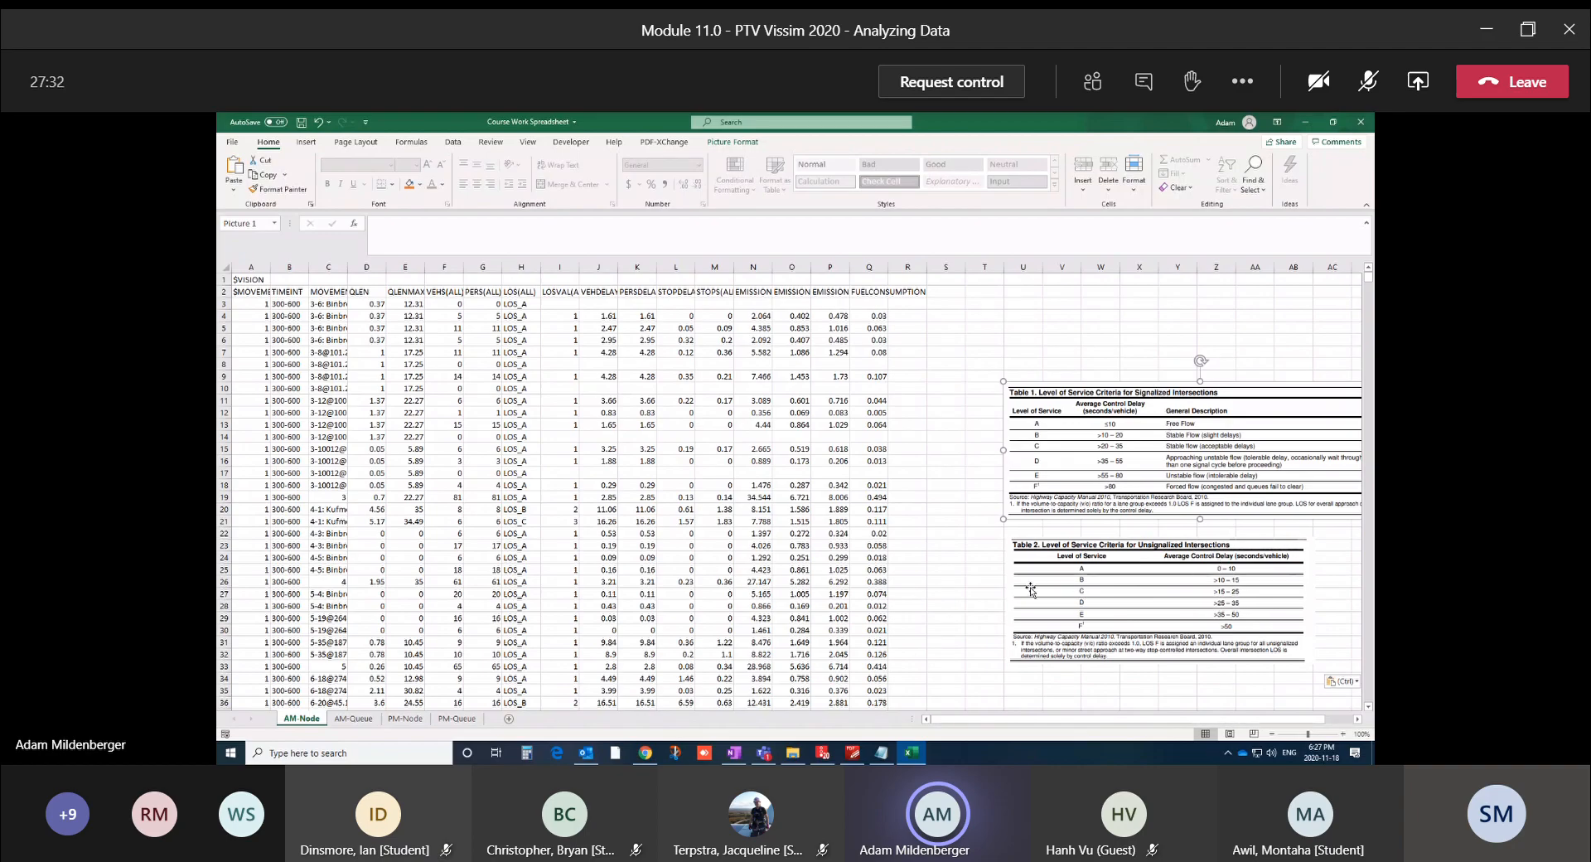
{"action": "left_click", "coordinate": [980, 583]}
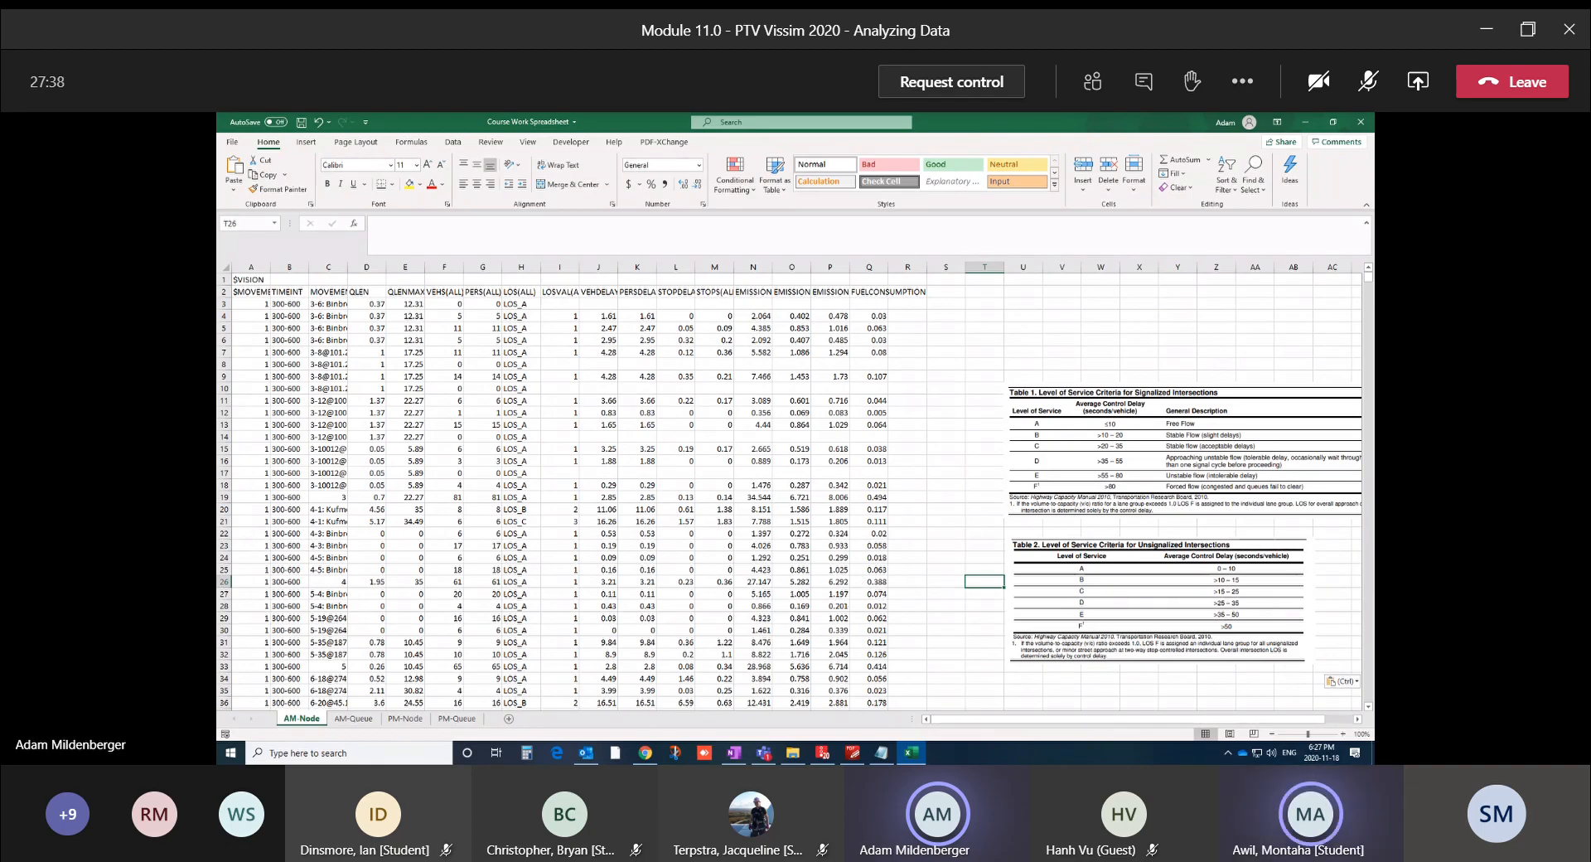
{"action": "key", "text": "alt+Tab"}
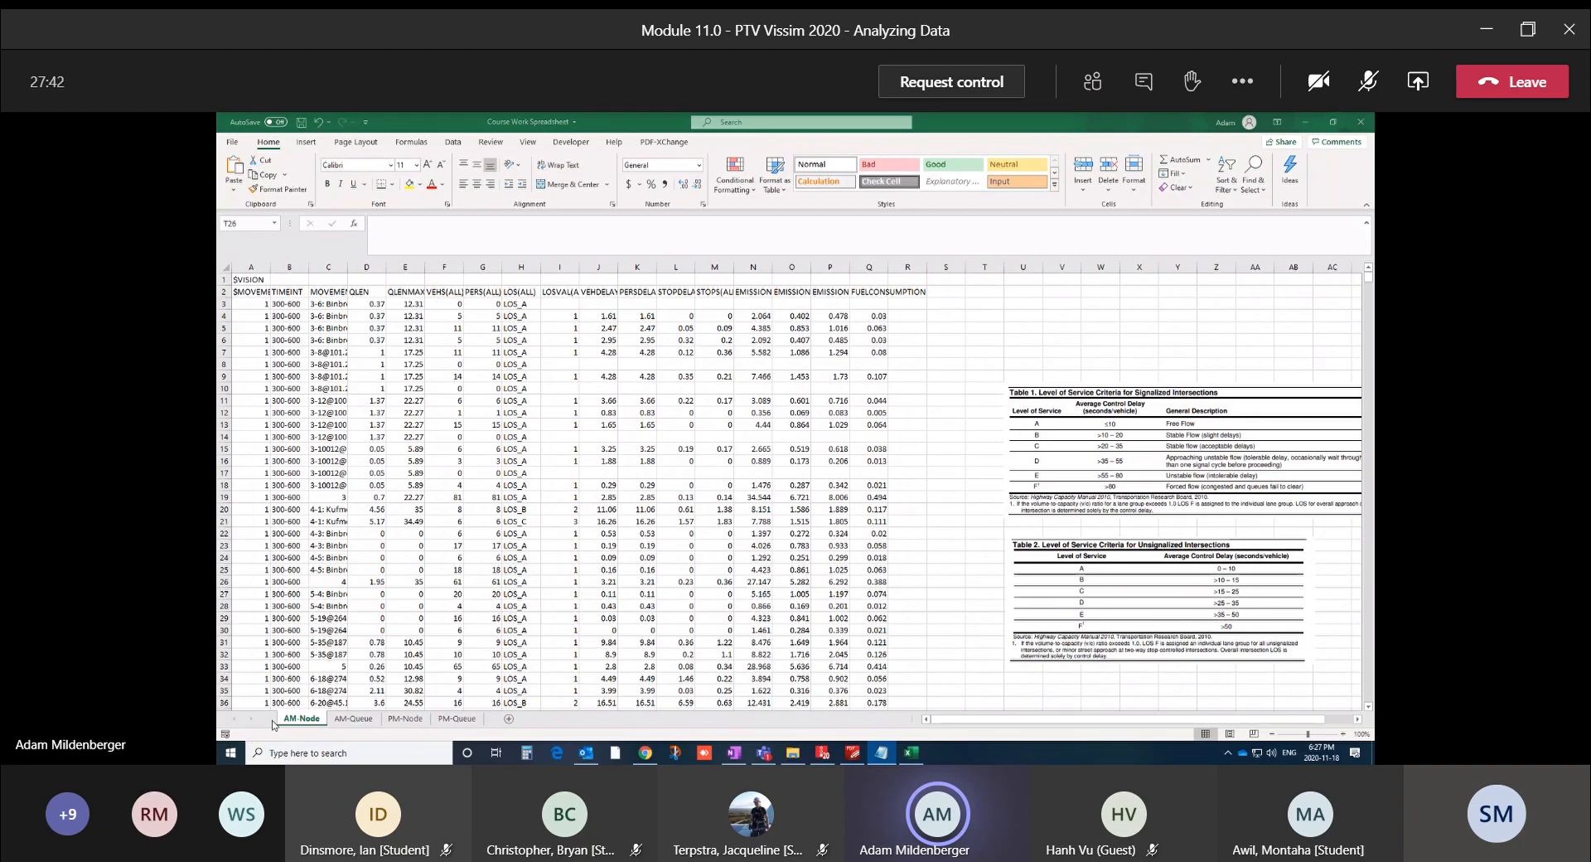
{"action": "key", "text": "alt+Tab"}
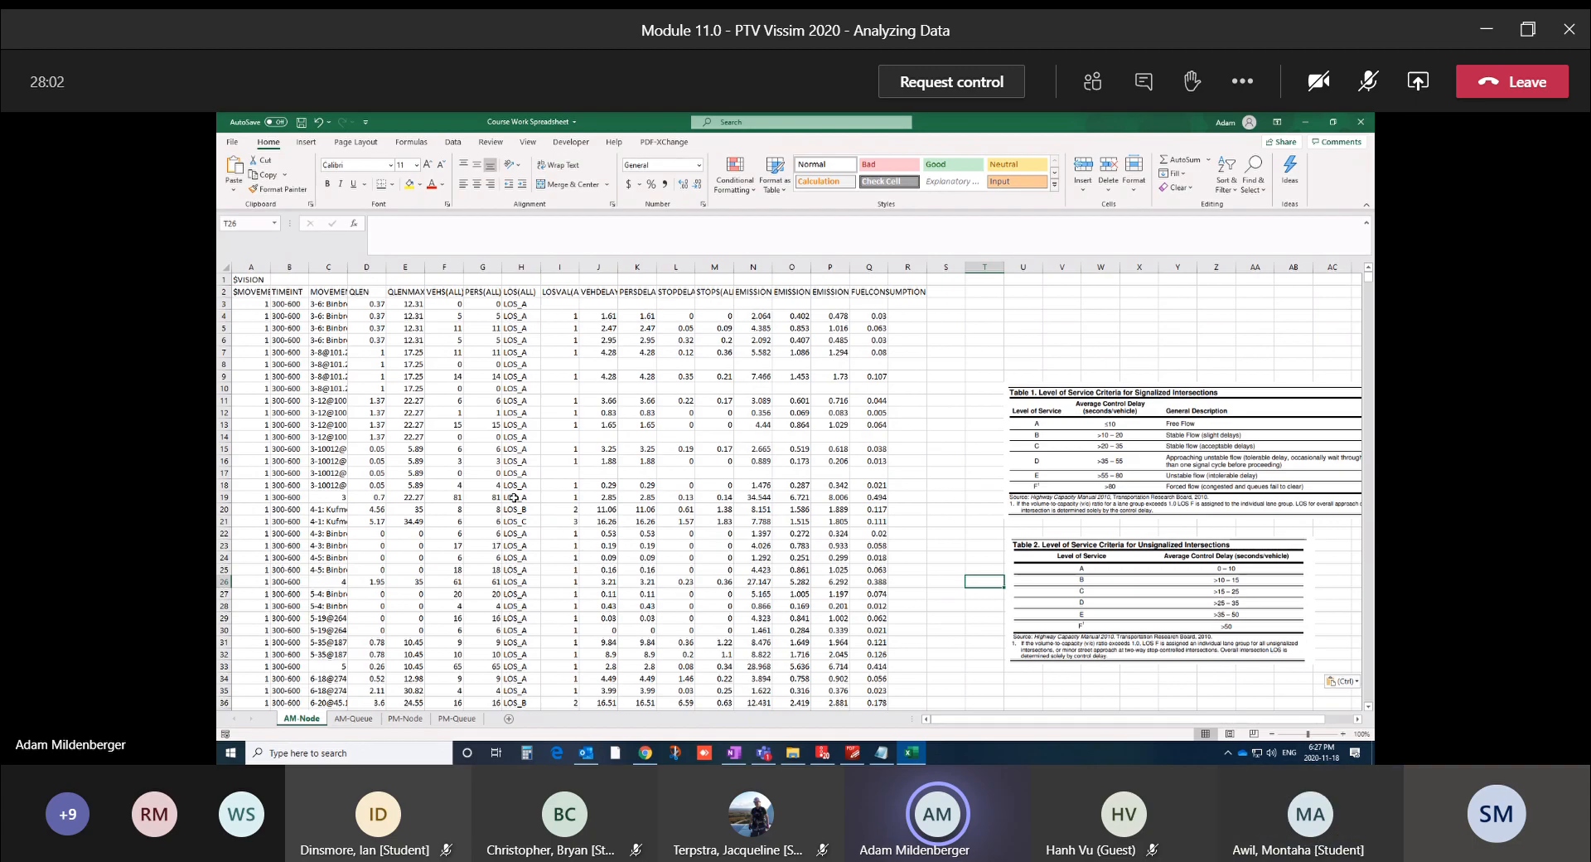
Auto-fit the MOVEMENT column and the simulation-run column on the AM-Node sheet to their contents
{"action": "double_click", "coordinate": [350, 271]}
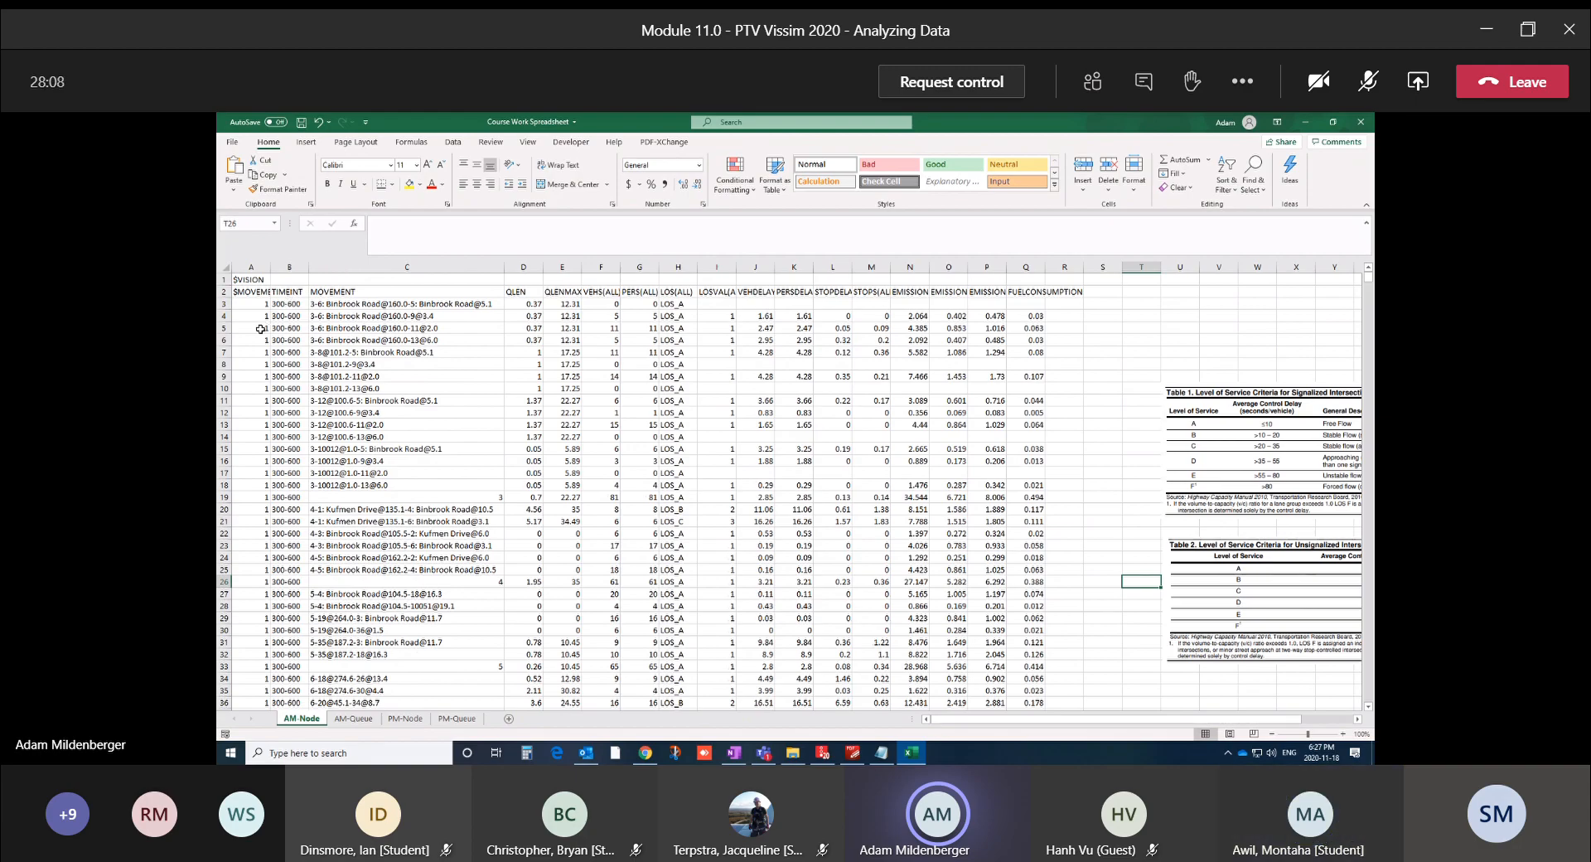
{"action": "scroll", "coordinate": [260, 328], "scroll_direction": "down", "scroll_amount": 20}
{"action": "scroll", "coordinate": [260, 329], "scroll_direction": "down", "scroll_amount": 20}
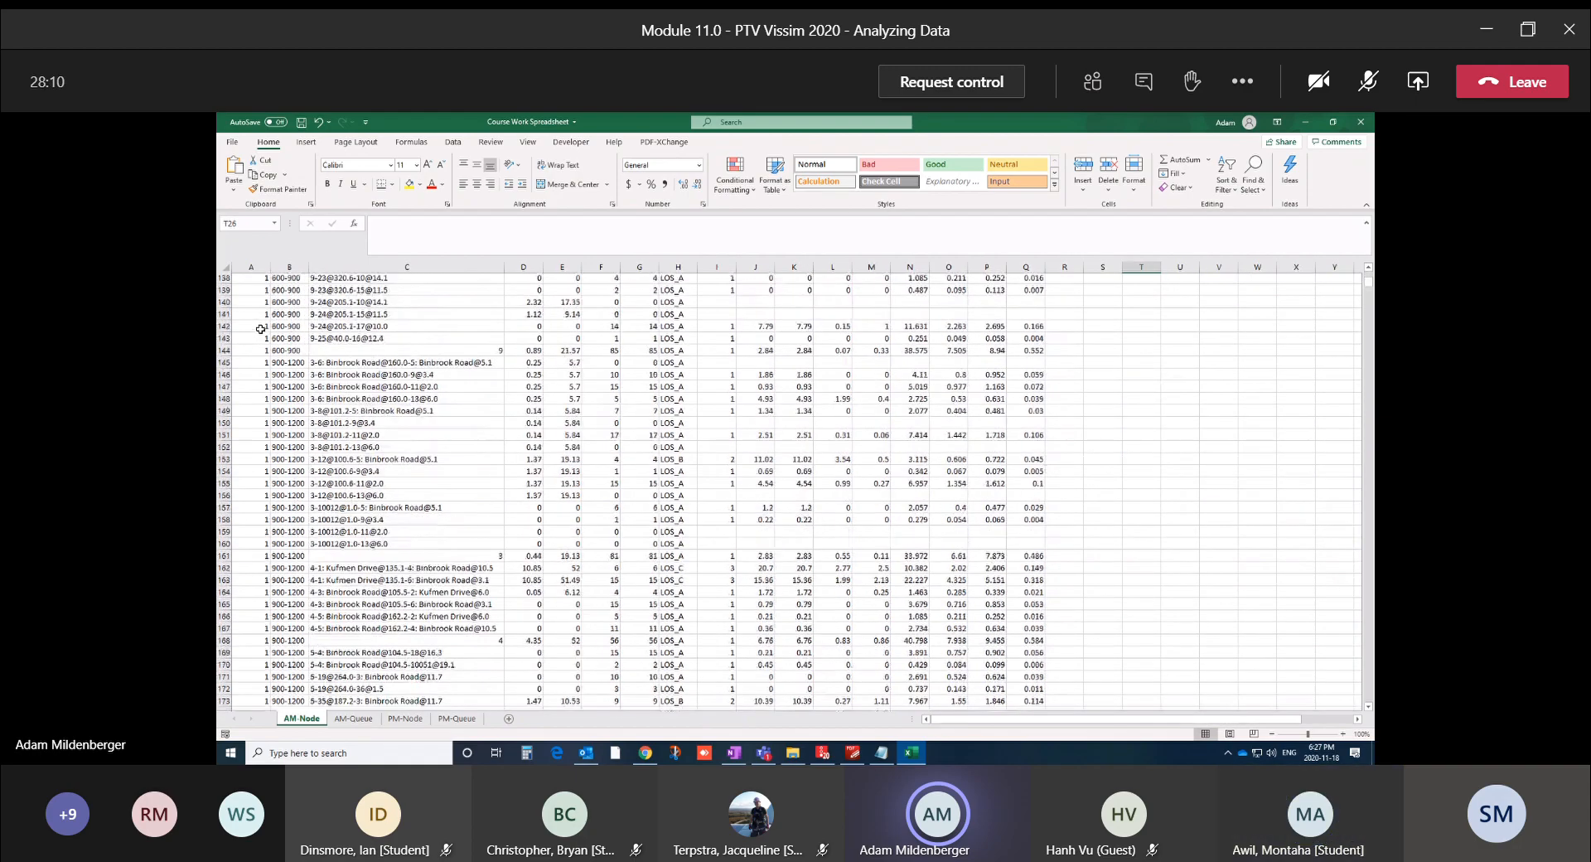
{"action": "scroll", "coordinate": [259, 331], "scroll_direction": "down", "scroll_amount": 20}
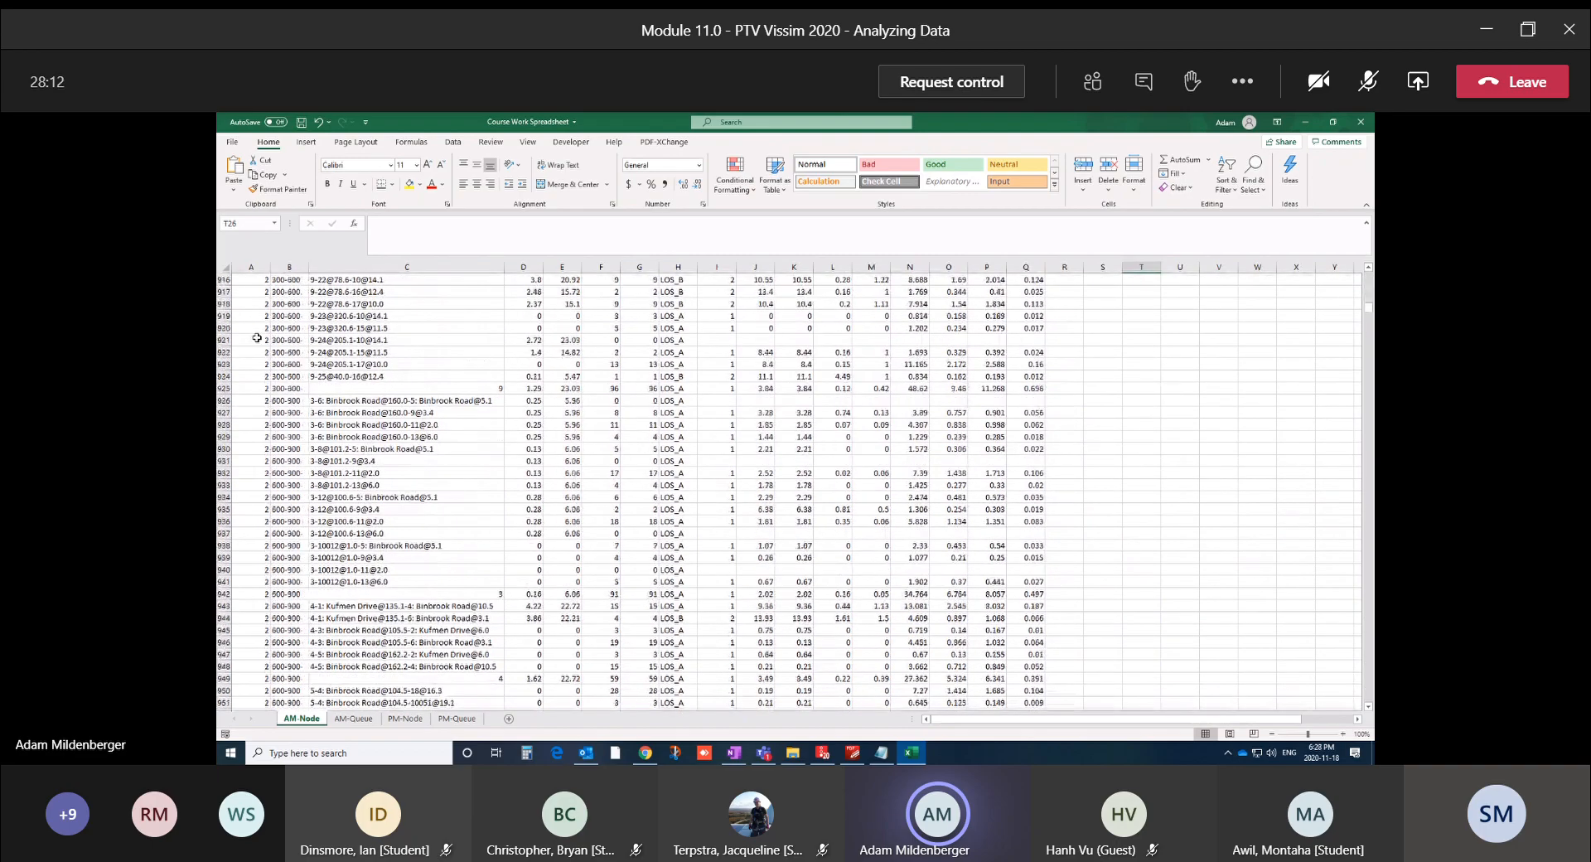
{"action": "scroll", "coordinate": [246, 374], "scroll_direction": "up", "scroll_amount": 20}
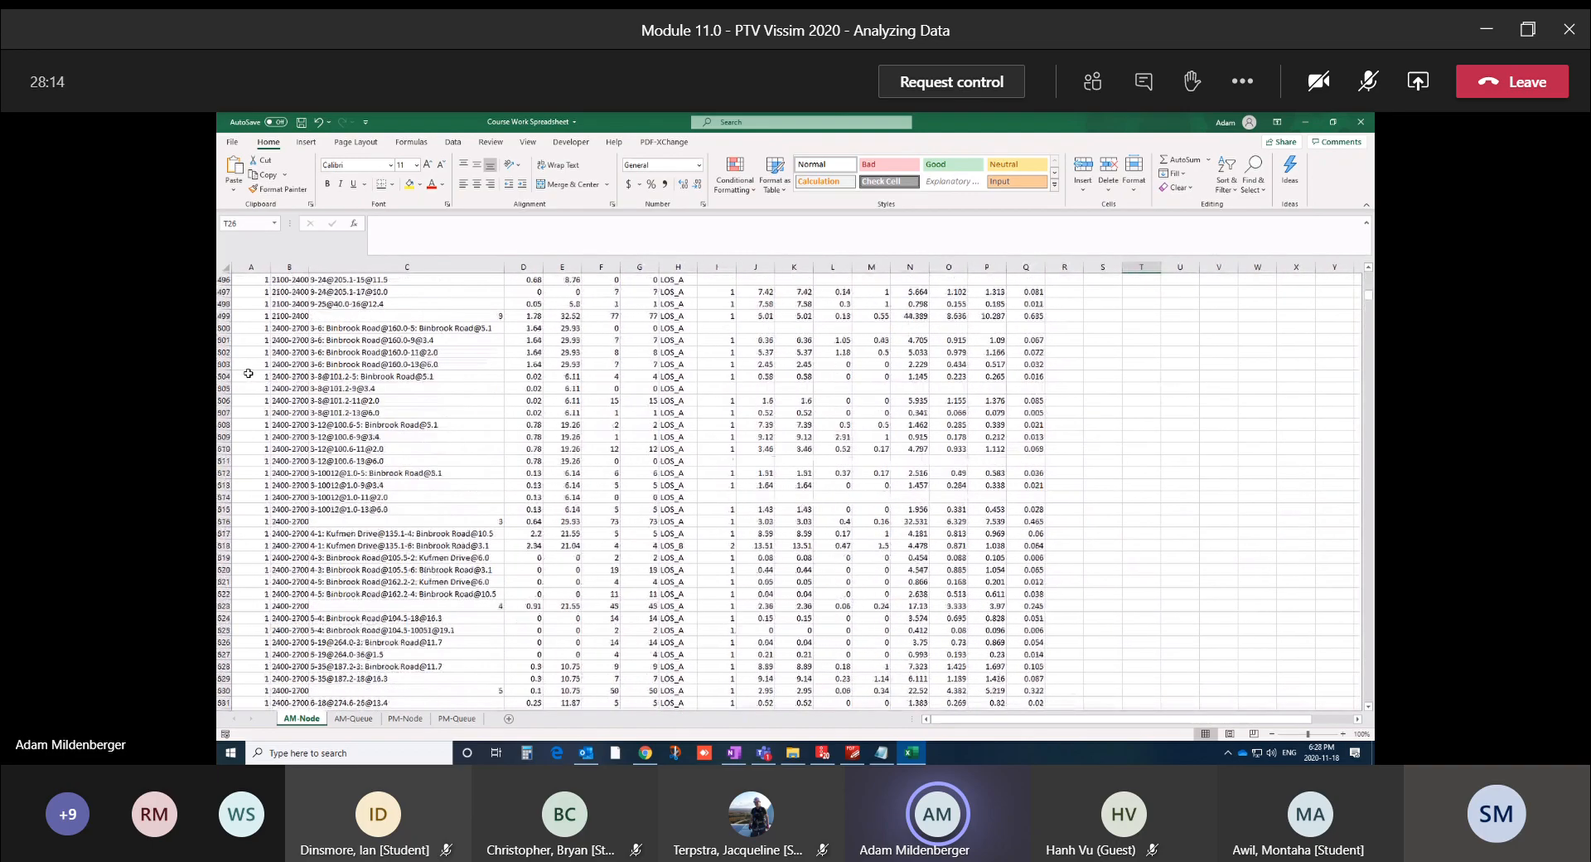
{"action": "left_click", "coordinate": [252, 292]}
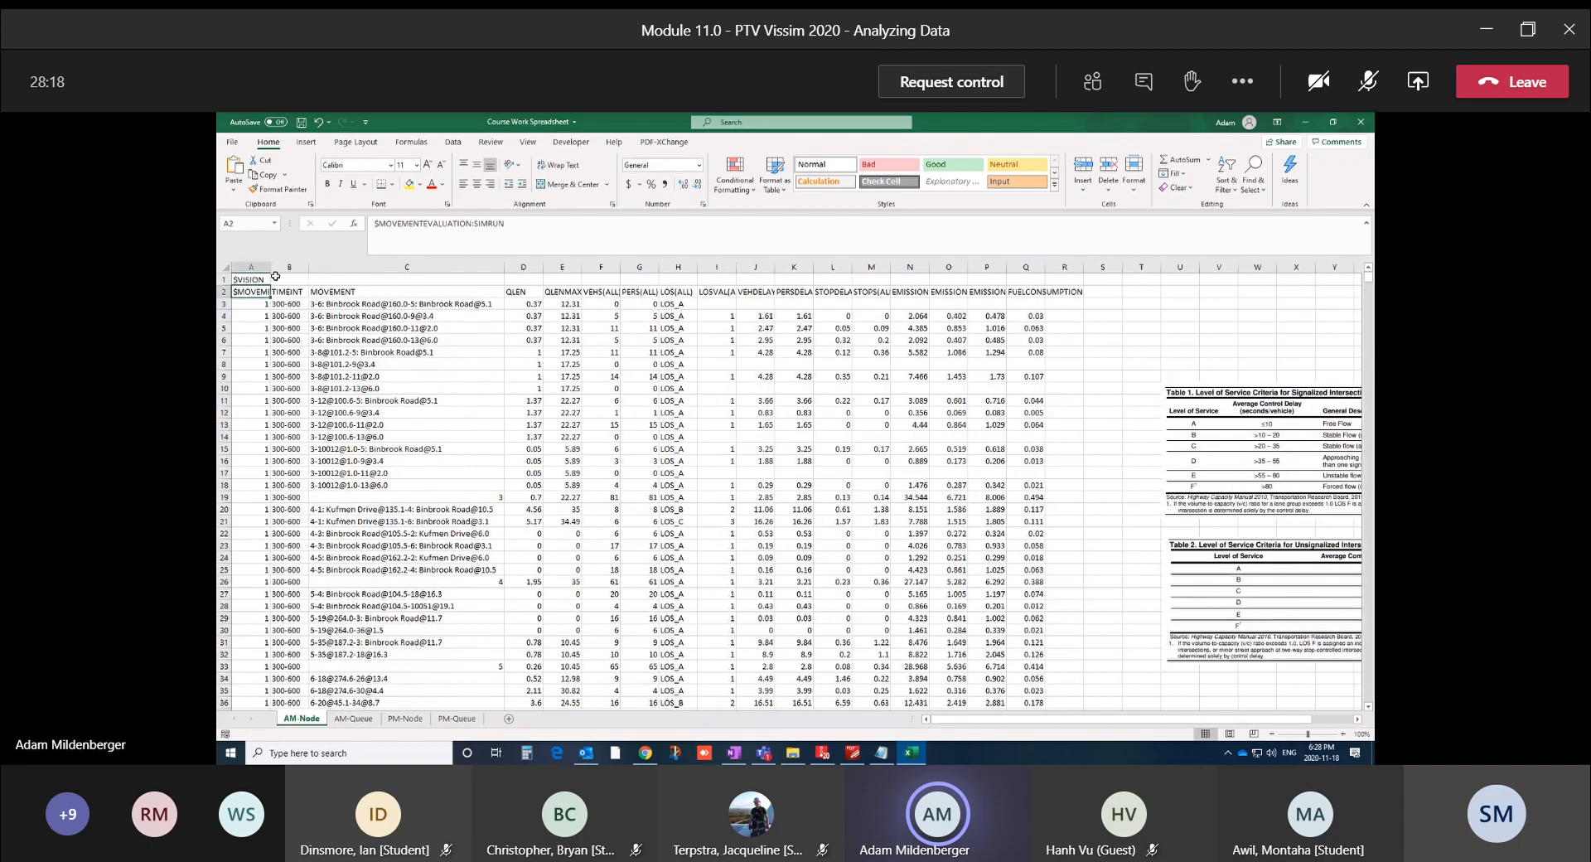
{"action": "double_click", "coordinate": [271, 267]}
Examine the simulation-run column and the 300-600 entries of the time interval column
{"action": "left_click", "coordinate": [328, 317]}
{"action": "left_click", "coordinate": [343, 293]}
{"action": "left_click", "coordinate": [354, 301]}
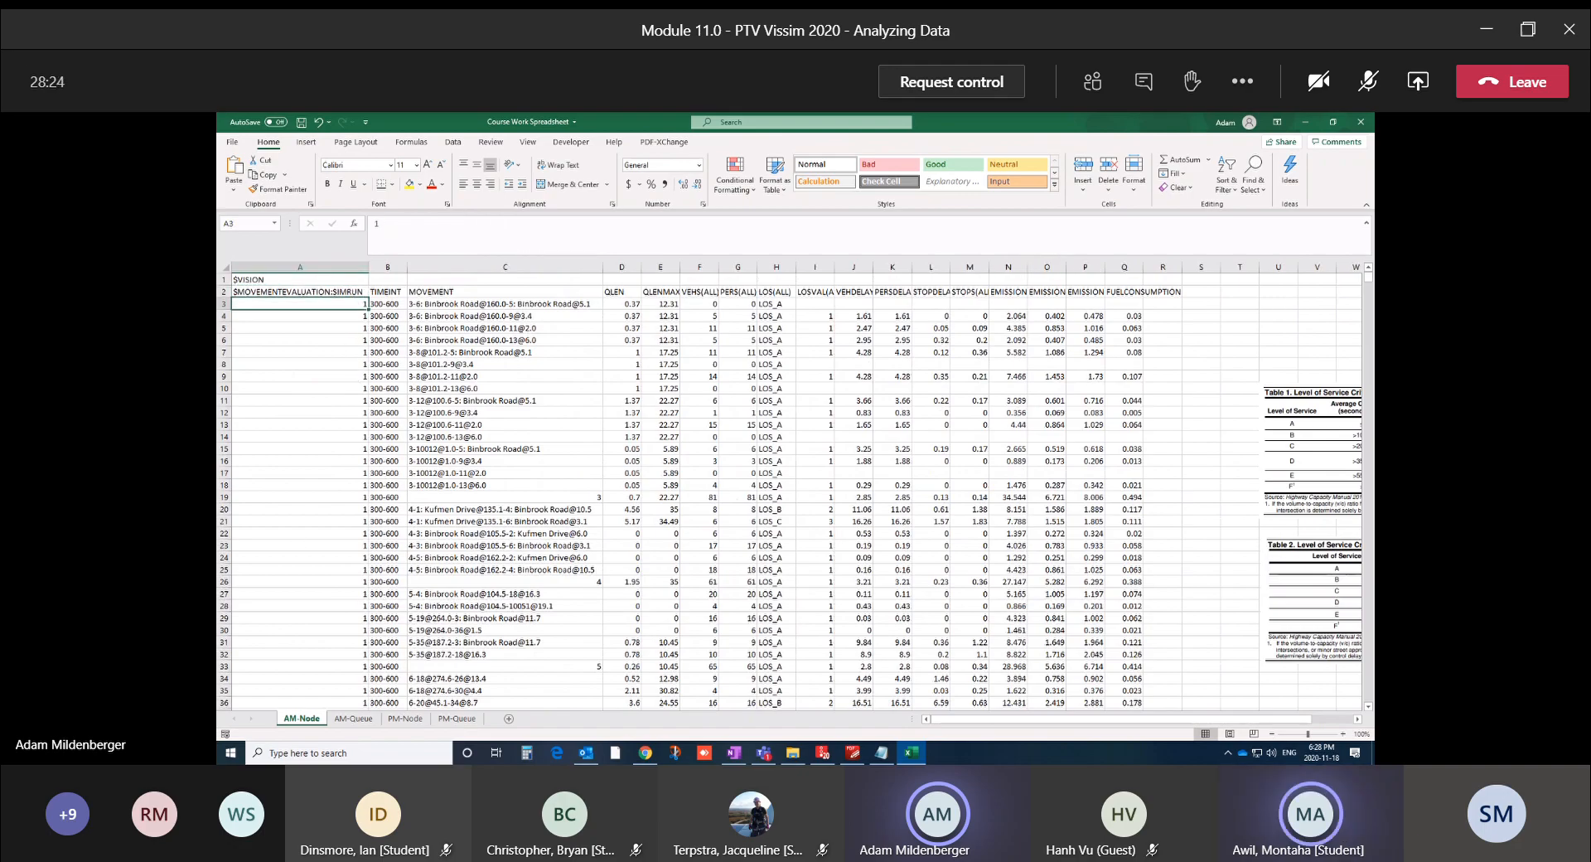
{"action": "left_click_drag", "start_coordinate": [1368, 278], "coordinate": [1309, 239]}
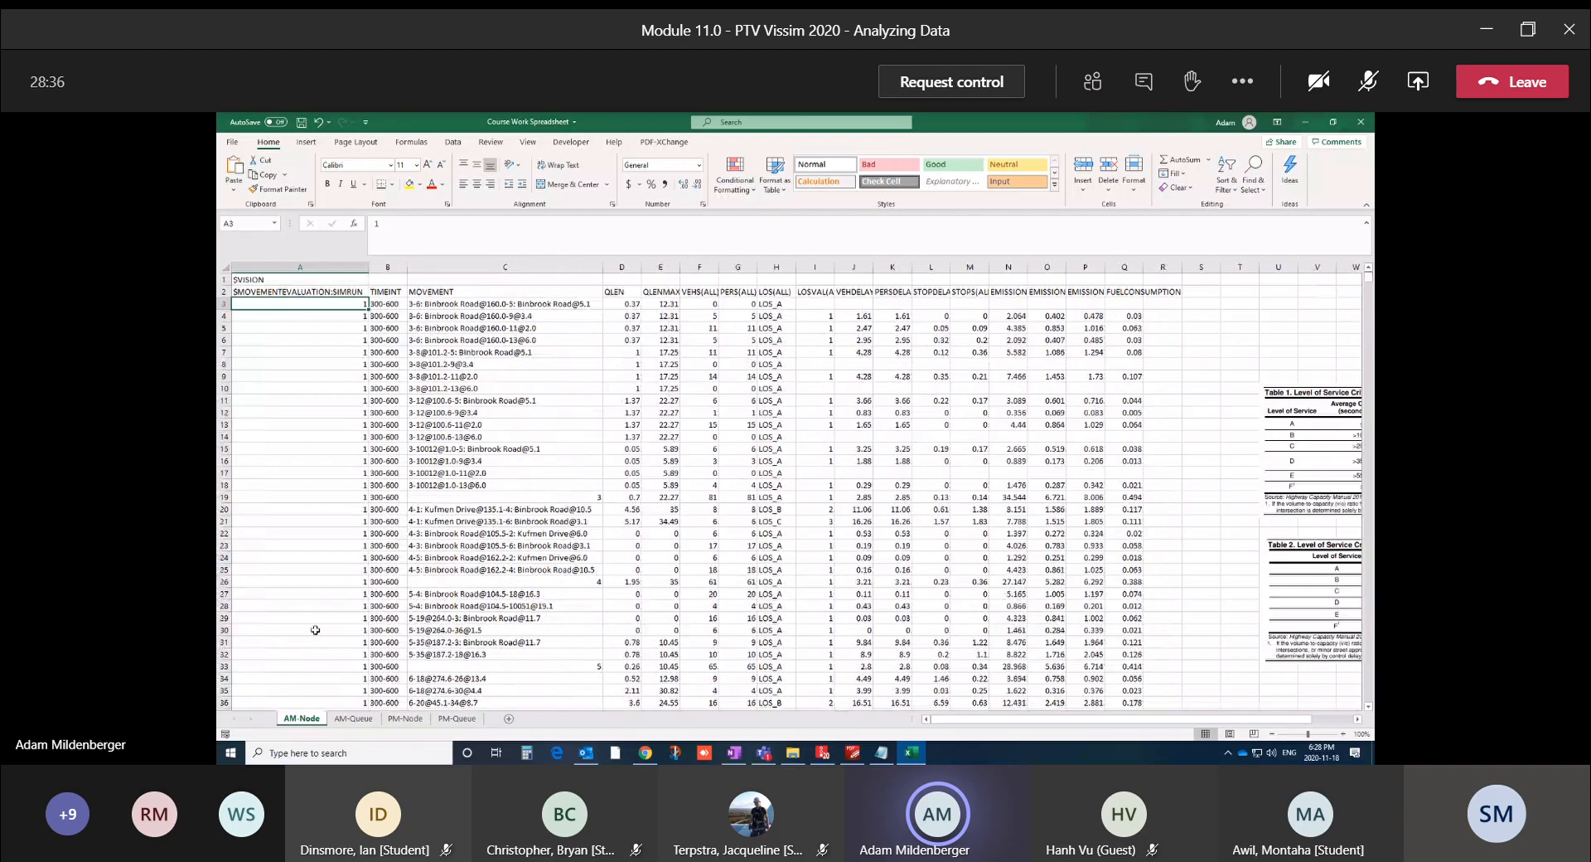
{"action": "left_click", "coordinate": [385, 304]}
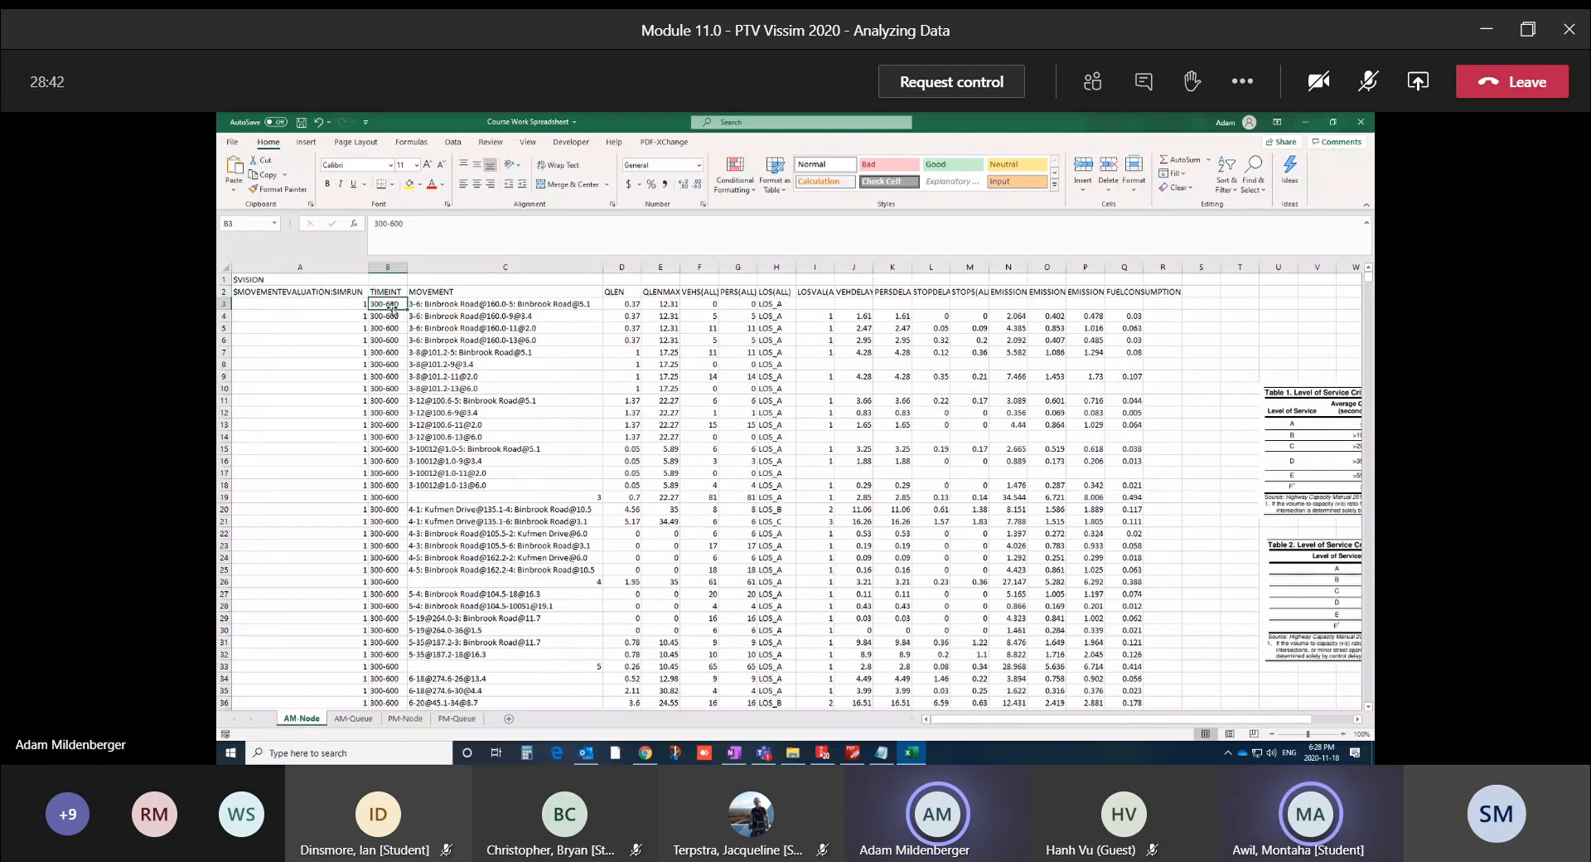
{"action": "left_click_drag", "start_coordinate": [387, 304], "coordinate": [394, 618]}
{"action": "scroll", "coordinate": [412, 569], "scroll_direction": "up", "scroll_amount": 15}
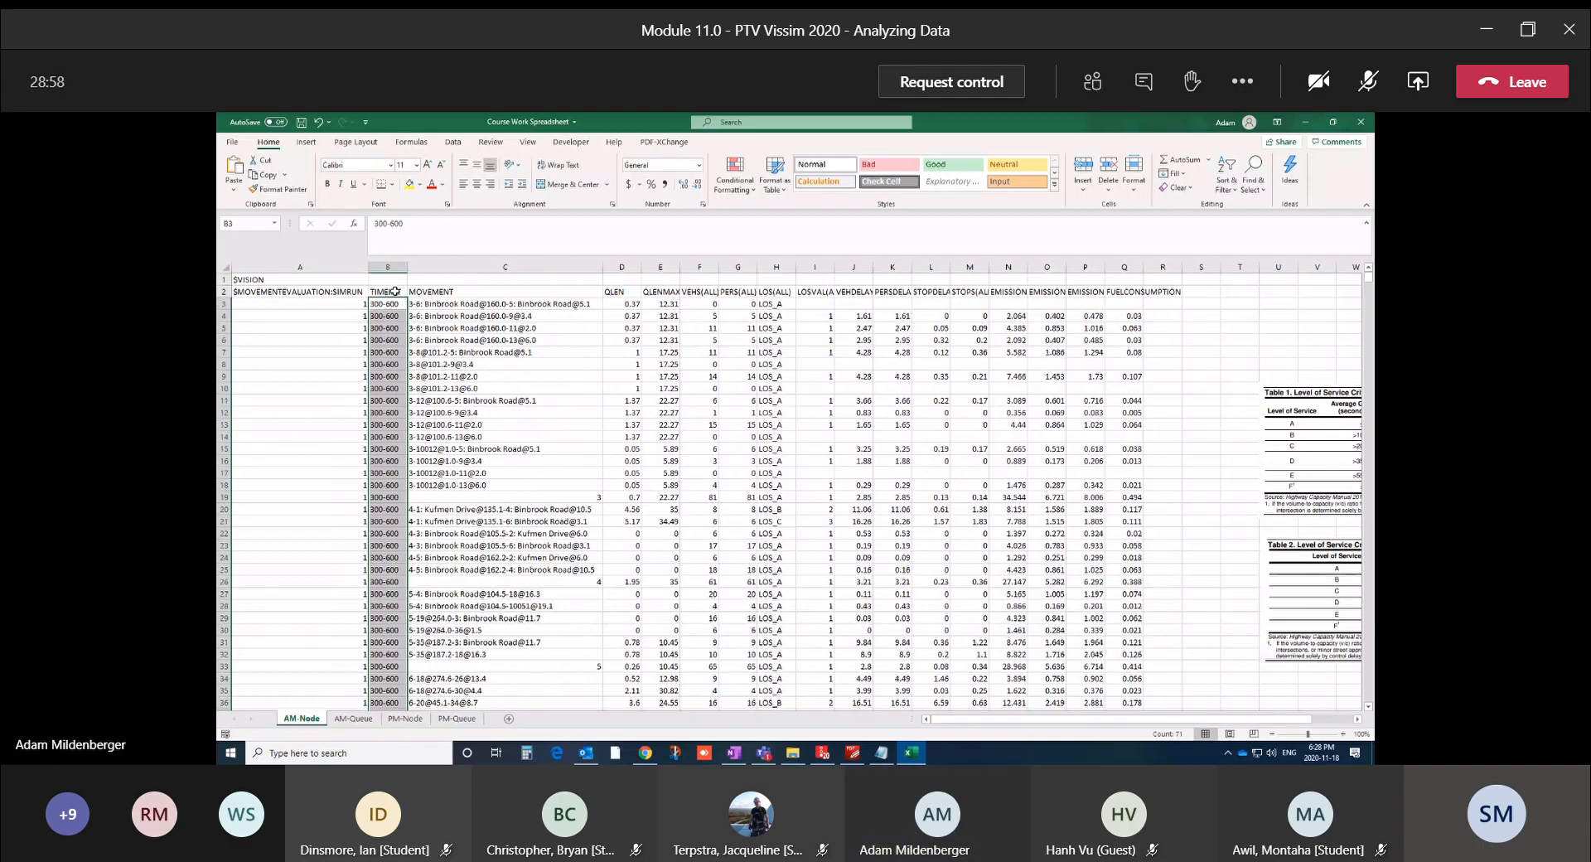
Examine the MOVEMENT entries of the 300-600 interval, from the first rows to the block starting with 5-4
{"action": "left_click", "coordinate": [438, 292]}
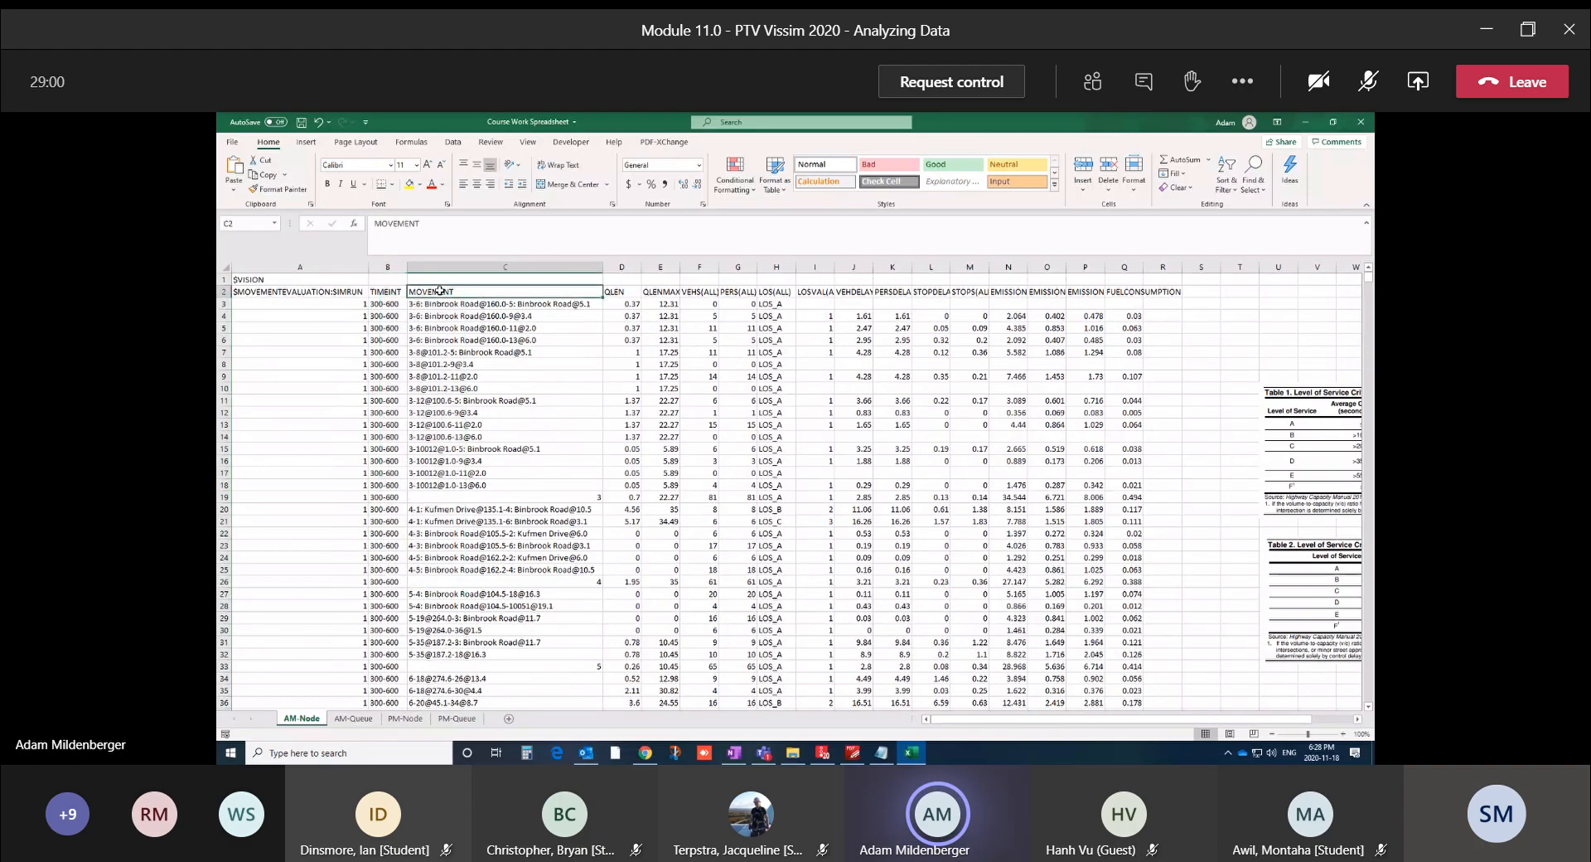
{"action": "left_click_drag", "start_coordinate": [383, 300], "coordinate": [386, 569]}
{"action": "left_click_drag", "start_coordinate": [449, 303], "coordinate": [430, 572]}
{"action": "left_click", "coordinate": [424, 593]}
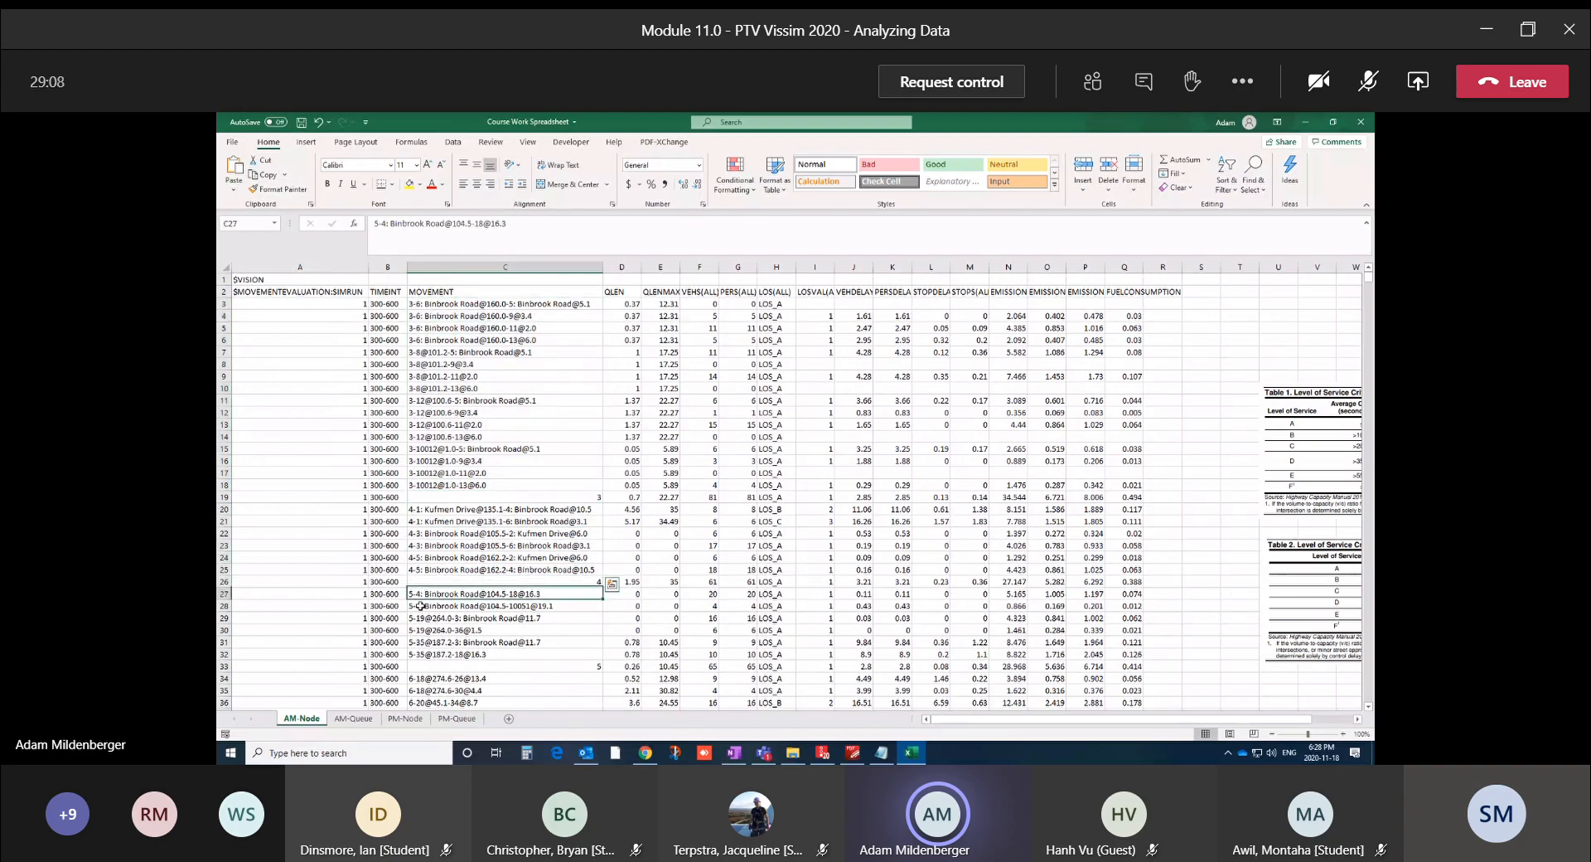
{"action": "key", "text": "shift+Down"}
{"action": "key", "text": "shift+Down"}
{"action": "key", "text": "shift+Down"}
{"action": "key", "text": "shift+Down"}
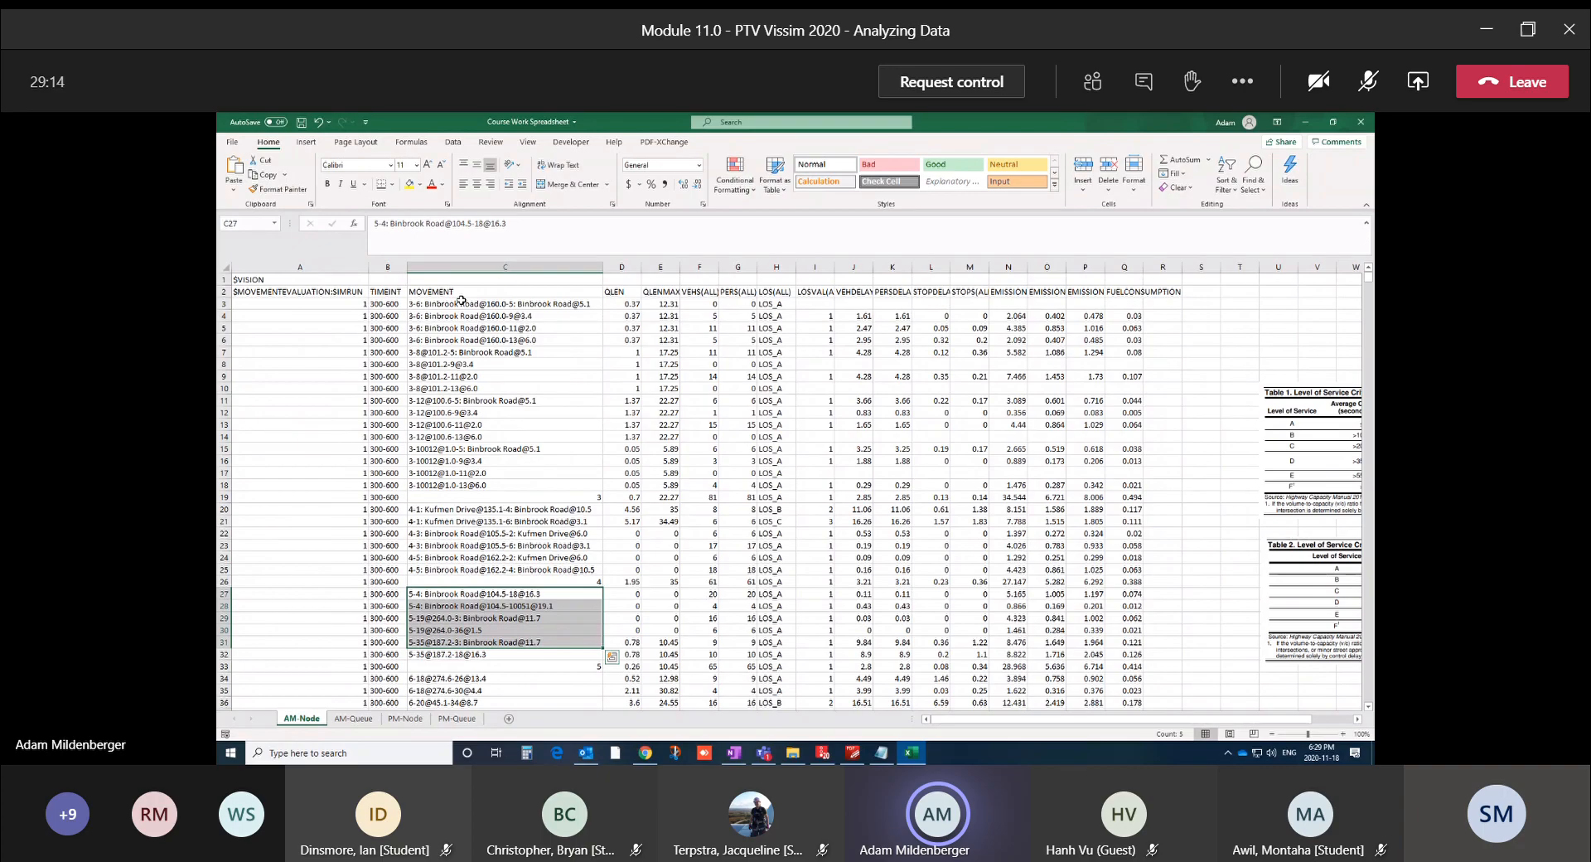
Select node 6's movement entries in the 300-600 interval and review the remaining rows up to the next interval
{"action": "left_click_drag", "start_coordinate": [462, 304], "coordinate": [447, 642]}
{"action": "scroll", "coordinate": [413, 560], "scroll_direction": "down", "scroll_amount": 3}
{"action": "scroll", "coordinate": [414, 560], "scroll_direction": "down", "scroll_amount": 2}
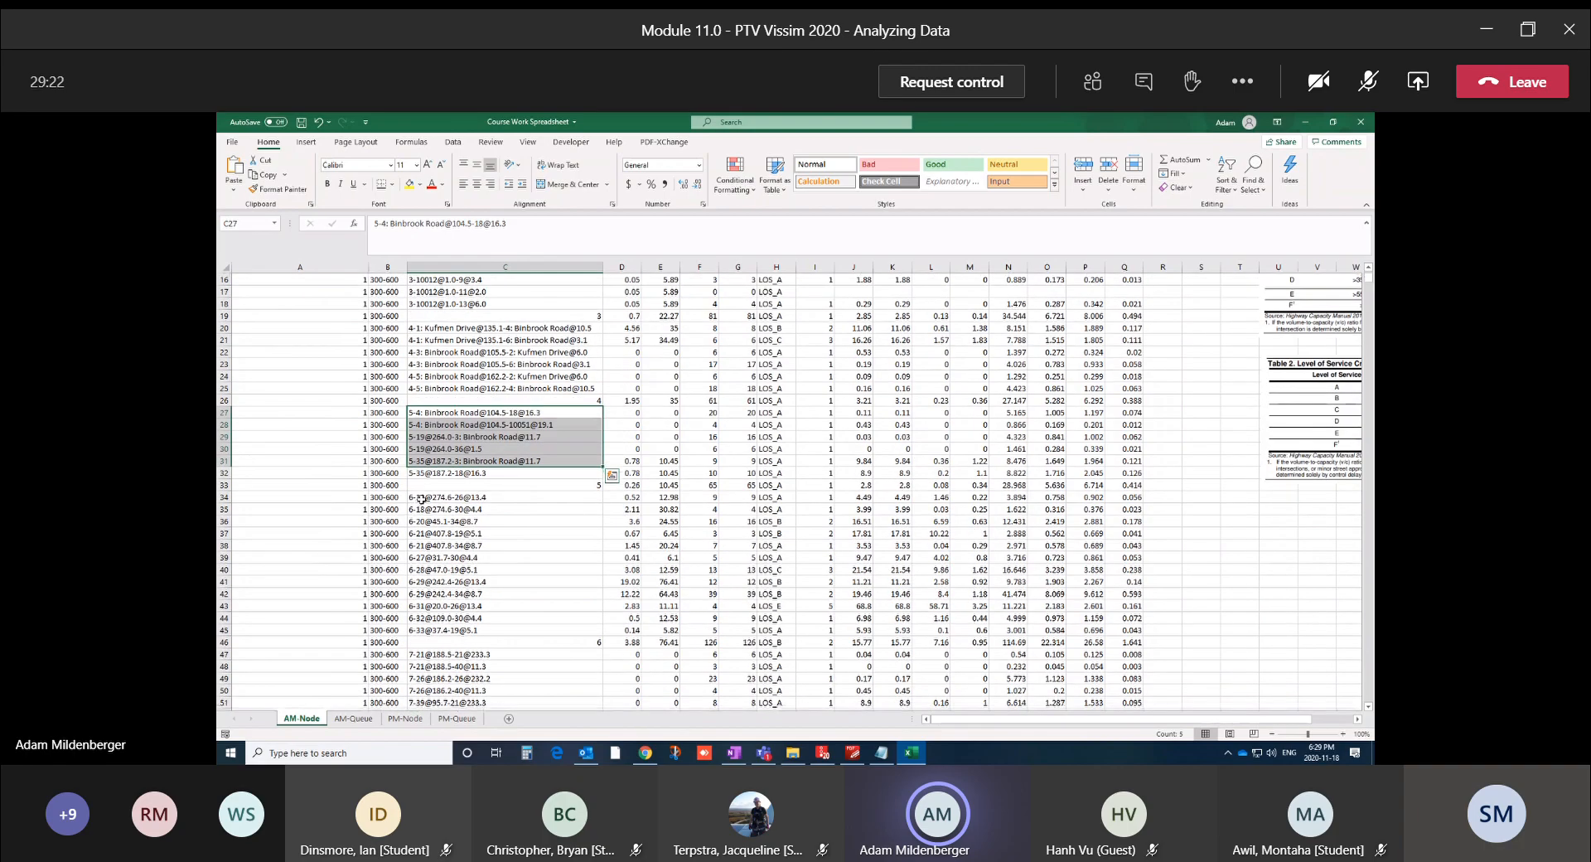
{"action": "left_click_drag", "start_coordinate": [411, 498], "coordinate": [411, 634]}
{"action": "scroll", "coordinate": [410, 630], "scroll_direction": "down", "scroll_amount": 8}
{"action": "scroll", "coordinate": [410, 630], "scroll_direction": "down", "scroll_amount": 7}
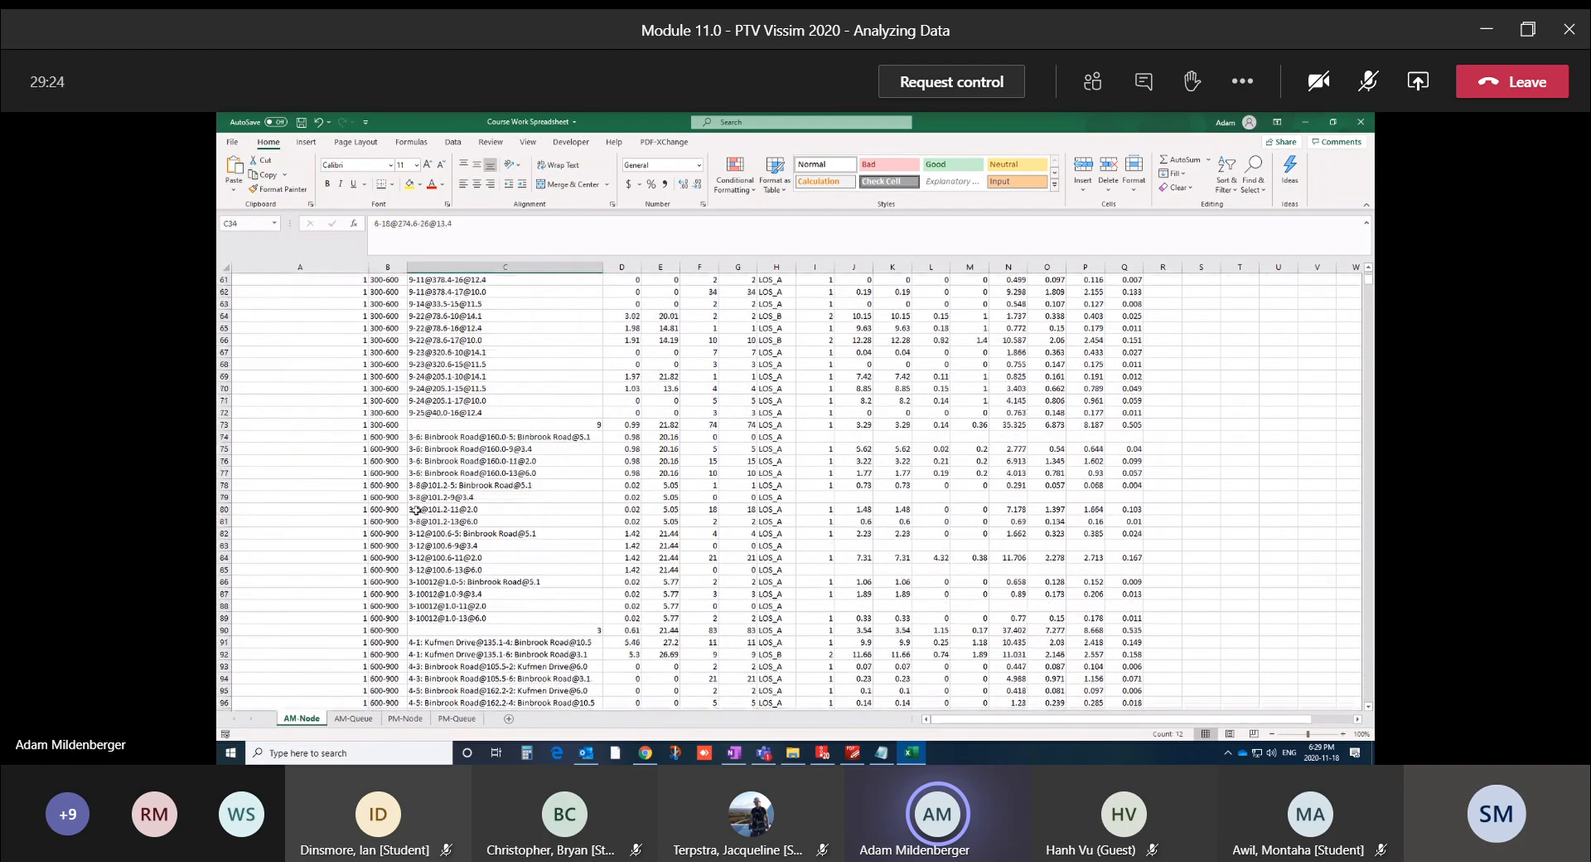
Examine the start of the 600-900 interval, selecting its time entries and node 3's movement entries
{"action": "left_click_drag", "start_coordinate": [395, 410], "coordinate": [393, 304]}
{"action": "left_click_drag", "start_coordinate": [377, 436], "coordinate": [410, 681]}
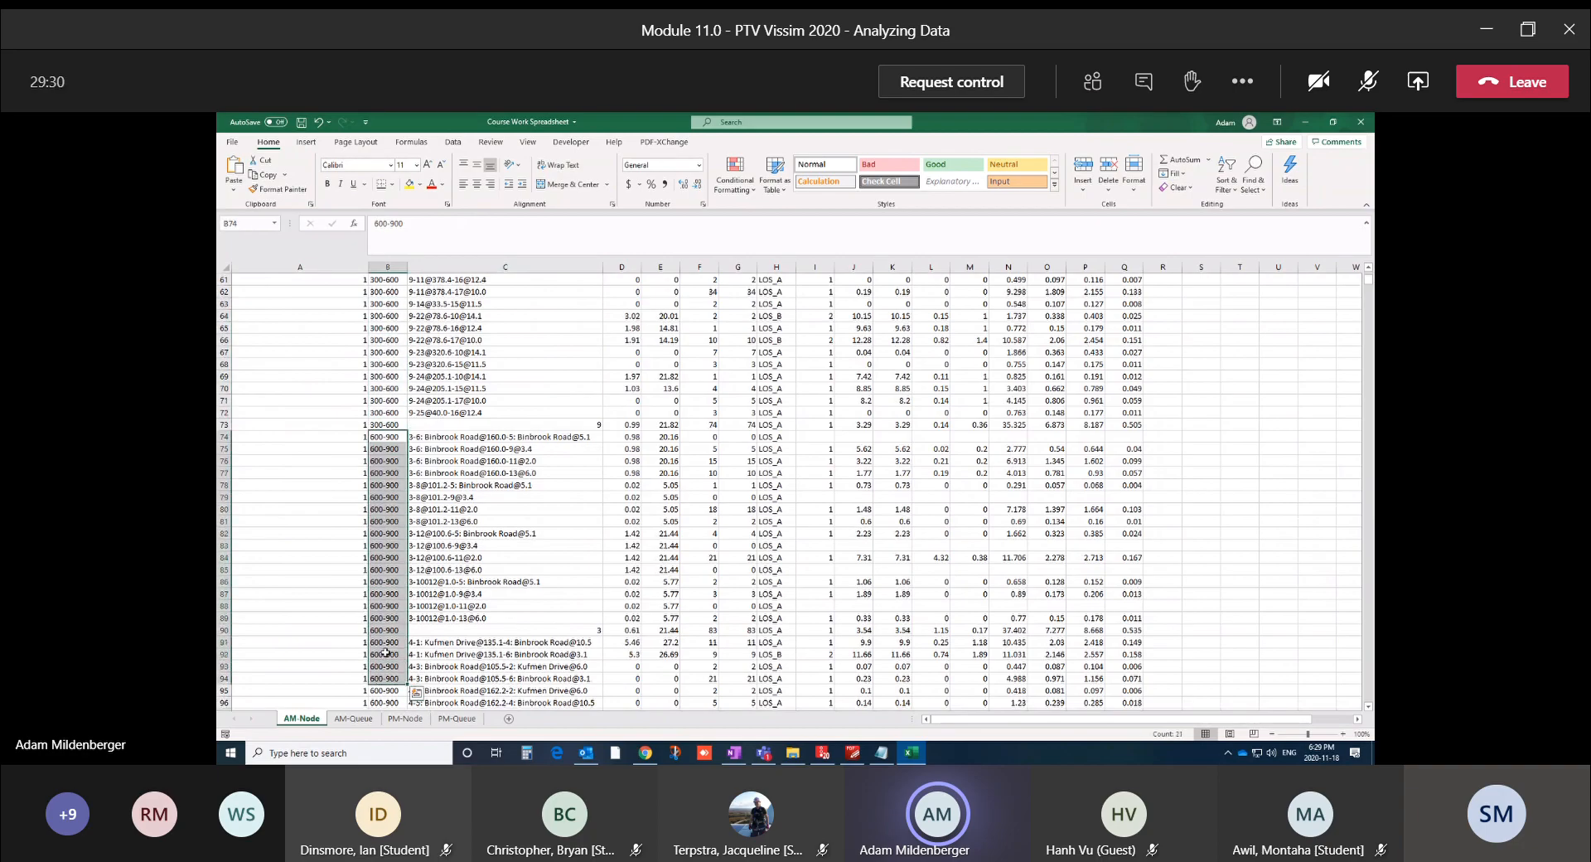
{"action": "left_click_drag", "start_coordinate": [415, 436], "coordinate": [411, 617]}
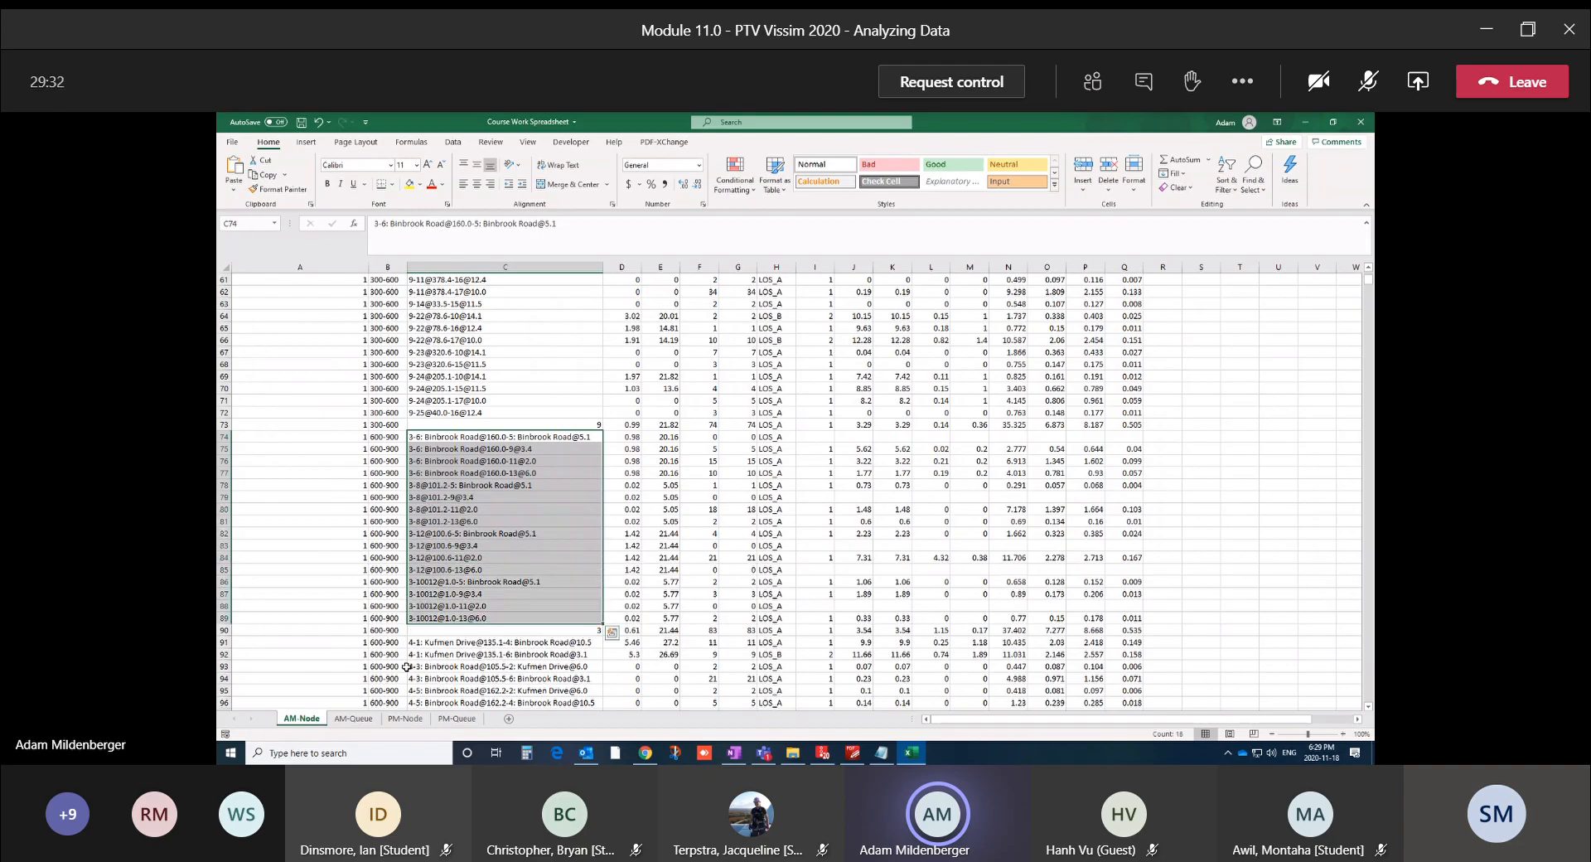
{"action": "scroll", "coordinate": [453, 583], "scroll_direction": "up", "scroll_amount": 10}
{"action": "scroll", "coordinate": [452, 583], "scroll_direction": "up", "scroll_amount": 10}
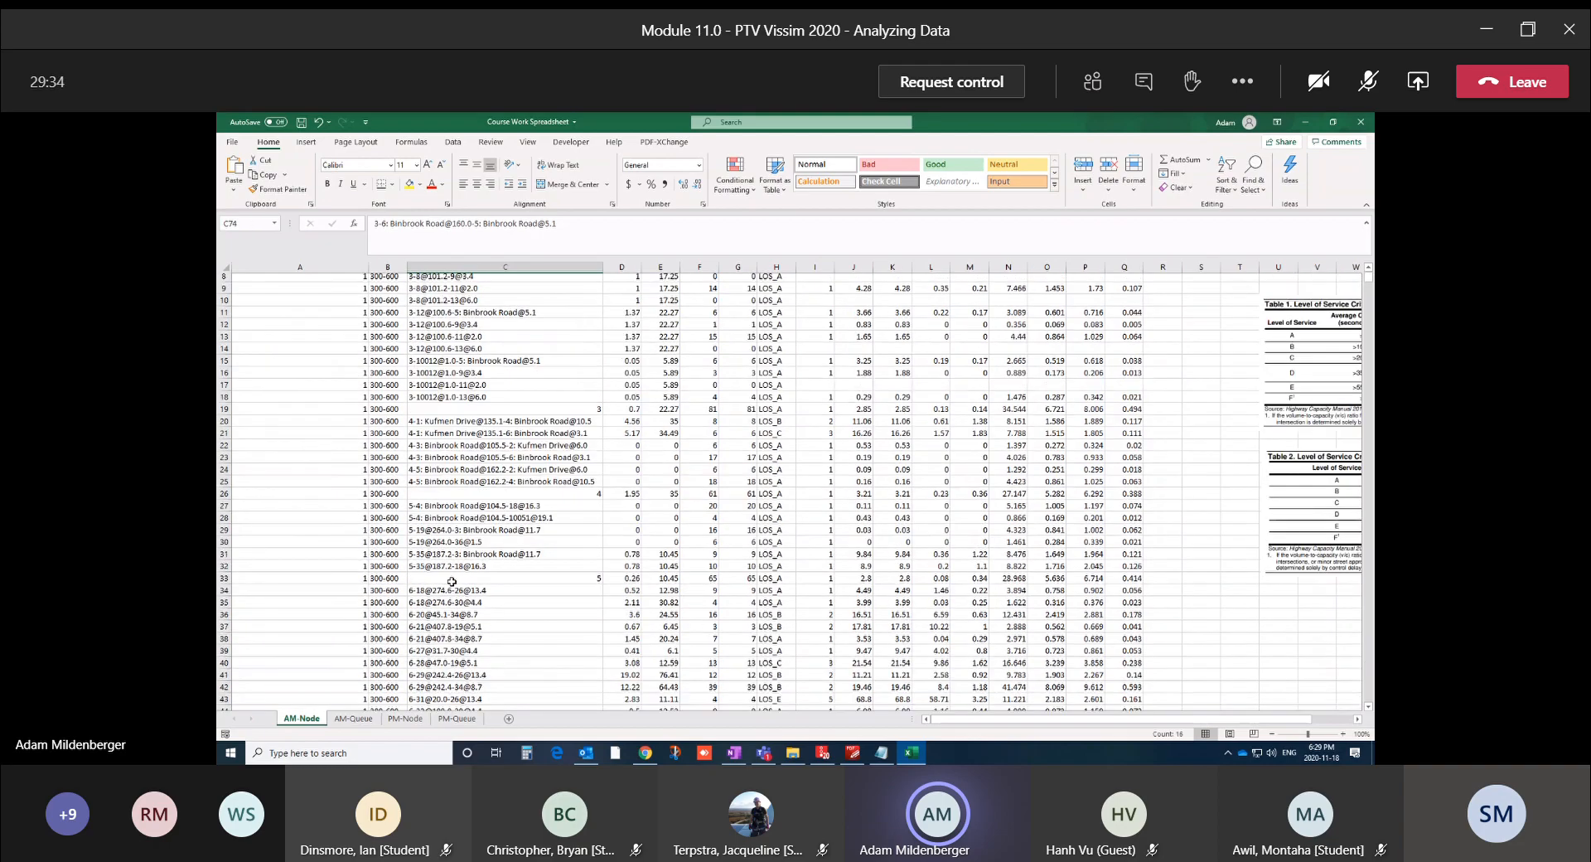
{"action": "left_click_drag", "start_coordinate": [431, 303], "coordinate": [437, 486]}
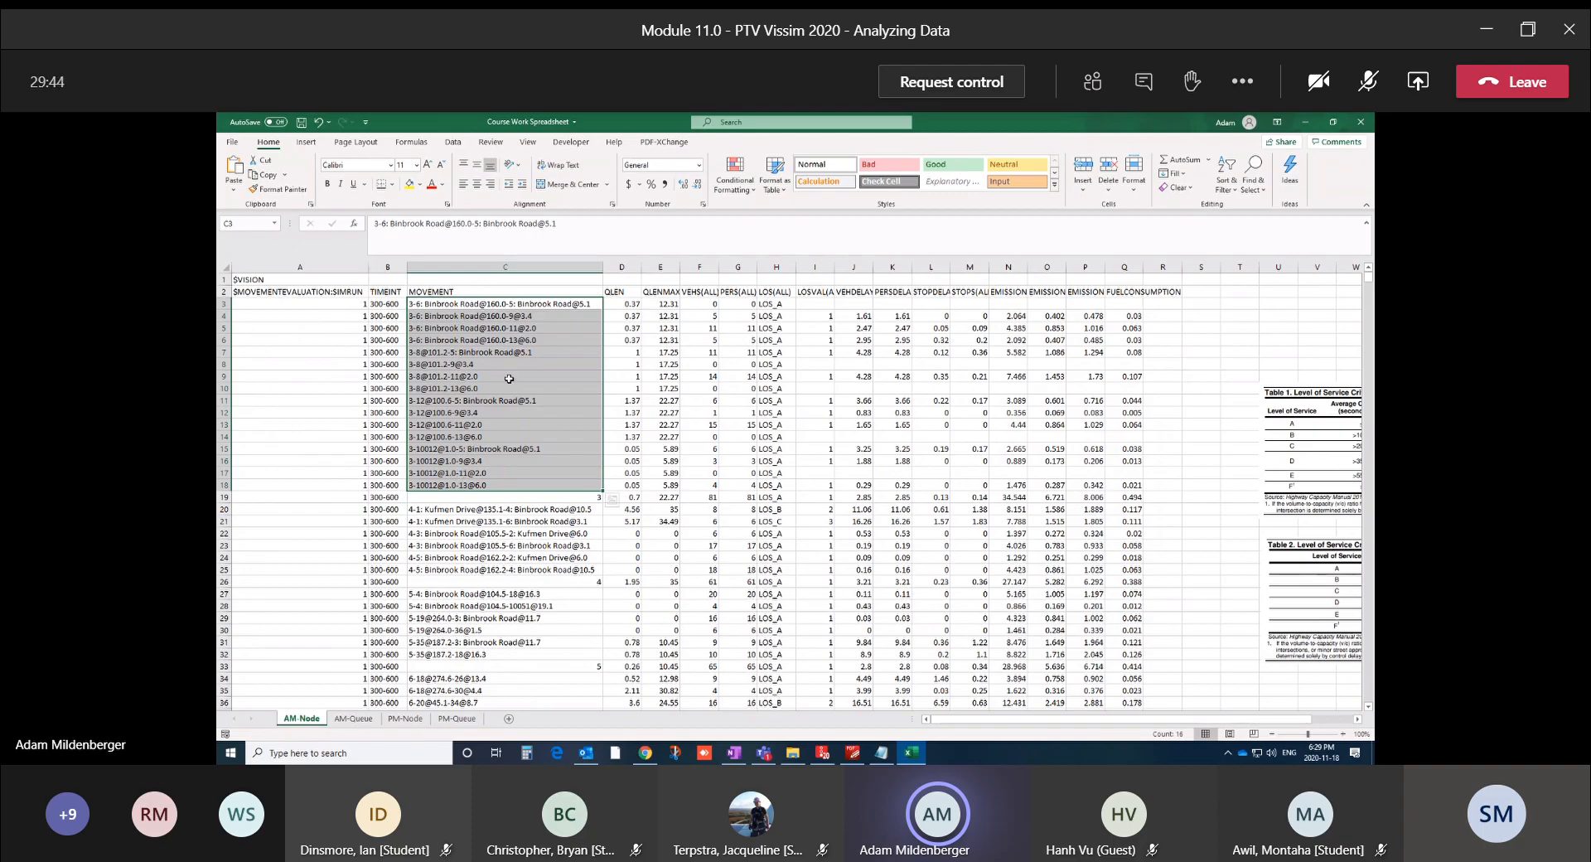
{"action": "left_click", "coordinate": [461, 462]}
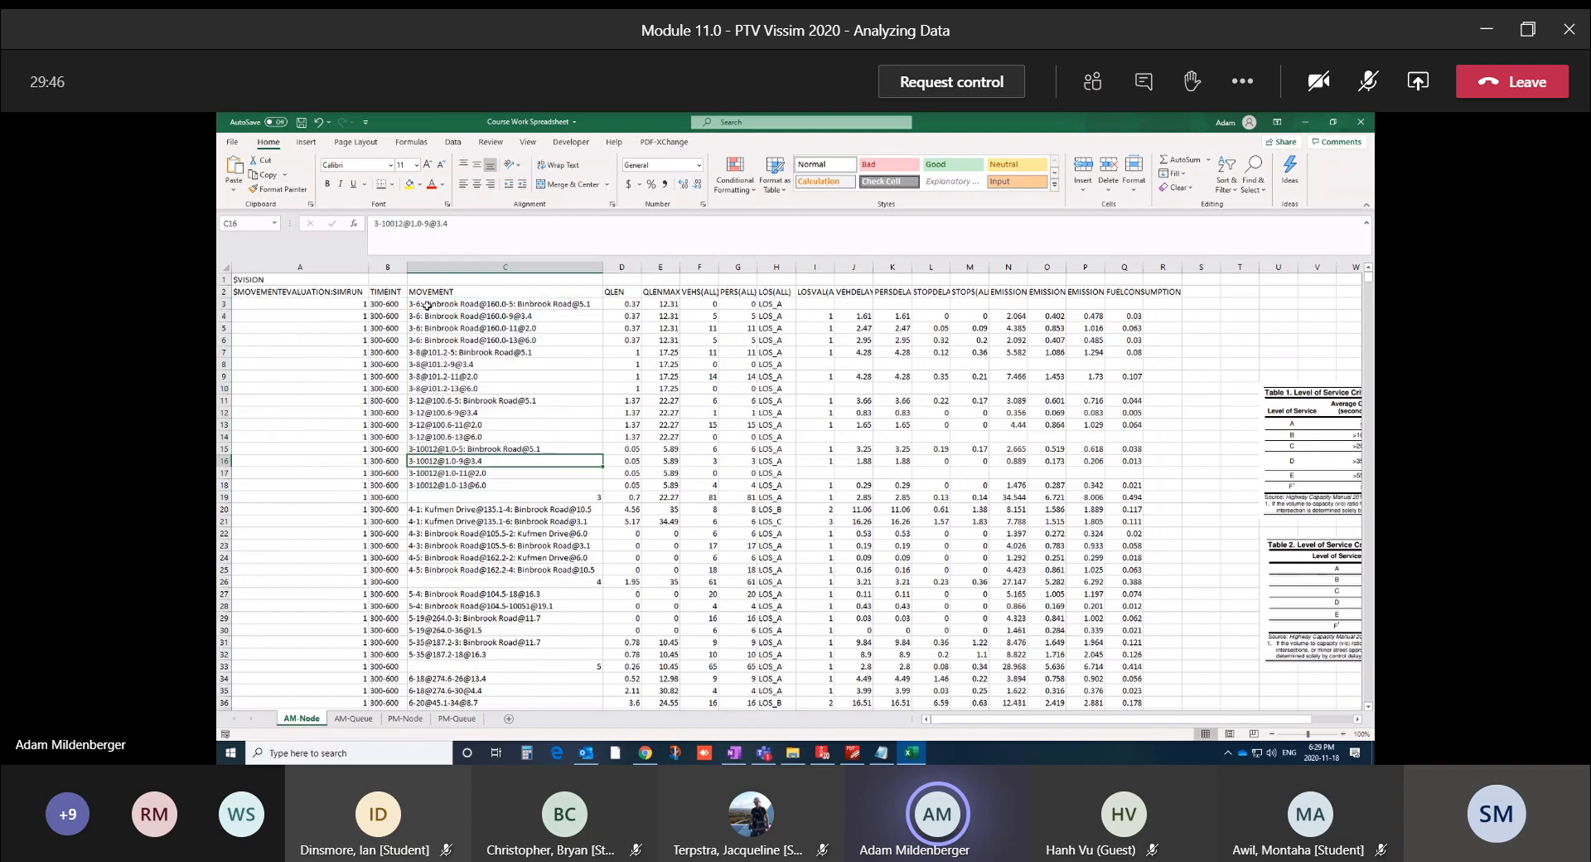
{"action": "left_click", "coordinate": [439, 390]}
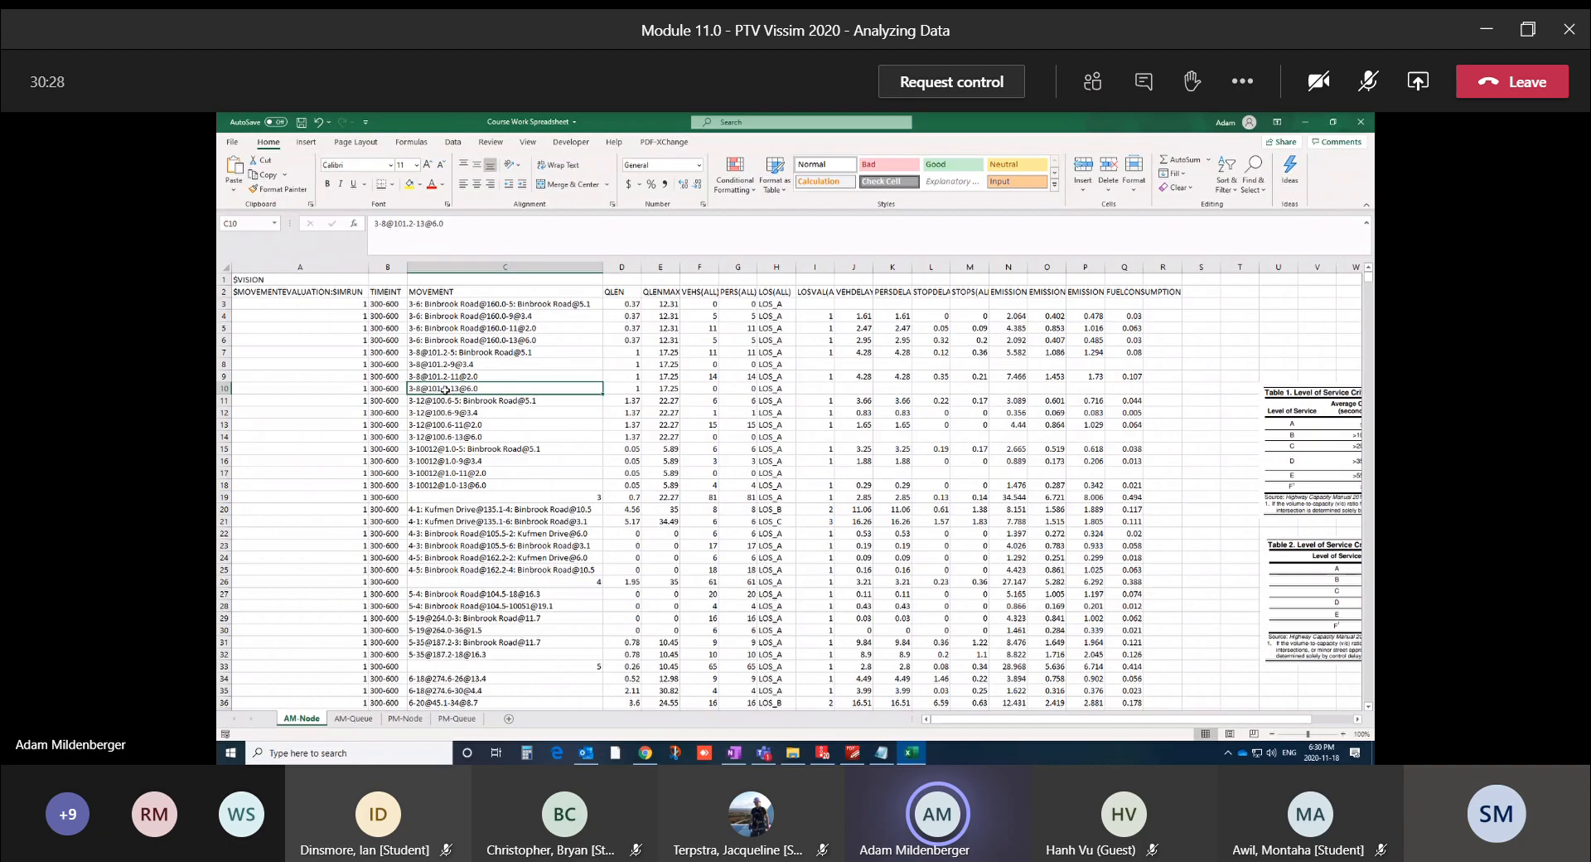
Switch to PTV Vissim, locate the roundabout in the network, and select node 3 around it
{"action": "left_click", "coordinate": [824, 753]}
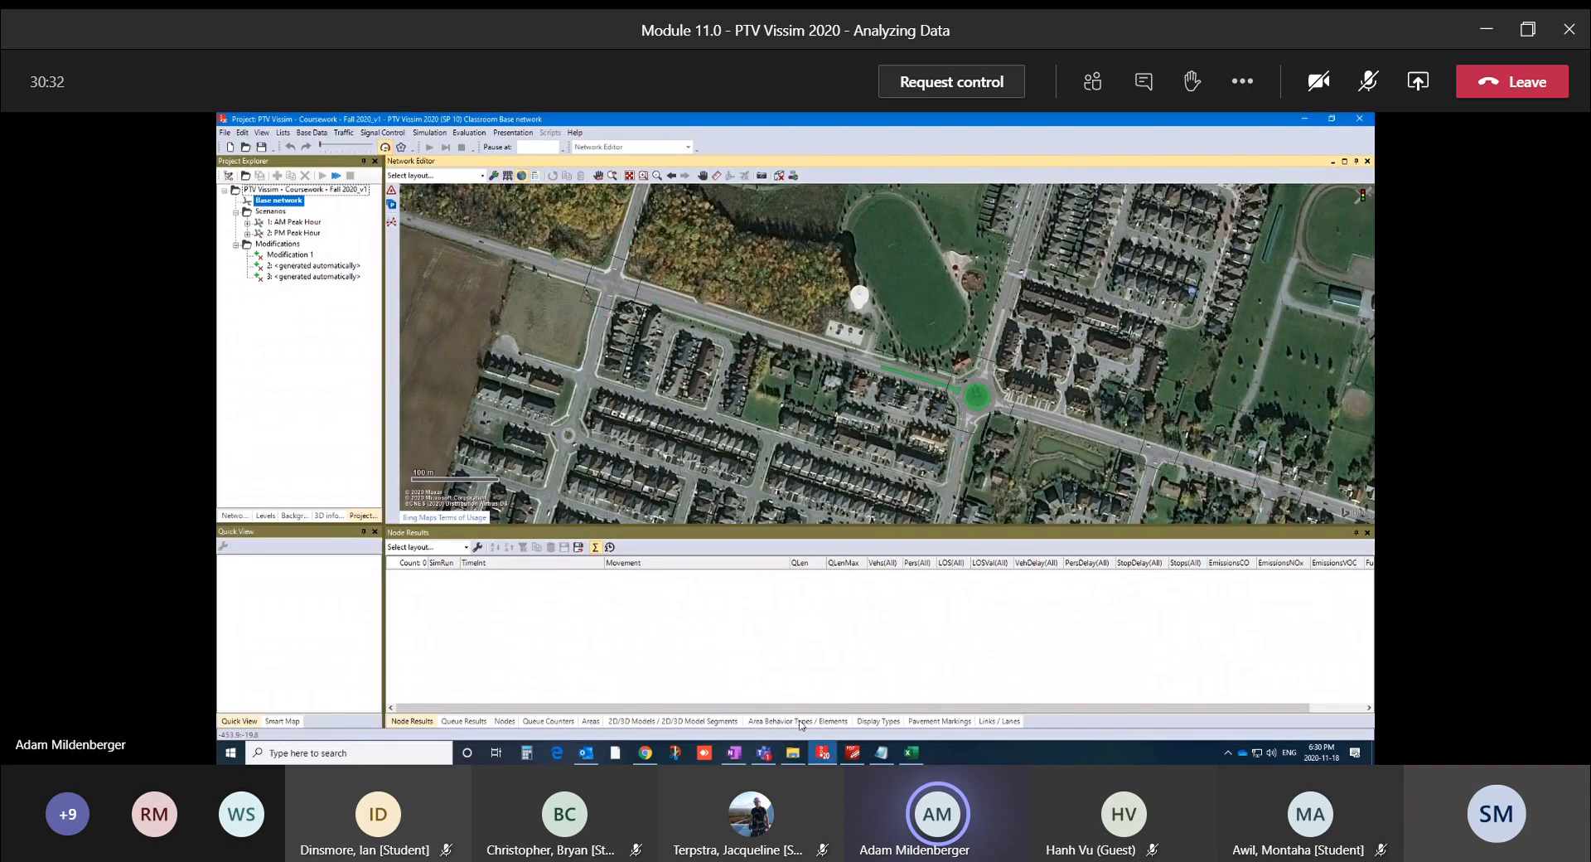
{"action": "left_click_drag", "start_coordinate": [977, 395], "coordinate": [894, 354]}
{"action": "left_click_drag", "start_coordinate": [1243, 497], "coordinate": [659, 357]}
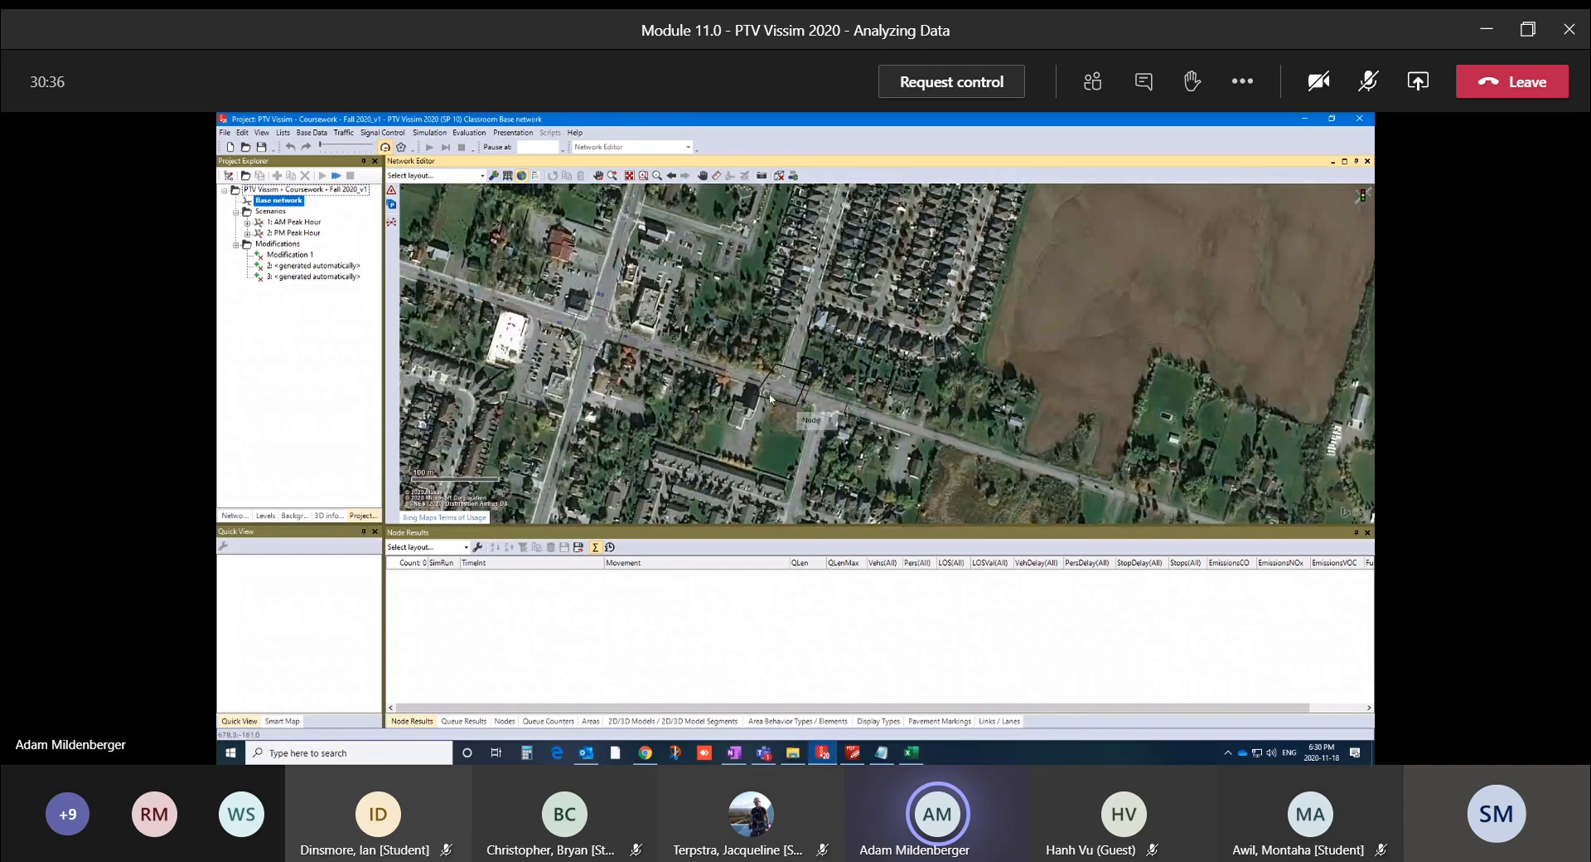
{"action": "left_click_drag", "start_coordinate": [619, 353], "coordinate": [1021, 414]}
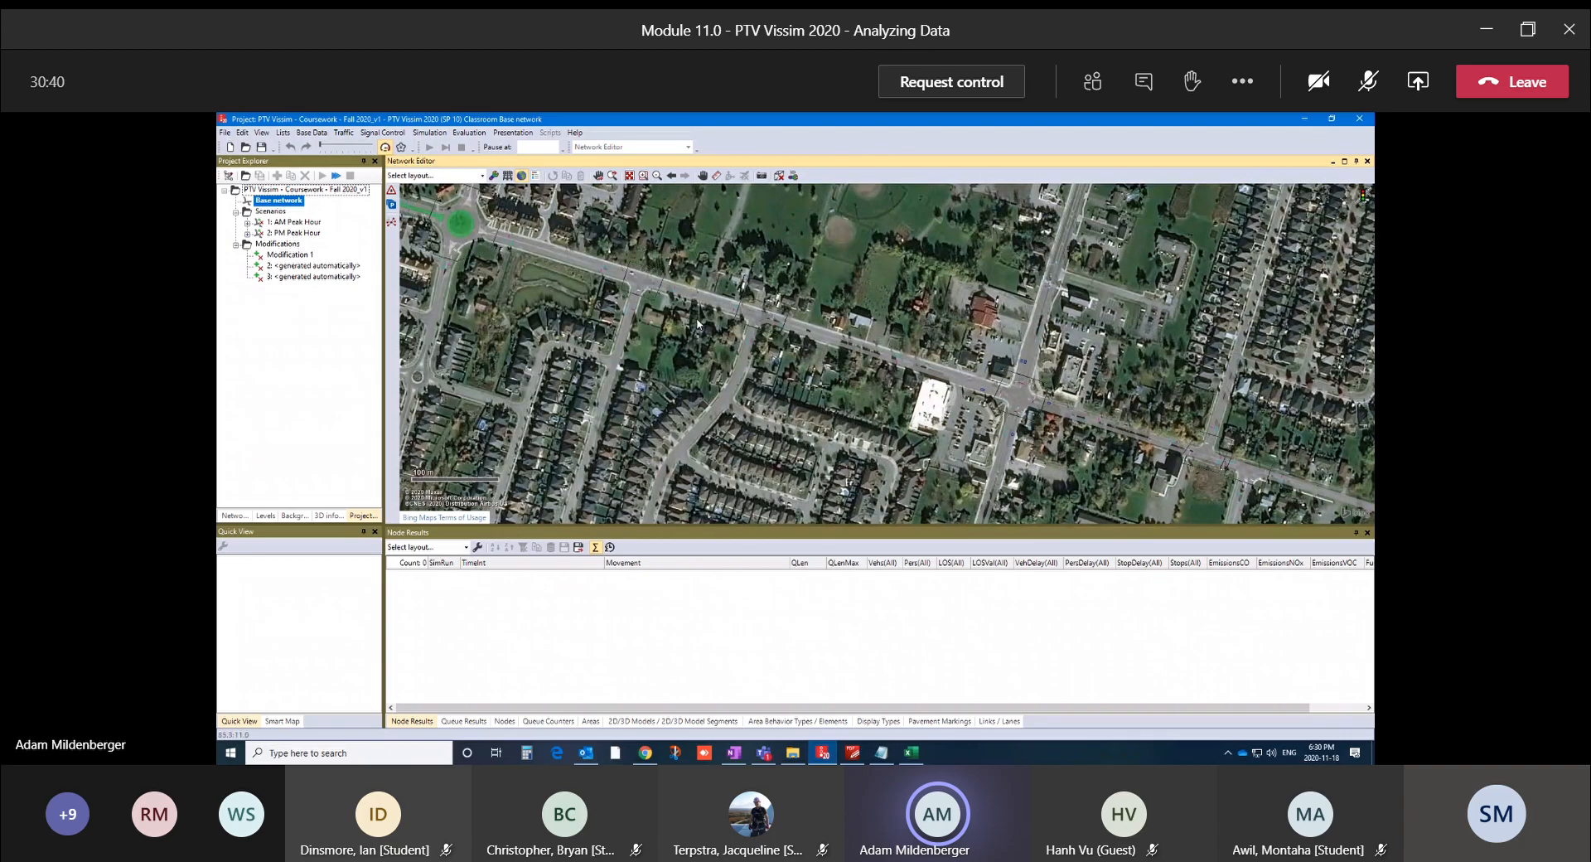
{"action": "left_click_drag", "start_coordinate": [484, 254], "coordinate": [883, 346]}
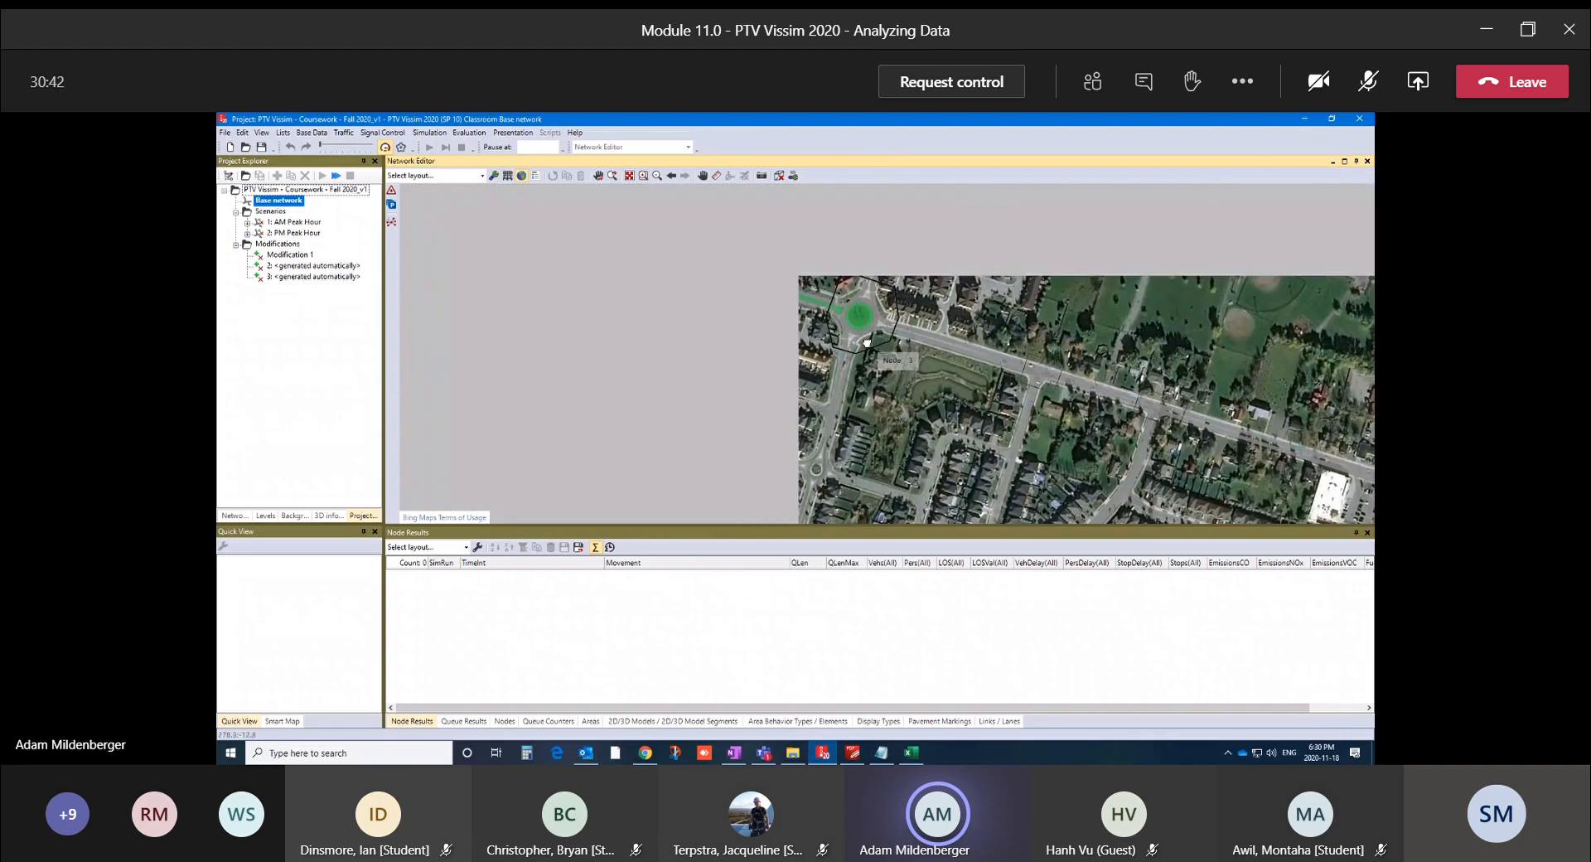
{"action": "scroll", "coordinate": [888, 357], "scroll_direction": "up", "scroll_amount": 2}
{"action": "left_click", "coordinate": [890, 359]}
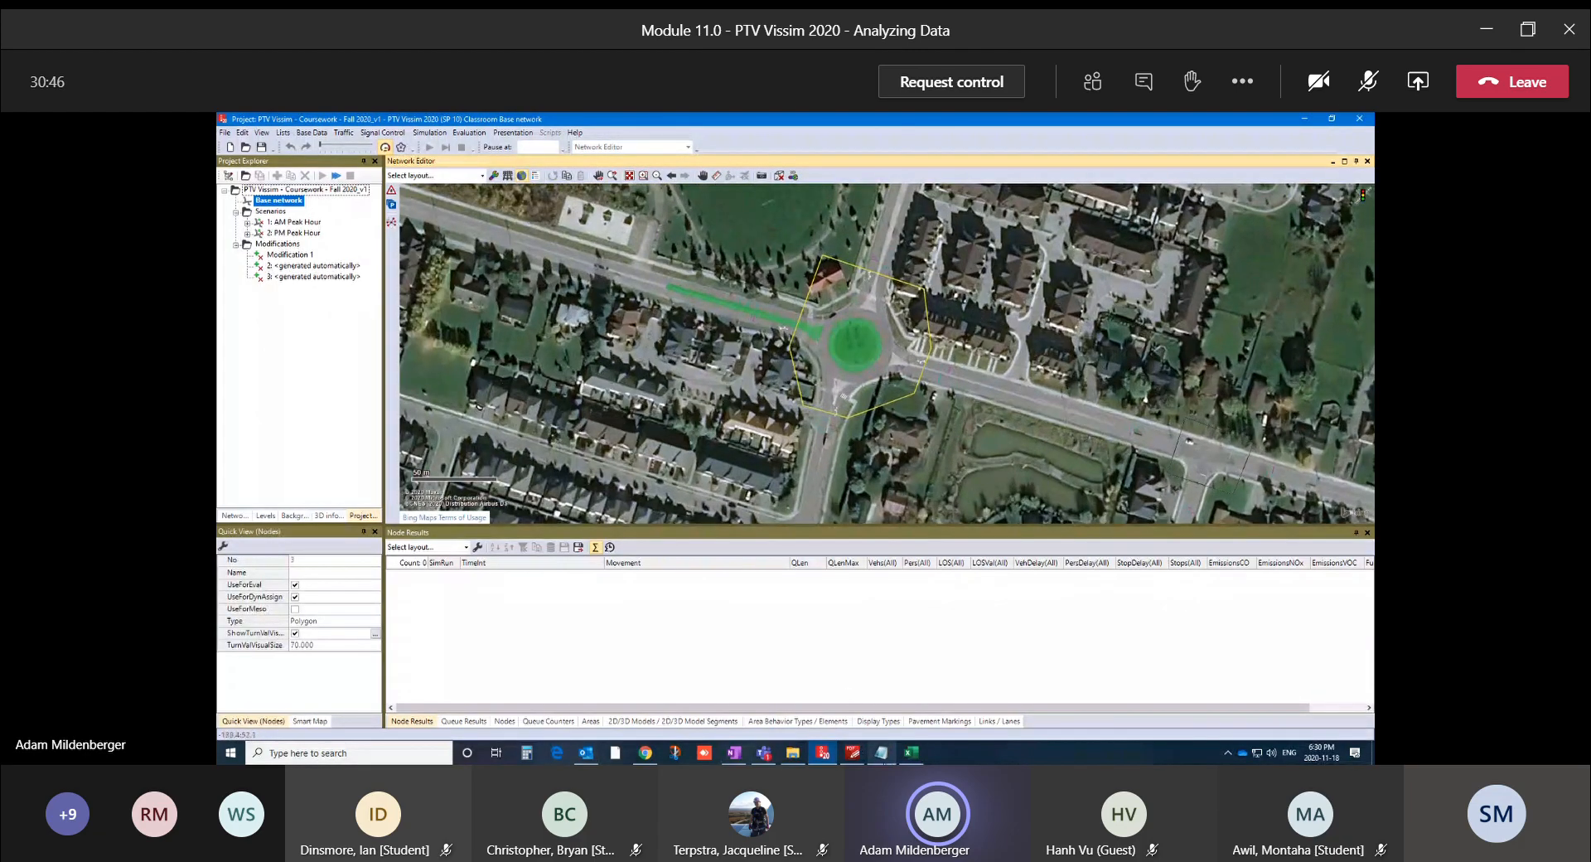
Check the movement list in Excel, then return to Vissim and inspect links 8, 5 and 13 at the roundabout
{"action": "left_click", "coordinate": [909, 754]}
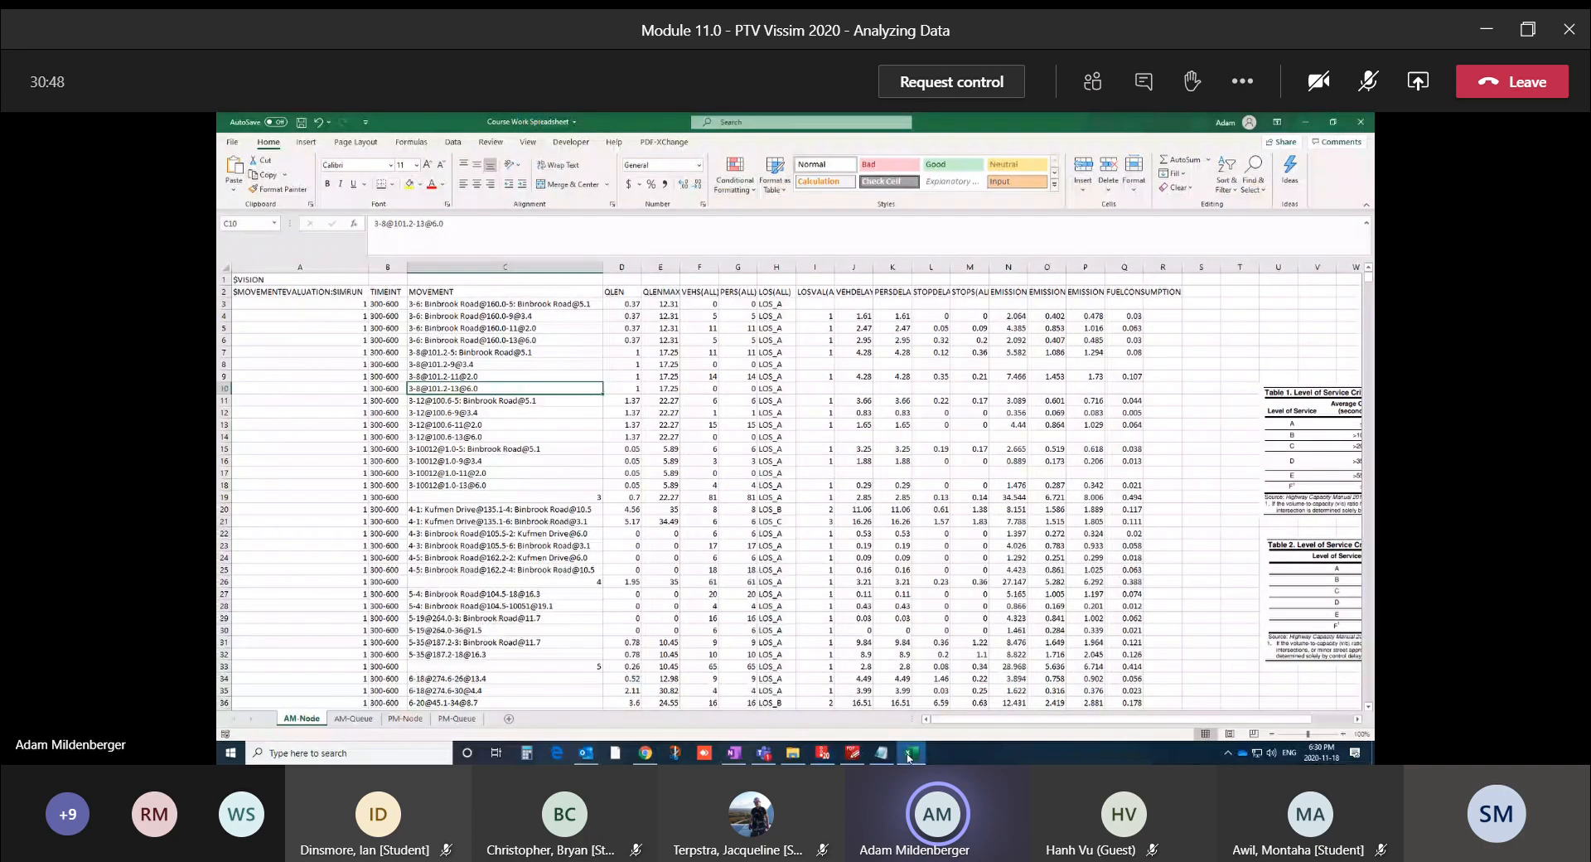
{"action": "left_click", "coordinate": [821, 753]}
{"action": "scroll", "coordinate": [818, 409], "scroll_direction": "up", "scroll_amount": 2}
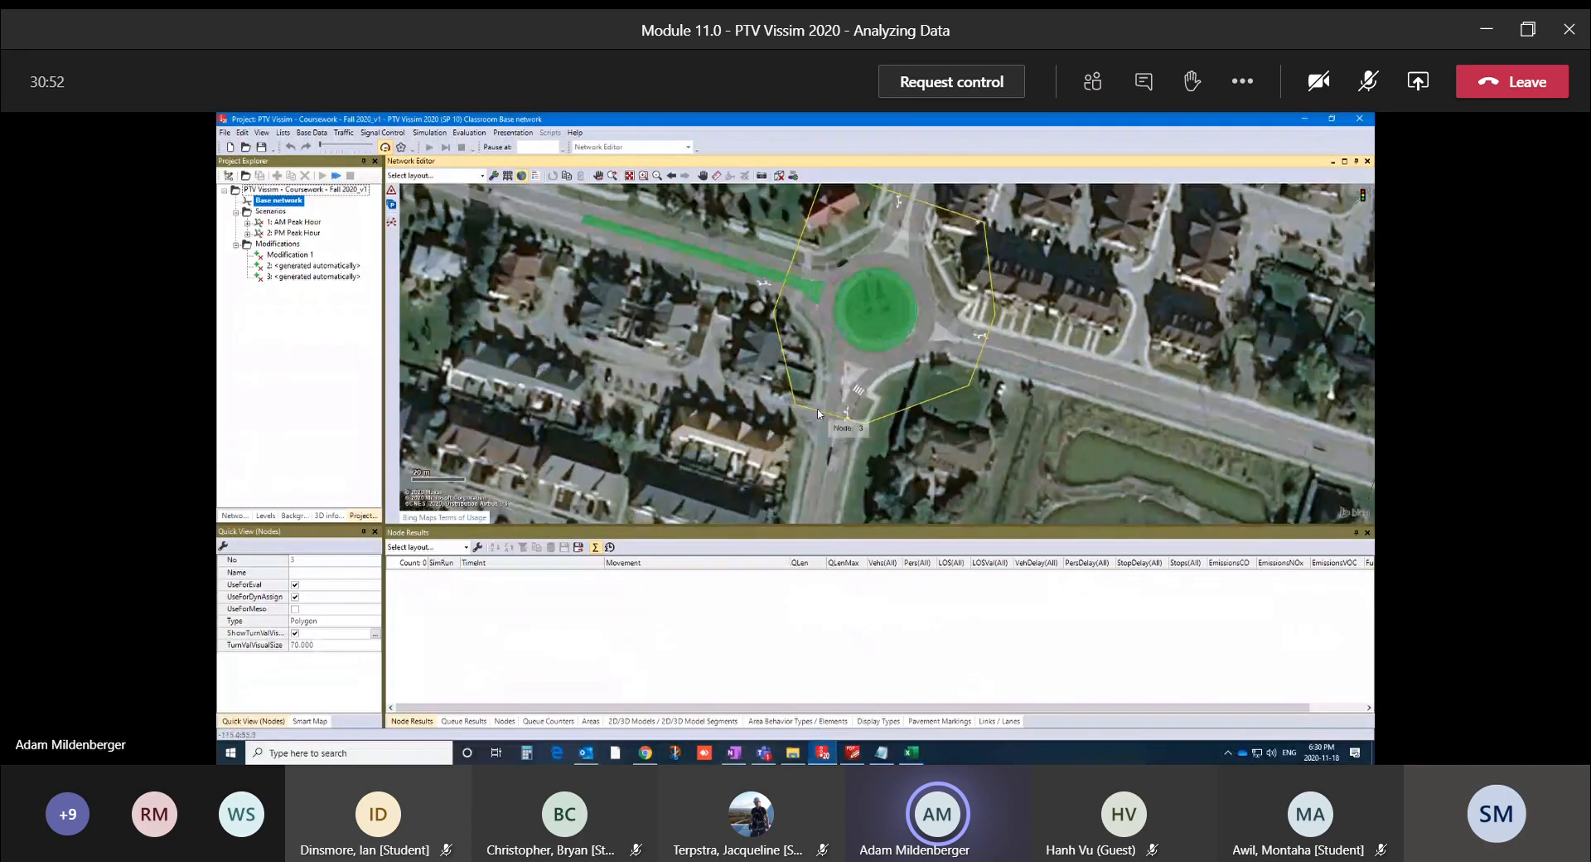
{"action": "left_click_drag", "start_coordinate": [818, 410], "coordinate": [758, 352]}
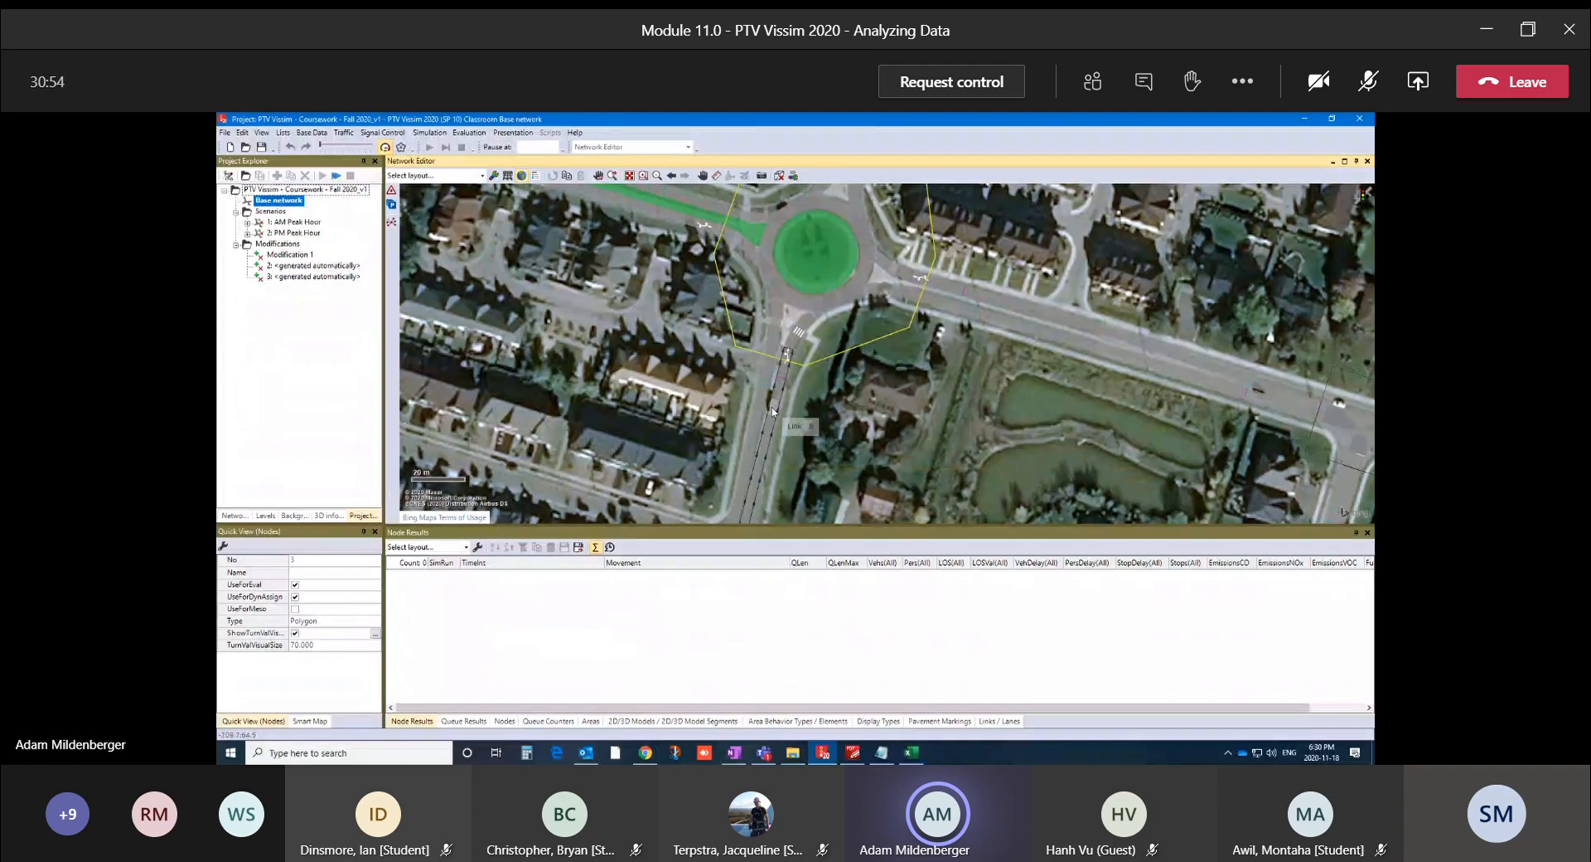
{"action": "left_click", "coordinate": [773, 409]}
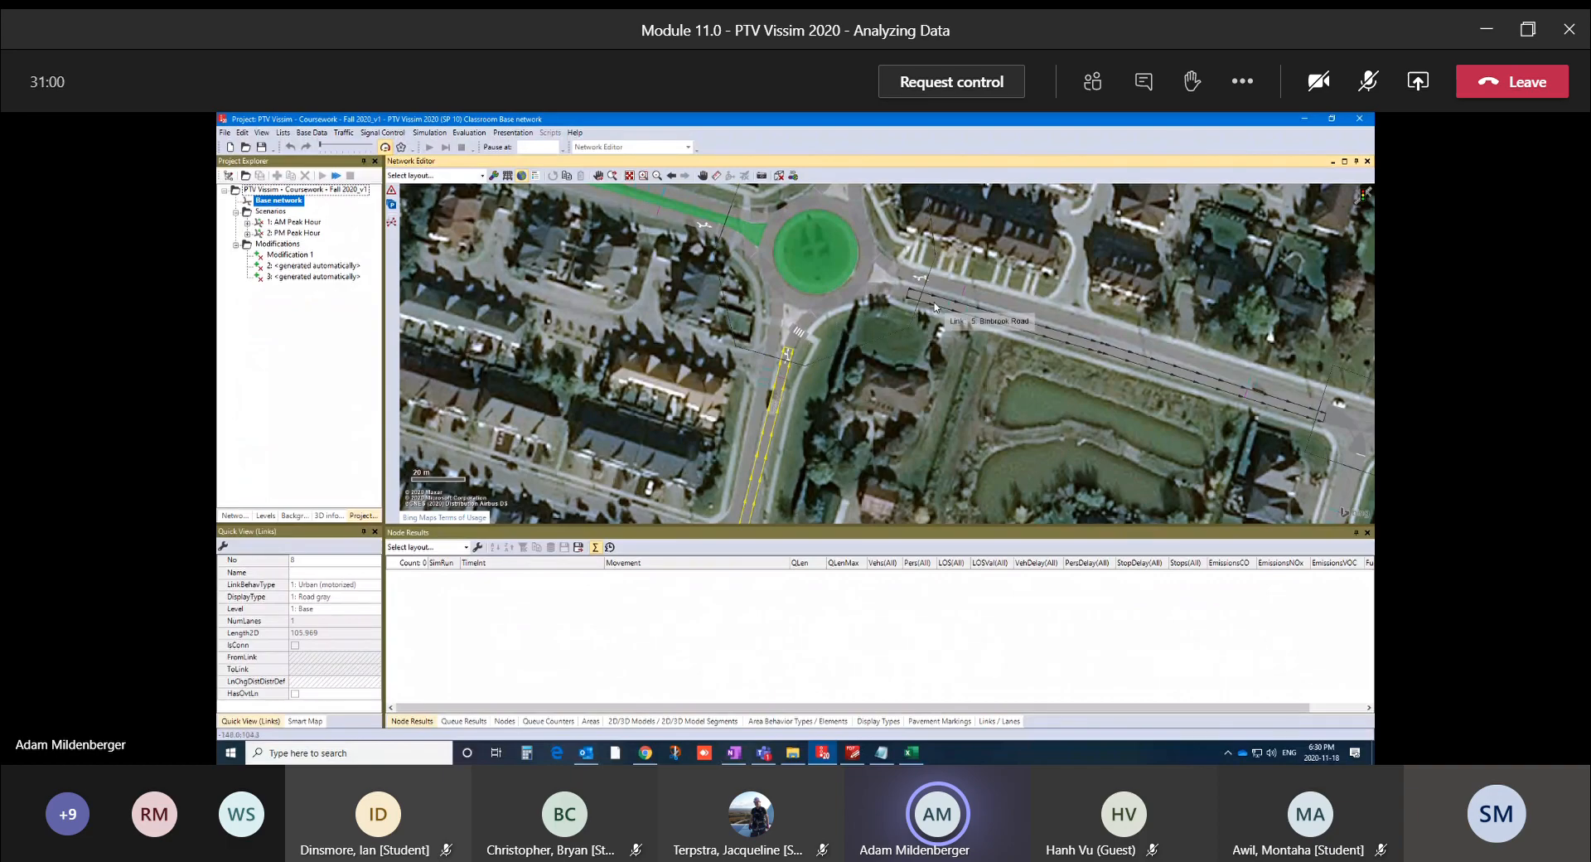
{"action": "left_click", "coordinate": [935, 307]}
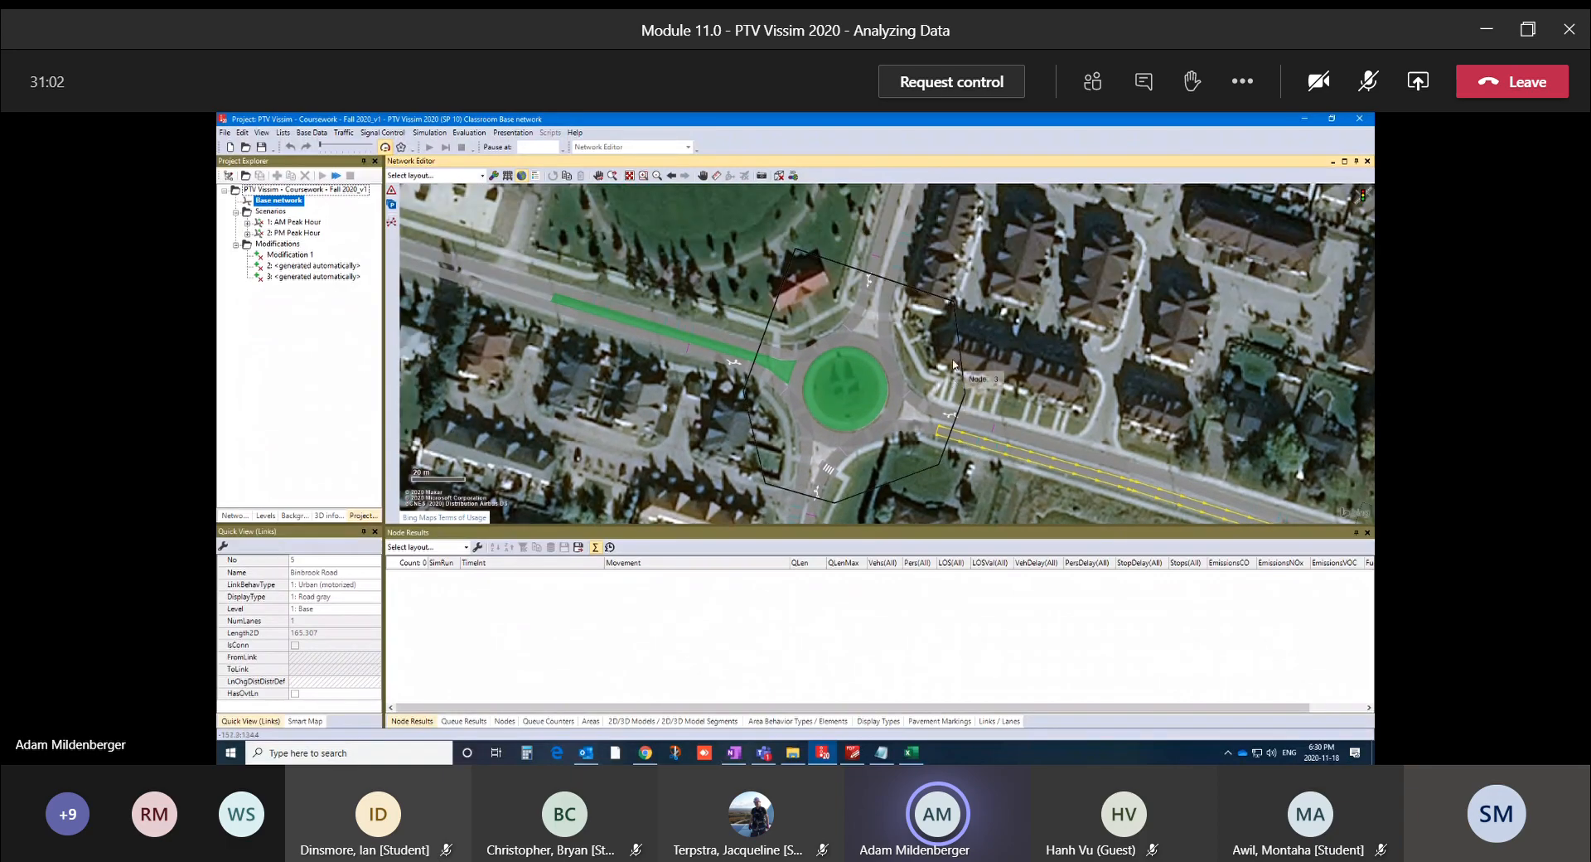
{"action": "left_click", "coordinate": [897, 263]}
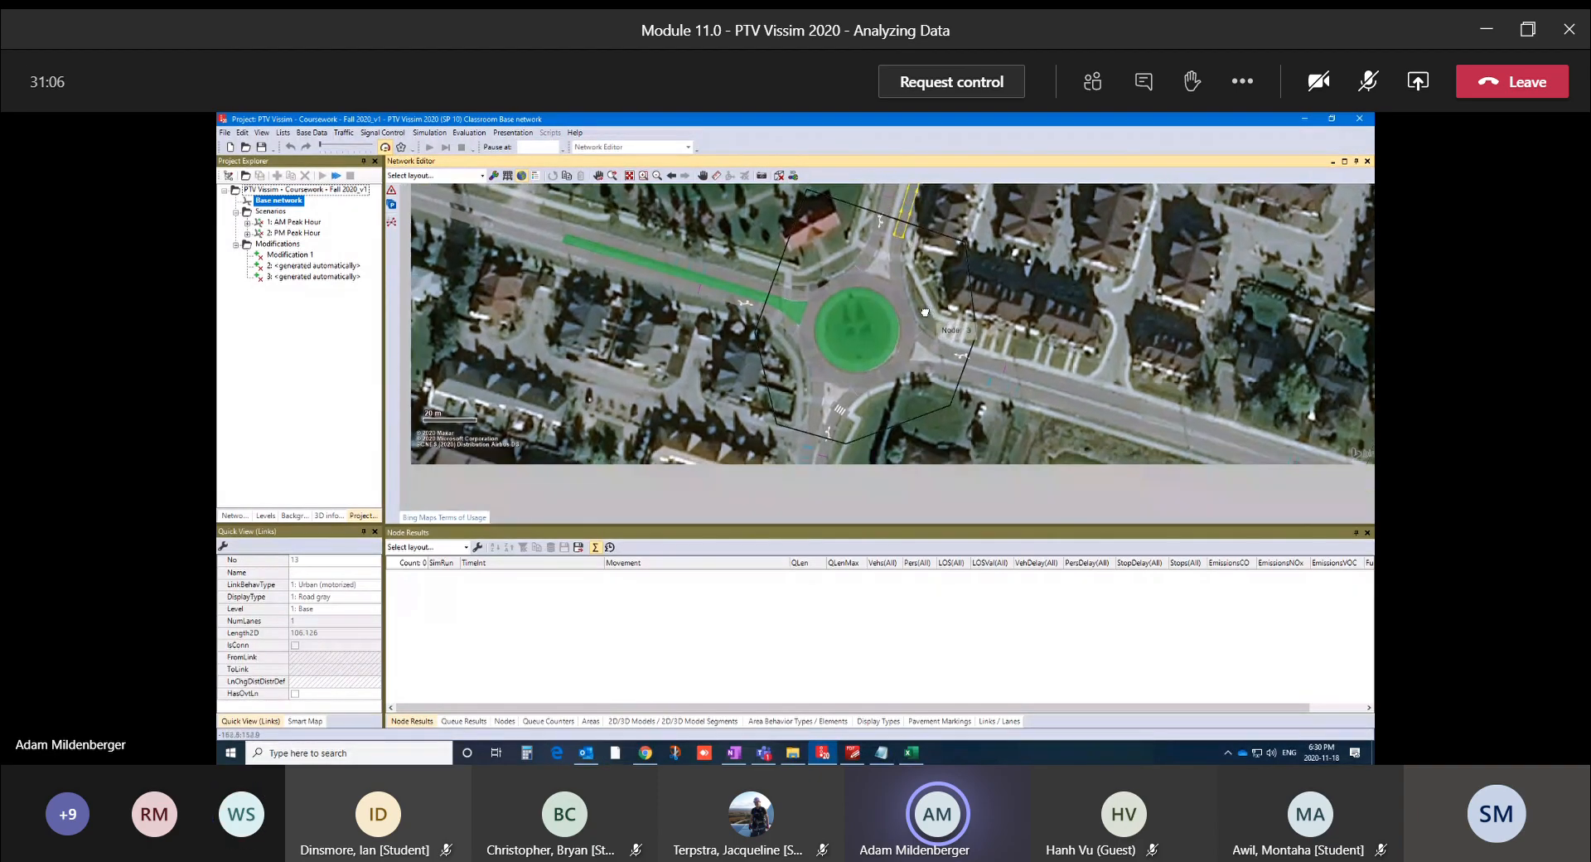
{"action": "left_click", "coordinate": [811, 515]}
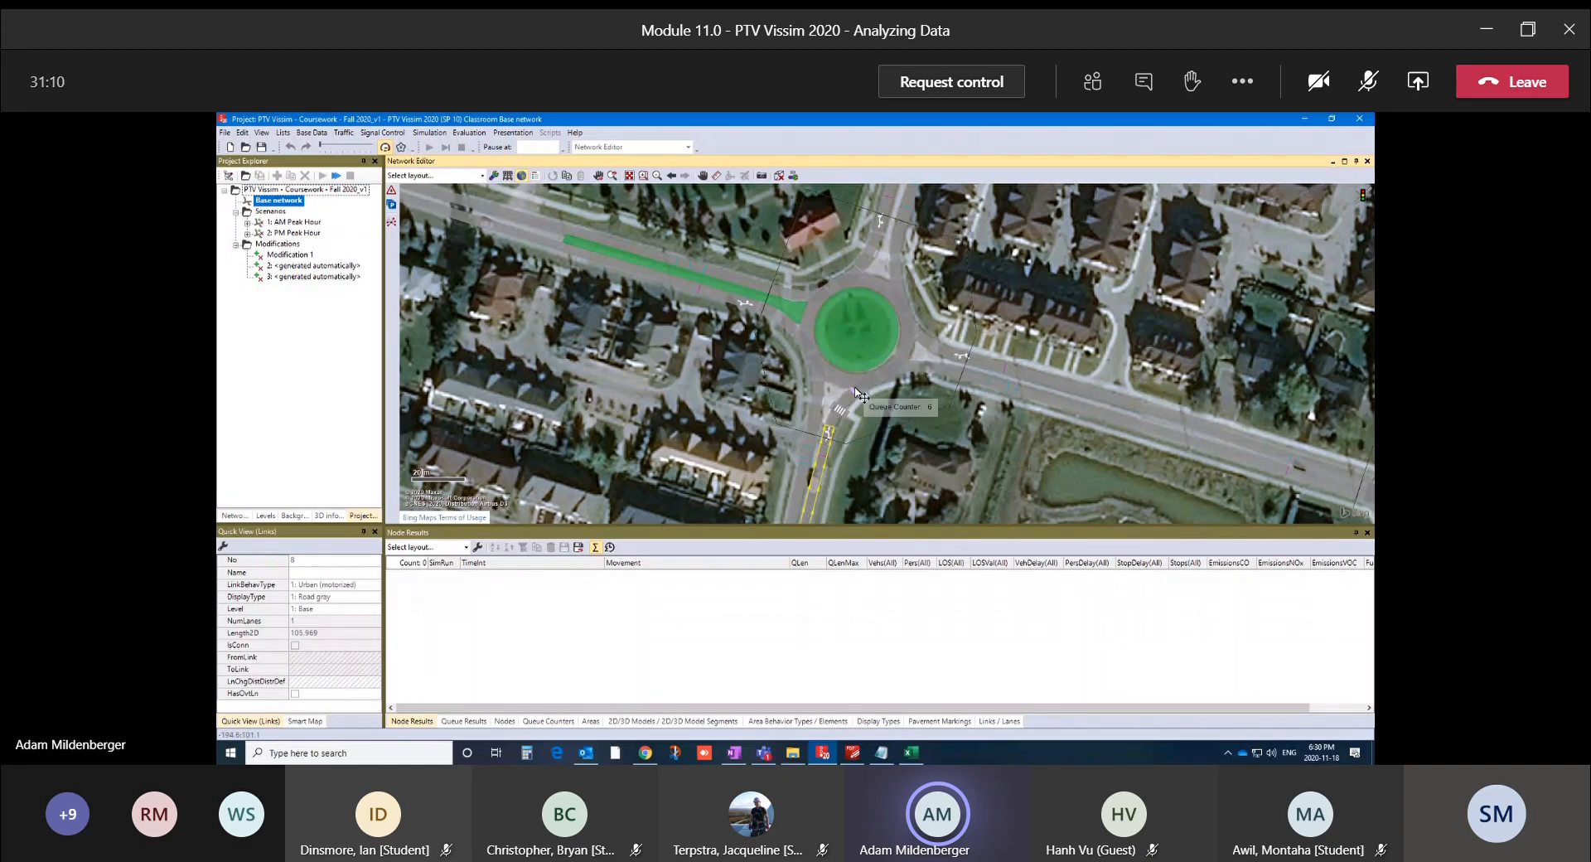
Inspect links 13 and 8 where they enter node 3 at the roundabout
{"action": "left_click", "coordinate": [911, 201]}
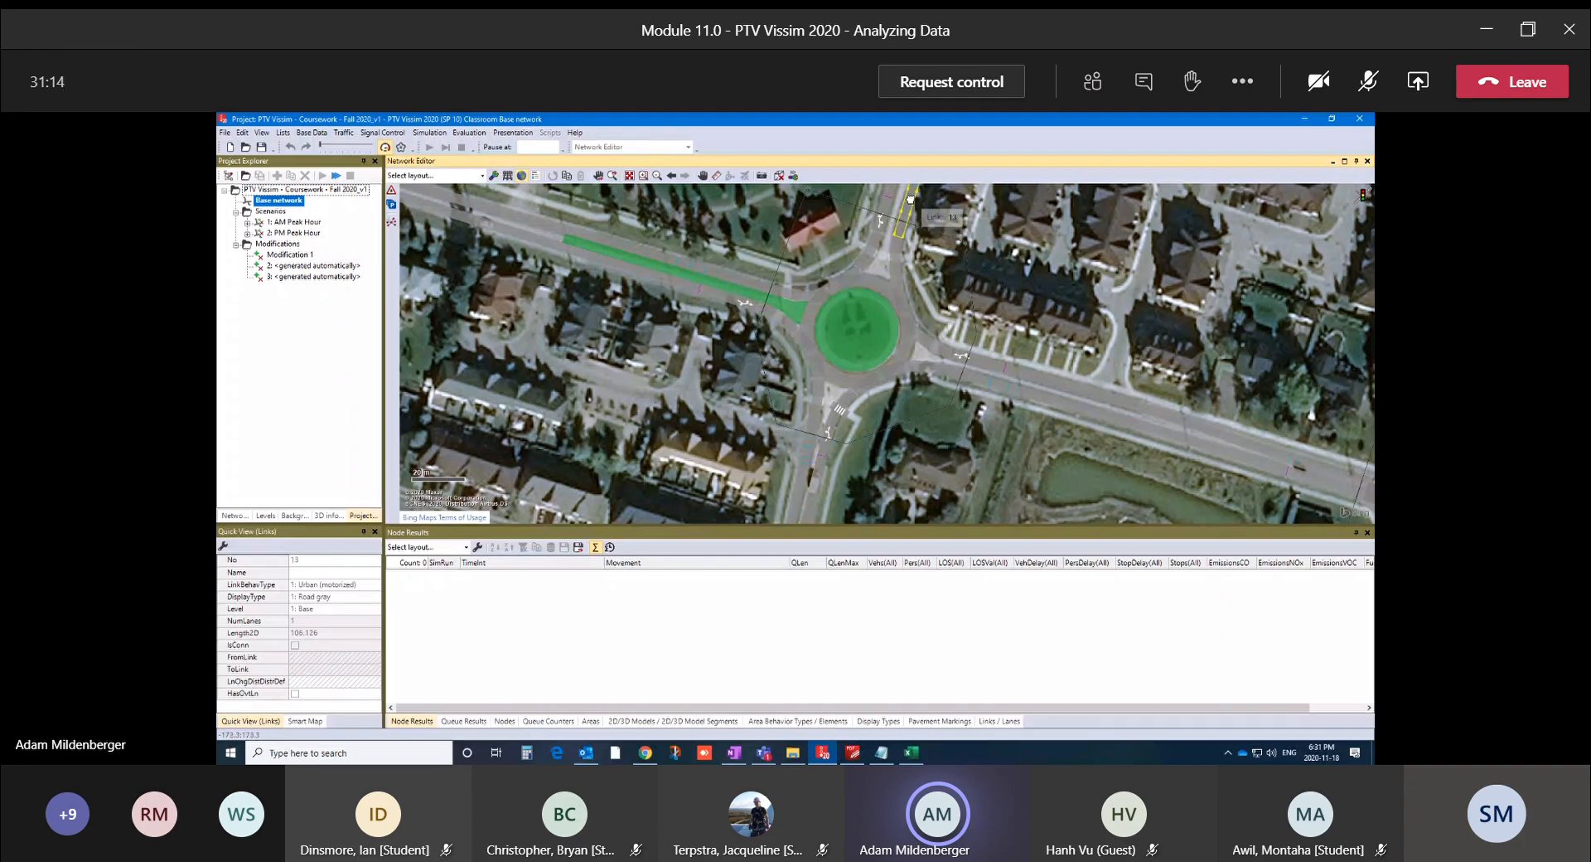
{"action": "left_click_drag", "start_coordinate": [911, 202], "coordinate": [922, 254]}
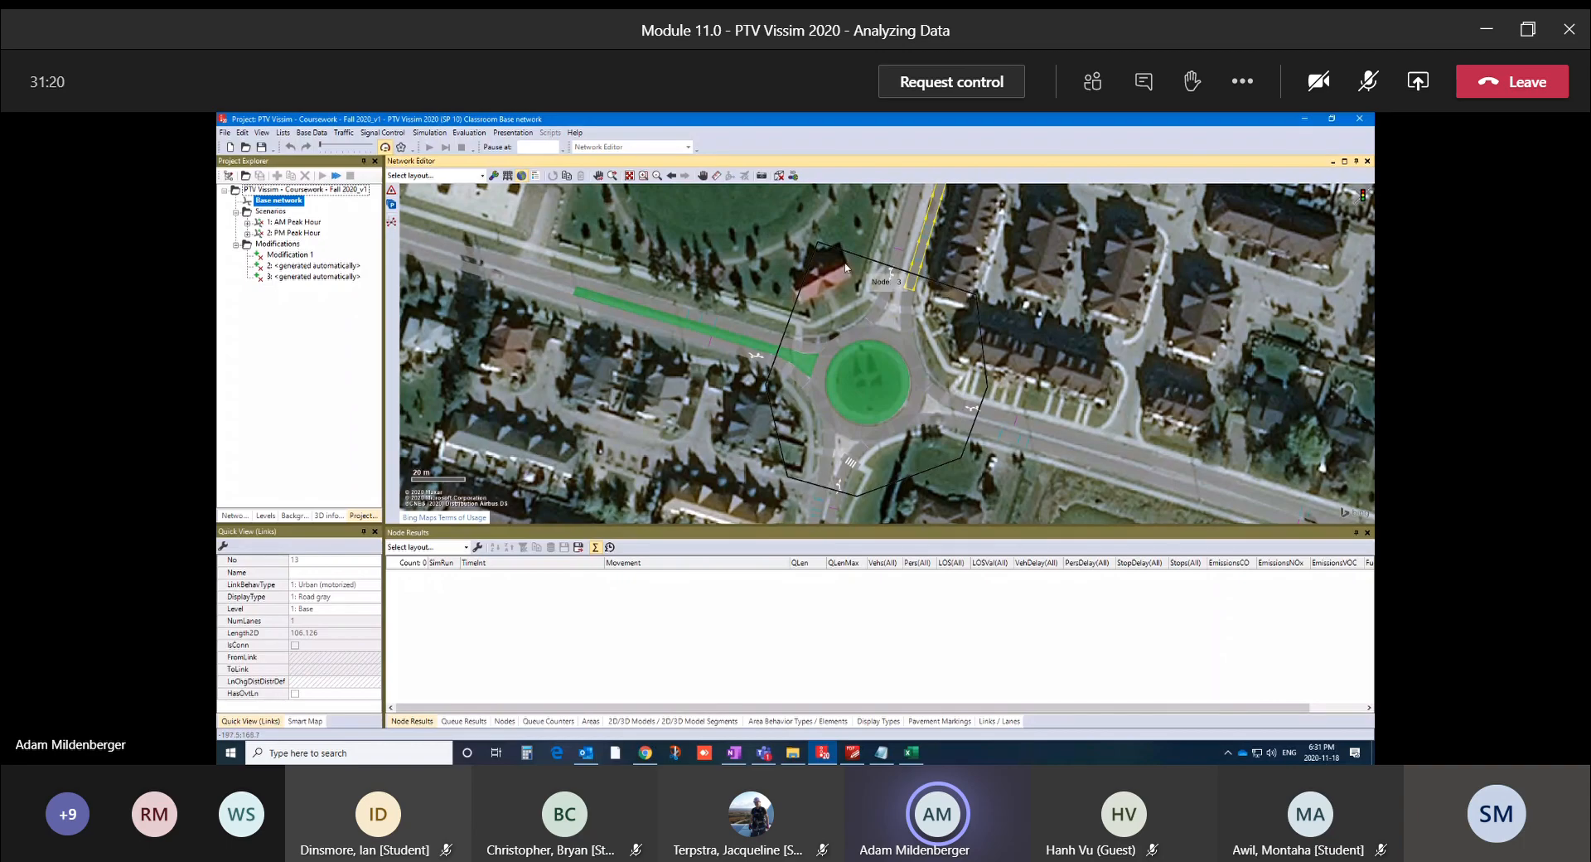
{"action": "left_click_drag", "start_coordinate": [832, 464], "coordinate": [815, 396]}
{"action": "left_click", "coordinate": [806, 473]}
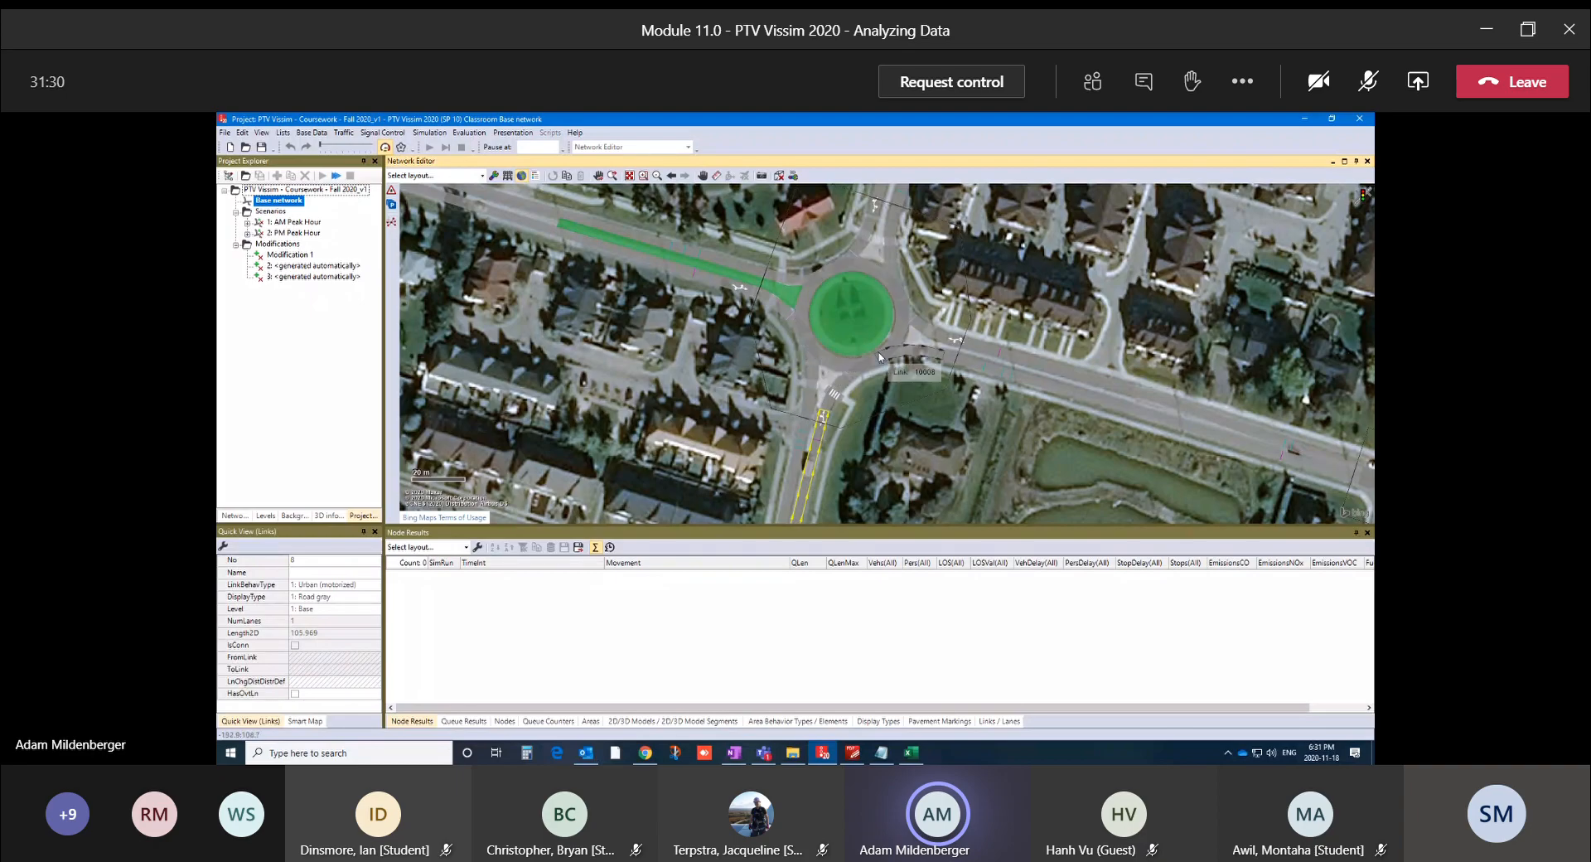
{"action": "left_click_drag", "start_coordinate": [900, 330], "coordinate": [888, 402]}
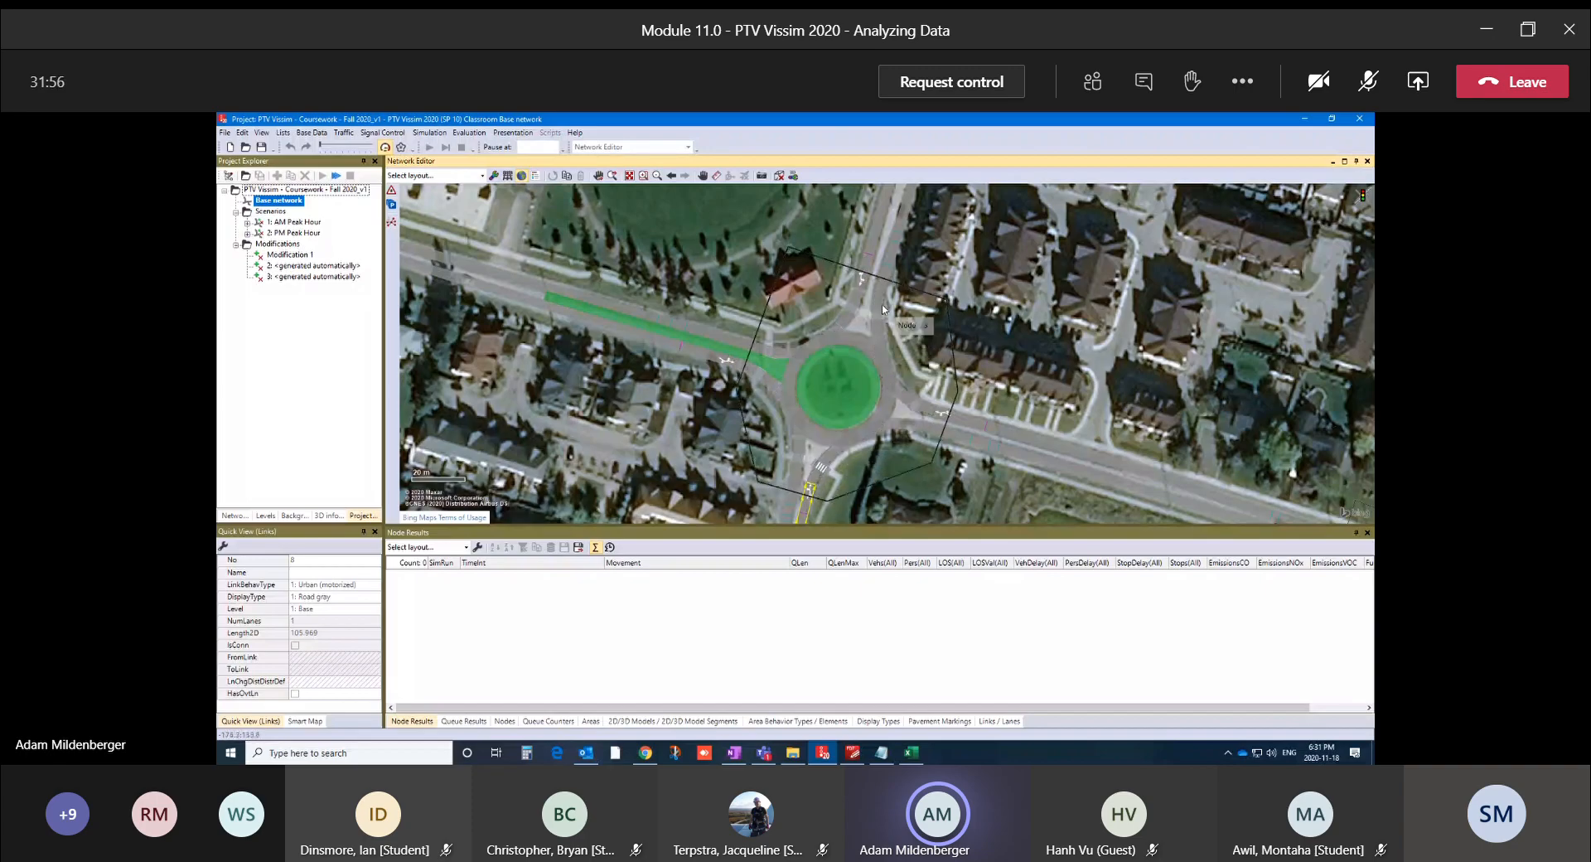
{"action": "left_click_drag", "start_coordinate": [836, 501], "coordinate": [846, 455]}
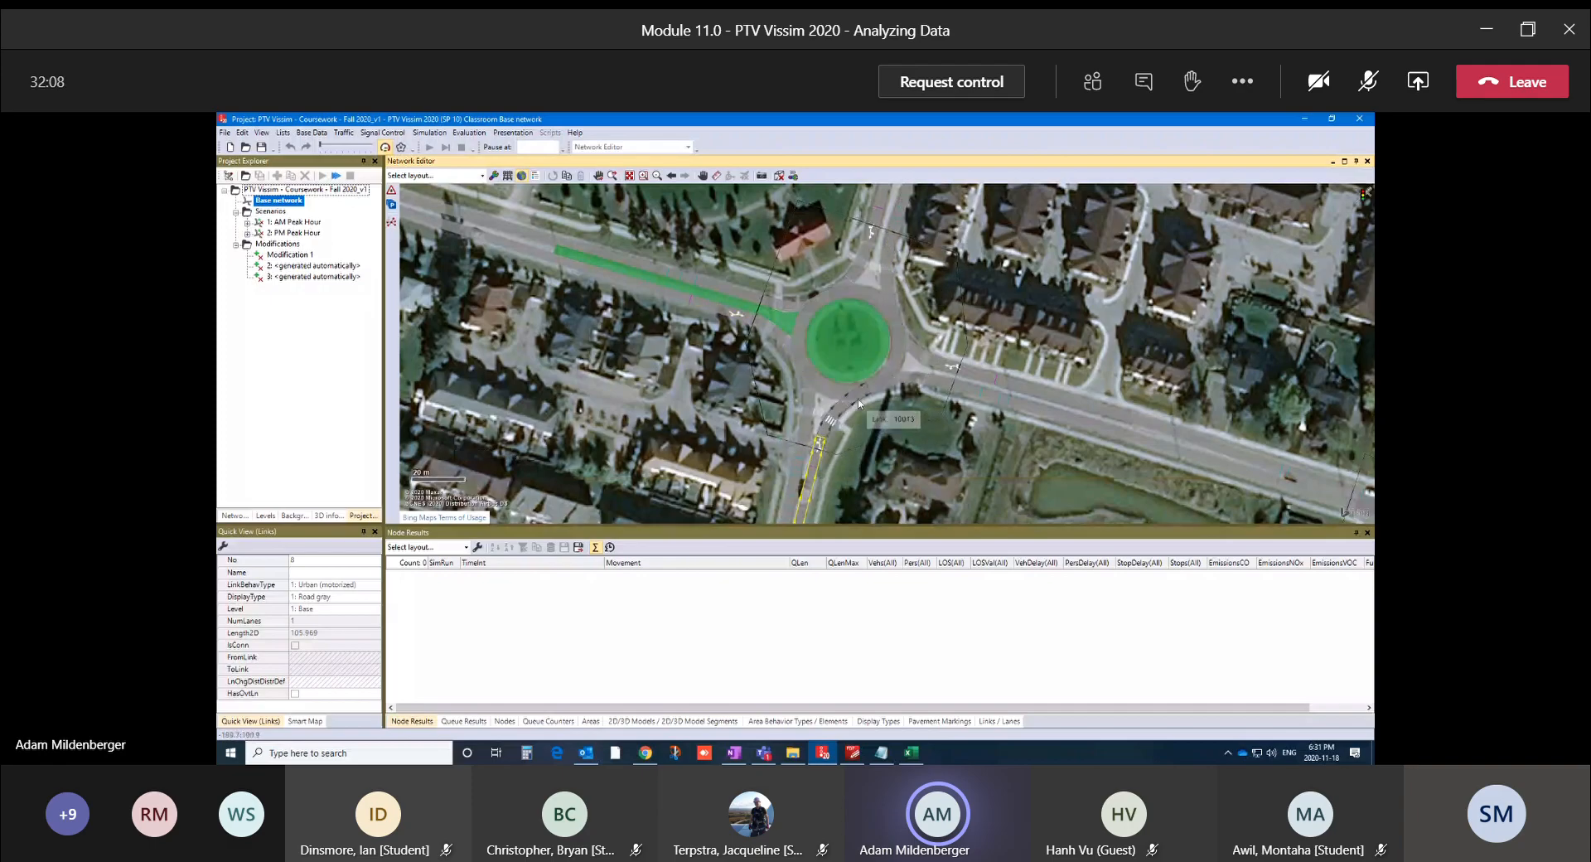
Inspect connector 10009 and node 3 at the roundabout, then clear the selection
{"action": "left_click", "coordinate": [888, 284]}
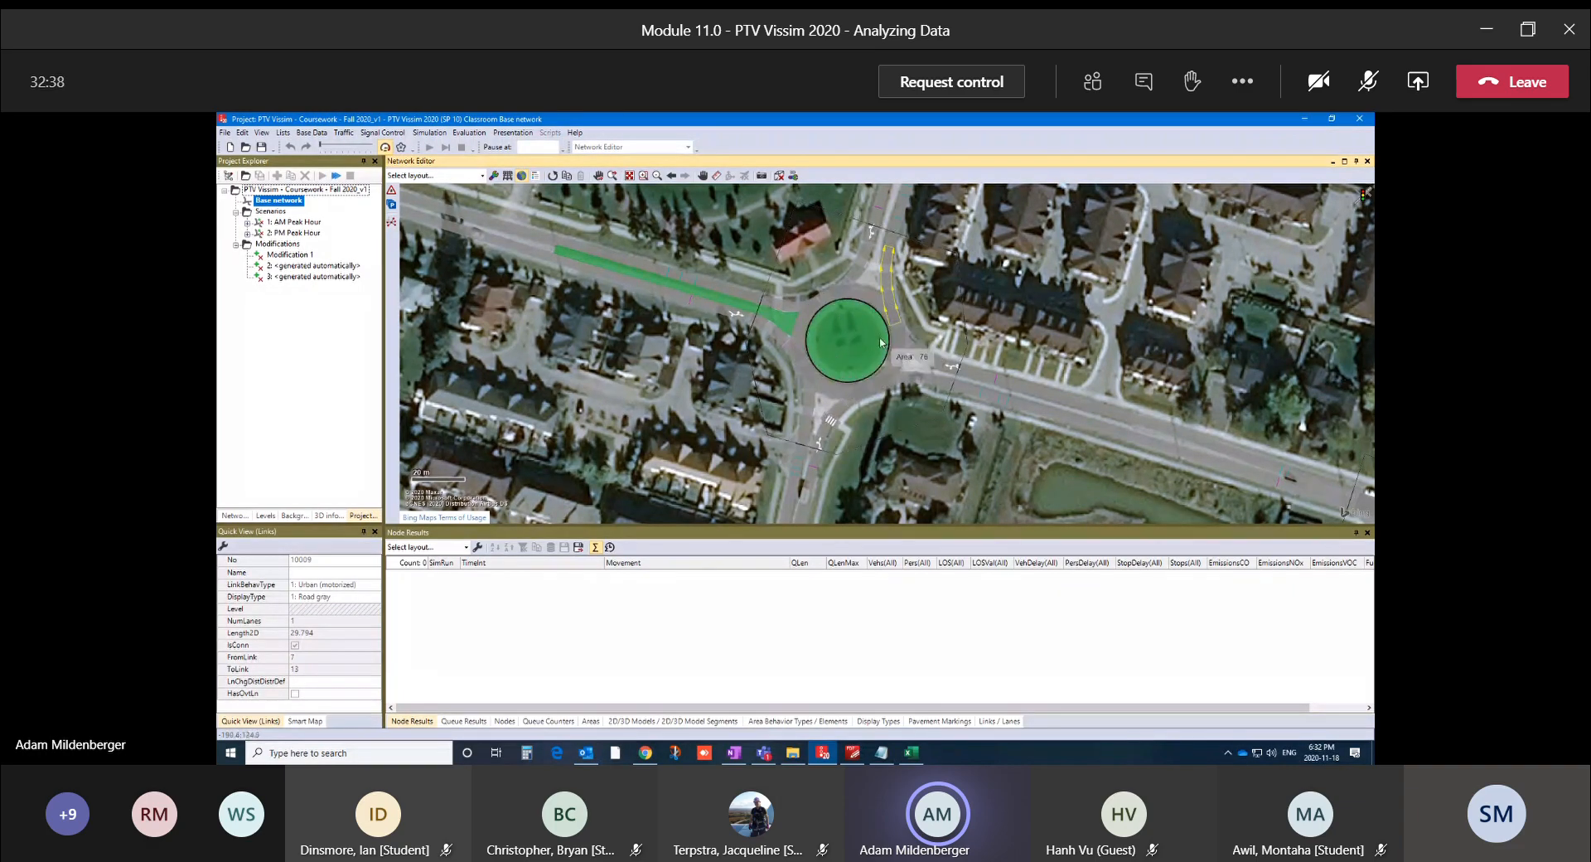
{"action": "left_click", "coordinate": [853, 451]}
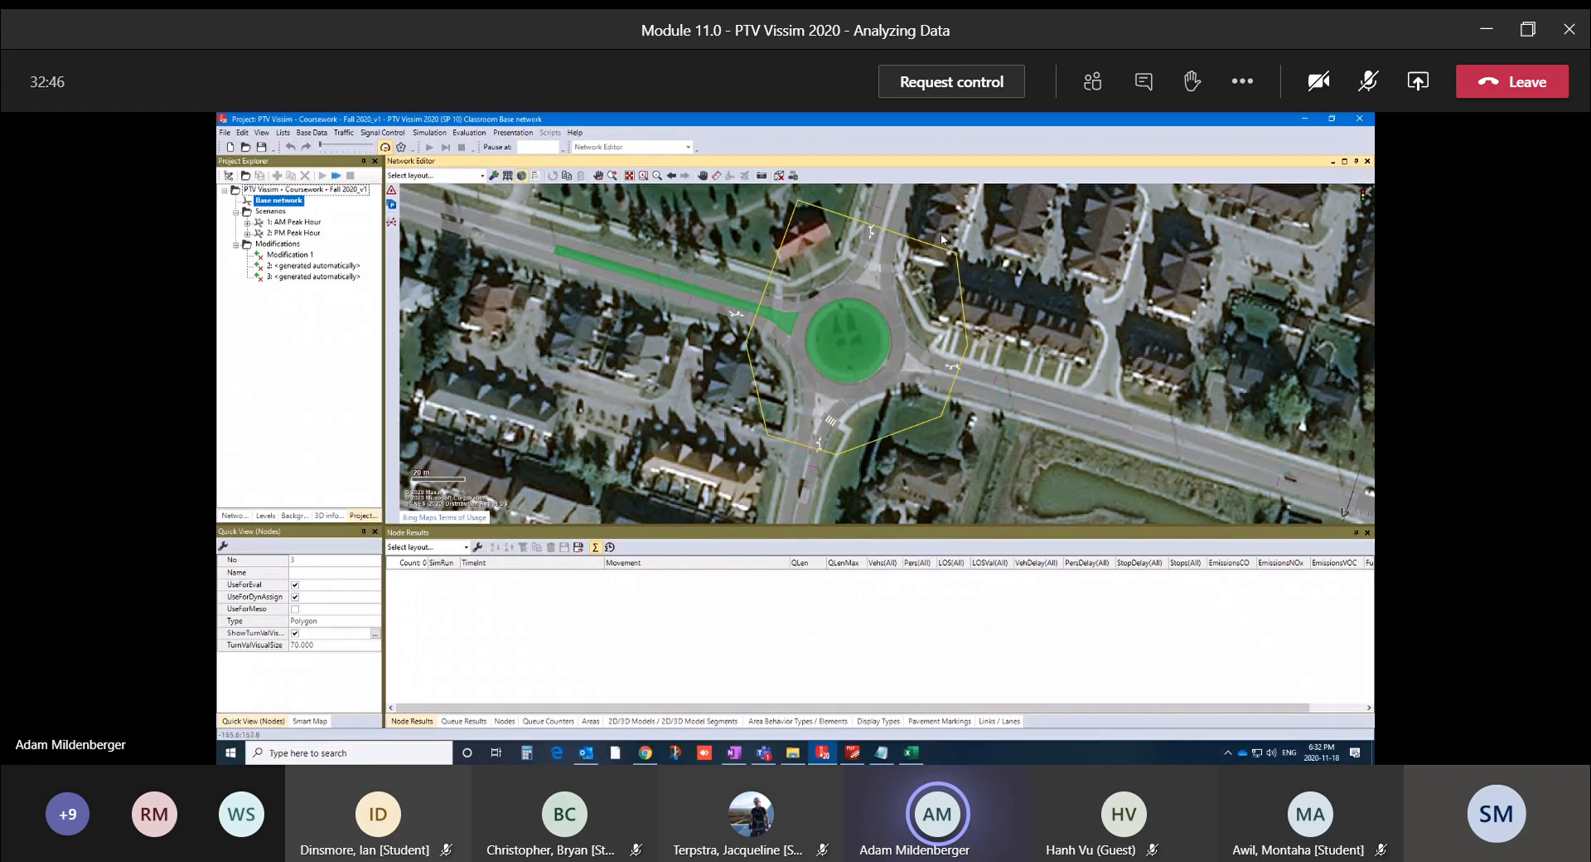
{"action": "left_click", "coordinate": [998, 489]}
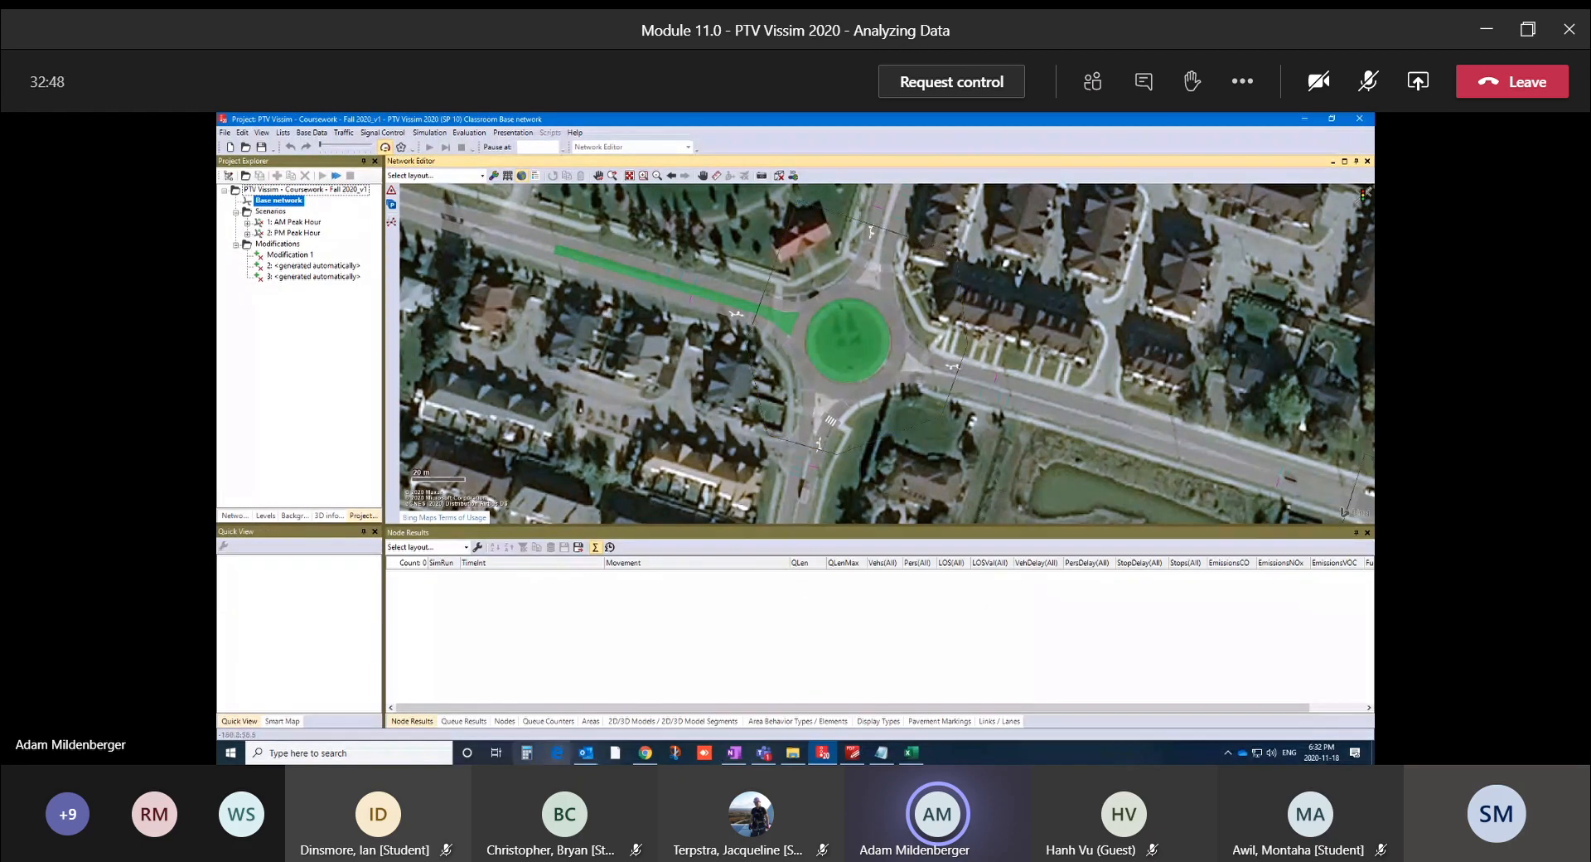
{"action": "left_click", "coordinate": [912, 753]}
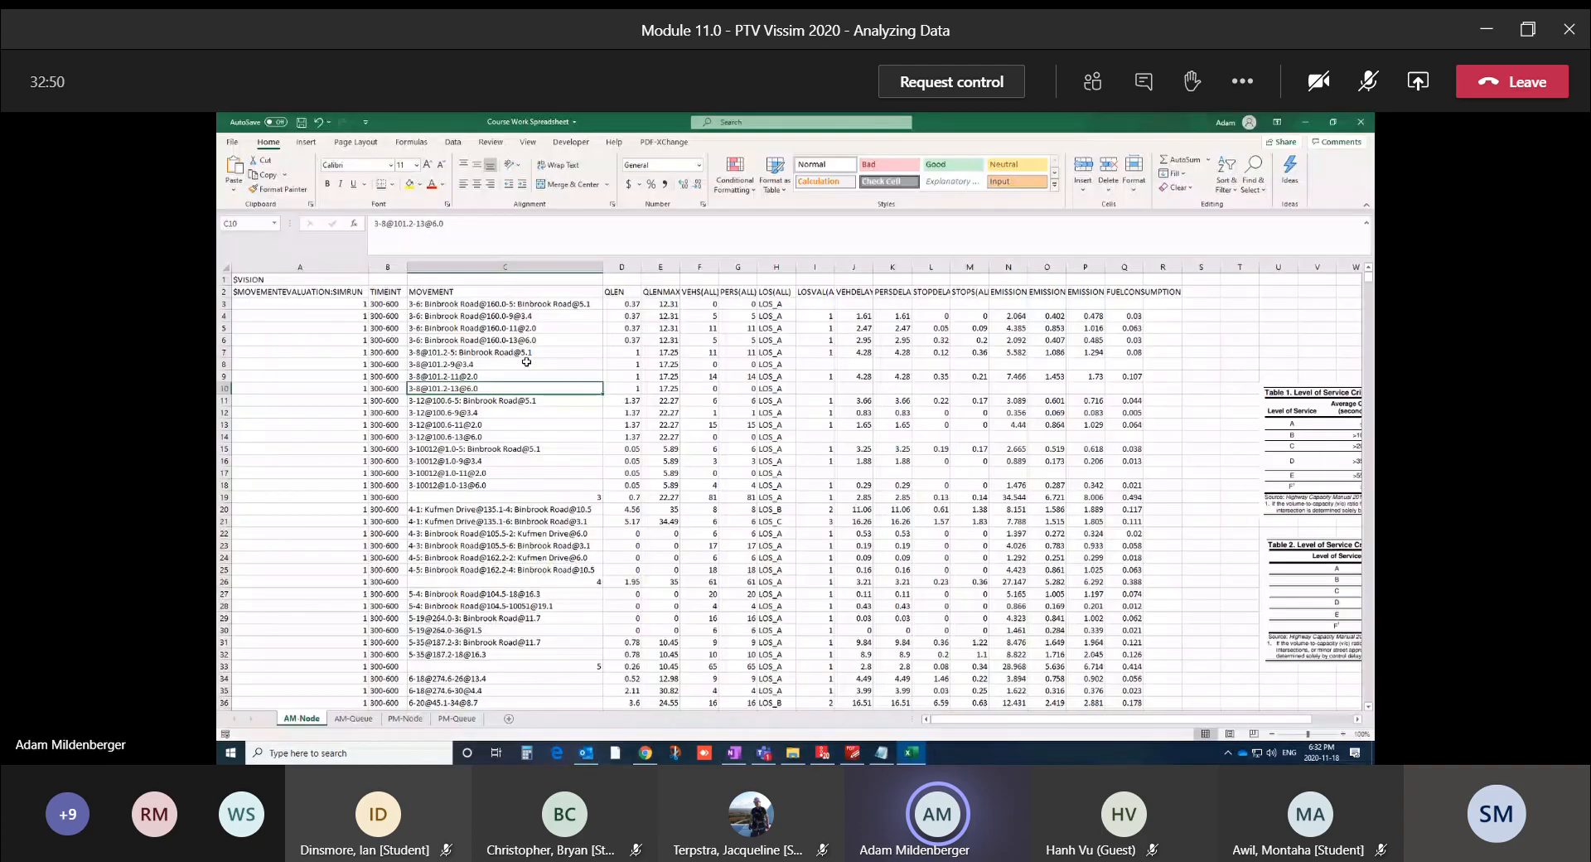
{"action": "left_click_drag", "start_coordinate": [621, 387], "coordinate": [1126, 389]}
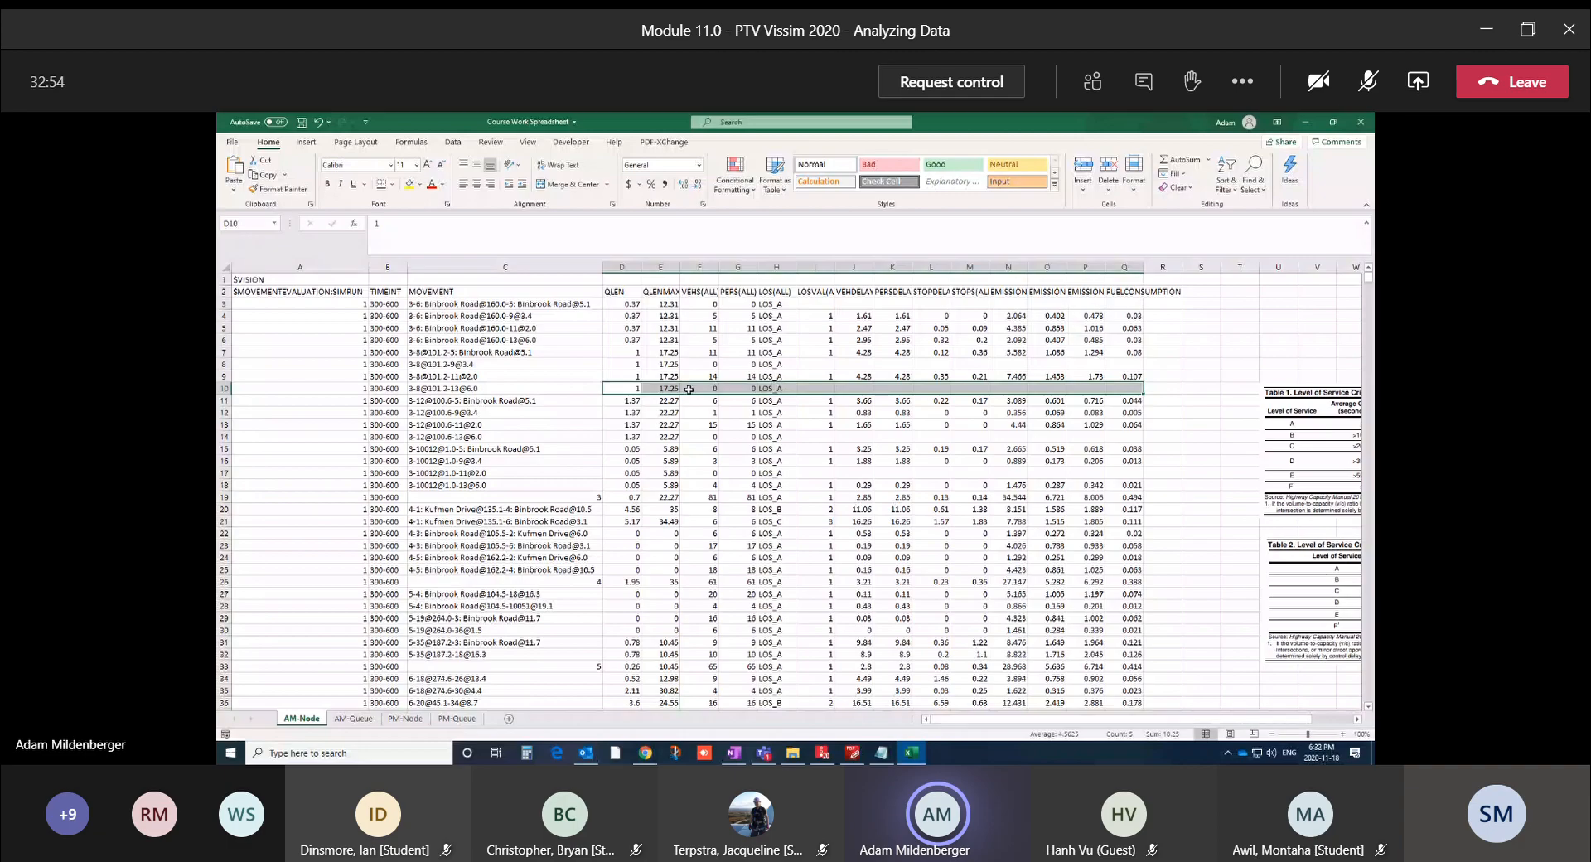
{"action": "left_click", "coordinate": [618, 388]}
{"action": "left_click", "coordinate": [618, 292]}
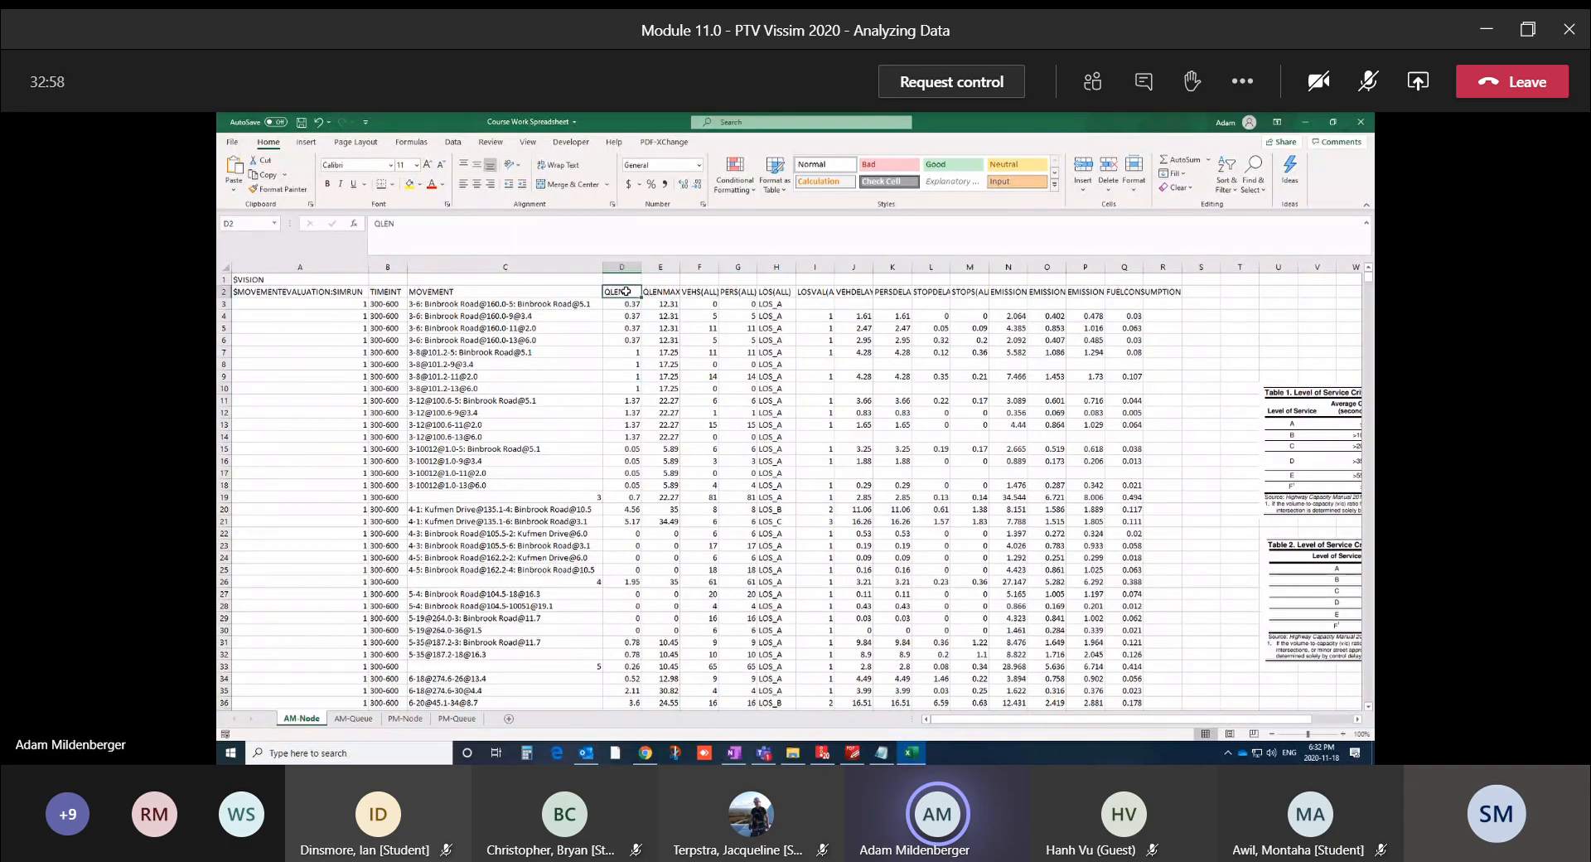
{"action": "left_click", "coordinate": [655, 291]}
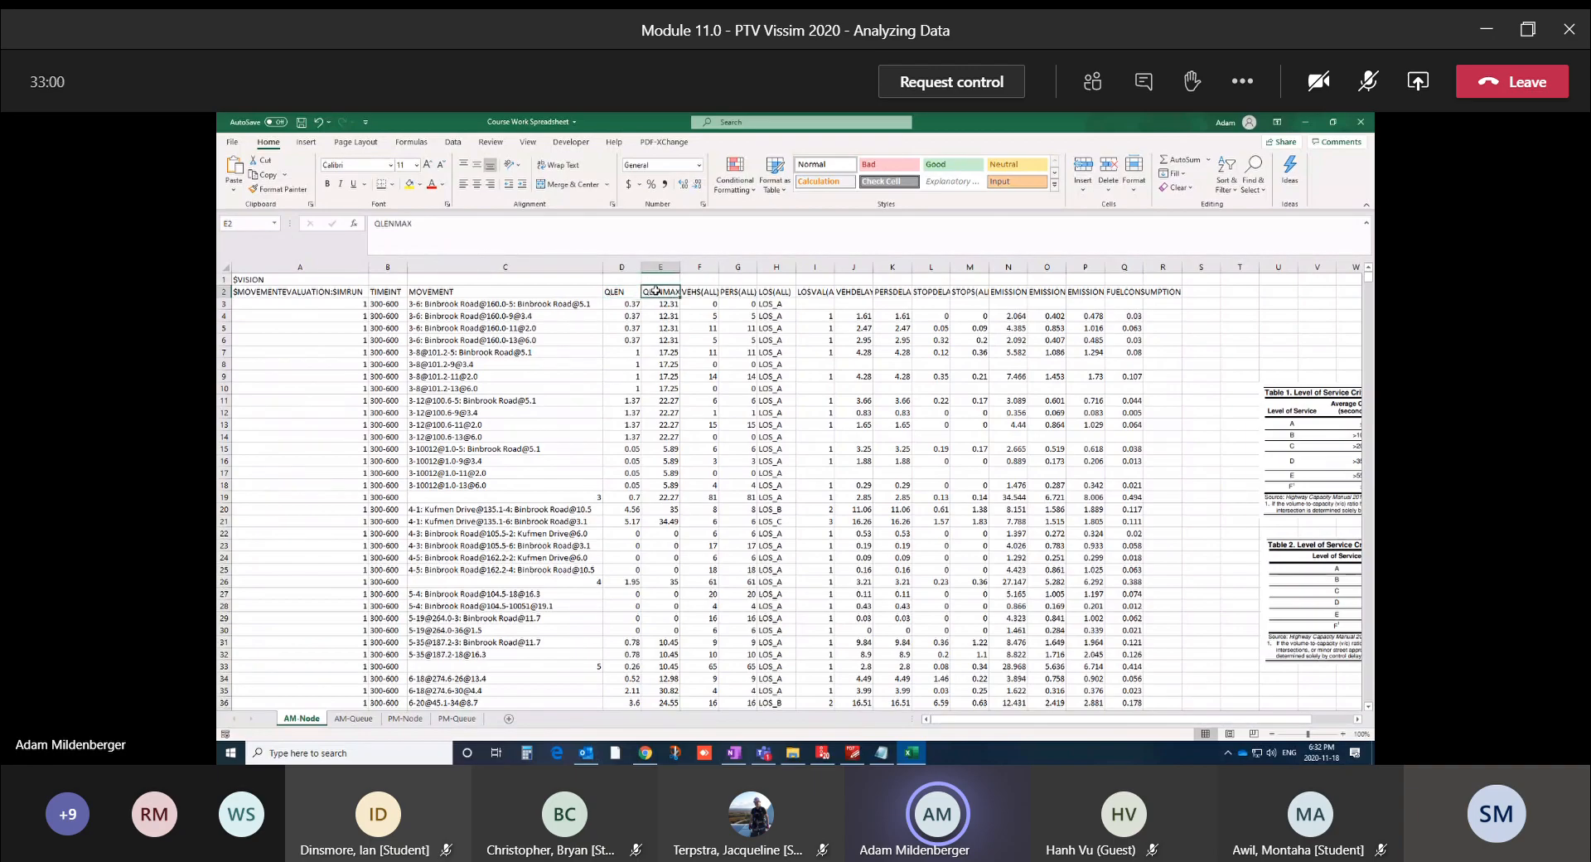
{"action": "left_click", "coordinate": [627, 293]}
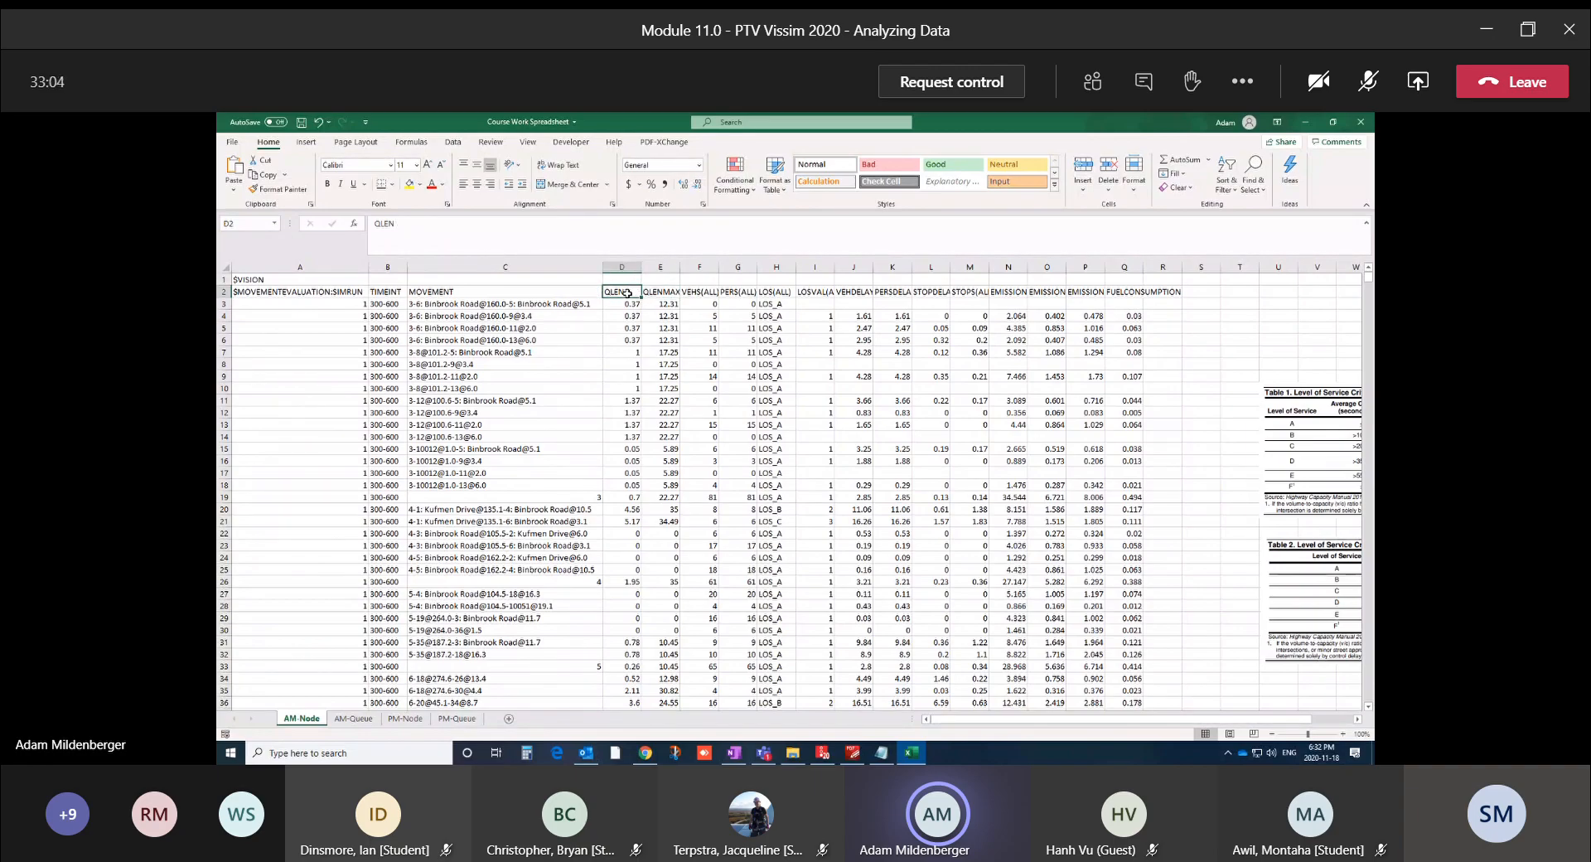
{"action": "left_click", "coordinate": [631, 416]}
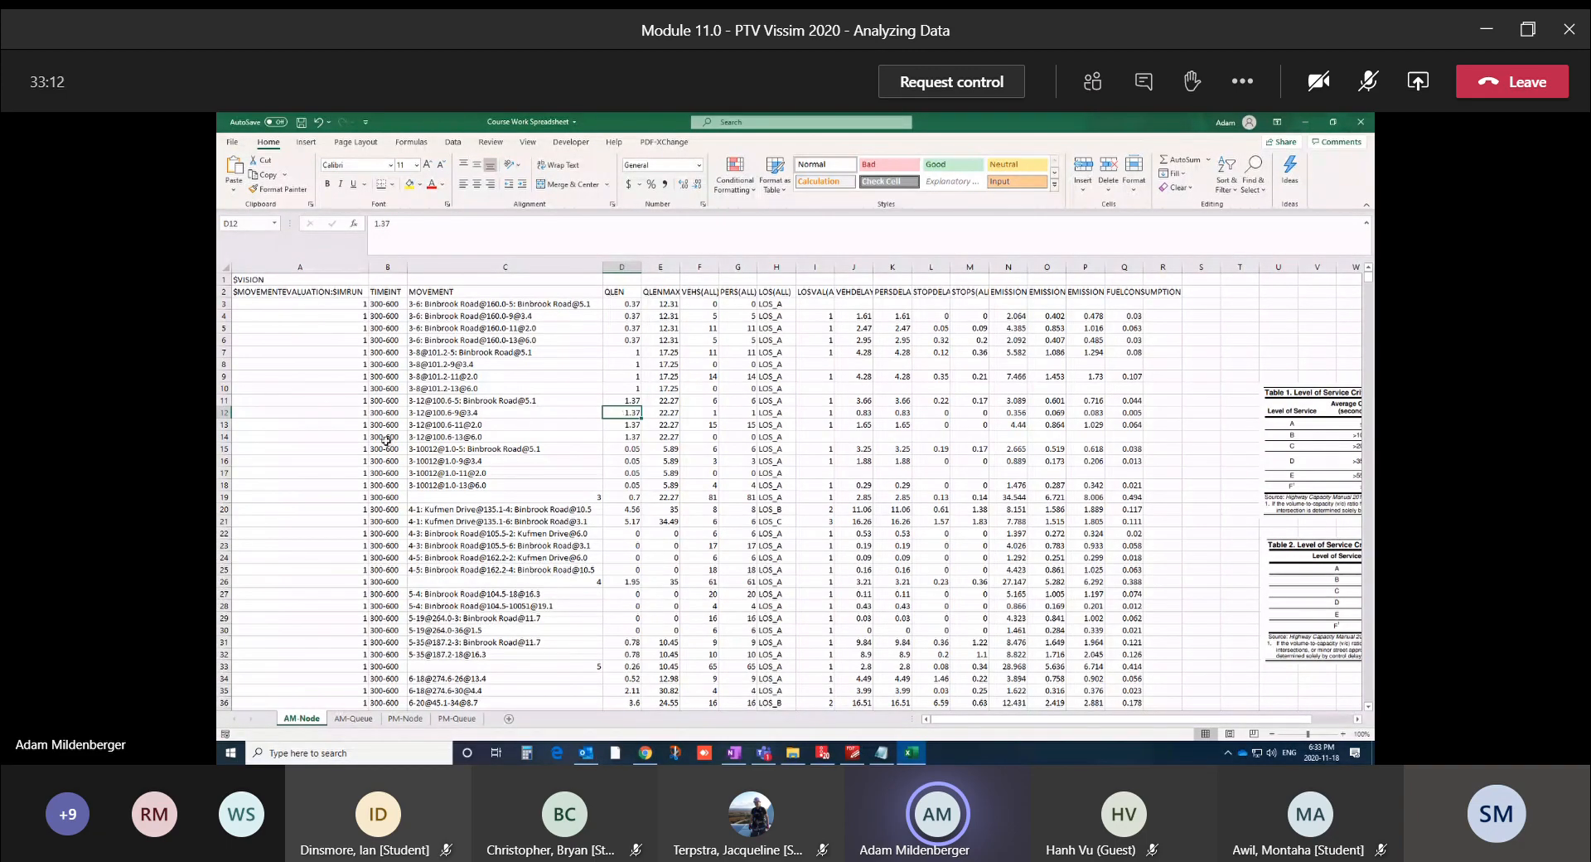
{"action": "left_click", "coordinate": [388, 415]}
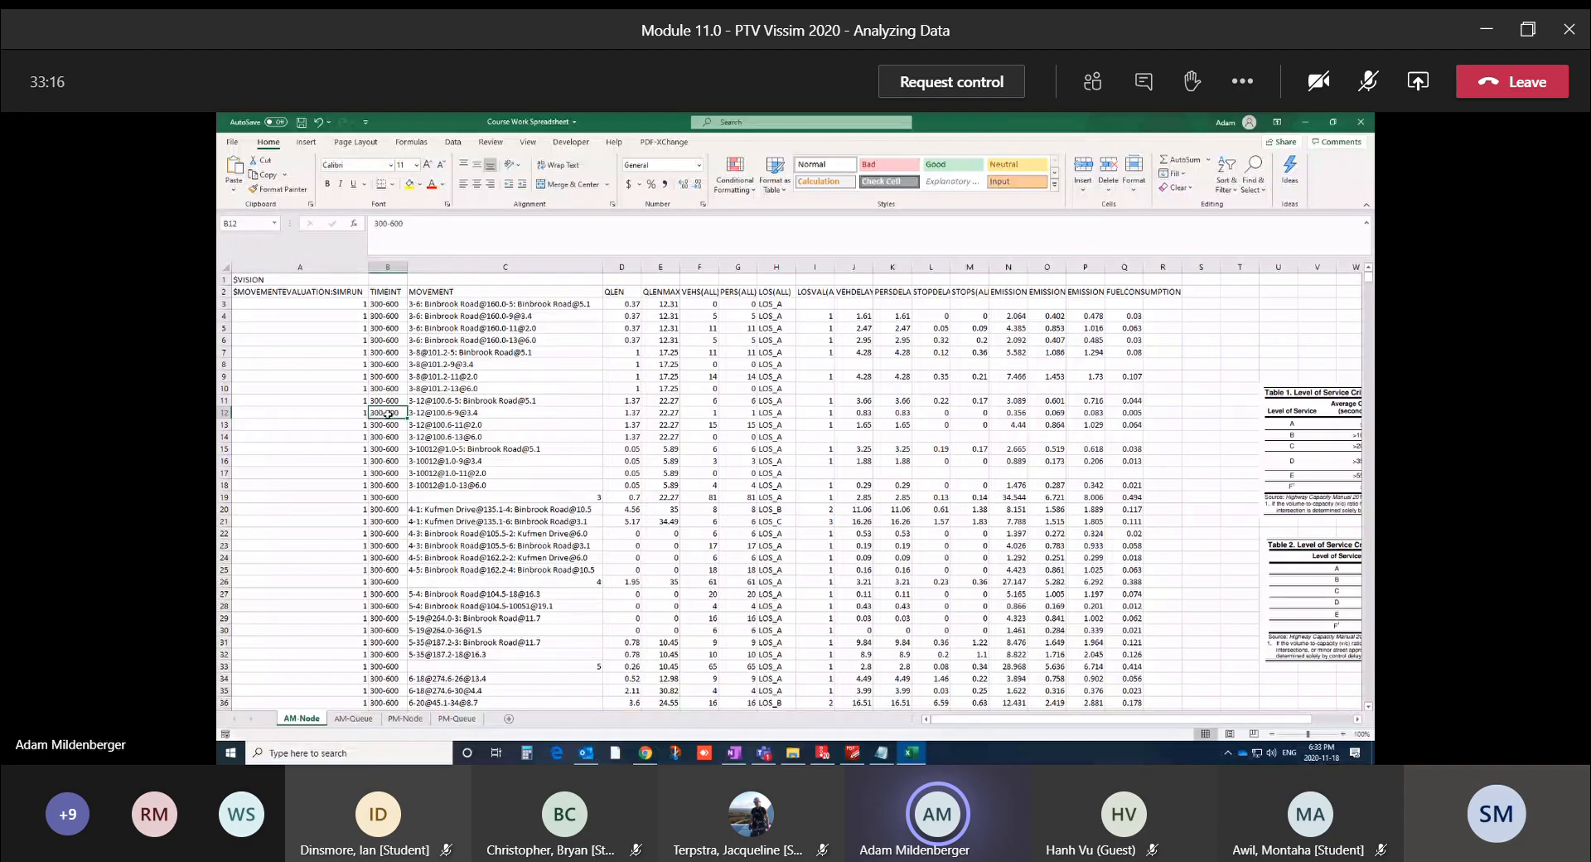
{"action": "left_click", "coordinate": [631, 412]}
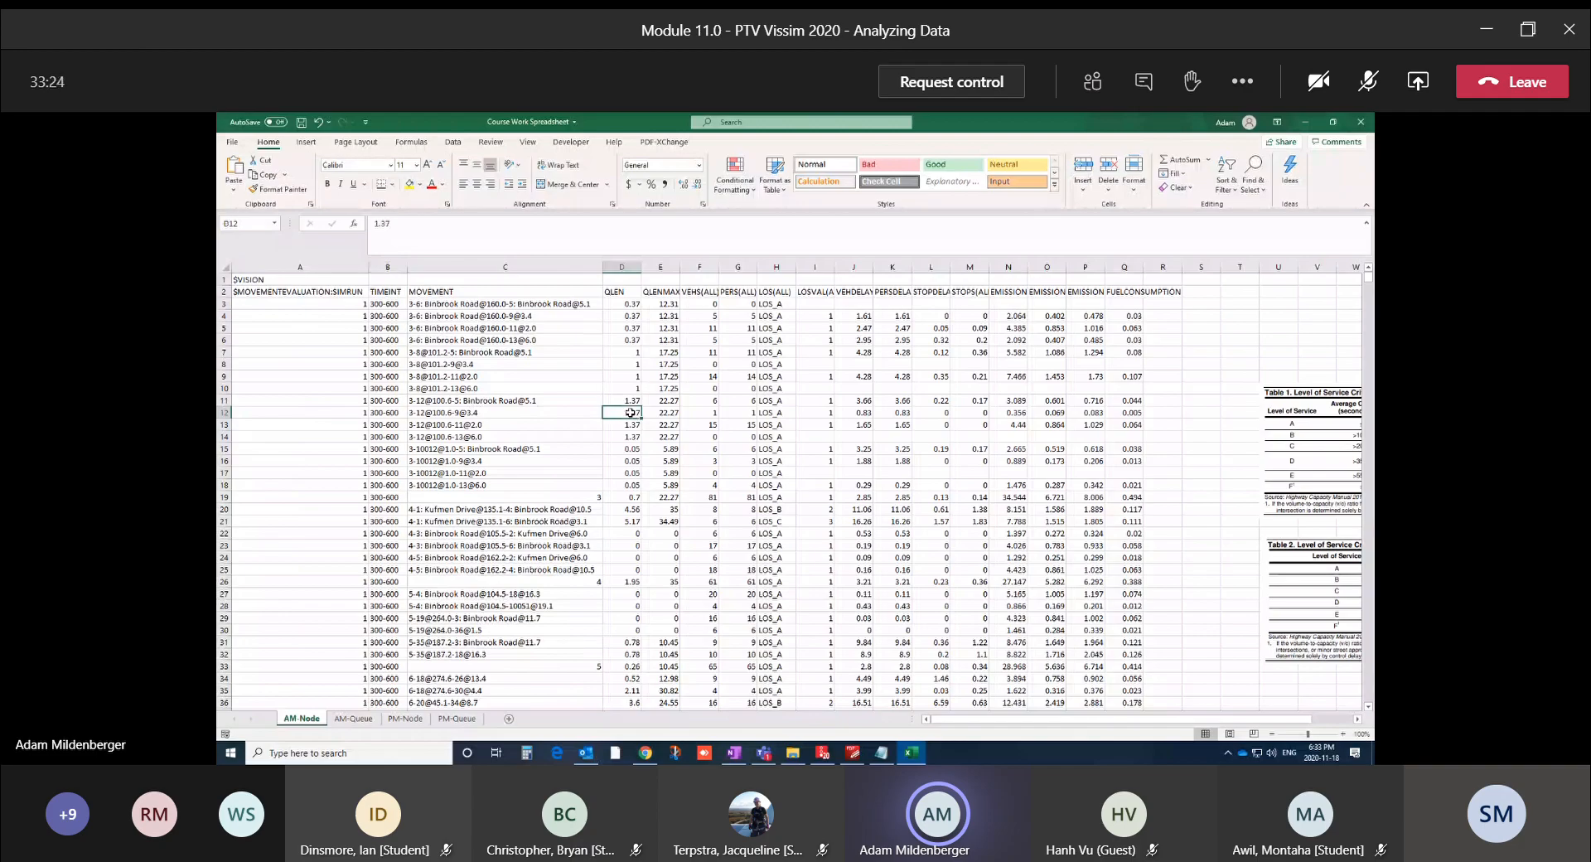
{"action": "left_click", "coordinate": [659, 412]}
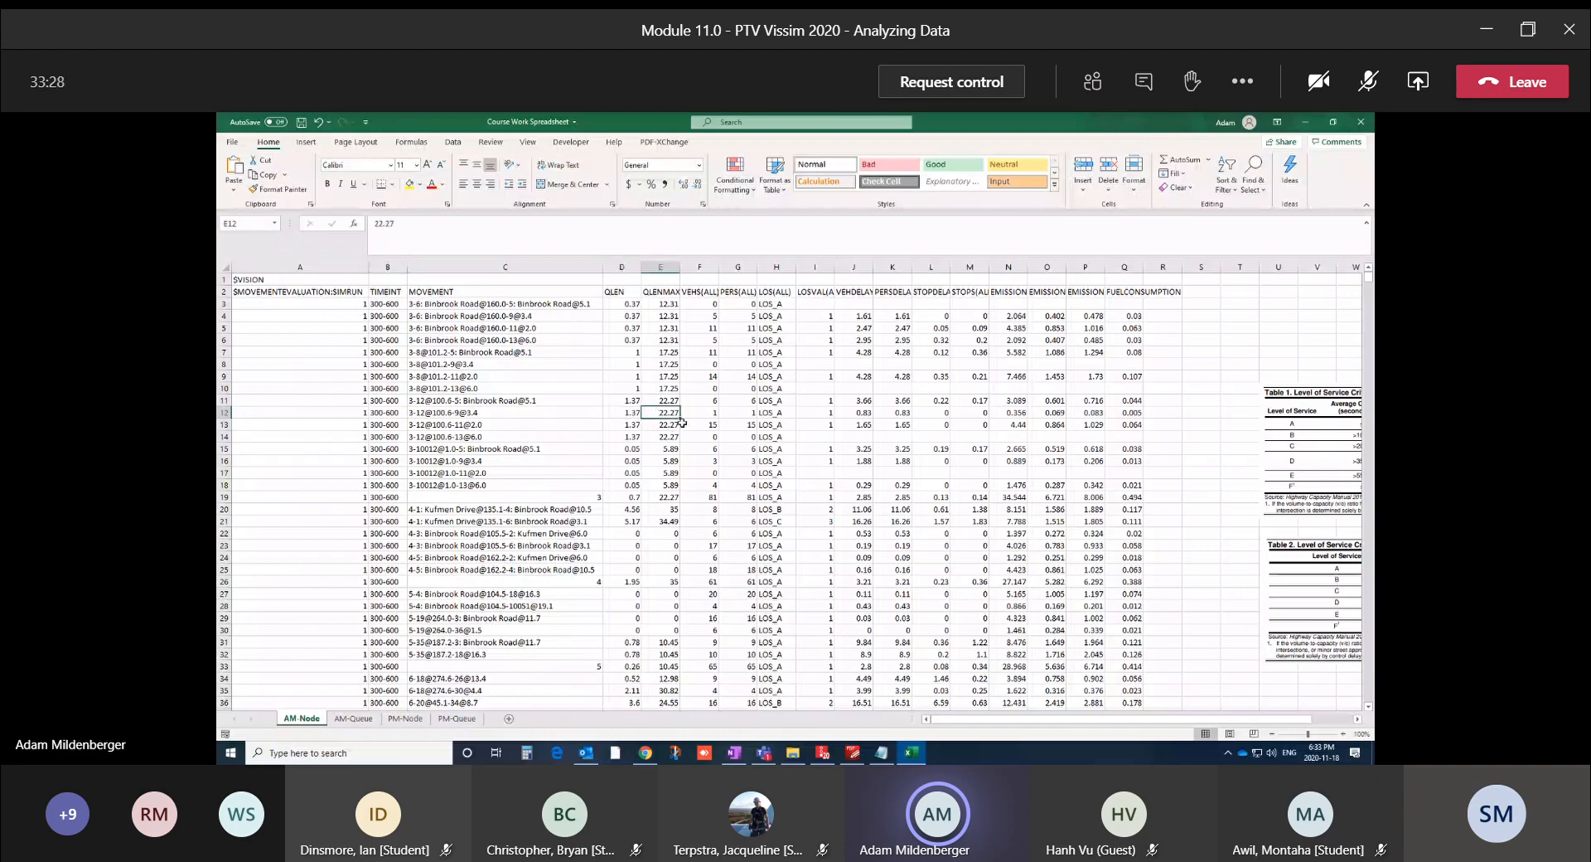
{"action": "left_click", "coordinate": [697, 412]}
{"action": "left_click_drag", "start_coordinate": [719, 267], "coordinate": [736, 263]}
{"action": "left_click", "coordinate": [750, 414]}
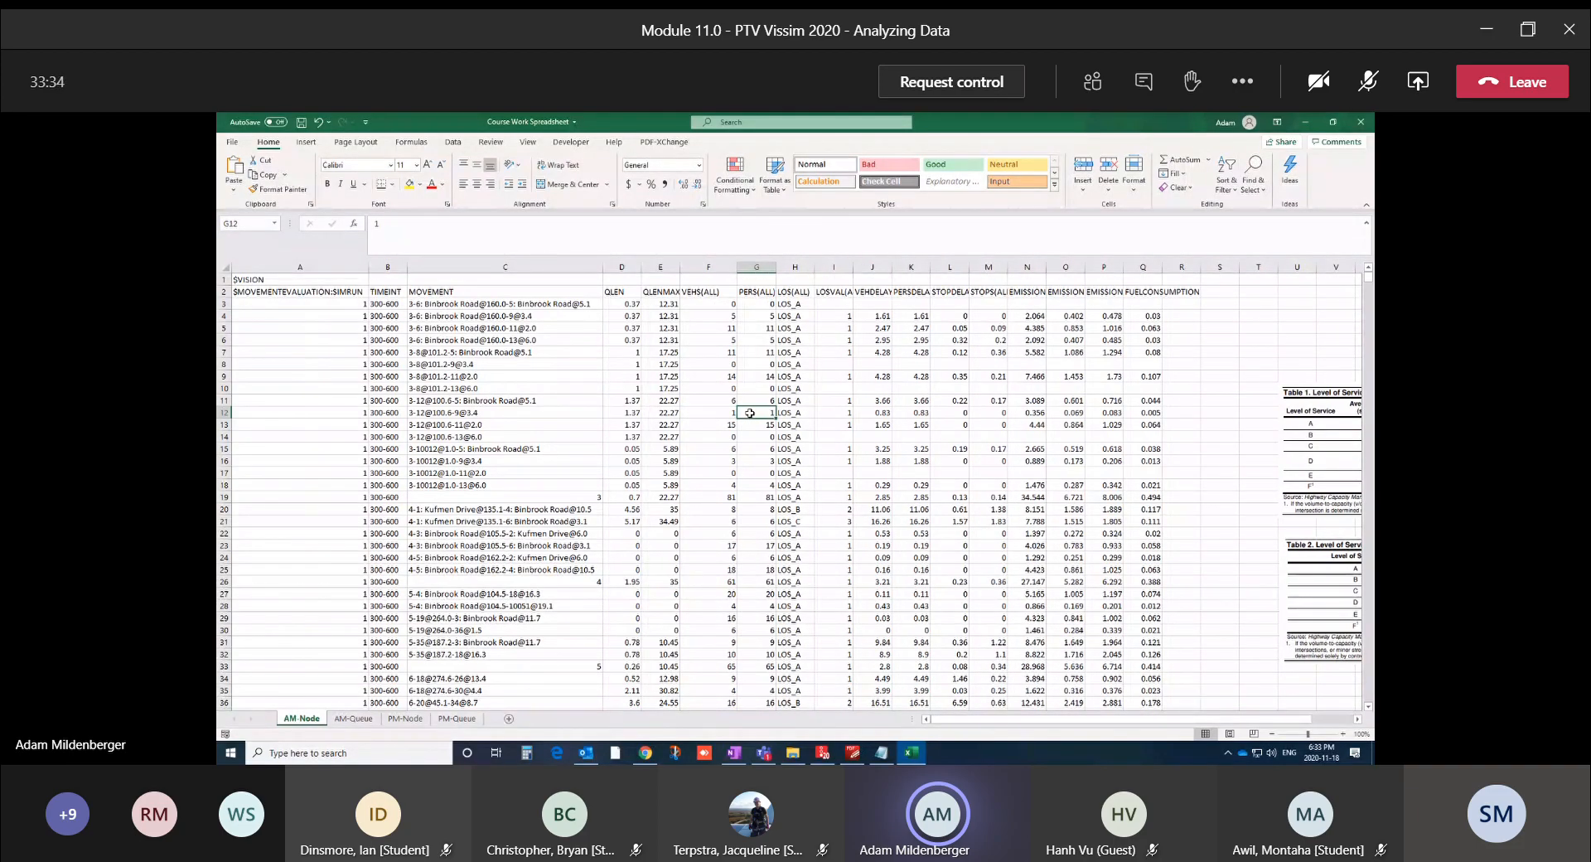
{"action": "left_click_drag", "start_coordinate": [749, 412], "coordinate": [714, 412]}
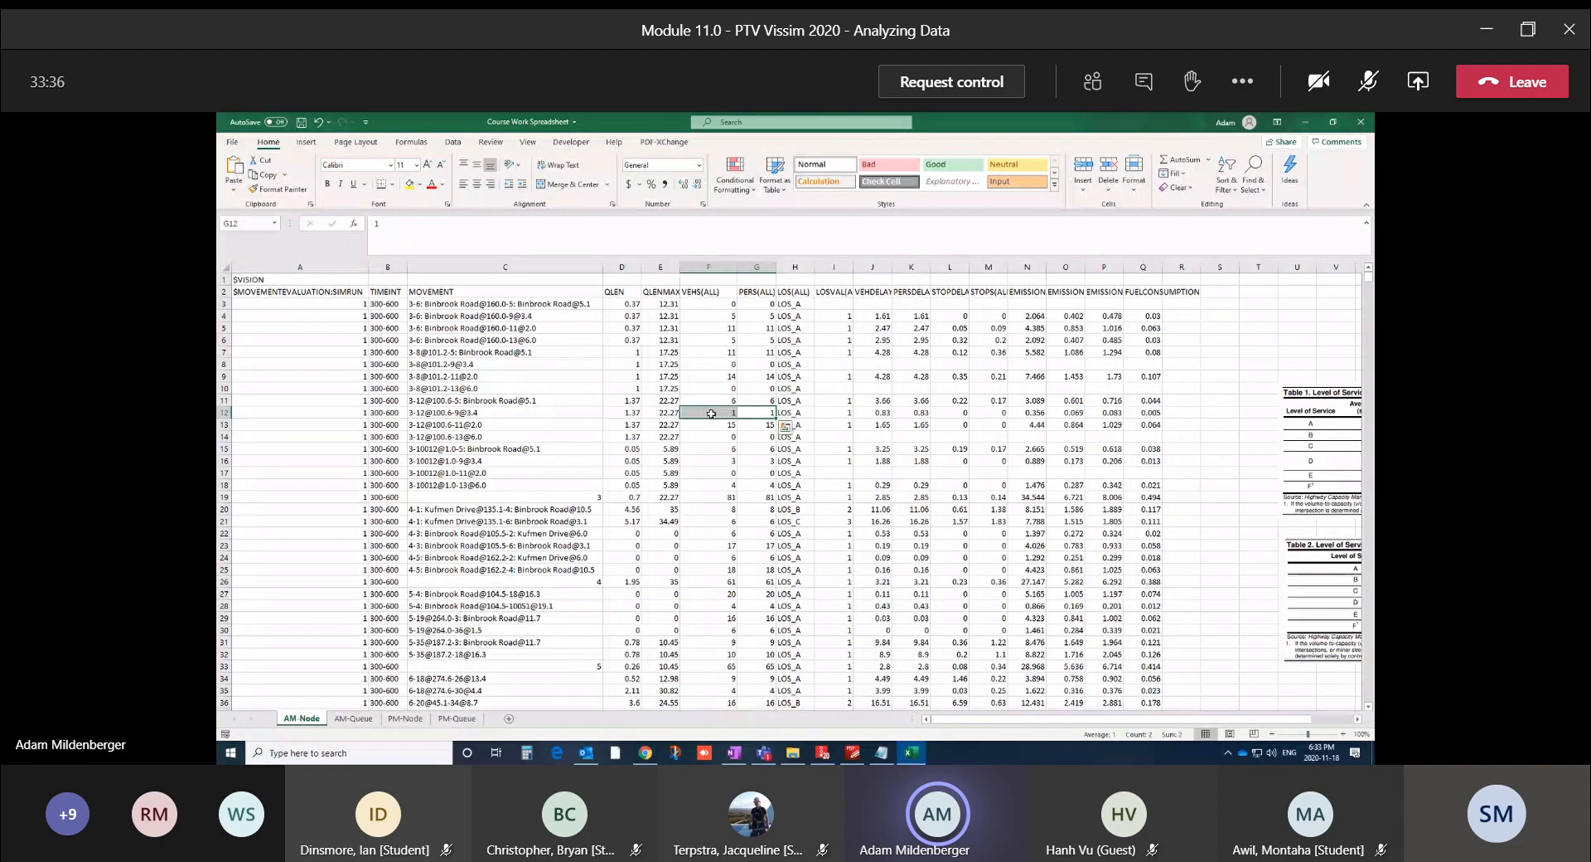
{"action": "left_click", "coordinate": [738, 414]}
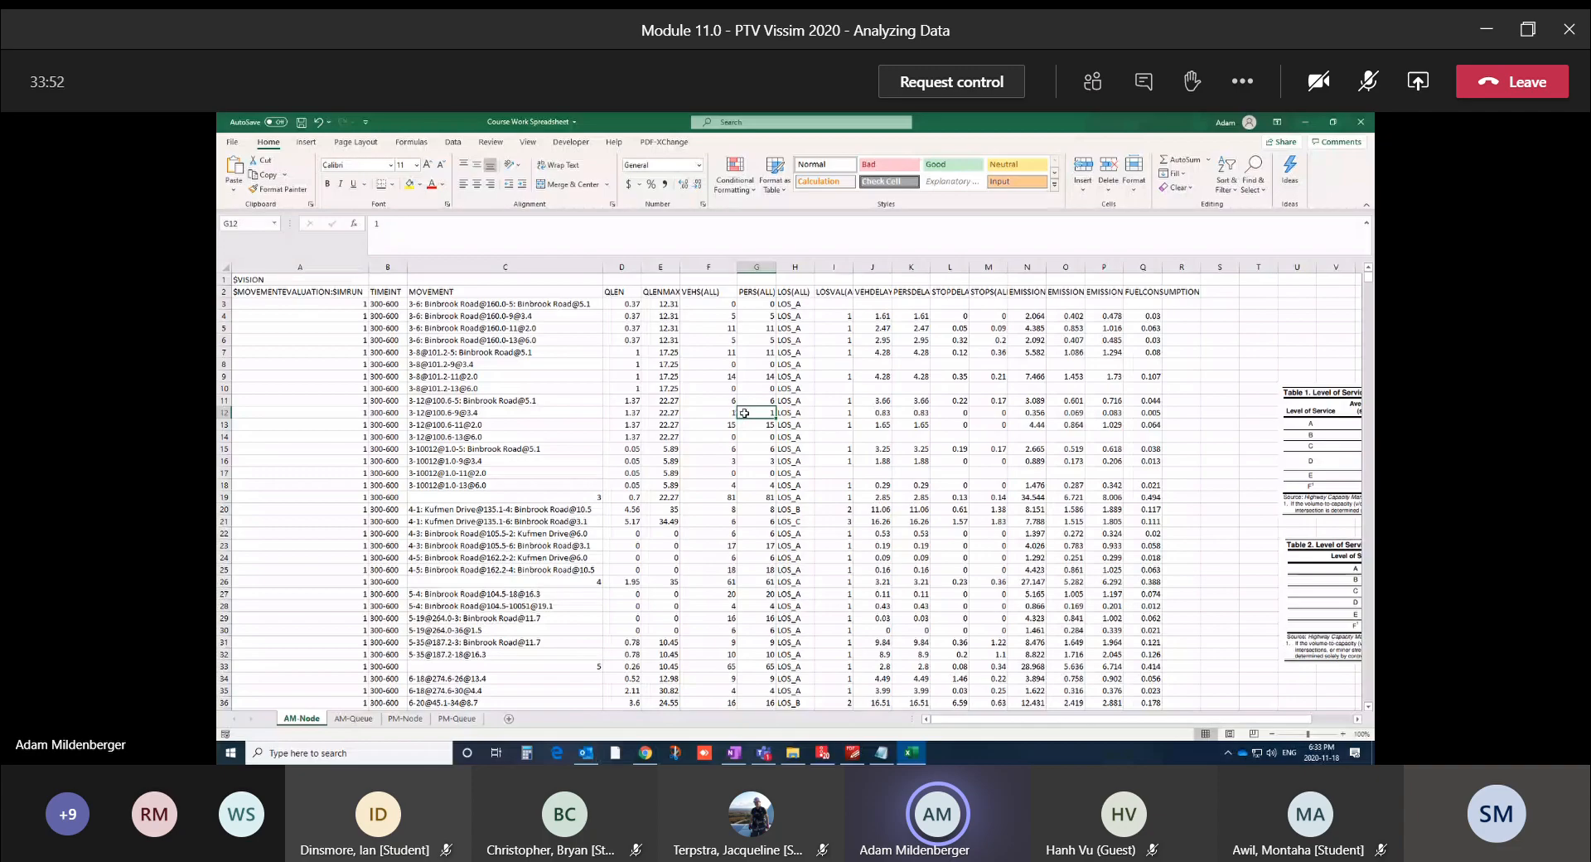
{"action": "left_click_drag", "start_coordinate": [724, 414], "coordinate": [741, 416]}
{"action": "left_click", "coordinate": [772, 412]}
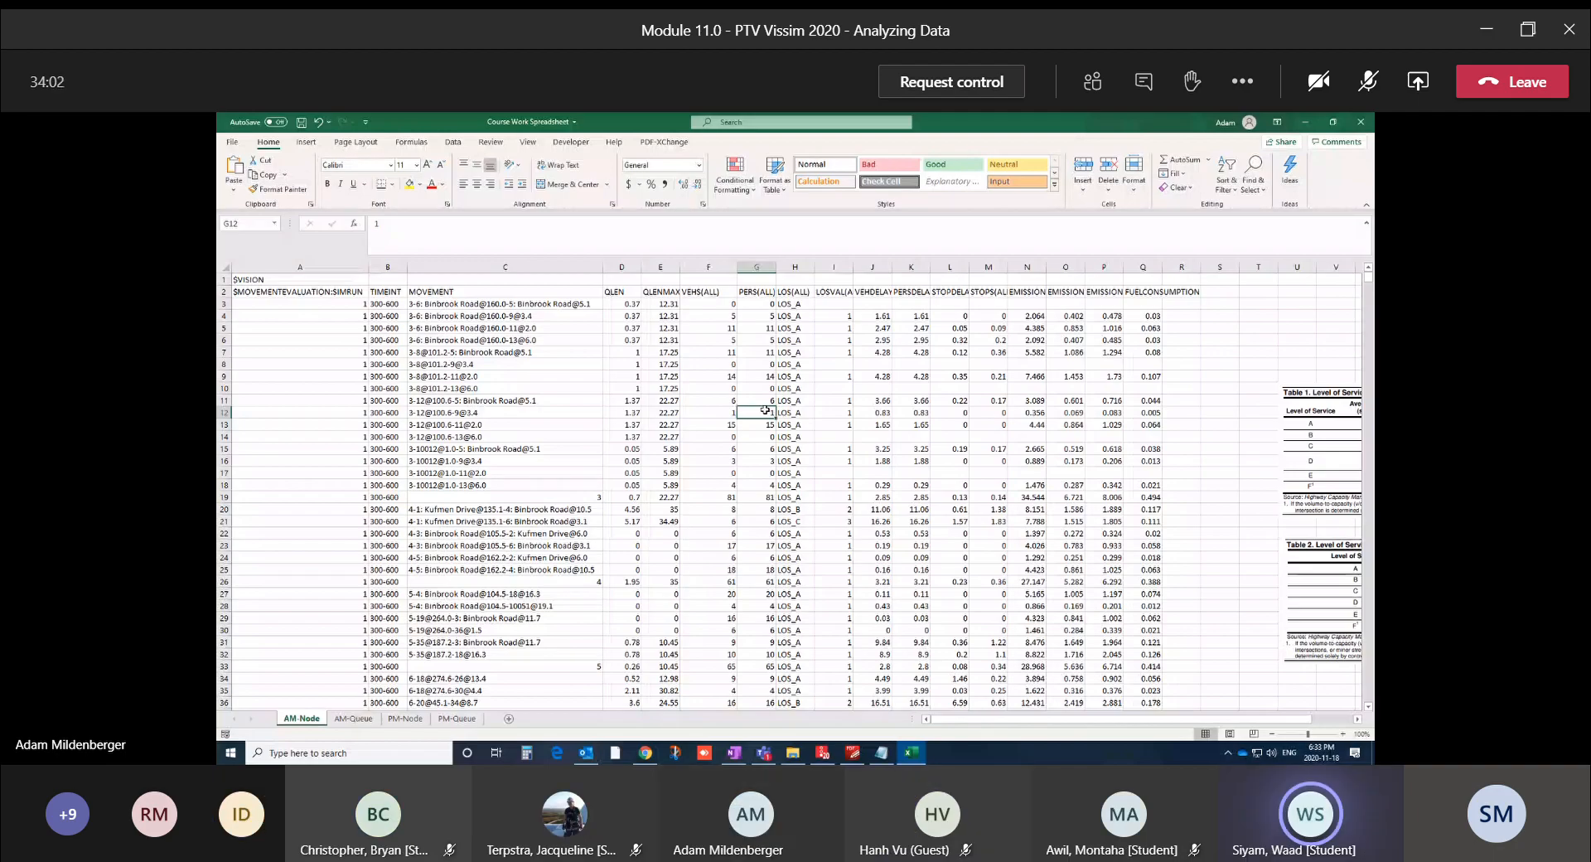
{"action": "left_click", "coordinate": [718, 413]}
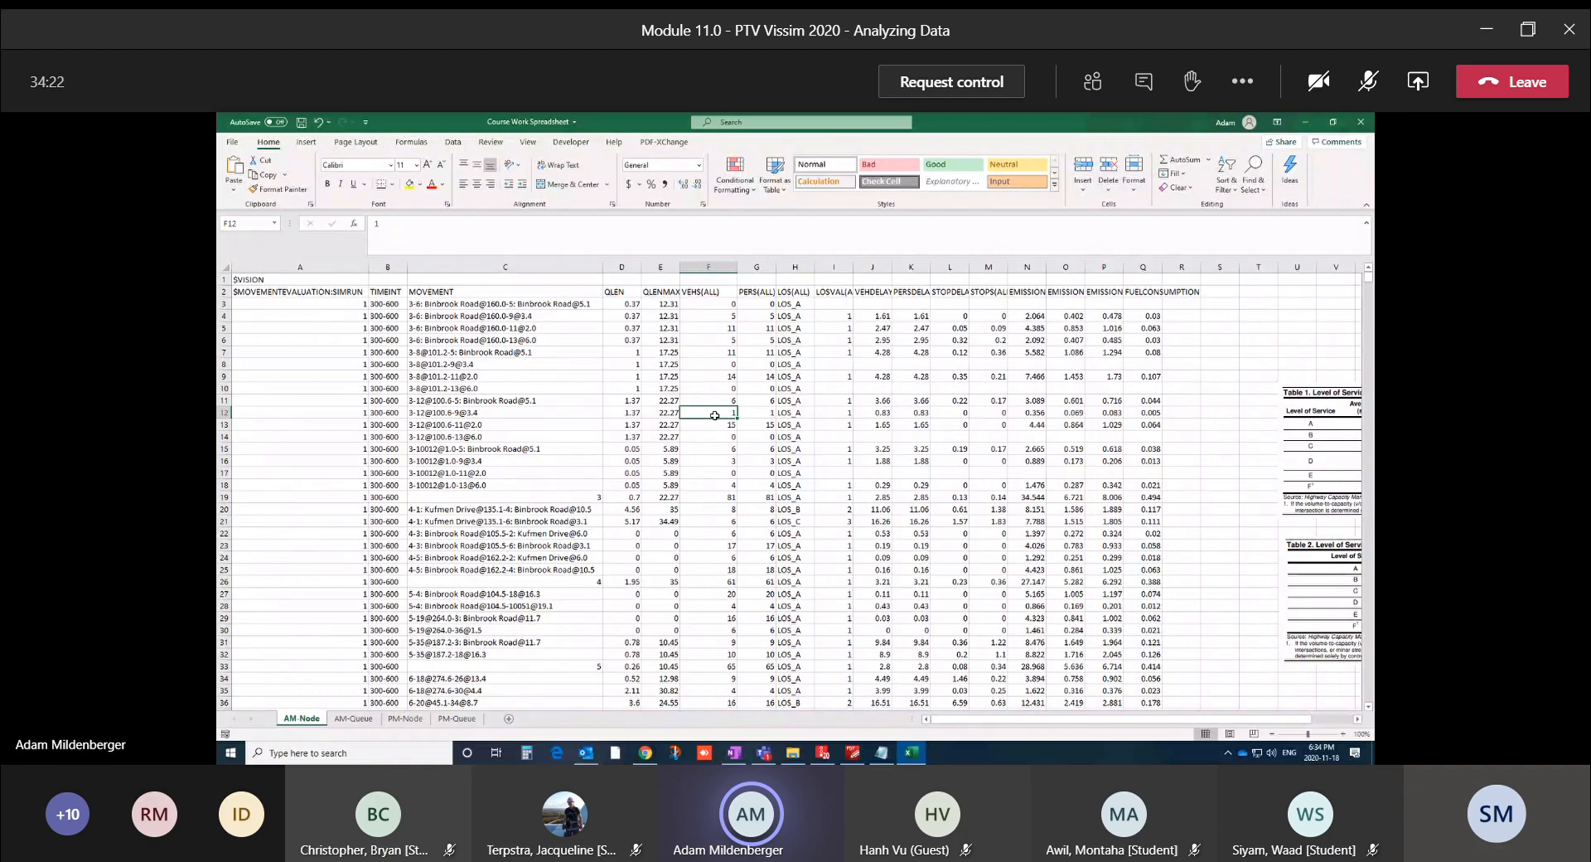
Fit the LOSVAL(ALL) column to its heading and check the level of service and vehicle delay in row 12
{"action": "left_click", "coordinate": [791, 412]}
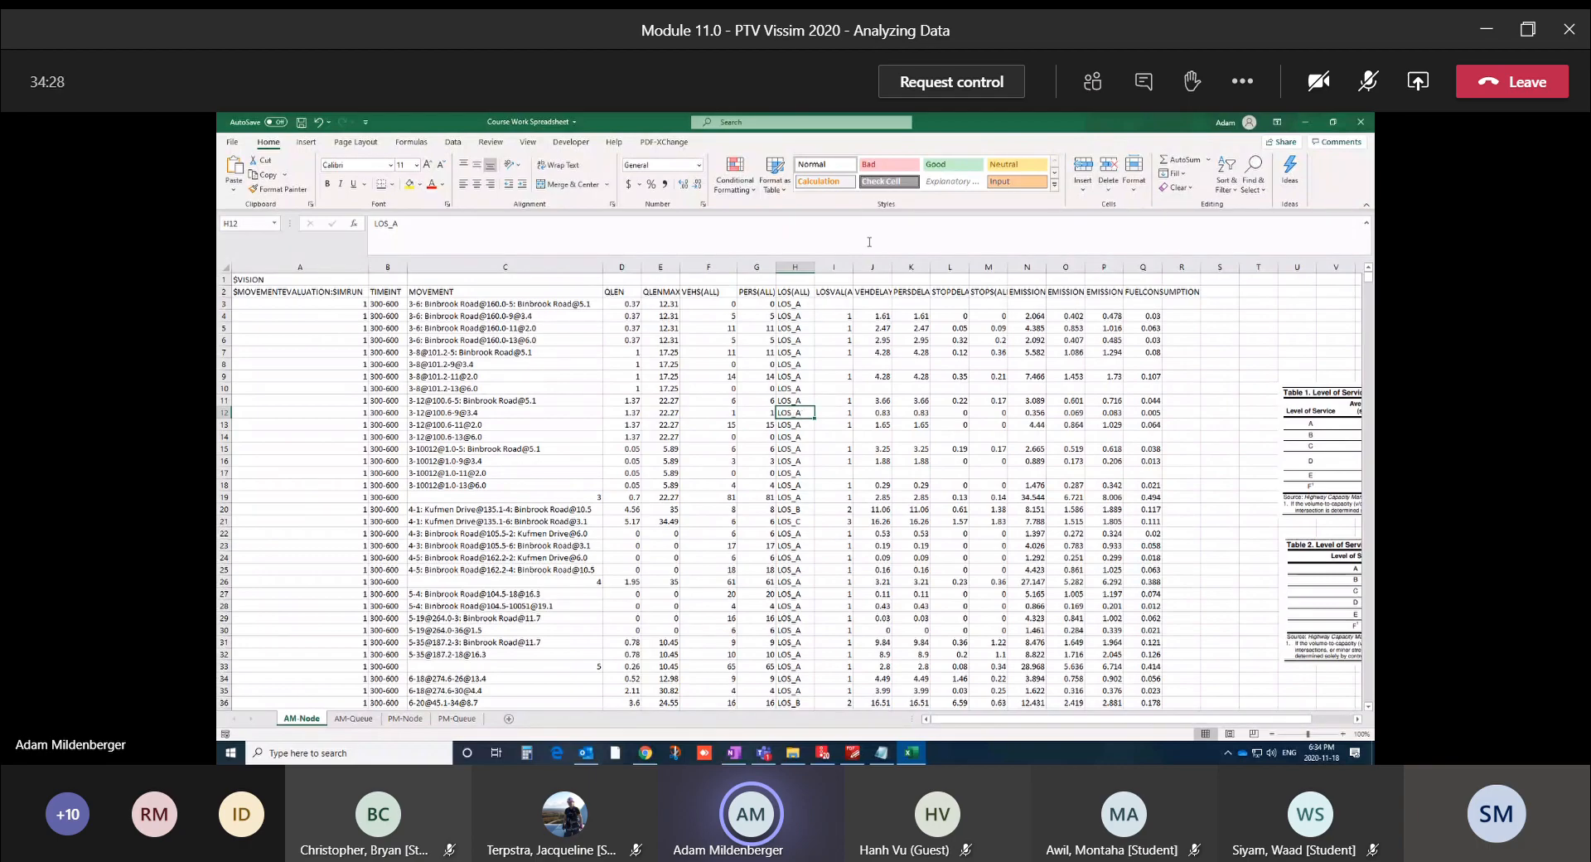
{"action": "double_click", "coordinate": [853, 267]}
{"action": "left_click", "coordinate": [831, 412]}
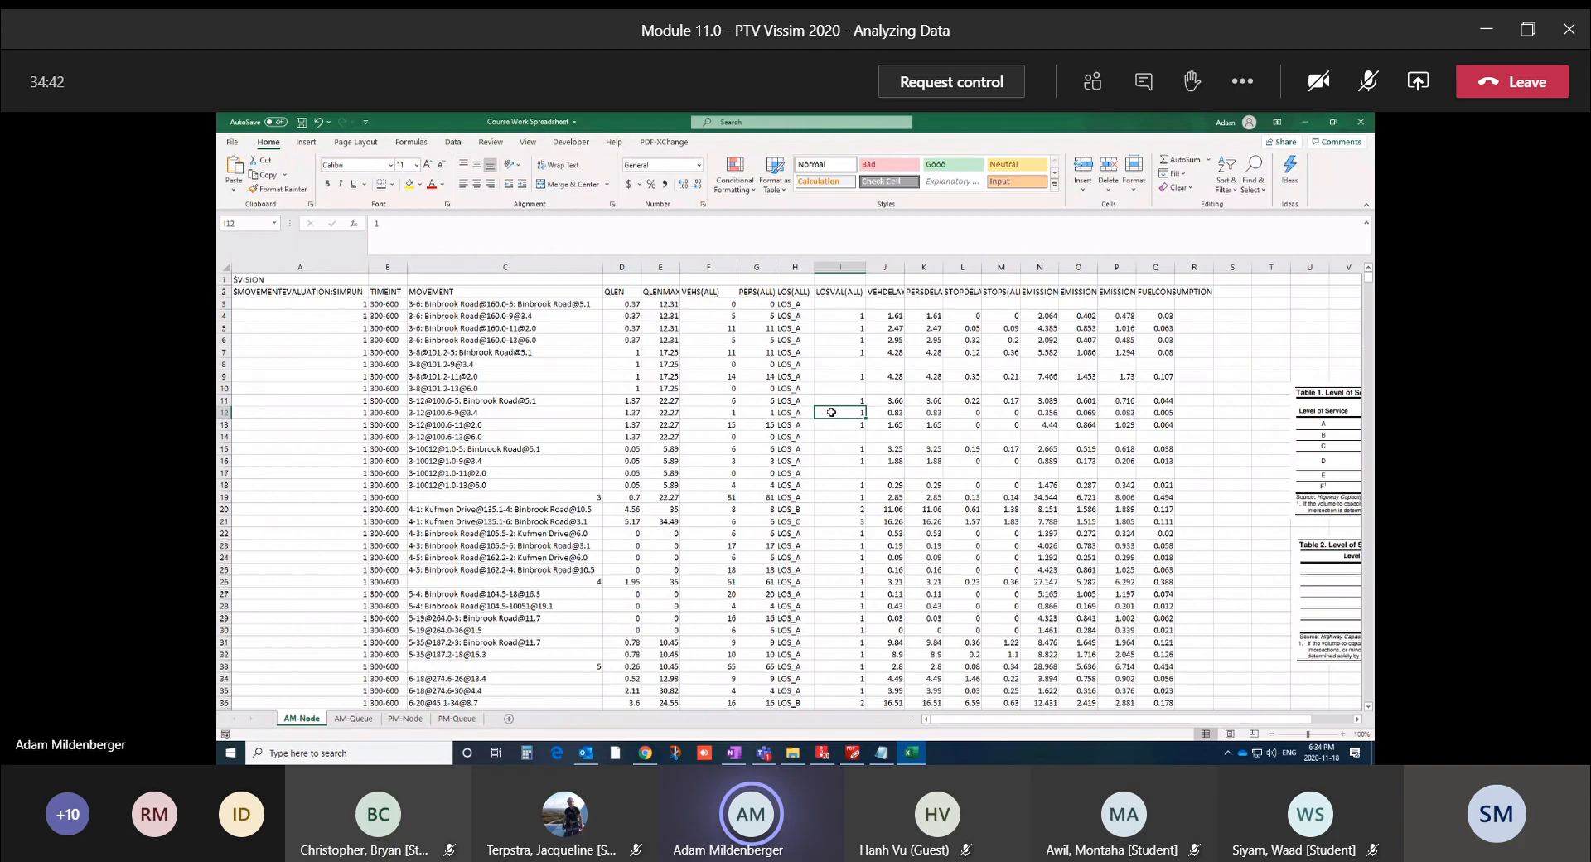
{"action": "left_click", "coordinate": [888, 417]}
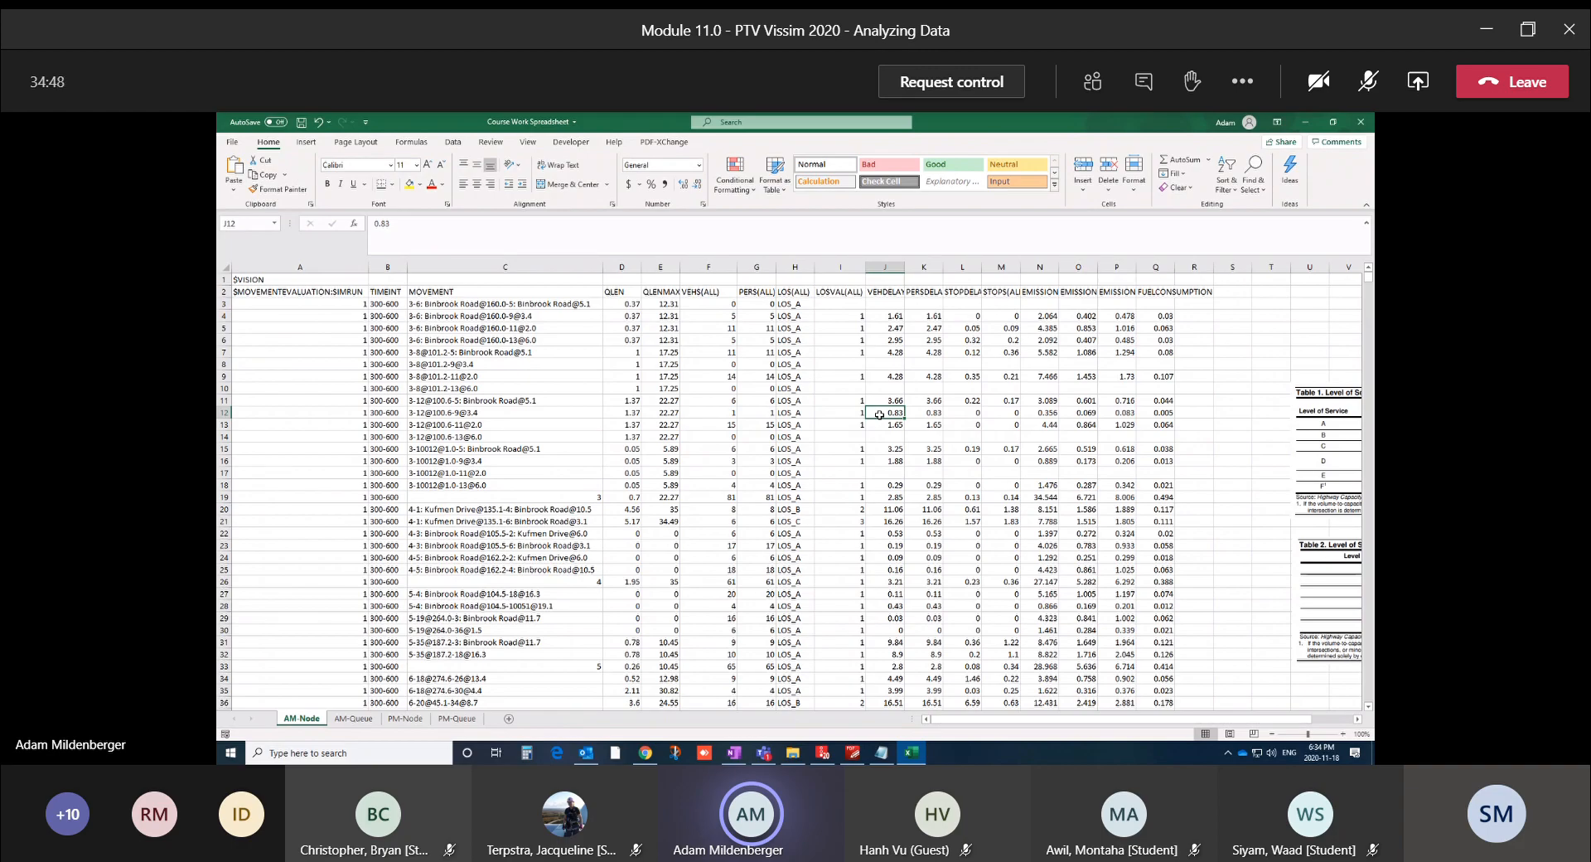
Bring the level of service criteria tables into view and compare LOS letters with LOSVAL numbers in rows 12, 36 and 21
{"action": "left_click_drag", "start_coordinate": [1003, 727], "coordinate": [1048, 722]}
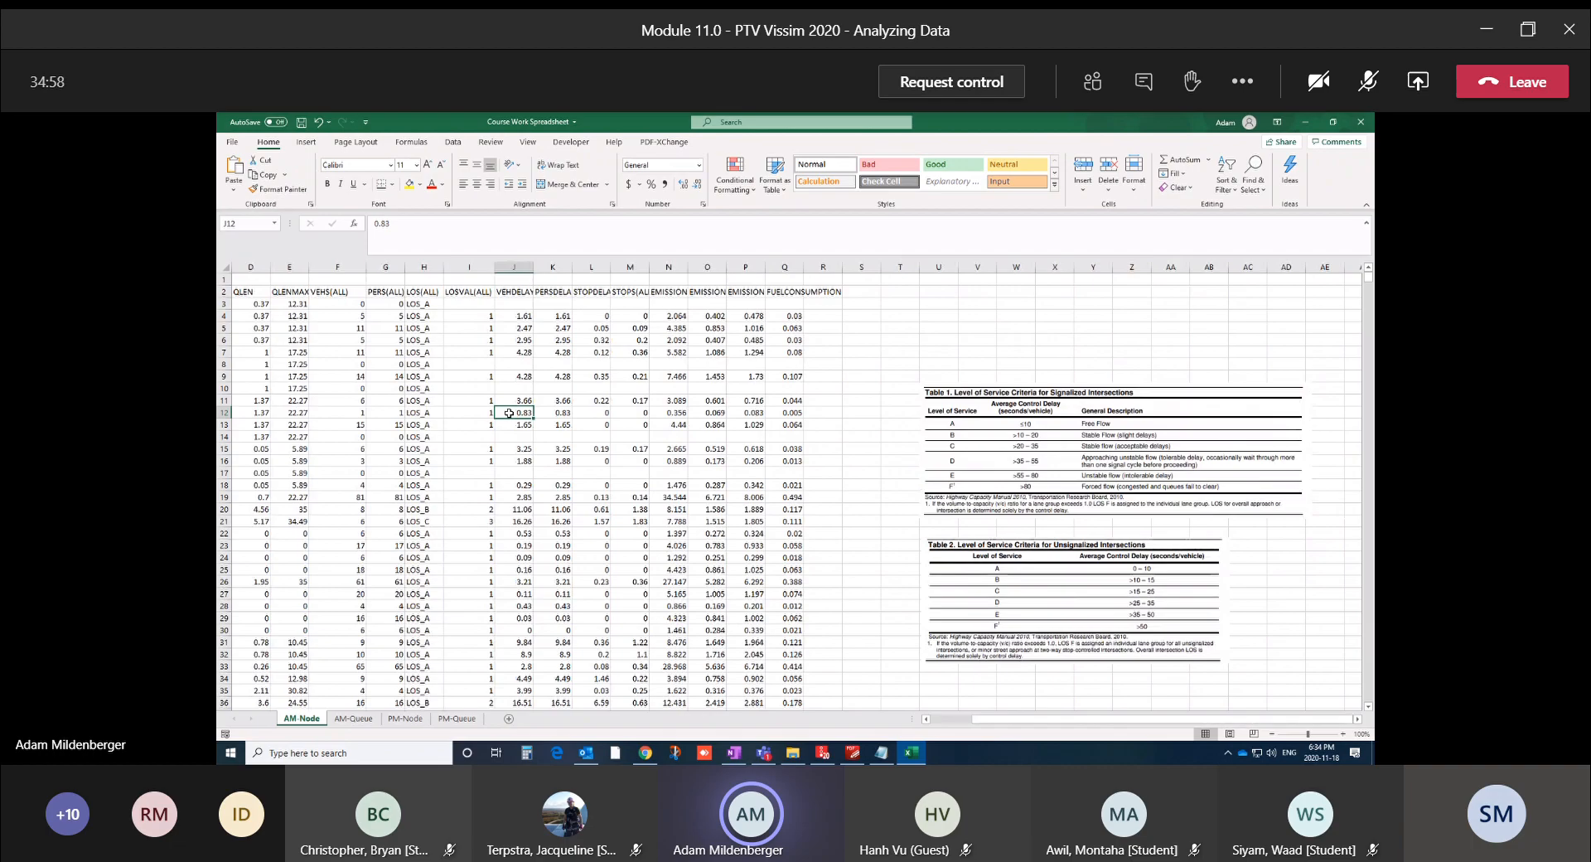
{"action": "left_click", "coordinate": [434, 412]}
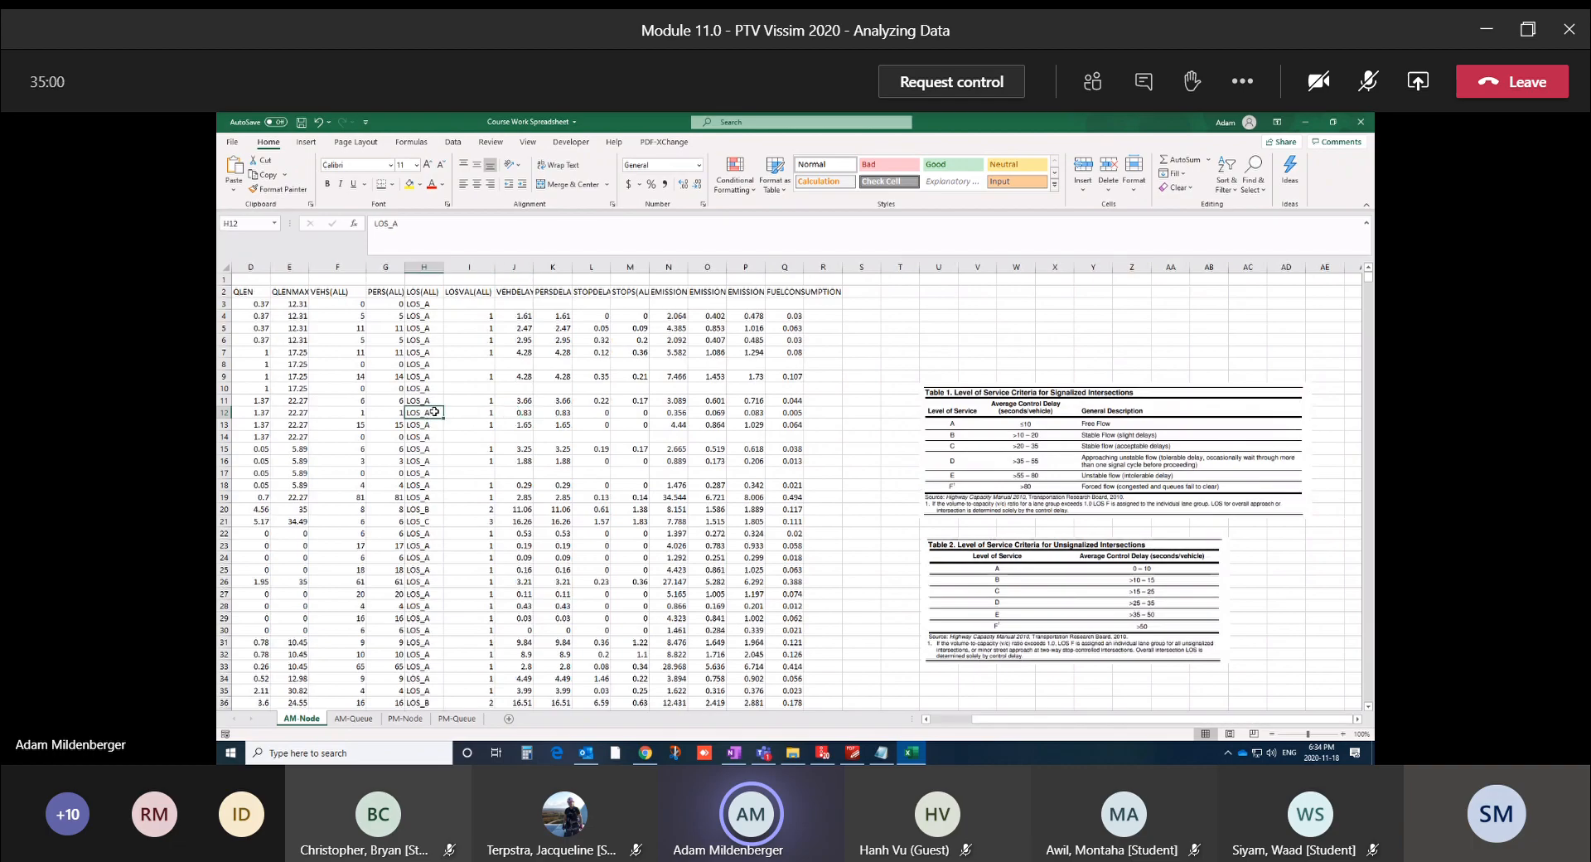
{"action": "left_click", "coordinate": [464, 412]}
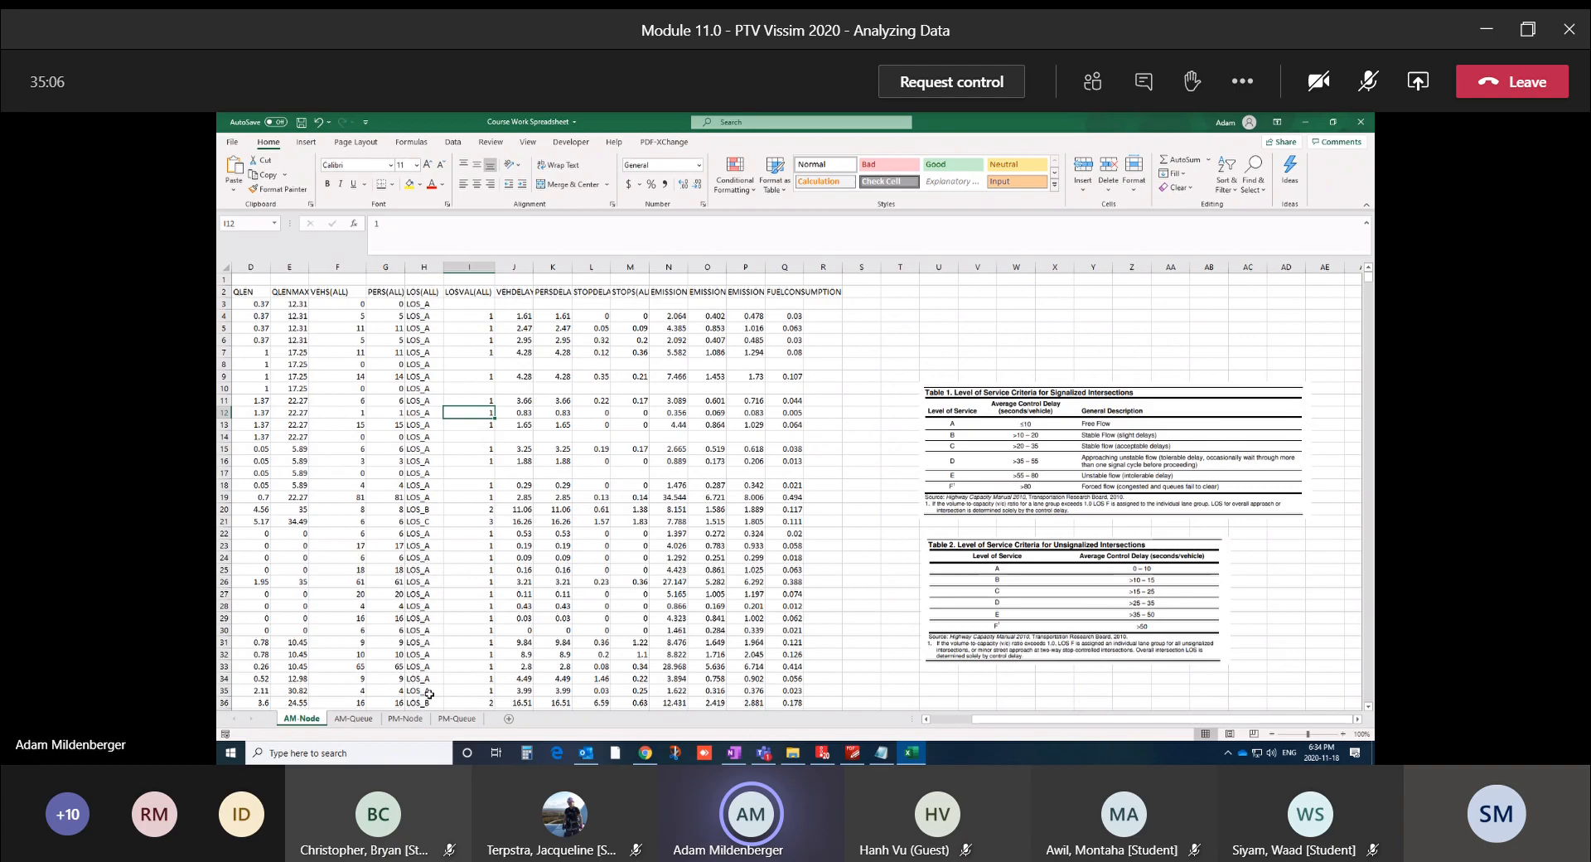
{"action": "left_click", "coordinate": [460, 700]}
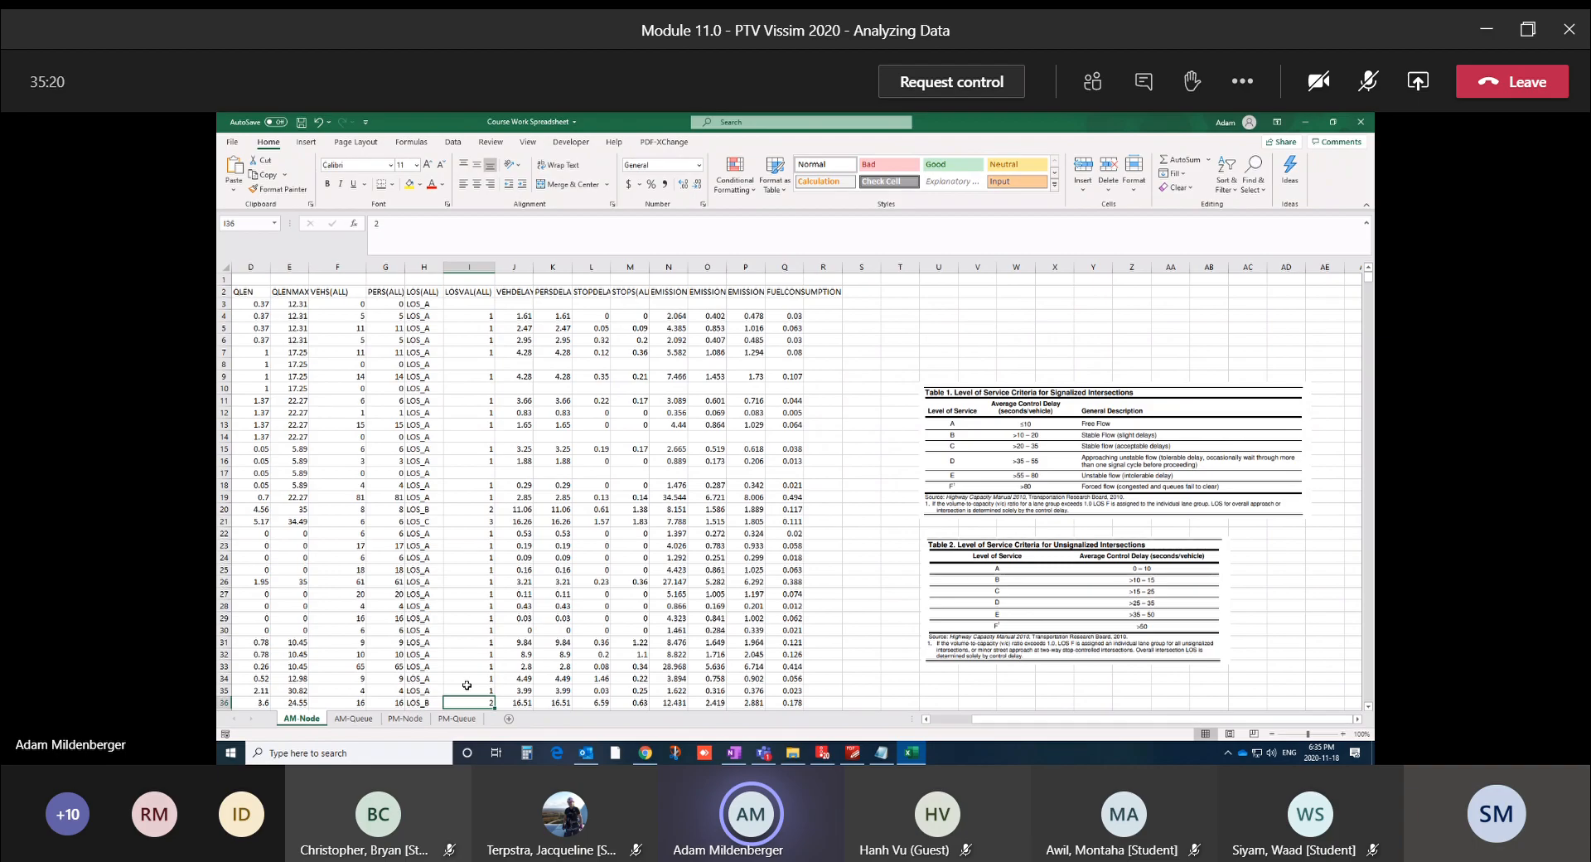
{"action": "left_click", "coordinate": [424, 521]}
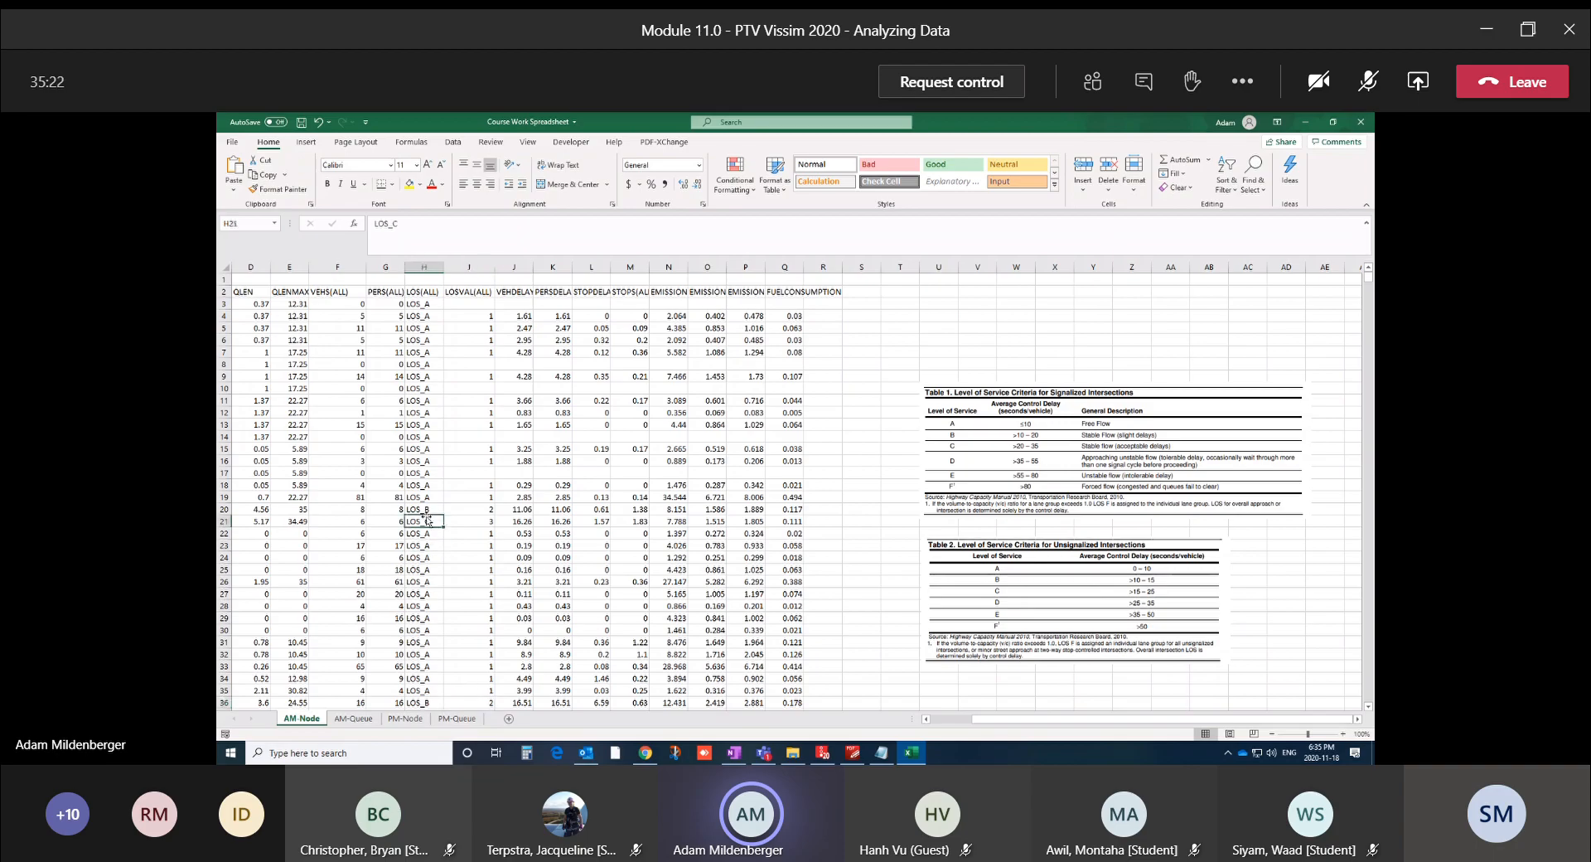
{"action": "left_click_drag", "start_coordinate": [436, 524], "coordinate": [468, 519]}
{"action": "left_click", "coordinate": [470, 413]}
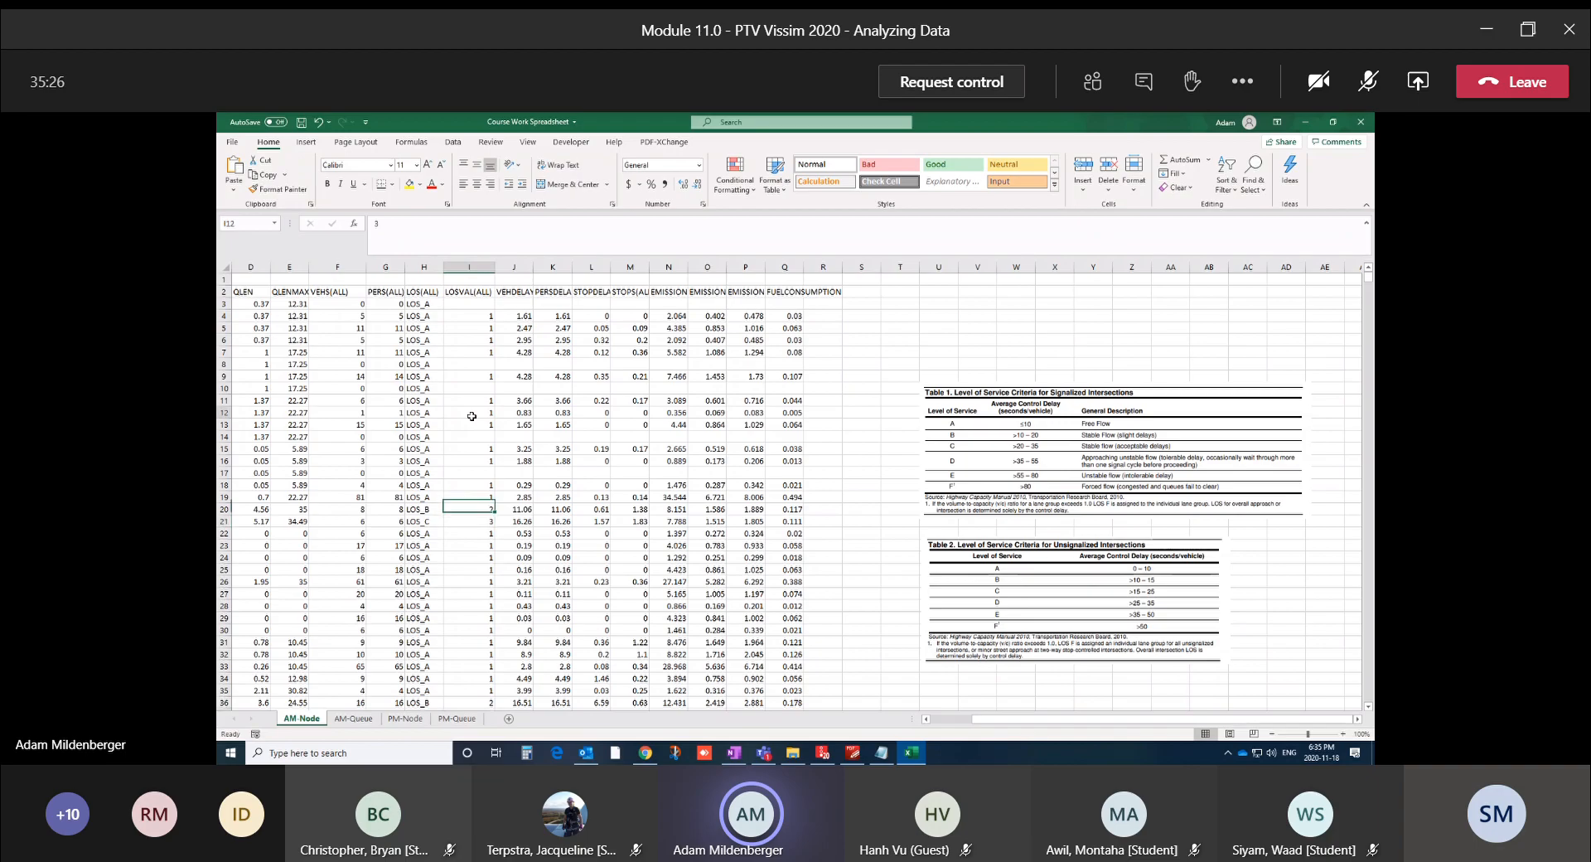
Inspect the LOS(ALL), LOSVAL(ALL) and VEHDELAY(ALL) headings, then compare row 12's vehicle and person delays
{"action": "left_click", "coordinate": [425, 292]}
{"action": "left_click", "coordinate": [466, 290]}
{"action": "left_click", "coordinate": [509, 290]}
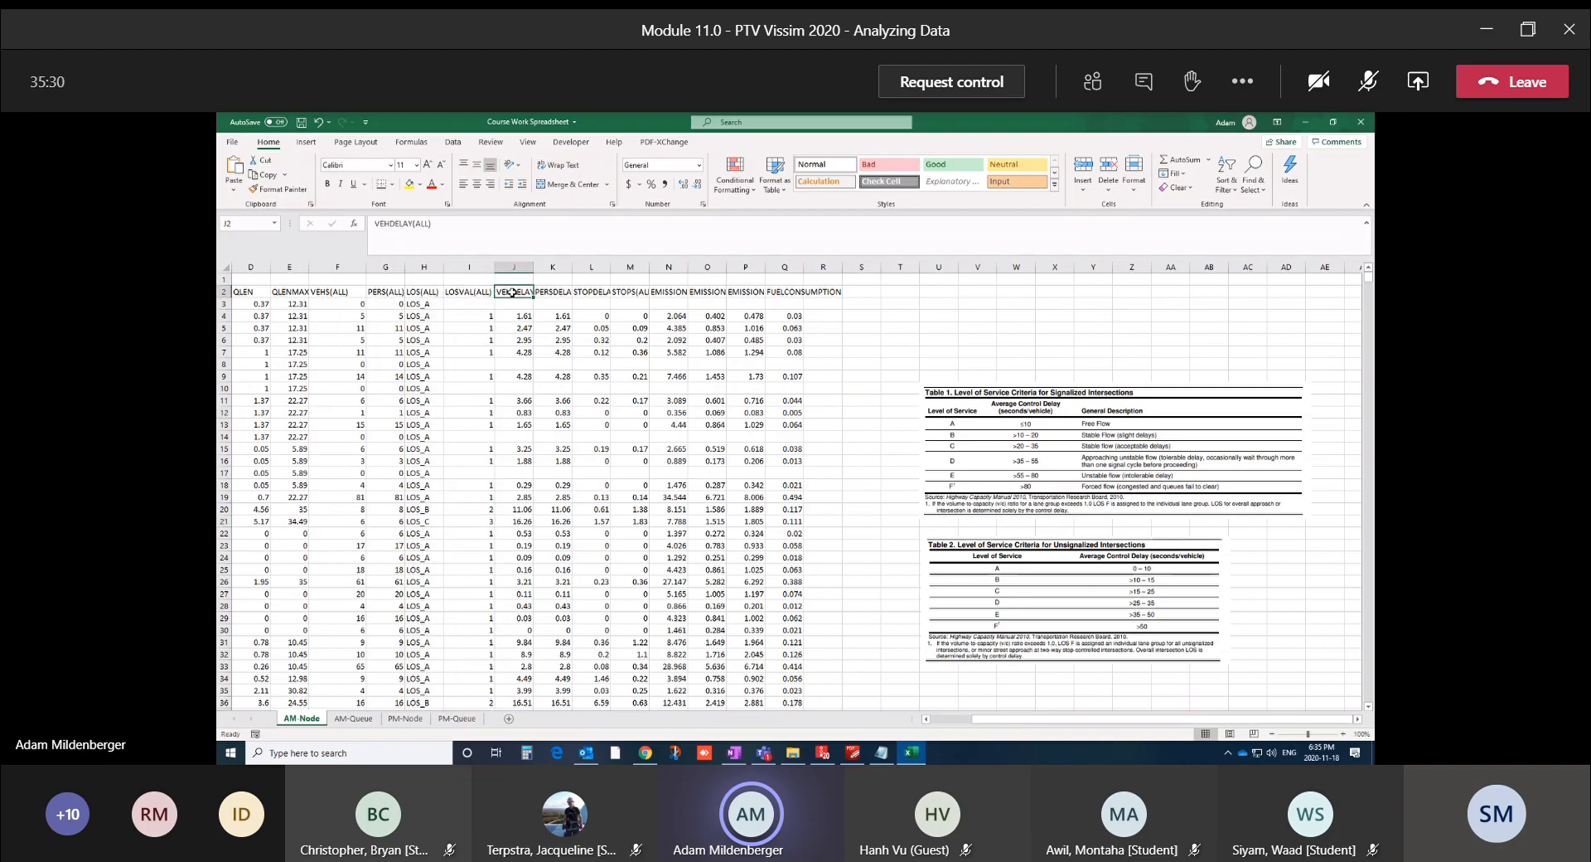
{"action": "left_click", "coordinate": [523, 400]}
{"action": "left_click", "coordinate": [522, 412]}
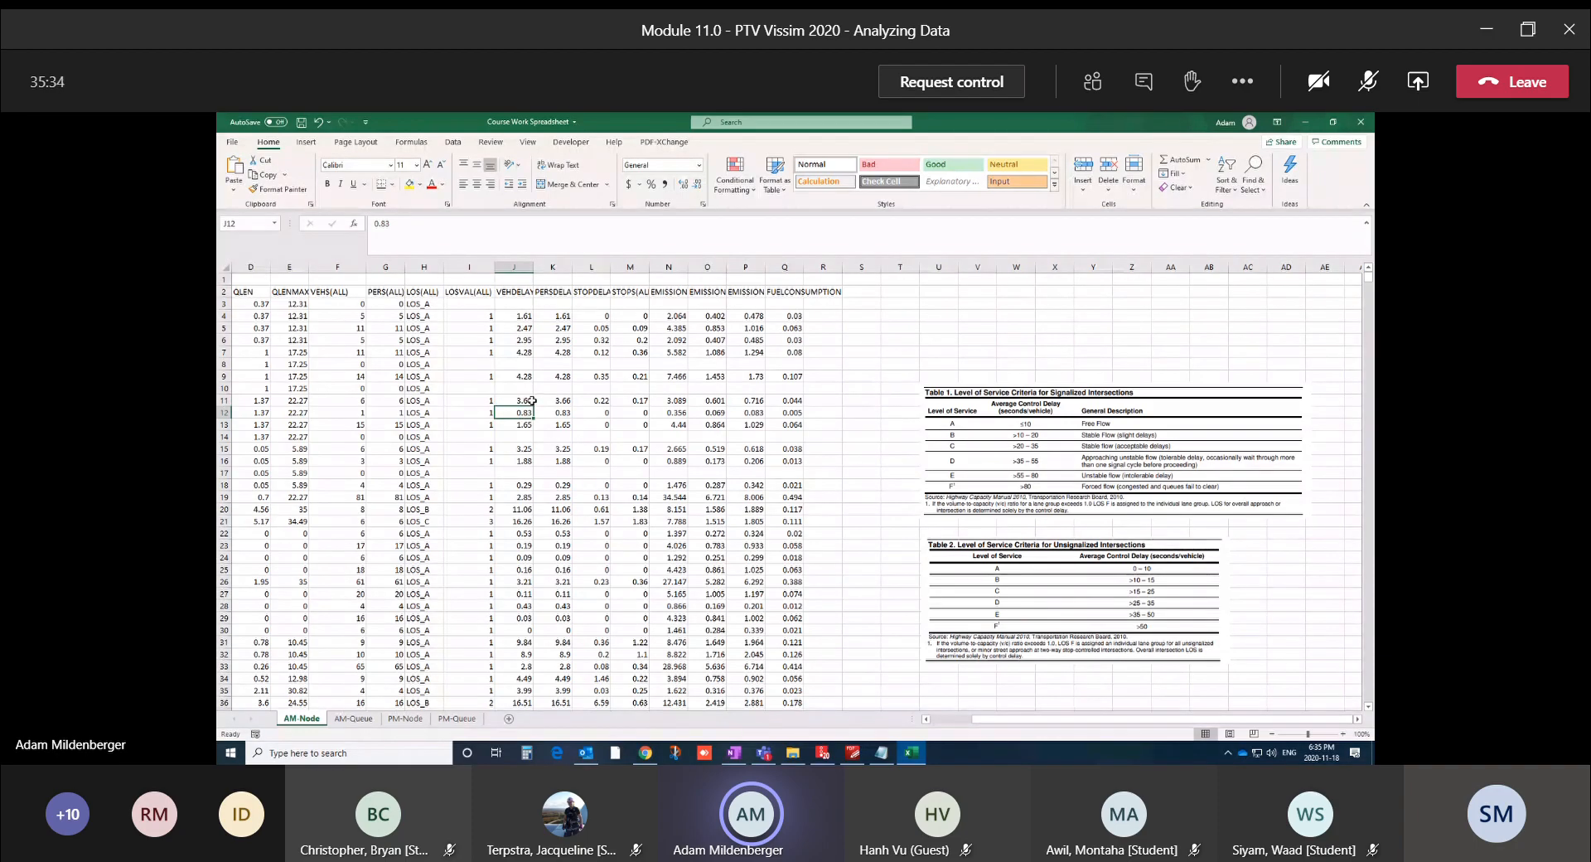
{"action": "left_click", "coordinate": [547, 414]}
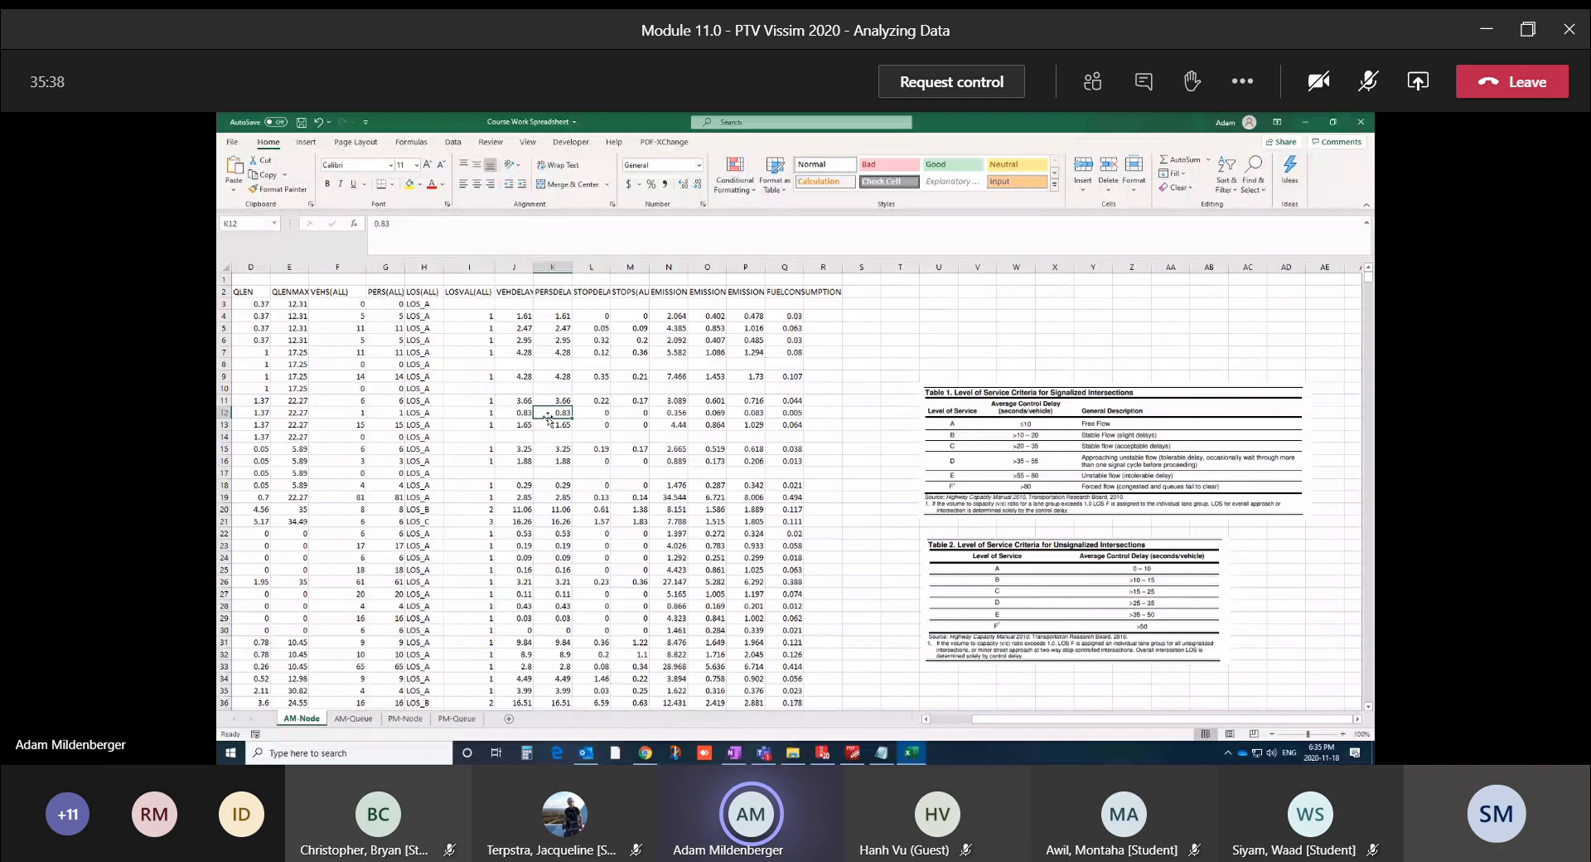
{"action": "left_click", "coordinate": [527, 413]}
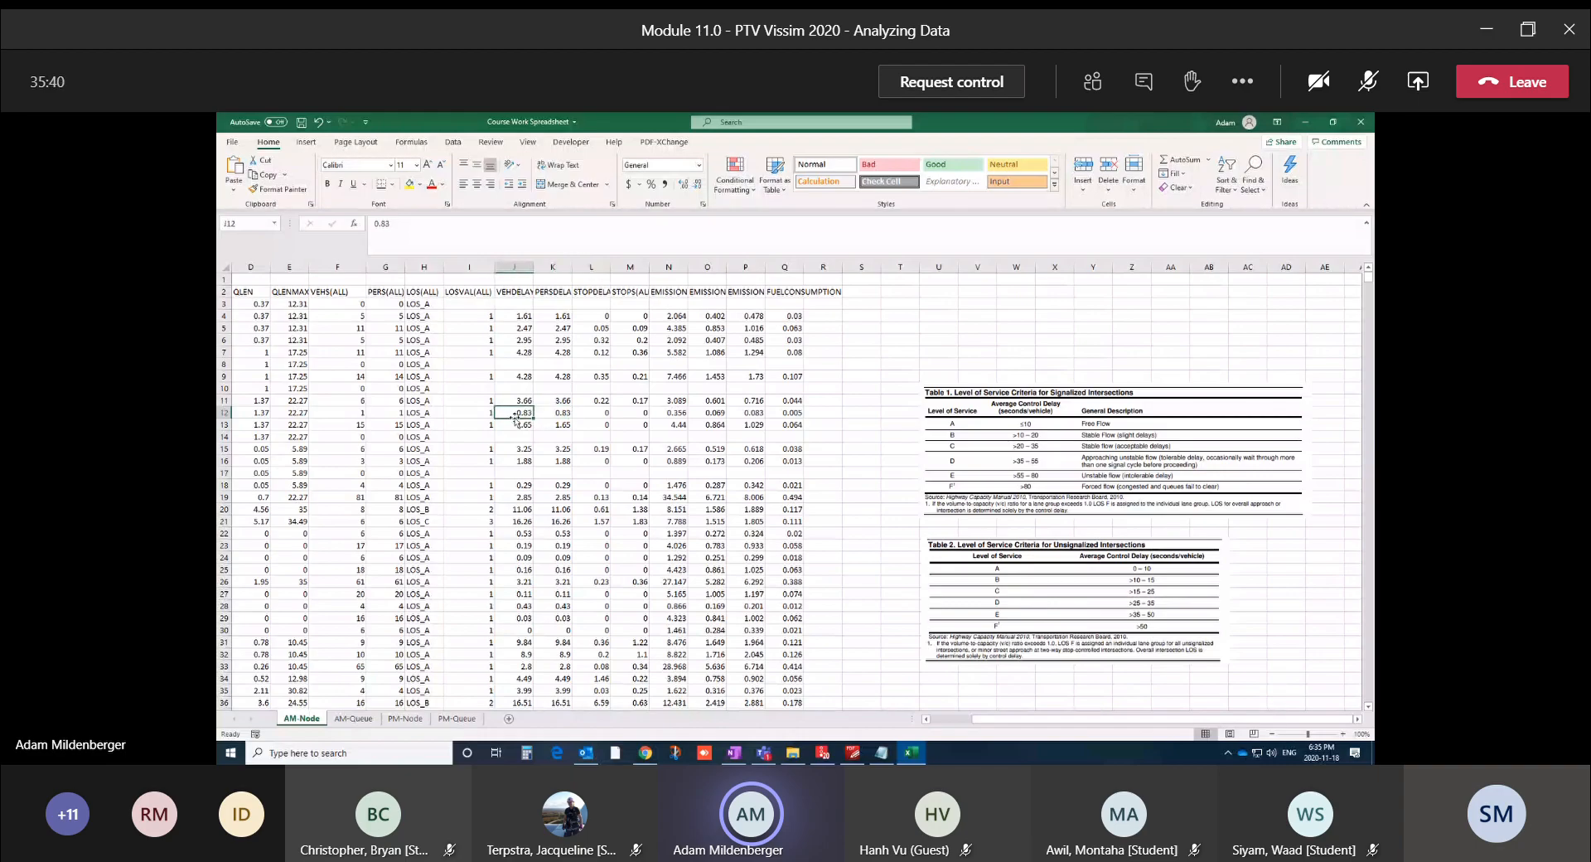
Fit the columns from STOPDELAY(ALL) through FUELCONSUMPTION to their headings and inspect row 12's delay, stops, emissions and fuel values
{"action": "left_click", "coordinate": [554, 413]}
{"action": "left_click", "coordinate": [588, 413]}
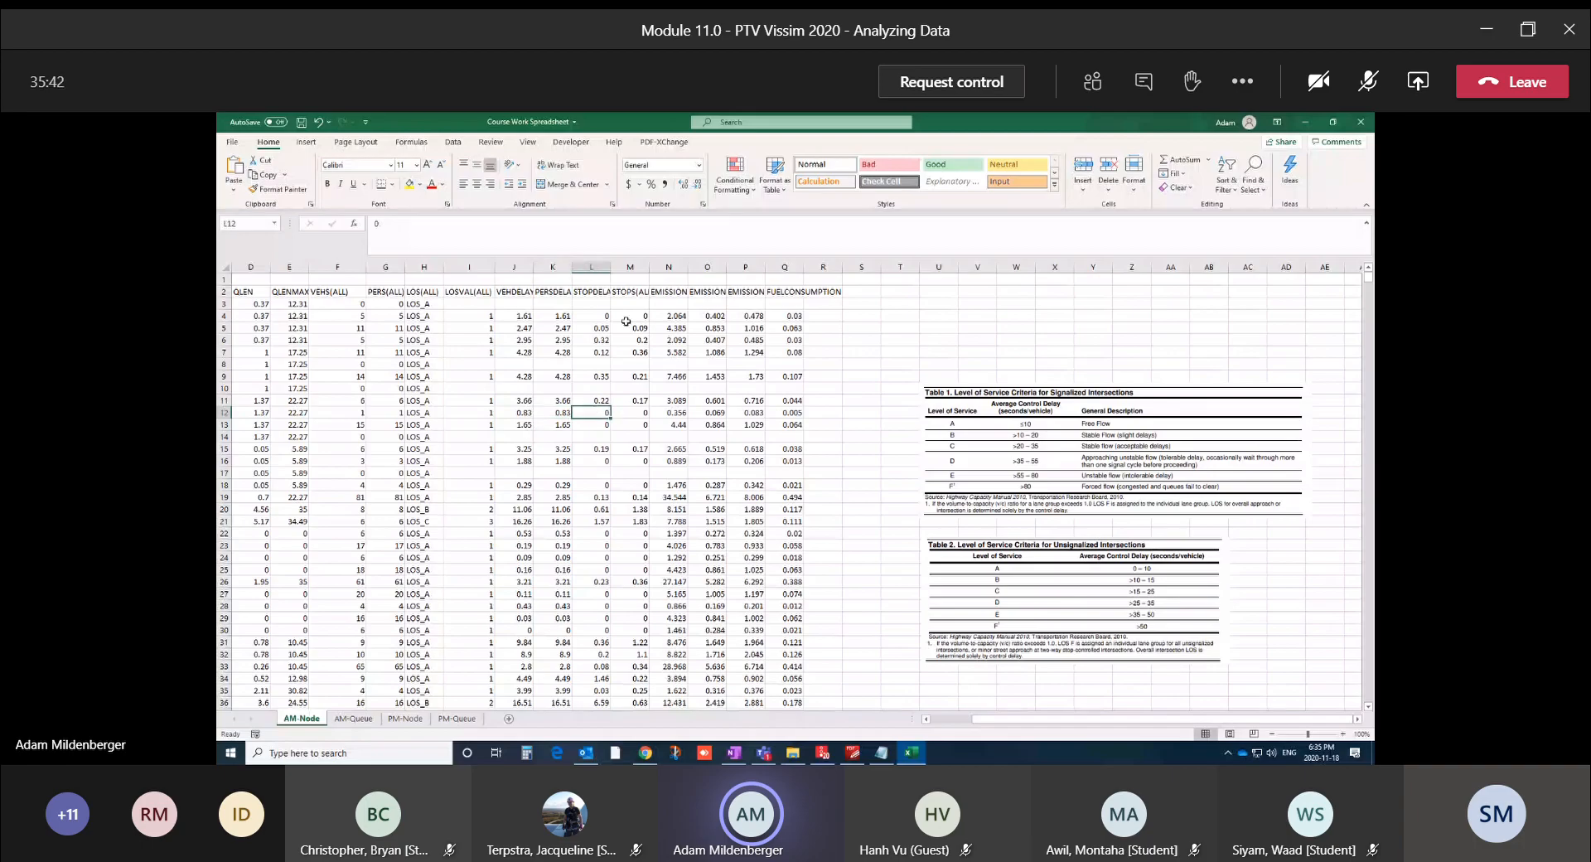
{"action": "left_click_drag", "start_coordinate": [608, 265], "coordinate": [945, 267]}
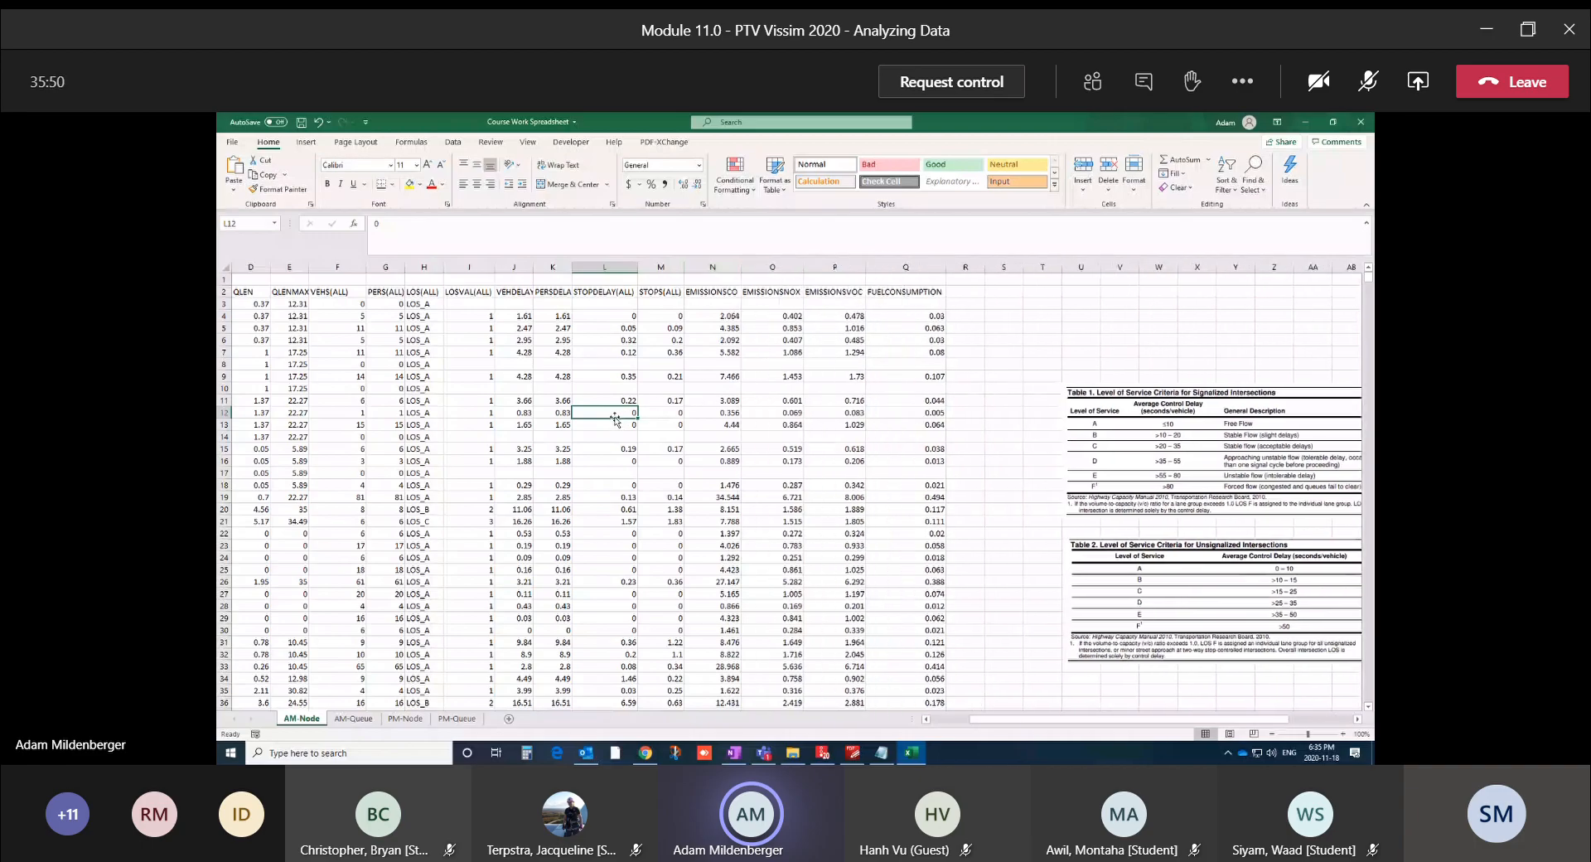
{"action": "left_click", "coordinate": [655, 411]}
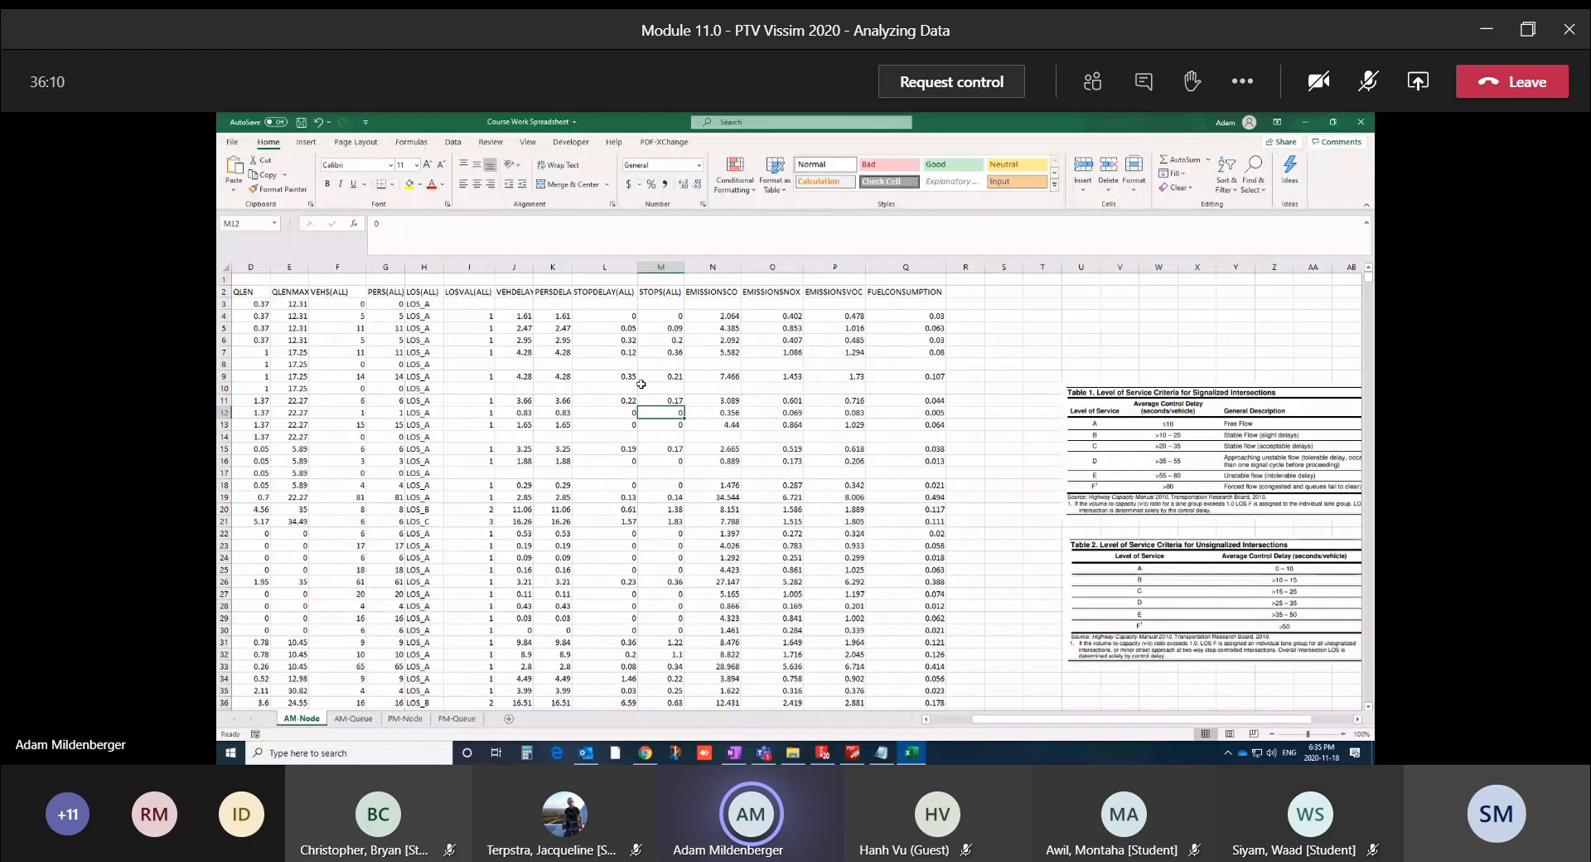
{"action": "left_click_drag", "start_coordinate": [721, 412], "coordinate": [907, 413]}
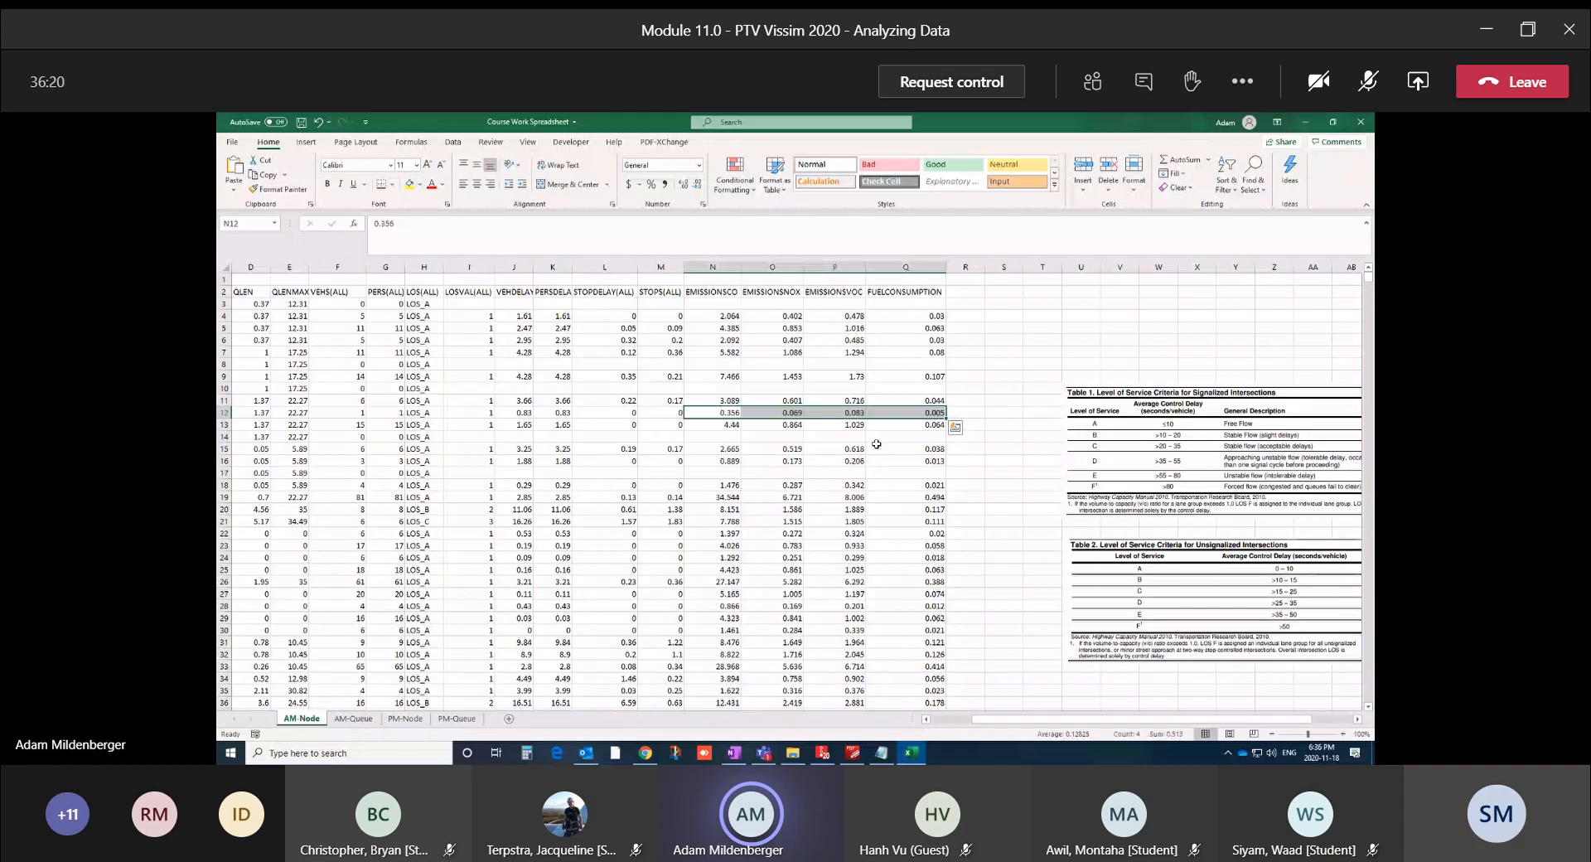
{"action": "left_click", "coordinate": [733, 583]}
Delete the $VISION row above the column headings
{"action": "left_click_drag", "start_coordinate": [977, 721], "coordinate": [930, 728]}
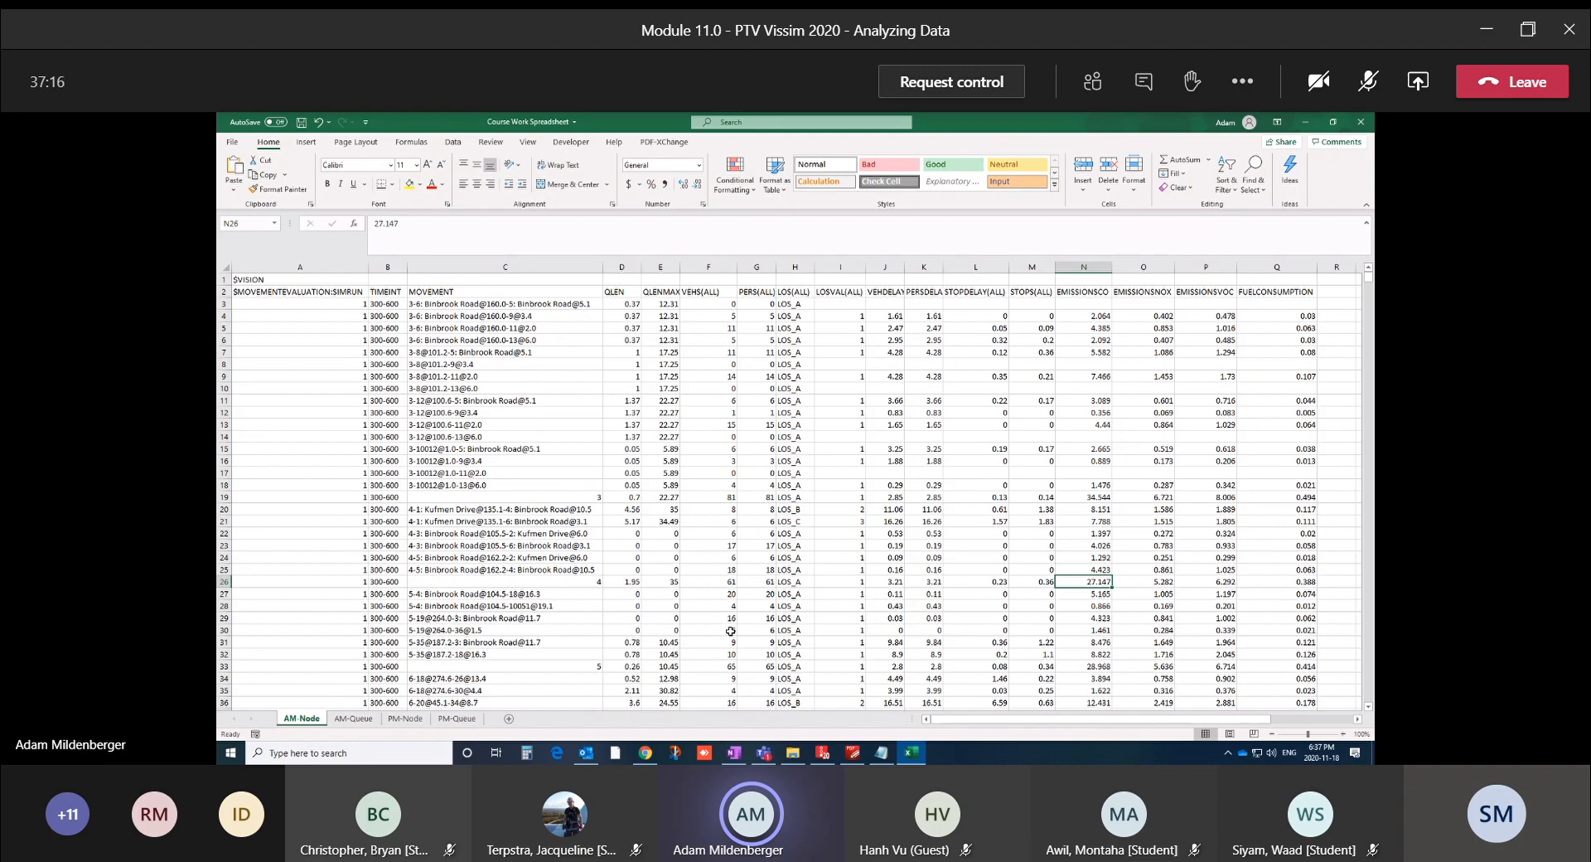
{"action": "left_click", "coordinate": [222, 279]}
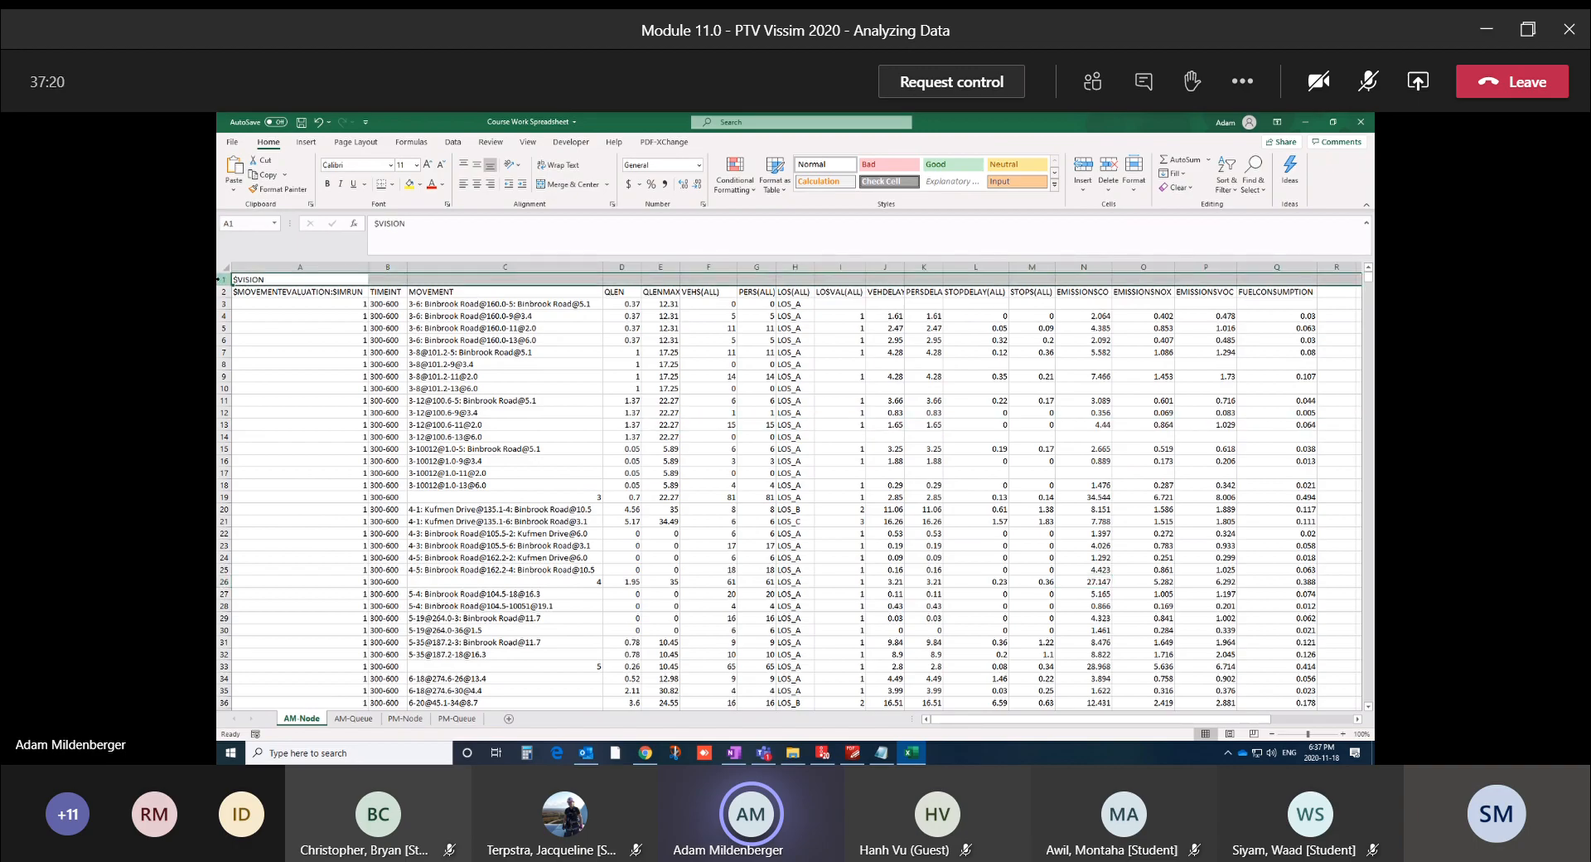
{"action": "right_click", "coordinate": [220, 279]}
{"action": "left_click", "coordinate": [232, 397]}
{"action": "left_click", "coordinate": [288, 360]}
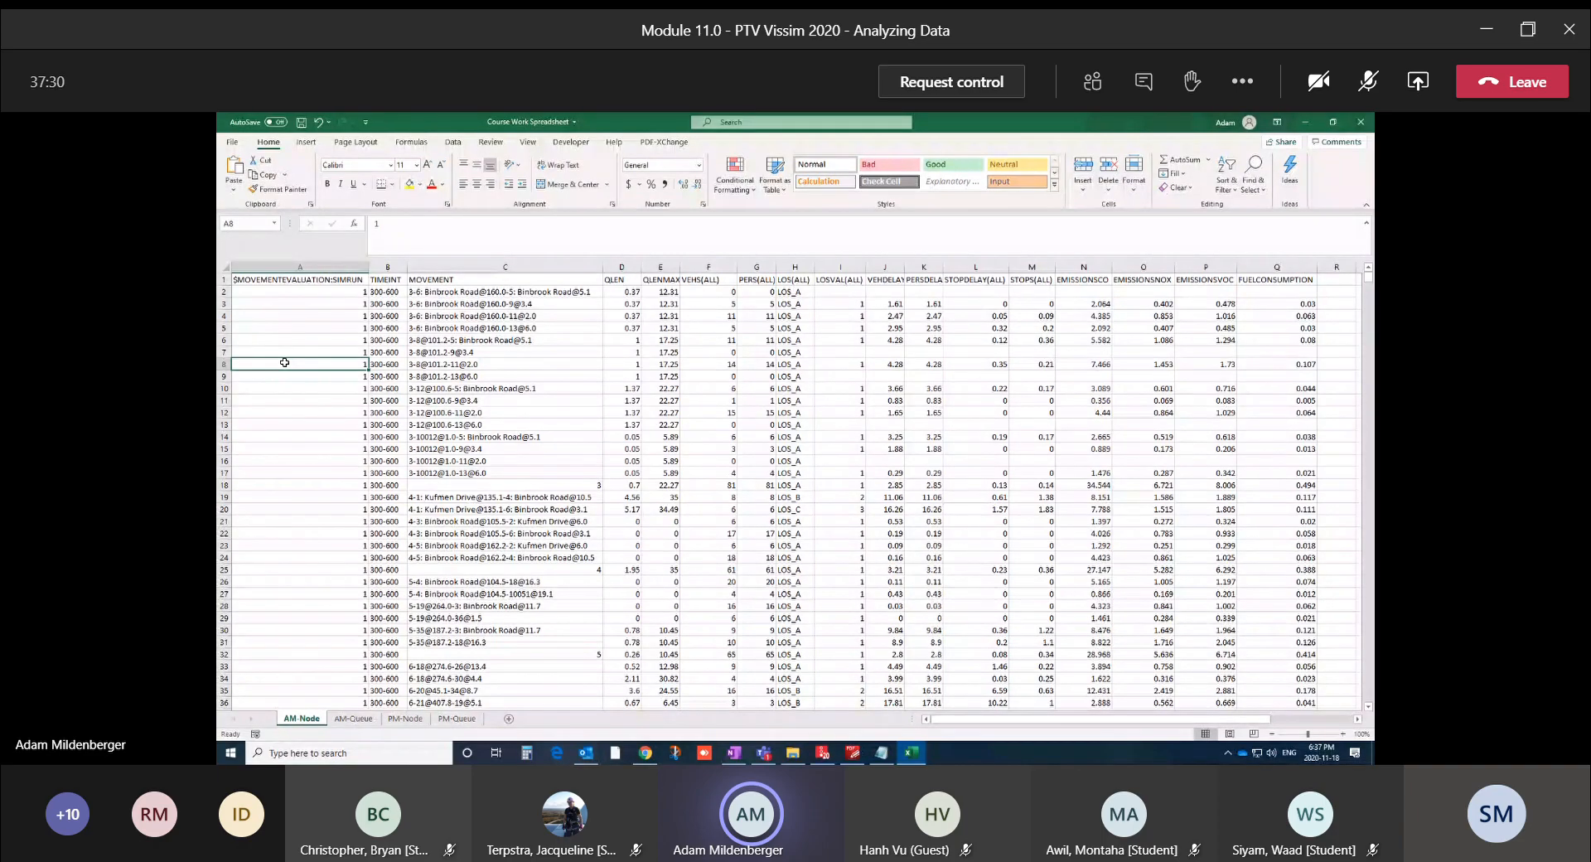
Remove the data below the last AVG row, from the first STDDEV row 9374 through the final MAX row 11929
{"action": "scroll", "coordinate": [304, 428], "scroll_direction": "down", "scroll_amount": 20}
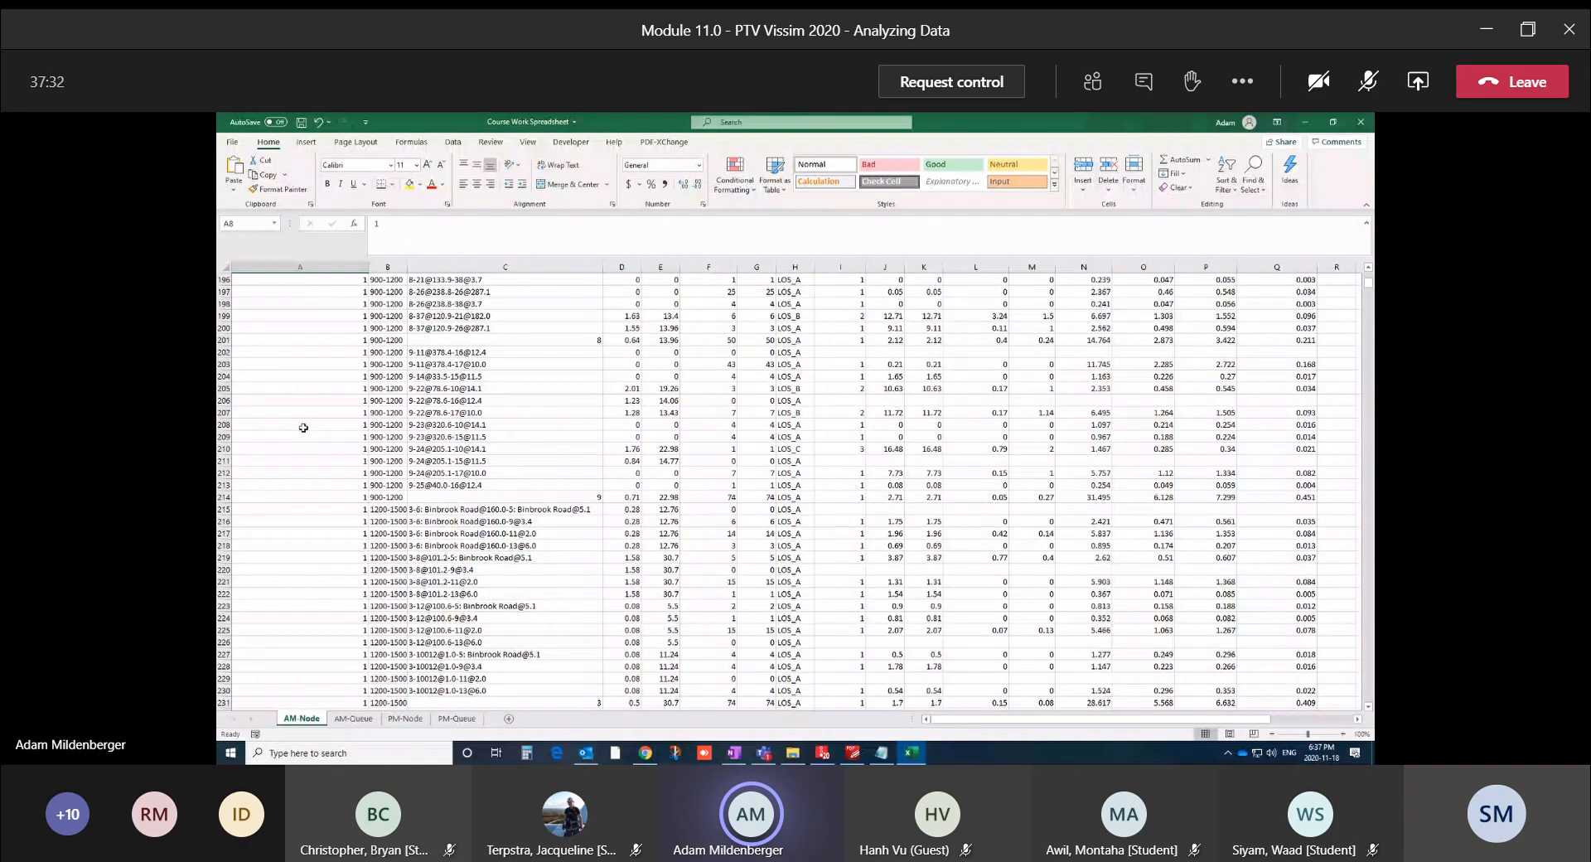
{"action": "scroll", "coordinate": [304, 428], "scroll_direction": "down", "scroll_amount": 20}
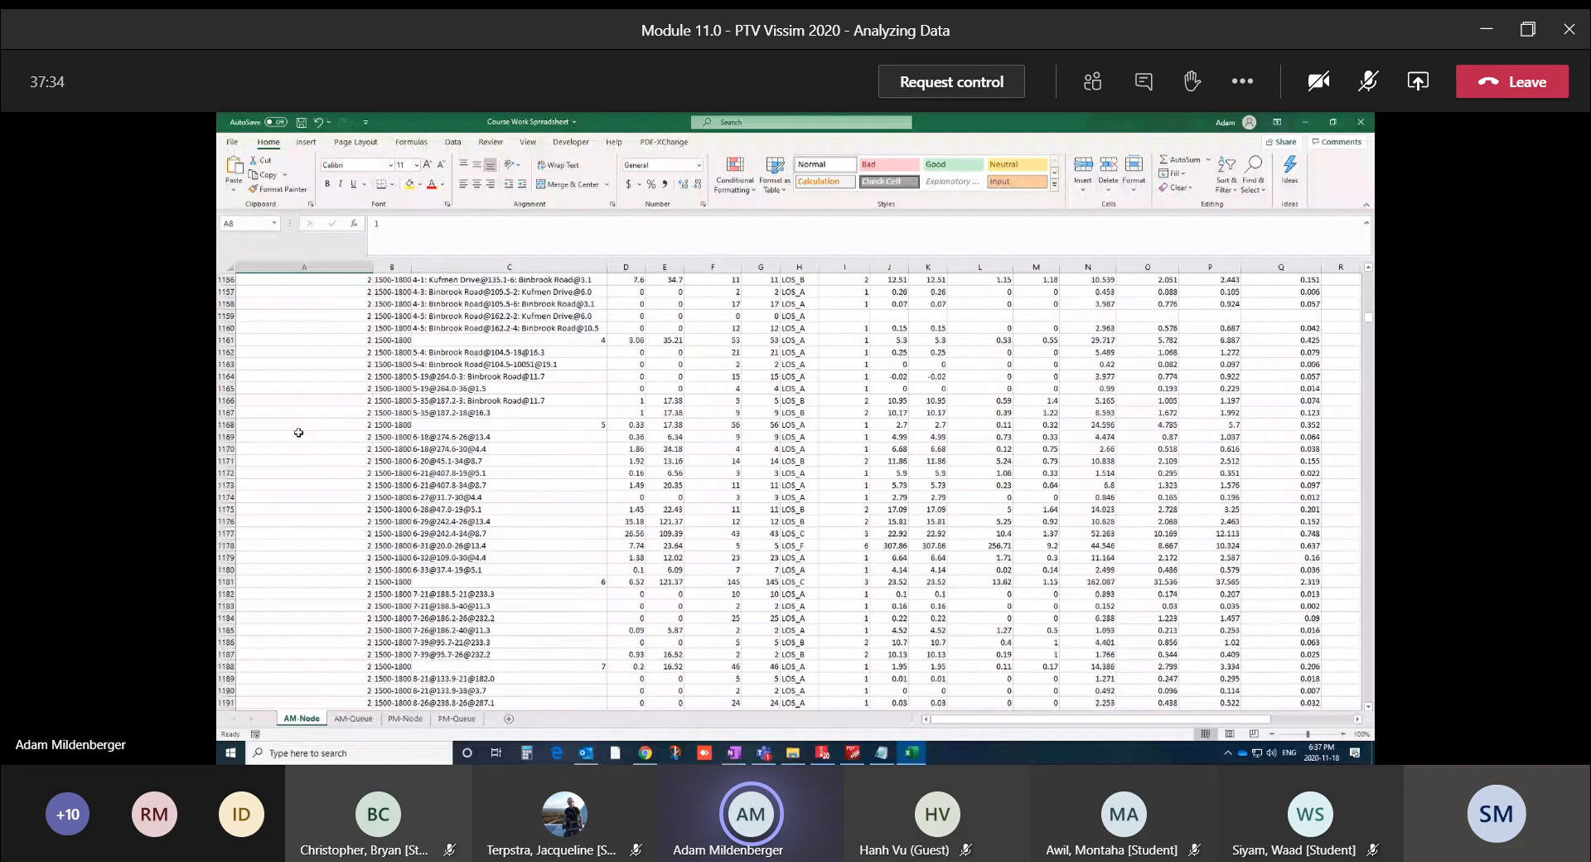
{"action": "scroll", "coordinate": [298, 433], "scroll_direction": "down", "scroll_amount": 20}
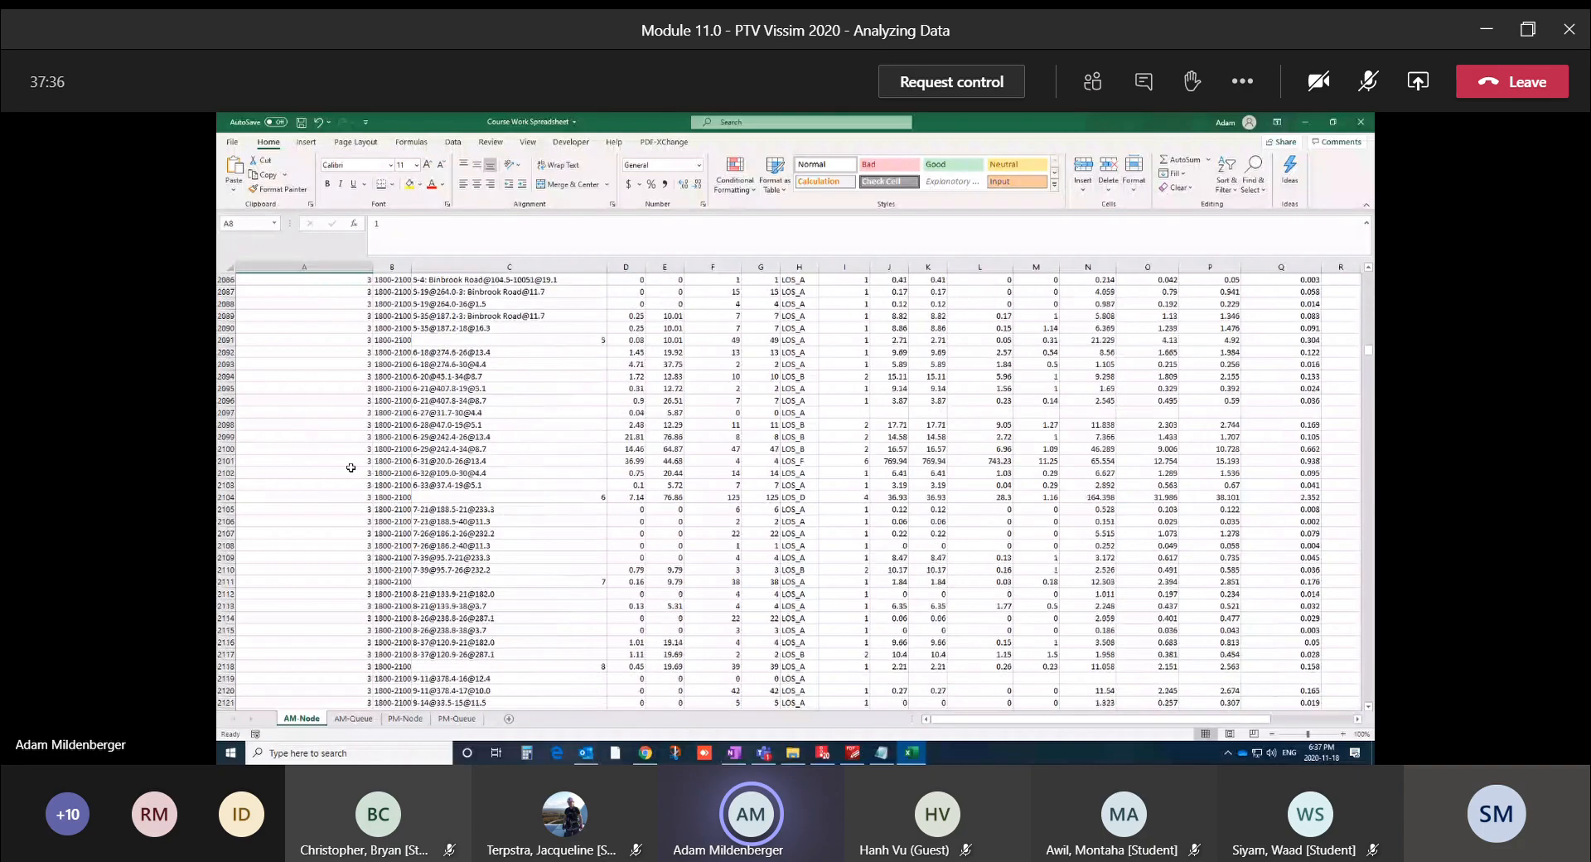
{"action": "scroll", "coordinate": [351, 468], "scroll_direction": "down", "scroll_amount": 20}
{"action": "left_click_drag", "start_coordinate": [1368, 361], "coordinate": [1364, 698]}
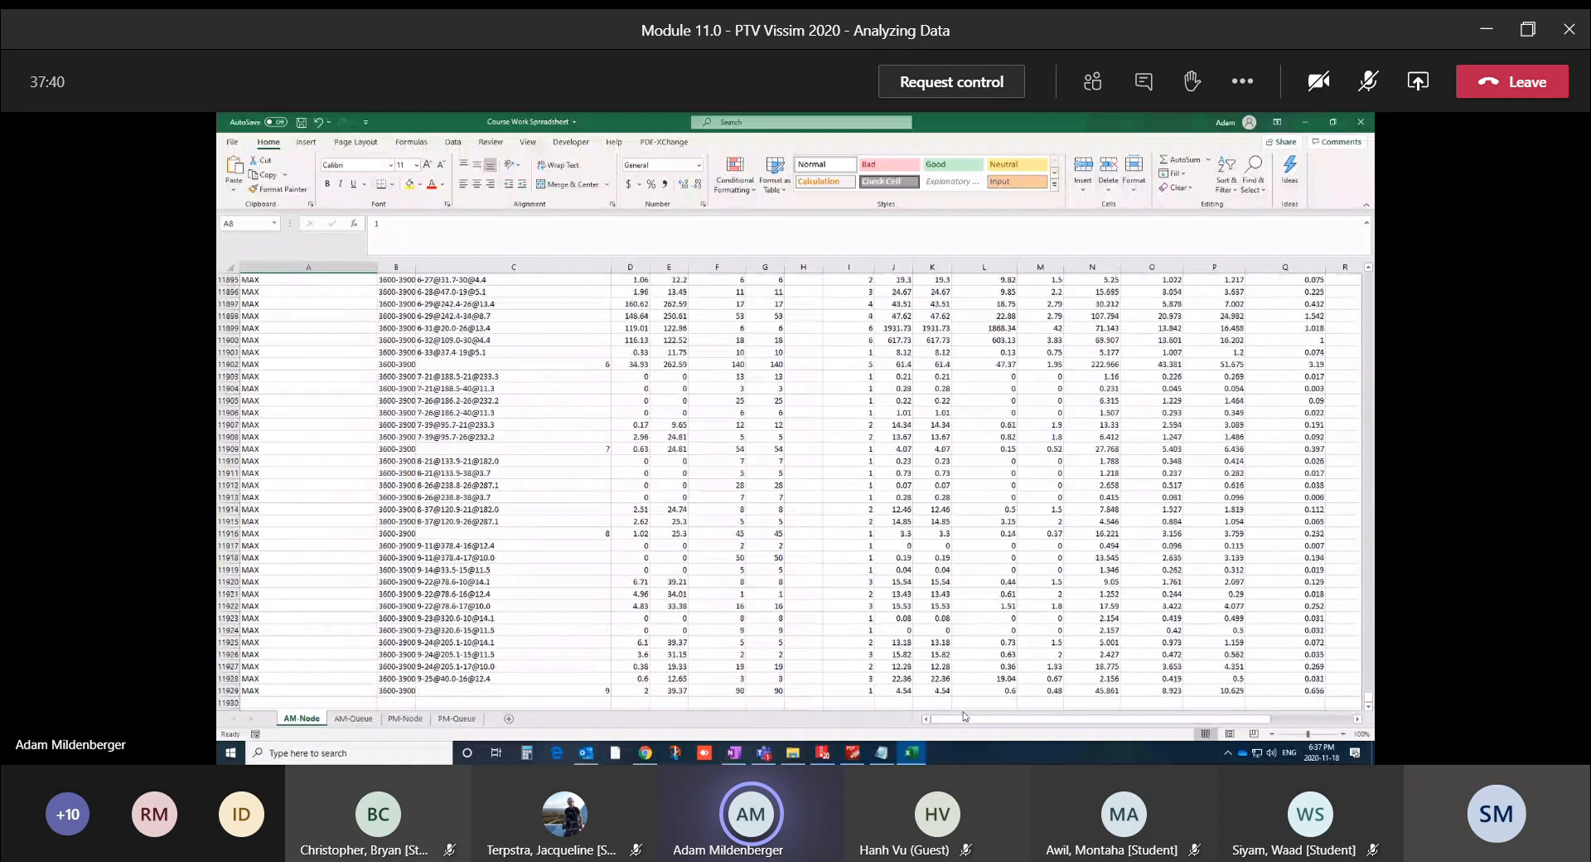
{"action": "left_click_drag", "start_coordinate": [226, 691], "coordinate": [226, 485]}
{"action": "left_click_drag", "start_coordinate": [226, 690], "coordinate": [227, 594]}
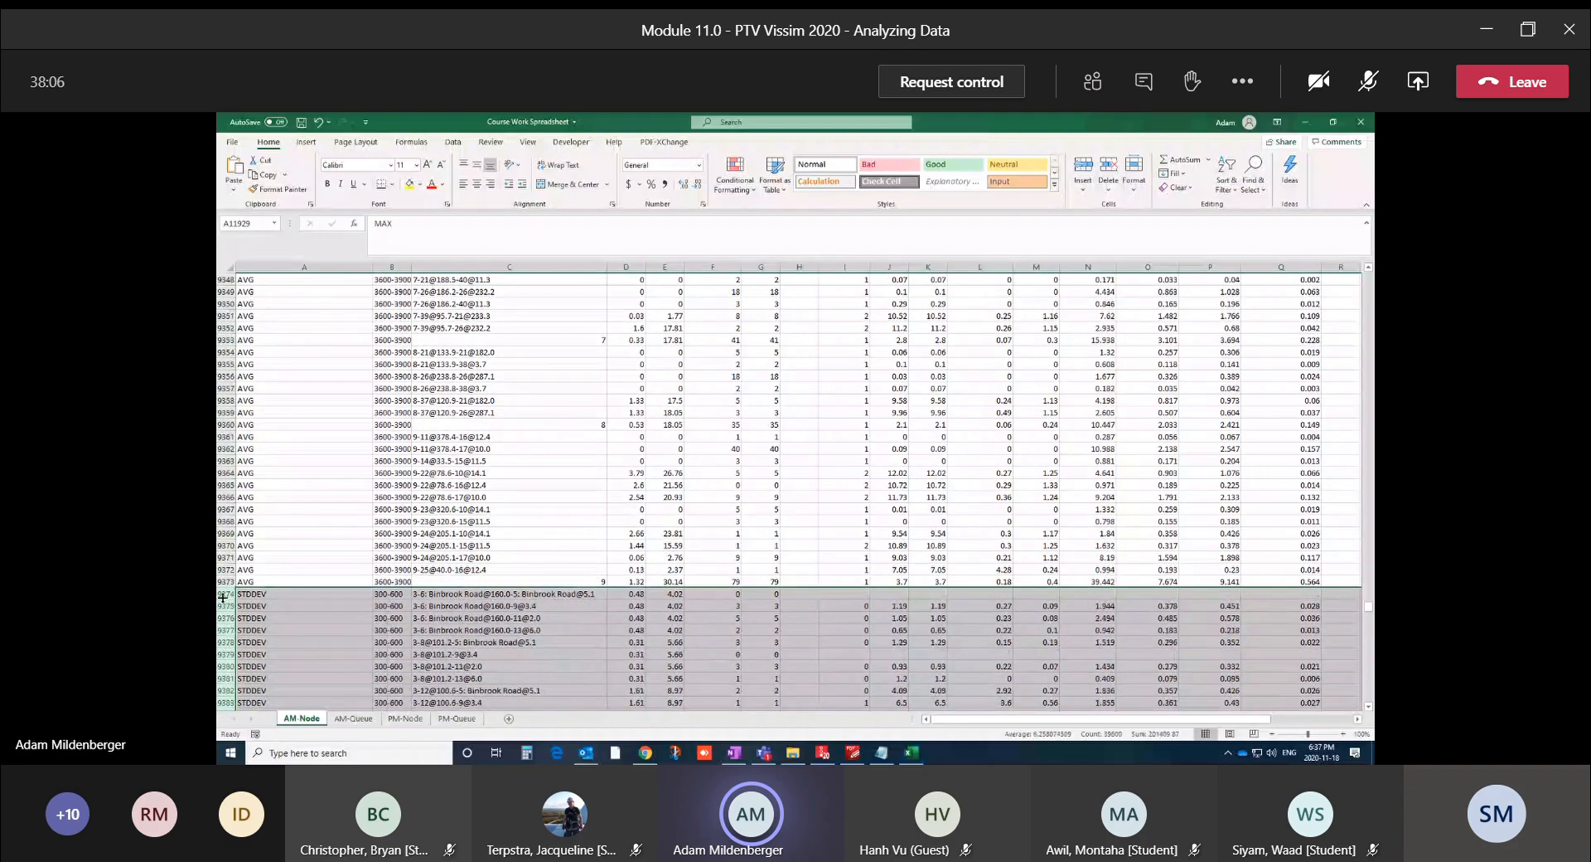
{"action": "right_click", "coordinate": [222, 597]}
{"action": "left_click", "coordinate": [255, 498]}
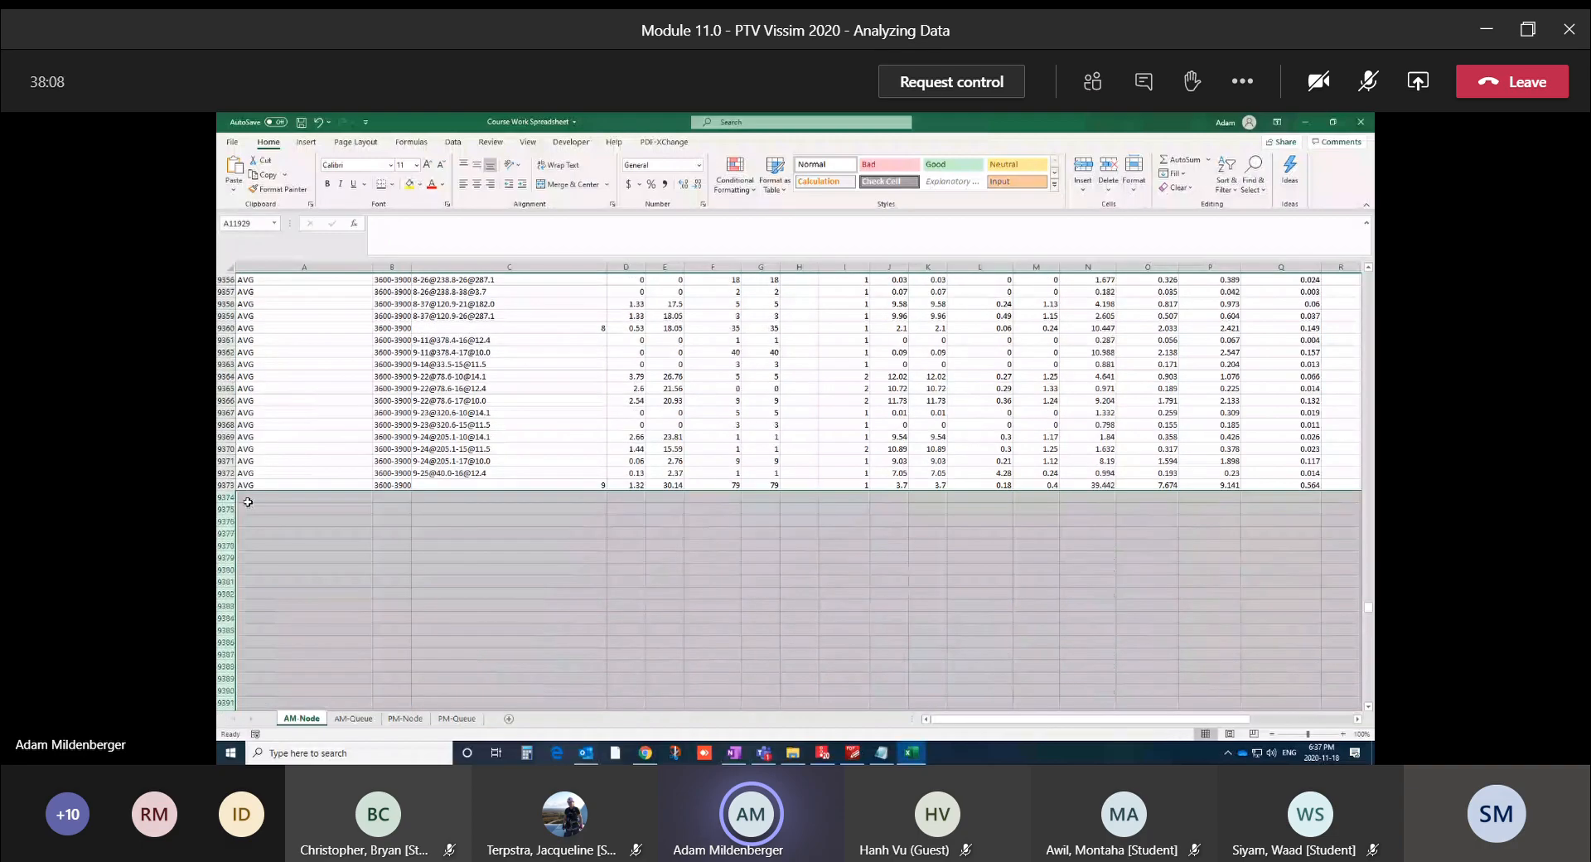
{"action": "left_click", "coordinate": [294, 567]}
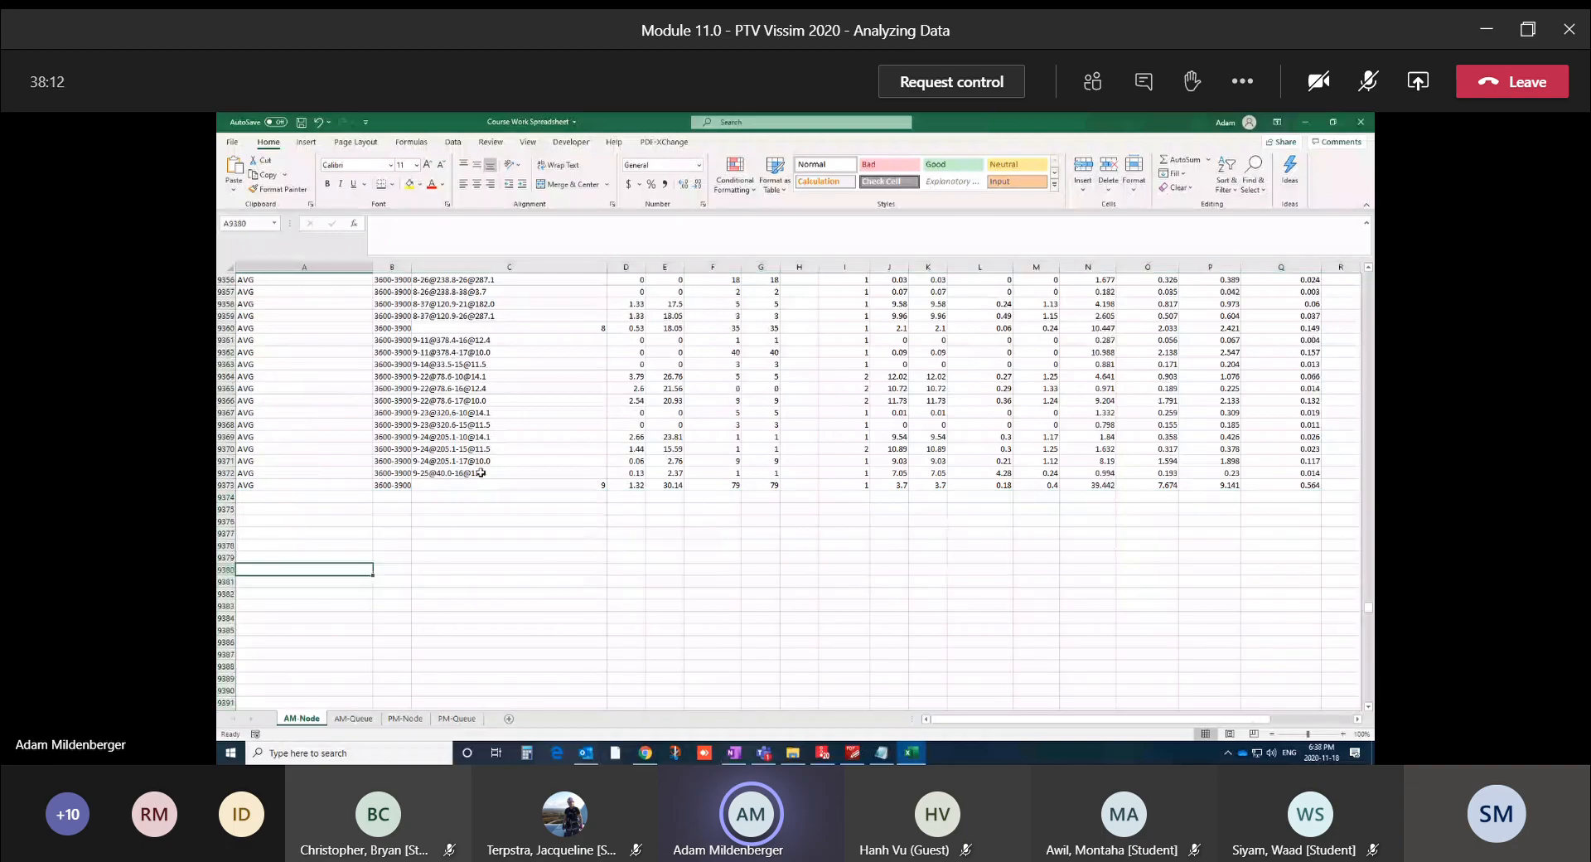
Review the remaining node results between the heading row and the last AVG row
{"action": "scroll", "coordinate": [480, 472], "scroll_direction": "up", "scroll_amount": 5}
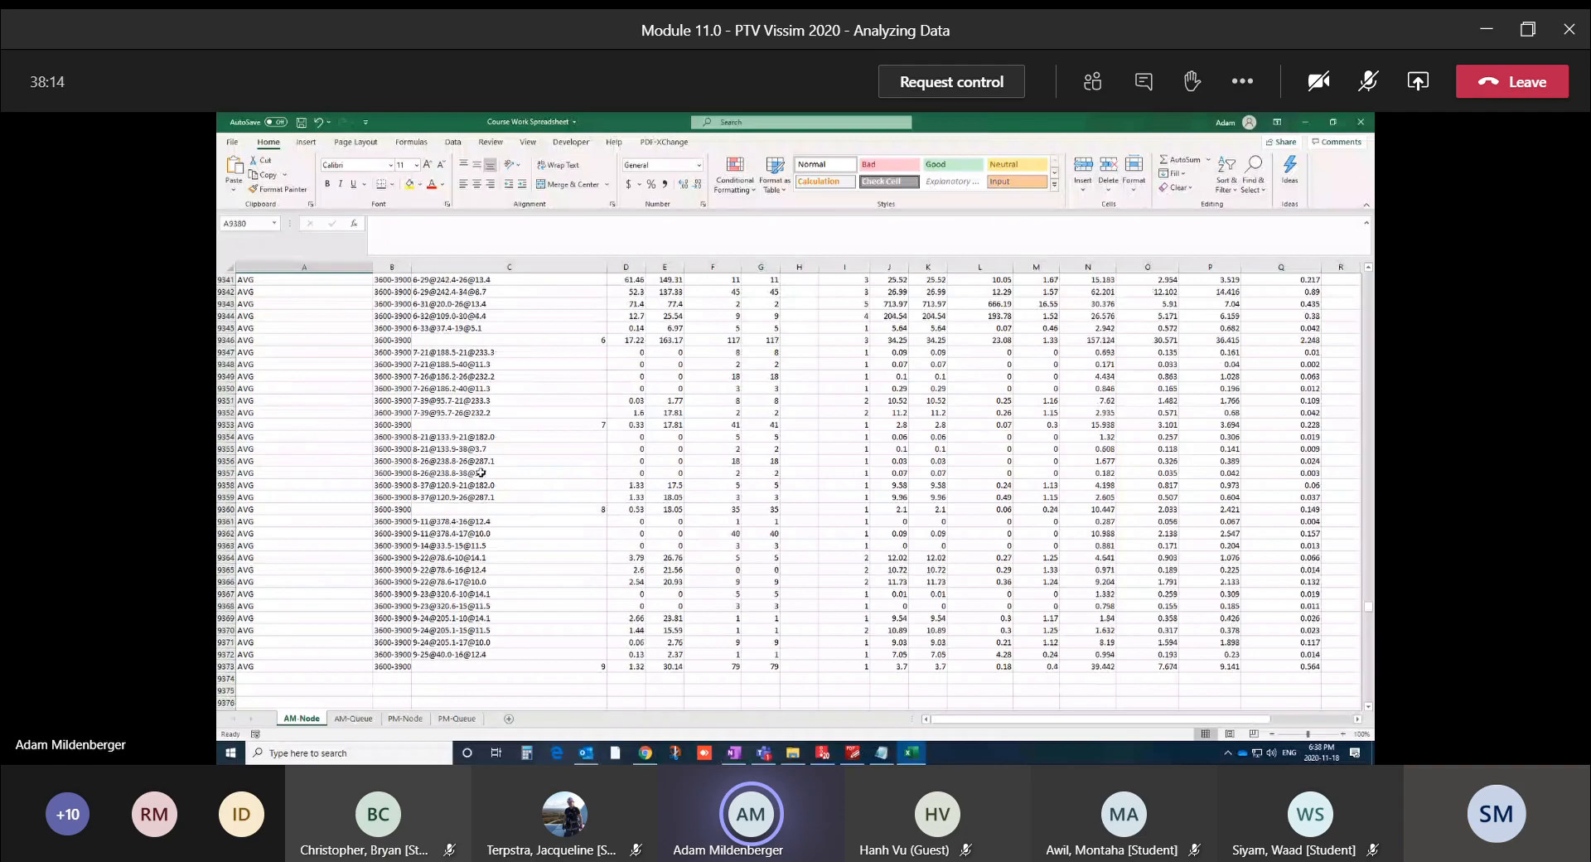
{"action": "scroll", "coordinate": [480, 472], "scroll_direction": "up", "scroll_amount": 20}
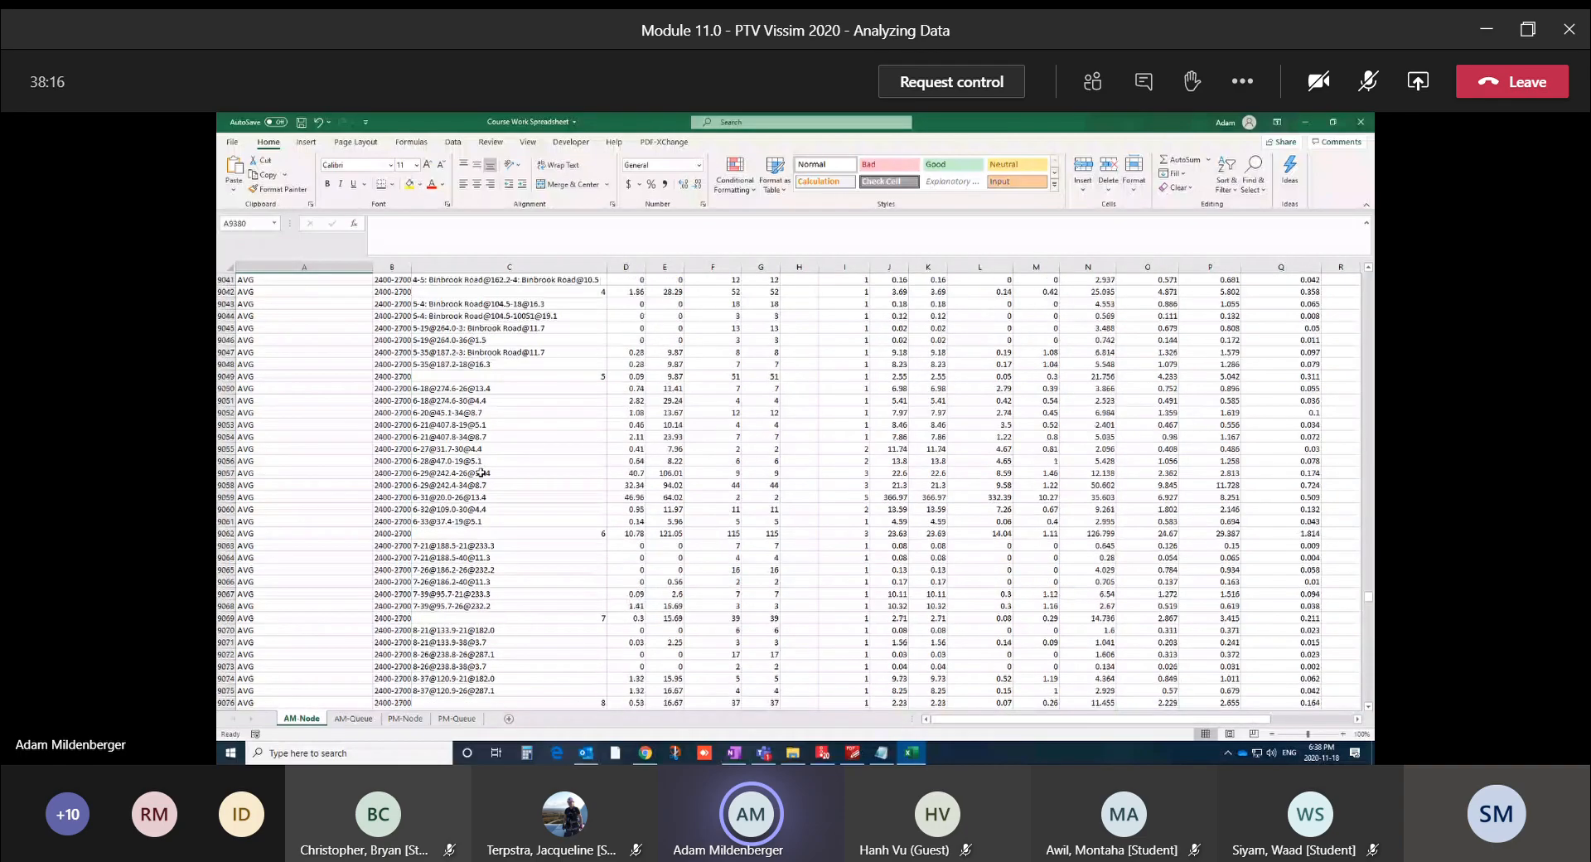
{"action": "scroll", "coordinate": [480, 472], "scroll_direction": "up", "scroll_amount": 20}
{"action": "left_click_drag", "start_coordinate": [1369, 598], "coordinate": [1369, 277]}
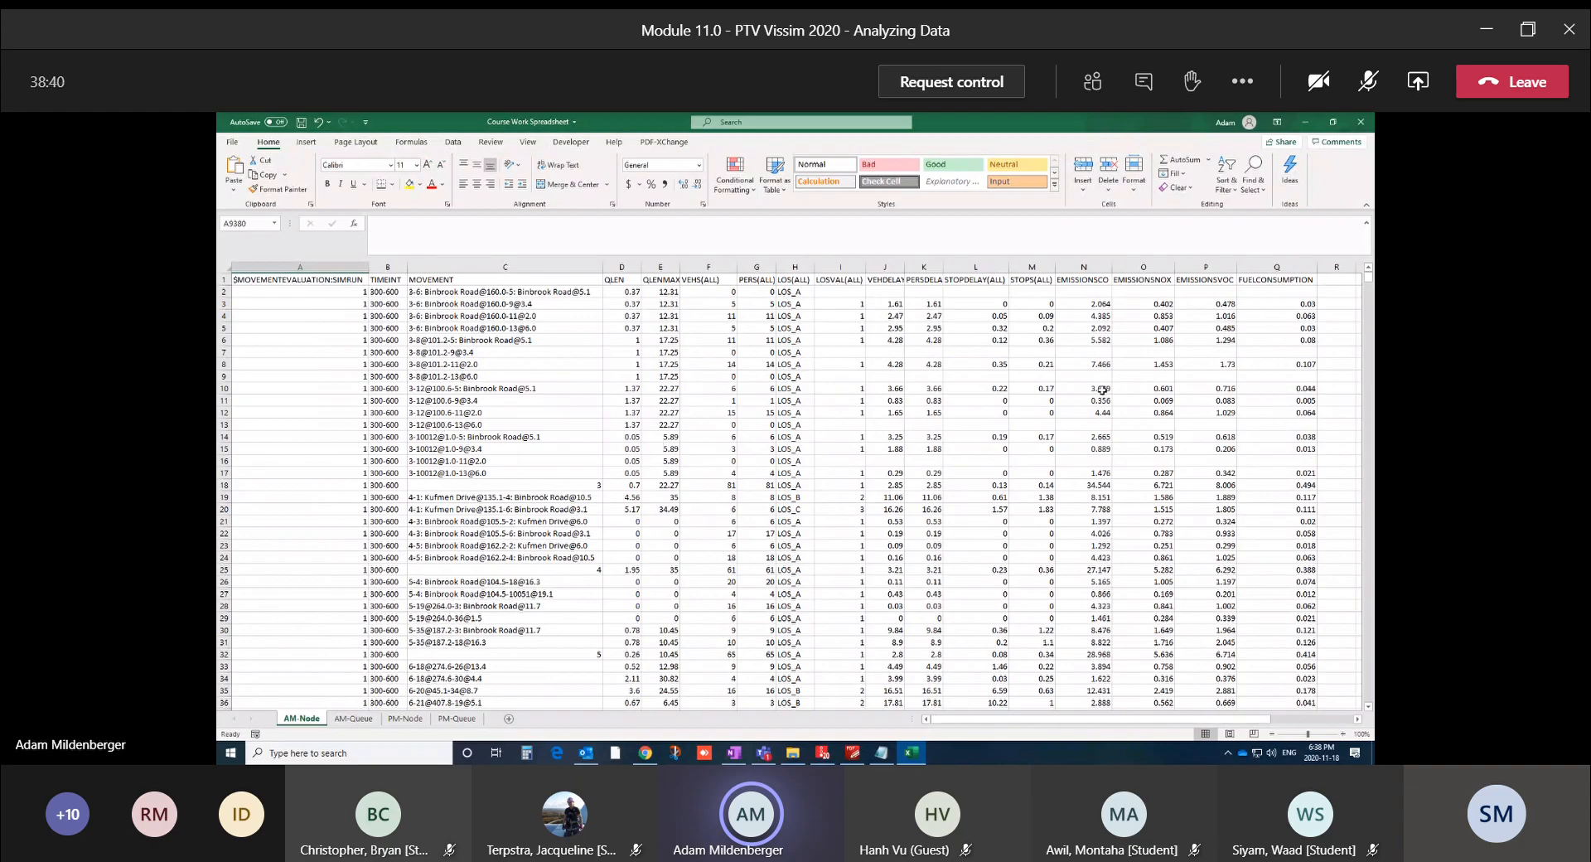
{"action": "left_click_drag", "start_coordinate": [1367, 279], "coordinate": [1352, 613]}
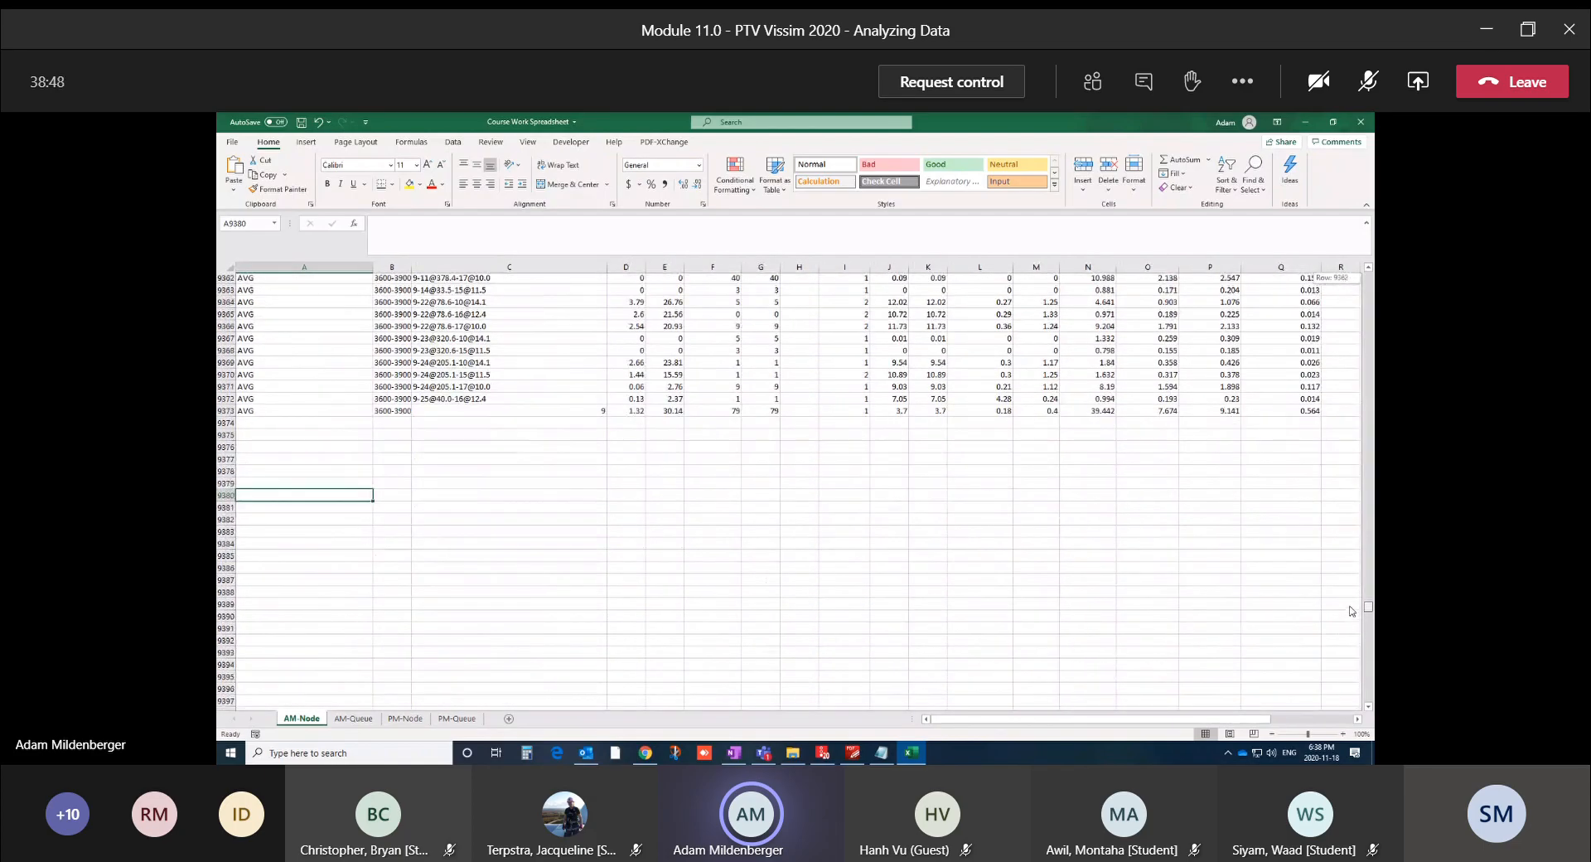
{"action": "left_click_drag", "start_coordinate": [1352, 611], "coordinate": [869, 315]}
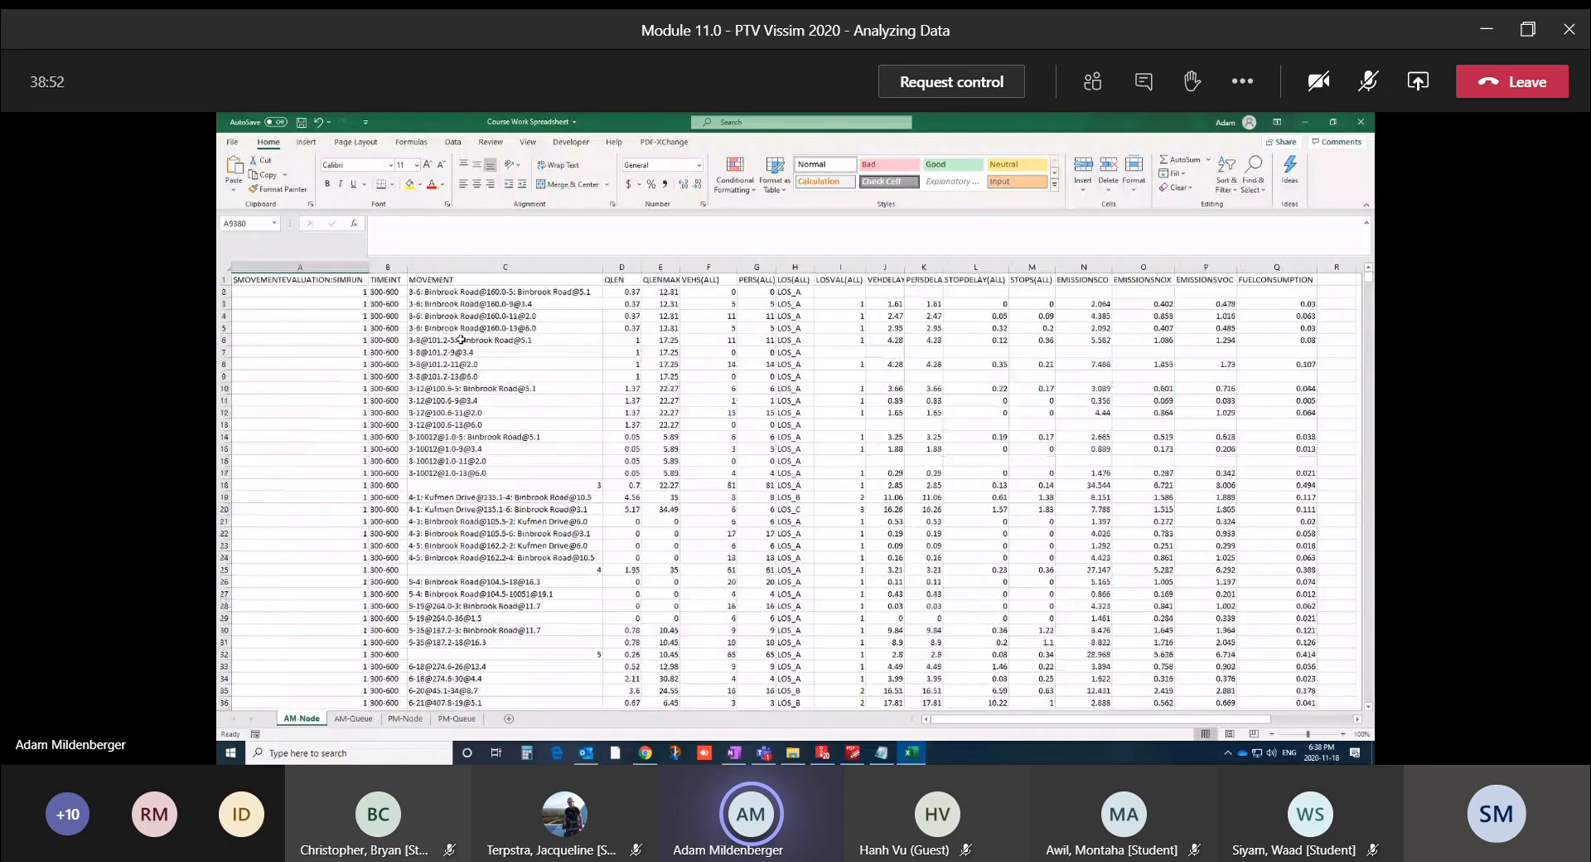
Copy the complete movement list of the 300-600 interval, cells C2 to C72, including the node summary rows
{"action": "left_click_drag", "start_coordinate": [440, 292], "coordinate": [456, 594]}
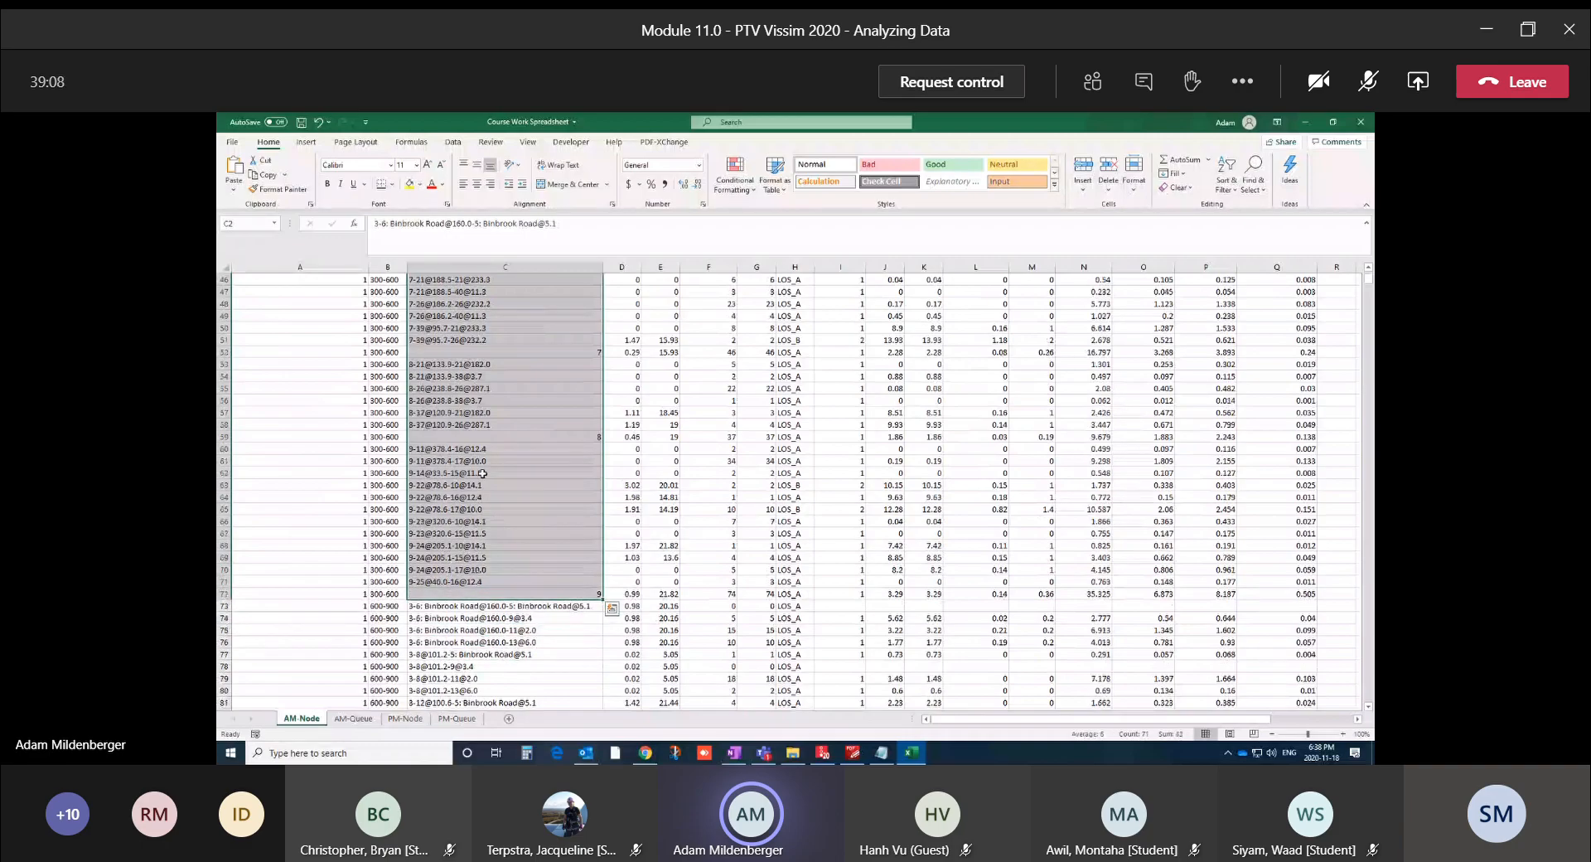
{"action": "scroll", "coordinate": [482, 473], "scroll_direction": "up", "scroll_amount": 3}
{"action": "scroll", "coordinate": [482, 473], "scroll_direction": "down", "scroll_amount": 3}
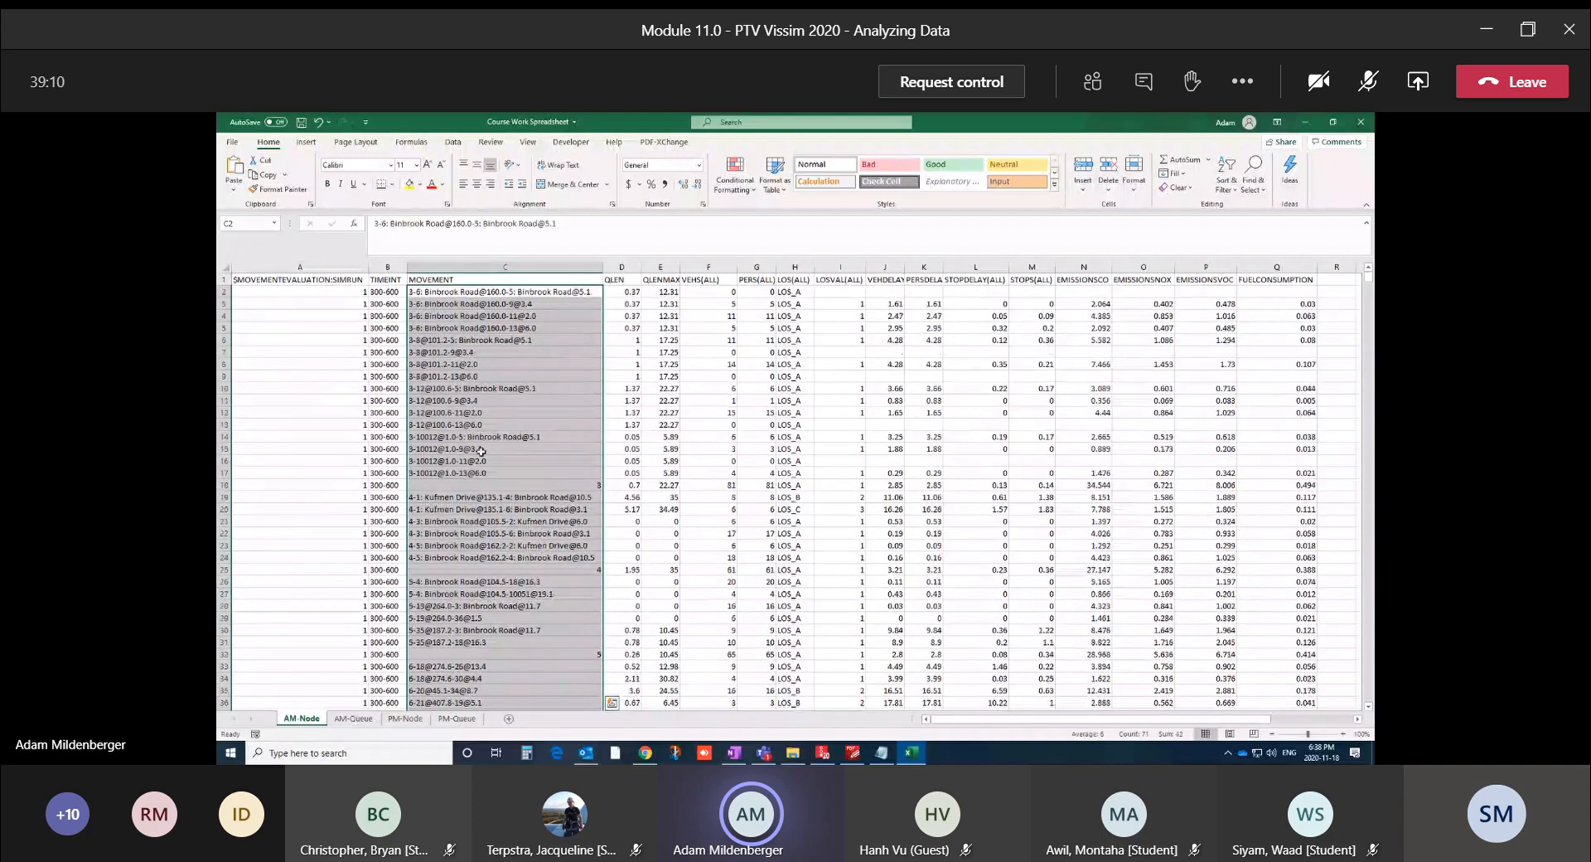
{"action": "scroll", "coordinate": [486, 423], "scroll_direction": "down", "scroll_amount": 1}
{"action": "scroll", "coordinate": [486, 422], "scroll_direction": "down", "scroll_amount": 11}
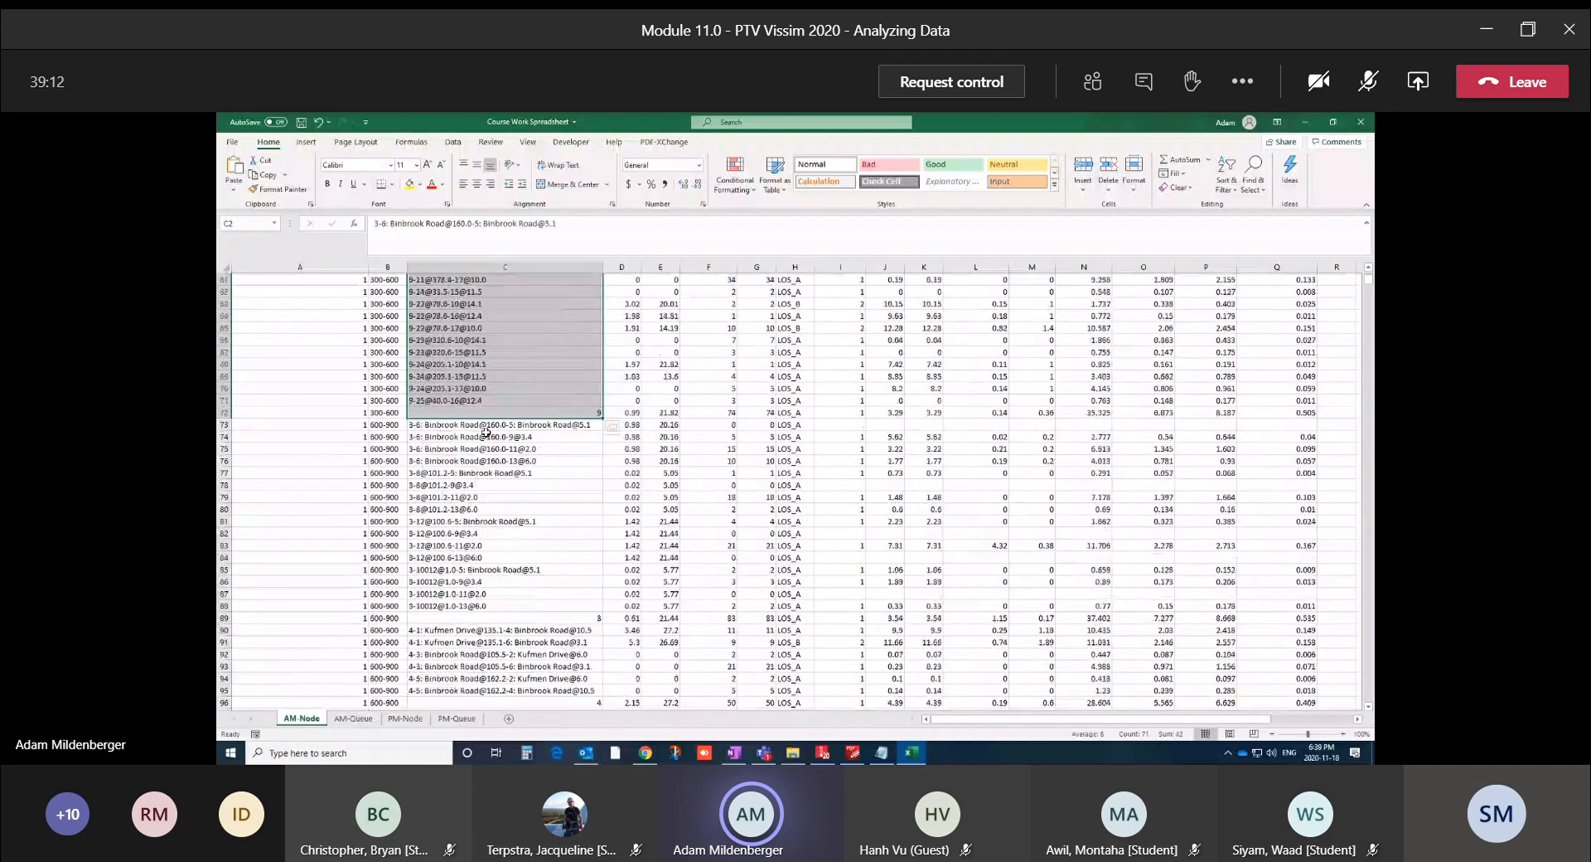
{"action": "scroll", "coordinate": [486, 513], "scroll_direction": "up", "scroll_amount": 20}
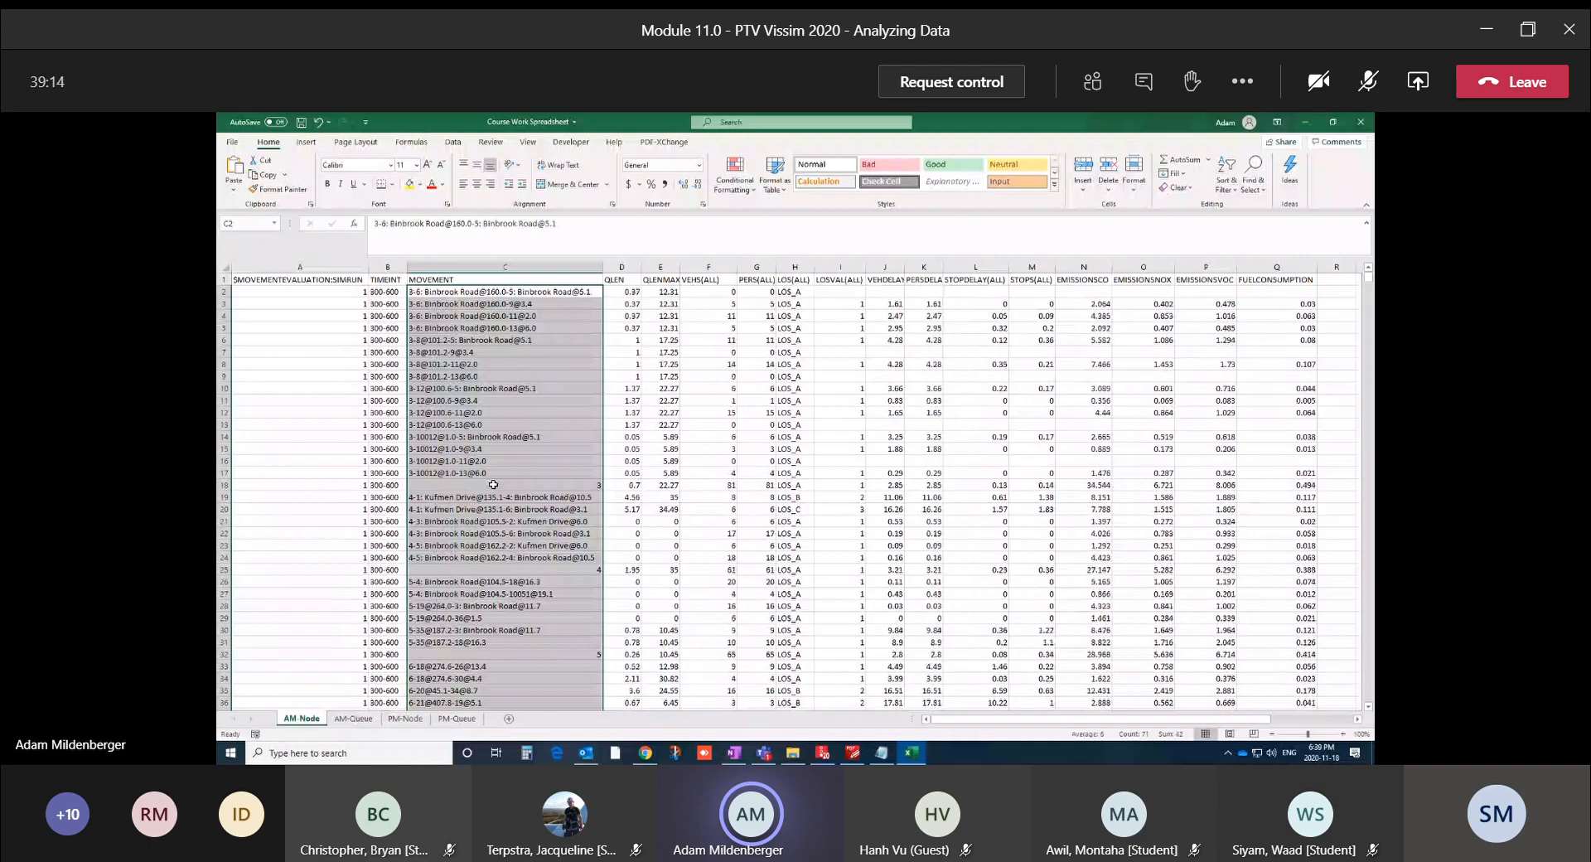
{"action": "right_click", "coordinate": [492, 484]}
{"action": "left_click", "coordinate": [500, 406]}
Paste the copied movement list below the AVG data starting in C9375 and make it bold
{"action": "scroll", "coordinate": [487, 518], "scroll_direction": "down", "scroll_amount": 20}
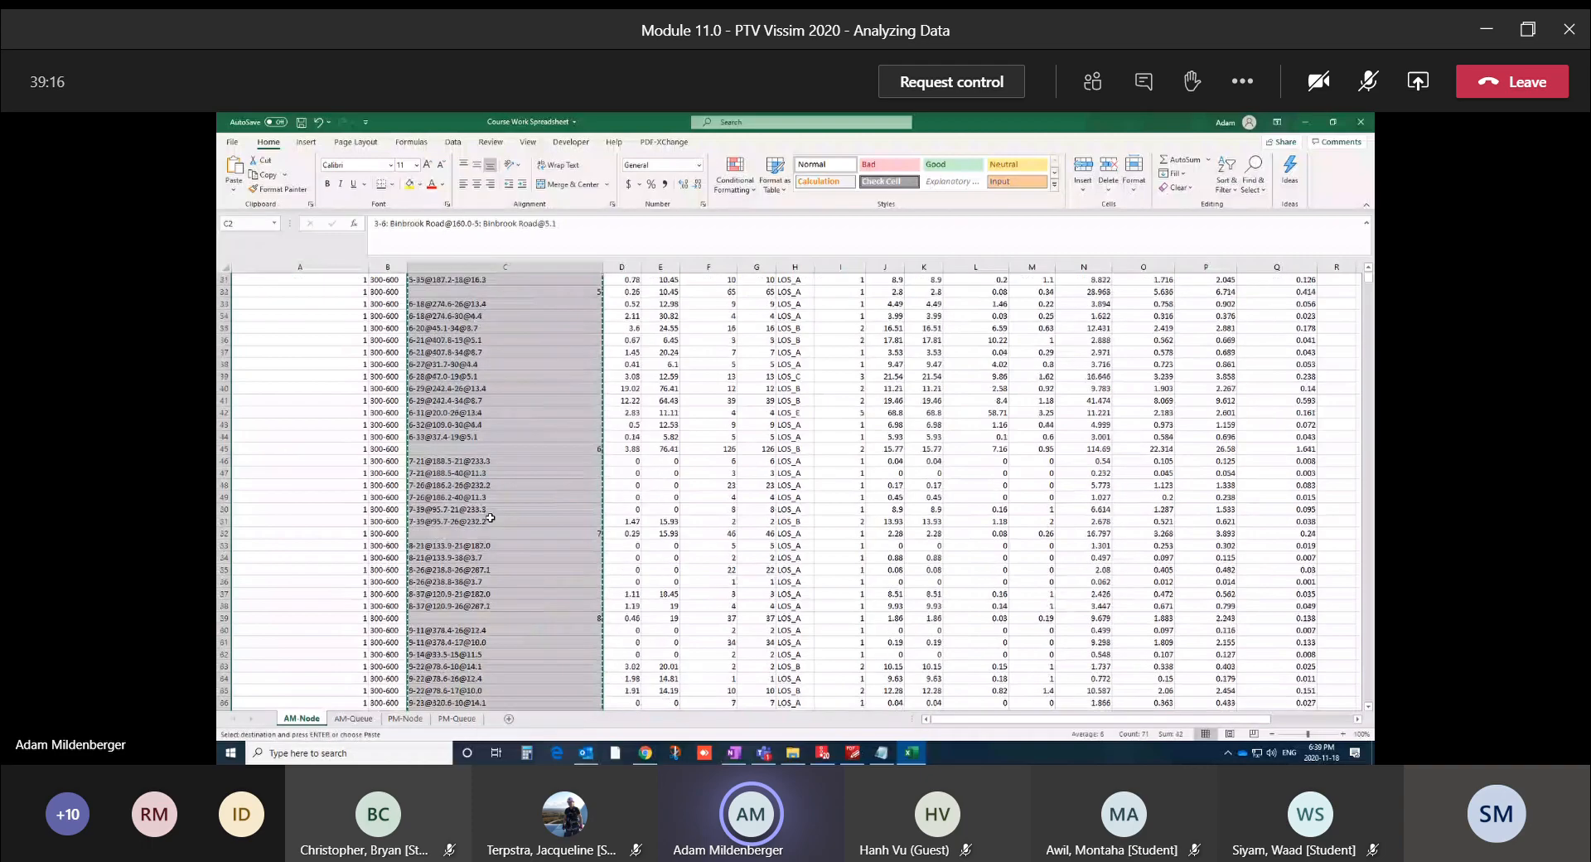
{"action": "scroll", "coordinate": [487, 523], "scroll_direction": "down", "scroll_amount": 20}
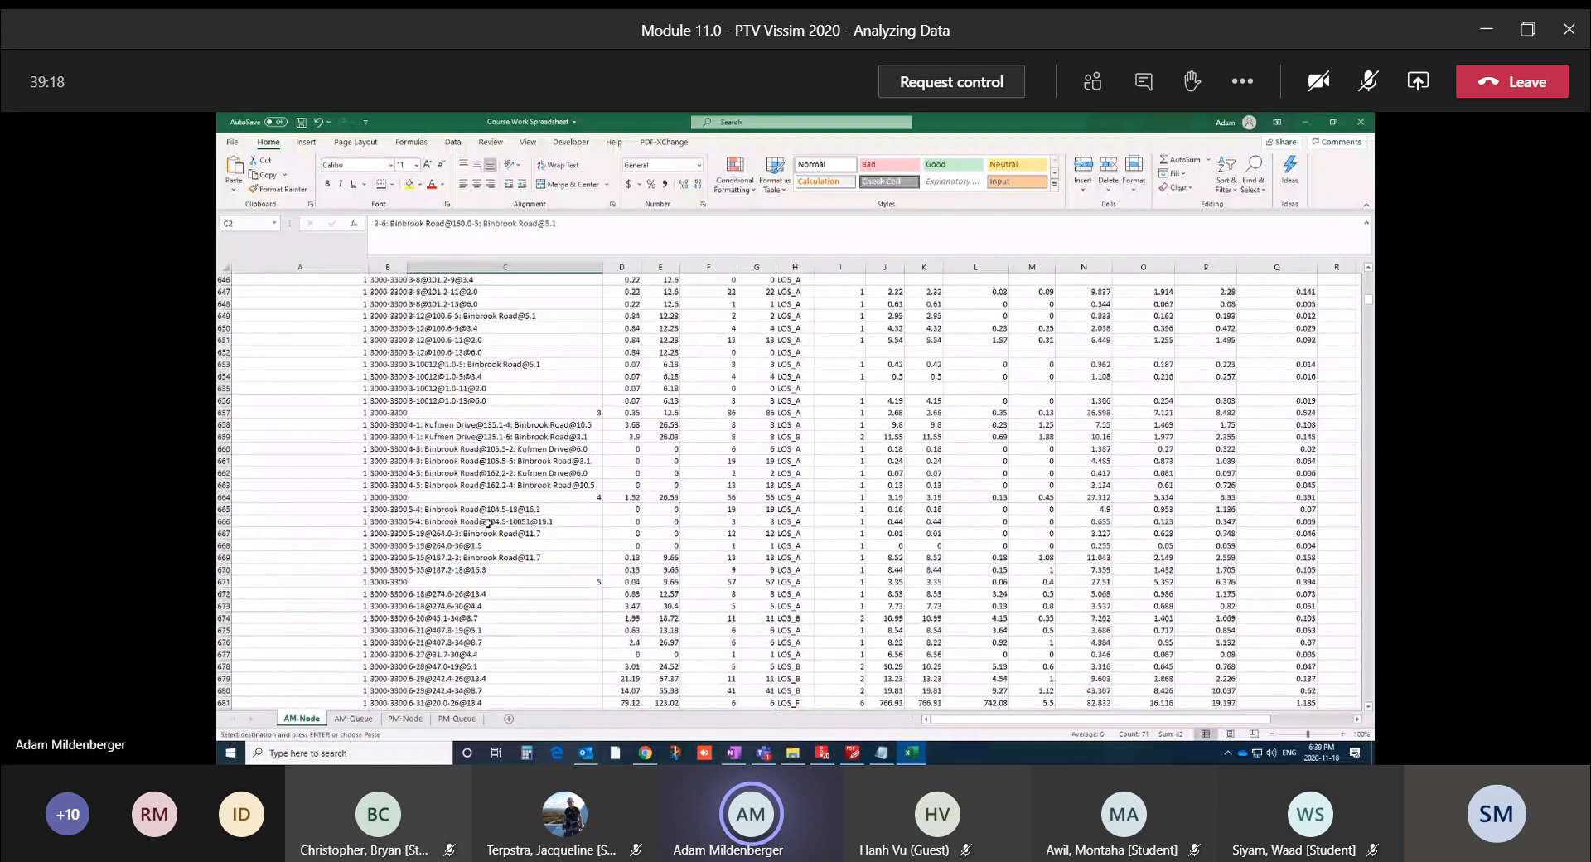
{"action": "scroll", "coordinate": [488, 523], "scroll_direction": "down", "scroll_amount": 20}
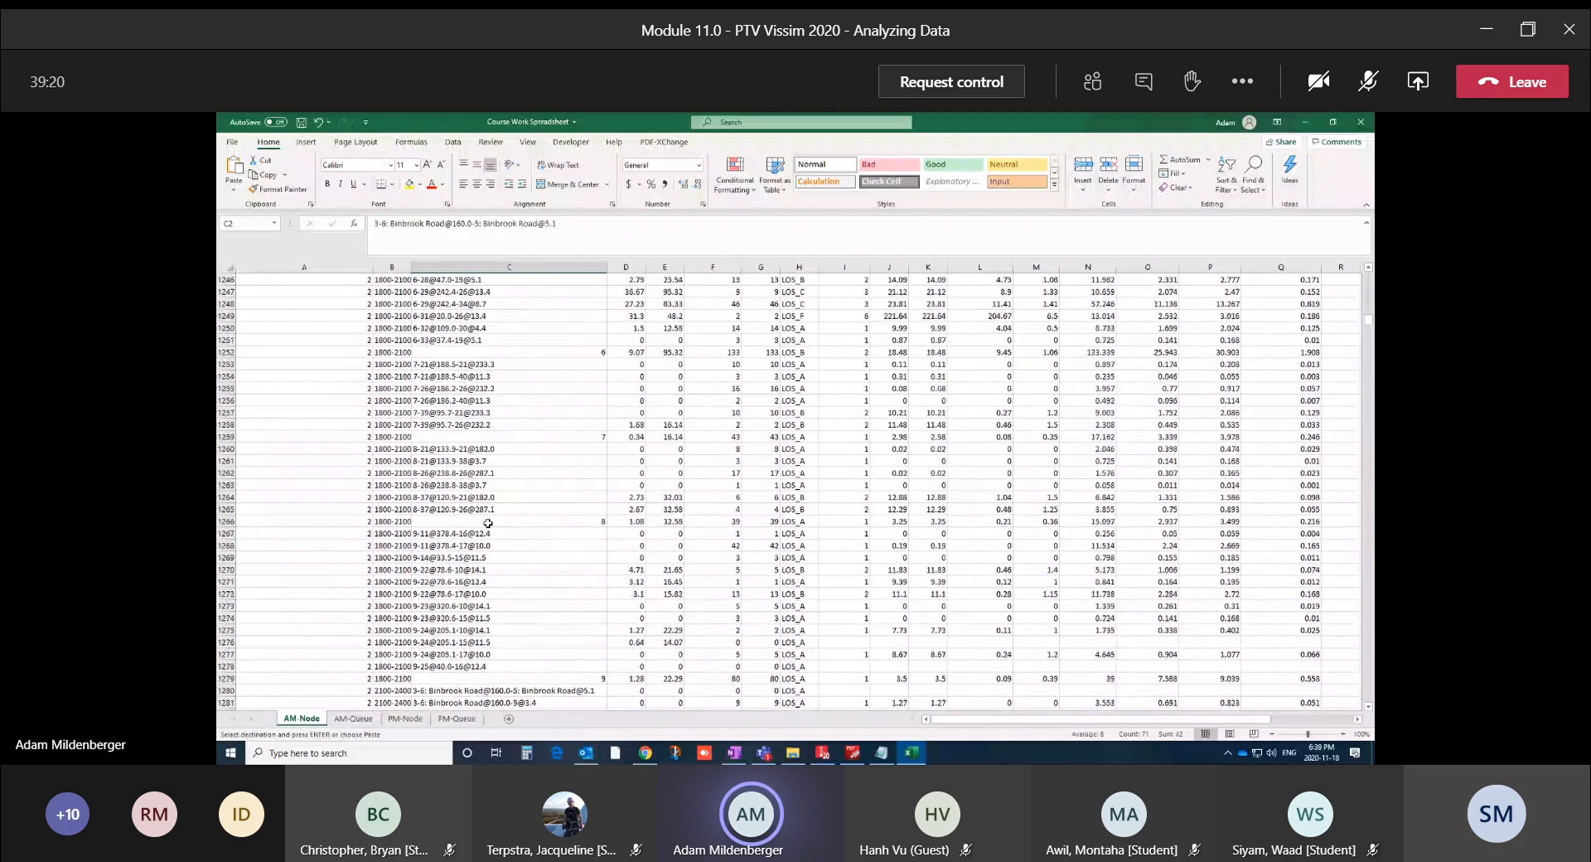
{"action": "left_click_drag", "start_coordinate": [1369, 325], "coordinate": [1320, 611]}
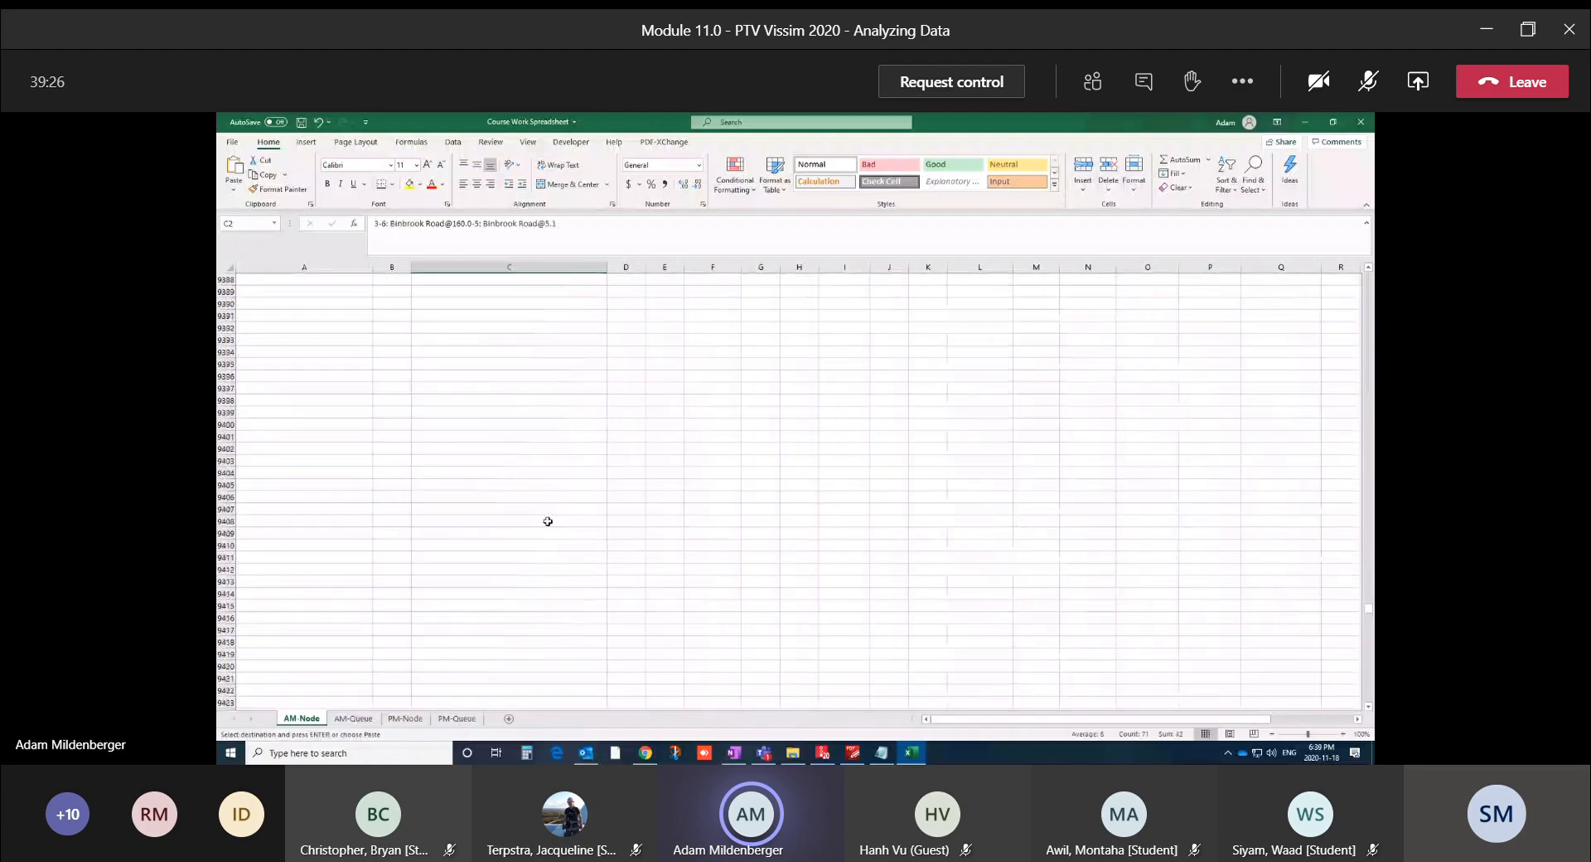
{"action": "scroll", "coordinate": [547, 521], "scroll_direction": "up", "scroll_amount": 18}
{"action": "left_click", "coordinate": [449, 482]}
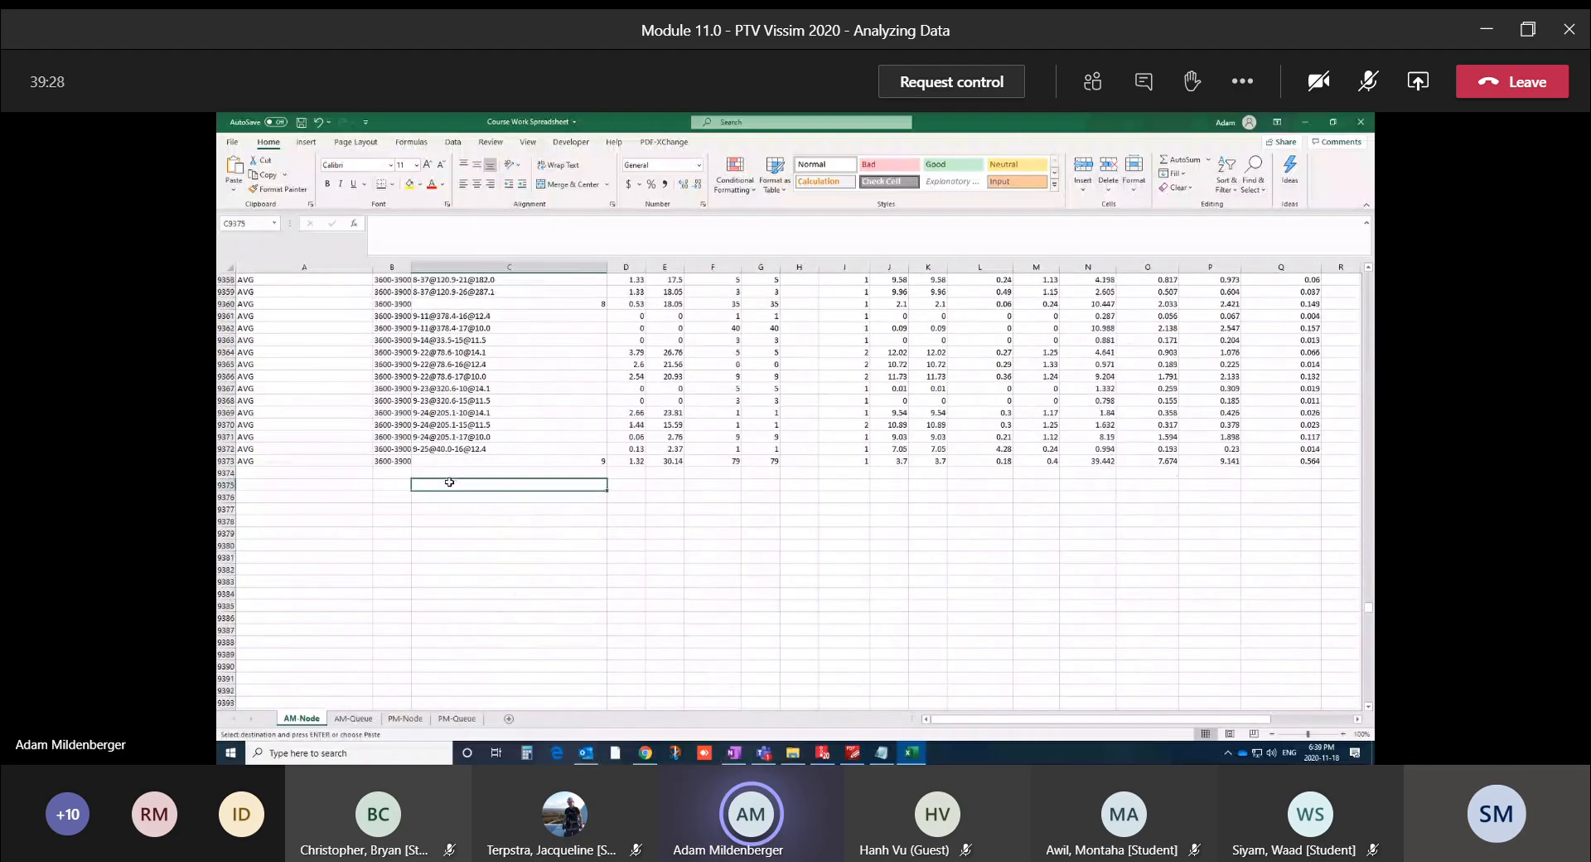
{"action": "key", "text": "ctrl+v"}
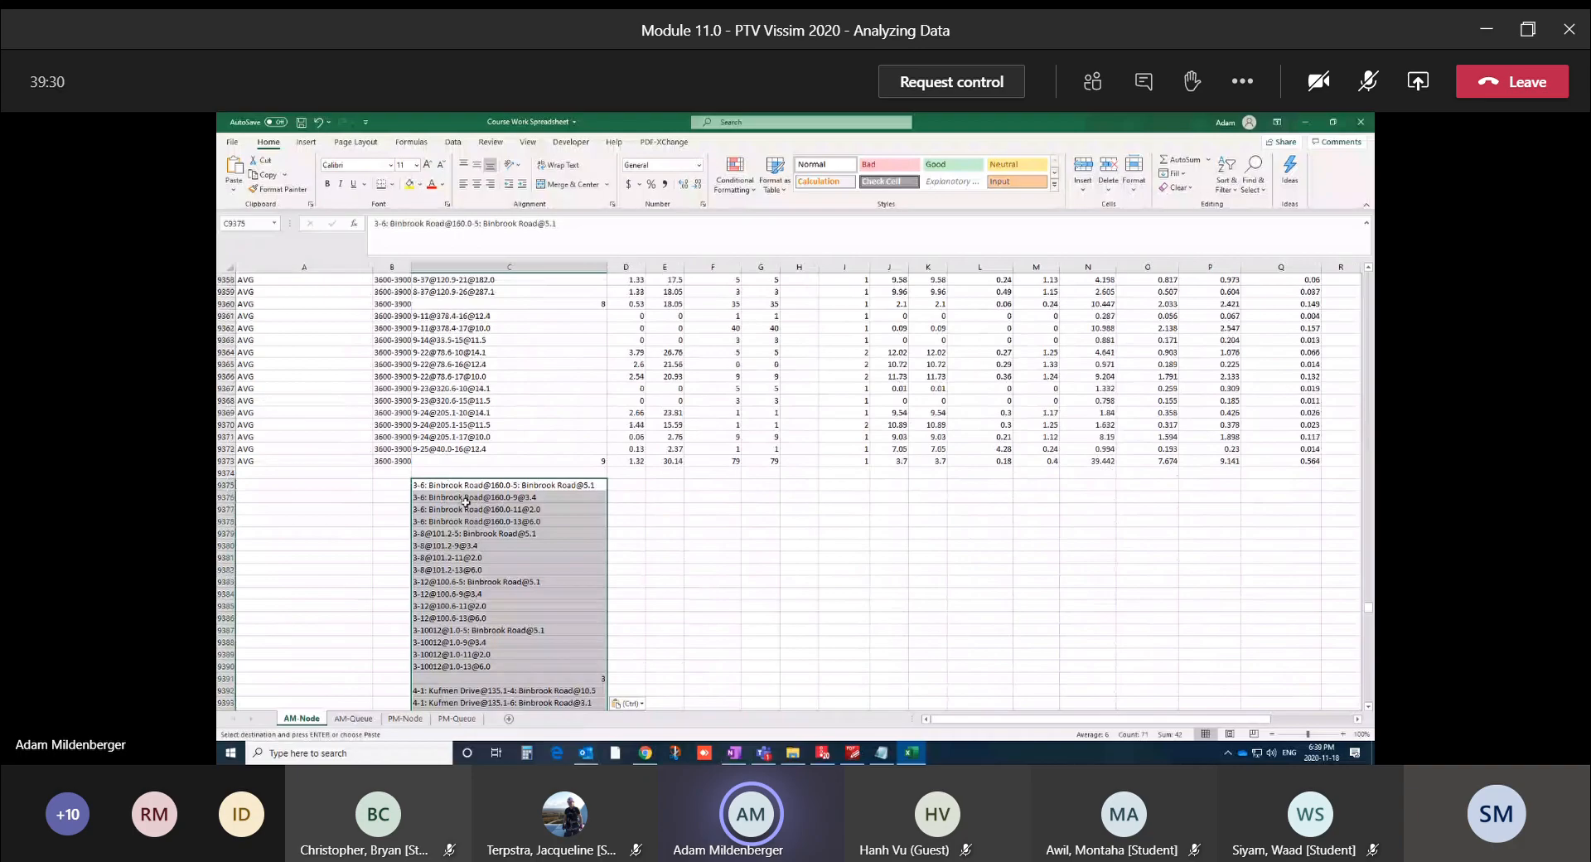
{"action": "key", "text": "ctrl+b"}
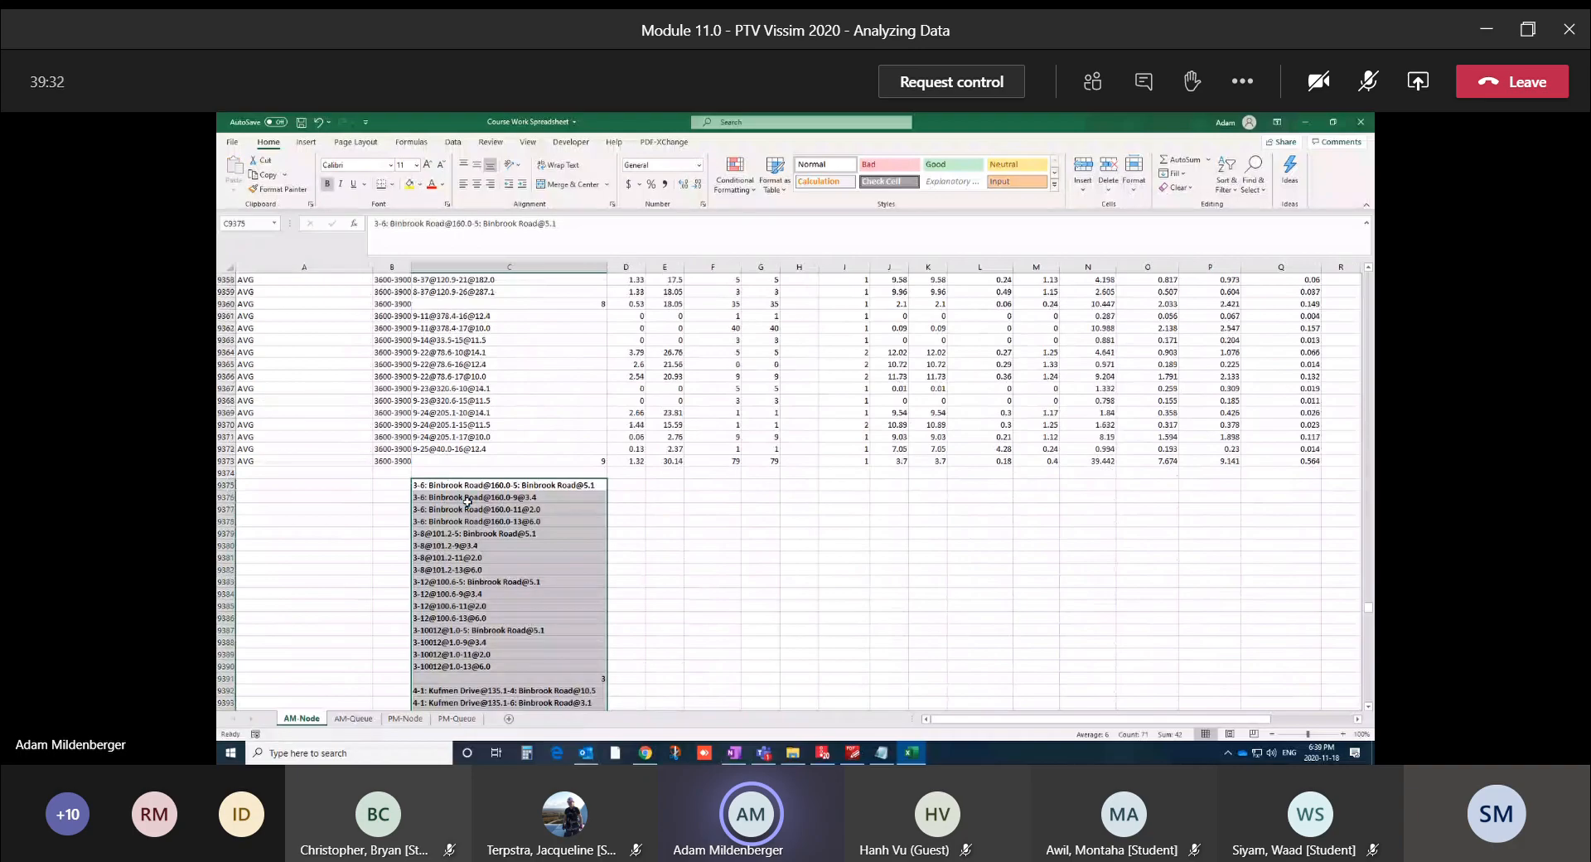
Look through the bold movement list and the empty cells beside it, from row 9375 through the node groups
{"action": "left_click", "coordinate": [381, 521]}
{"action": "scroll", "coordinate": [383, 518], "scroll_direction": "down", "scroll_amount": 5}
{"action": "scroll", "coordinate": [388, 512], "scroll_direction": "up", "scroll_amount": 4}
{"action": "scroll", "coordinate": [389, 511], "scroll_direction": "down", "scroll_amount": 5}
{"action": "scroll", "coordinate": [390, 511], "scroll_direction": "up", "scroll_amount": 6}
{"action": "left_click_drag", "start_coordinate": [614, 481], "coordinate": [639, 712]}
{"action": "left_click", "coordinate": [534, 532]}
{"action": "left_click", "coordinate": [630, 520]}
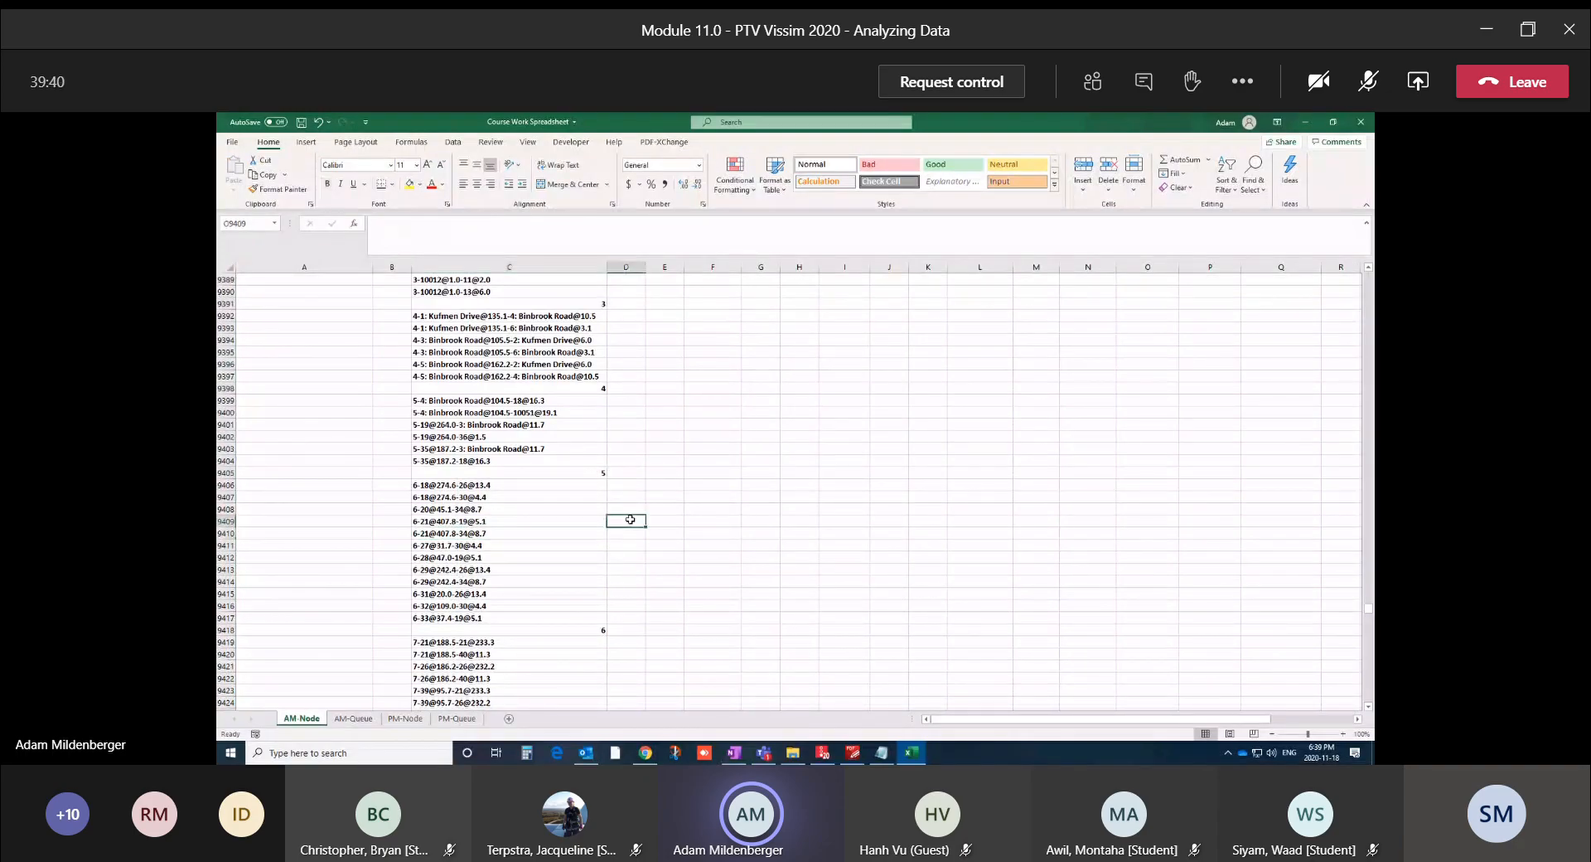
{"action": "scroll", "coordinate": [630, 521], "scroll_direction": "up", "scroll_amount": 15}
{"action": "scroll", "coordinate": [629, 520], "scroll_direction": "down", "scroll_amount": 10}
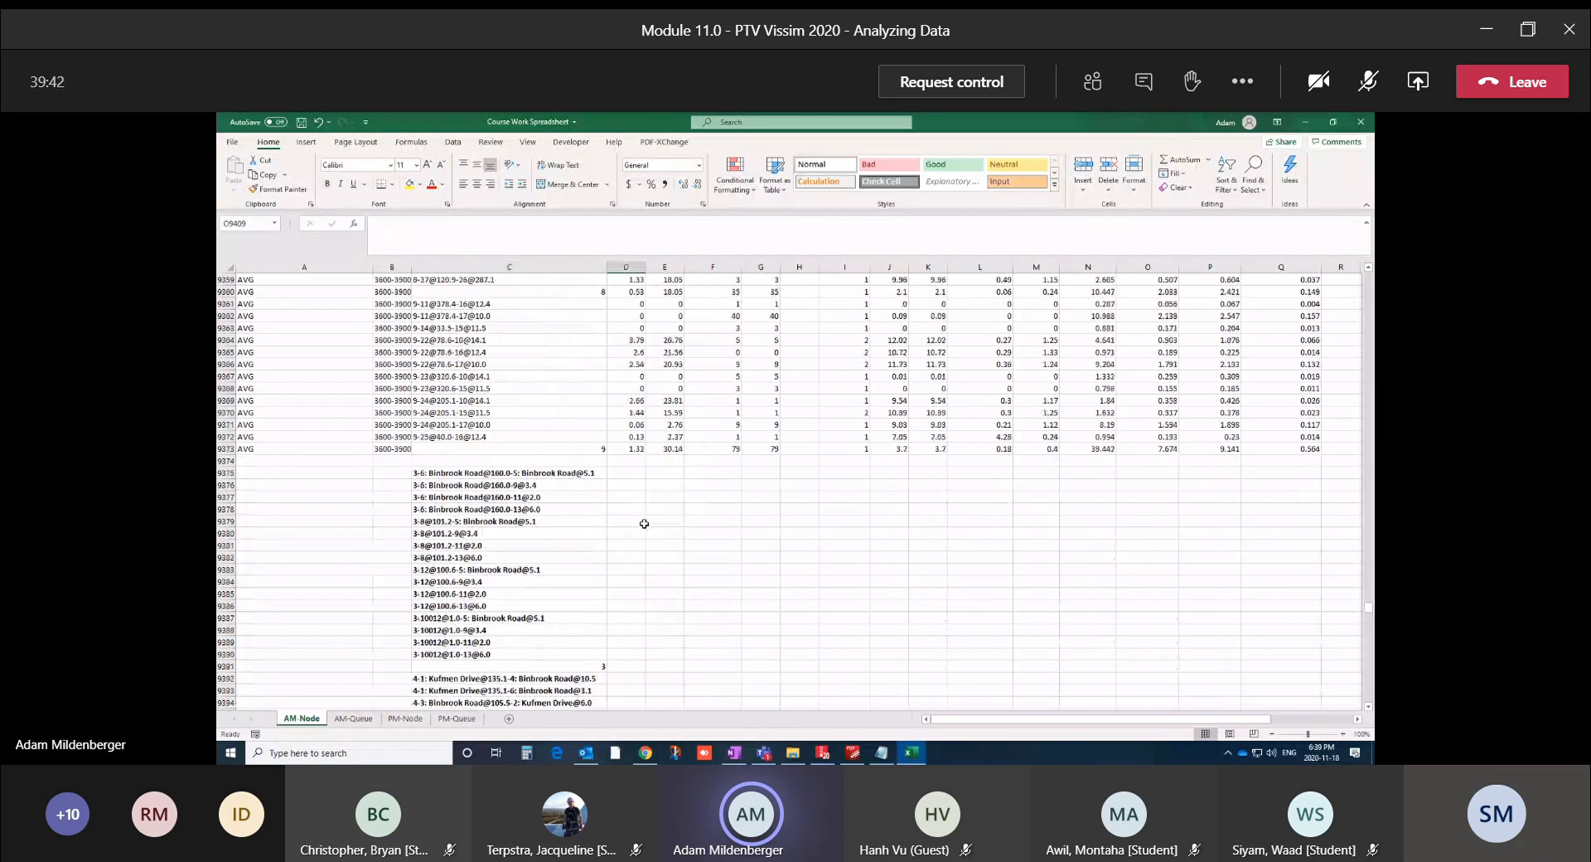
{"action": "scroll", "coordinate": [644, 524], "scroll_direction": "up", "scroll_amount": 5}
{"action": "scroll", "coordinate": [643, 523], "scroll_direction": "up", "scroll_amount": 1}
Label the first node group of the bold movement list as Roundabout in cell A9375
{"action": "left_click", "coordinate": [399, 470]}
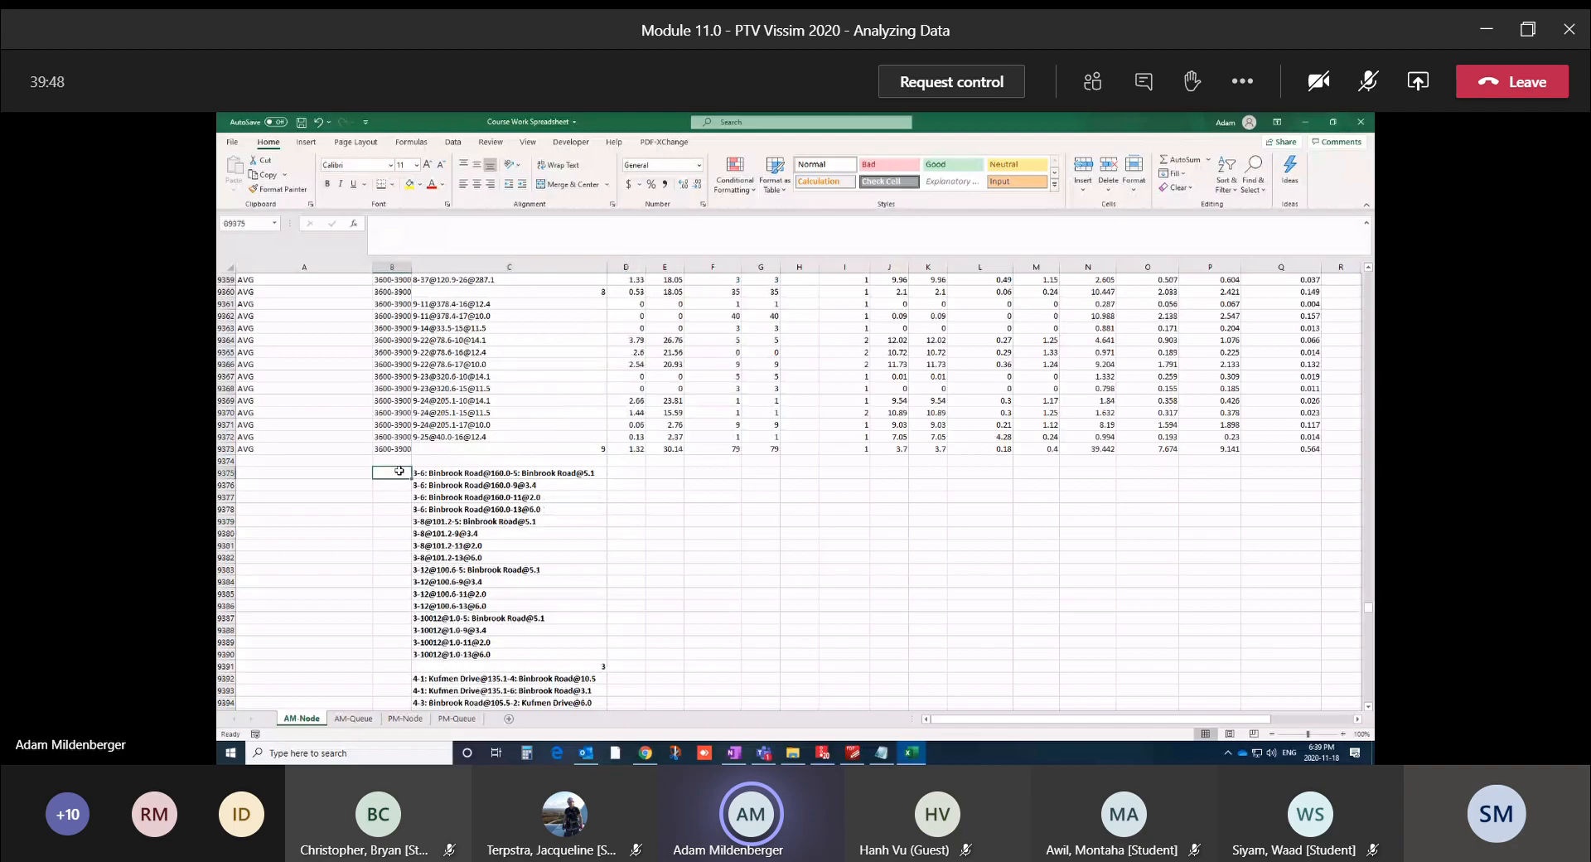
{"action": "key", "text": "Left"}
{"action": "left_click_drag", "start_coordinate": [417, 471], "coordinate": [427, 655]}
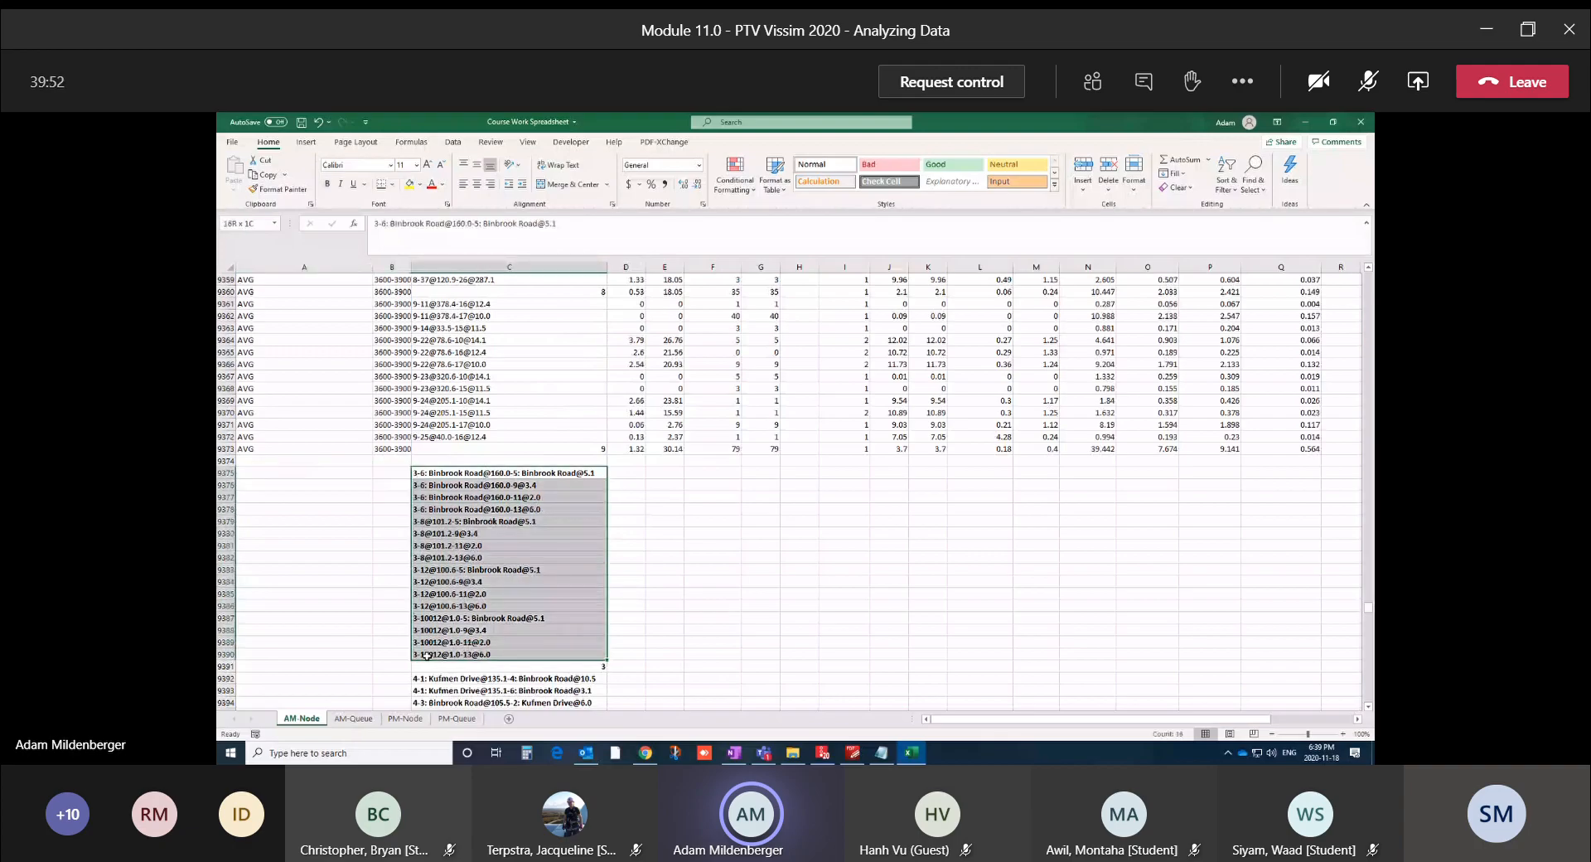
{"action": "left_click", "coordinate": [306, 473]}
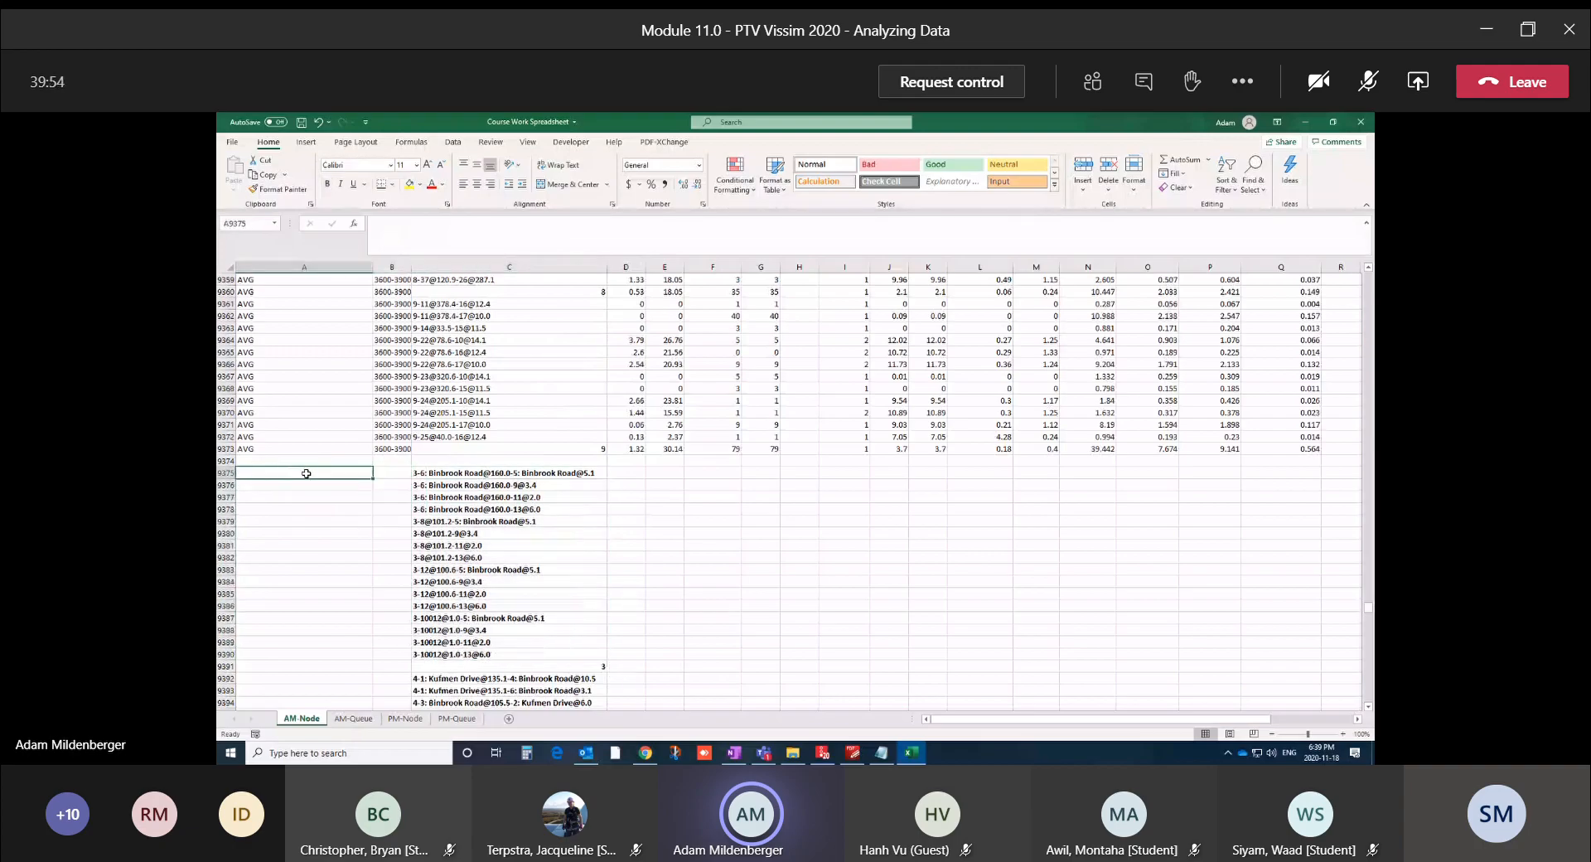
{"action": "type", "text": "Roundaboiuyt"}
{"action": "key", "text": "BackSpace"}
{"action": "key", "text": "BackSpace"}
{"action": "key", "text": "BackSpace"}
{"action": "type", "text": "ut"}
{"action": "key", "text": "Return"}
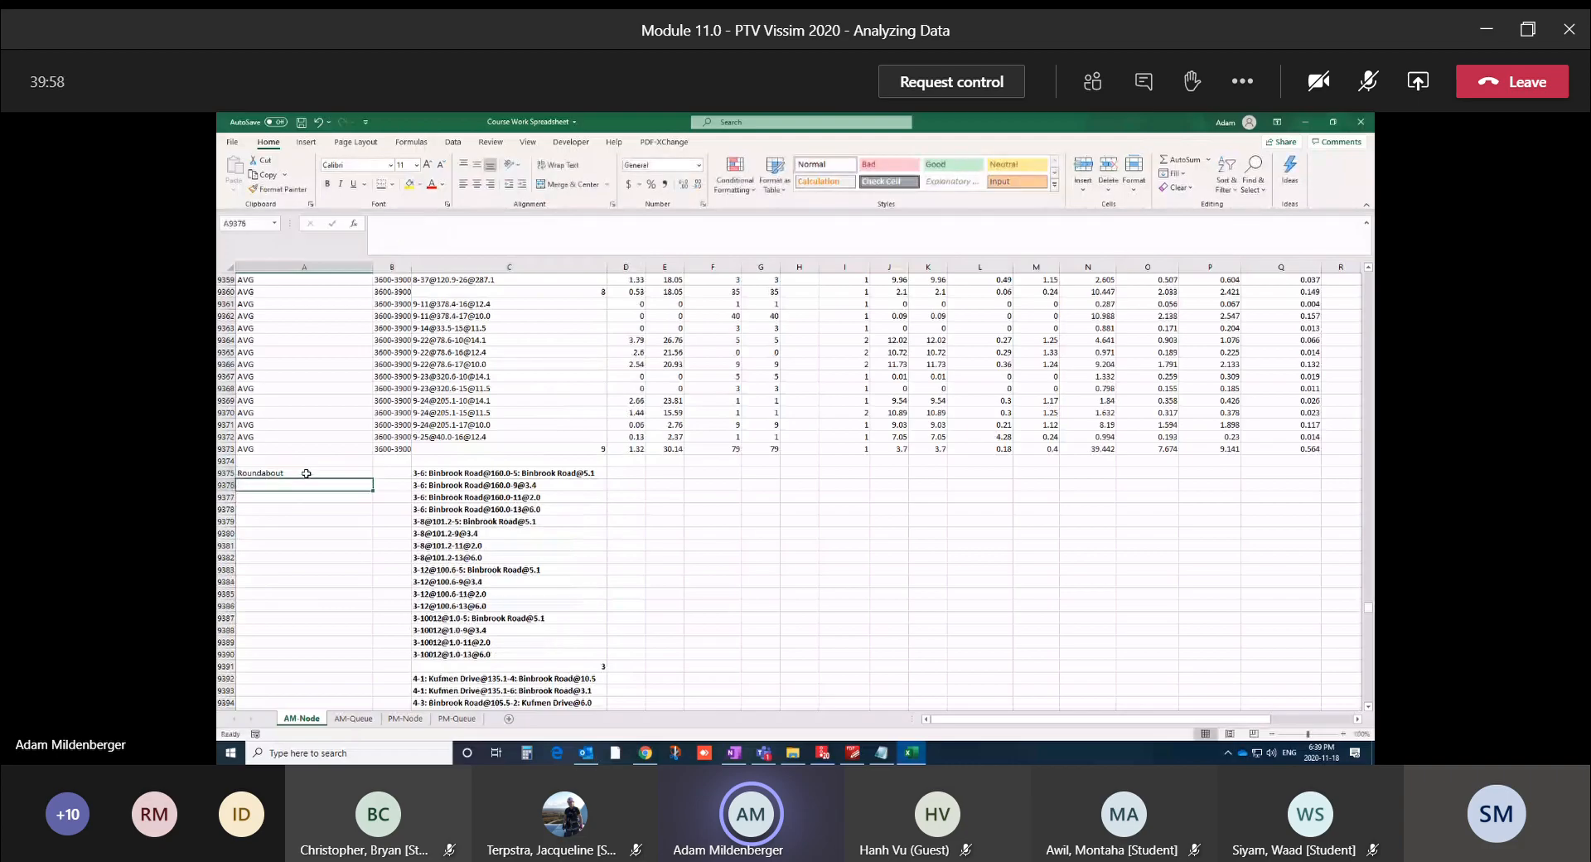
Label the second node group as "Street A at Street B" in cell A9392
{"action": "left_click", "coordinate": [425, 676]}
{"action": "scroll", "coordinate": [425, 676], "scroll_direction": "down", "scroll_amount": 5}
{"action": "left_click", "coordinate": [340, 496]}
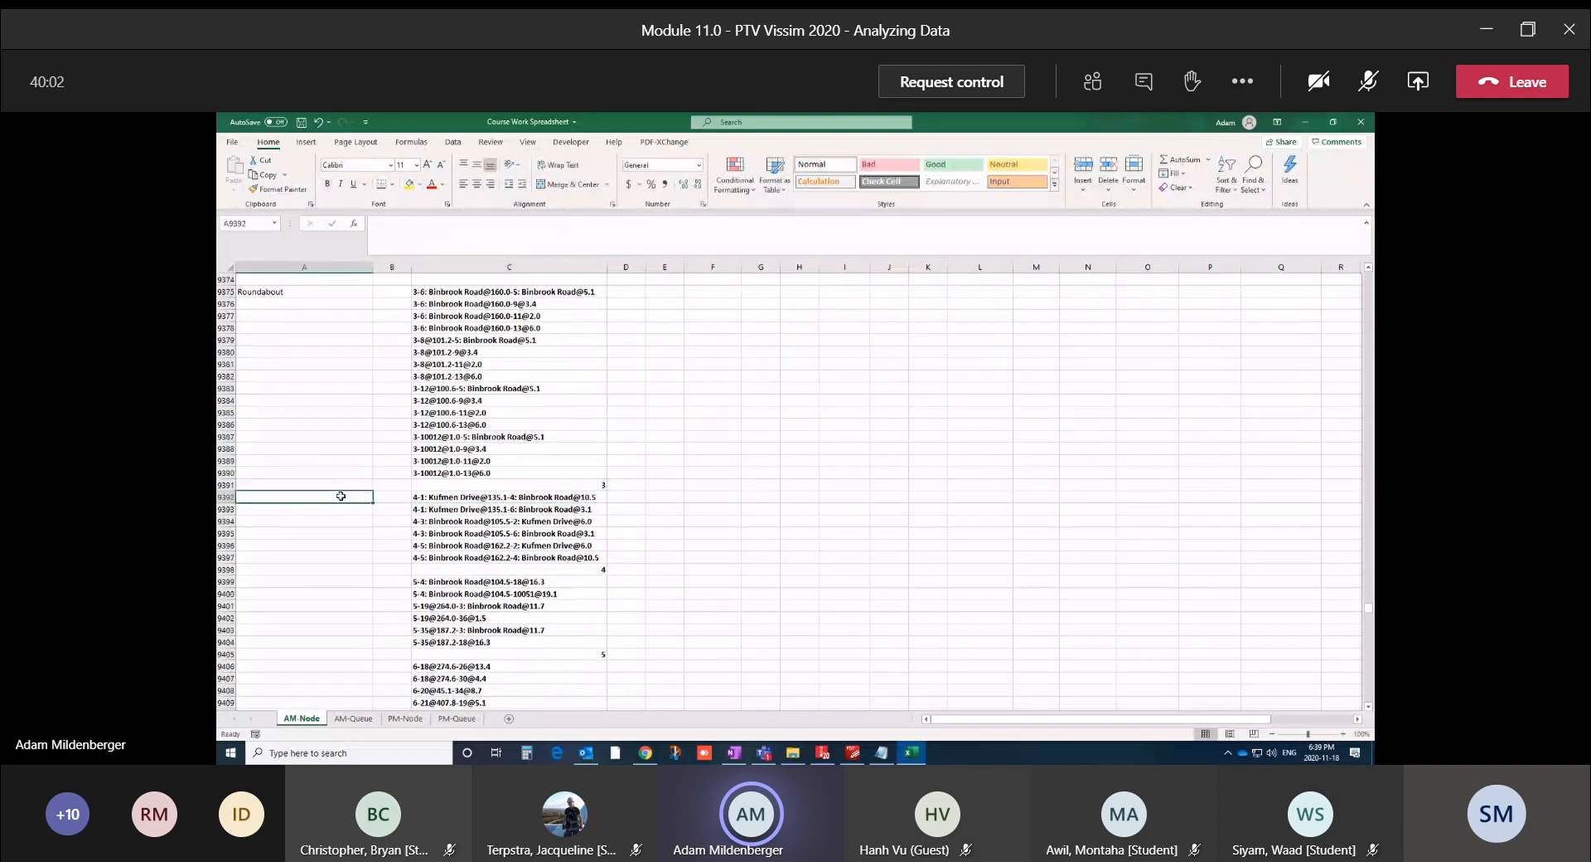
{"action": "type", "text": "Street A at Street B"}
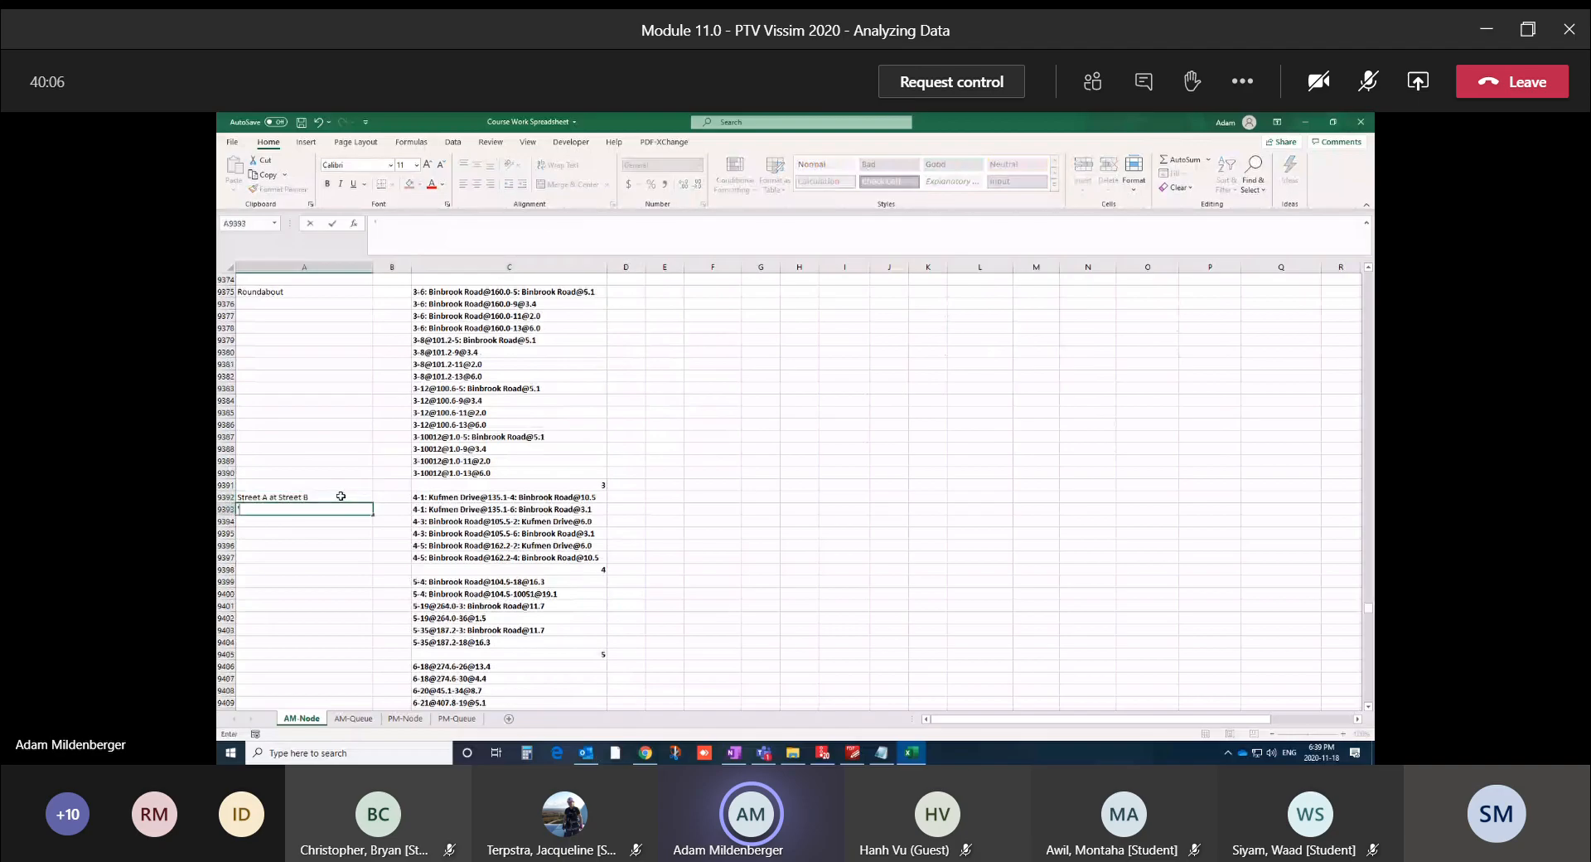
{"action": "left_click", "coordinate": [317, 509]}
Enter the example movement codes EBR, EBT, EBL, NBT and SBR beside the first five Roundabout movements, cells B9375 to B9379
{"action": "scroll", "coordinate": [317, 510], "scroll_direction": "up", "scroll_amount": 5}
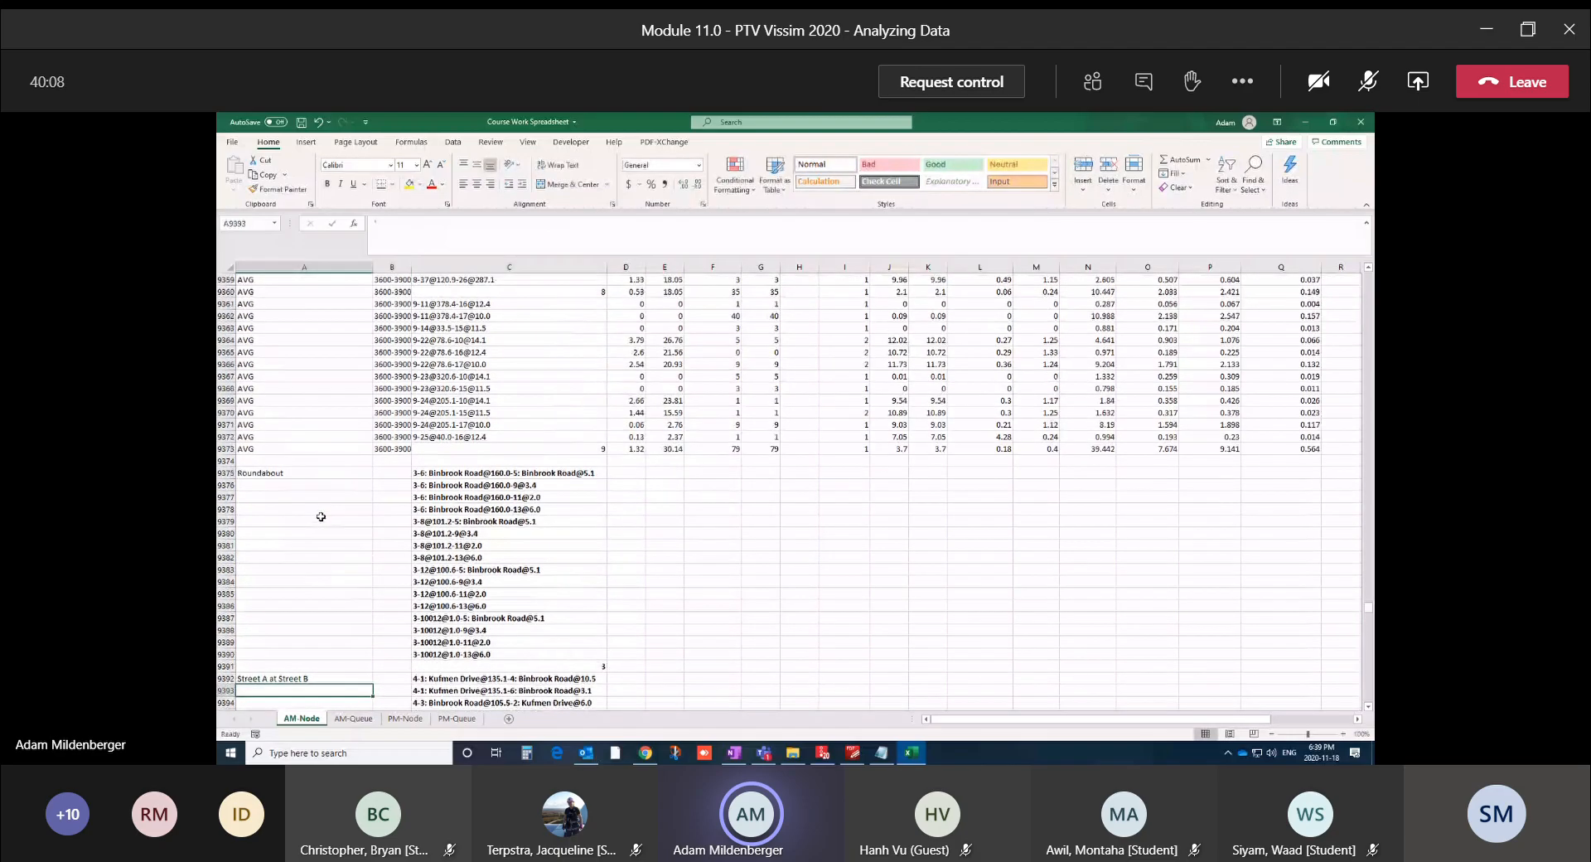
{"action": "left_click", "coordinate": [378, 473]}
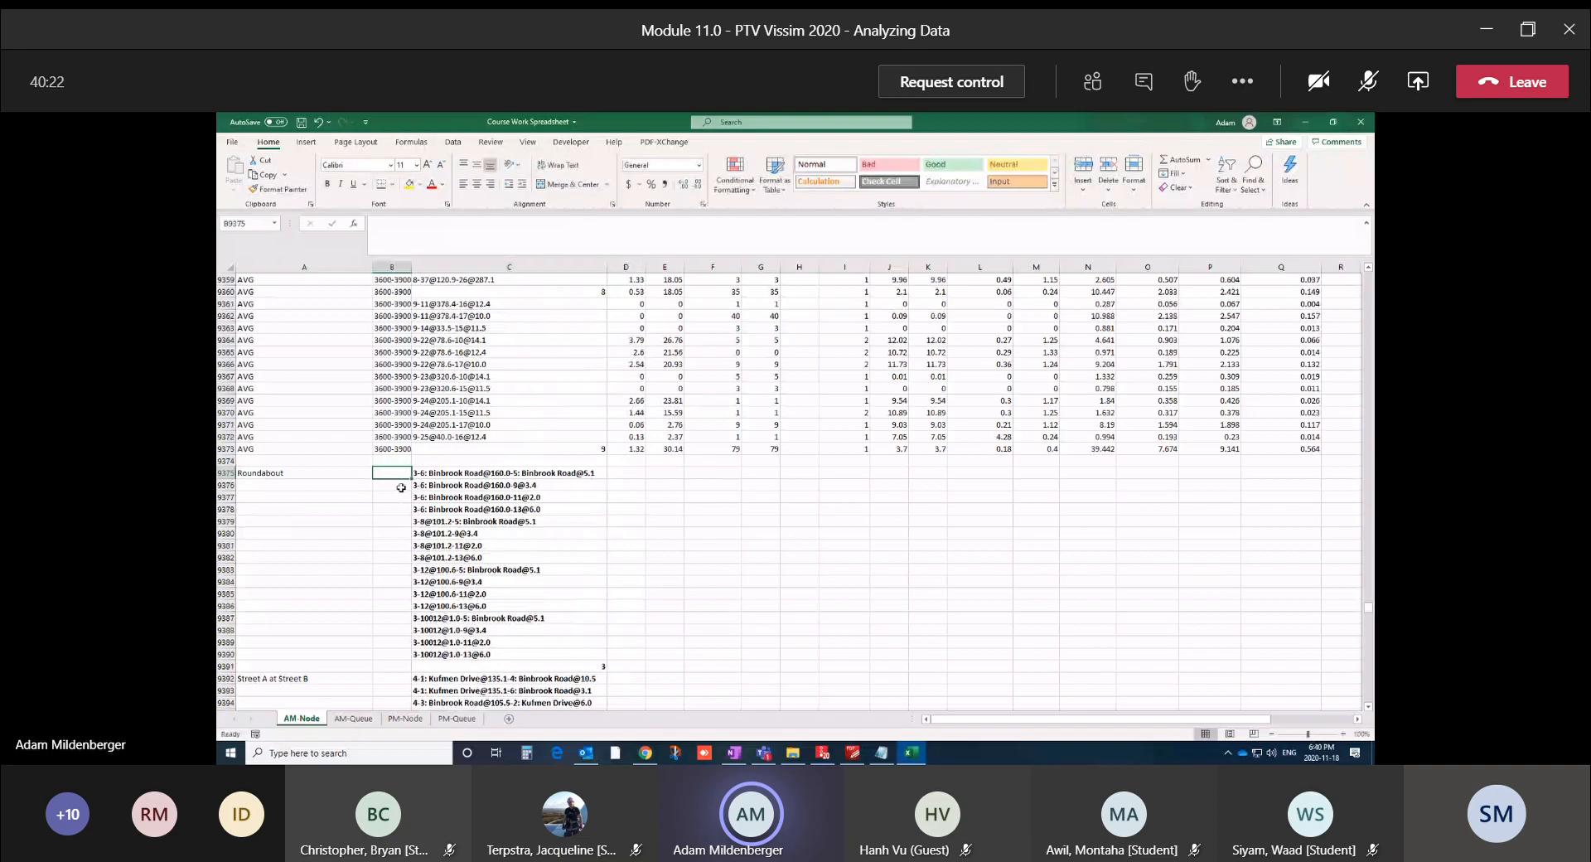
{"action": "type", "text": "EBR"}
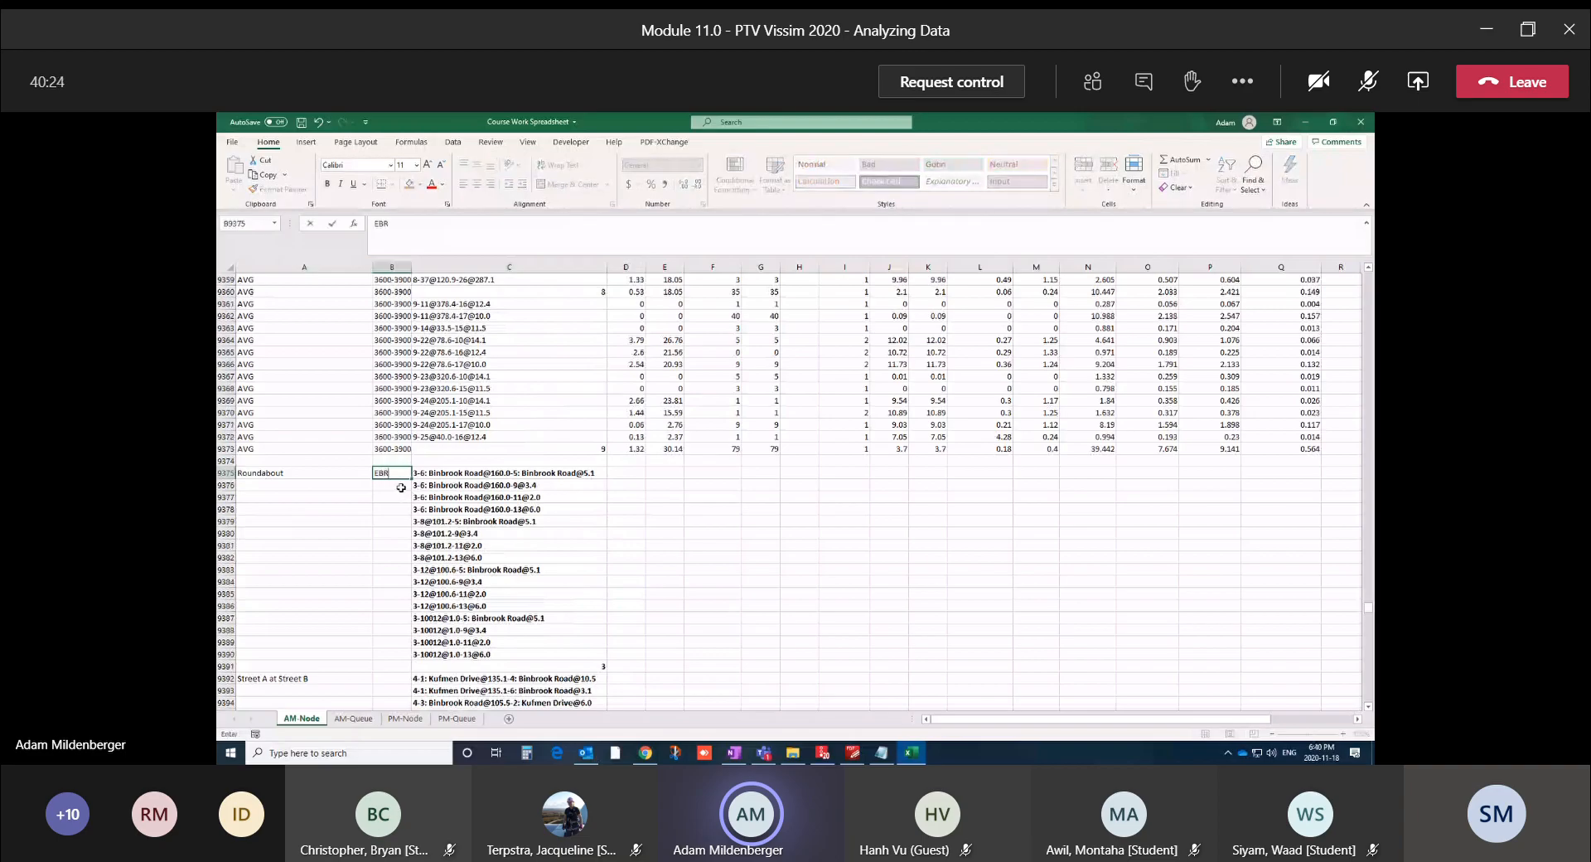
{"action": "key", "text": "Return"}
{"action": "type", "text": "EBT"}
{"action": "key", "text": "Return"}
{"action": "type", "text": "EBL"}
{"action": "key", "text": "Return"}
{"action": "type", "text": "NBT"}
{"action": "key", "text": "Return"}
{"action": "type", "text": "SBR"}
{"action": "key", "text": "Return"}
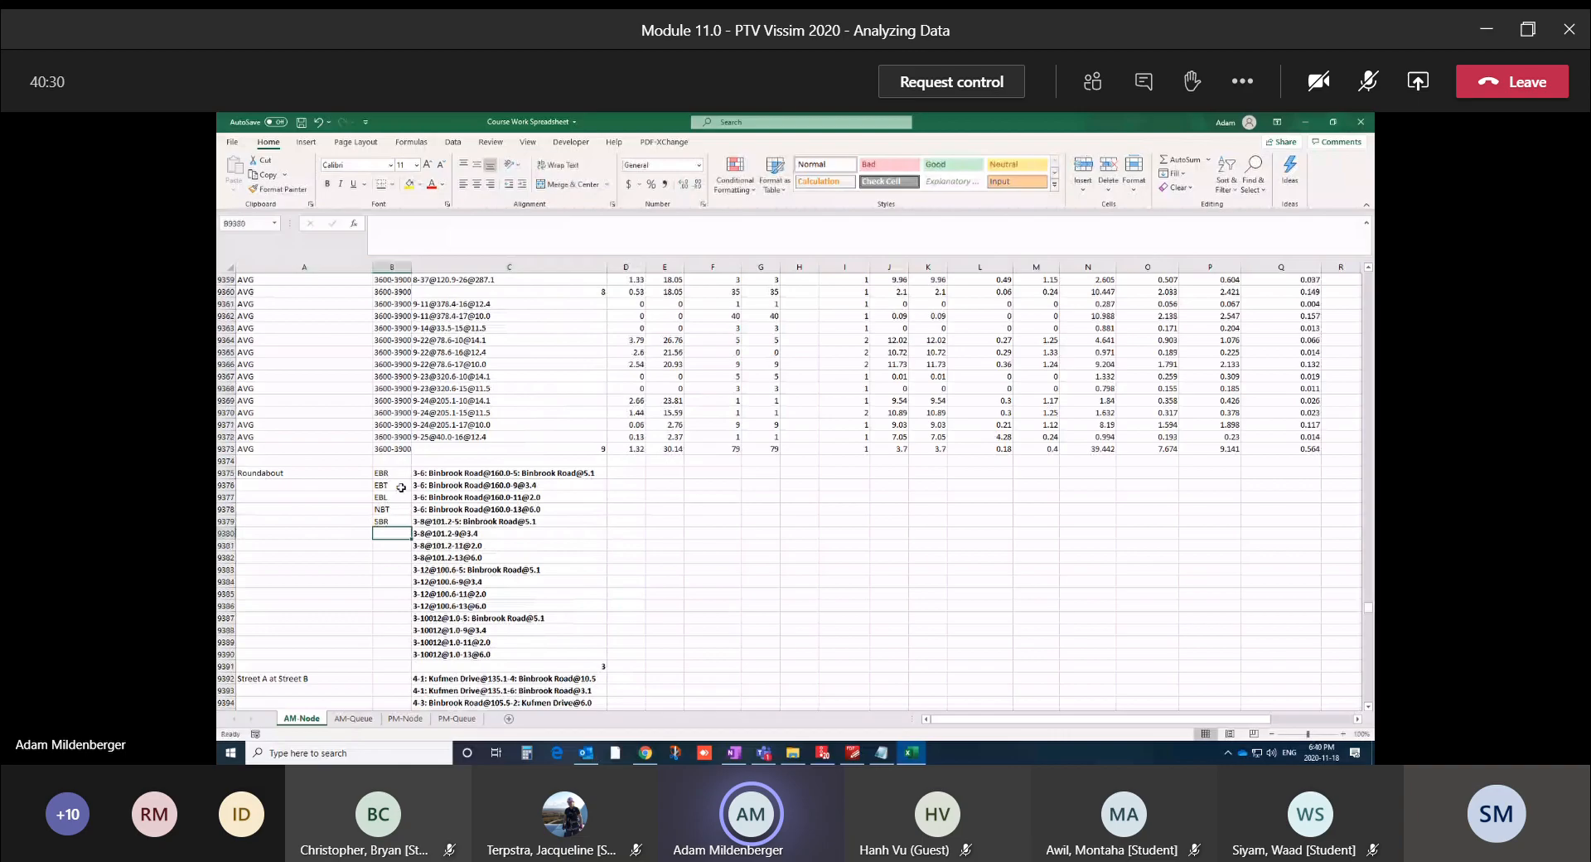
Clear the example movement codes from cells B9375 to B9379
{"action": "key", "text": "Up"}
{"action": "key", "text": "shift+Up"}
{"action": "key", "text": "shift+Up"}
{"action": "key", "text": "shift+Up"}
{"action": "key", "text": "shift+Up"}
{"action": "key", "text": "Delete"}
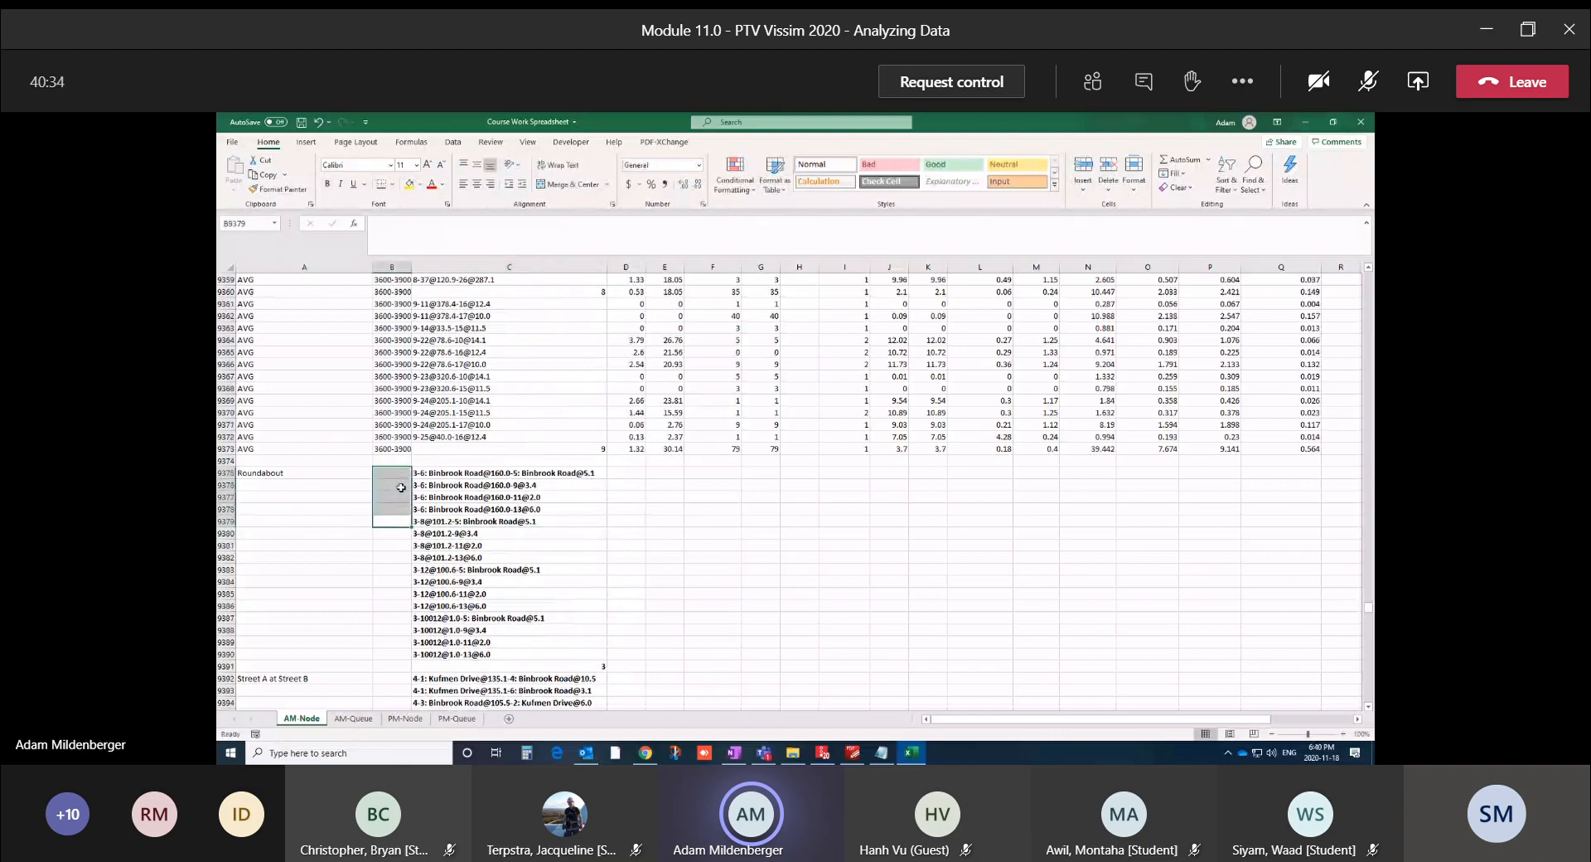
{"action": "key", "text": "Down"}
{"action": "key", "text": "Down"}
{"action": "key", "text": "Down"}
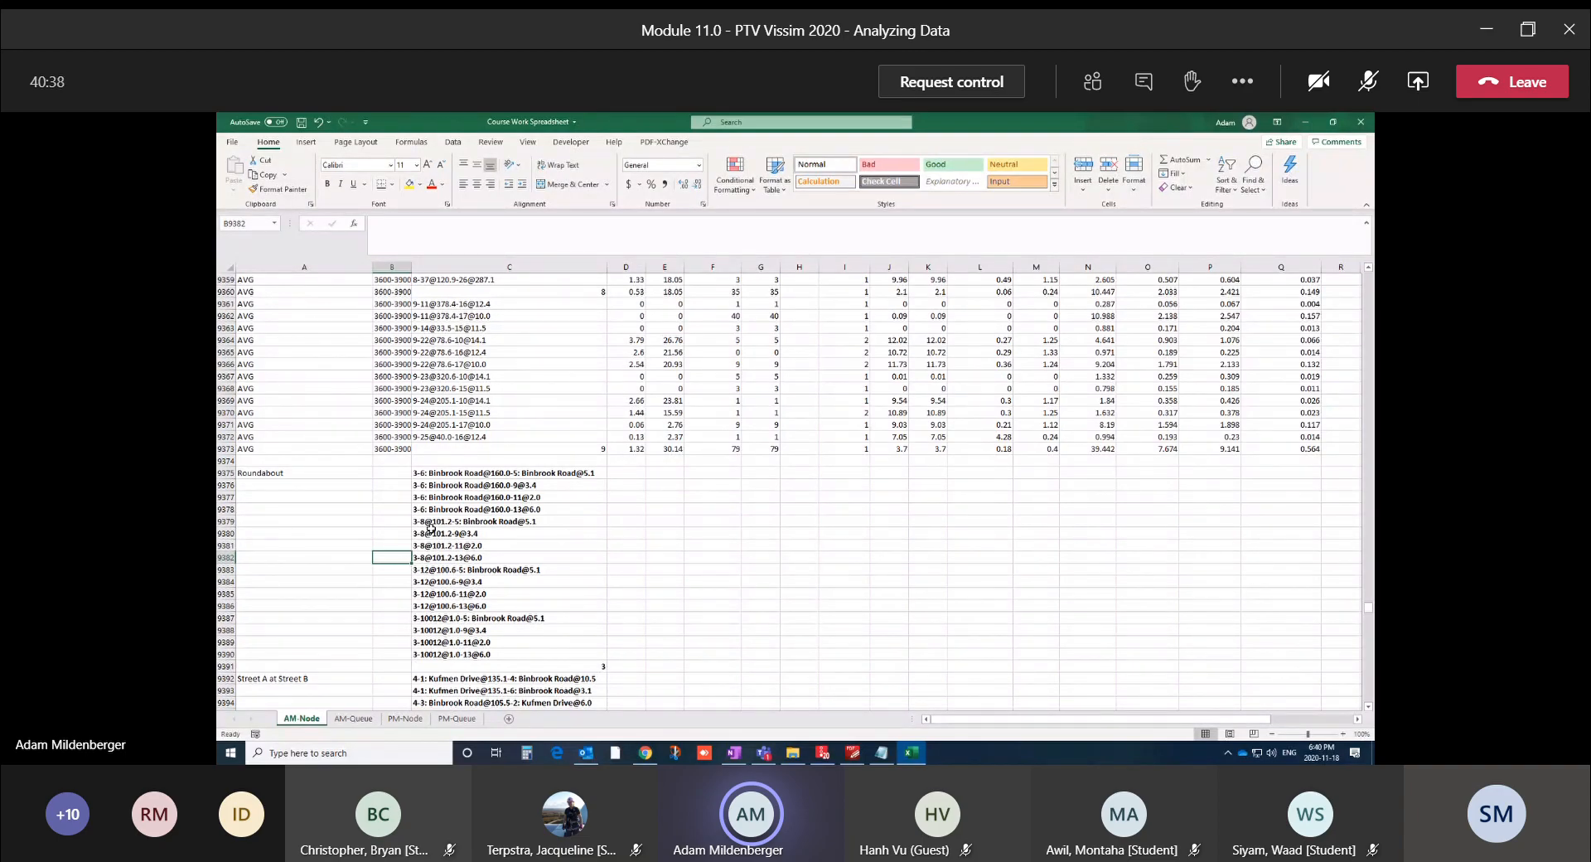
{"action": "left_click_drag", "start_coordinate": [399, 473], "coordinate": [399, 655]}
{"action": "left_click", "coordinate": [440, 584]}
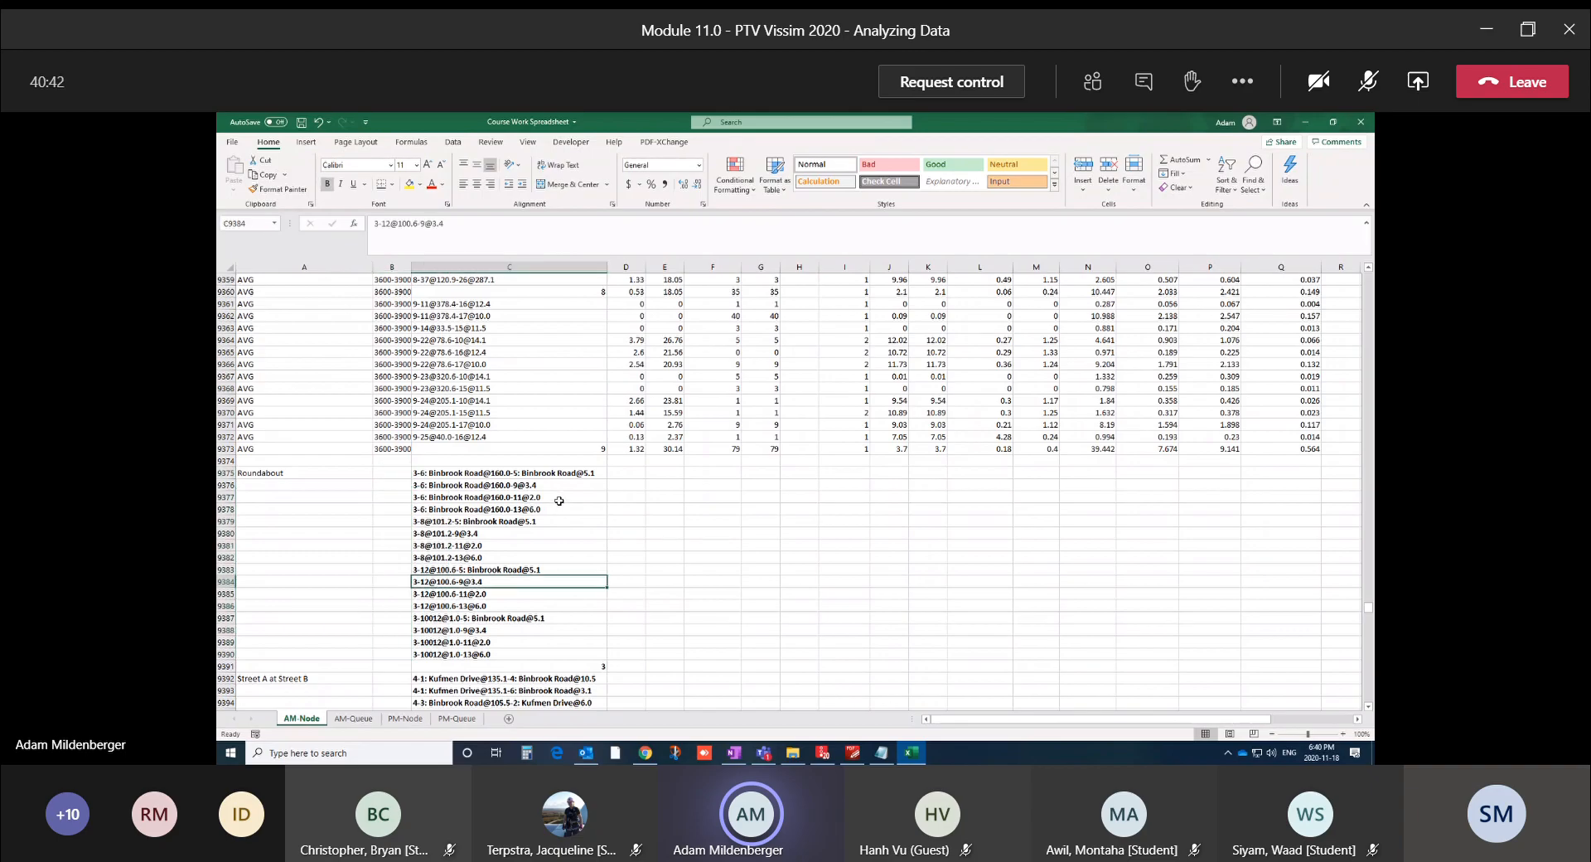
{"action": "left_click_drag", "start_coordinate": [546, 474], "coordinate": [521, 631]}
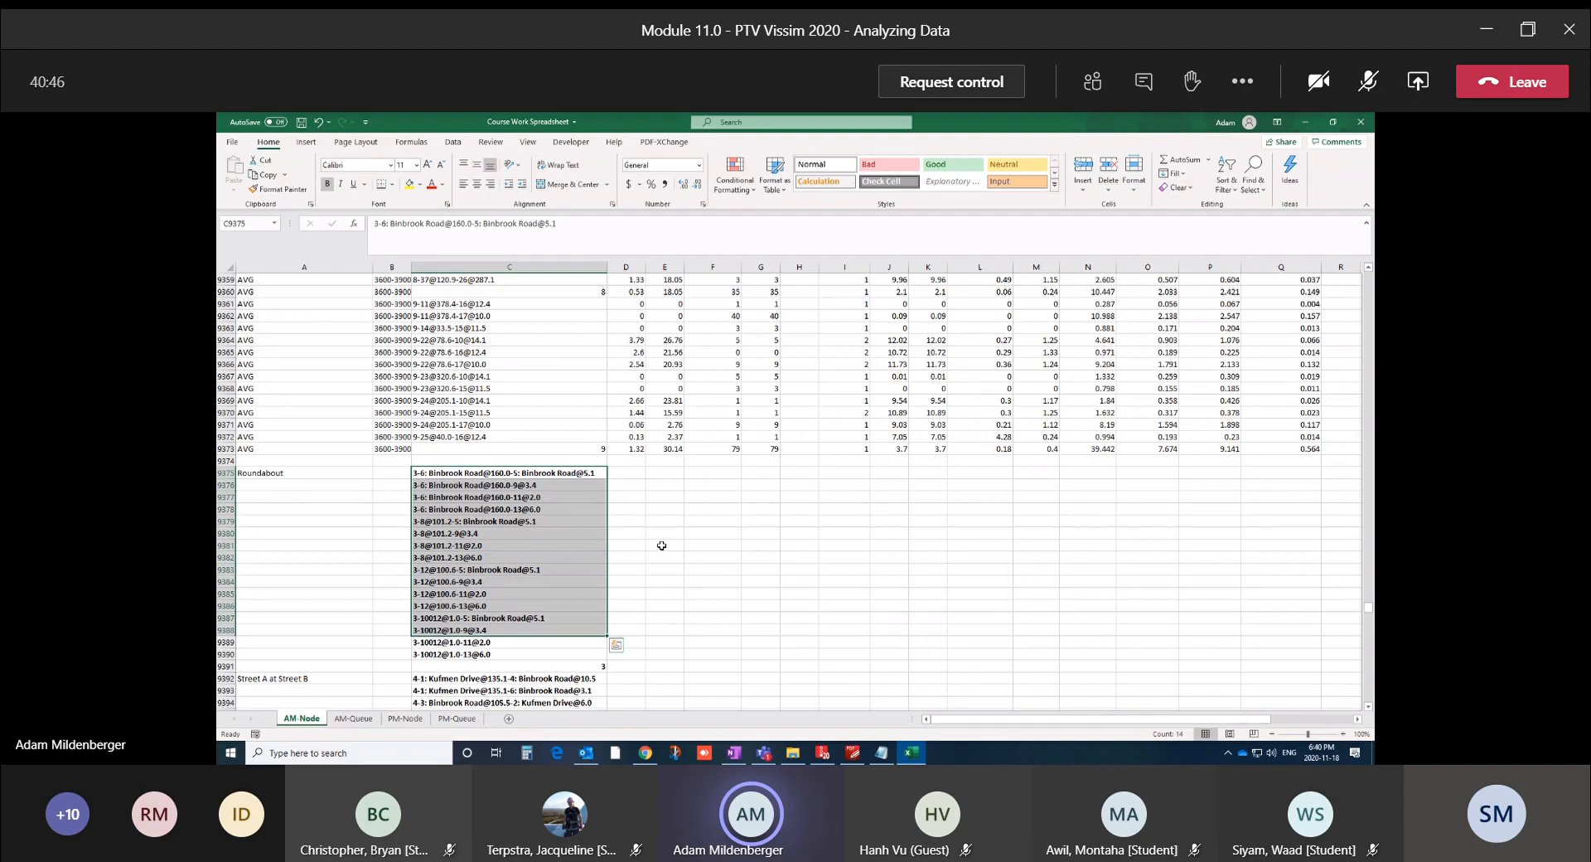
{"action": "left_click", "coordinate": [661, 546]}
Hide the individual simulation run rows, 2 to 8521, so the AVG rows directly follow the headings
{"action": "scroll", "coordinate": [589, 511], "scroll_direction": "up", "scroll_amount": 20}
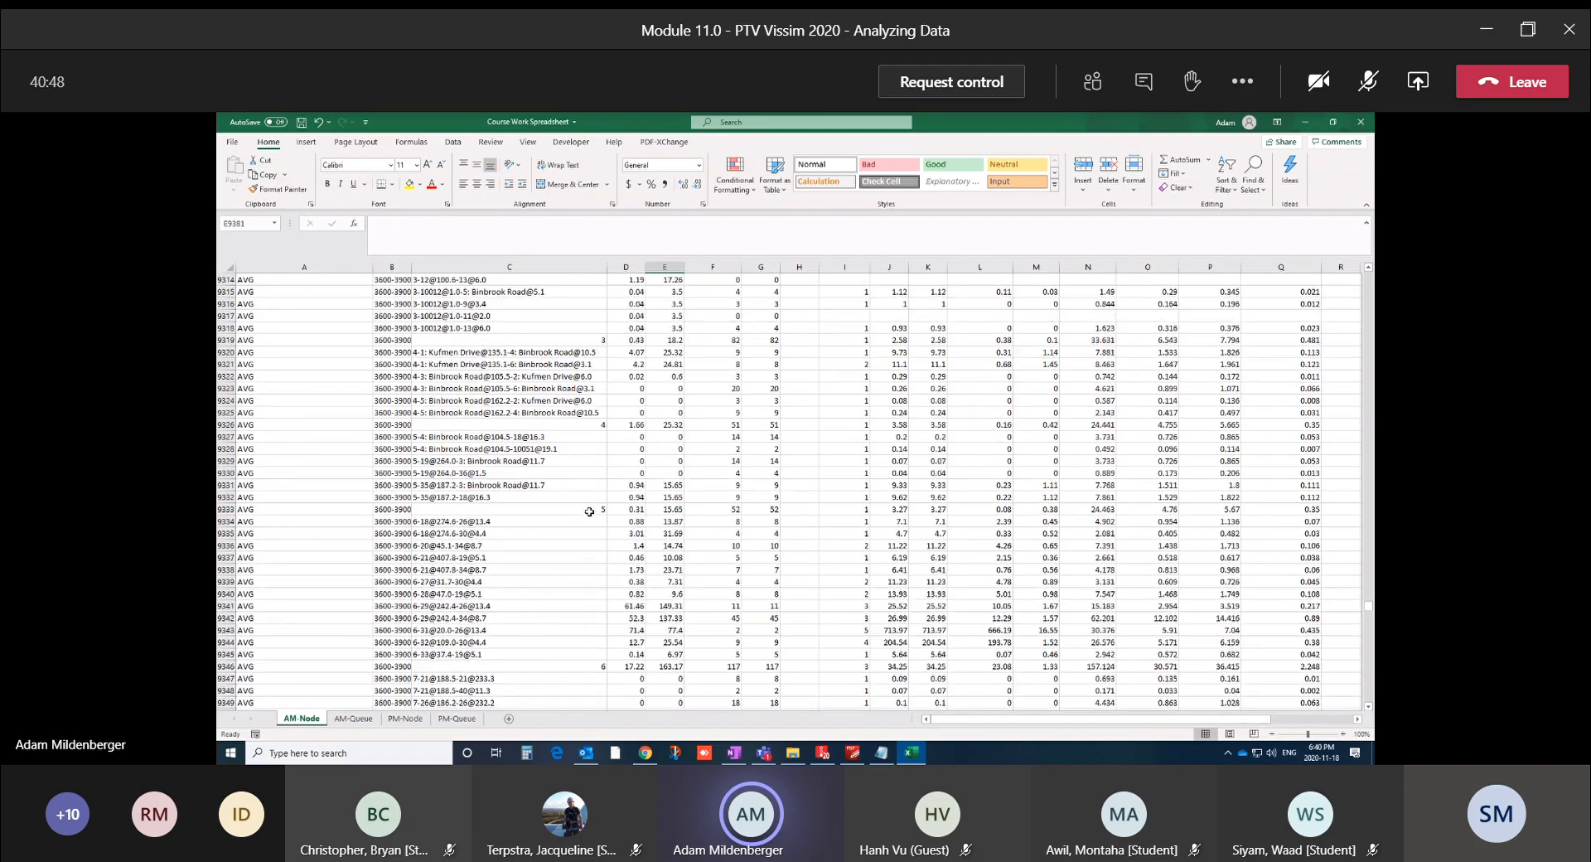
{"action": "left_click_drag", "start_coordinate": [1367, 606], "coordinate": [1368, 278]}
{"action": "left_click_drag", "start_coordinate": [223, 291], "coordinate": [219, 530]}
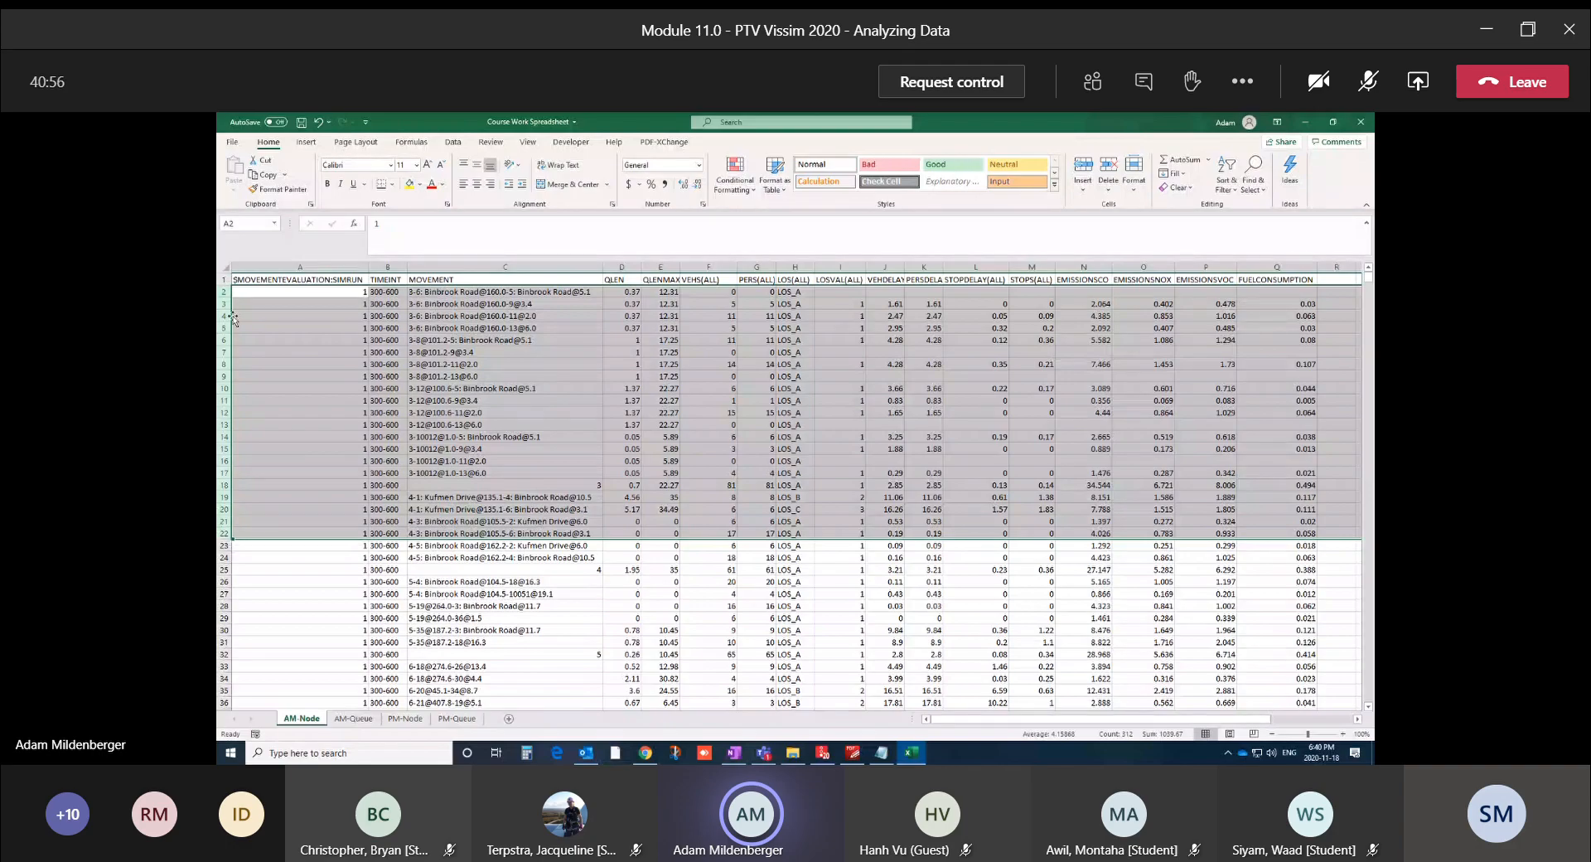
{"action": "left_click_drag", "start_coordinate": [222, 292], "coordinate": [219, 558]}
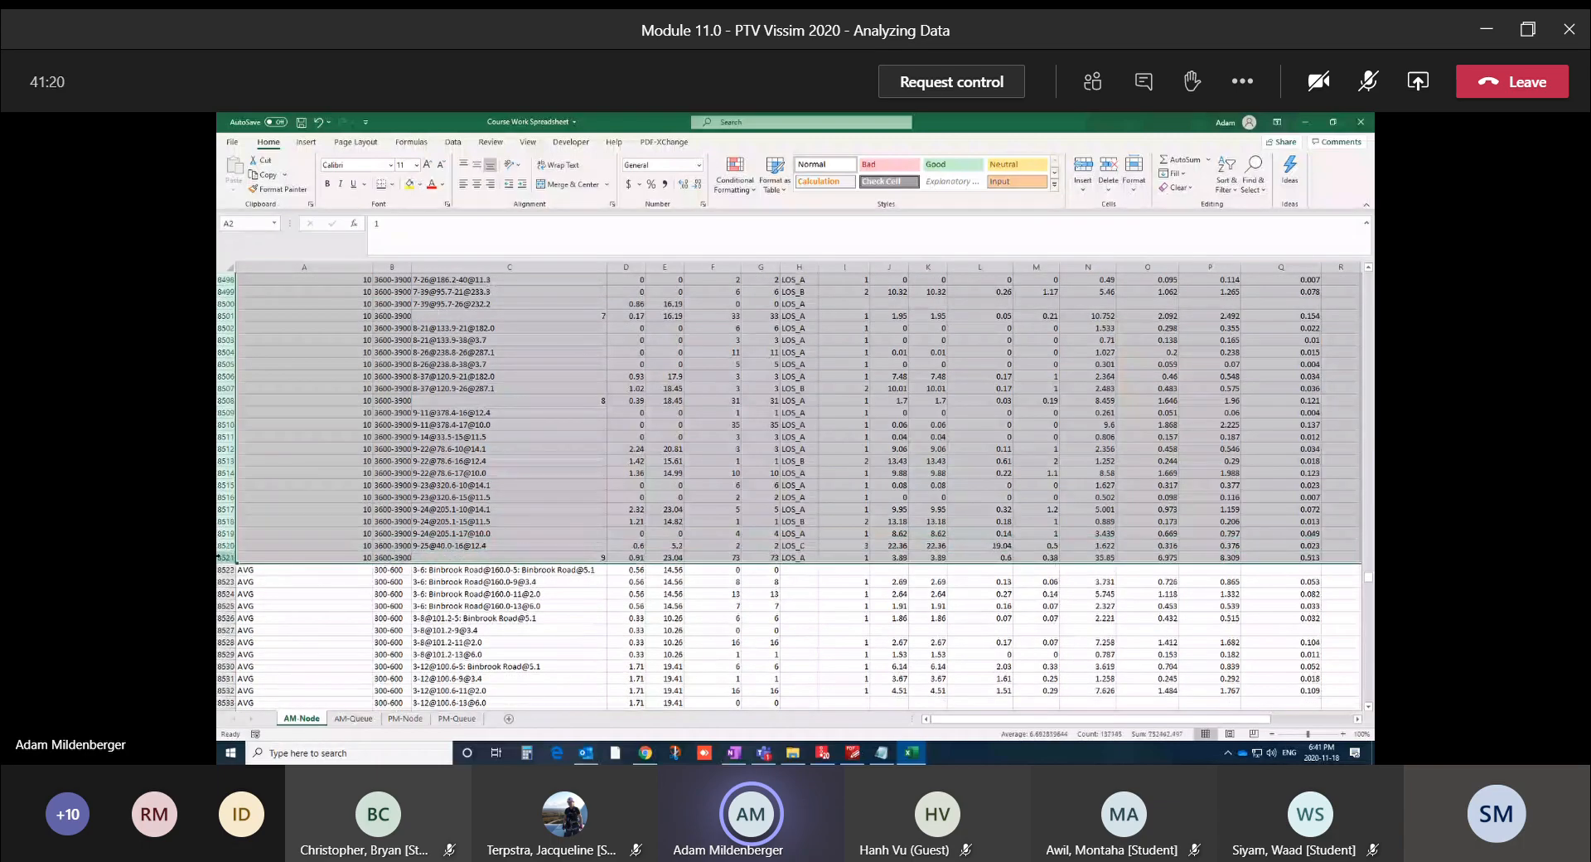
{"action": "right_click", "coordinate": [220, 558]}
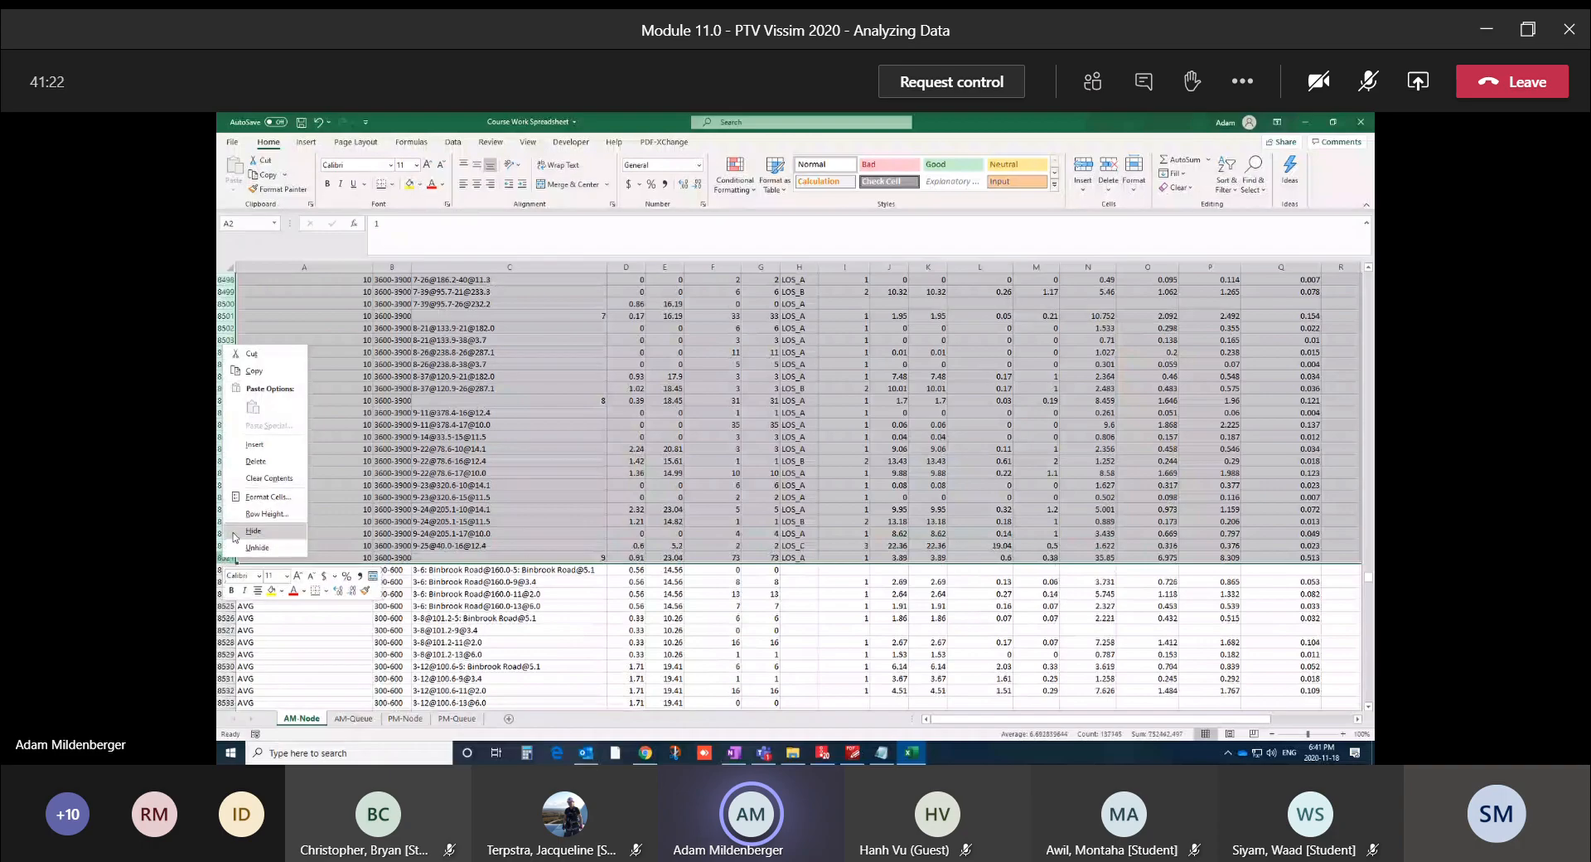
{"action": "left_click", "coordinate": [253, 530]}
{"action": "left_click", "coordinate": [326, 475]}
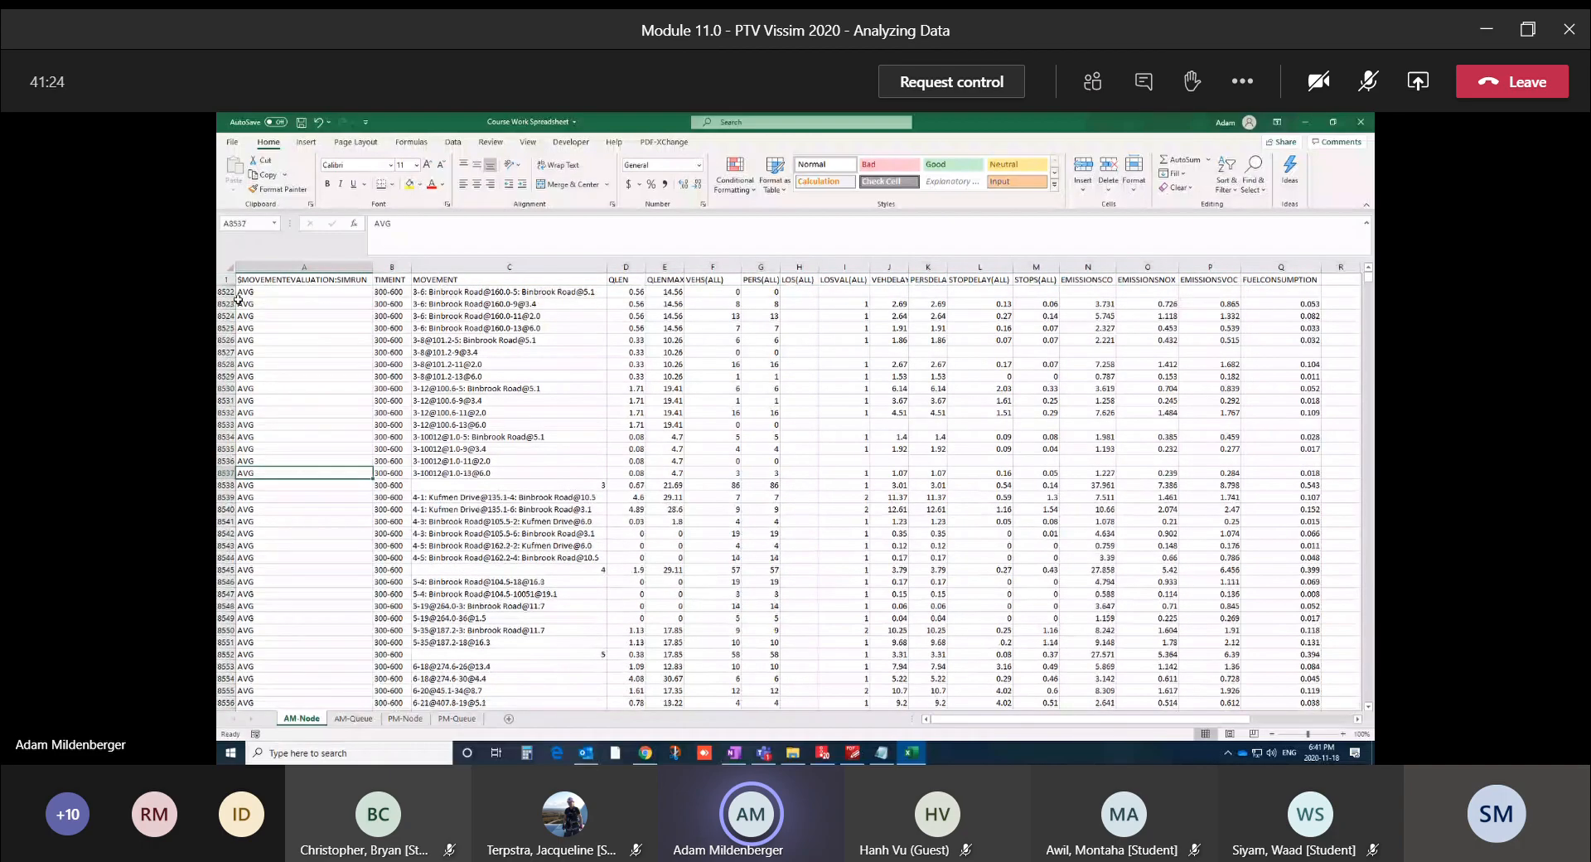
{"action": "left_click_drag", "start_coordinate": [277, 293], "coordinate": [323, 540]}
{"action": "left_click", "coordinate": [403, 537]}
{"action": "left_click", "coordinate": [535, 546]}
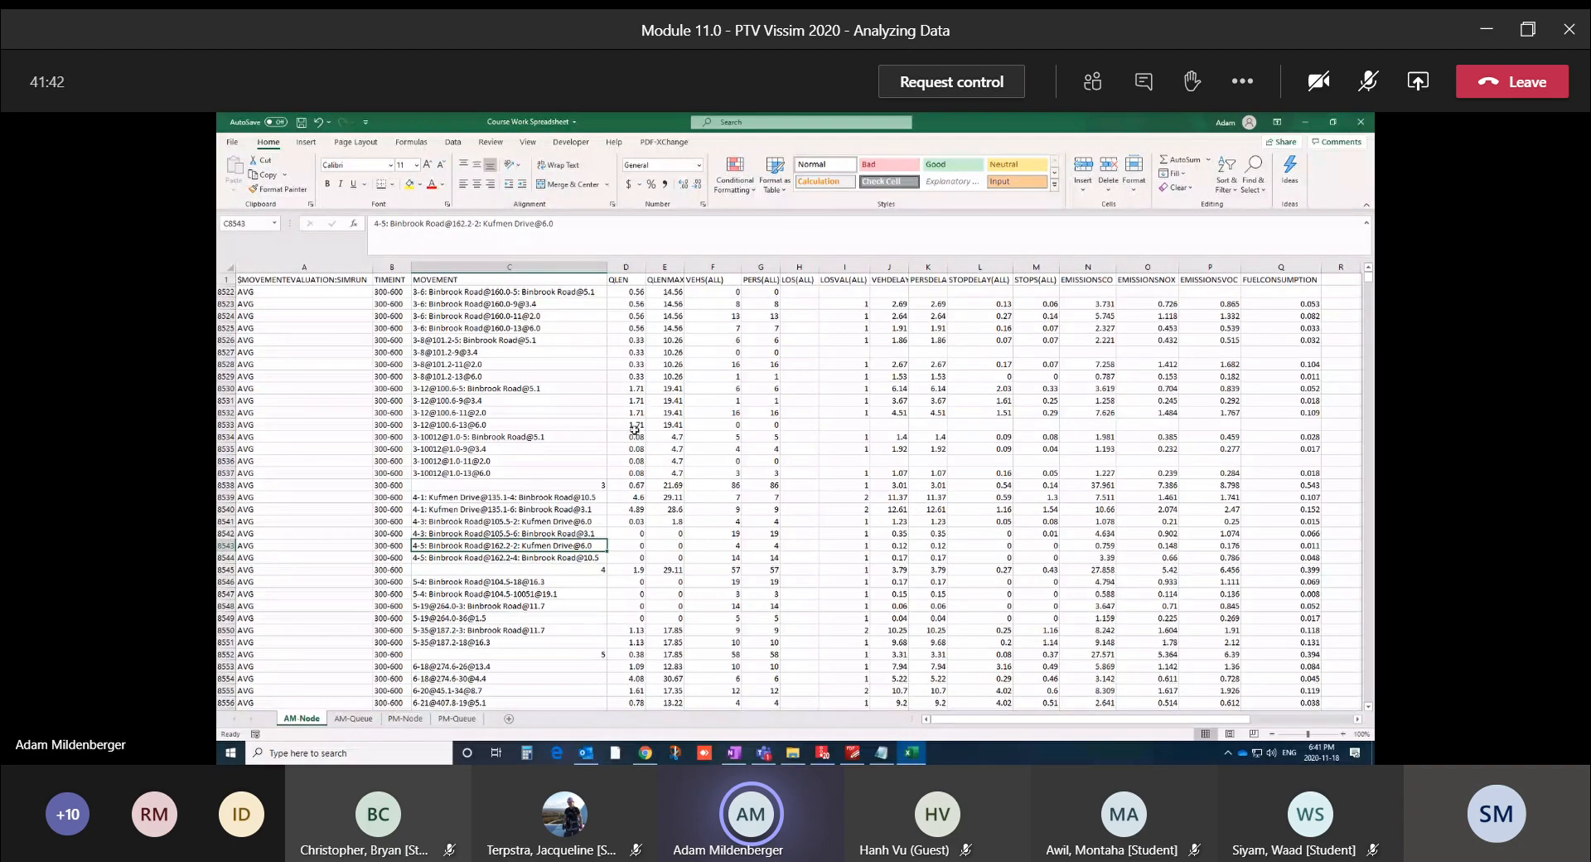
{"action": "scroll", "coordinate": [634, 430], "scroll_direction": "down", "scroll_amount": 20}
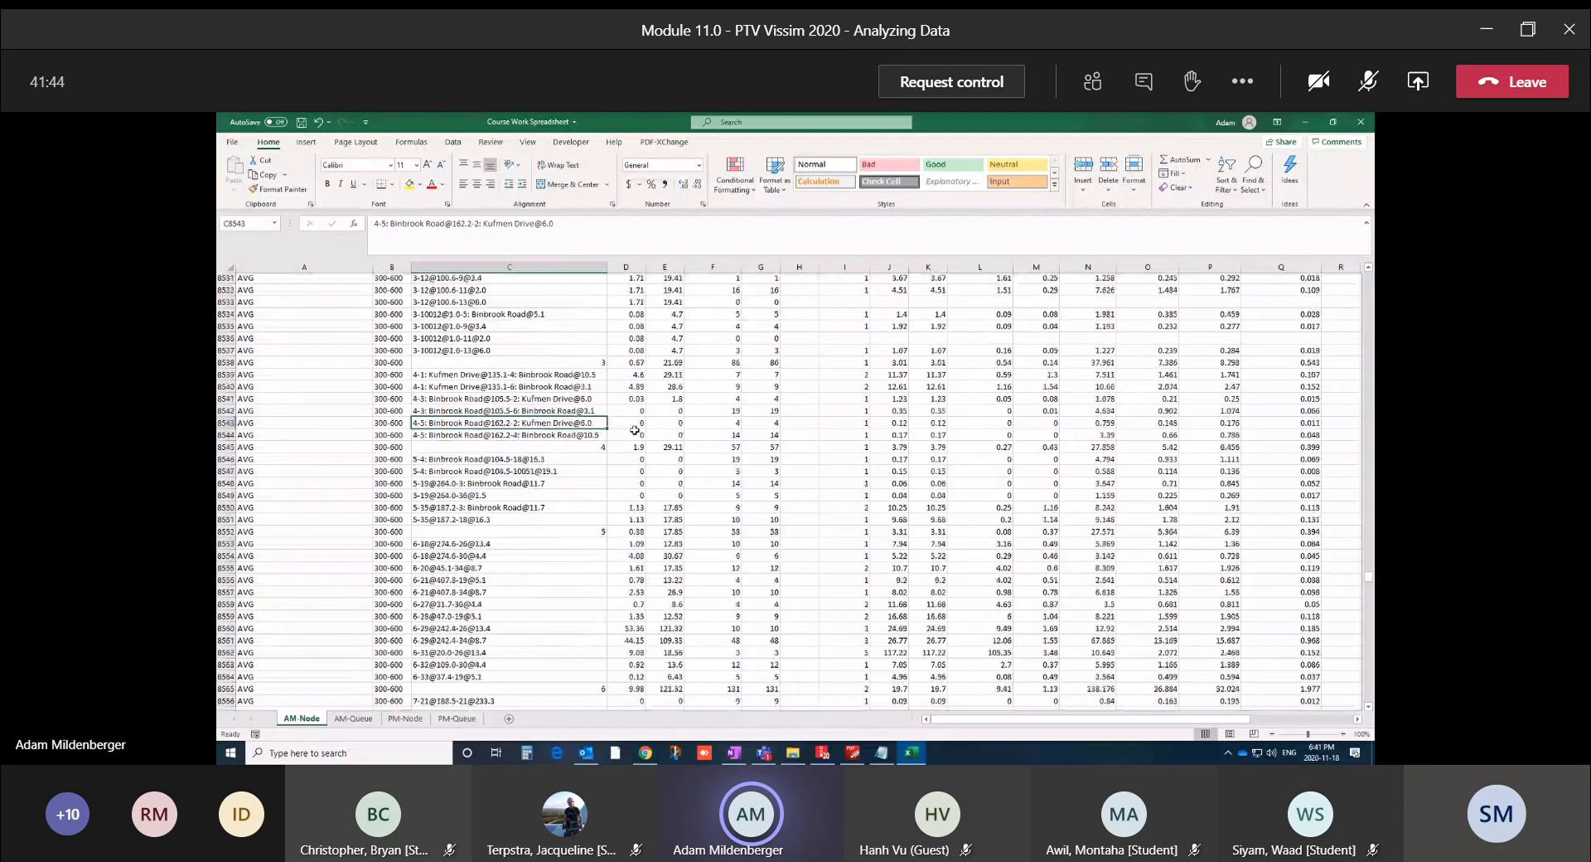
{"action": "scroll", "coordinate": [634, 430], "scroll_direction": "up", "scroll_amount": 20}
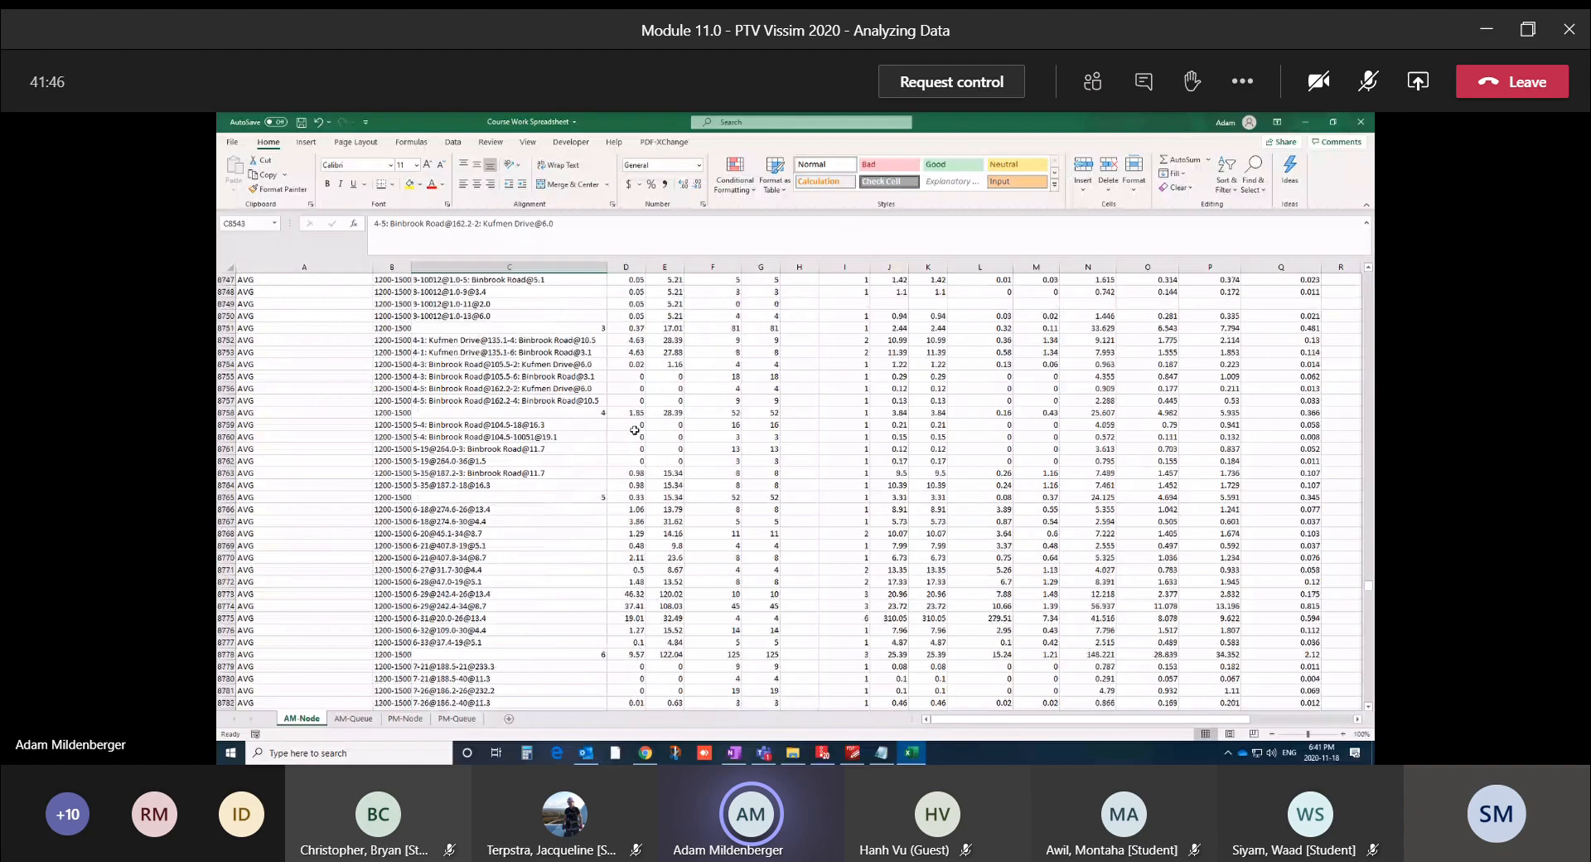
Widen column J to fit its VEHDELAY(ALL) heading and fill the whole column with yellow
{"action": "left_click", "coordinate": [889, 281]}
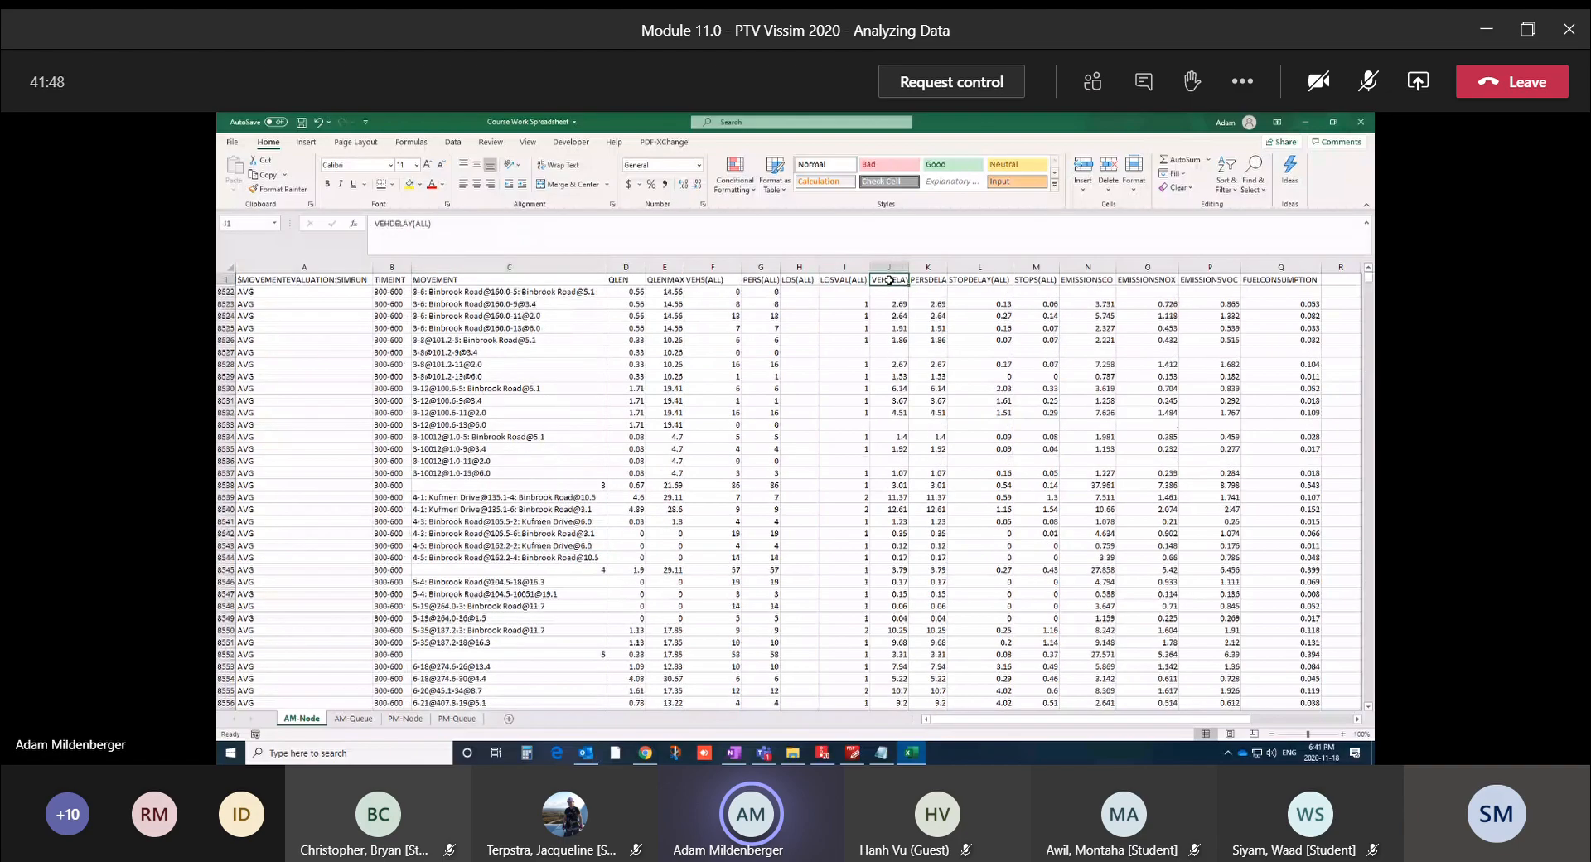
{"action": "double_click", "coordinate": [908, 266]}
{"action": "left_click", "coordinate": [900, 316]}
{"action": "left_click", "coordinate": [908, 282]}
{"action": "left_click", "coordinate": [910, 262]}
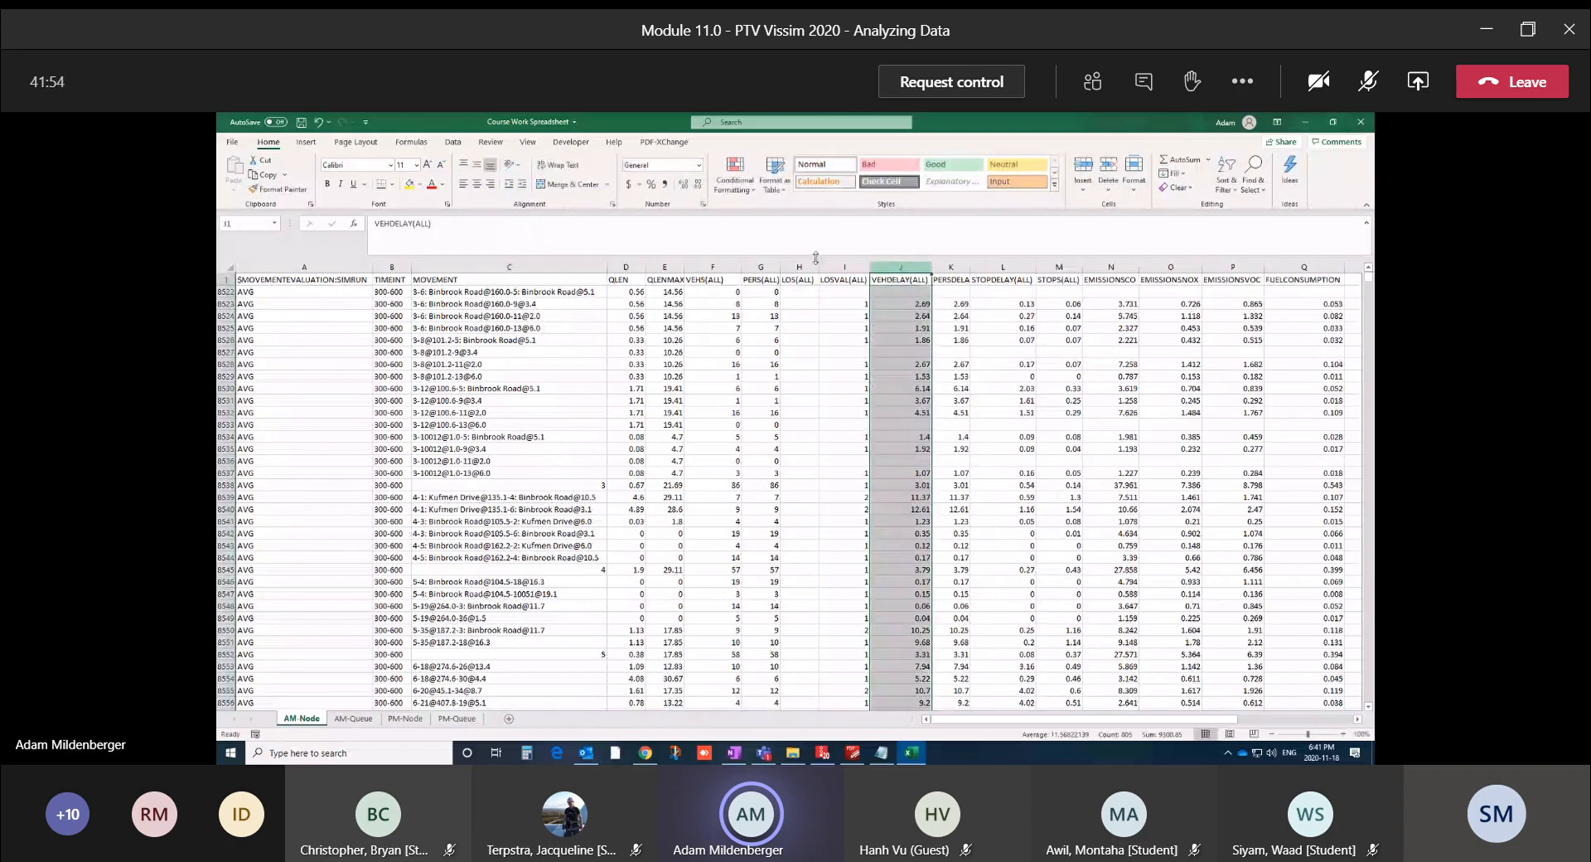
{"action": "left_click", "coordinate": [409, 184]}
{"action": "left_click", "coordinate": [860, 341]}
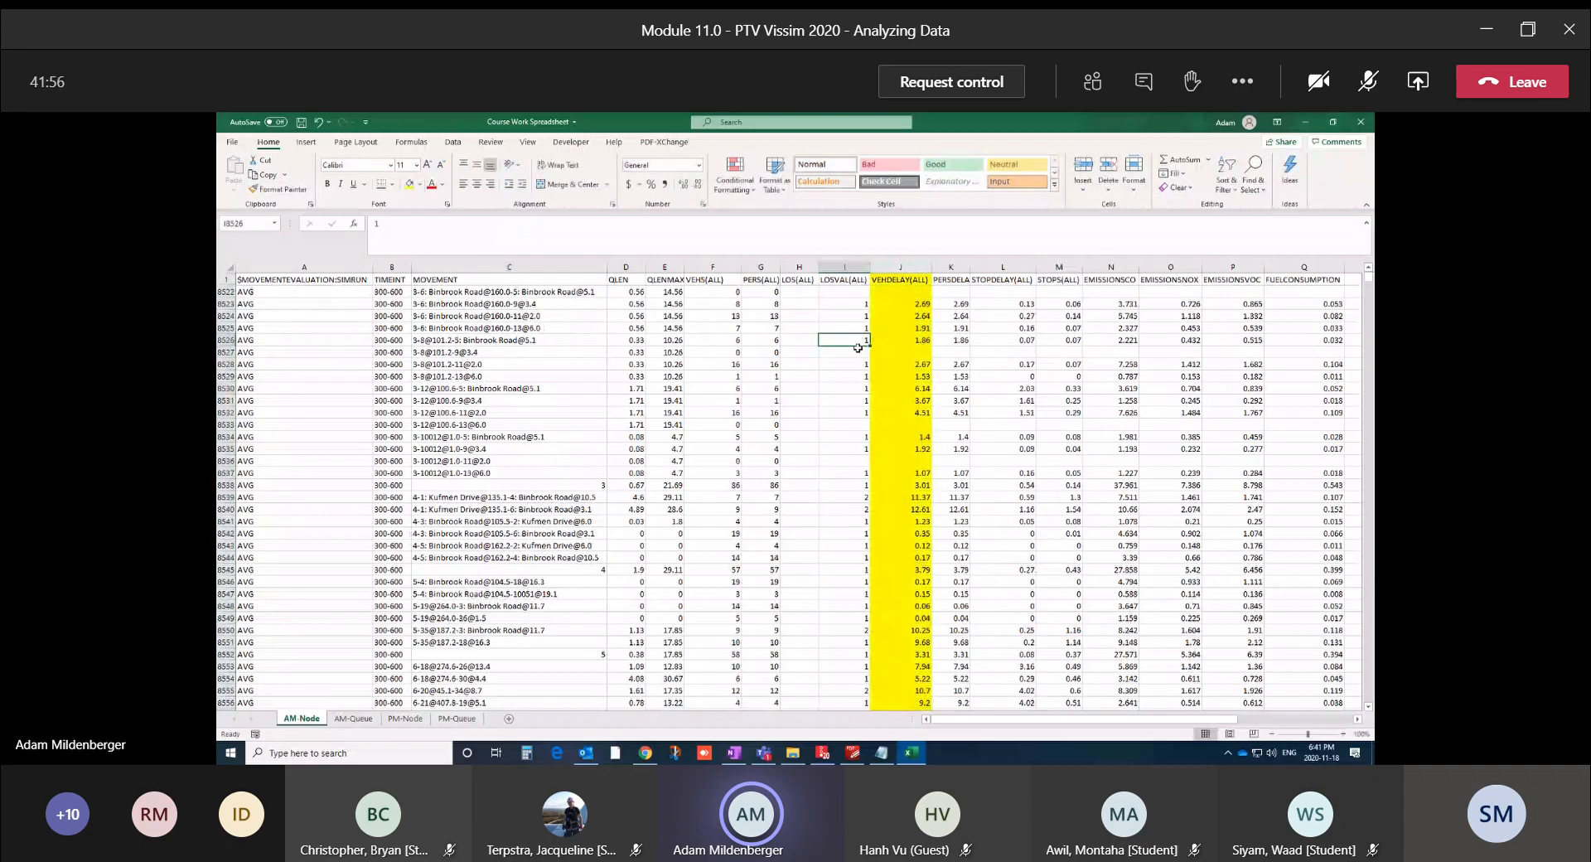
Start an AVERAGE formula in J9375 for the first Roundabout movement, taking its 300-600 vehicle delay cell J8522 as the first argument
{"action": "scroll", "coordinate": [861, 352], "scroll_direction": "down", "scroll_amount": 20}
{"action": "scroll", "coordinate": [862, 352], "scroll_direction": "down", "scroll_amount": 20}
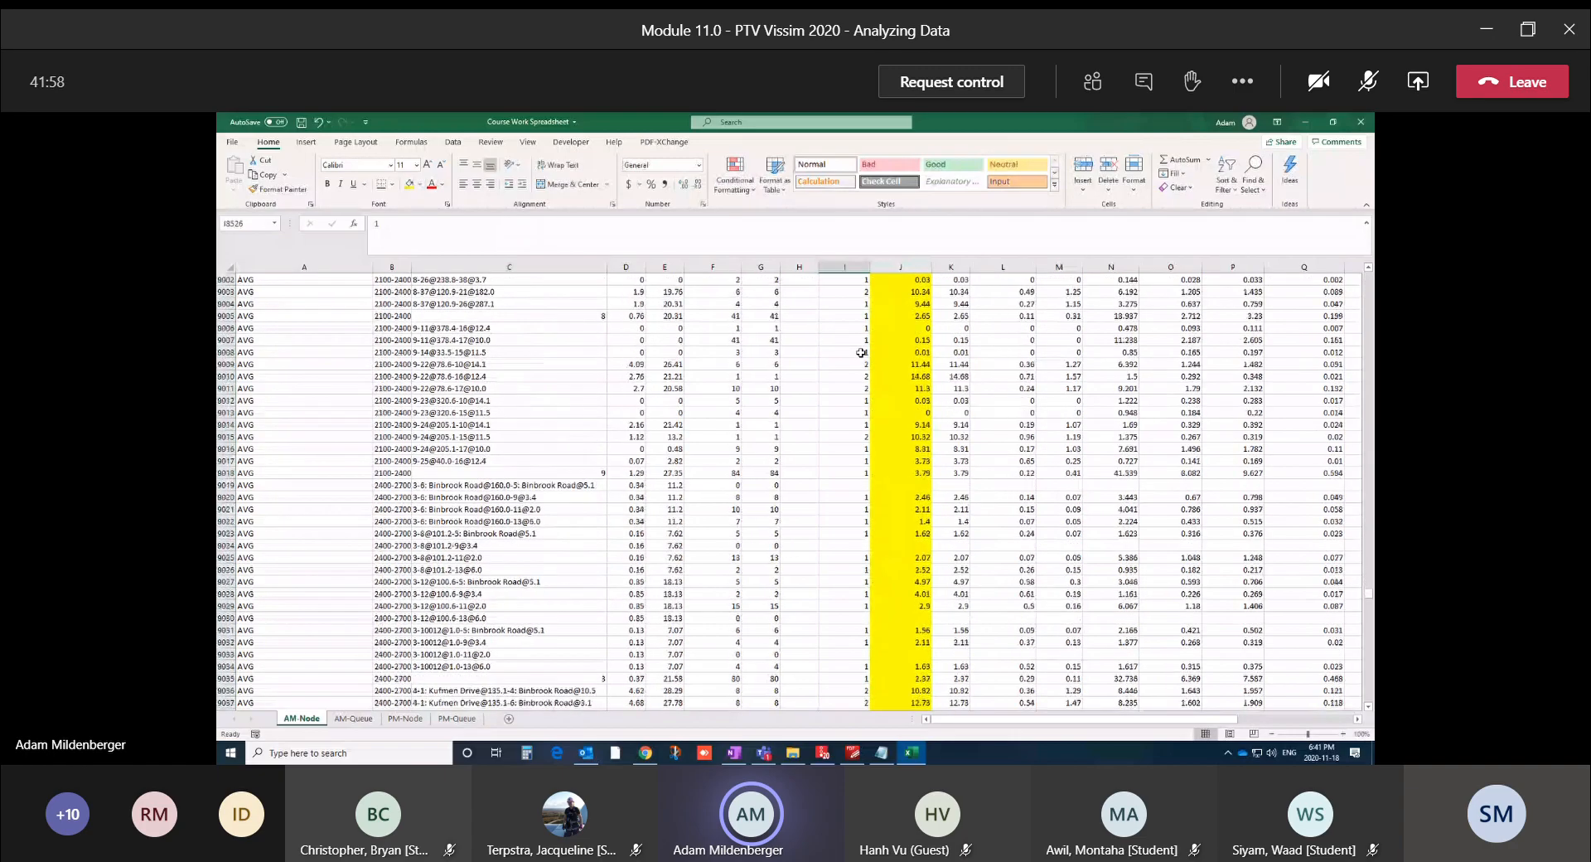
{"action": "scroll", "coordinate": [866, 375], "scroll_direction": "up", "scroll_amount": 20}
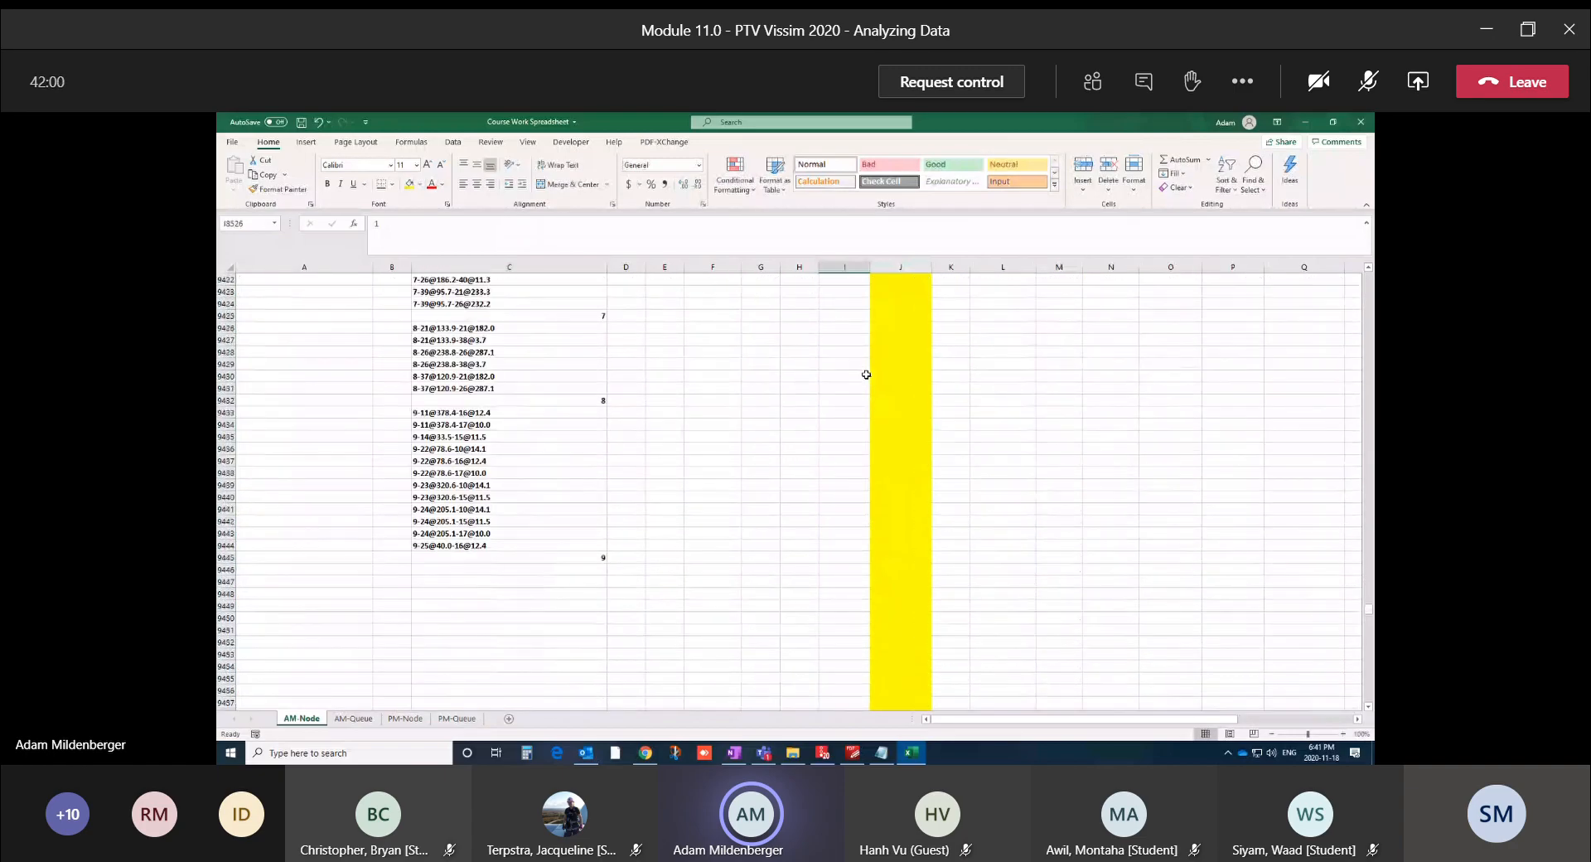
{"action": "scroll", "coordinate": [865, 375], "scroll_direction": "up", "scroll_amount": 5}
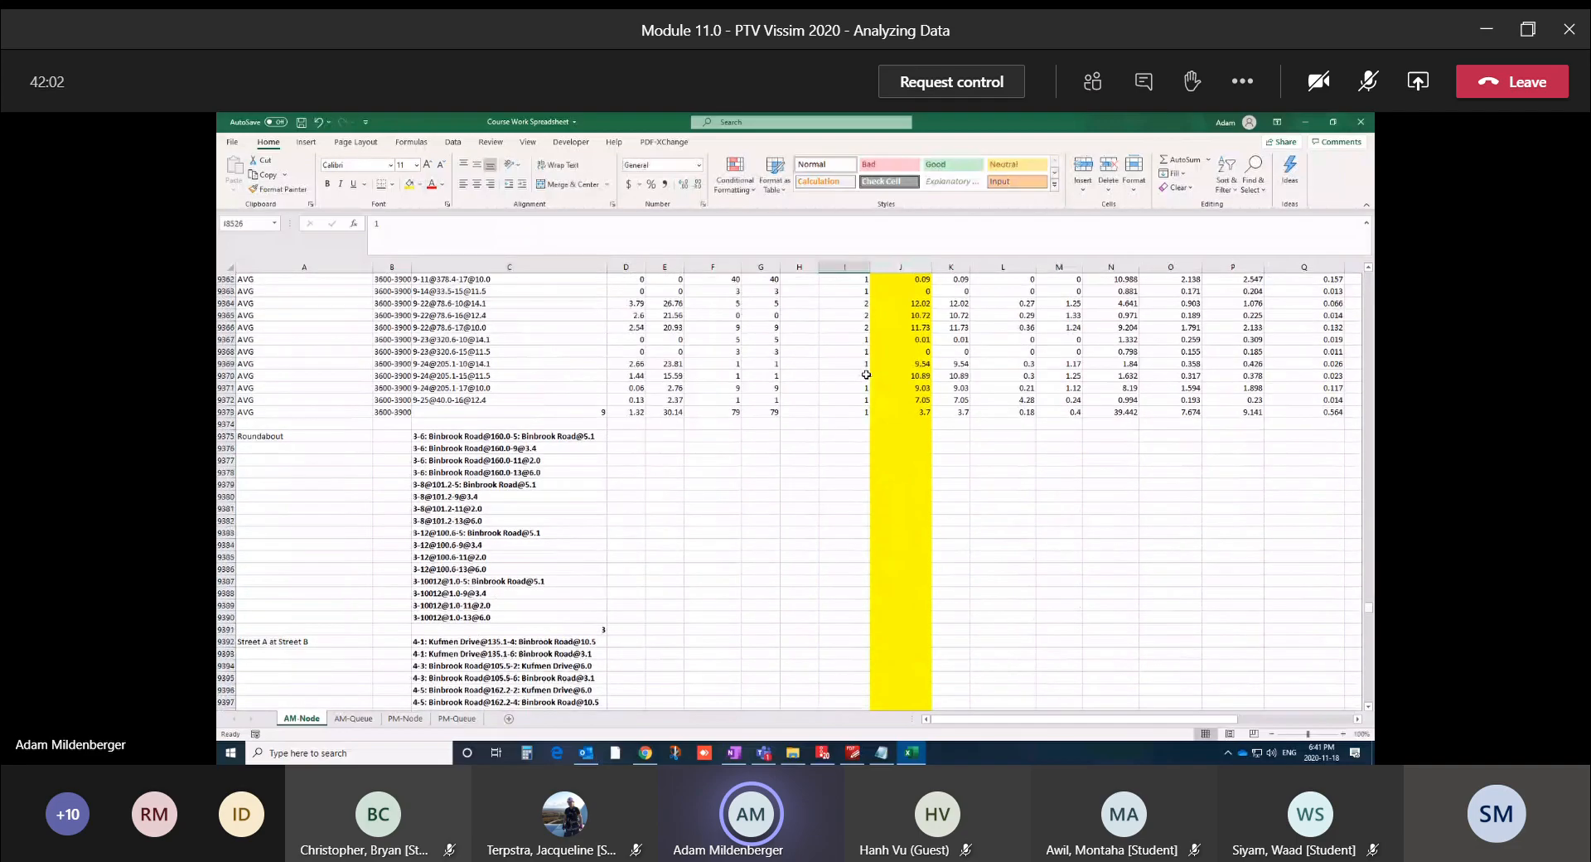
{"action": "left_click", "coordinate": [897, 435]}
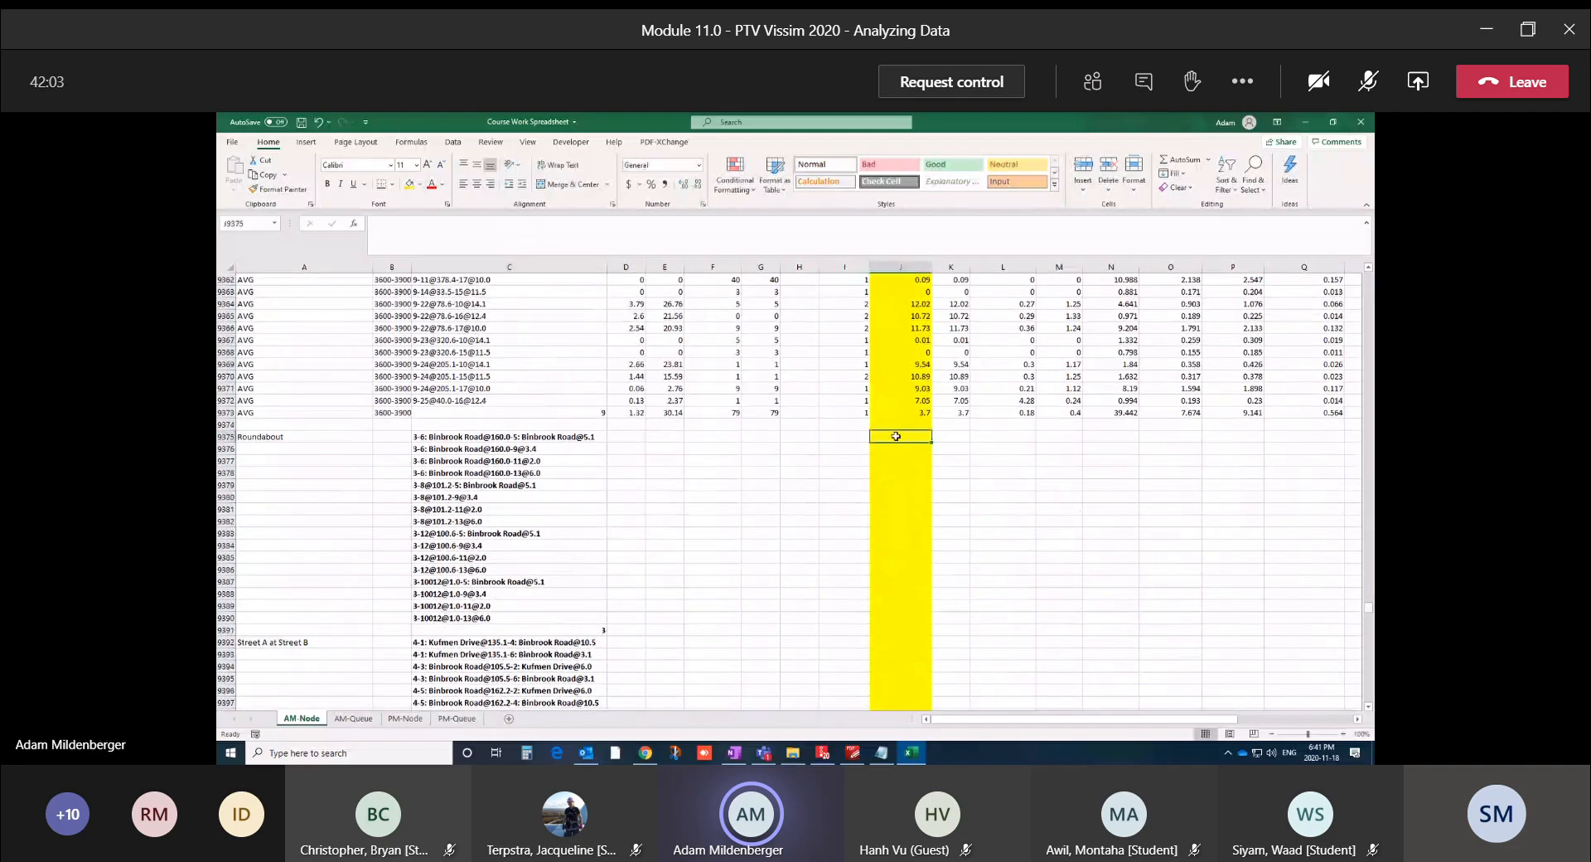
{"action": "left_click", "coordinate": [535, 437]}
{"action": "left_click", "coordinate": [883, 435]}
{"action": "type", "text": "=AVER"}
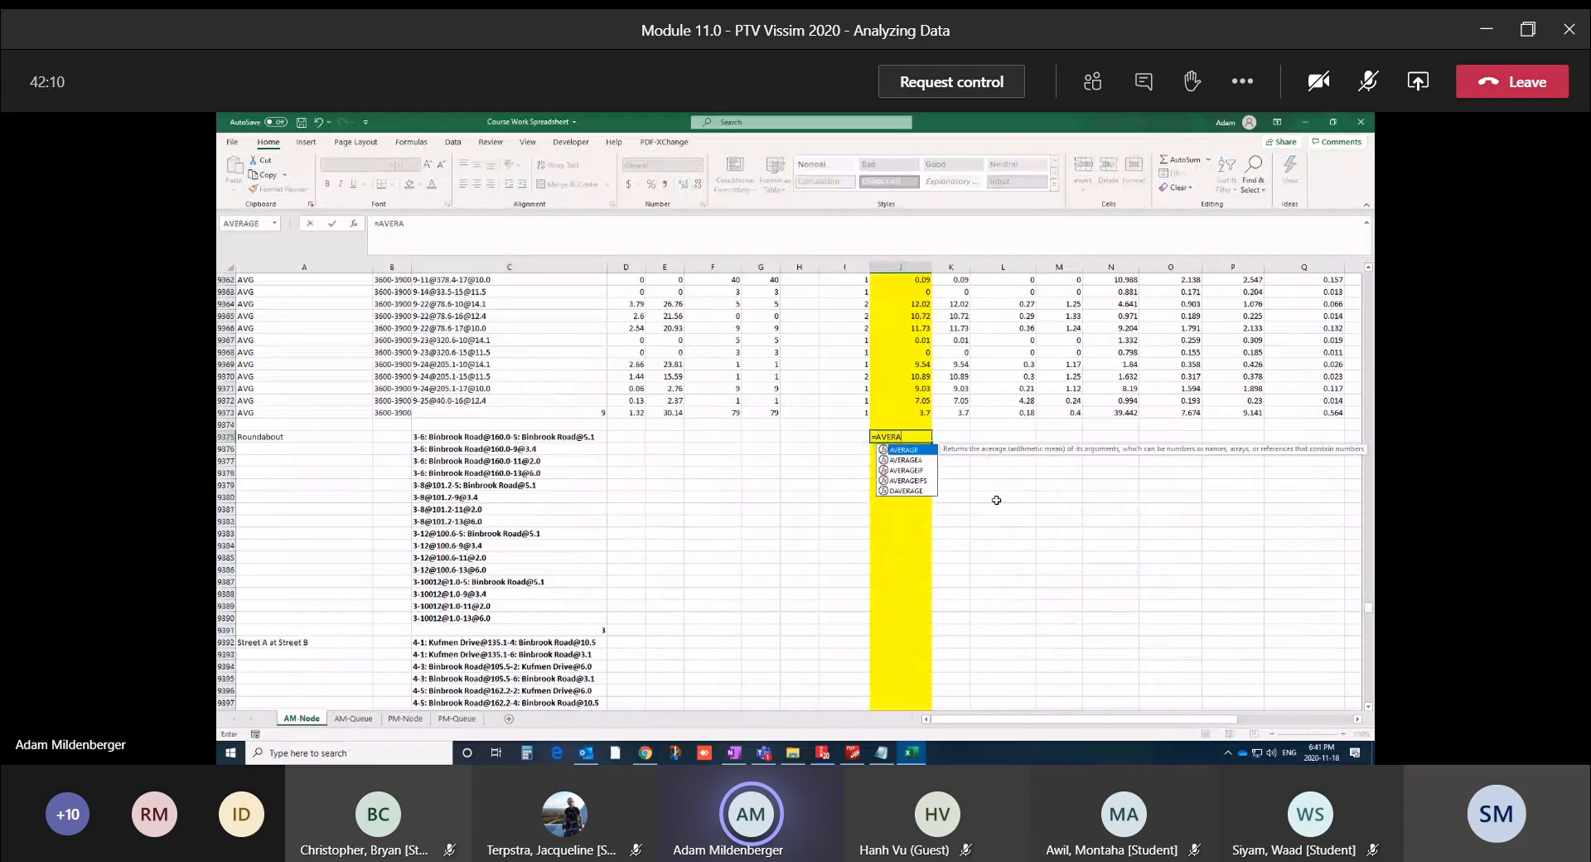
{"action": "type", "text": "A"}
{"action": "key", "text": "Tab"}
{"action": "scroll", "coordinate": [1063, 483], "scroll_direction": "up", "scroll_amount": 20}
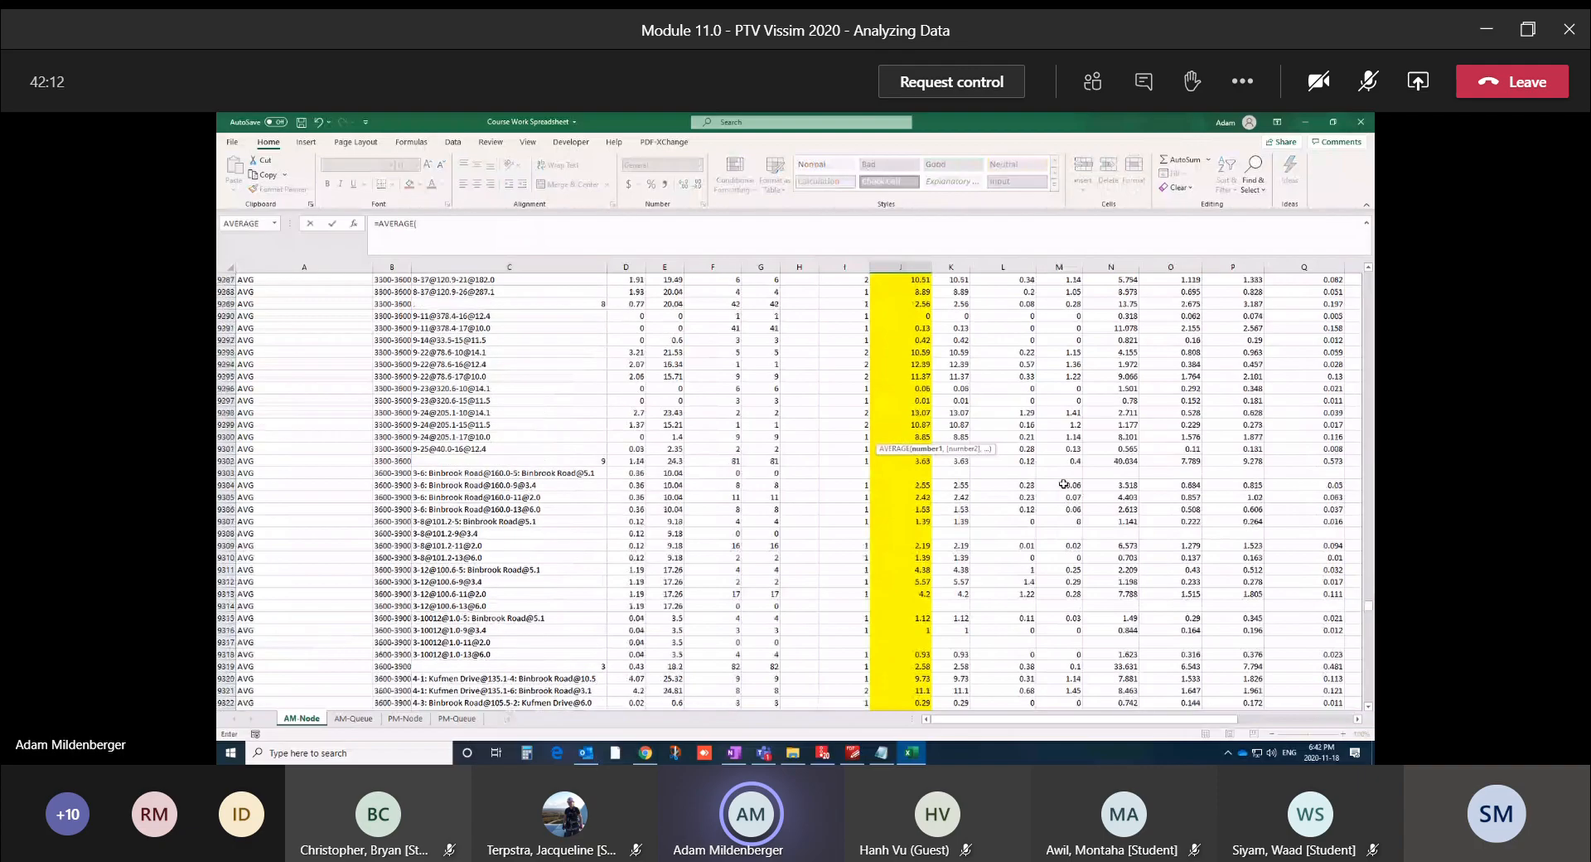
{"action": "scroll", "coordinate": [1063, 483], "scroll_direction": "up", "scroll_amount": 20}
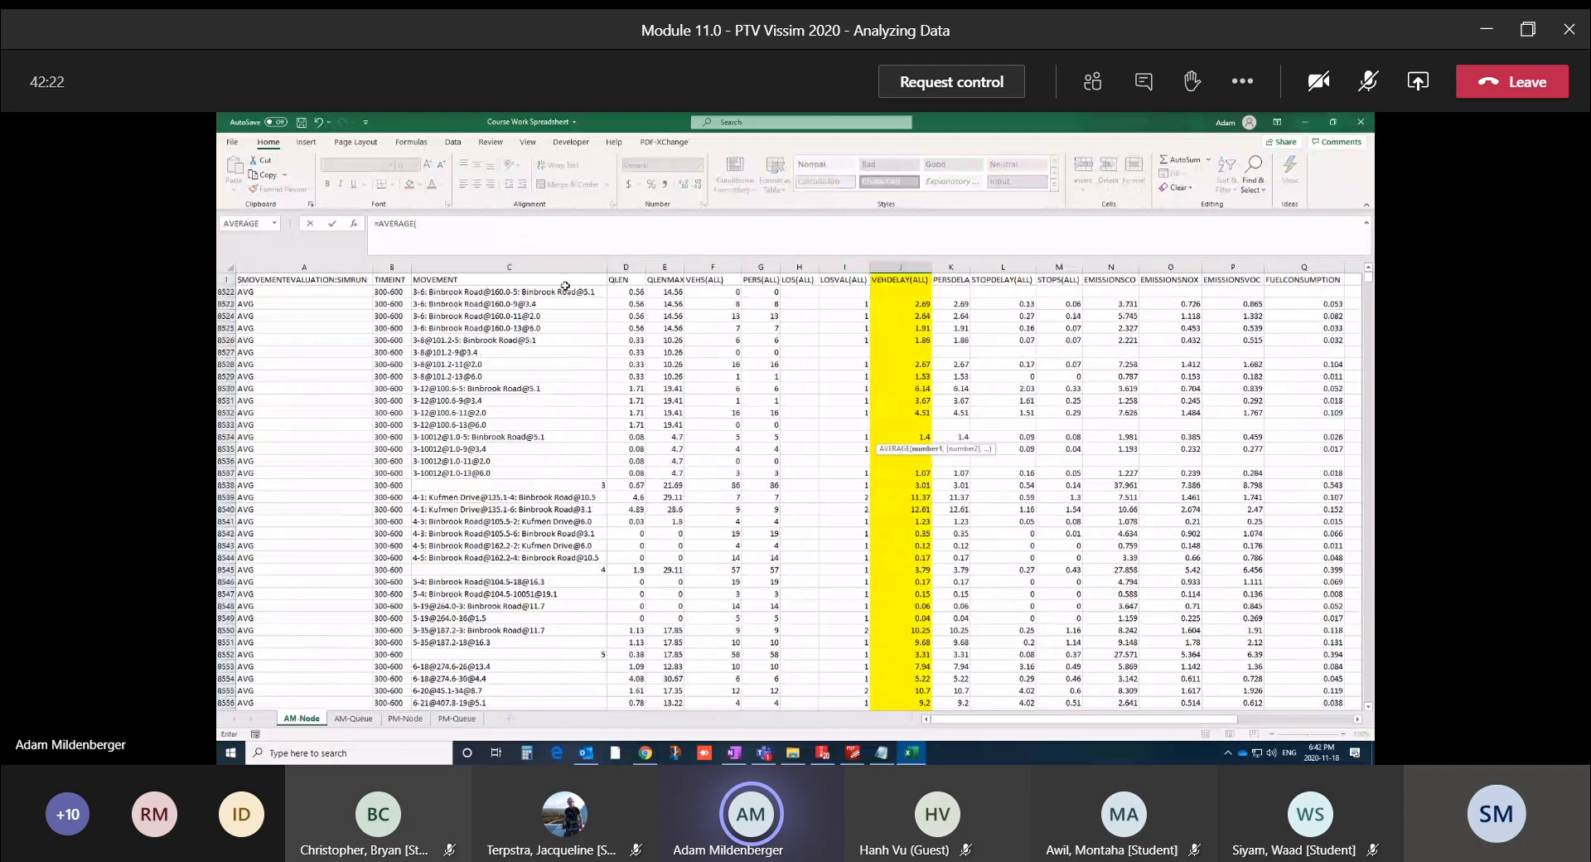
{"action": "left_click", "coordinate": [893, 291]}
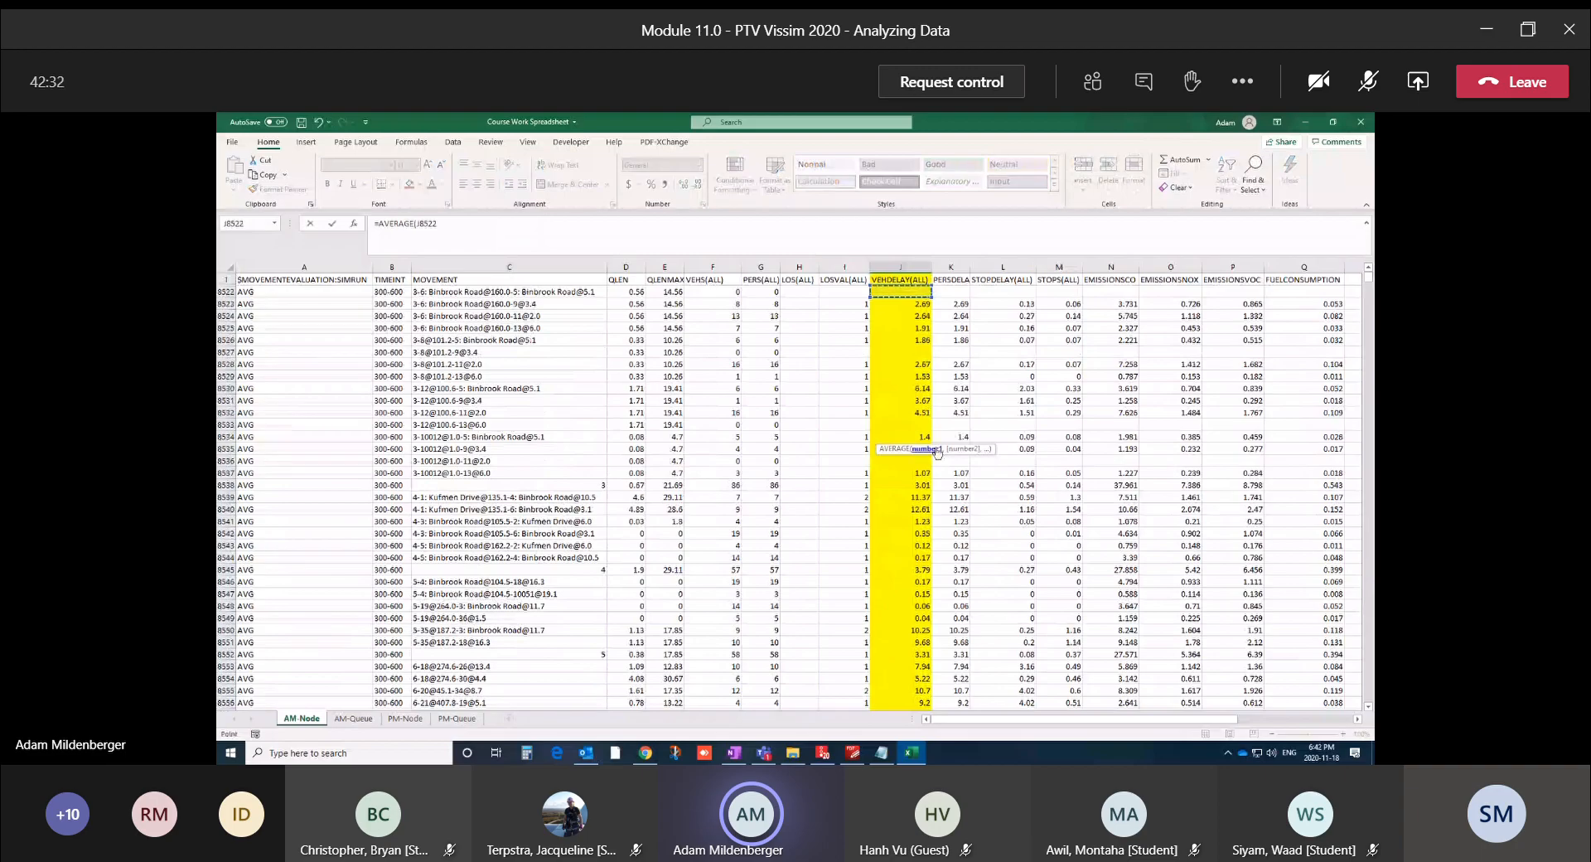
Add the first movement's vehicle delay cells J8593, J8664 and J8735, covering intervals 600-900 to 1200-1500, to the AVERAGE formula
{"action": "scroll", "coordinate": [920, 472], "scroll_direction": "down", "scroll_amount": 11}
{"action": "scroll", "coordinate": [919, 478], "scroll_direction": "down", "scroll_amount": 9}
{"action": "left_click", "coordinate": [910, 412], "text": "ctrl"}
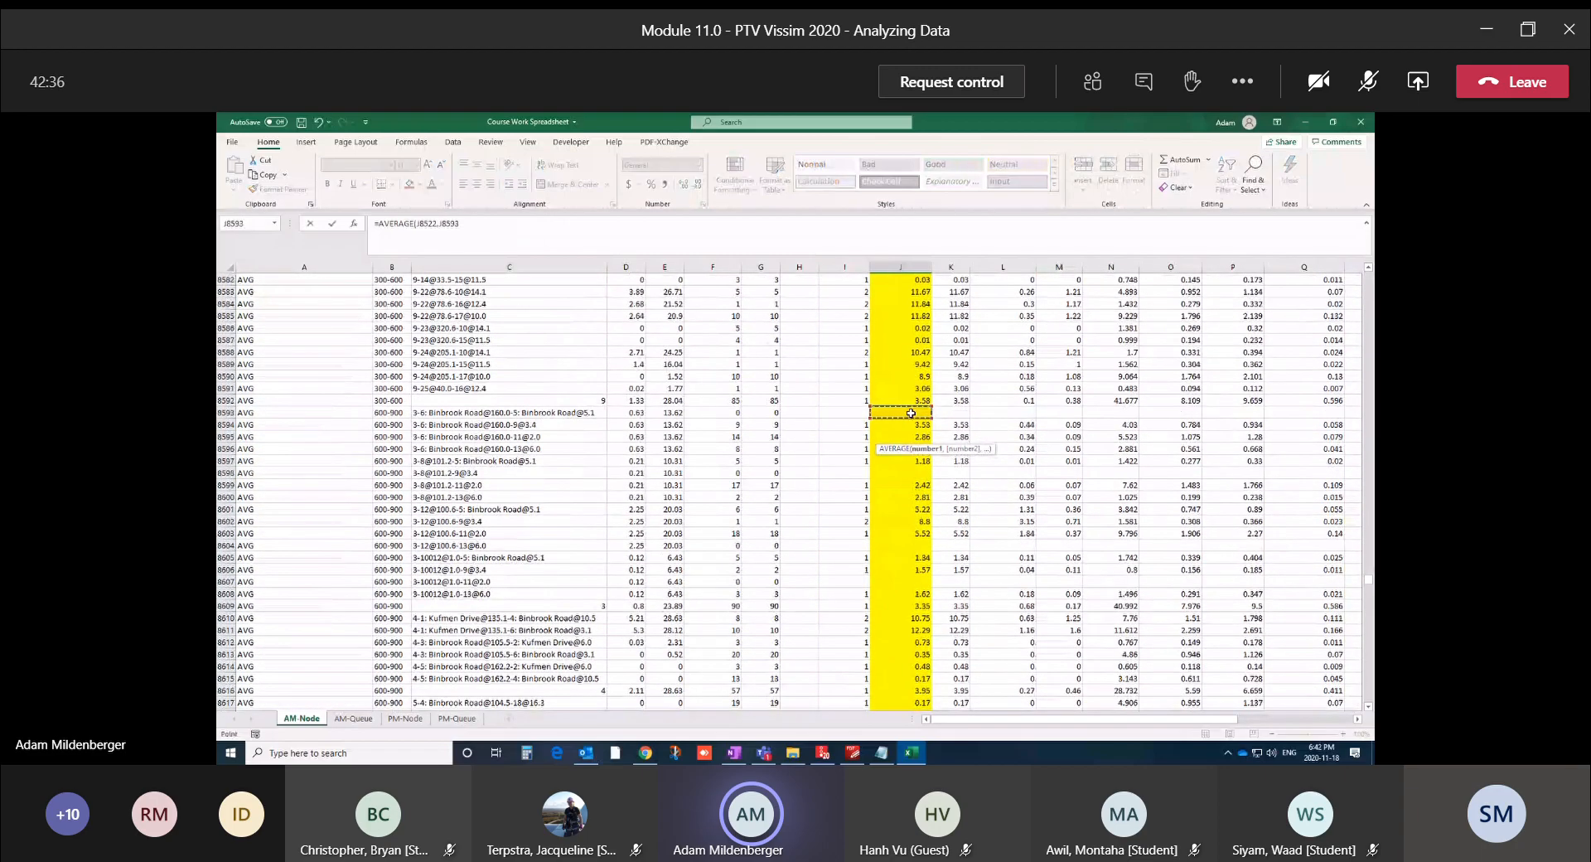
{"action": "scroll", "coordinate": [910, 413], "scroll_direction": "down", "scroll_amount": 10}
{"action": "scroll", "coordinate": [910, 412], "scroll_direction": "down", "scroll_amount": 5}
{"action": "scroll", "coordinate": [911, 413], "scroll_direction": "down", "scroll_amount": 10}
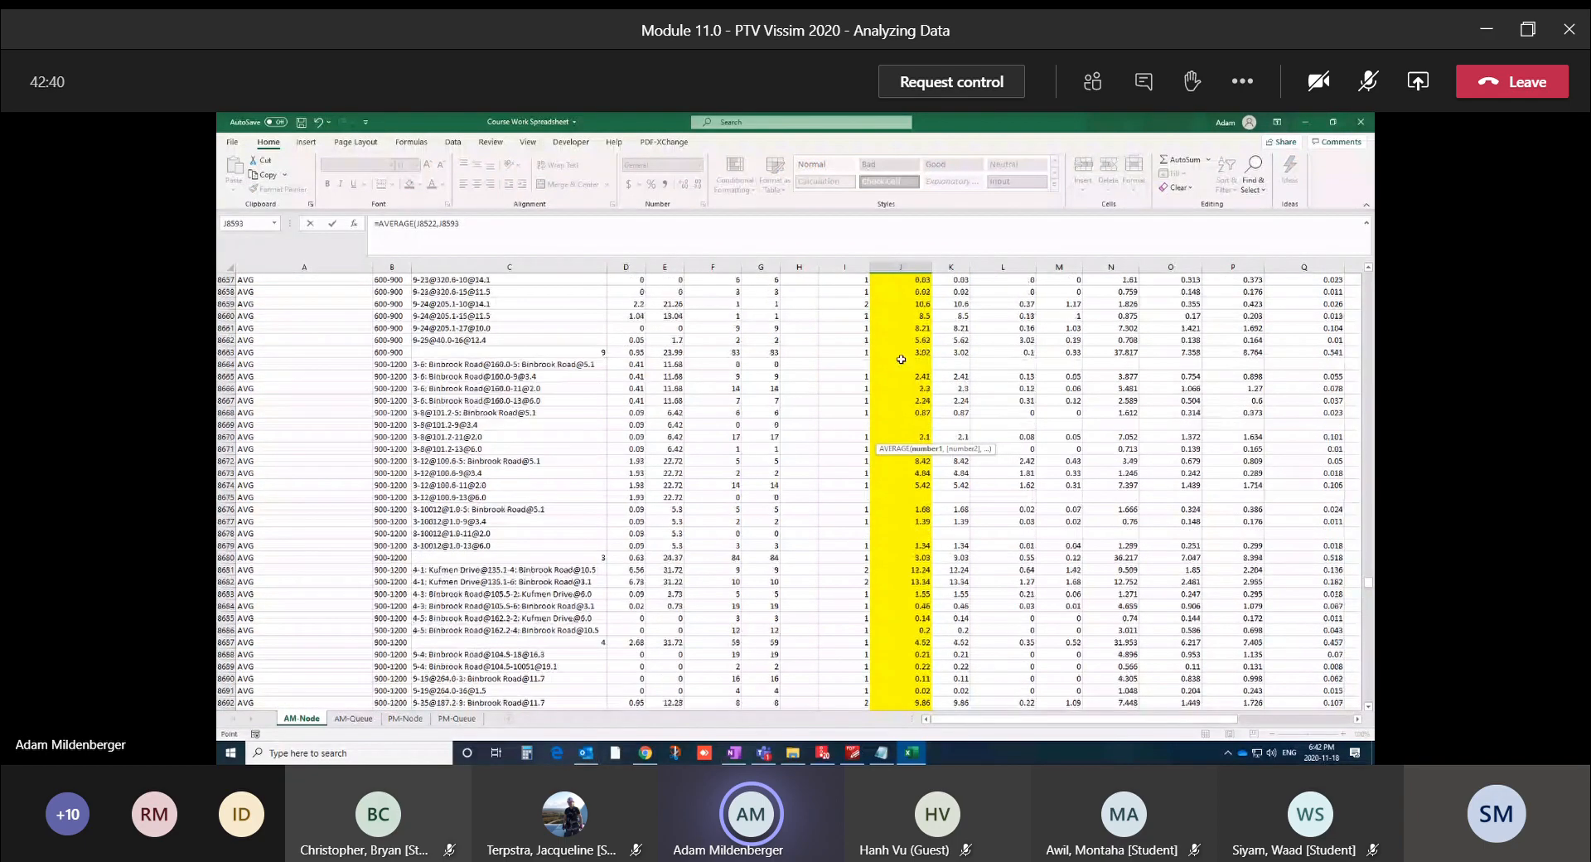
{"action": "left_click", "coordinate": [902, 365], "text": "ctrl"}
{"action": "scroll", "coordinate": [901, 365], "scroll_direction": "down", "scroll_amount": 3}
{"action": "scroll", "coordinate": [902, 366], "scroll_direction": "down", "scroll_amount": 10}
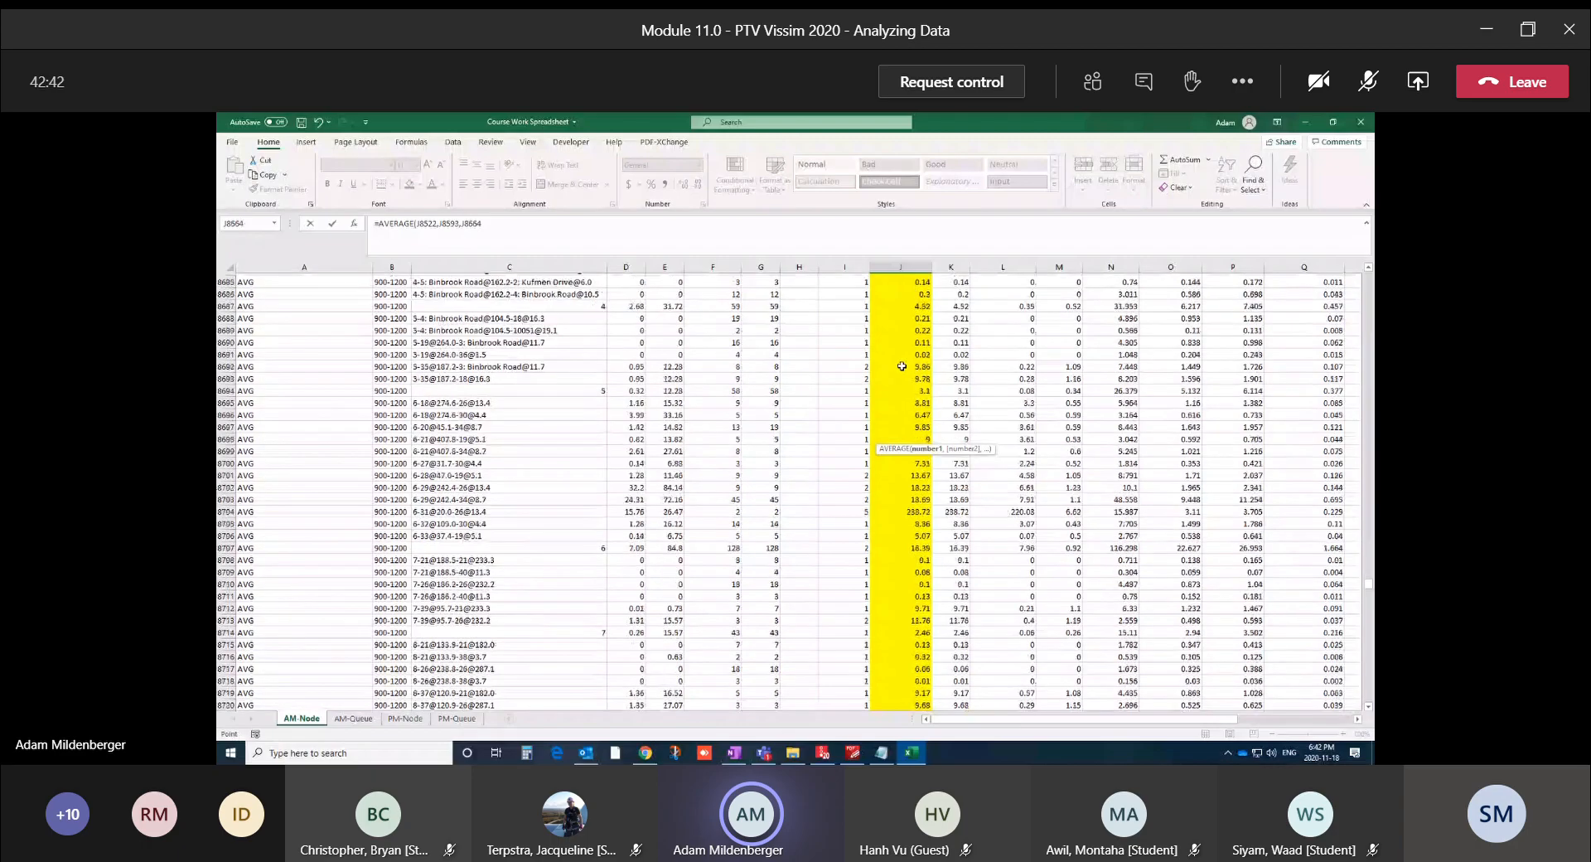
{"action": "scroll", "coordinate": [902, 366], "scroll_direction": "down", "scroll_amount": 12}
{"action": "left_click", "coordinate": [899, 316], "text": "ctrl"}
Extend the AVERAGE formula with the same movement's delay cells J8806, J8877 and J8948 for intervals 1500-1800 to 2100-2400
{"action": "scroll", "coordinate": [890, 352], "scroll_direction": "down", "scroll_amount": 15}
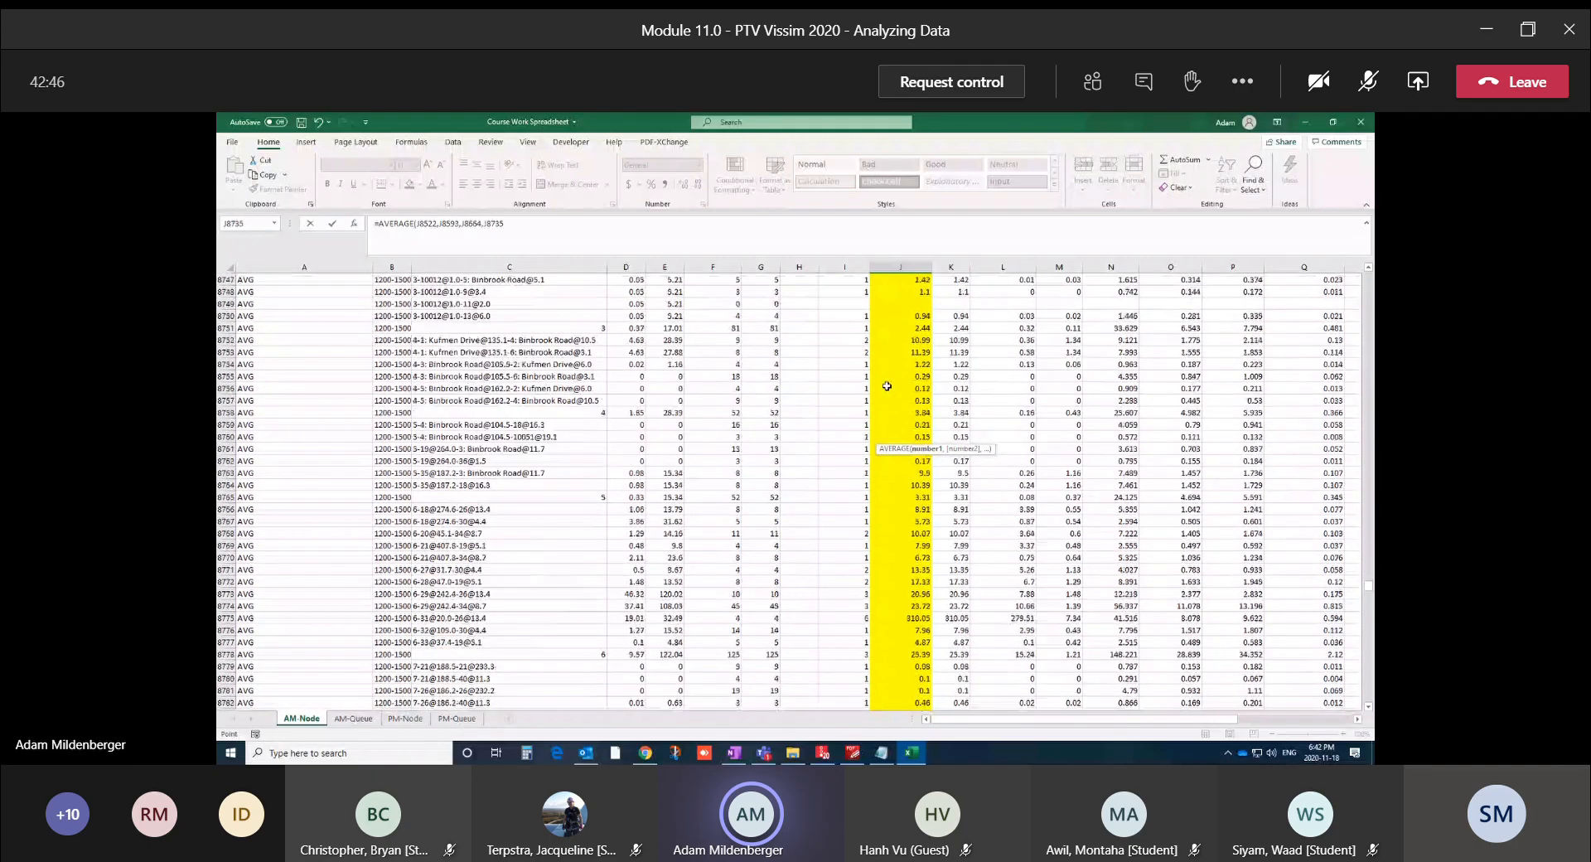
{"action": "scroll", "coordinate": [886, 386], "scroll_direction": "down", "scroll_amount": 5}
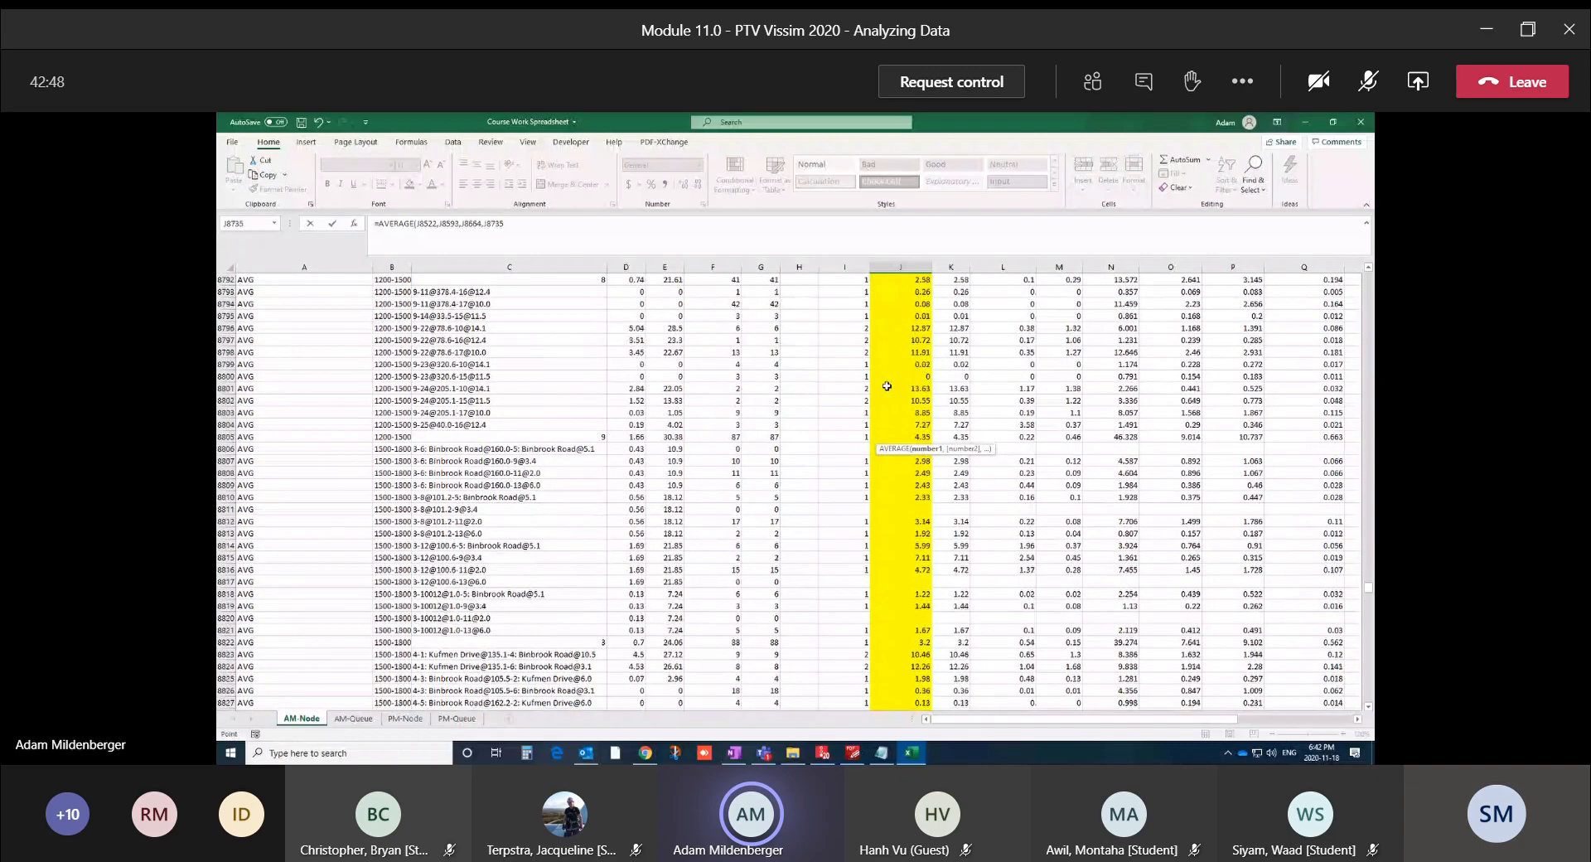
{"action": "scroll", "coordinate": [892, 408], "scroll_direction": "down", "scroll_amount": 5}
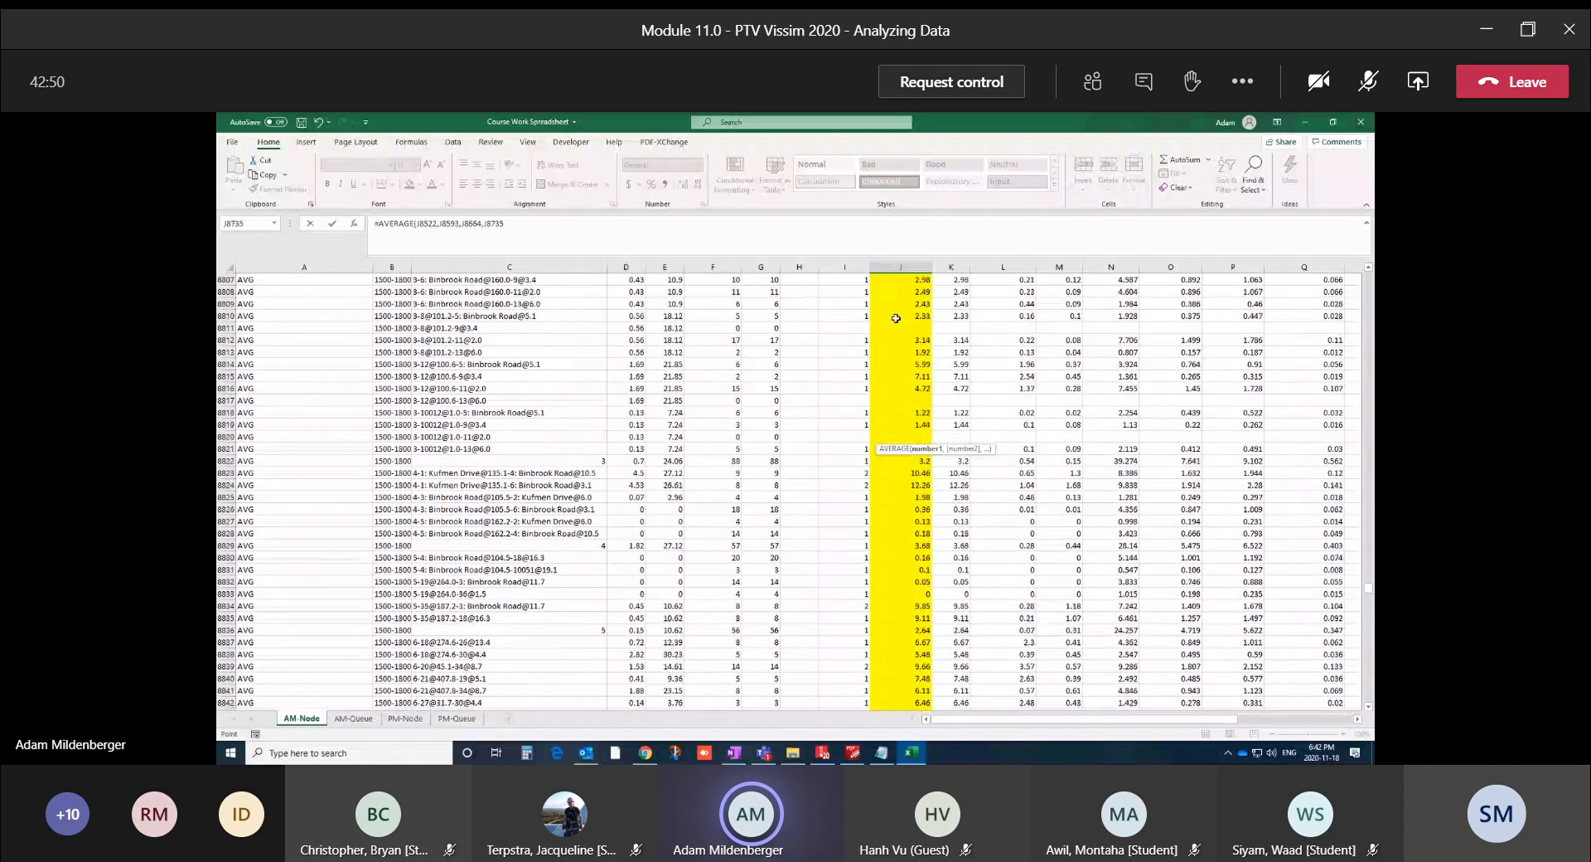
{"action": "scroll", "coordinate": [894, 318], "scroll_direction": "up", "scroll_amount": 5}
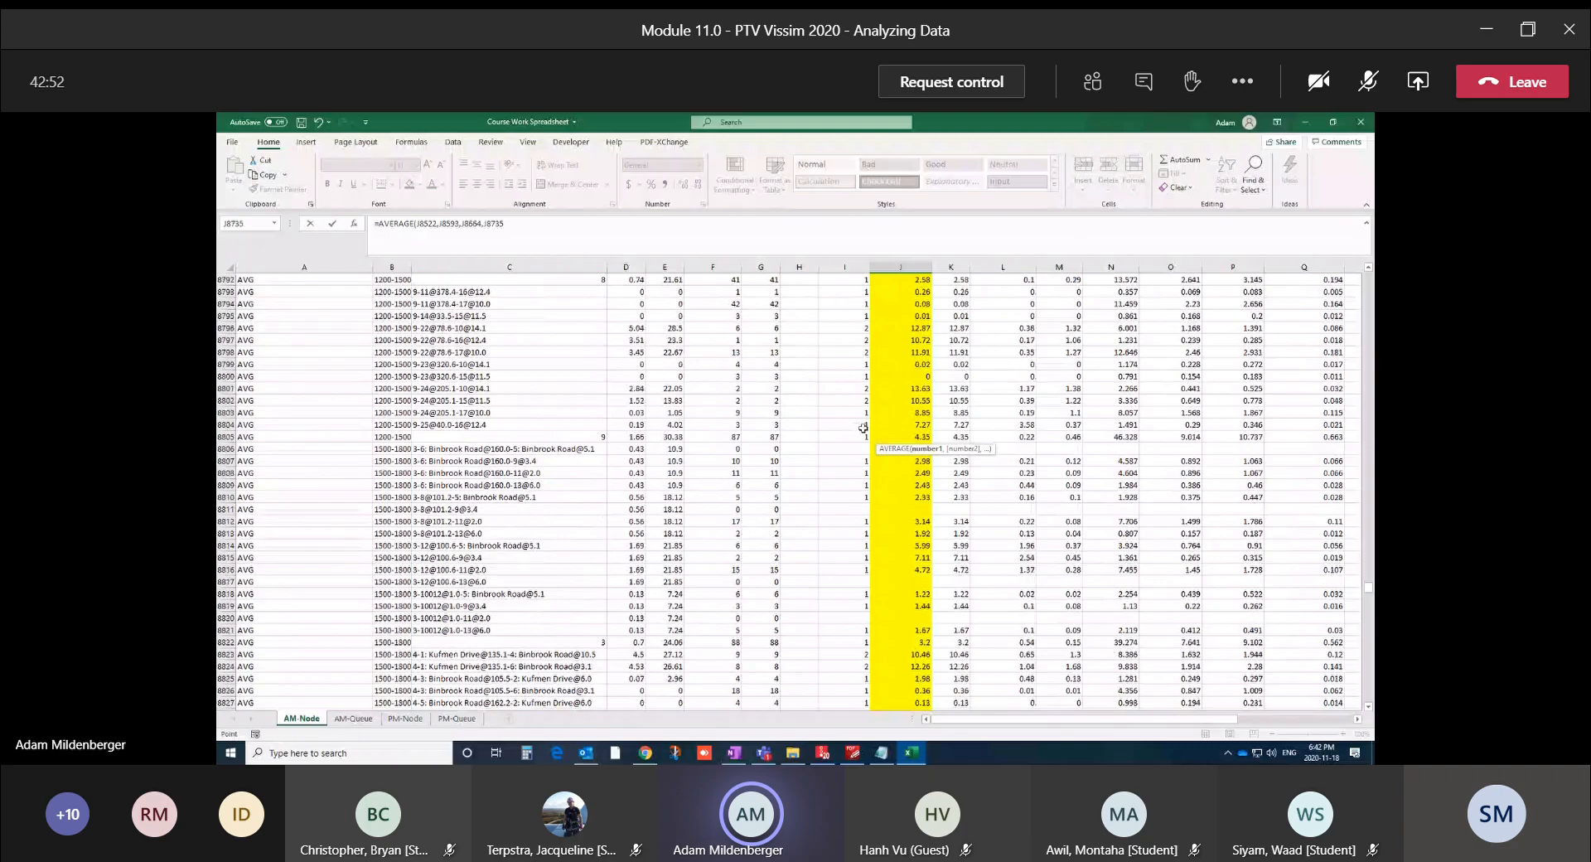
{"action": "scroll", "coordinate": [981, 459], "scroll_direction": "down", "scroll_amount": 1}
{"action": "left_click", "coordinate": [921, 413]}
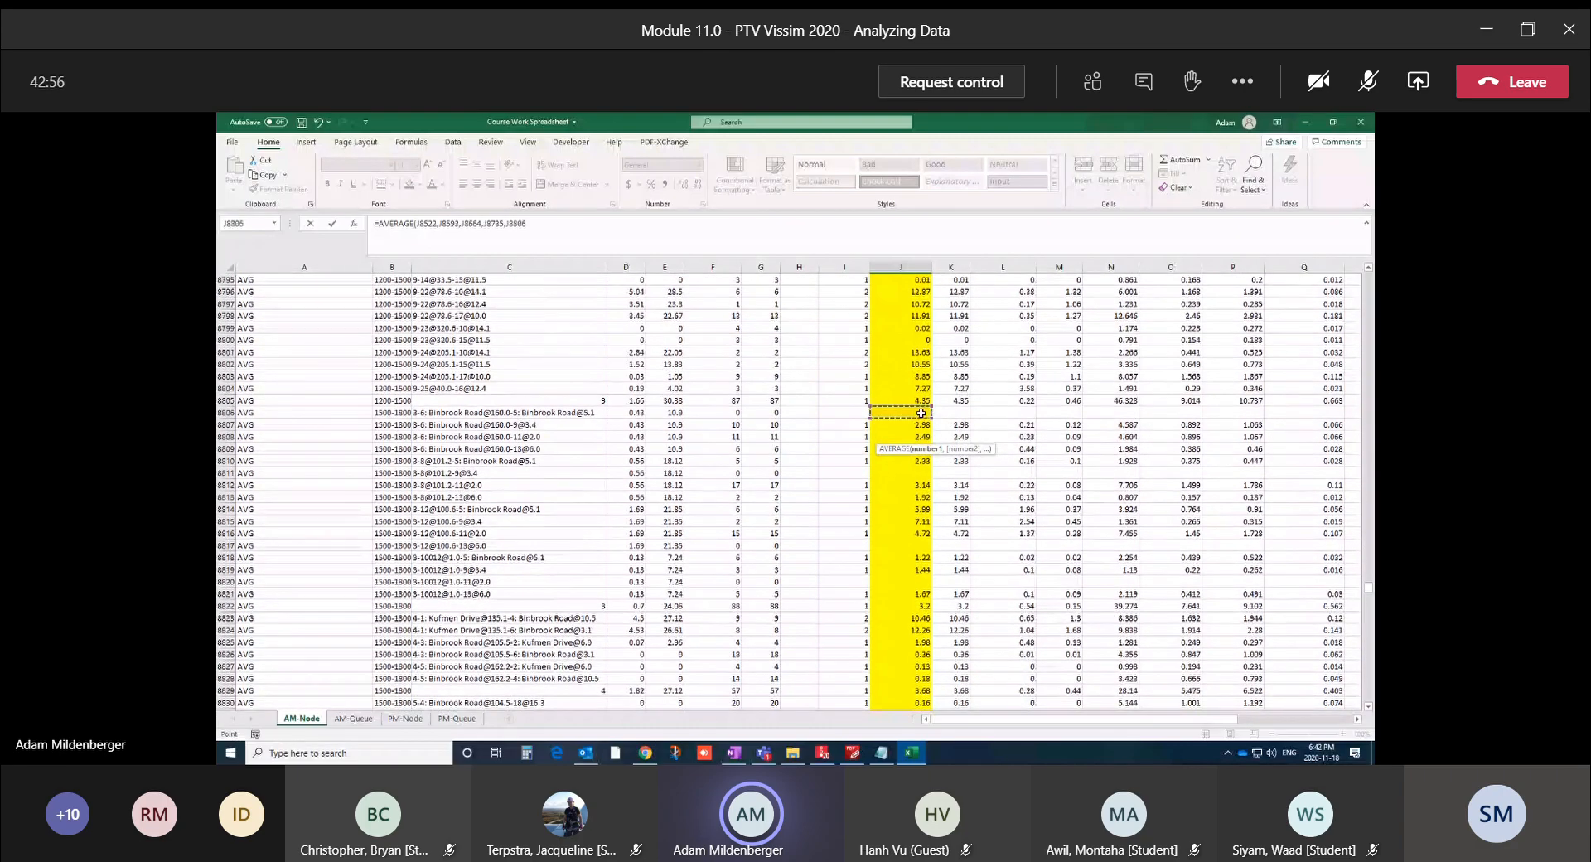
{"action": "scroll", "coordinate": [921, 413], "scroll_direction": "down", "scroll_amount": 20}
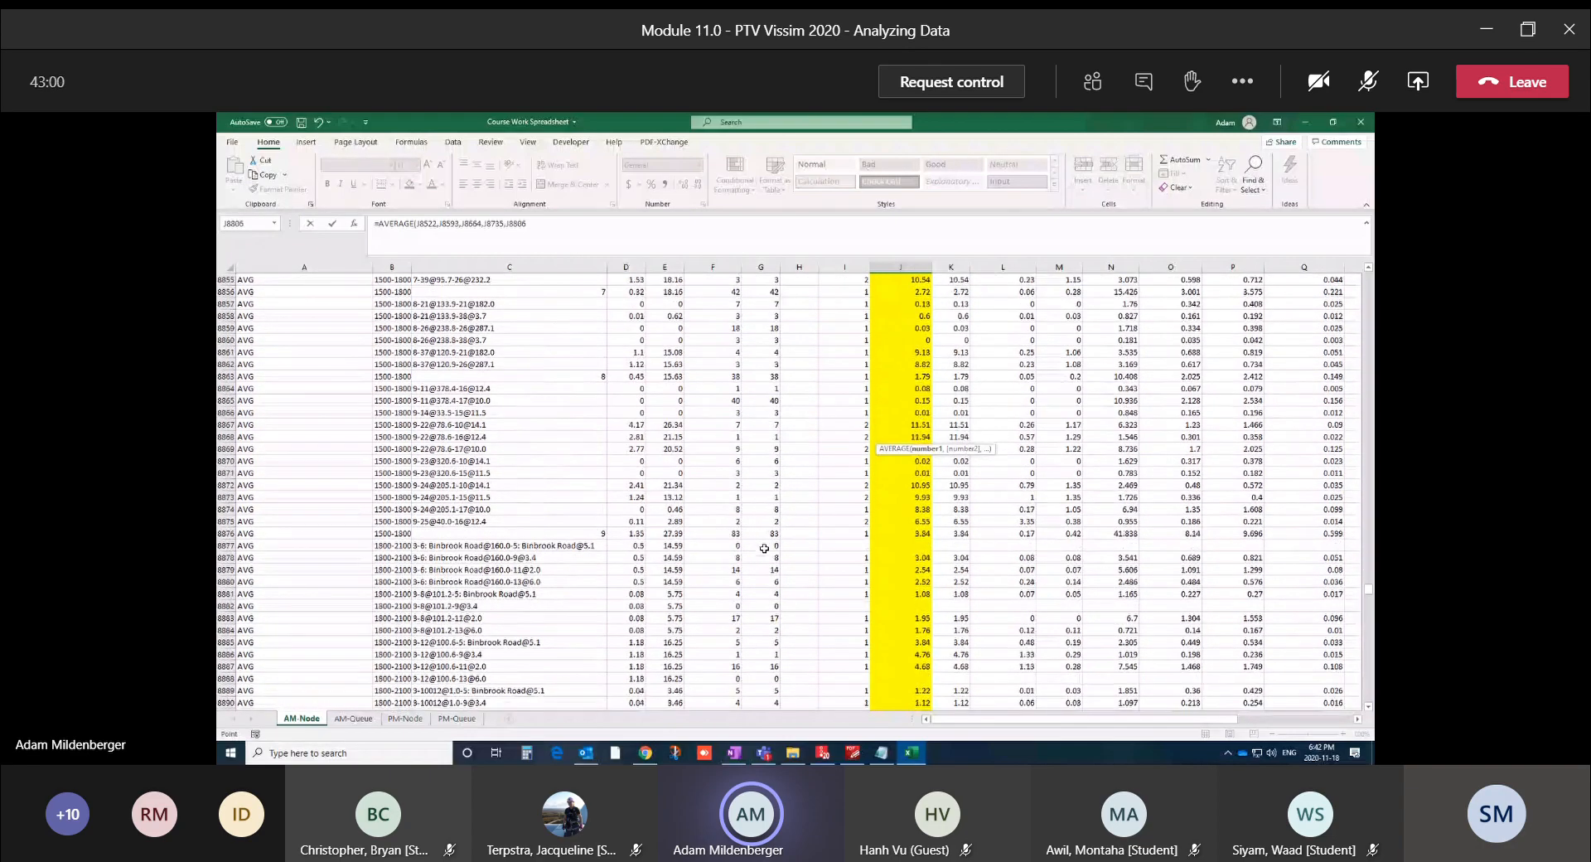
{"action": "left_click", "coordinate": [885, 544]}
{"action": "scroll", "coordinate": [886, 544], "scroll_direction": "down", "scroll_amount": 18}
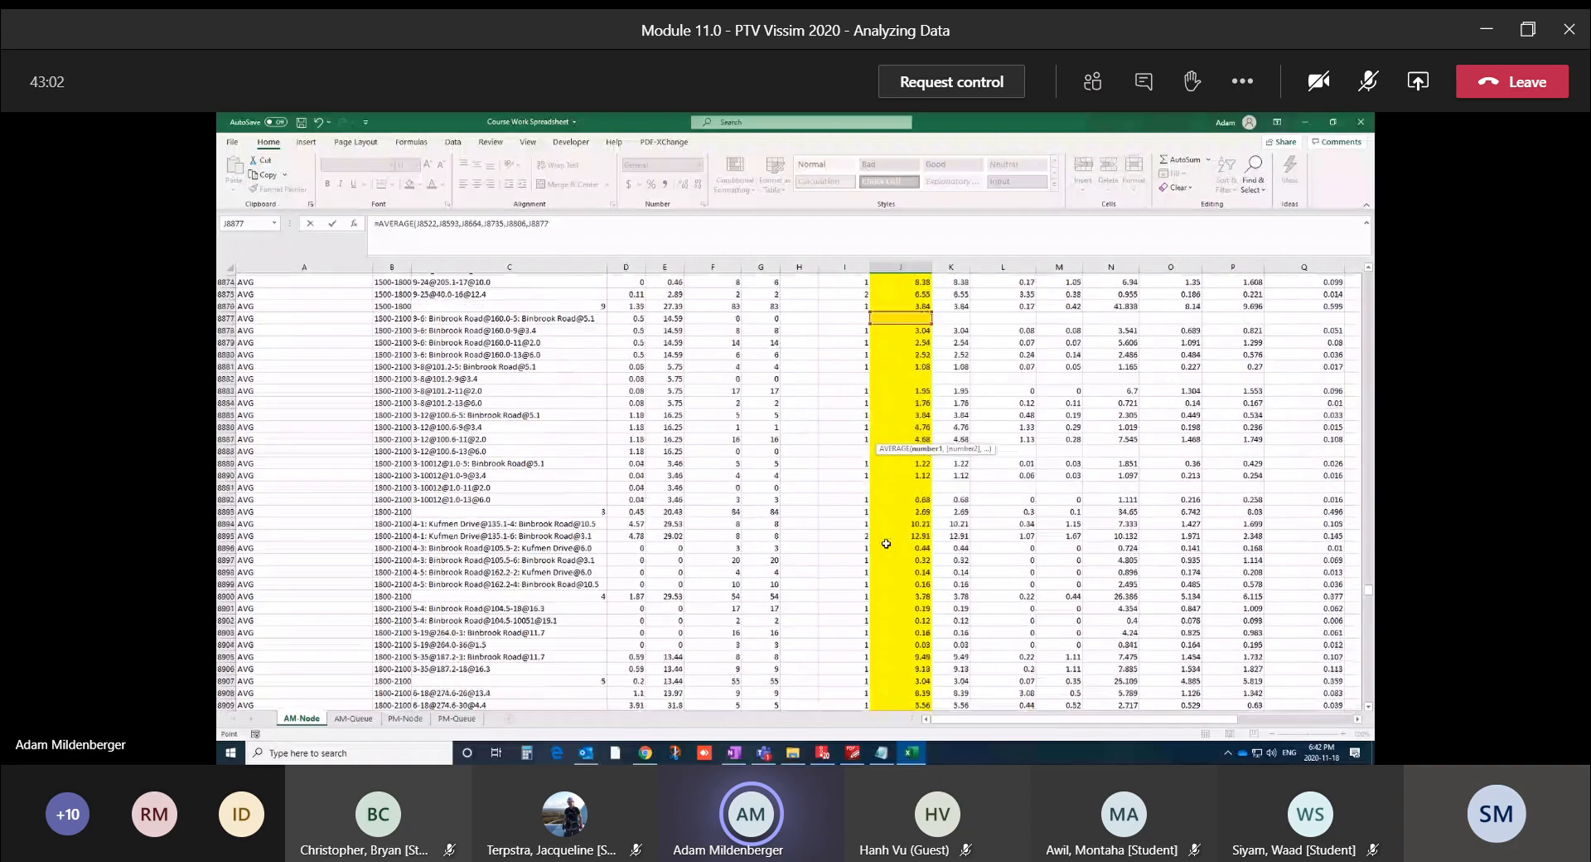
{"action": "scroll", "coordinate": [886, 543], "scroll_direction": "down", "scroll_amount": 7}
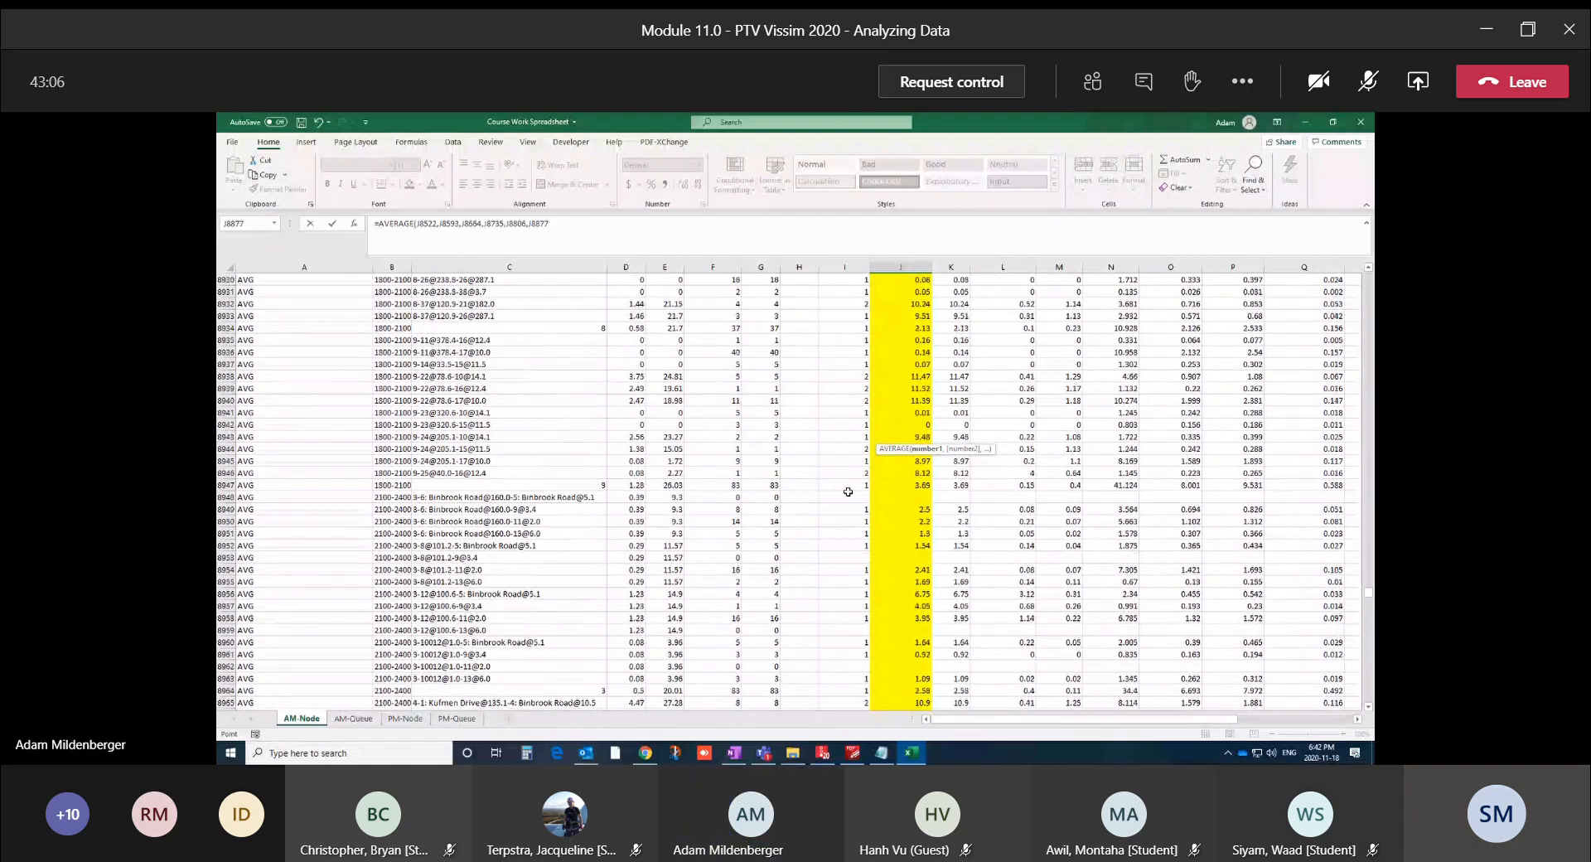
{"action": "left_click", "coordinate": [896, 496]}
Include delay cells J9019 and J9090 of the 2400-2700 and 2700-3000 intervals in the AVERAGE formula
{"action": "scroll", "coordinate": [897, 497], "scroll_direction": "down", "scroll_amount": 4}
{"action": "scroll", "coordinate": [896, 497], "scroll_direction": "down", "scroll_amount": 15}
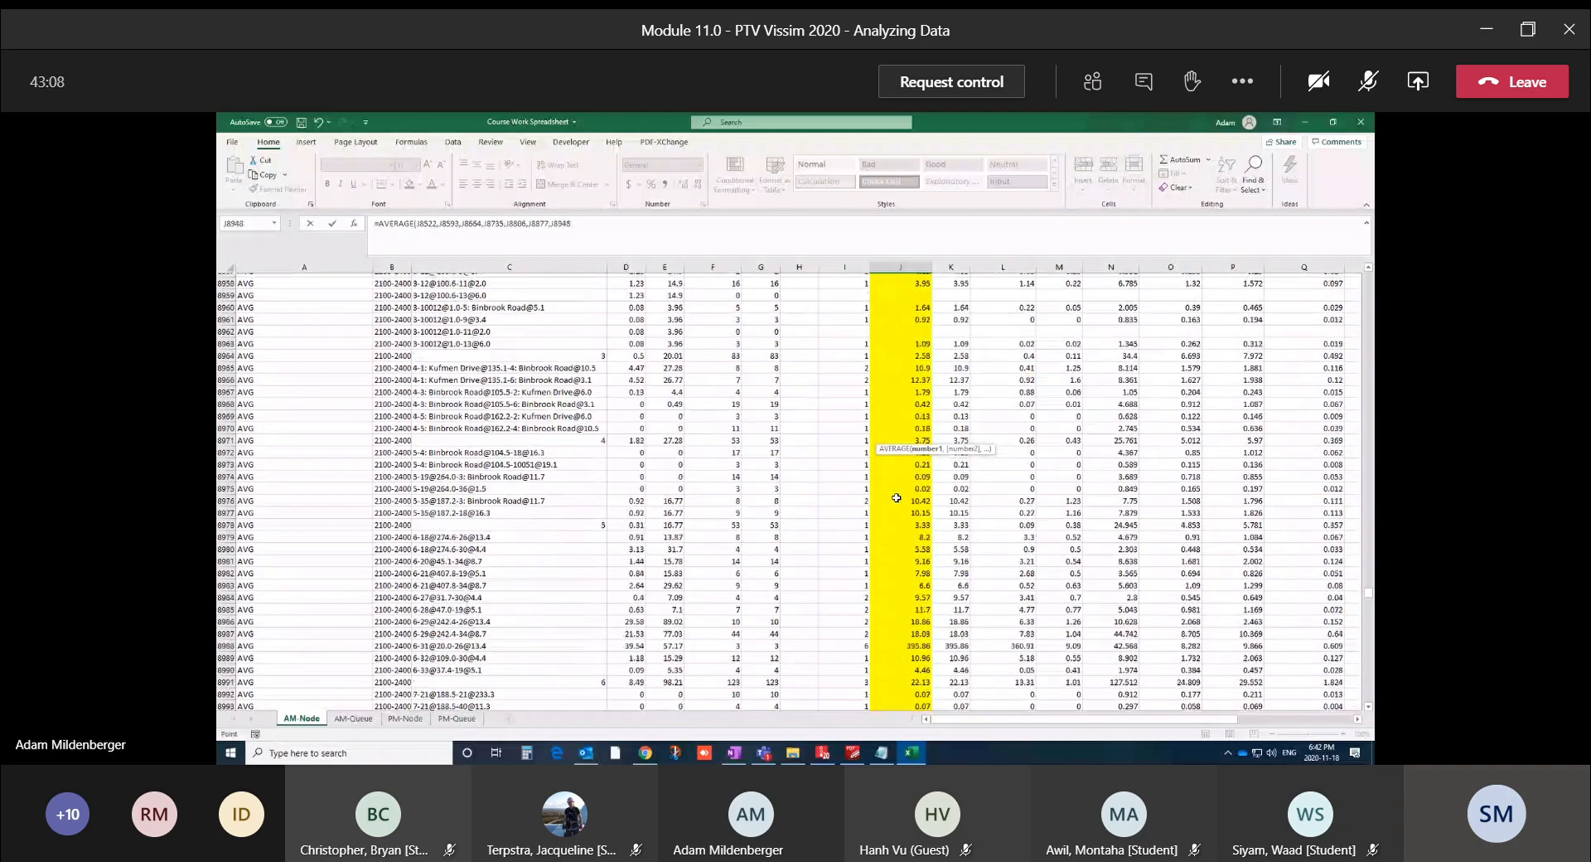
{"action": "scroll", "coordinate": [897, 497], "scroll_direction": "down", "scroll_amount": 1}
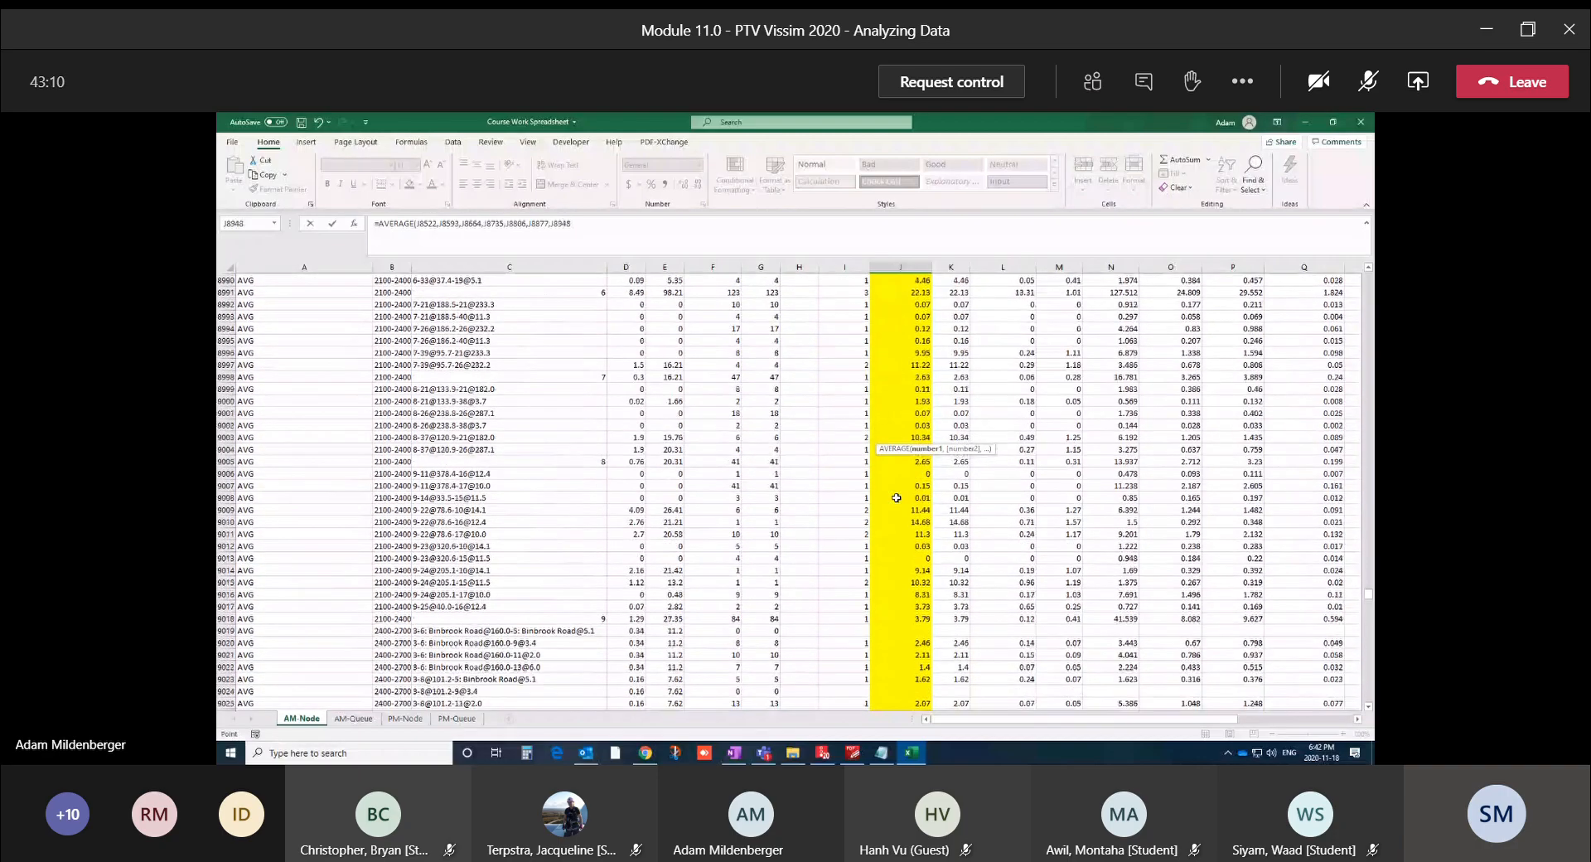
{"action": "left_click", "coordinate": [889, 631]}
{"action": "scroll", "coordinate": [891, 628], "scroll_direction": "down", "scroll_amount": 10}
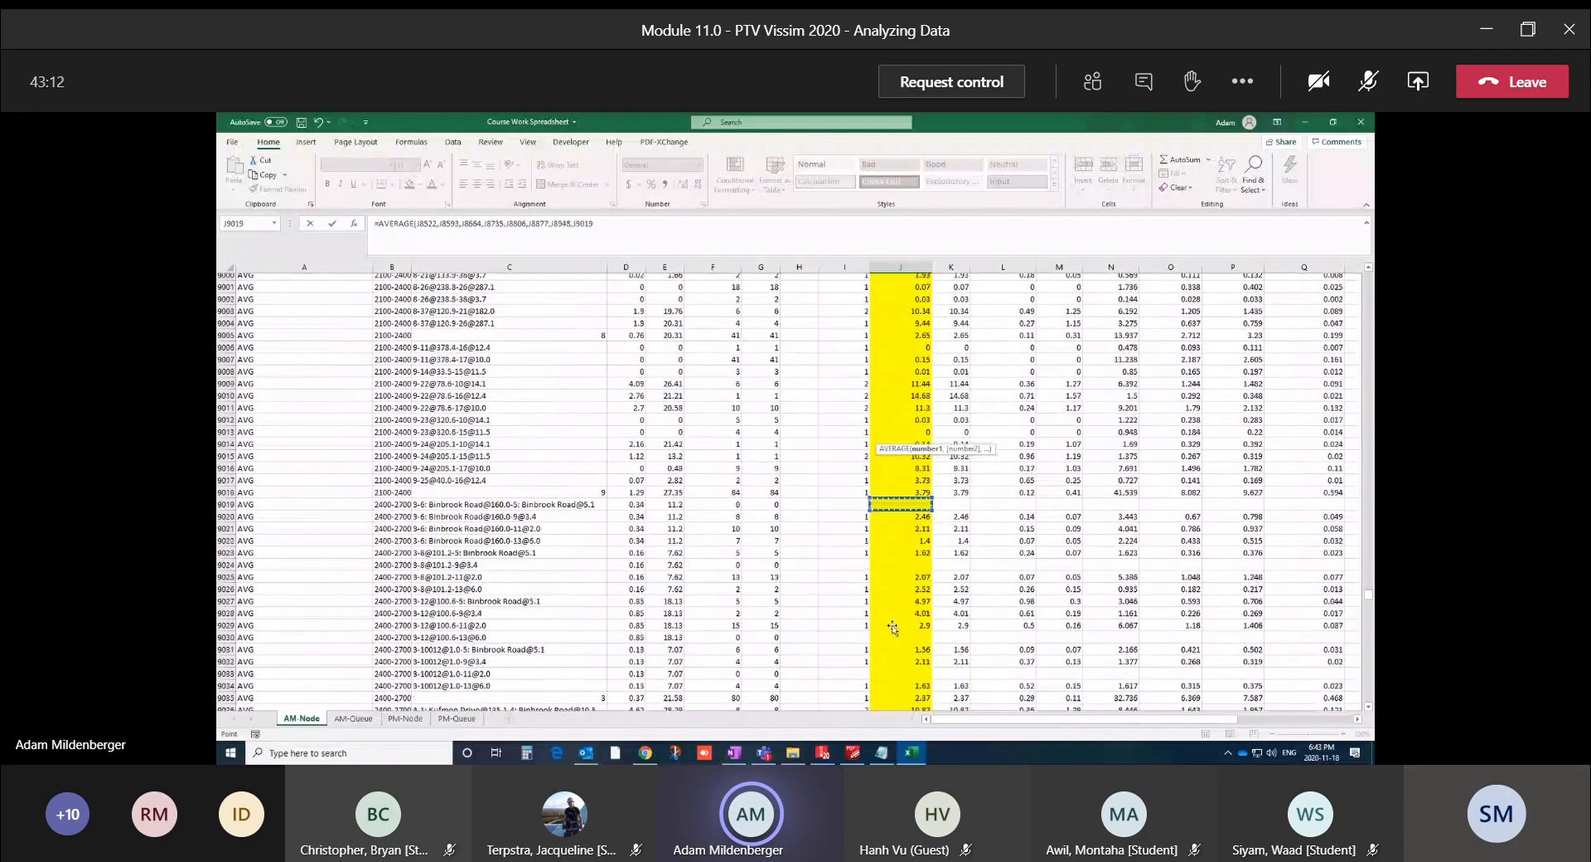
{"action": "scroll", "coordinate": [892, 628], "scroll_direction": "down", "scroll_amount": 10}
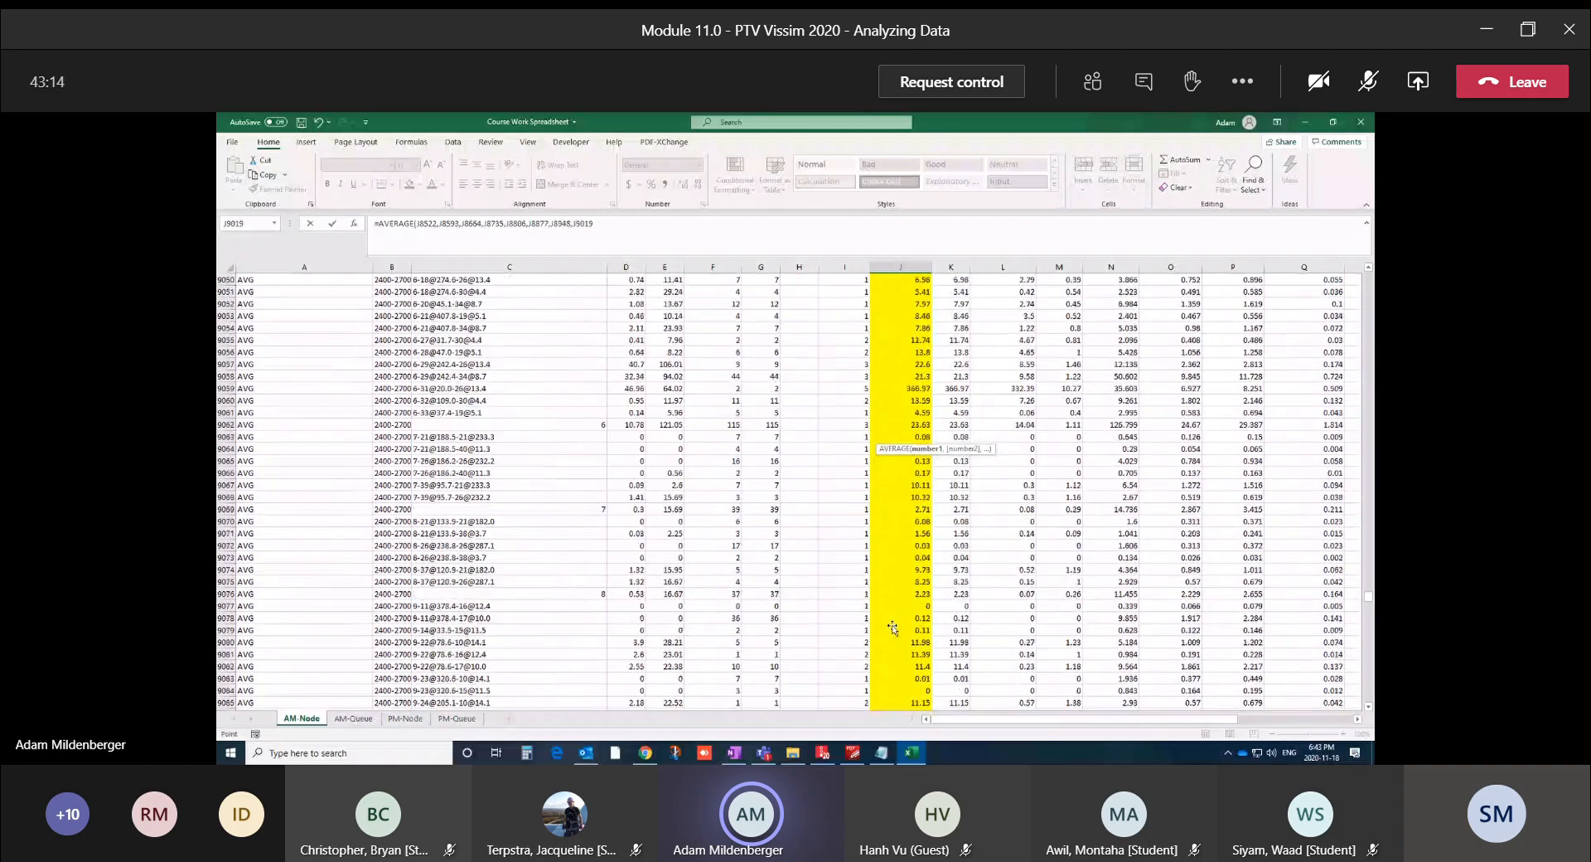
{"action": "scroll", "coordinate": [893, 628], "scroll_direction": "down", "scroll_amount": 4}
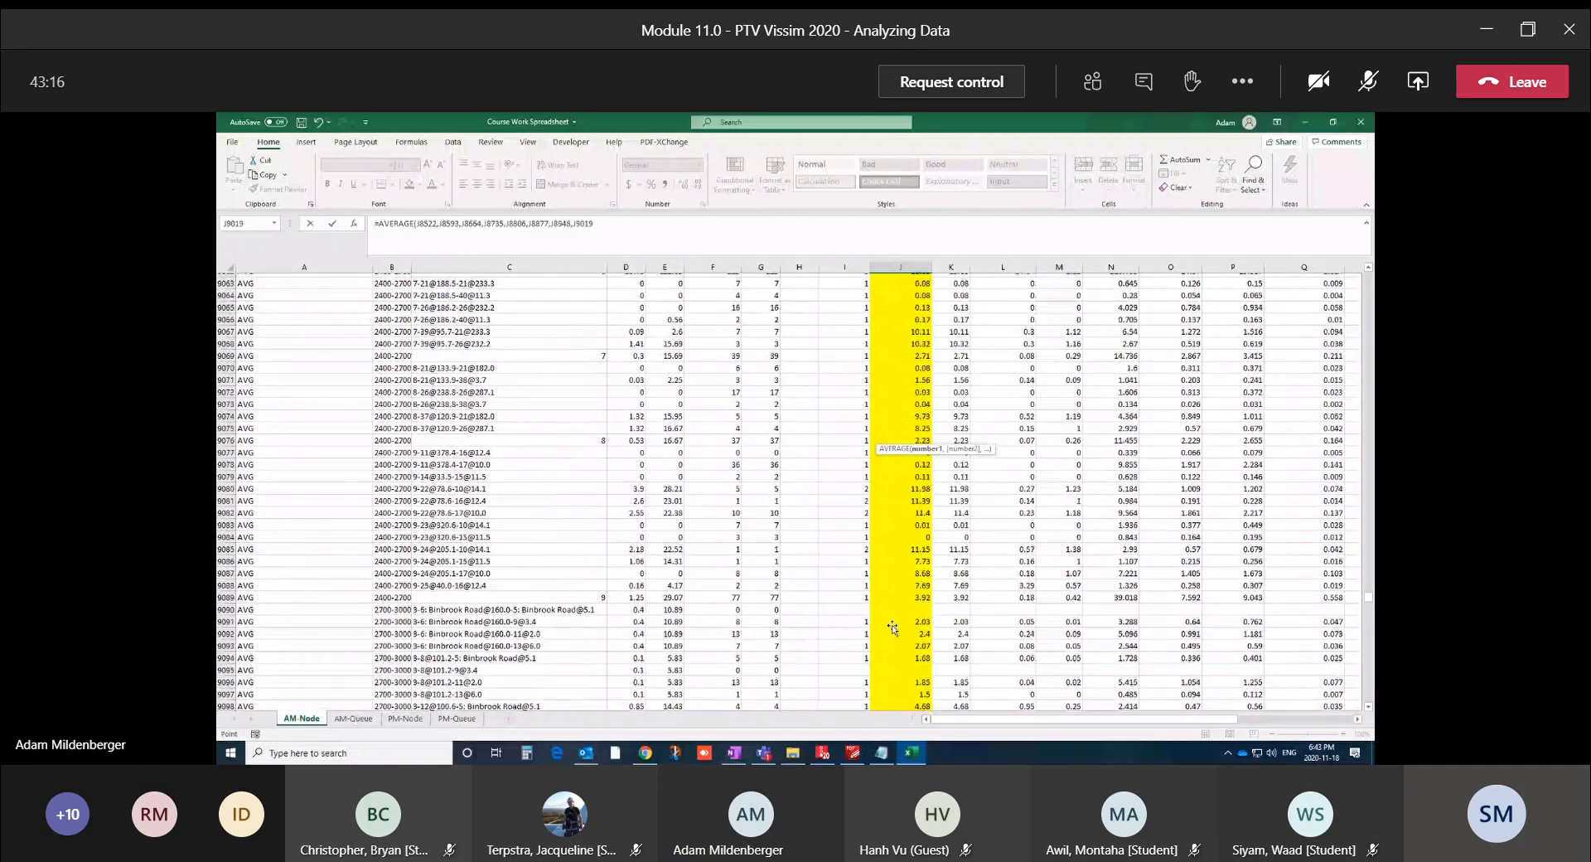
{"action": "scroll", "coordinate": [892, 628], "scroll_direction": "down", "scroll_amount": 1}
{"action": "left_click", "coordinate": [897, 582]}
Add delay cells J9161 and J9232 for the 3000-3300 and 3300-3600 intervals as further AVERAGE arguments
{"action": "scroll", "coordinate": [897, 582], "scroll_direction": "down", "scroll_amount": 15}
{"action": "scroll", "coordinate": [897, 582], "scroll_direction": "down", "scroll_amount": 5}
{"action": "scroll", "coordinate": [898, 582], "scroll_direction": "down", "scroll_amount": 10}
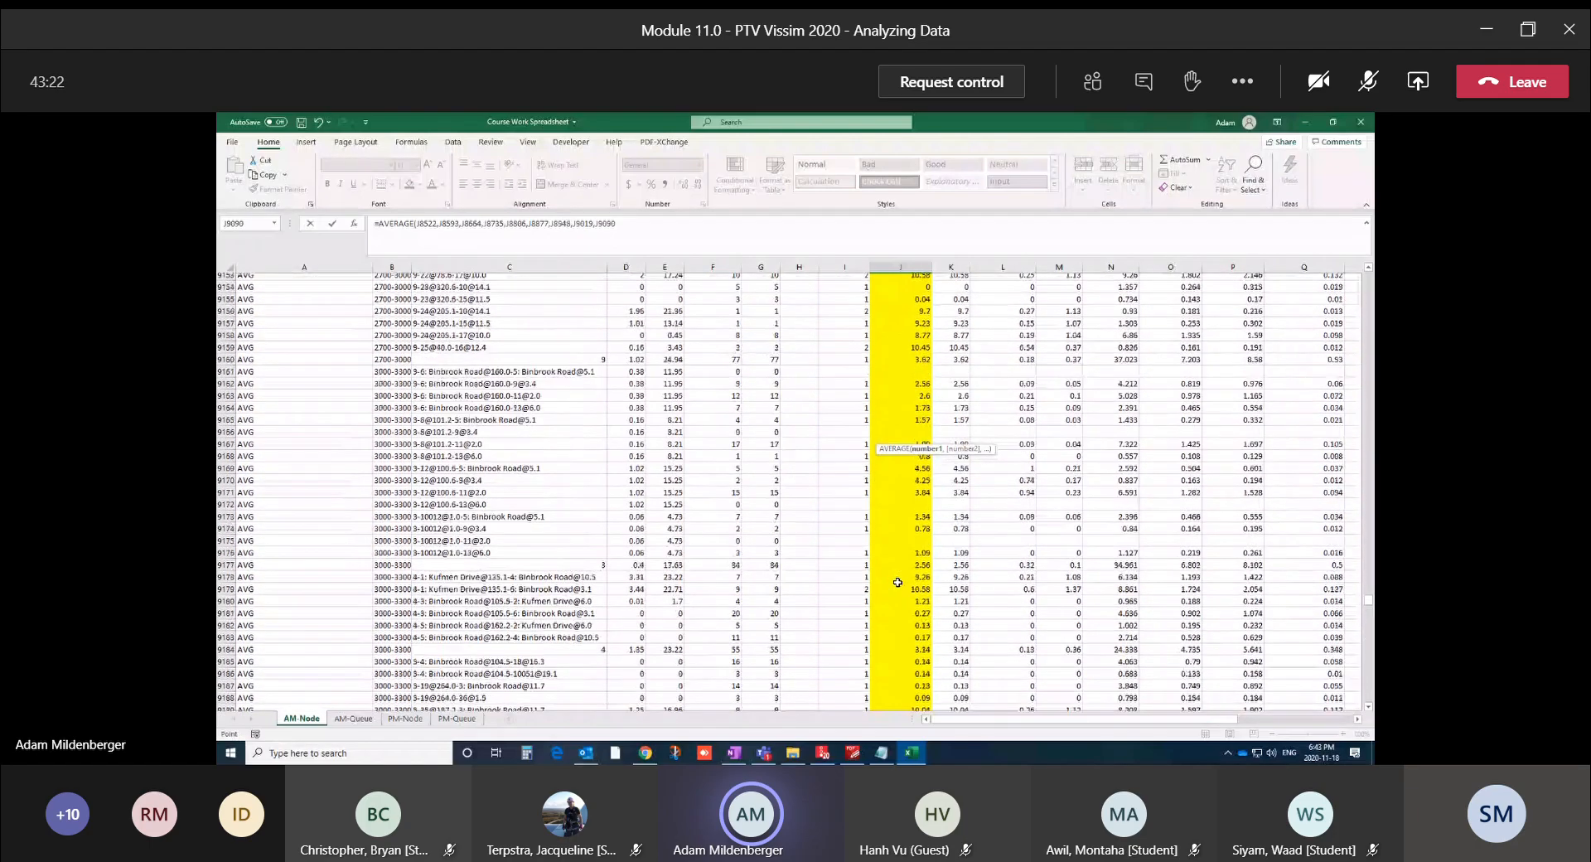
{"action": "left_click", "coordinate": [893, 352], "text": "ctrl"}
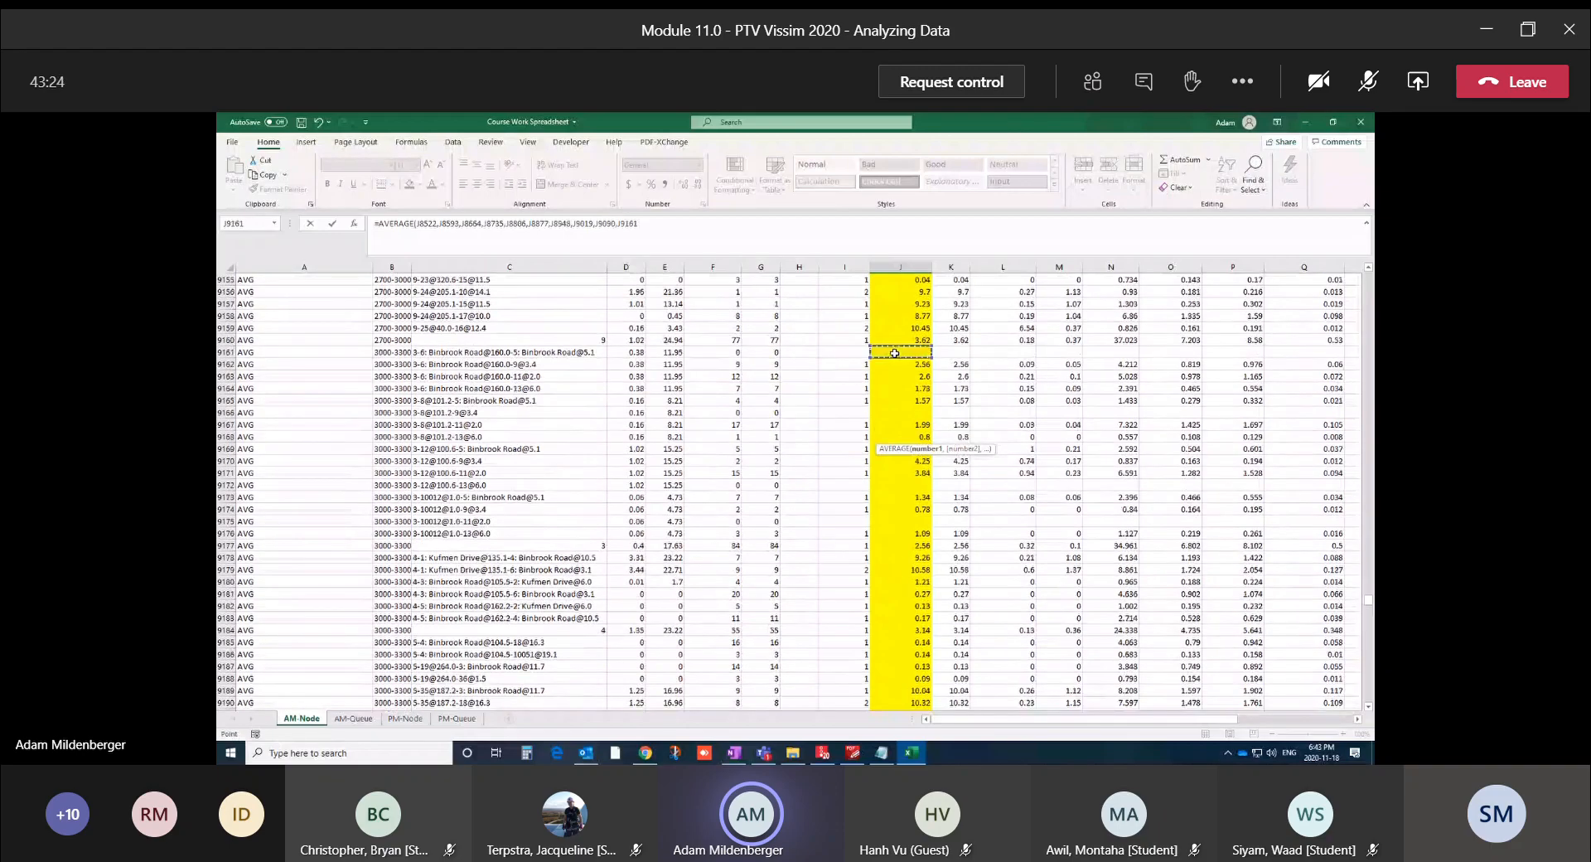
{"action": "scroll", "coordinate": [886, 407], "scroll_direction": "down", "scroll_amount": 5}
{"action": "scroll", "coordinate": [887, 406], "scroll_direction": "down", "scroll_amount": 10}
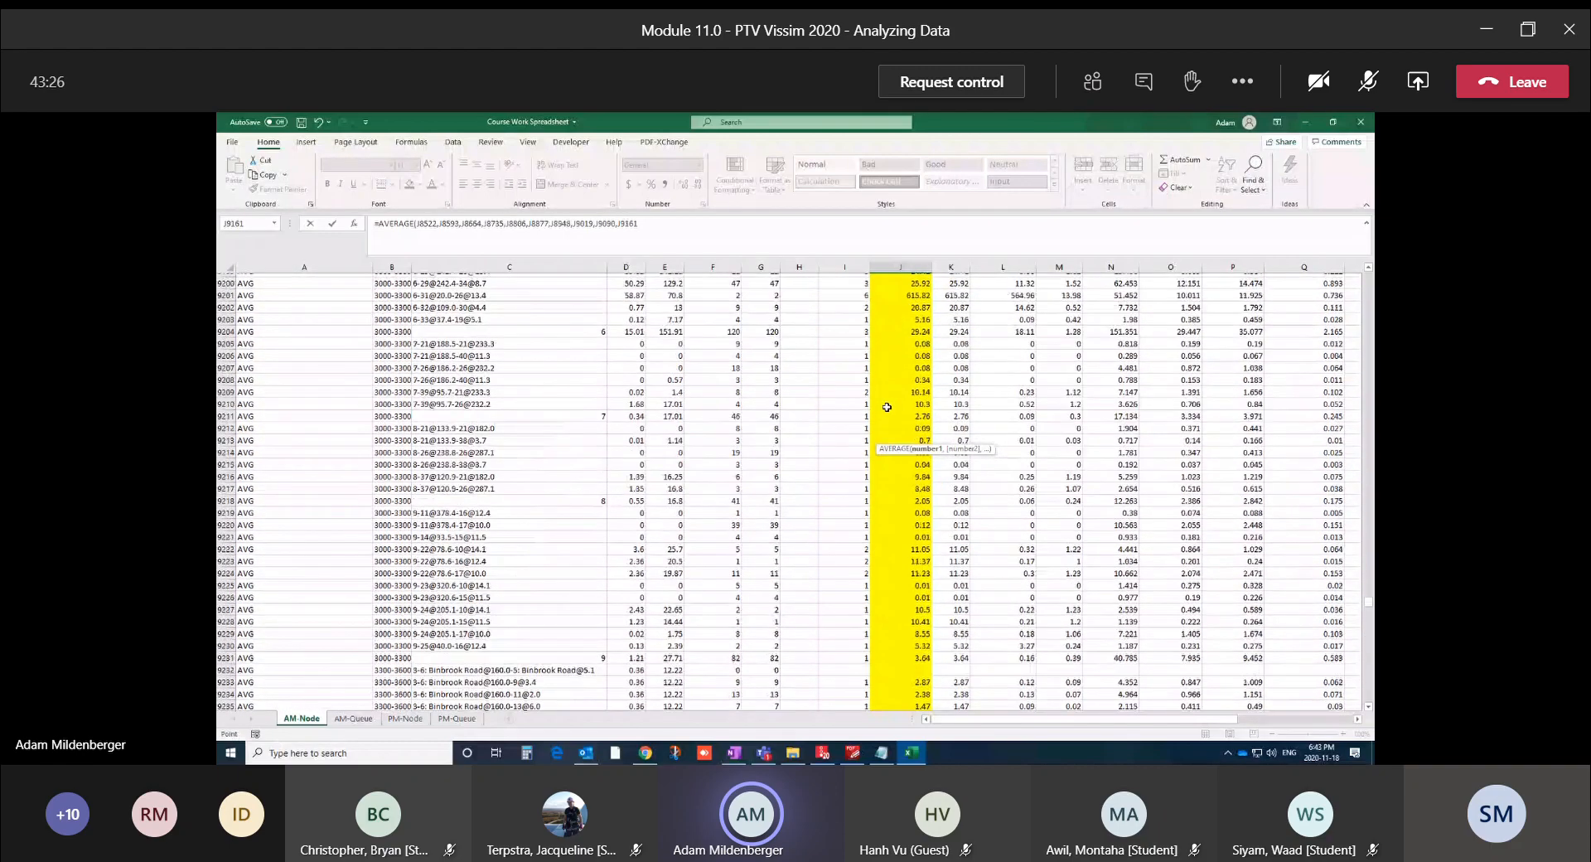
{"action": "scroll", "coordinate": [886, 407], "scroll_direction": "down", "scroll_amount": 5}
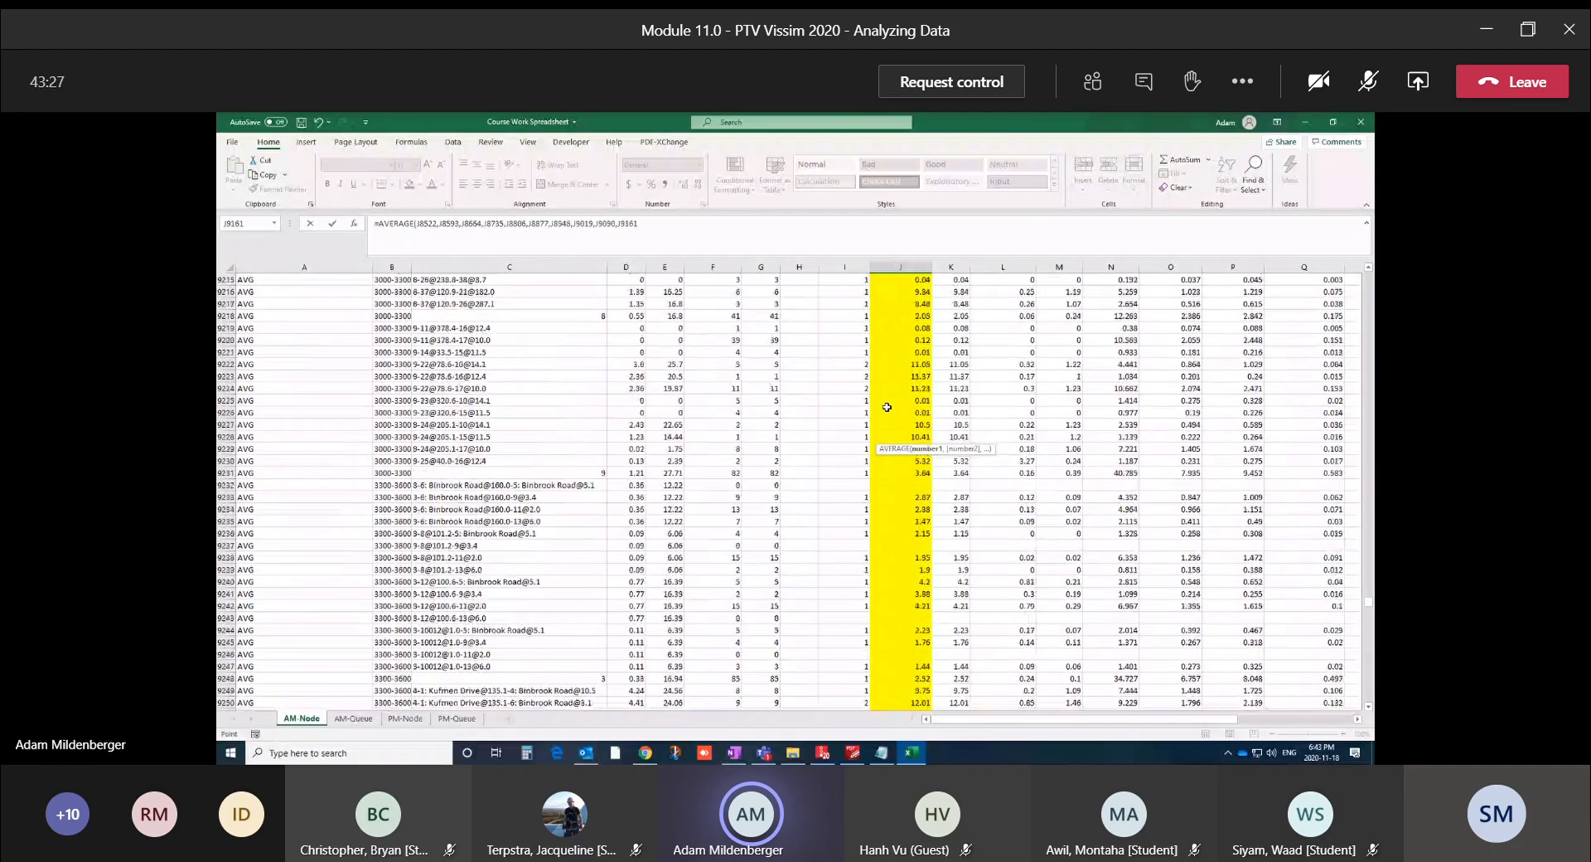
{"action": "left_click", "coordinate": [897, 482], "text": "ctrl"}
Add the 3600-3900 delay cell J9303 as the last argument and complete the AVERAGE formula in J9375
{"action": "scroll", "coordinate": [896, 482], "scroll_direction": "down", "scroll_amount": 14}
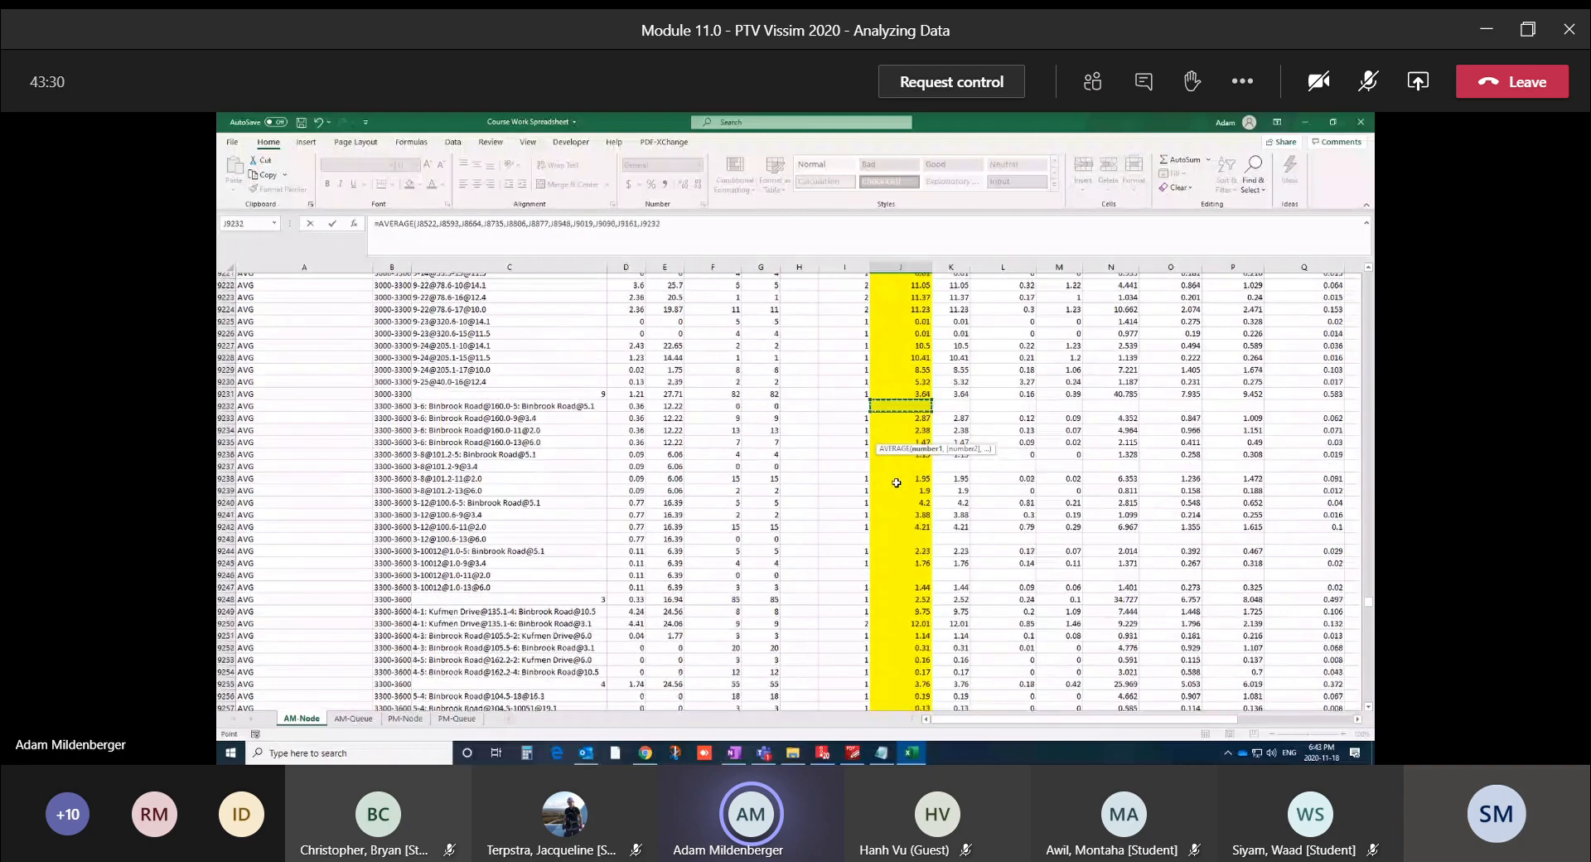
{"action": "scroll", "coordinate": [896, 482], "scroll_direction": "down", "scroll_amount": 11}
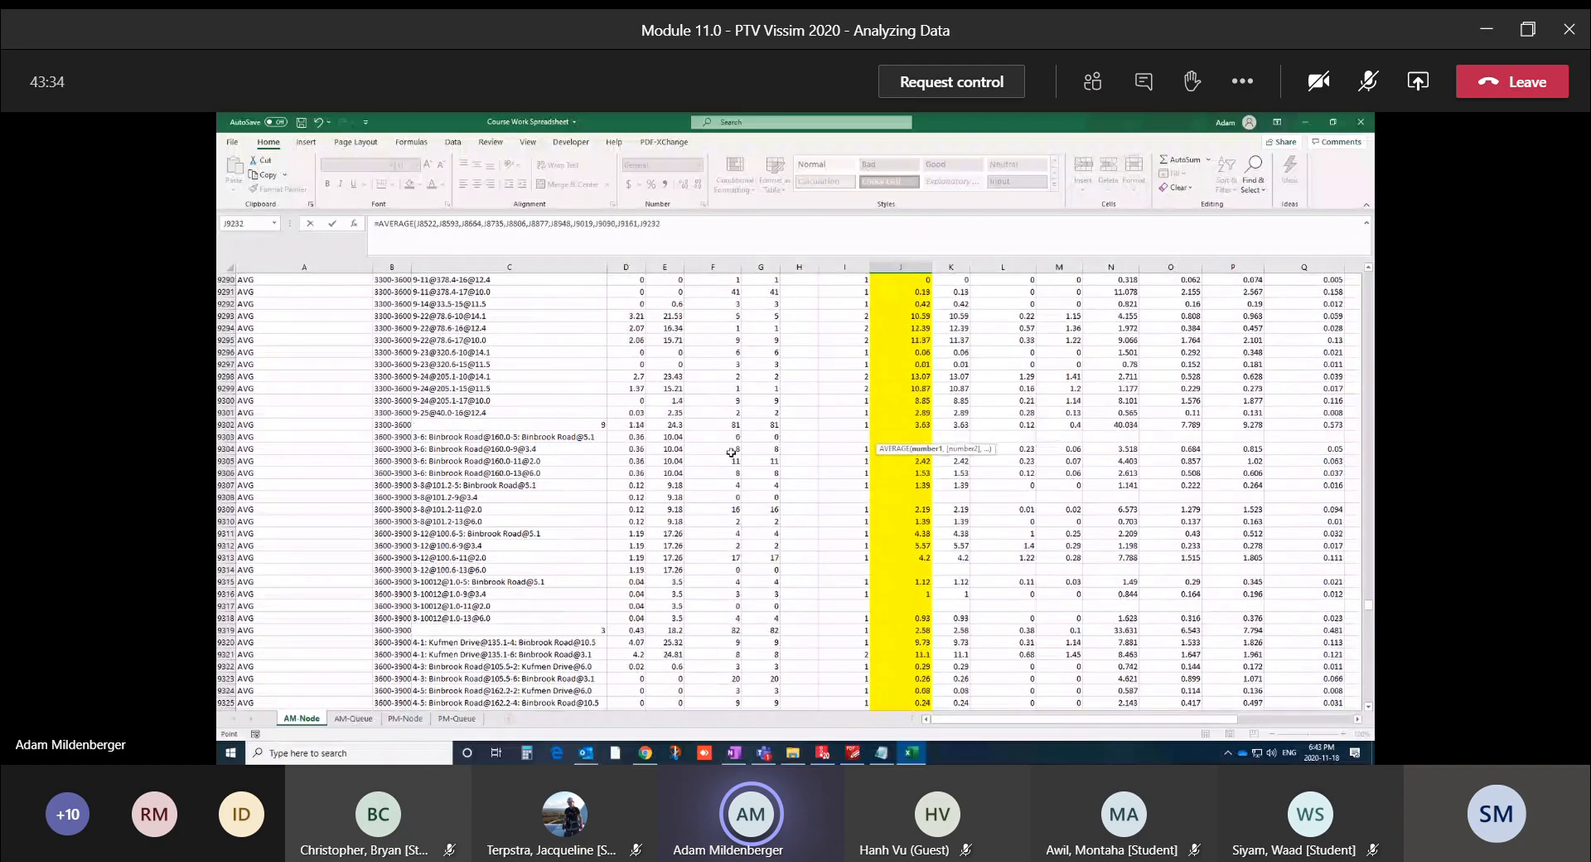
{"action": "left_click", "coordinate": [898, 436], "text": "ctrl"}
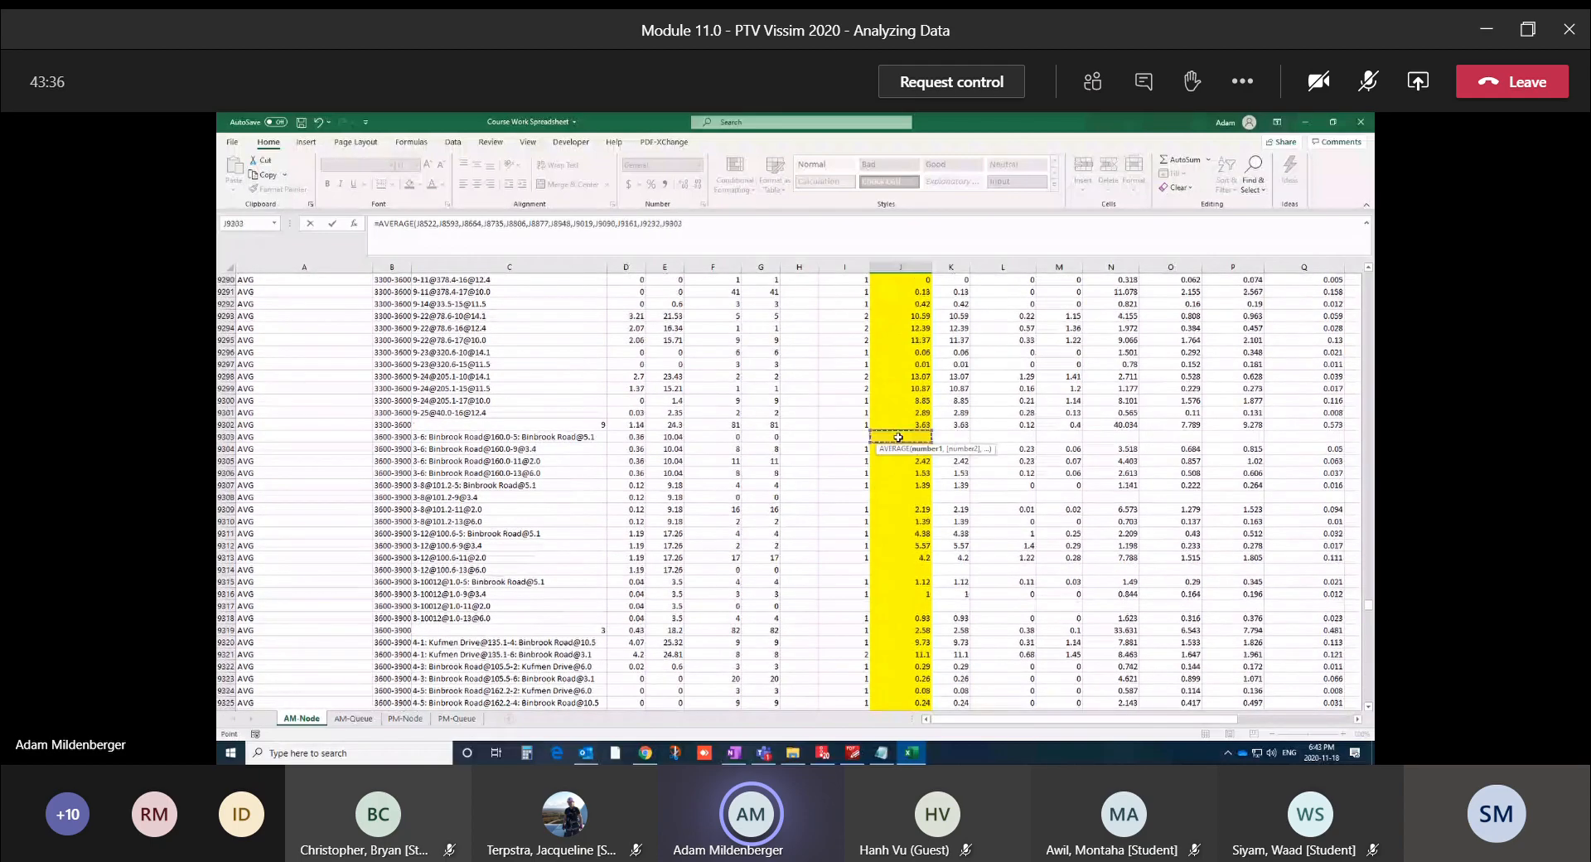
{"action": "scroll", "coordinate": [898, 436], "scroll_direction": "down", "scroll_amount": 20}
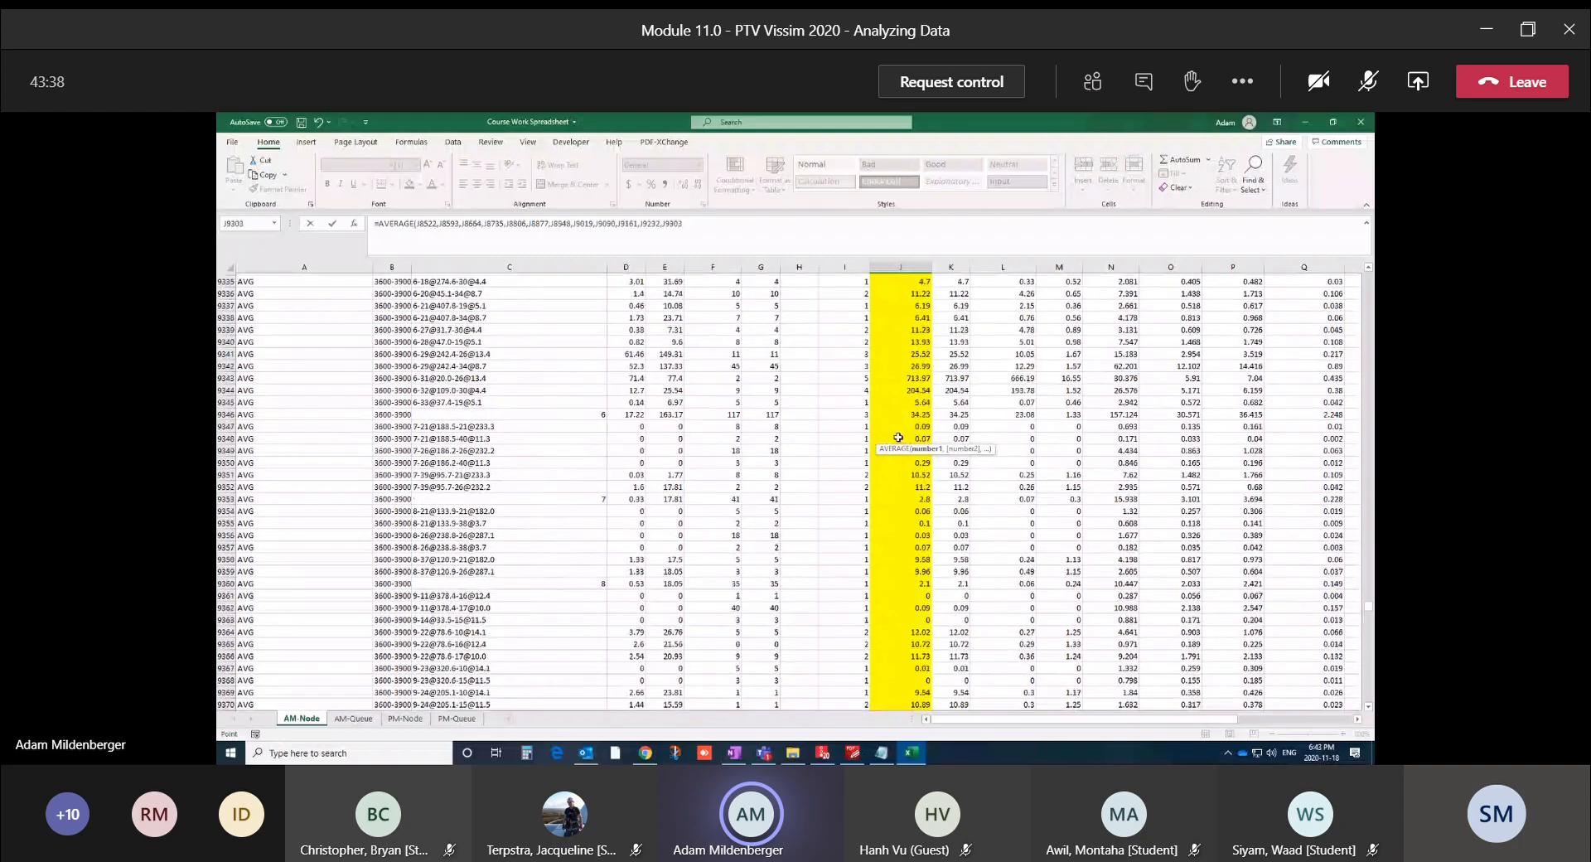
{"action": "scroll", "coordinate": [898, 437], "scroll_direction": "down", "scroll_amount": 5}
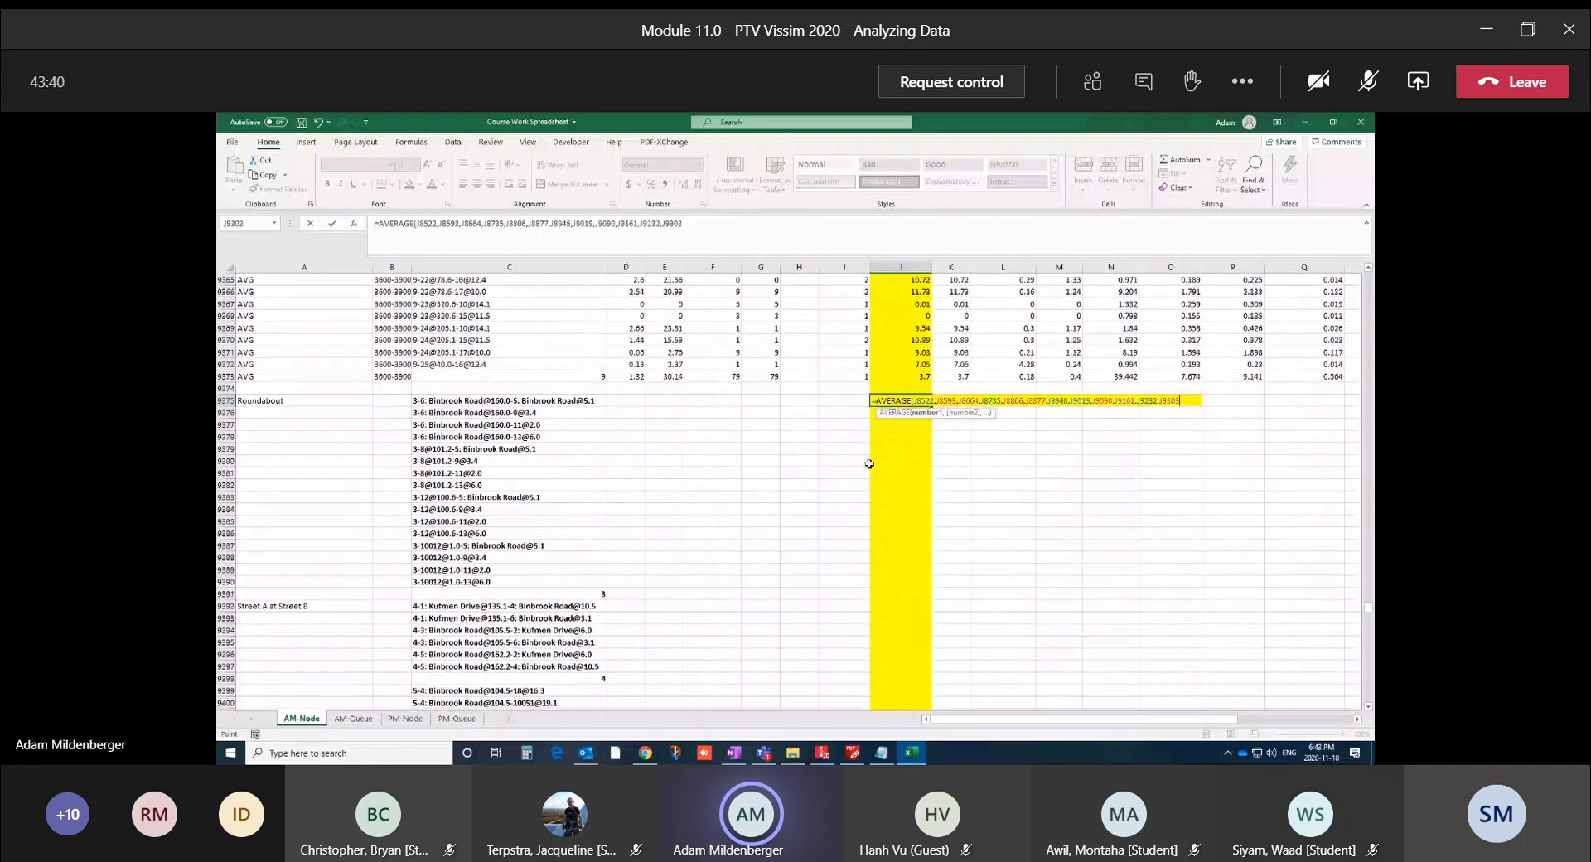
{"action": "key", "text": "Return"}
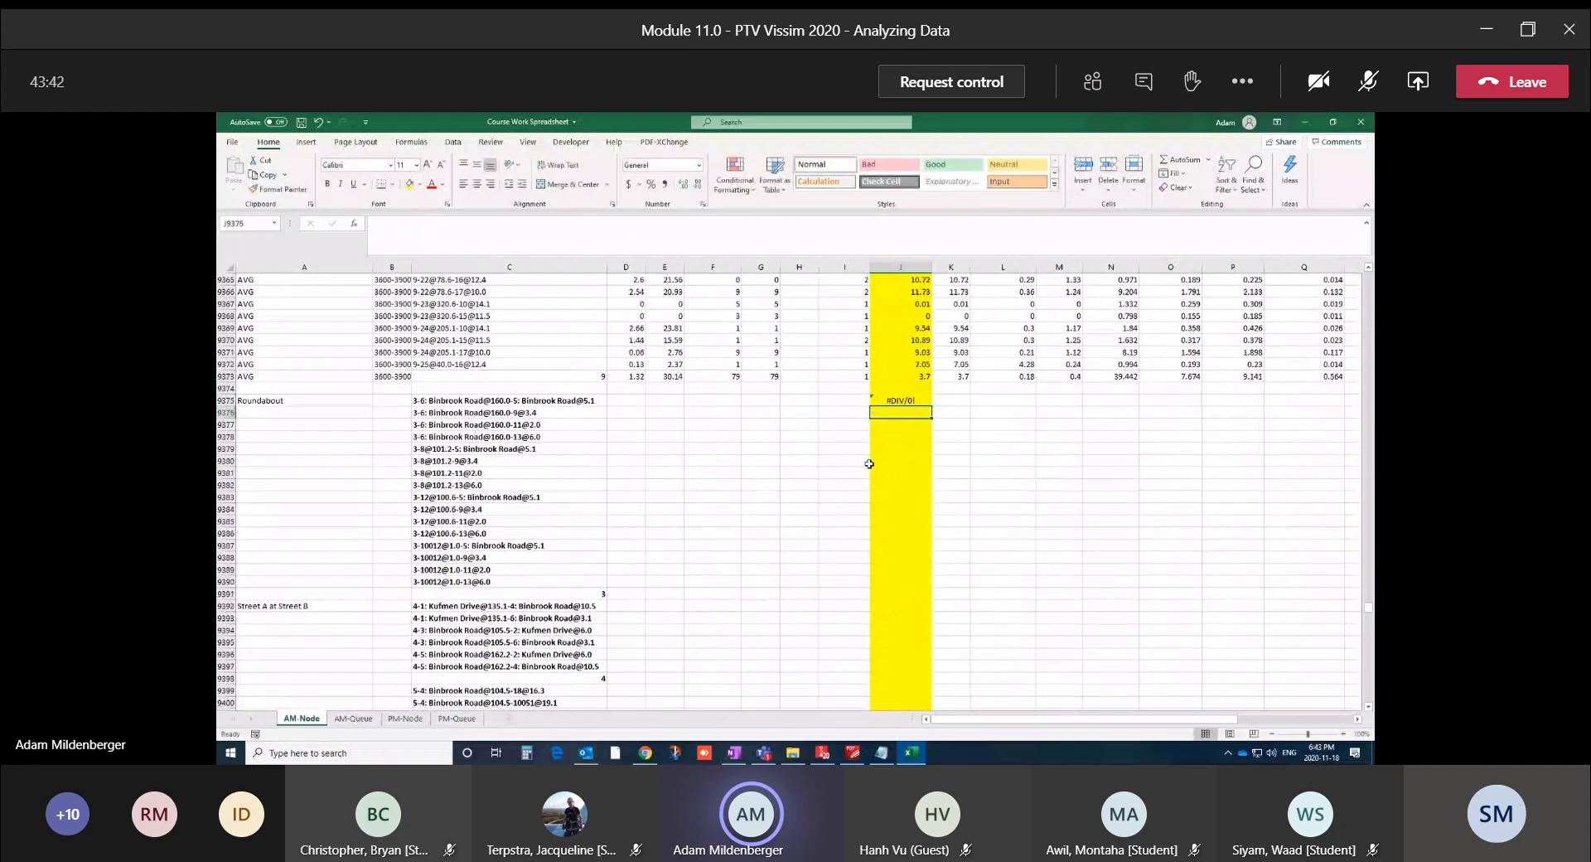
Fill the AVERAGE formula from J9375 down column J for all the remaining listed movements and node totals
{"action": "left_click", "coordinate": [919, 401]}
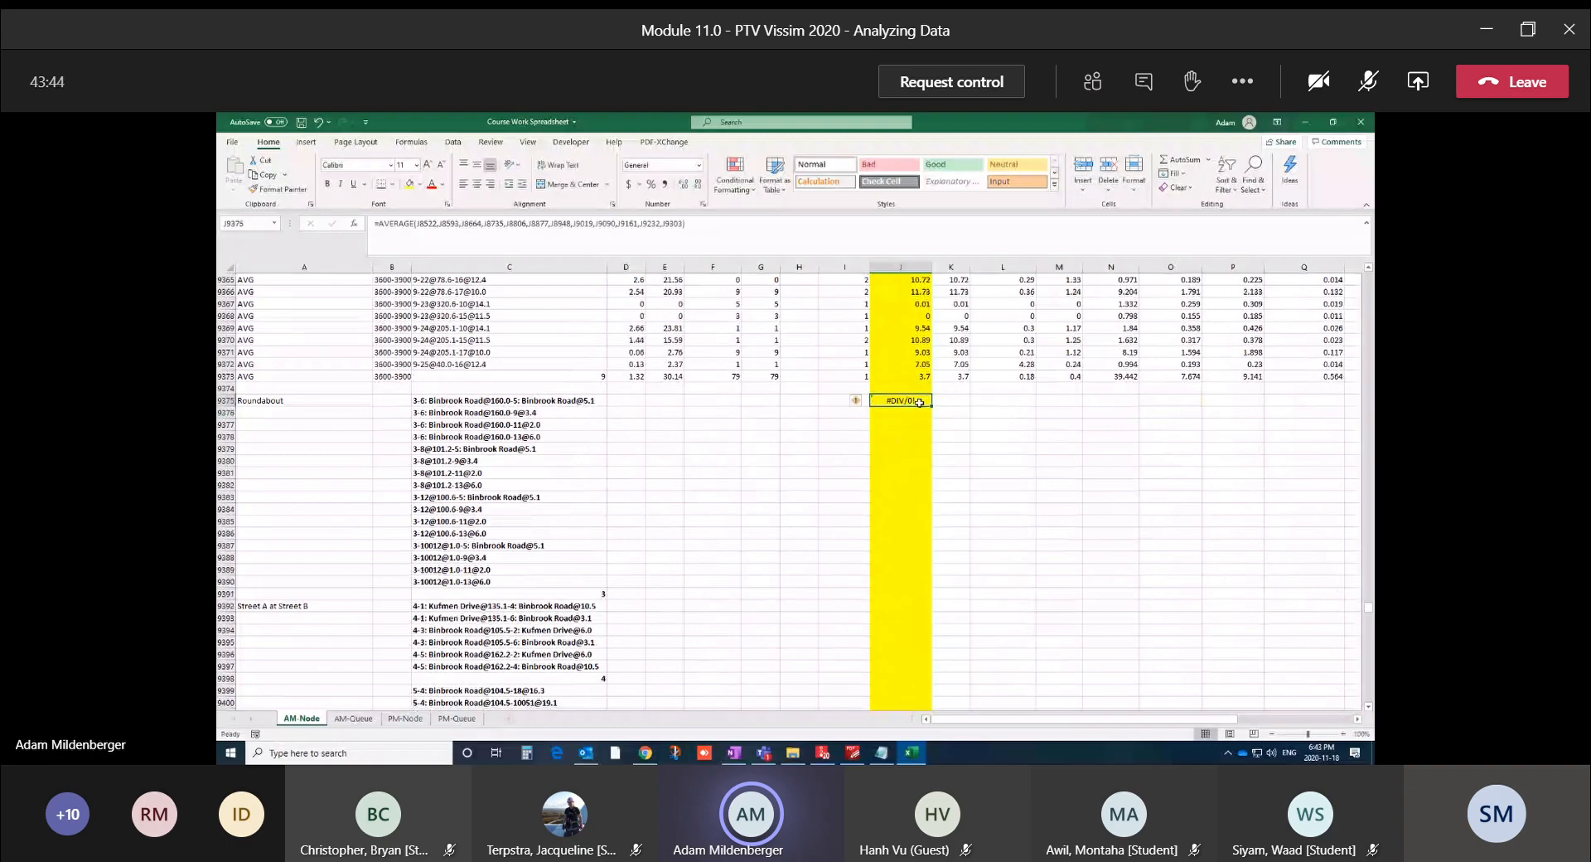
{"action": "left_click_drag", "start_coordinate": [931, 407], "coordinate": [893, 607]}
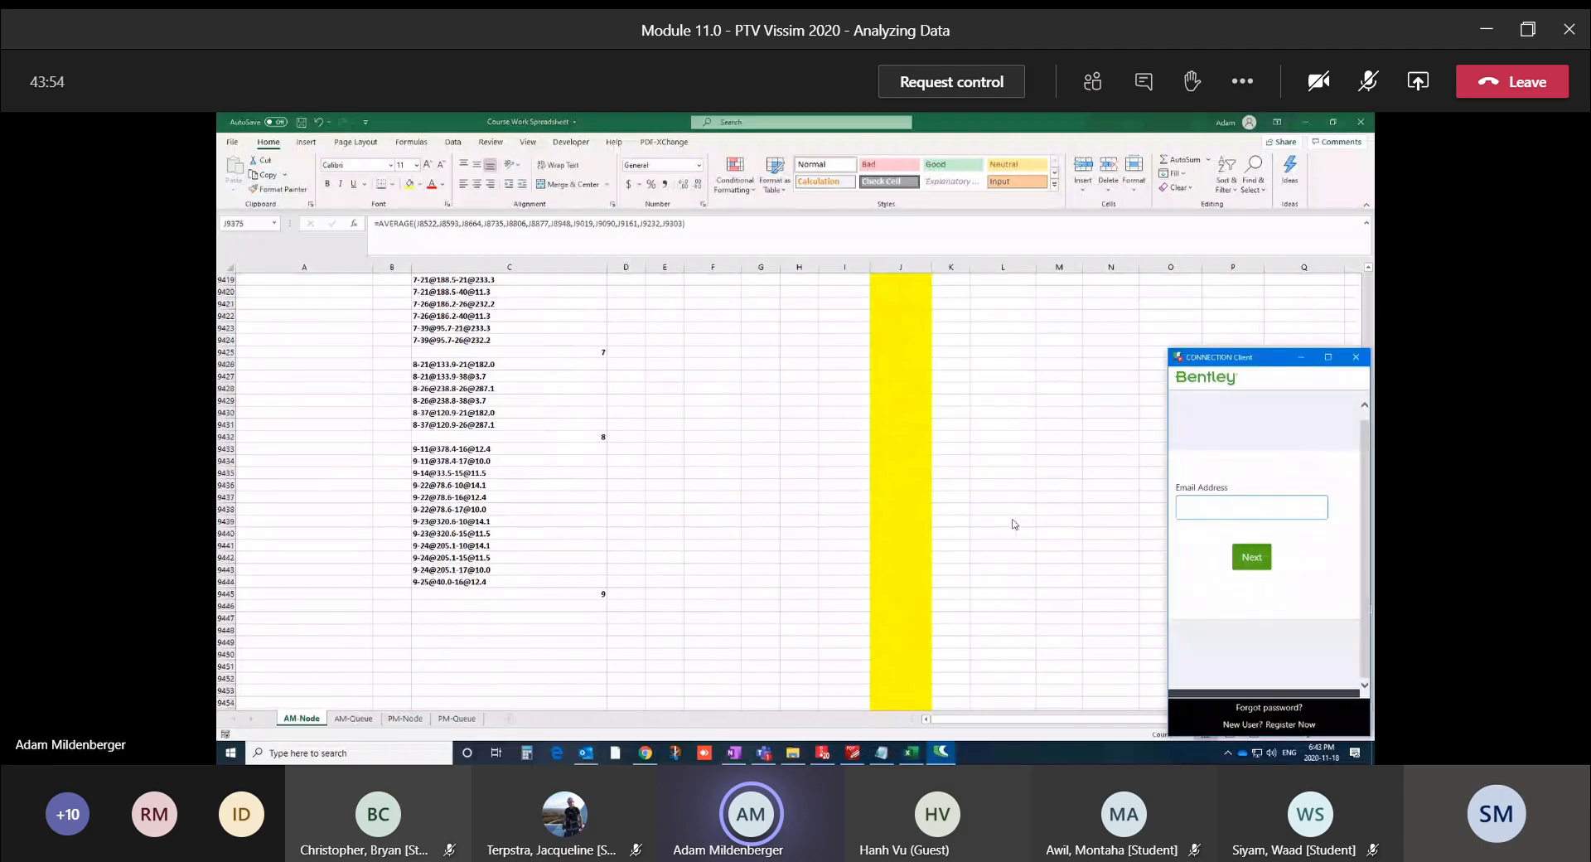
{"action": "left_click", "coordinate": [1152, 435]}
{"action": "scroll", "coordinate": [1073, 463], "scroll_direction": "up", "scroll_amount": 19}
{"action": "scroll", "coordinate": [1074, 463], "scroll_direction": "up", "scroll_amount": 1}
{"action": "scroll", "coordinate": [1073, 463], "scroll_direction": "down", "scroll_amount": 5}
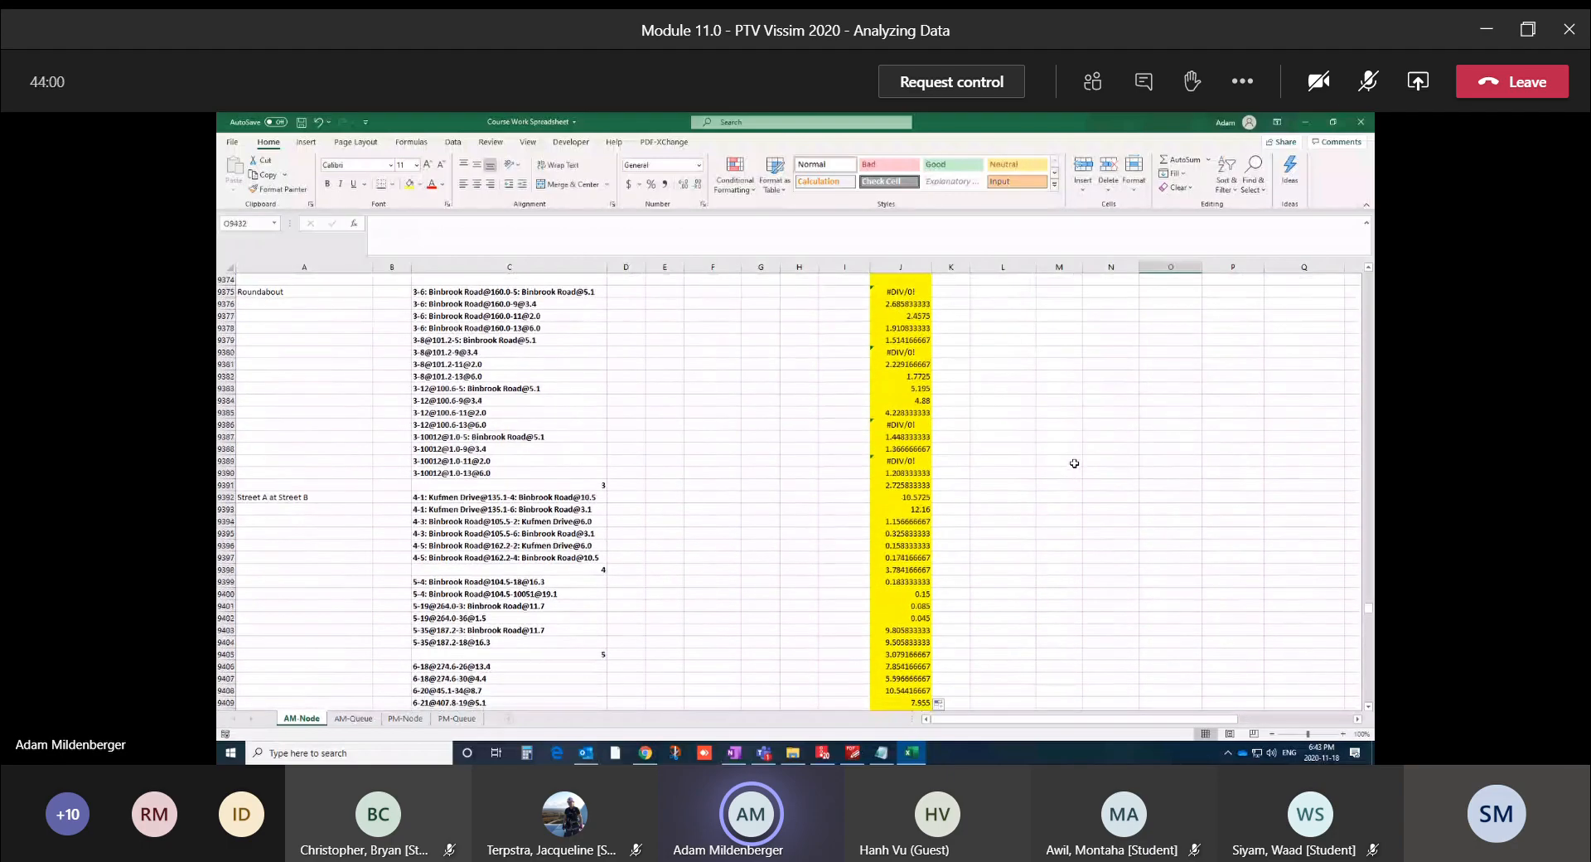
Examine the average delay formulas of the Roundabout movements in J9375, J9386 and J9389
{"action": "left_click", "coordinate": [909, 425]}
{"action": "left_click", "coordinate": [911, 294]}
{"action": "left_click", "coordinate": [915, 426]}
{"action": "left_click", "coordinate": [904, 462]}
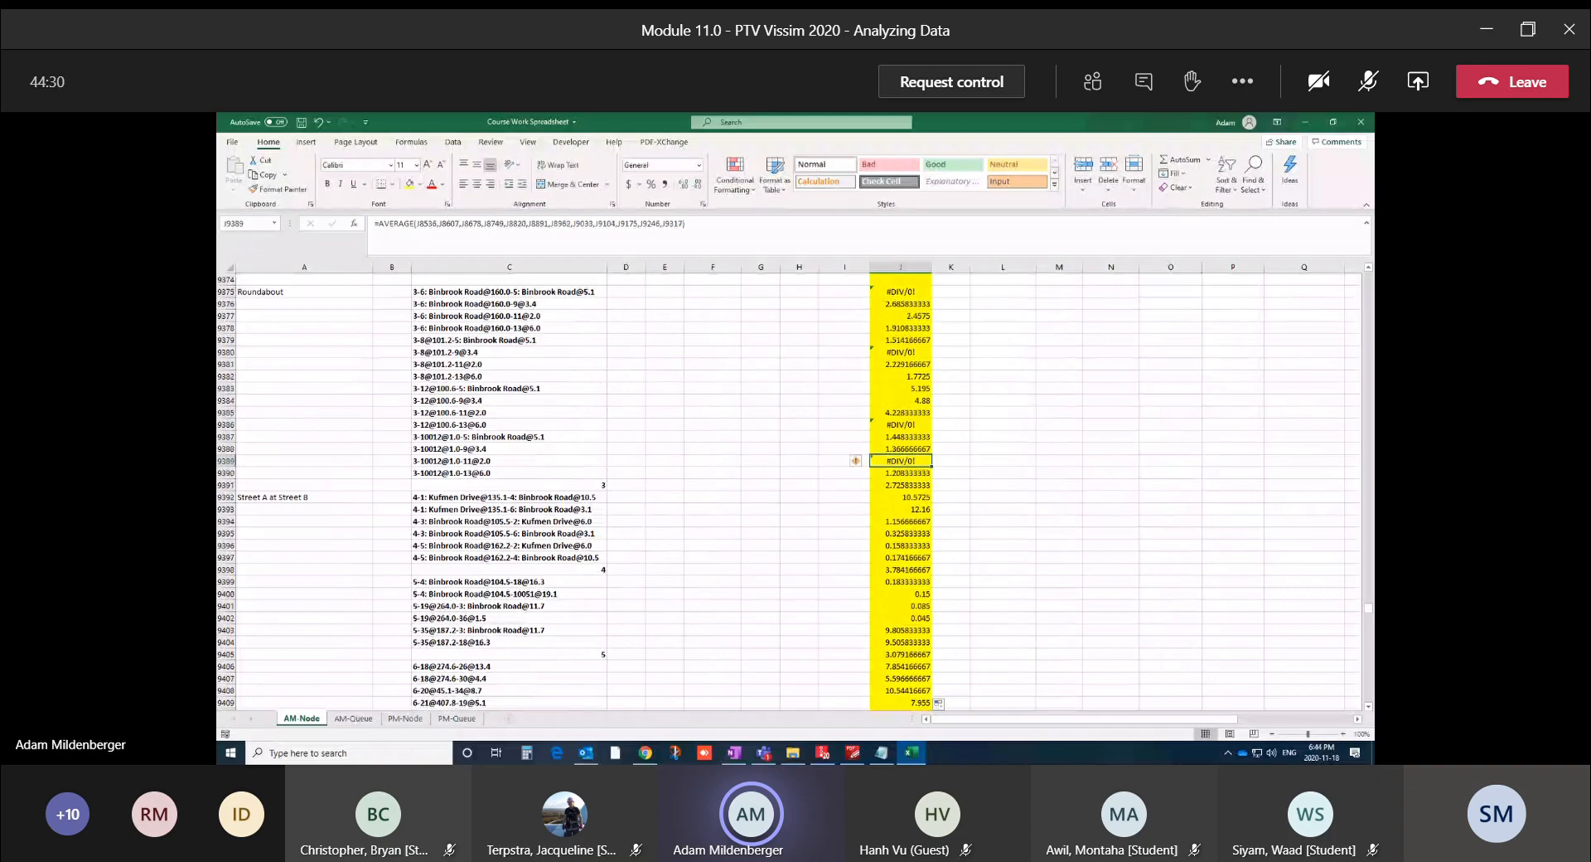
{"action": "left_click", "coordinate": [767, 391]}
{"action": "left_click", "coordinate": [834, 305]}
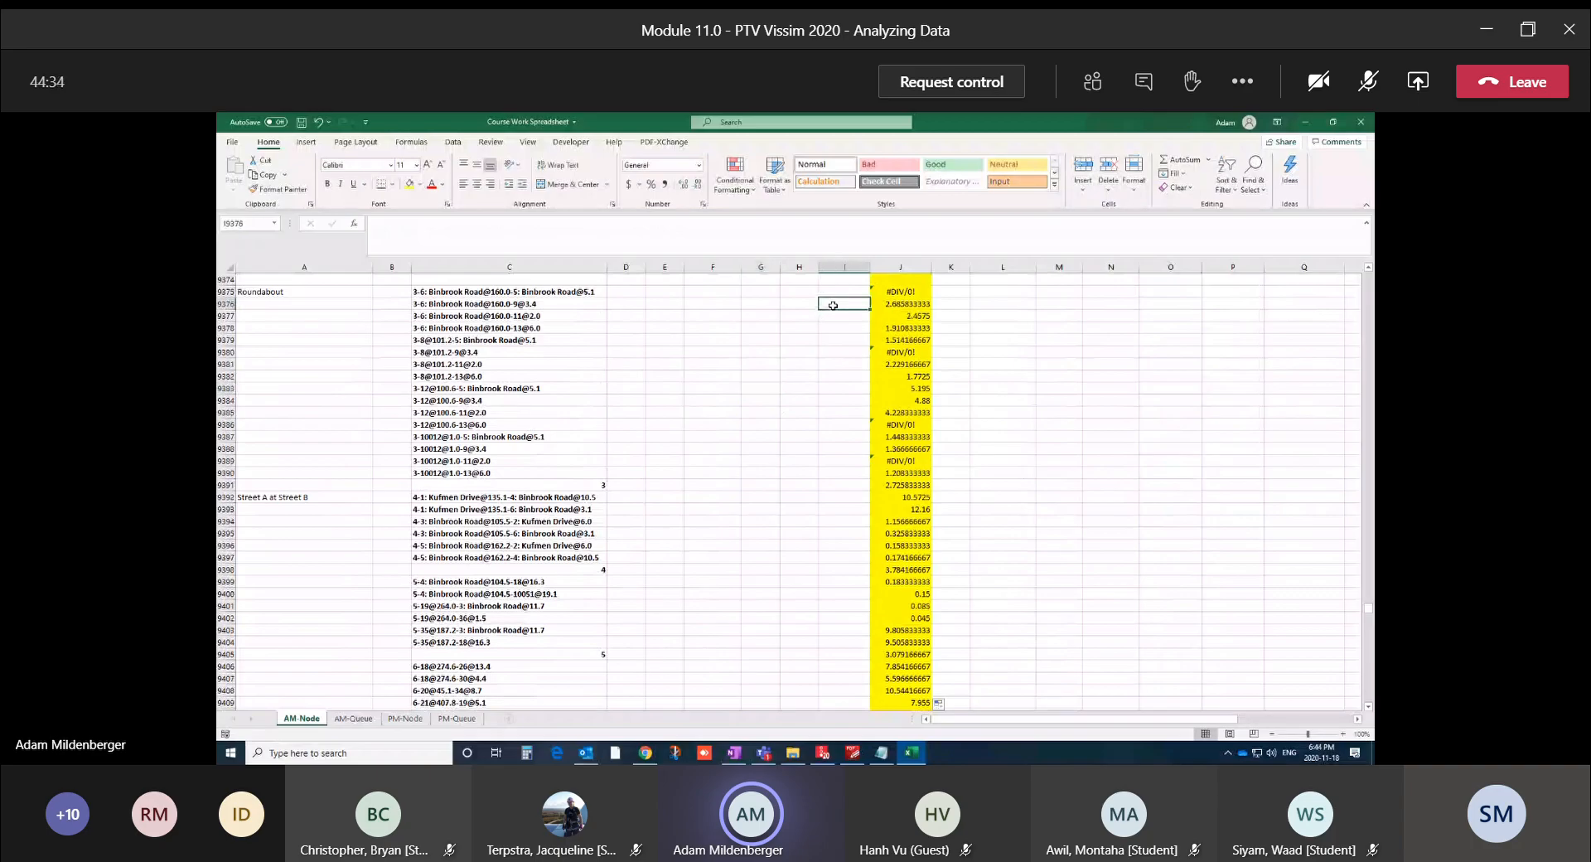
Move the unsignalized level-of-service criteria table off the signalized one, placing it lower in the empty area beyond the node data
{"action": "scroll", "coordinate": [950, 447], "scroll_direction": "up", "scroll_amount": 10}
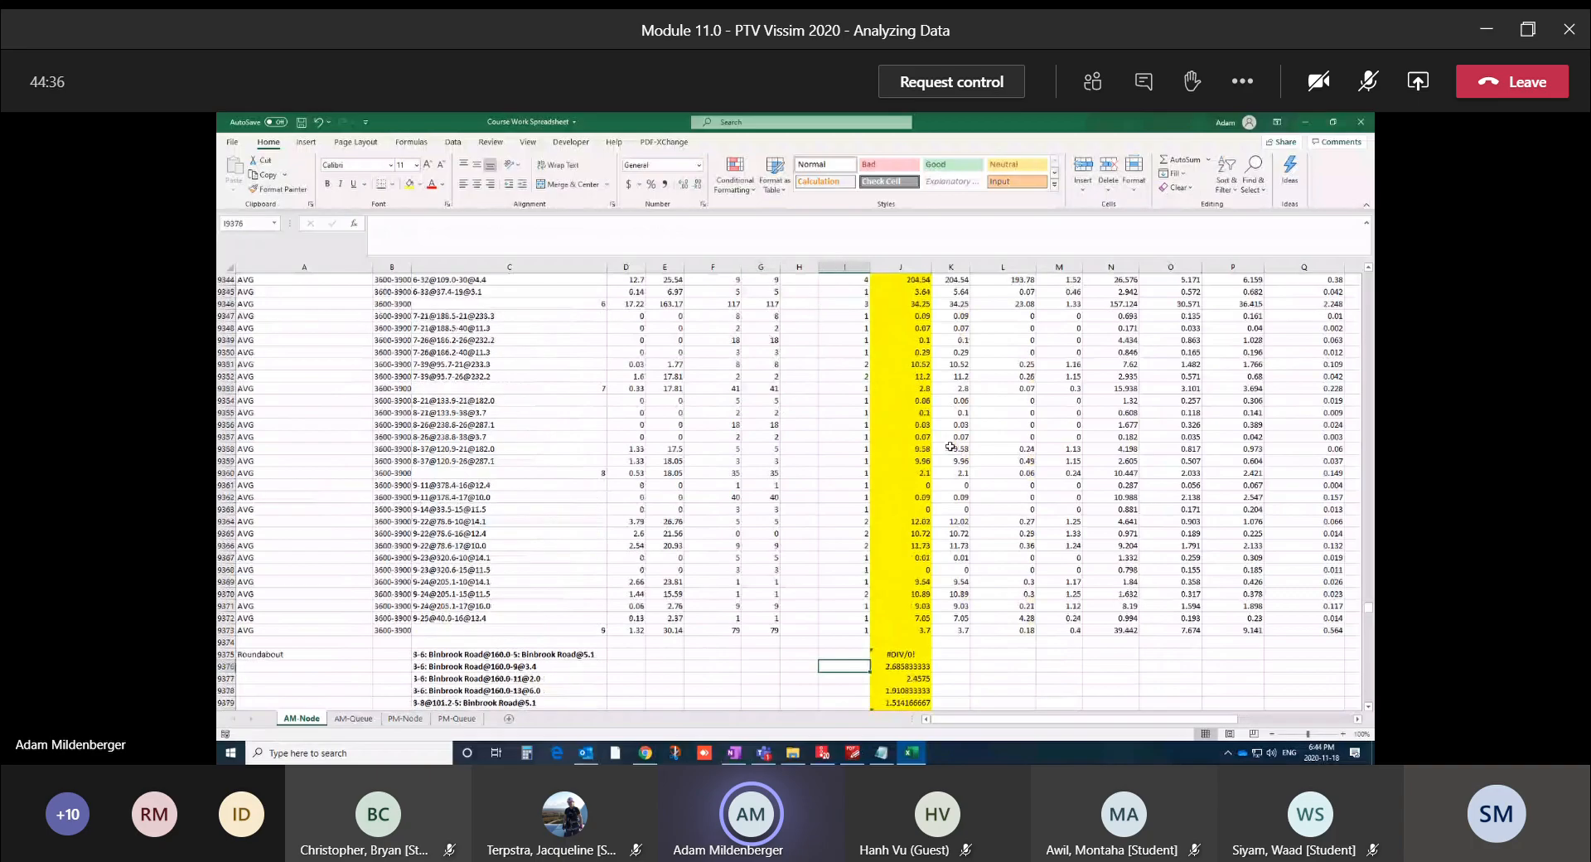
{"action": "scroll", "coordinate": [950, 447], "scroll_direction": "up", "scroll_amount": 20}
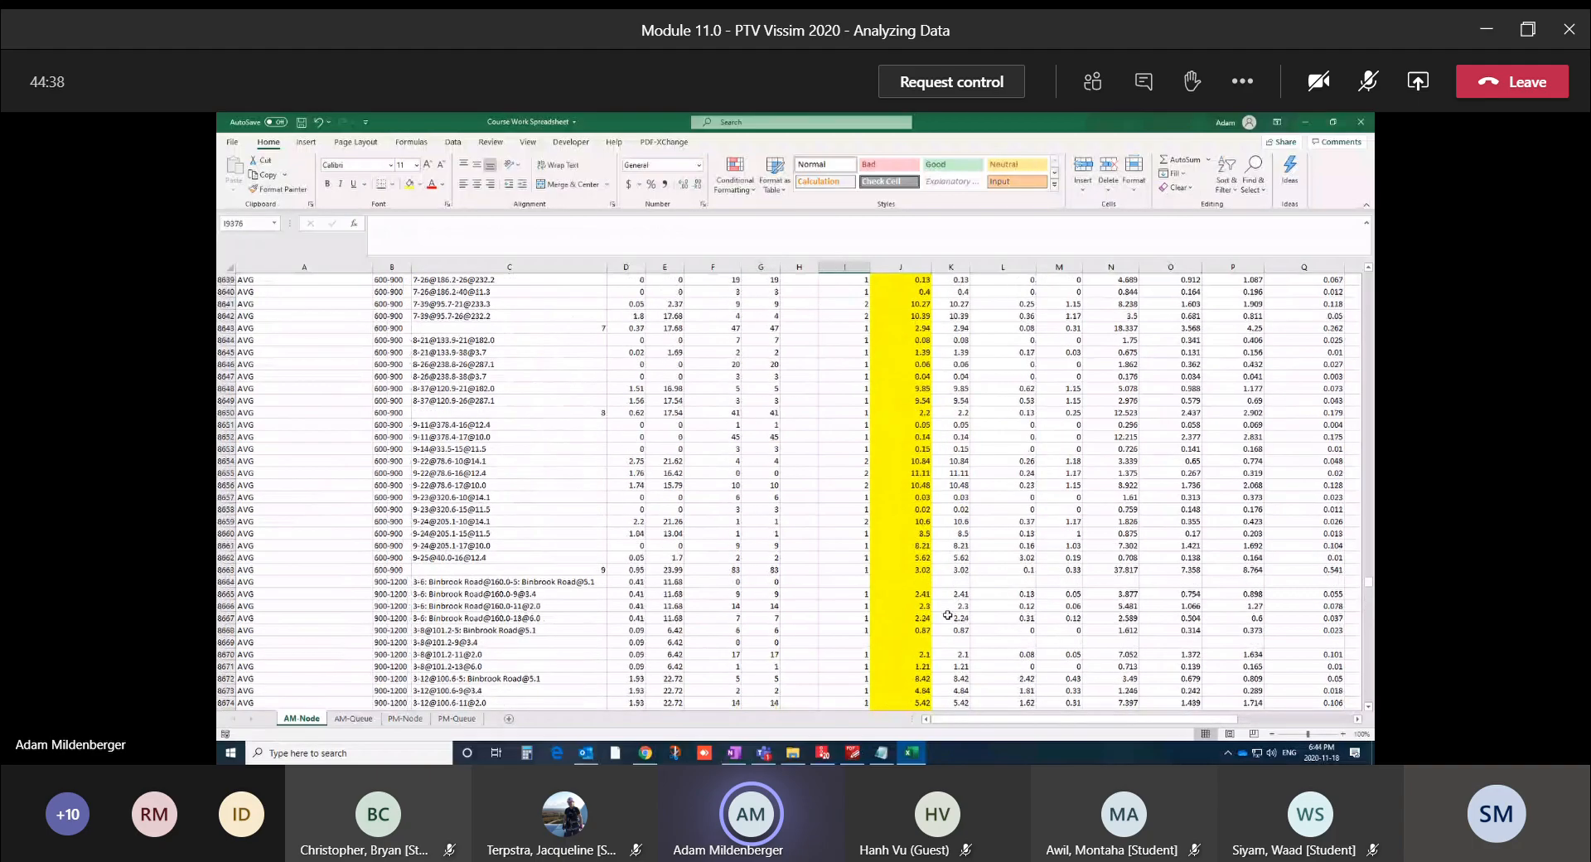
{"action": "scroll", "coordinate": [947, 613], "scroll_direction": "down", "scroll_amount": 20}
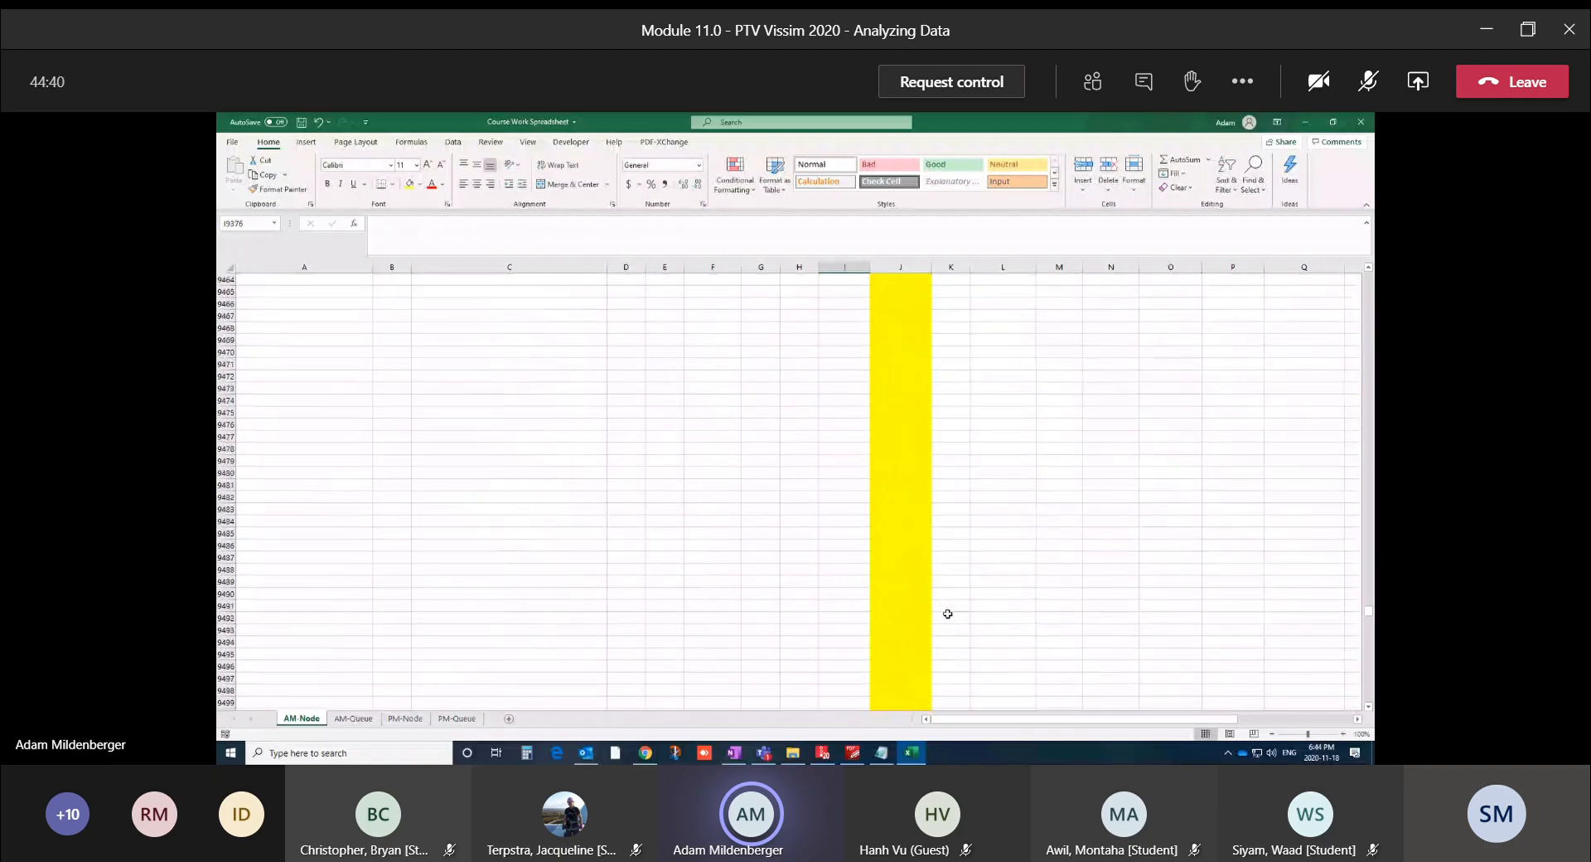
{"action": "scroll", "coordinate": [1032, 672], "scroll_direction": "up", "scroll_amount": 20}
{"action": "scroll", "coordinate": [1038, 673], "scroll_direction": "up", "scroll_amount": 20}
{"action": "left_click_drag", "start_coordinate": [1079, 718], "coordinate": [1192, 718]}
{"action": "left_click", "coordinate": [1023, 368]}
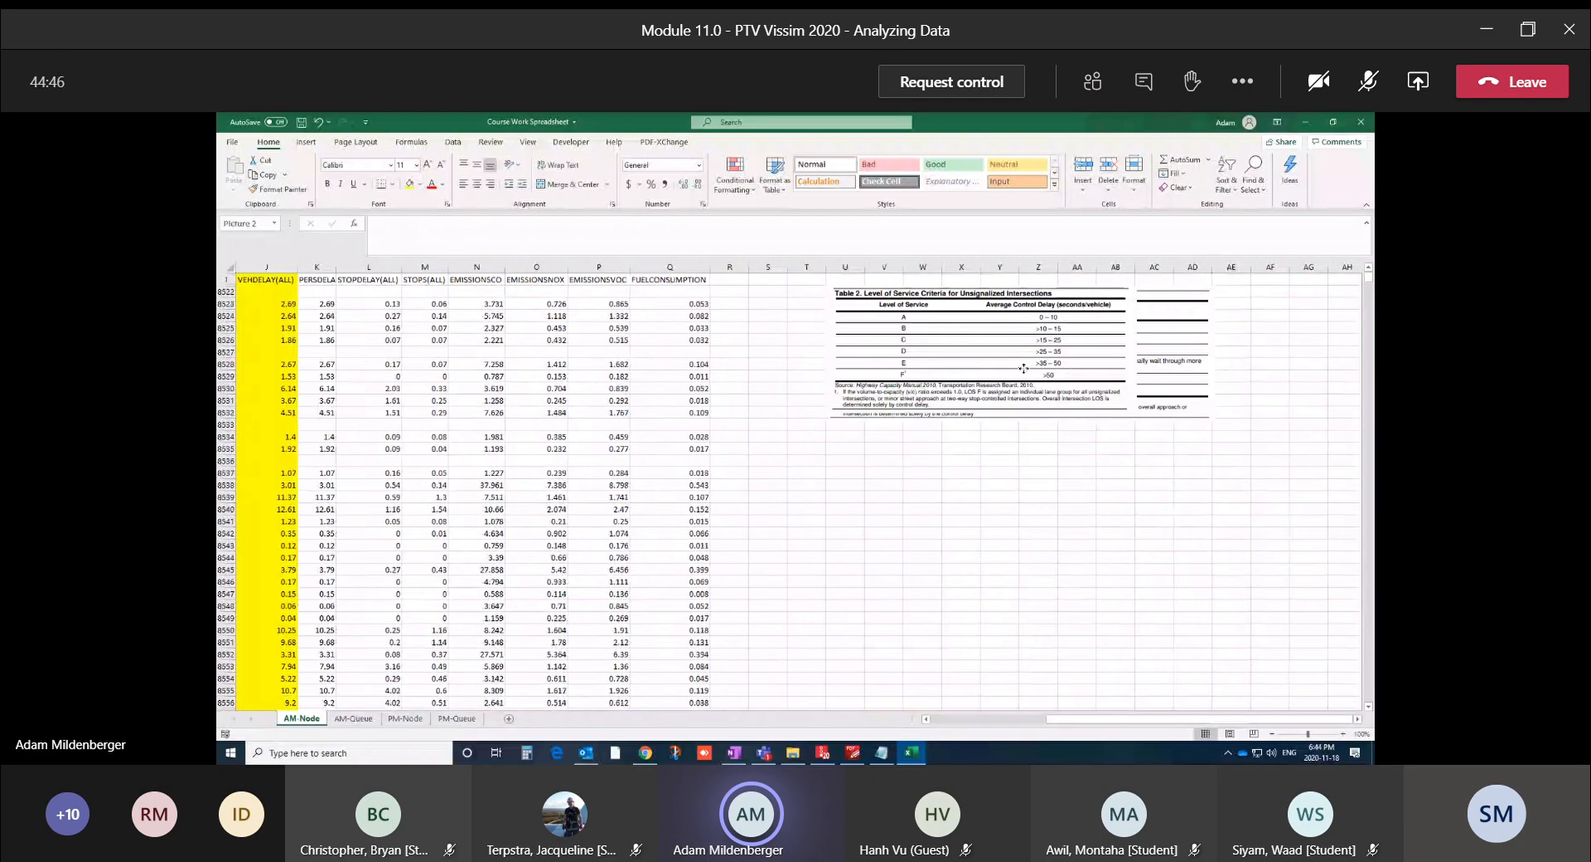
{"action": "left_click_drag", "start_coordinate": [1024, 368], "coordinate": [1081, 562]}
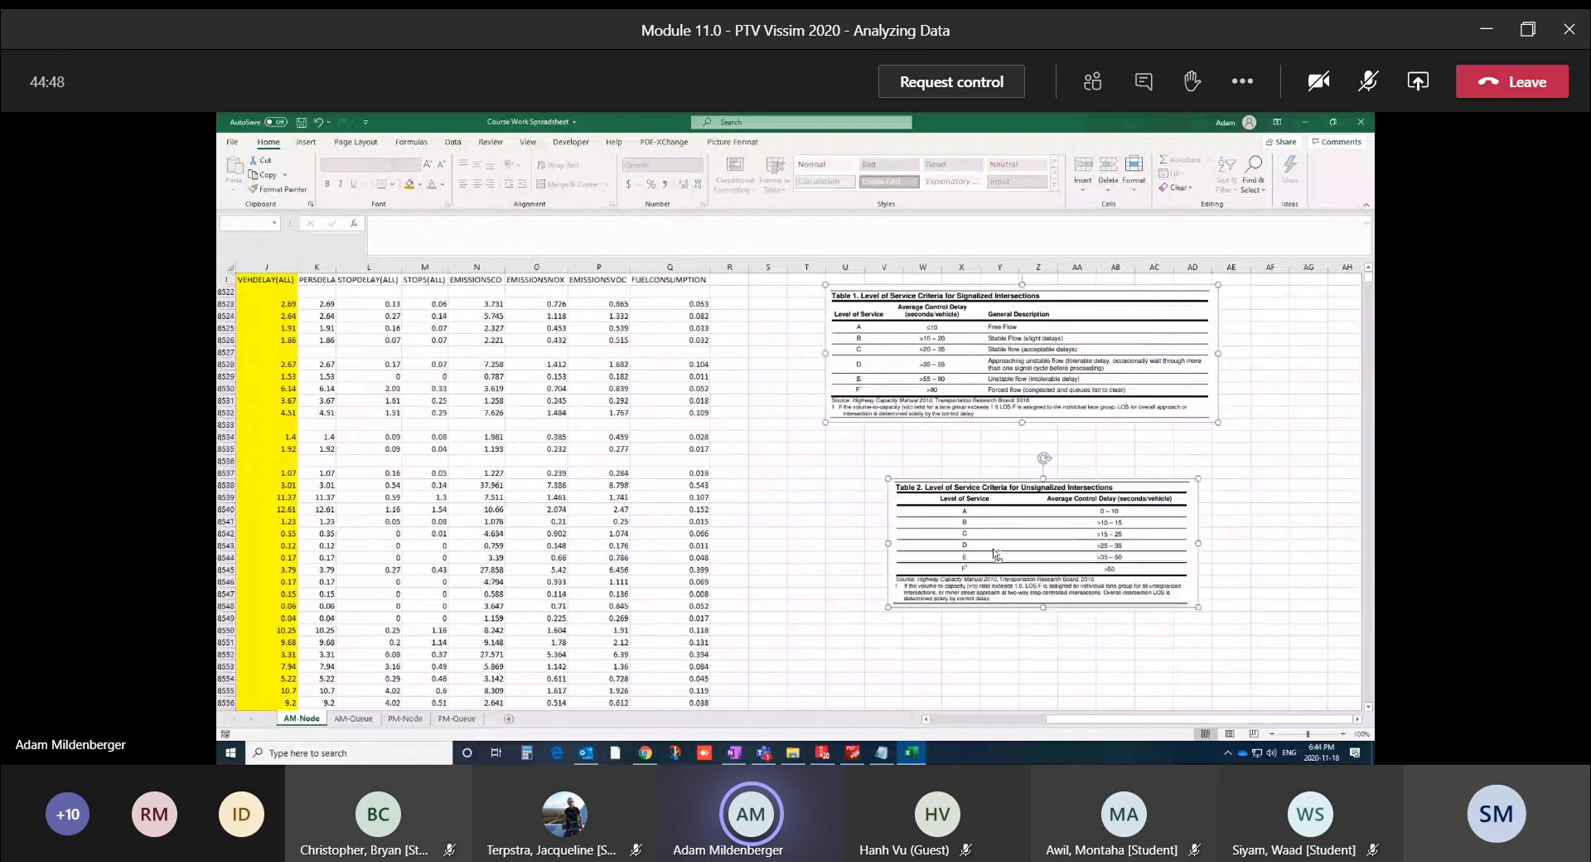
Transfer both level-of-service criteria tables to the blank area beside the average delays of the Roundabout movements
{"action": "mouse_move", "coordinate": [966, 356]}
{"action": "left_mouse_down"}
{"action": "mouse_move", "coordinate": [959, 701]}
{"action": "mouse_move", "coordinate": [952, 344]}
{"action": "left_mouse_up"}
{"action": "right_click", "coordinate": [953, 344]}
{"action": "left_click", "coordinate": [982, 353]}
{"action": "left_click", "coordinate": [1269, 425]}
{"action": "left_click_drag", "start_coordinate": [1369, 580], "coordinate": [1369, 630]}
{"action": "left_click_drag", "start_coordinate": [1184, 720], "coordinate": [1061, 721]}
{"action": "scroll", "coordinate": [950, 571], "scroll_direction": "up", "scroll_amount": 20}
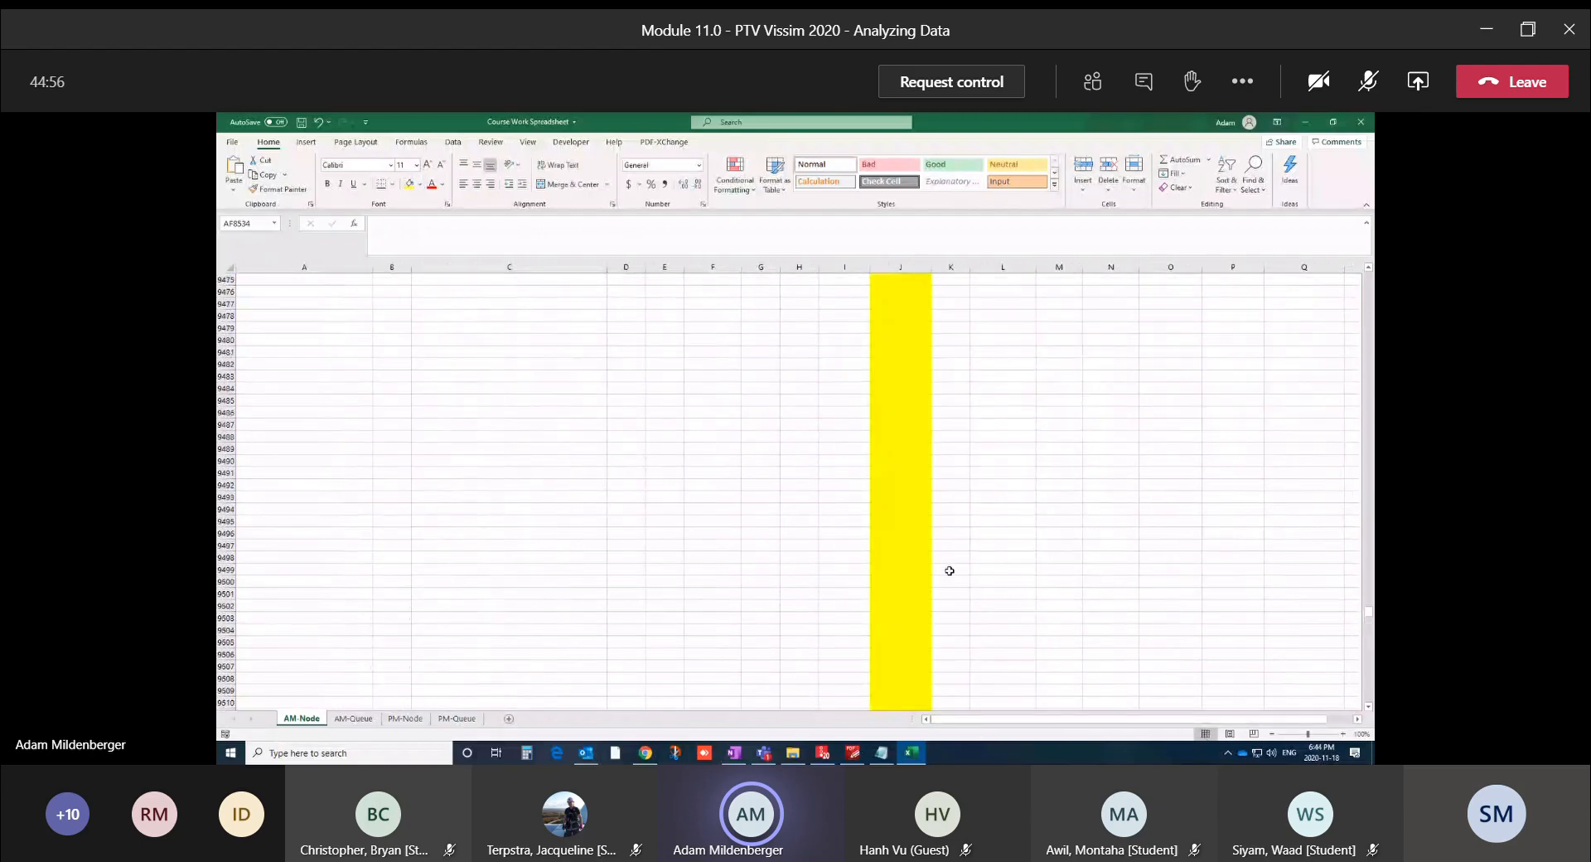
{"action": "scroll", "coordinate": [950, 571], "scroll_direction": "up", "scroll_amount": 20}
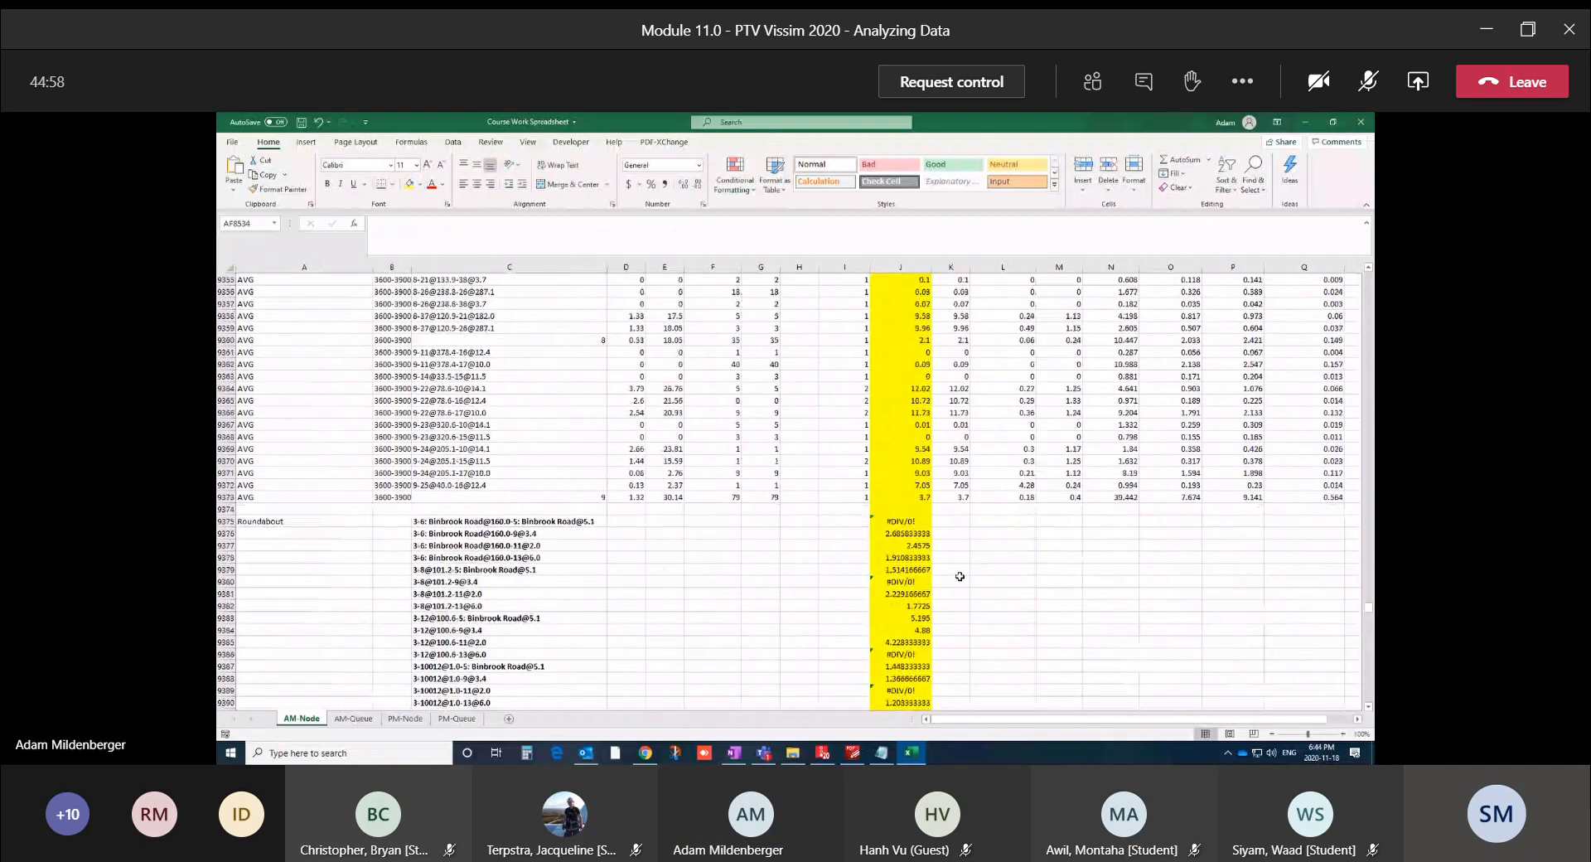
{"action": "scroll", "coordinate": [959, 576], "scroll_direction": "down", "scroll_amount": 5}
{"action": "left_click", "coordinate": [1046, 408]}
{"action": "key", "text": "ctrl+v"}
Arrange the signalized criteria table beside the Roundabout delays, with the unsignalized criteria table directly beneath it
{"action": "left_click_drag", "start_coordinate": [1105, 470], "coordinate": [1060, 421]}
{"action": "left_click", "coordinate": [1107, 500]}
{"action": "left_click_drag", "start_coordinate": [1118, 623], "coordinate": [1063, 579]}
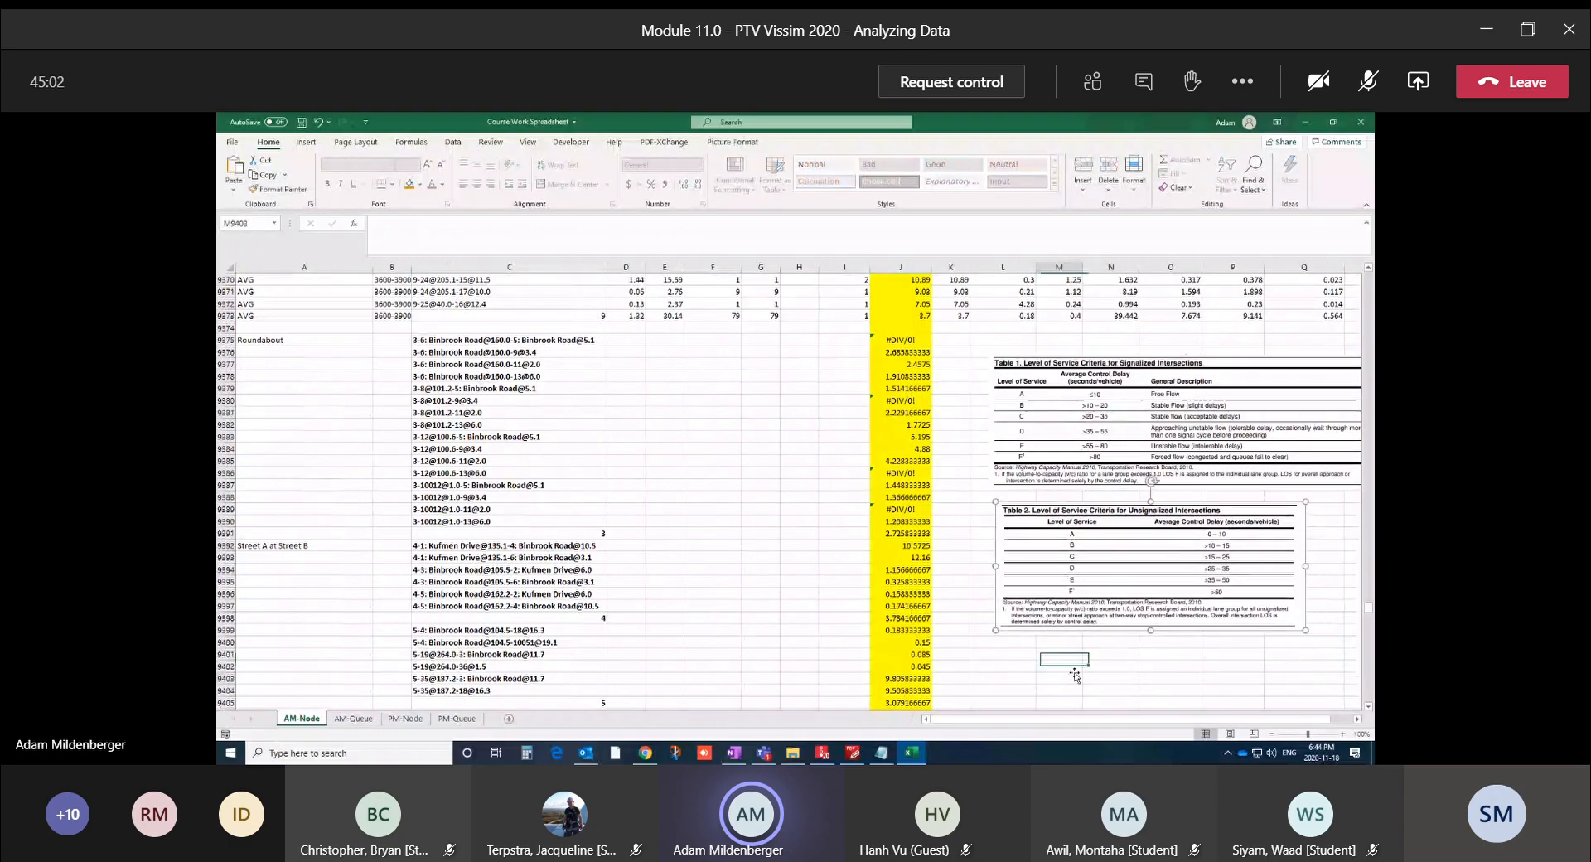
Enter level of service A in cells H9375 to H9383 for the first nine Roundabout movements
{"action": "left_click", "coordinate": [858, 352]}
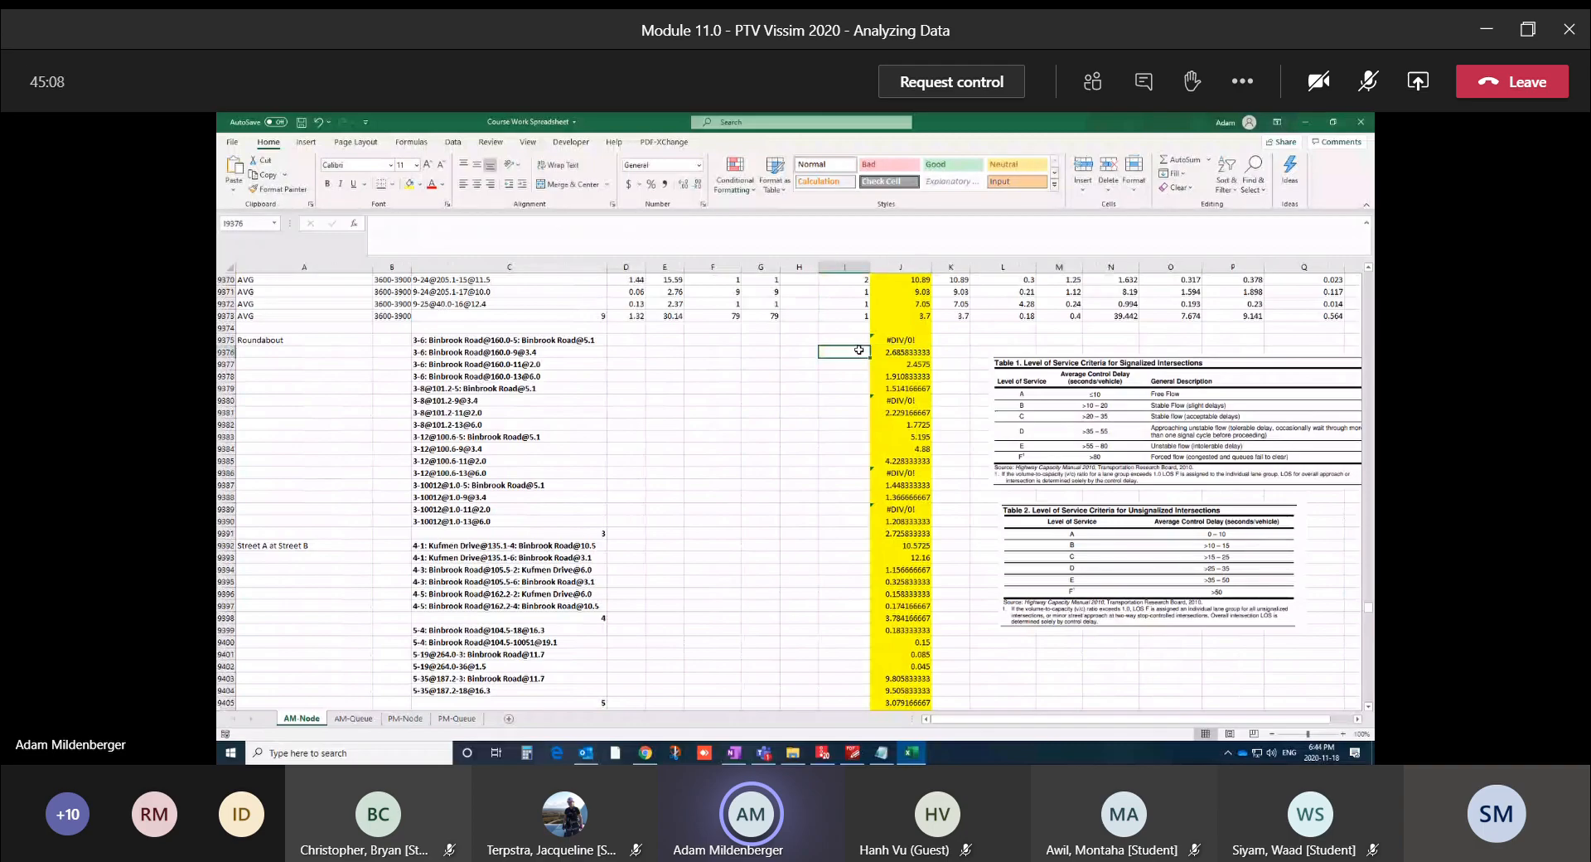
{"action": "left_click", "coordinate": [801, 353]}
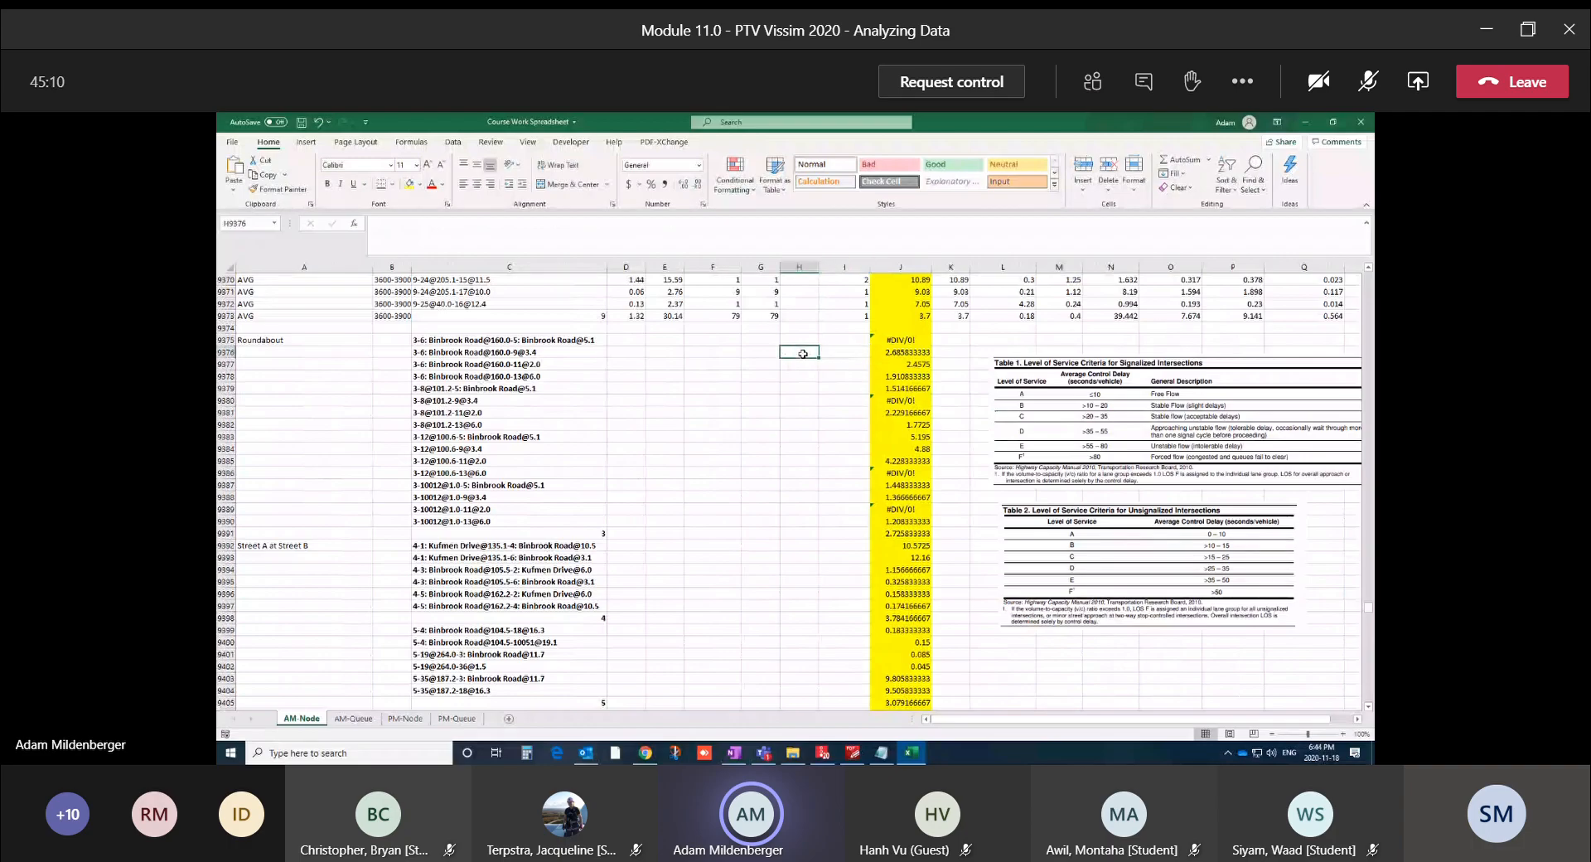
{"action": "left_click", "coordinate": [805, 340]}
{"action": "type", "text": "a"}
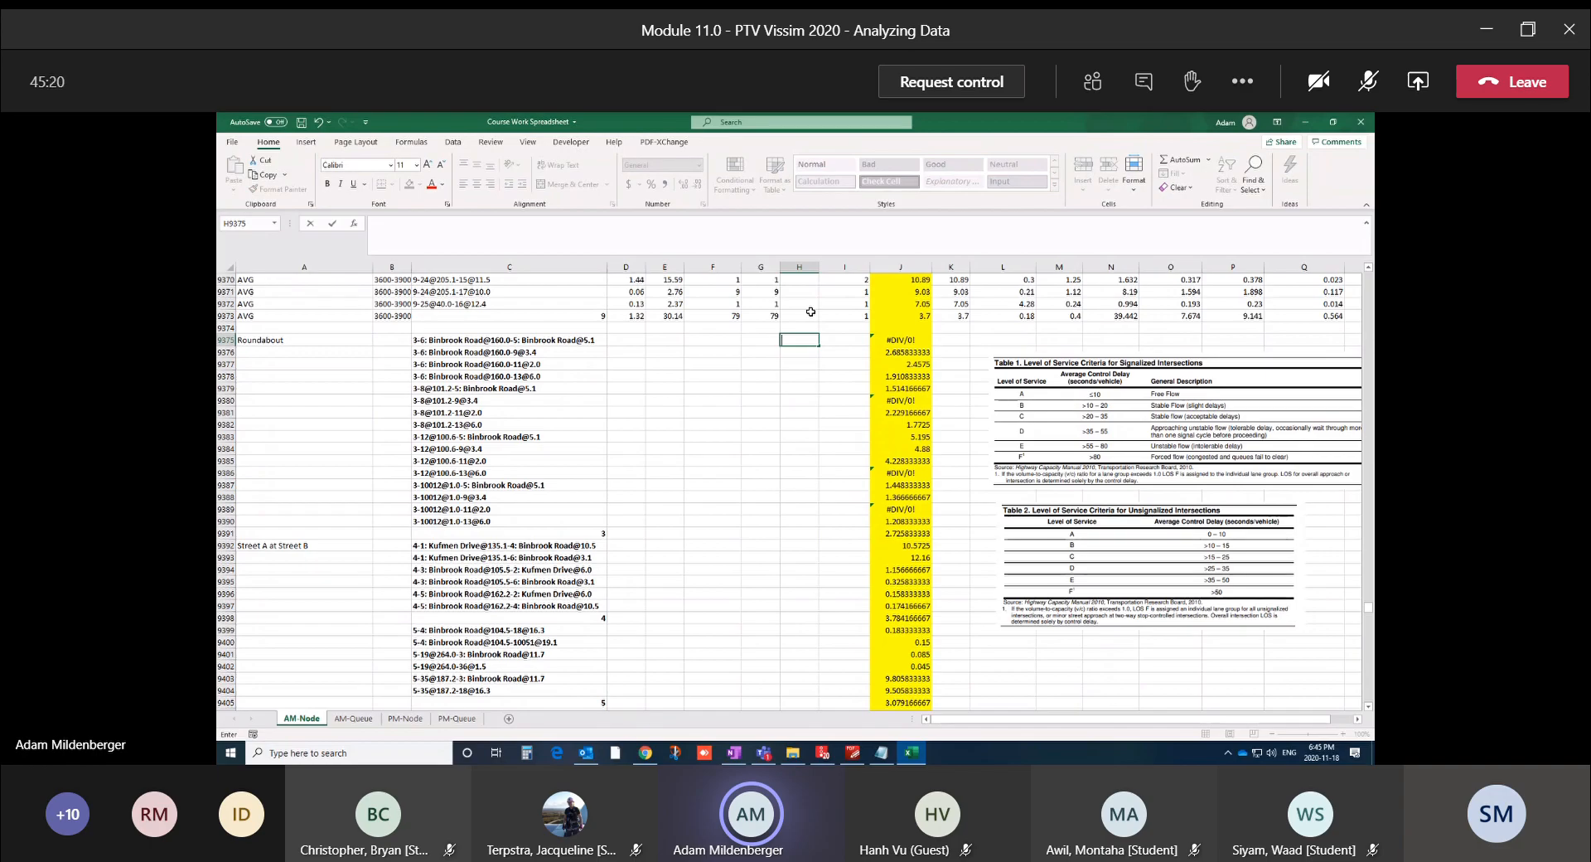
{"action": "key", "text": "Return"}
{"action": "type", "text": "A"}
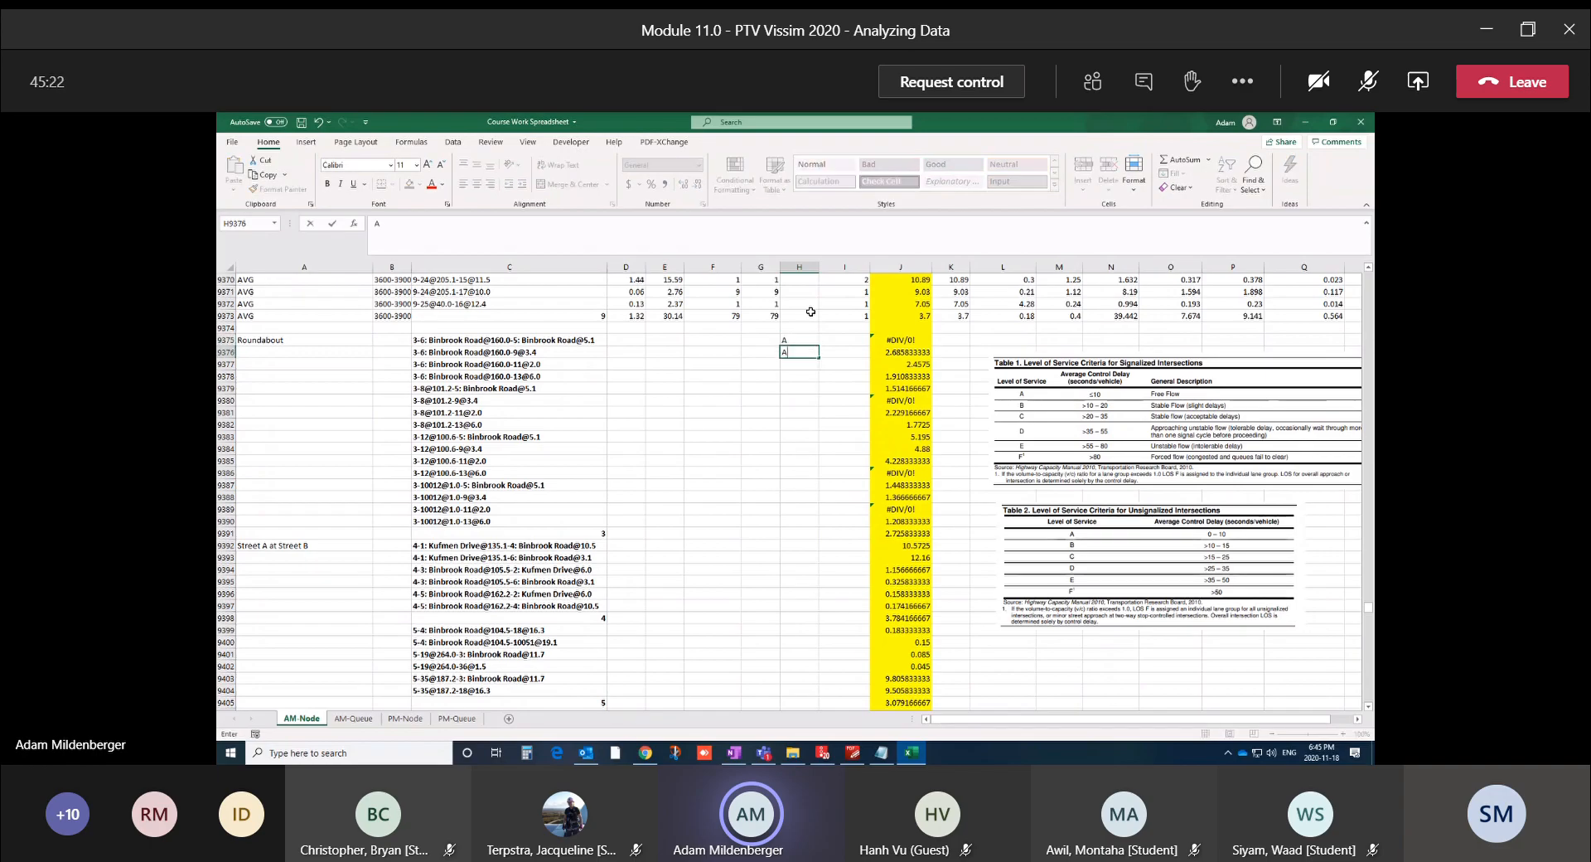
{"action": "key", "text": "Return"}
{"action": "type", "text": "A"}
{"action": "key", "text": "Return"}
{"action": "type", "text": "A"}
{"action": "key", "text": "Return"}
{"action": "type", "text": "A"}
{"action": "key", "text": "Return"}
{"action": "type", "text": "A"}
{"action": "key", "text": "Return"}
{"action": "type", "text": "A"}
{"action": "key", "text": "Return"}
{"action": "type", "text": "A"}
{"action": "key", "text": "Return"}
{"action": "type", "text": "A"}
Clear the level of service from H9375 and H9380, the Roundabout movements without a valid average delay
{"action": "key", "text": "Up"}
{"action": "key", "text": "Up"}
{"action": "key", "text": "Up"}
{"action": "key", "text": "Up"}
{"action": "key", "text": "Up"}
{"action": "key", "text": "Up"}
{"action": "key", "text": "Up"}
{"action": "key", "text": "Up"}
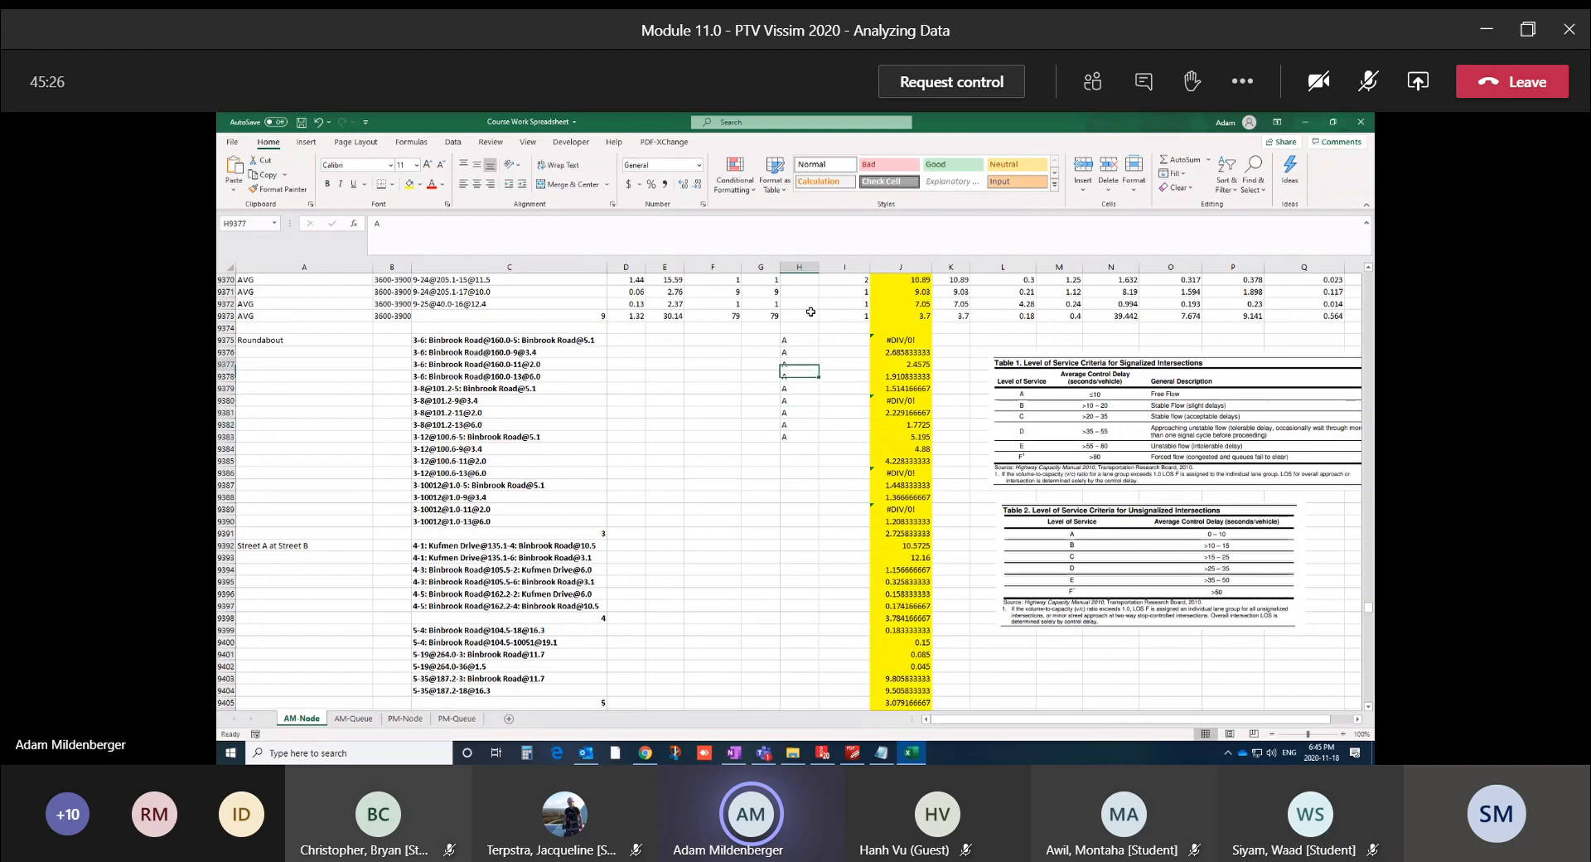
{"action": "key", "text": "Down"}
{"action": "key", "text": "Down"}
{"action": "key", "text": "Down"}
{"action": "key", "text": "Down"}
{"action": "key", "text": "Down"}
{"action": "key", "text": "Delete"}
Enter level of service A in H9384, H9385, H9387, H9388 and H9390, leaving the movements with division errors blank
{"action": "key", "text": "Down"}
{"action": "key", "text": "Down"}
{"action": "key", "text": "Down"}
{"action": "key", "text": "Down"}
{"action": "type", "text": "A"}
{"action": "key", "text": "Return"}
{"action": "type", "text": "A"}
{"action": "key", "text": "Return"}
{"action": "key", "text": "Down"}
{"action": "type", "text": "A"}
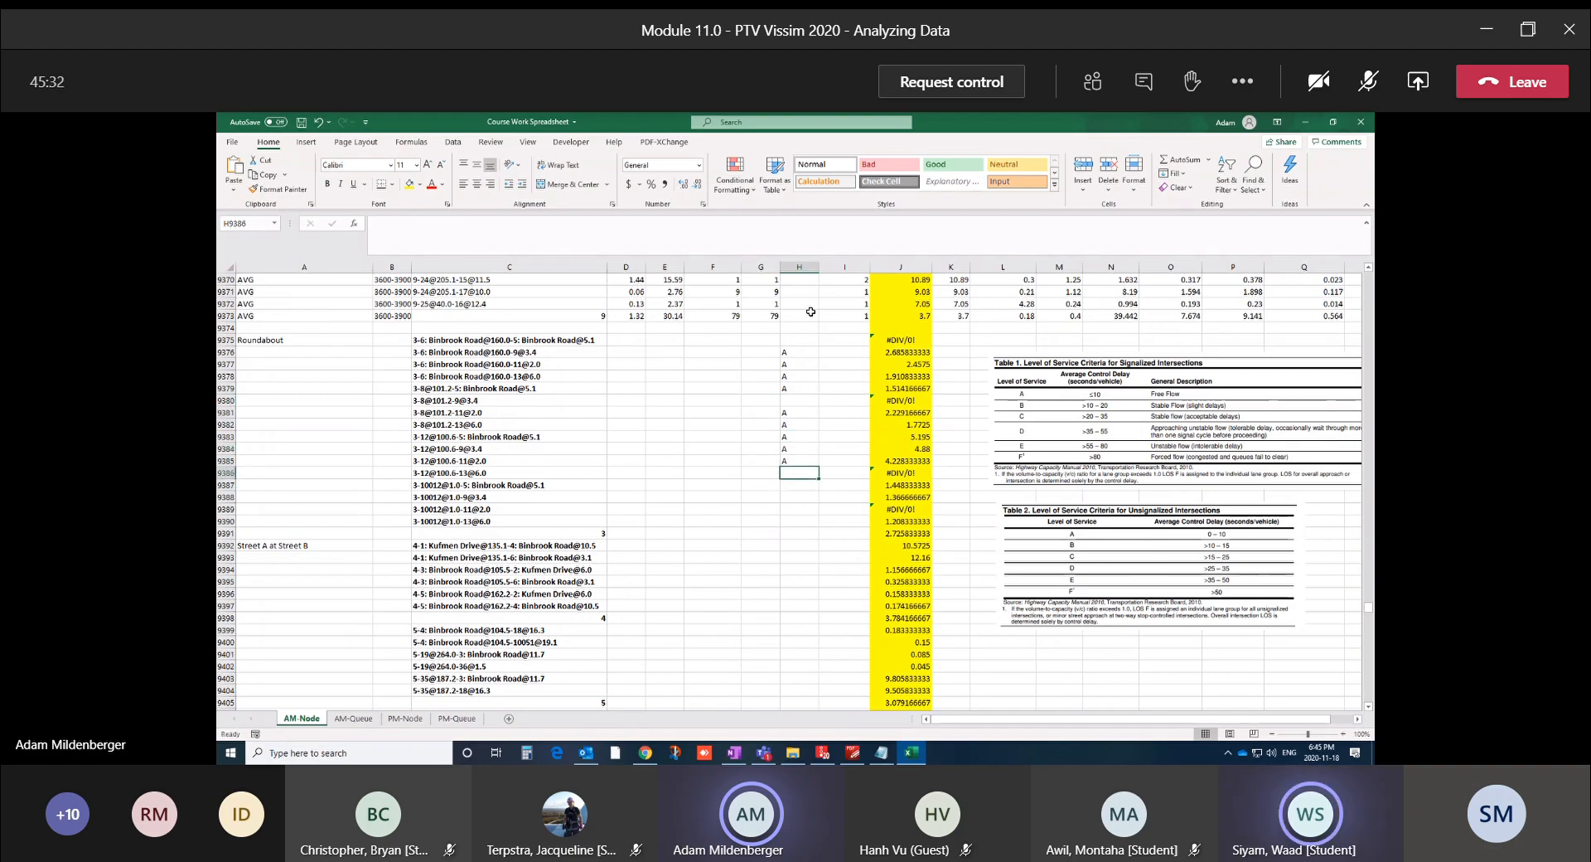
{"action": "key", "text": "Return"}
{"action": "type", "text": "A"}
{"action": "key", "text": "Return"}
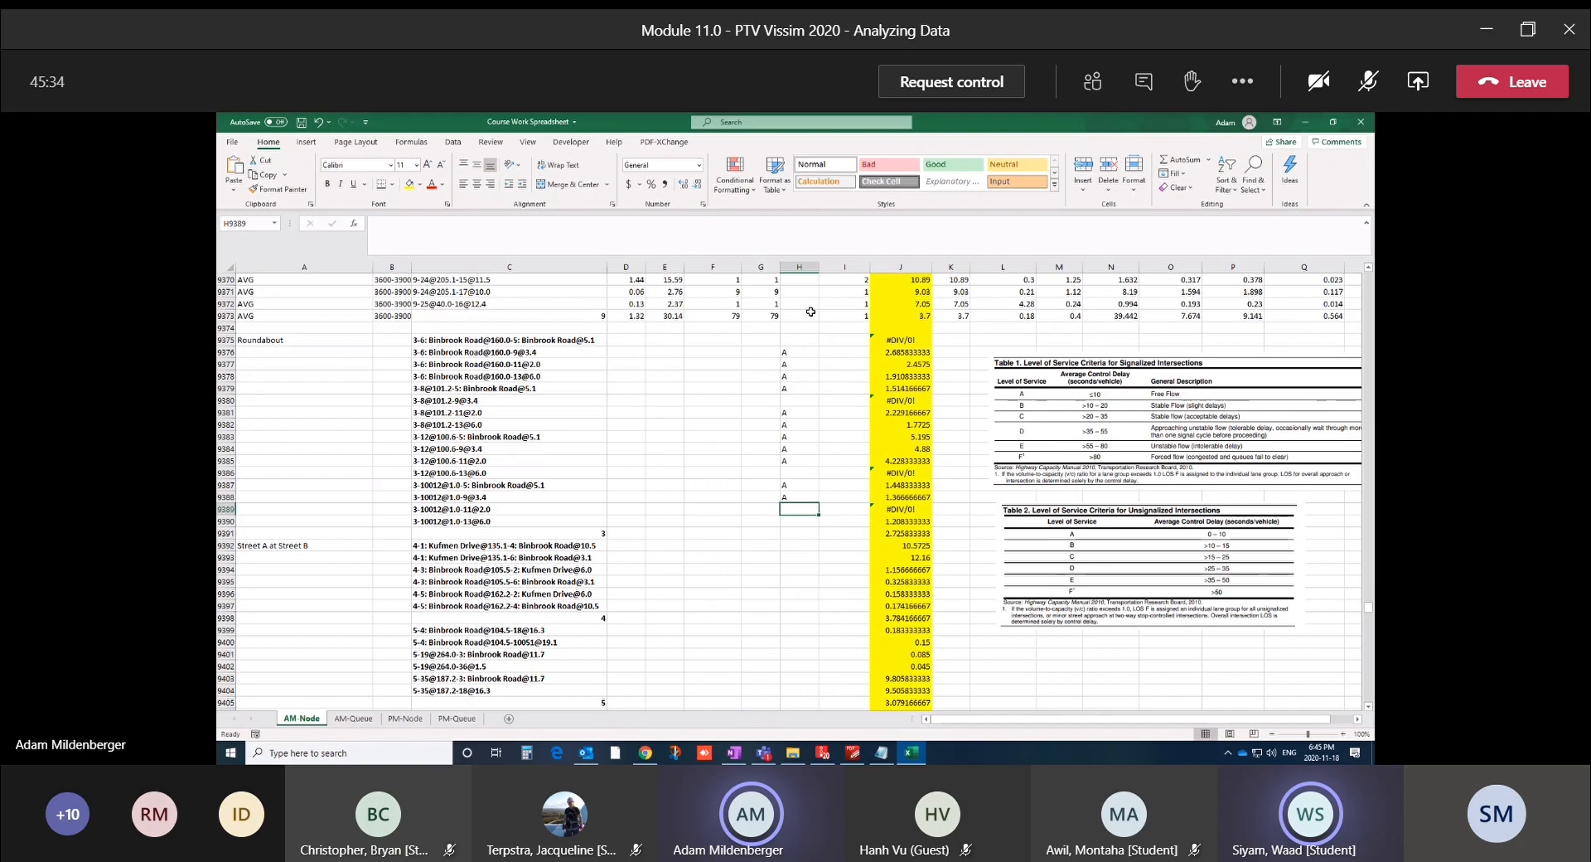
{"action": "key", "text": "Down"}
{"action": "type", "text": "A"}
{"action": "key", "text": "Up"}
{"action": "key", "text": "Up"}
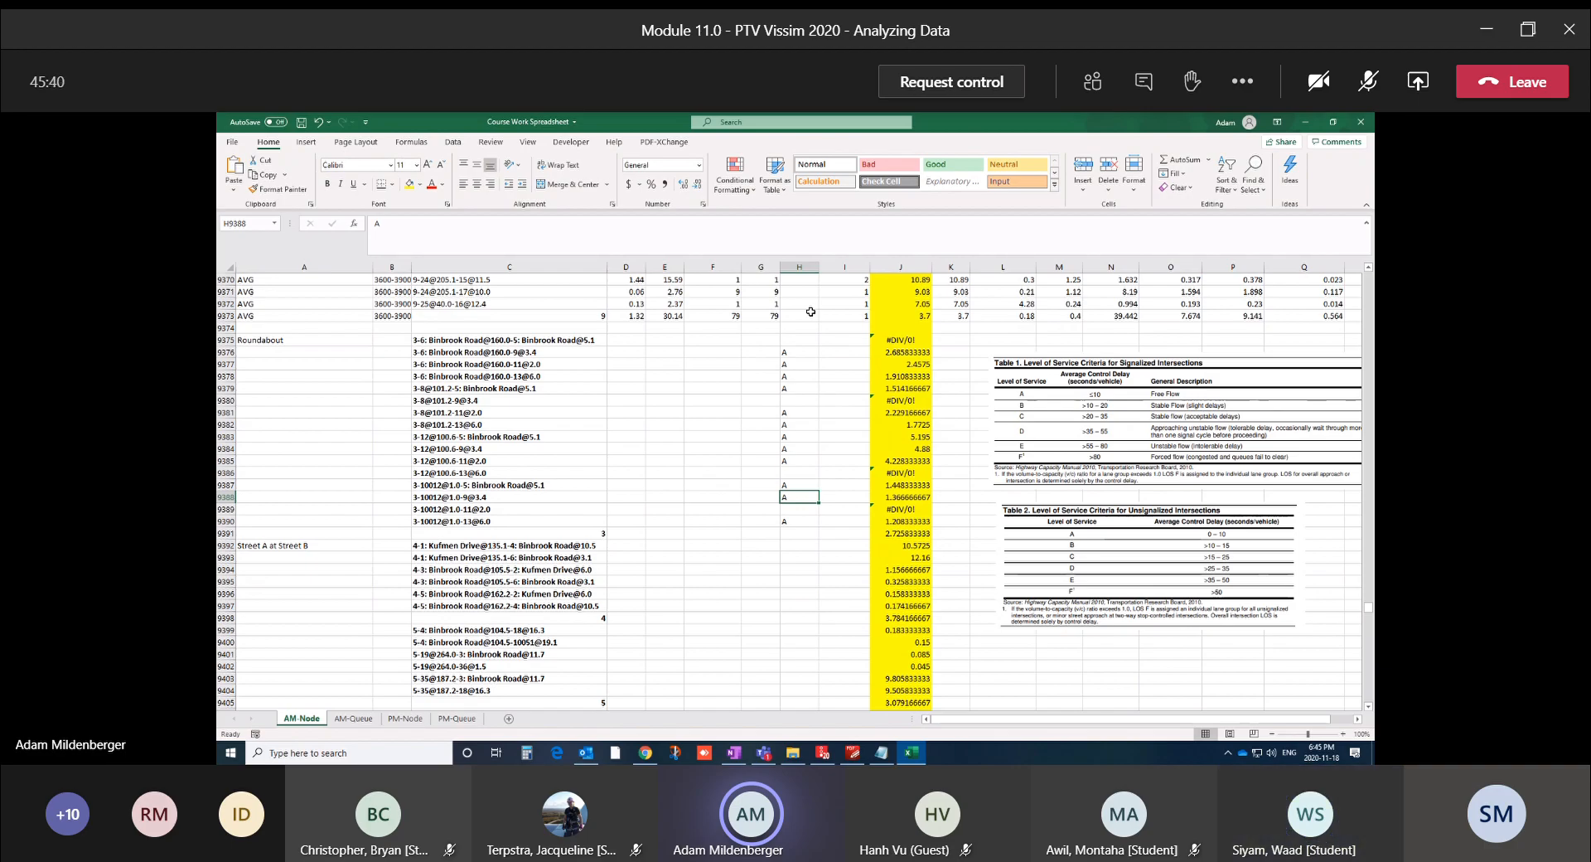
Examine the Roundabout label with its first movement in C9375, and the first Street A at Street B movement in C9392
{"action": "key", "text": "alt+Tab"}
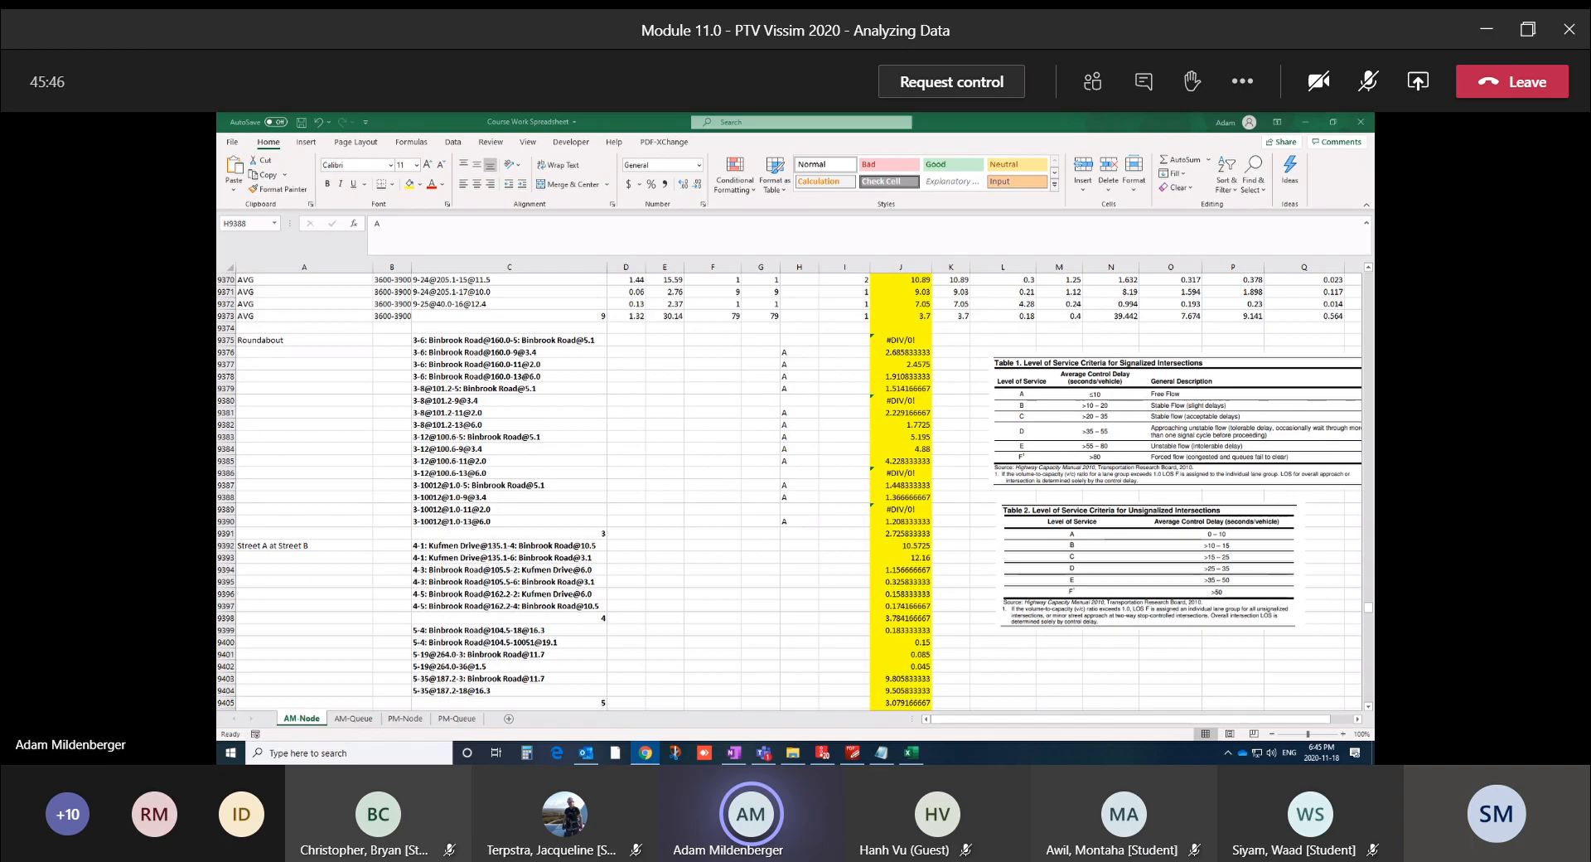
{"action": "key", "text": "alt+Tab"}
{"action": "left_click", "coordinate": [415, 341]}
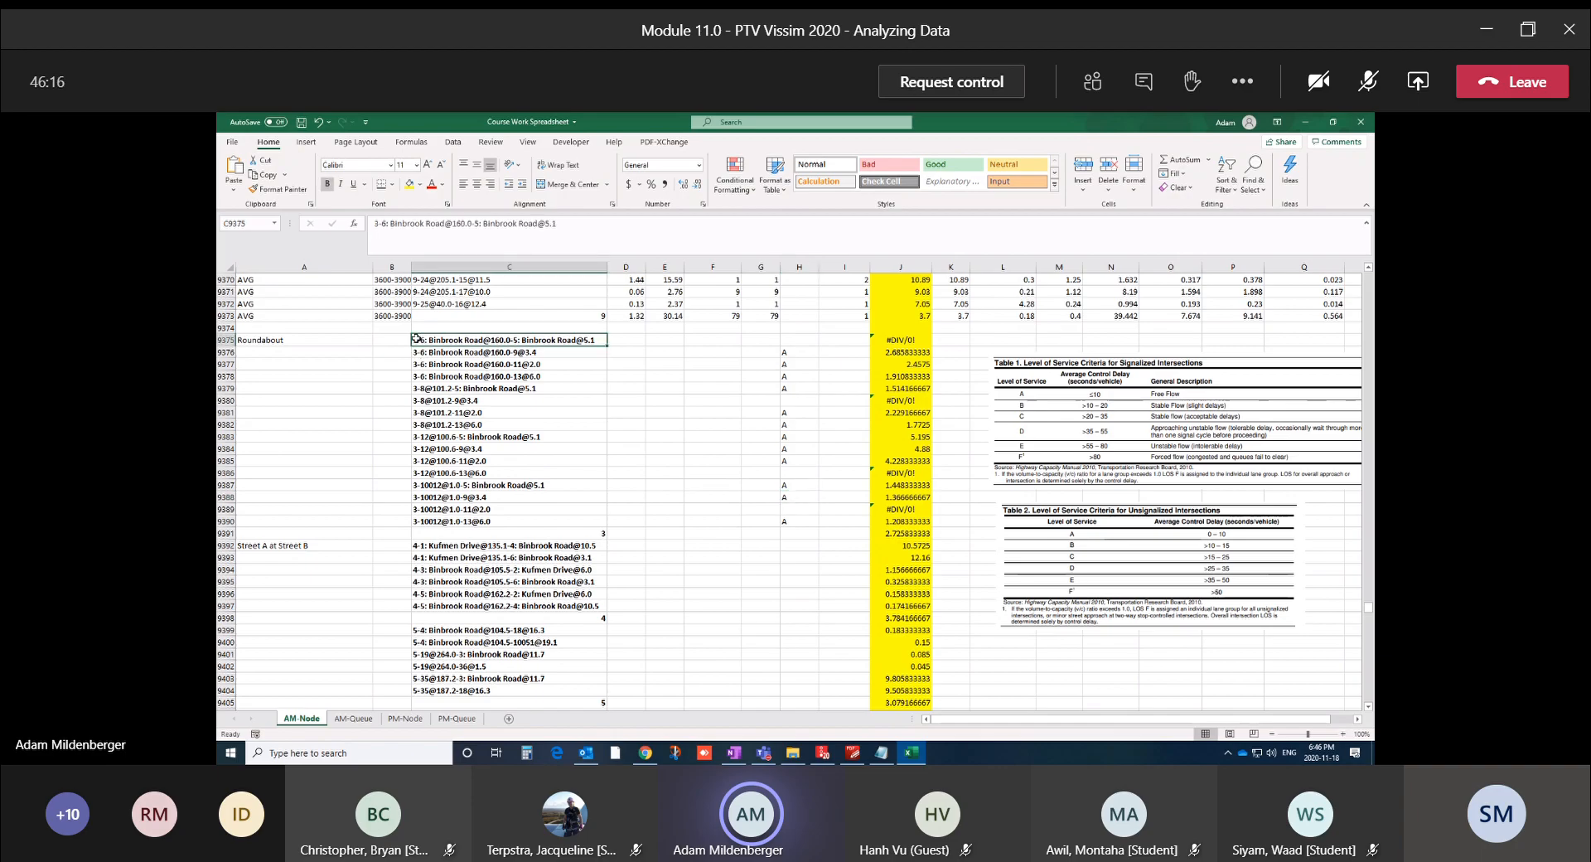
{"action": "left_click", "coordinate": [303, 339]}
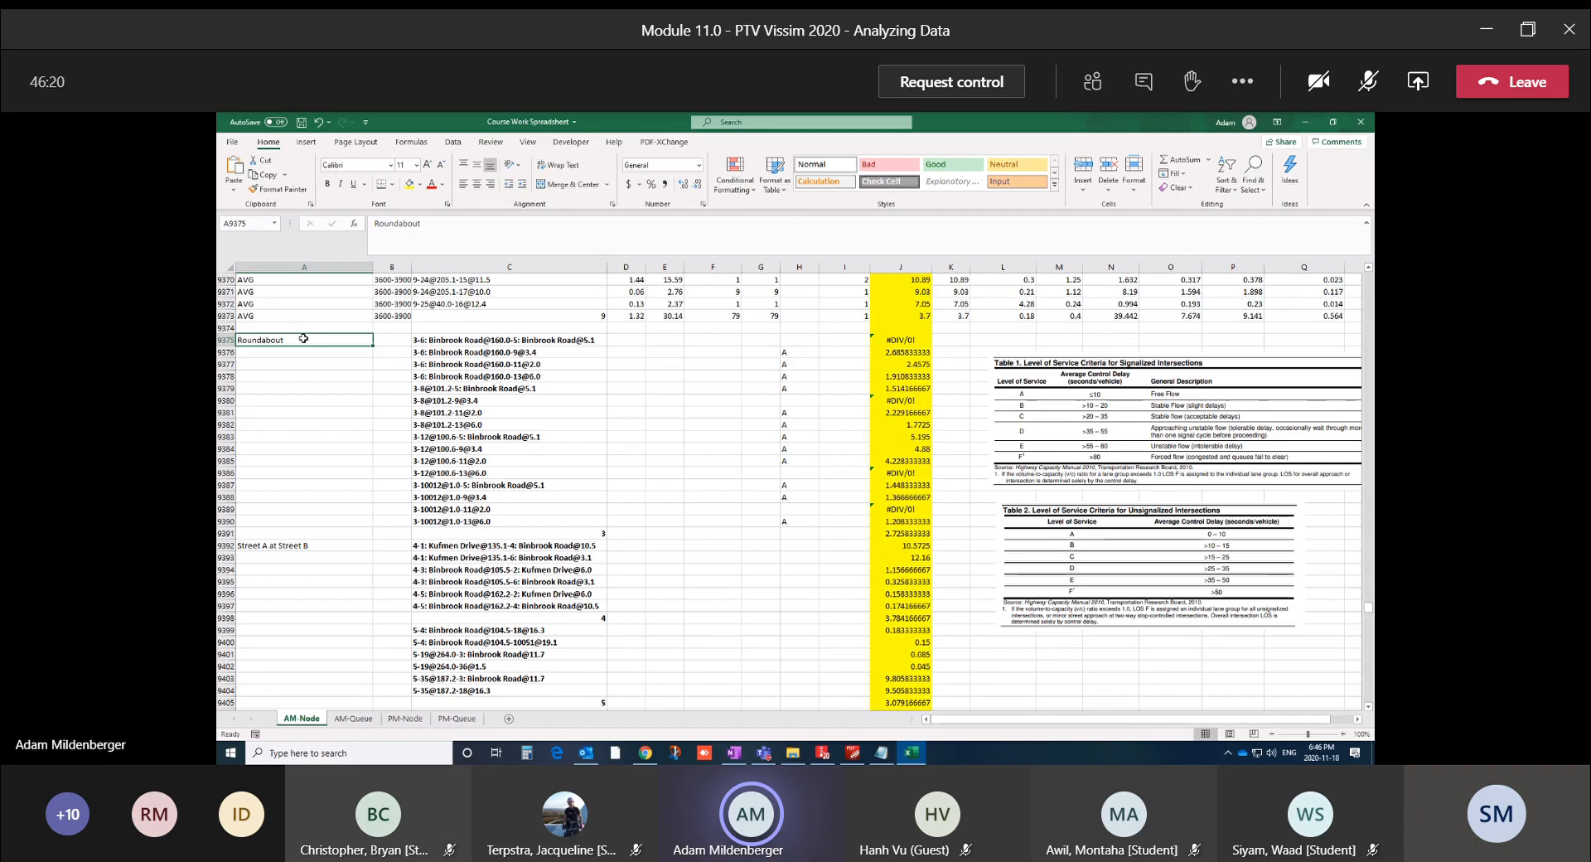
{"action": "mouse_move", "coordinate": [303, 339]}
{"action": "left_mouse_down"}
{"action": "mouse_move", "coordinate": [298, 366]}
{"action": "mouse_move", "coordinate": [308, 341]}
{"action": "left_mouse_up"}
{"action": "left_click", "coordinate": [417, 545]}
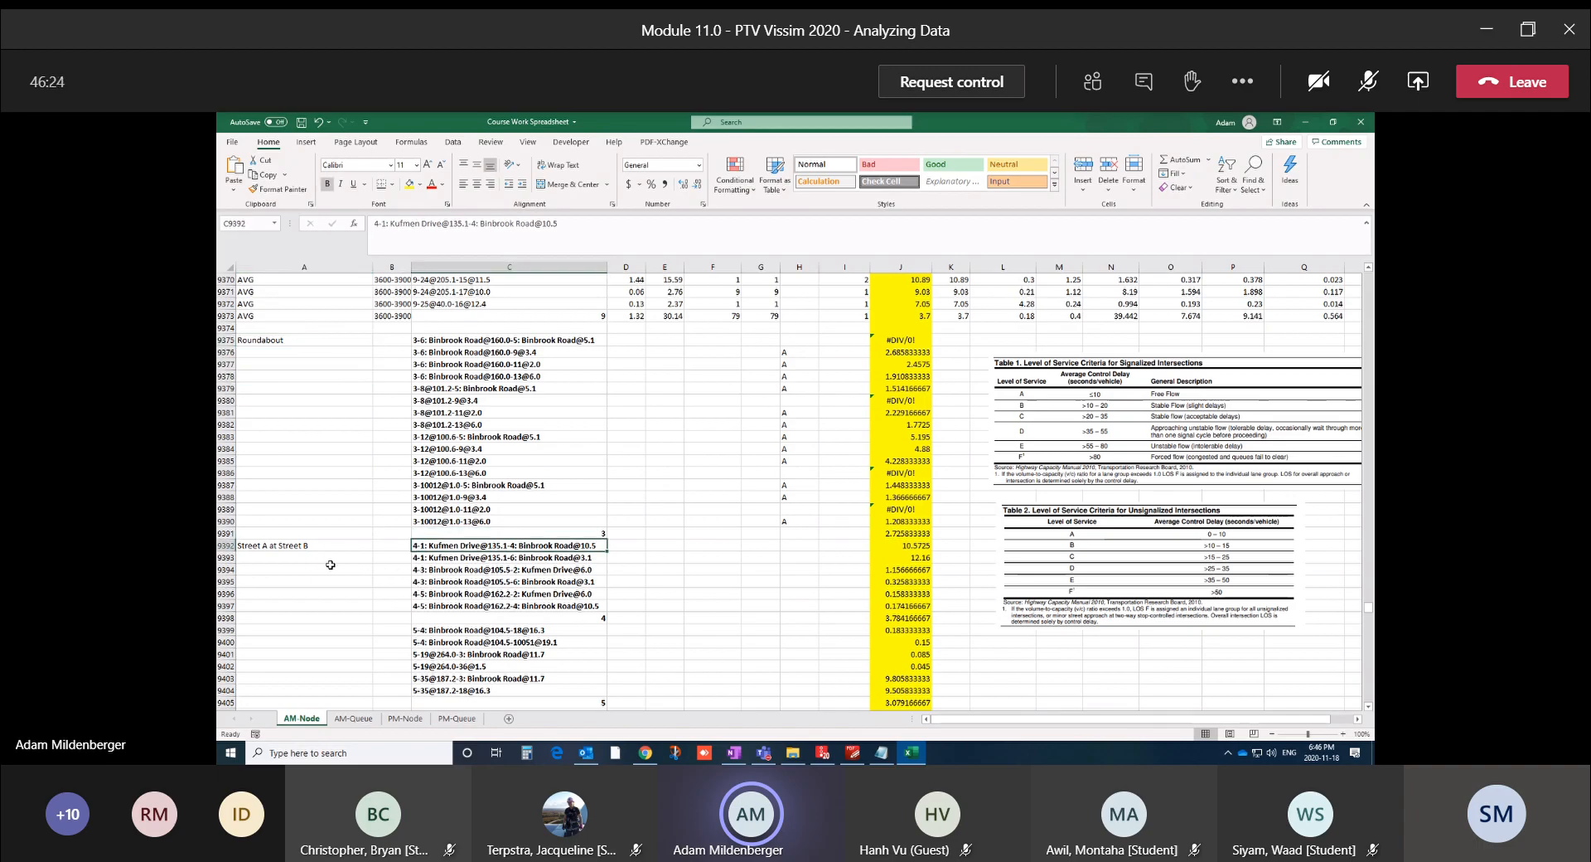
Switch to PTV Vissim and bring up the list of the network's nodes
{"action": "left_click", "coordinate": [820, 754]}
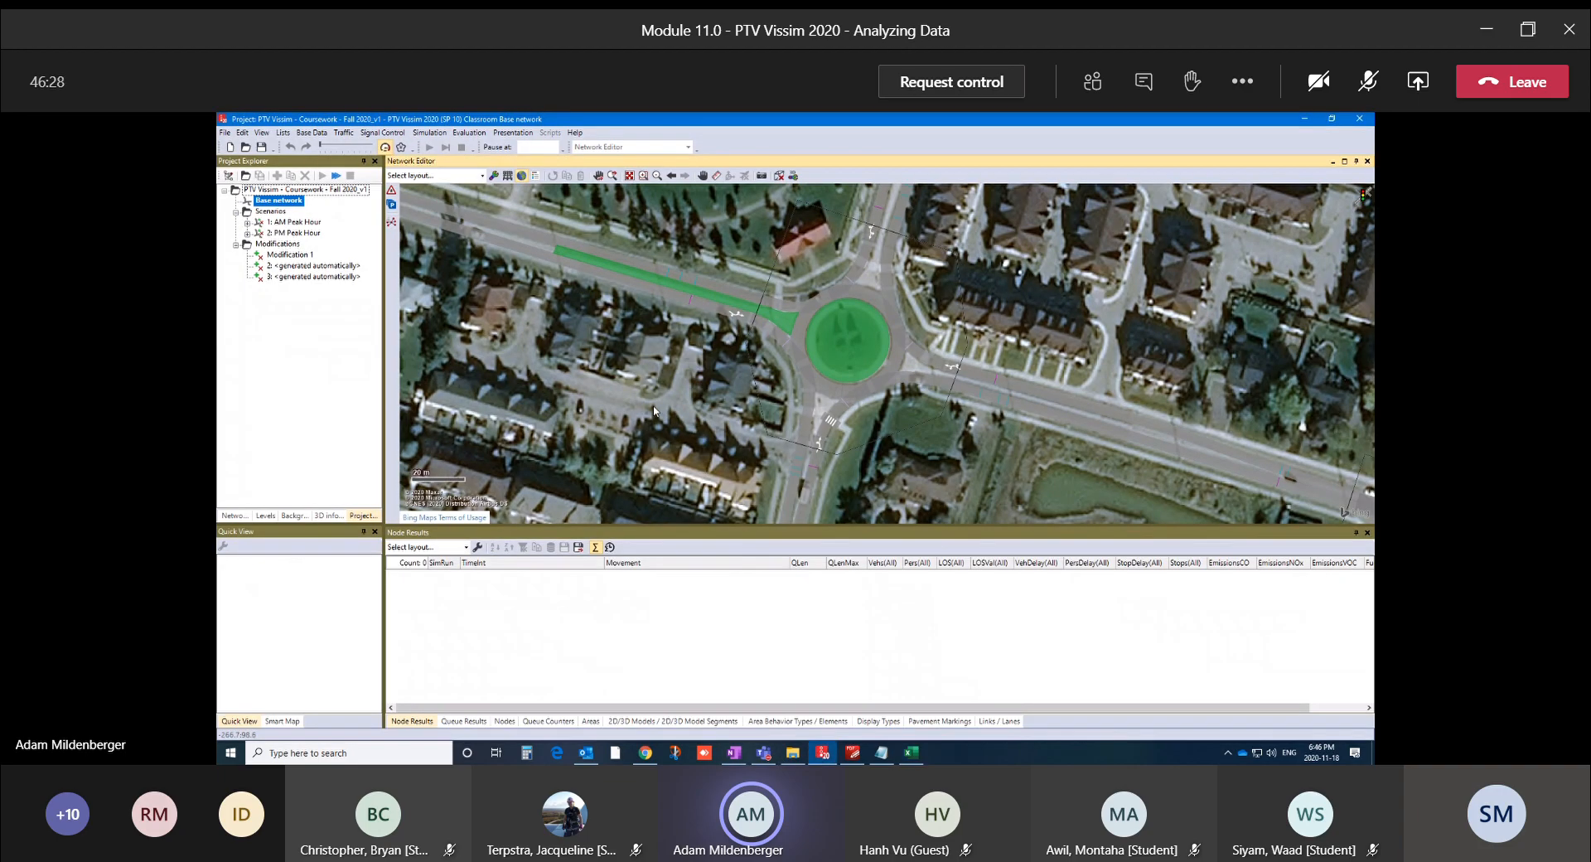
{"action": "scroll", "coordinate": [654, 410], "scroll_direction": "down", "scroll_amount": 2}
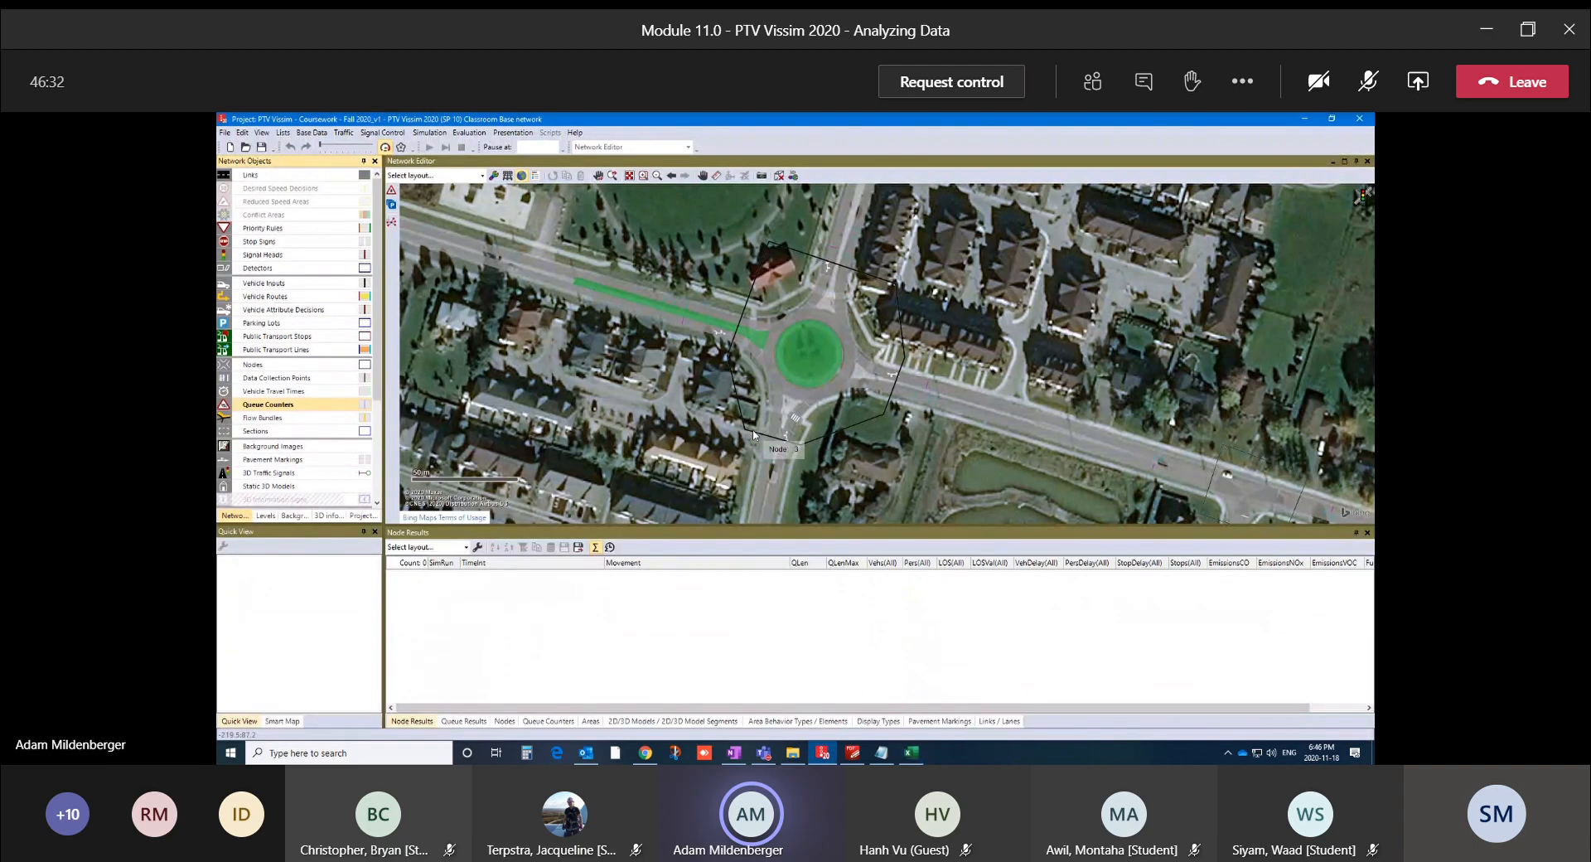
{"action": "right_click", "coordinate": [281, 370]}
{"action": "left_click", "coordinate": [285, 371]}
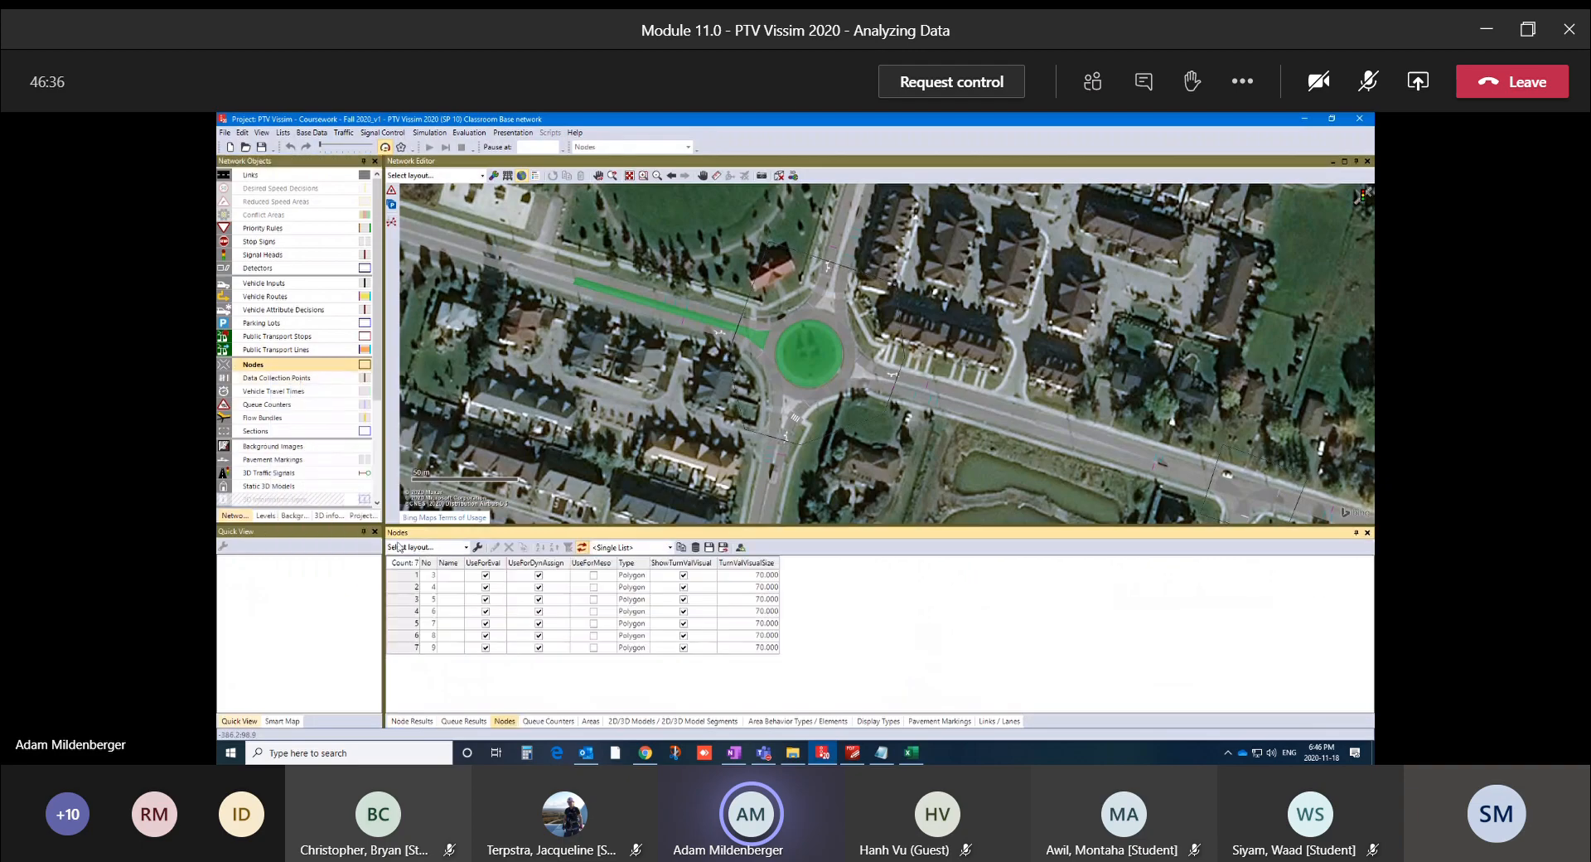
Look up nodes 6 and 4 from the node list and examine node 4's intersection in the network
{"action": "double_click", "coordinate": [403, 610]}
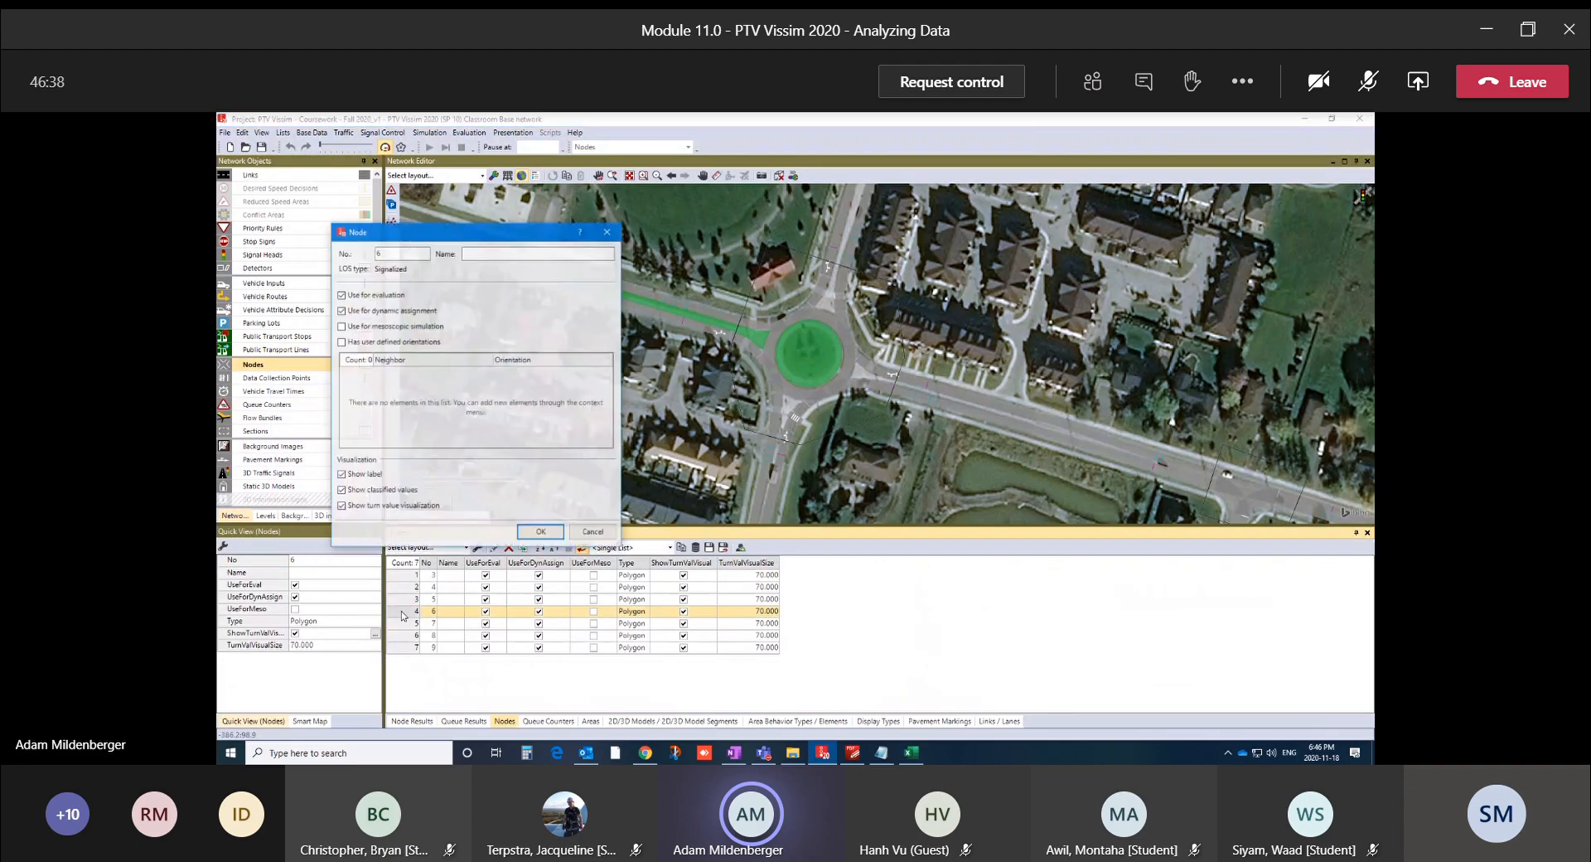
{"action": "left_click", "coordinate": [580, 542]}
{"action": "scroll", "coordinate": [605, 436], "scroll_direction": "down", "scroll_amount": 5}
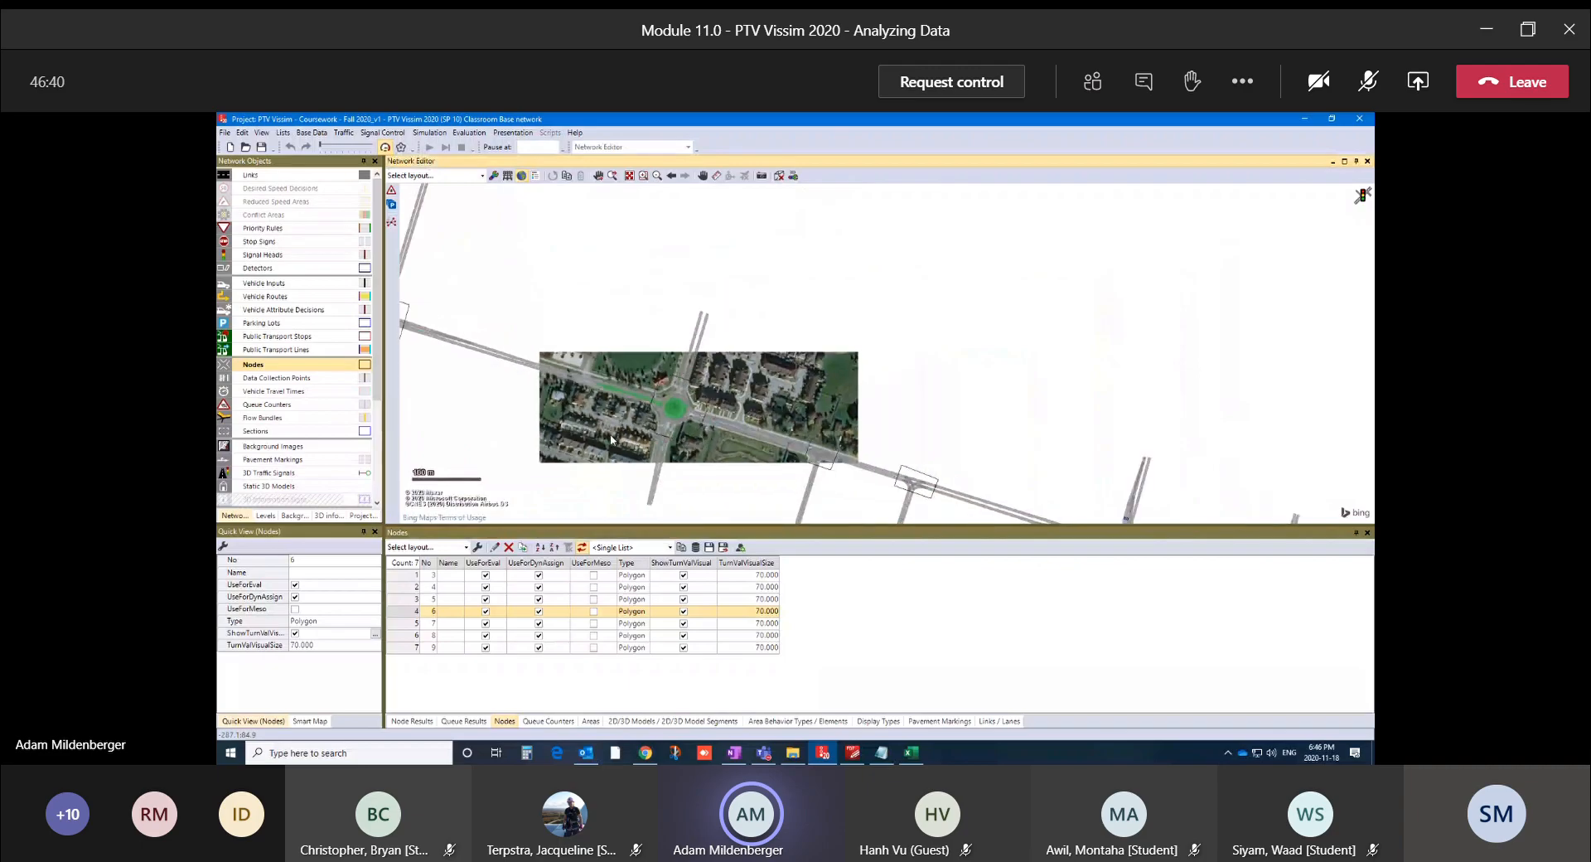
{"action": "double_click", "coordinate": [403, 587]}
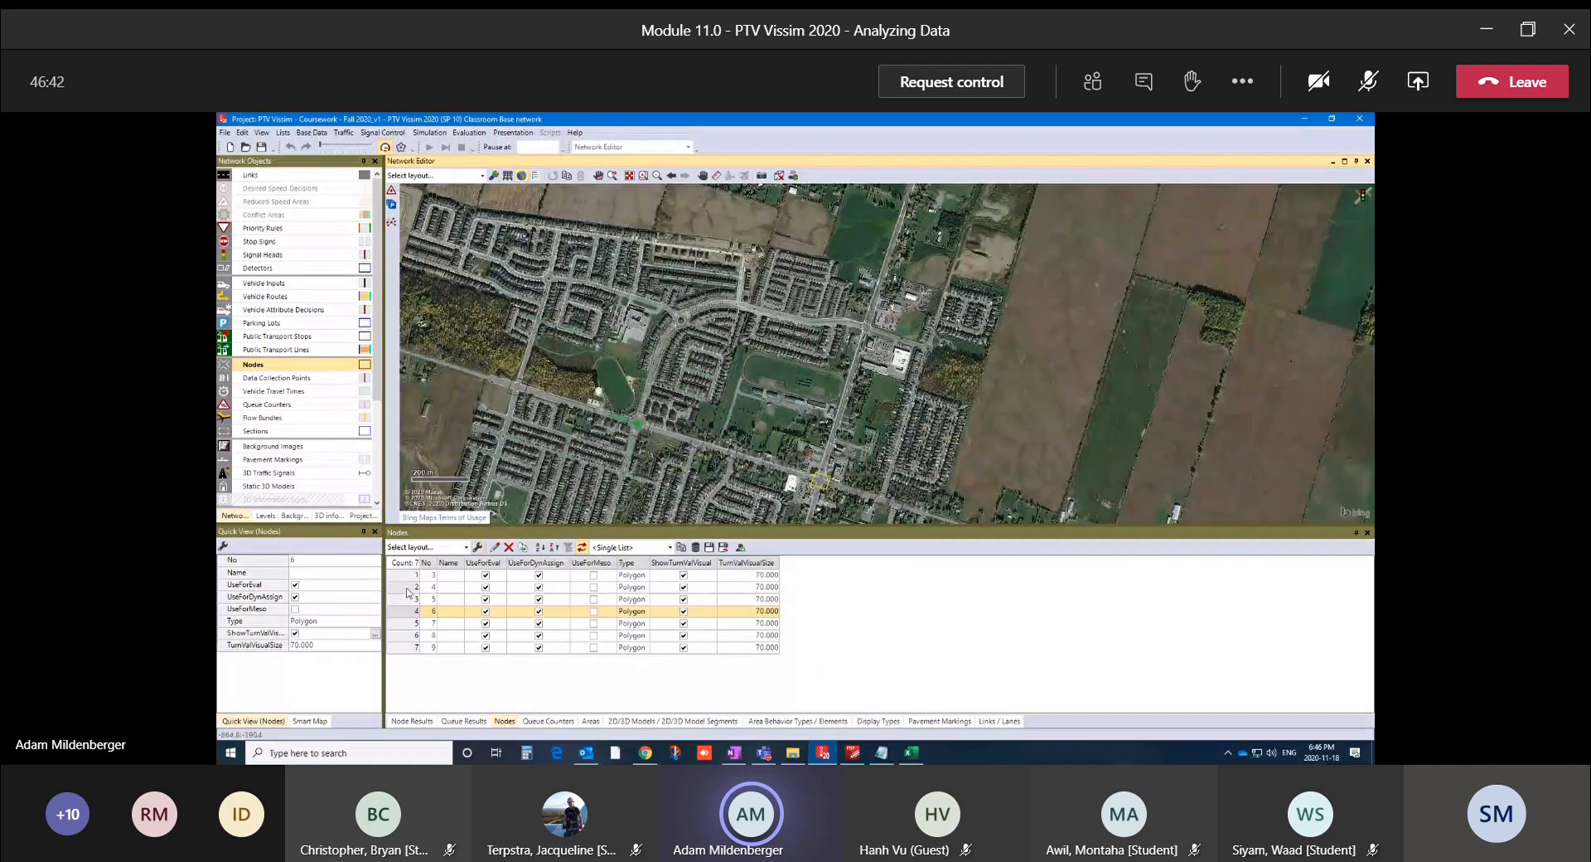
{"action": "left_click", "coordinate": [588, 533]}
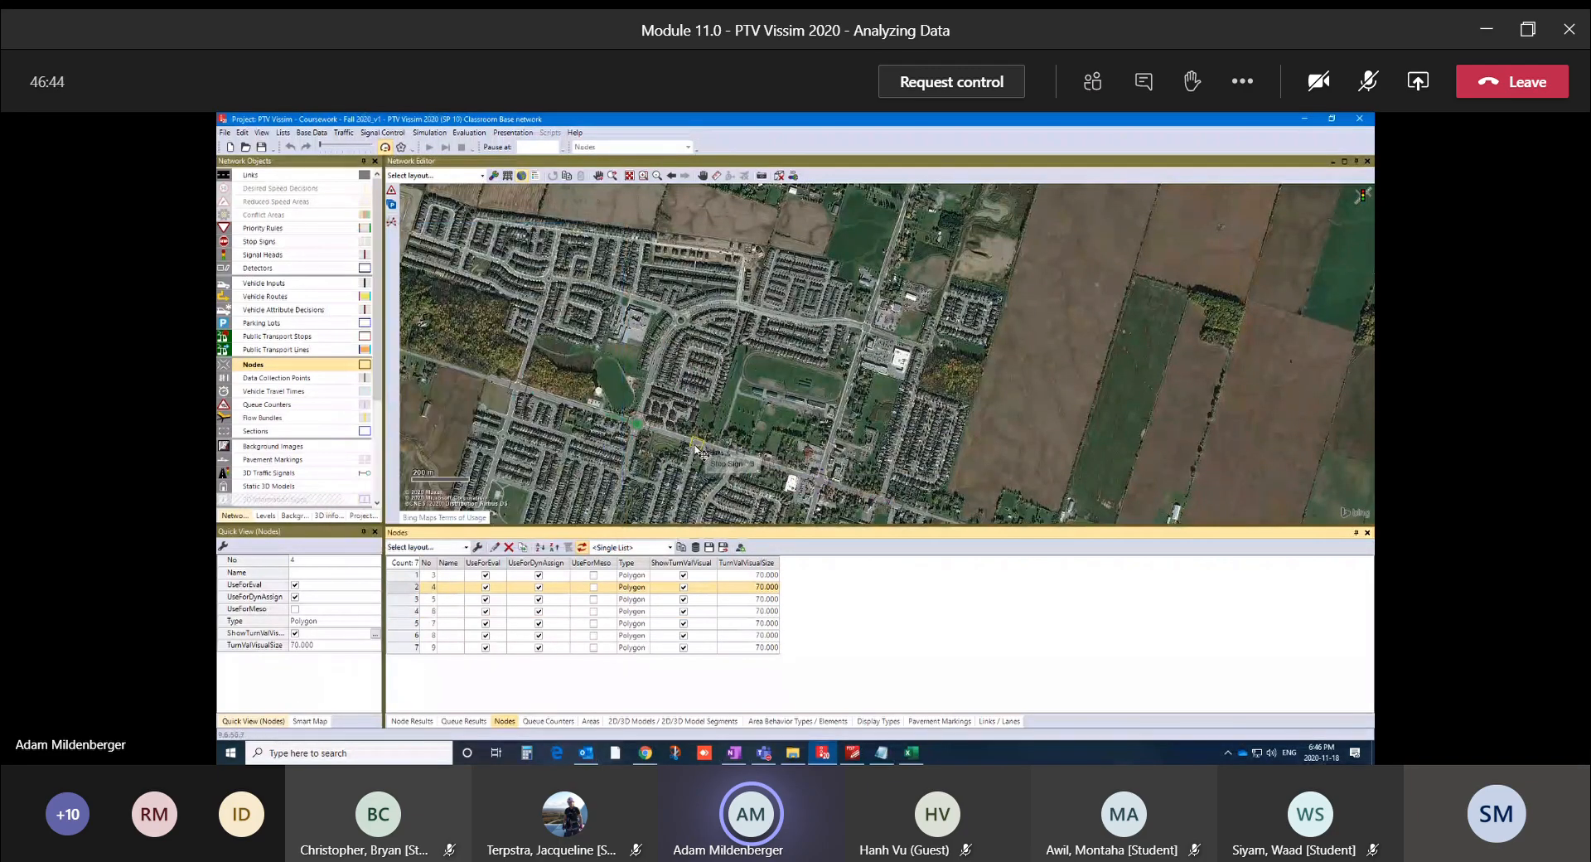
{"action": "scroll", "coordinate": [701, 451], "scroll_direction": "up", "scroll_amount": 5}
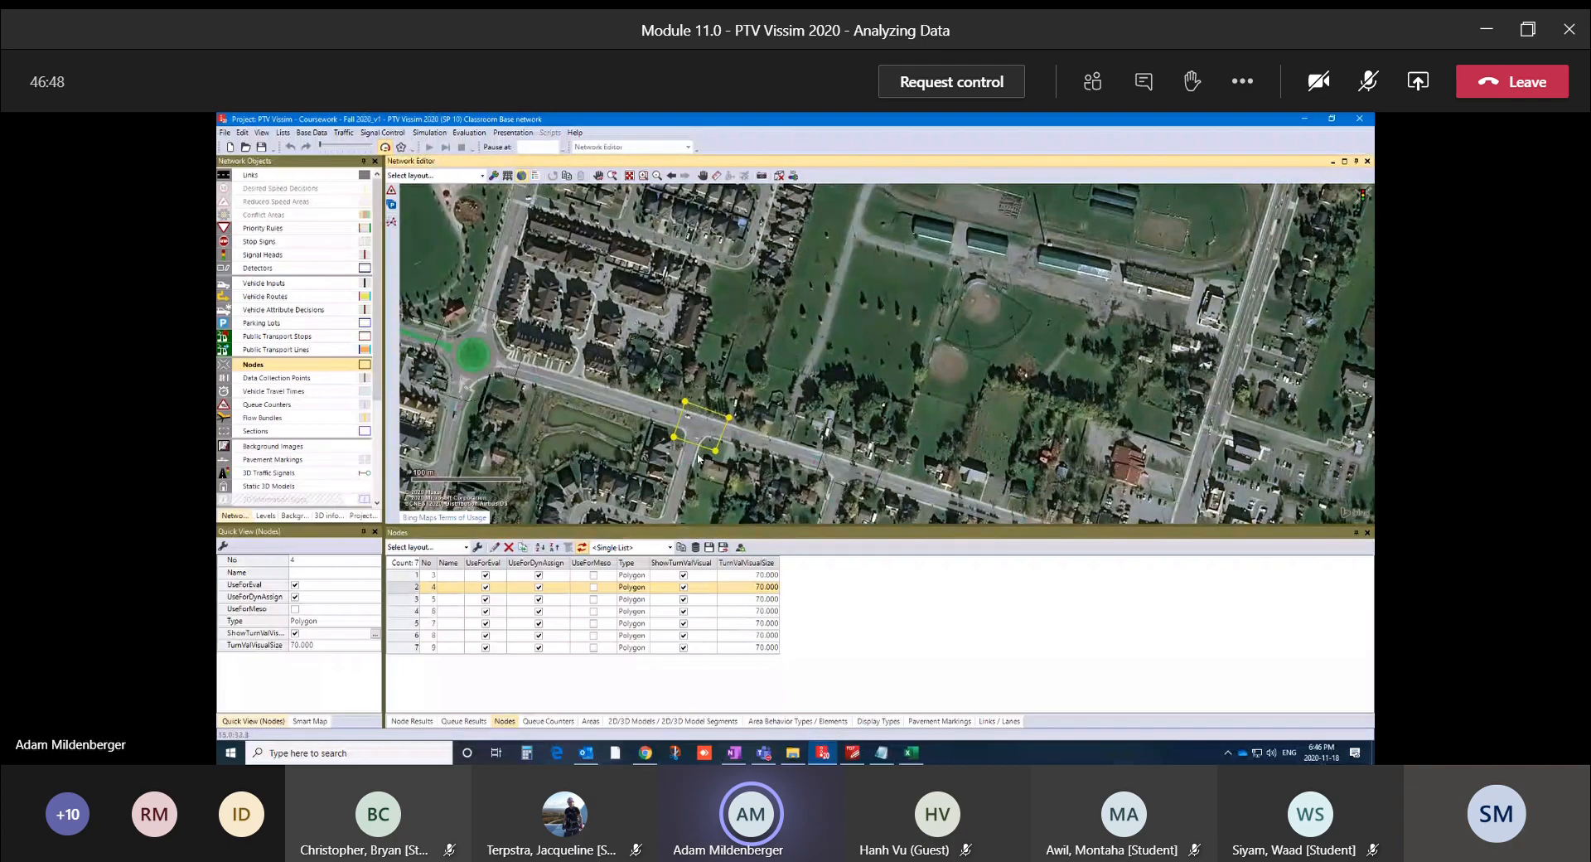
{"action": "scroll", "coordinate": [701, 457], "scroll_direction": "up", "scroll_amount": 3}
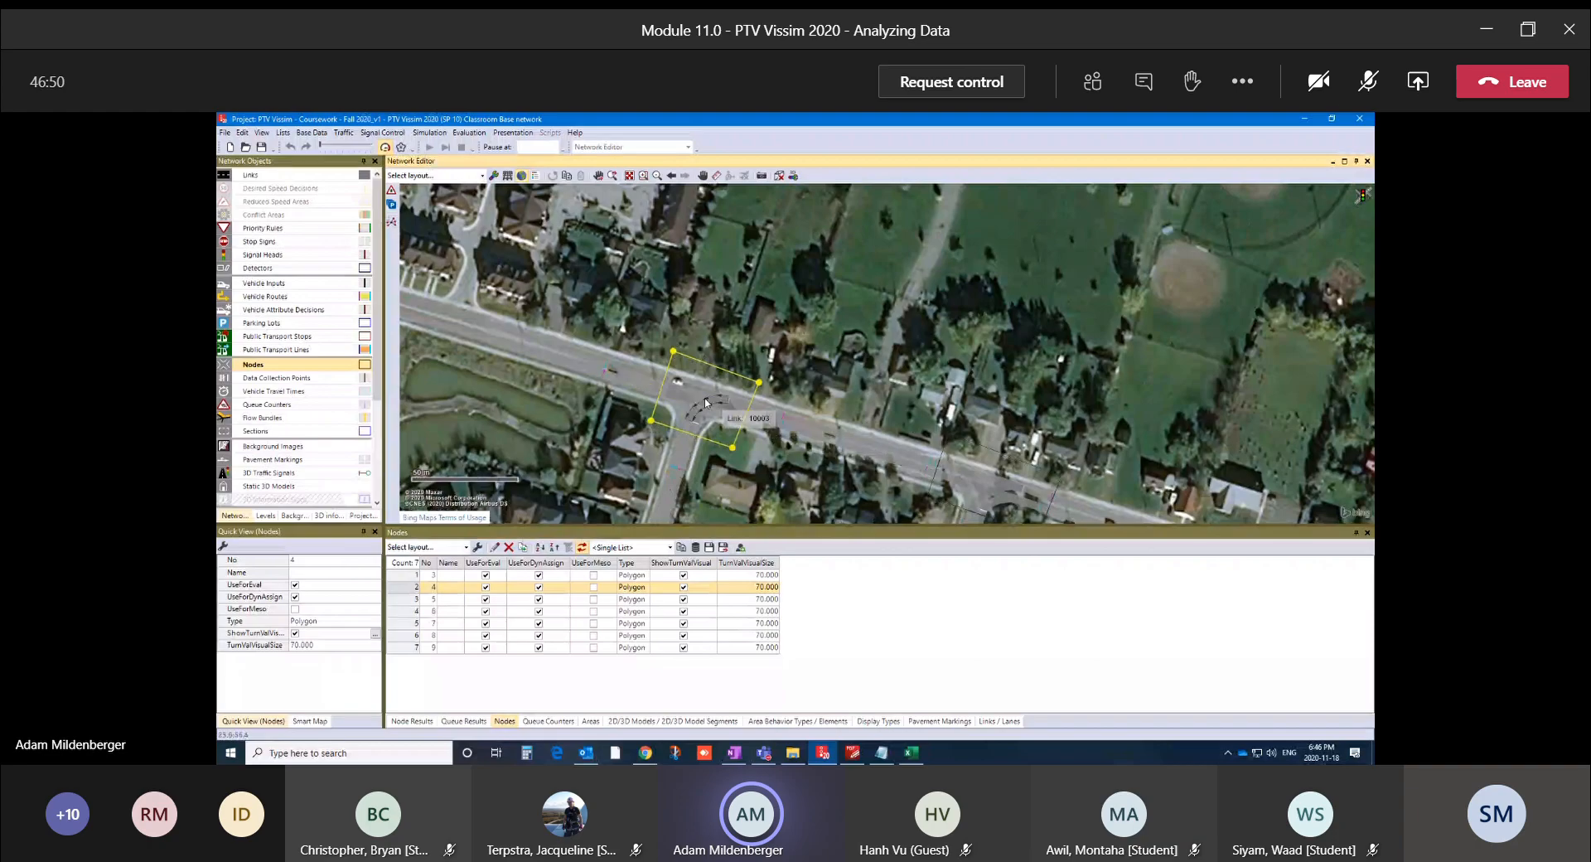
{"action": "scroll", "coordinate": [705, 404], "scroll_direction": "down", "scroll_amount": 4}
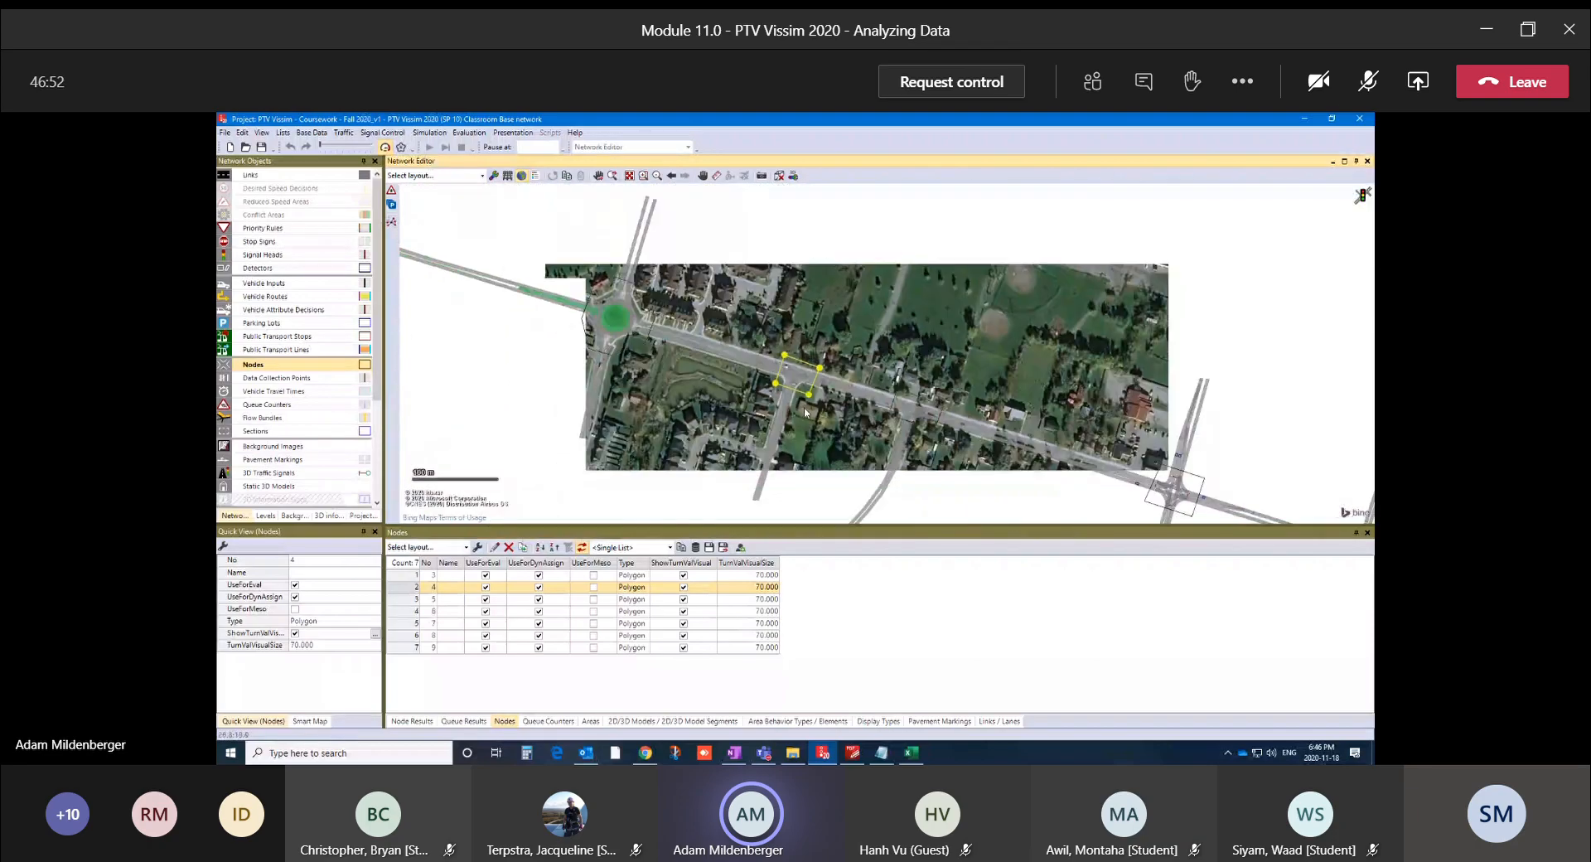
{"action": "scroll", "coordinate": [804, 412], "scroll_direction": "up", "scroll_amount": 3}
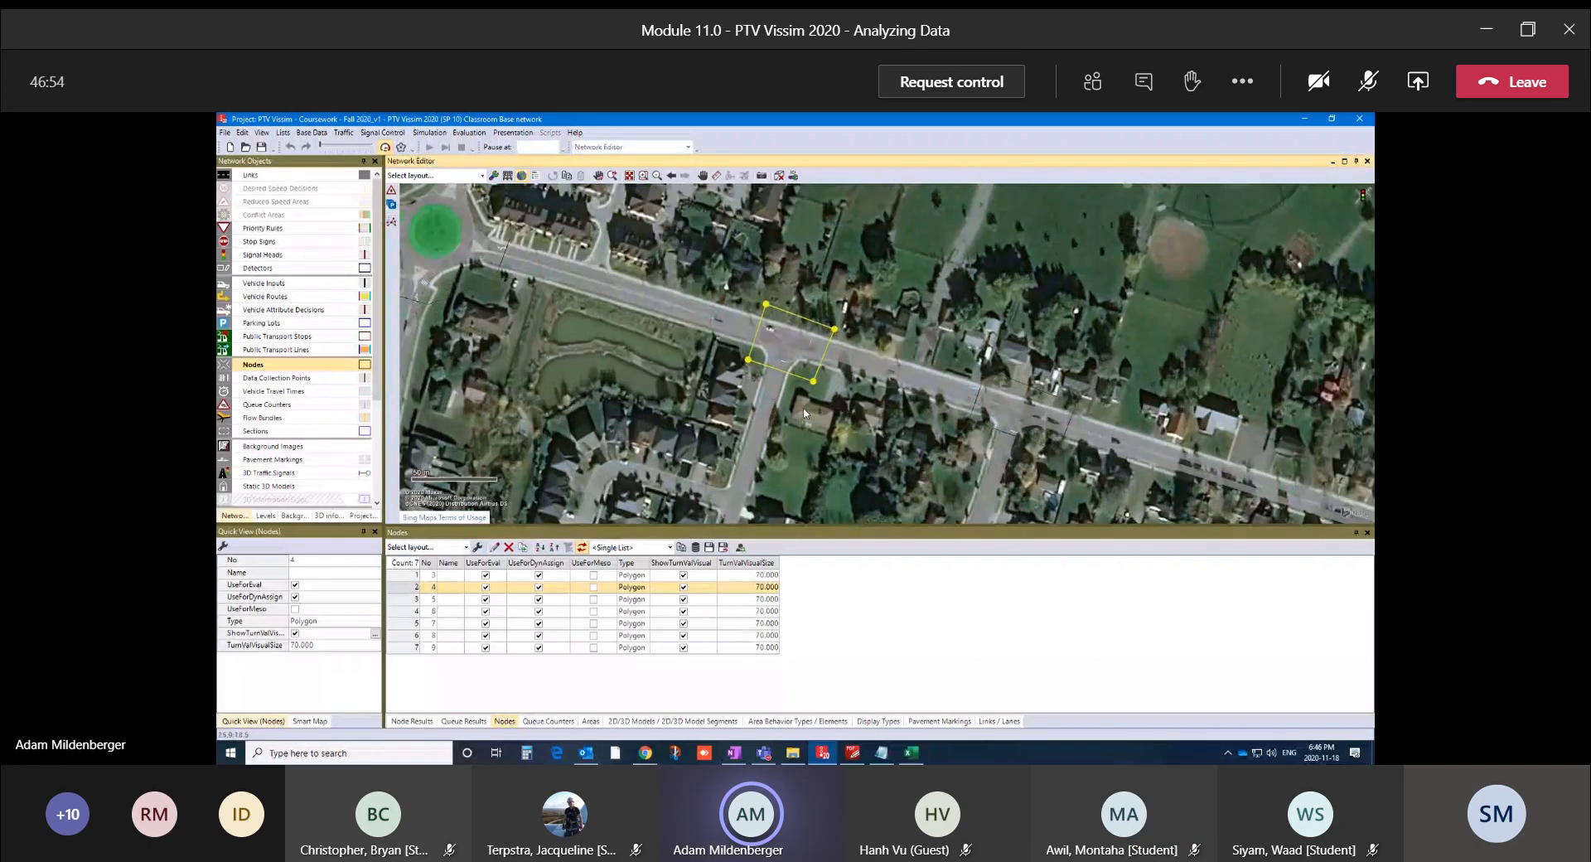
Return to the Excel spreadsheet and examine the node 4 label in A9392 and its first movement in C9392
{"action": "left_click", "coordinate": [911, 752]}
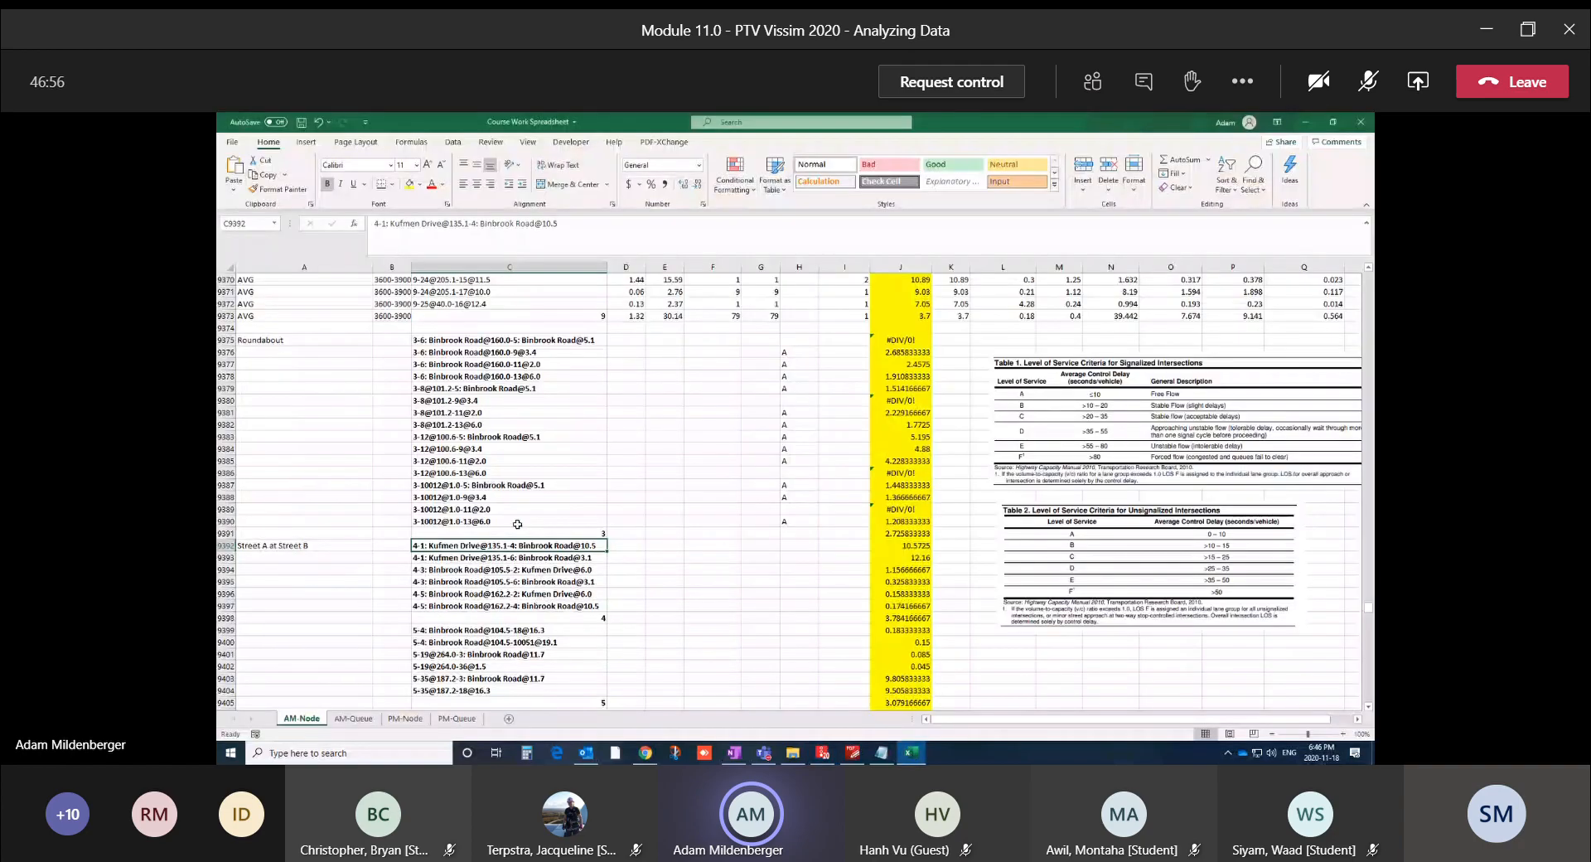
{"action": "left_click", "coordinate": [331, 555]}
{"action": "left_click", "coordinate": [320, 544]}
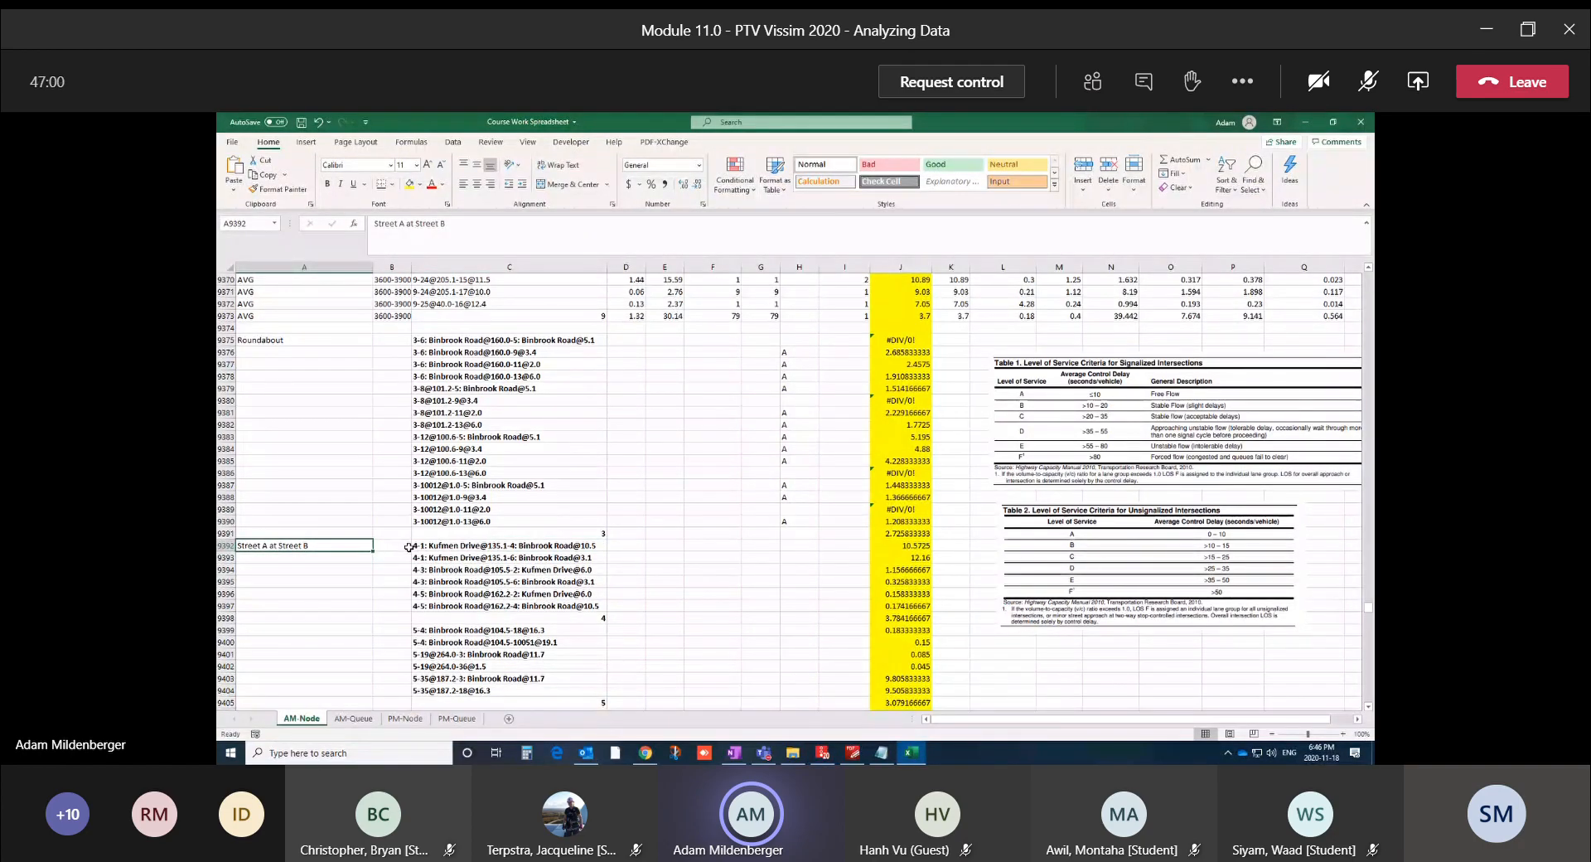
{"action": "left_click", "coordinate": [405, 546]}
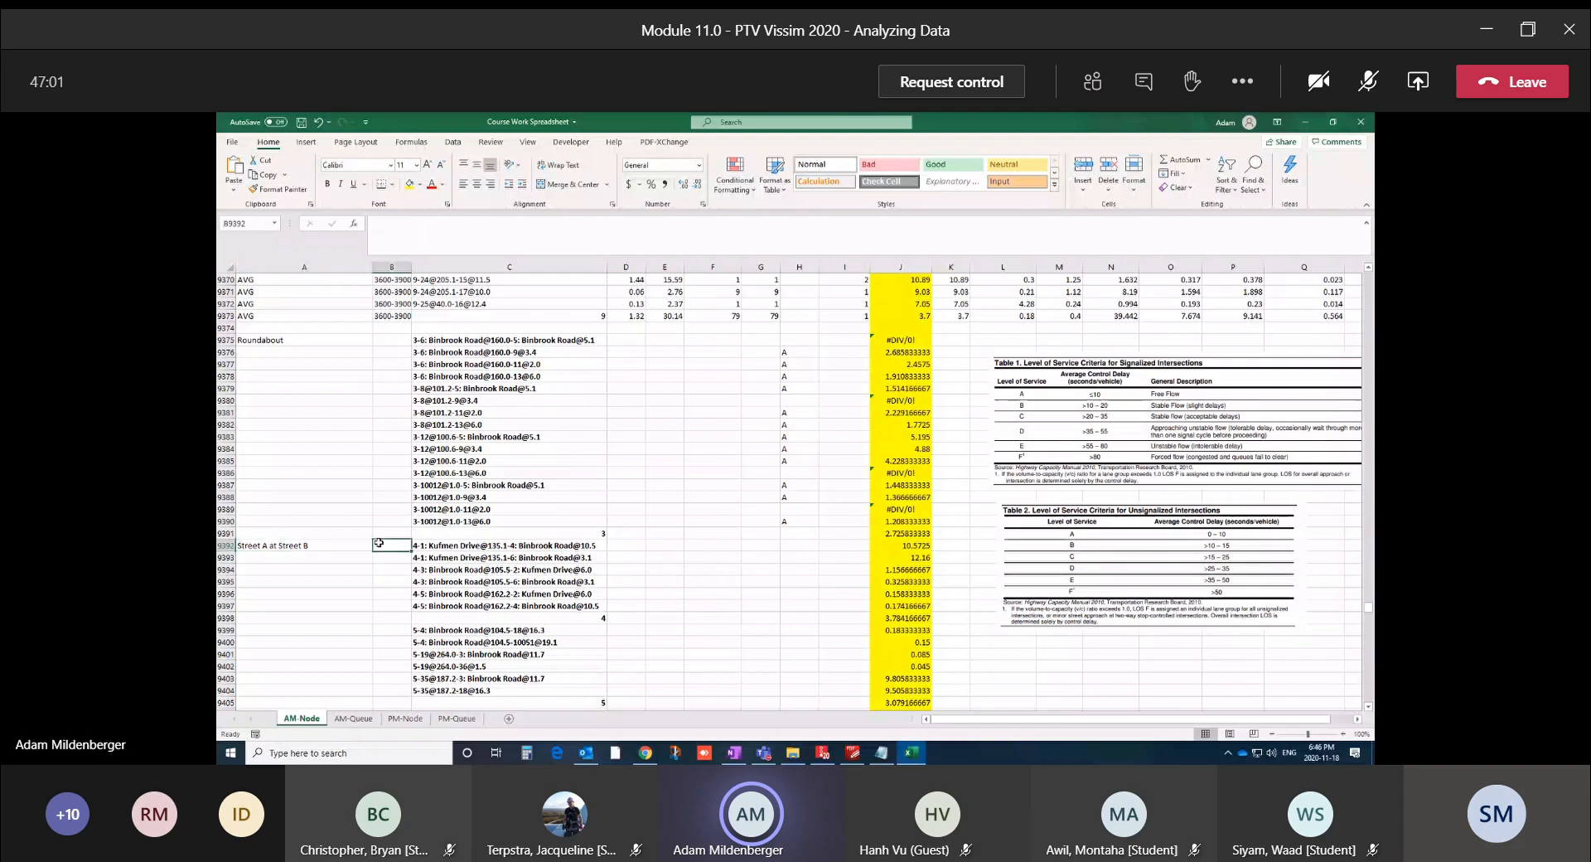
{"action": "left_click", "coordinate": [454, 547]}
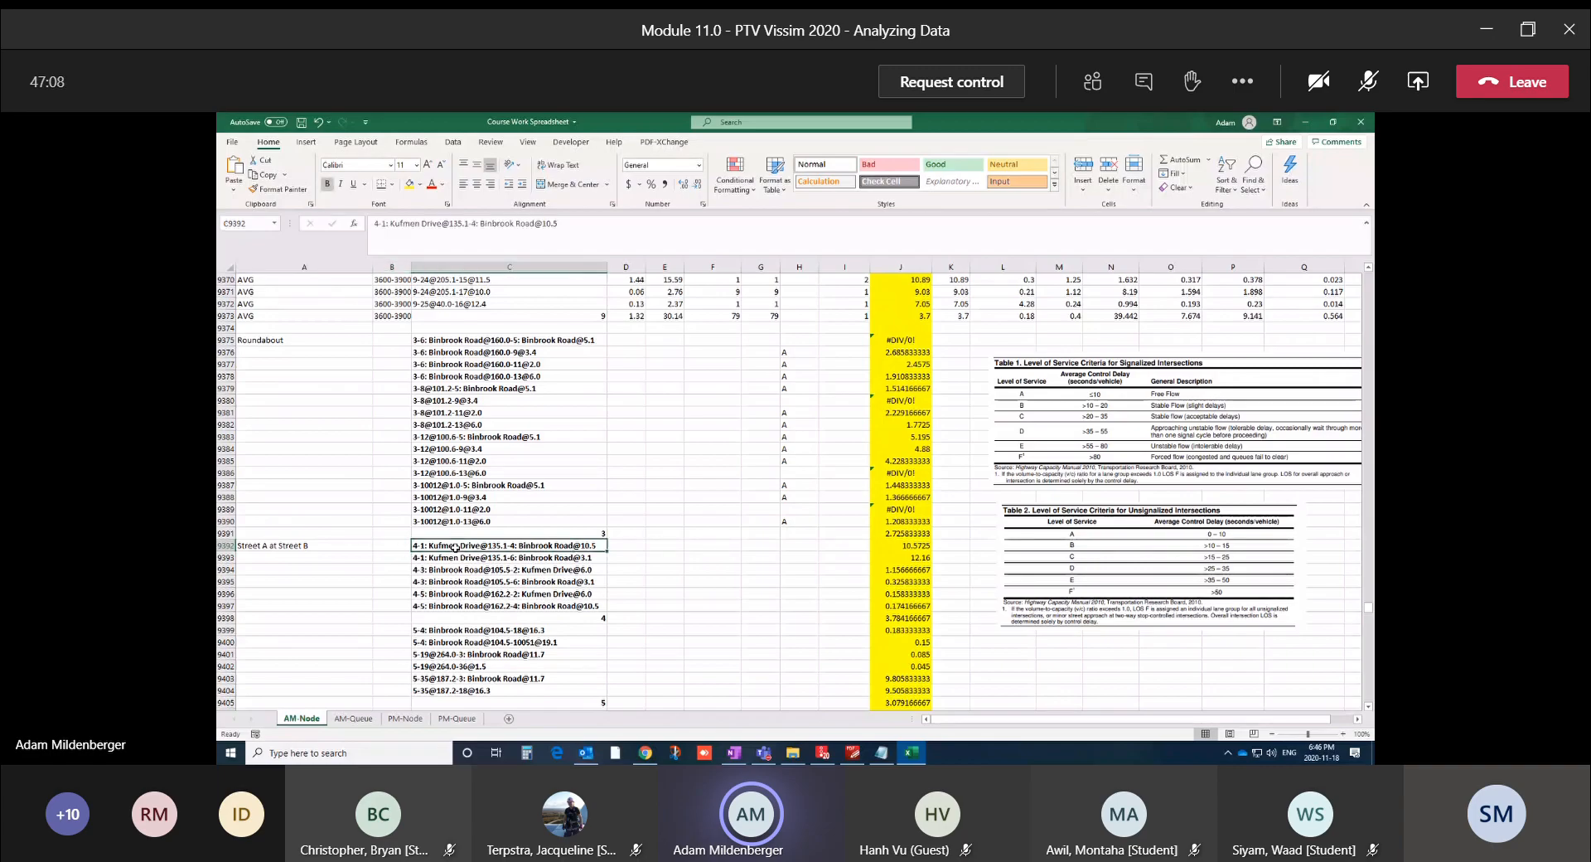
Replace the Street A at Street B label in A9392 with "Kufmen Dr at Binbrook Rd"
{"action": "left_click", "coordinate": [336, 542]}
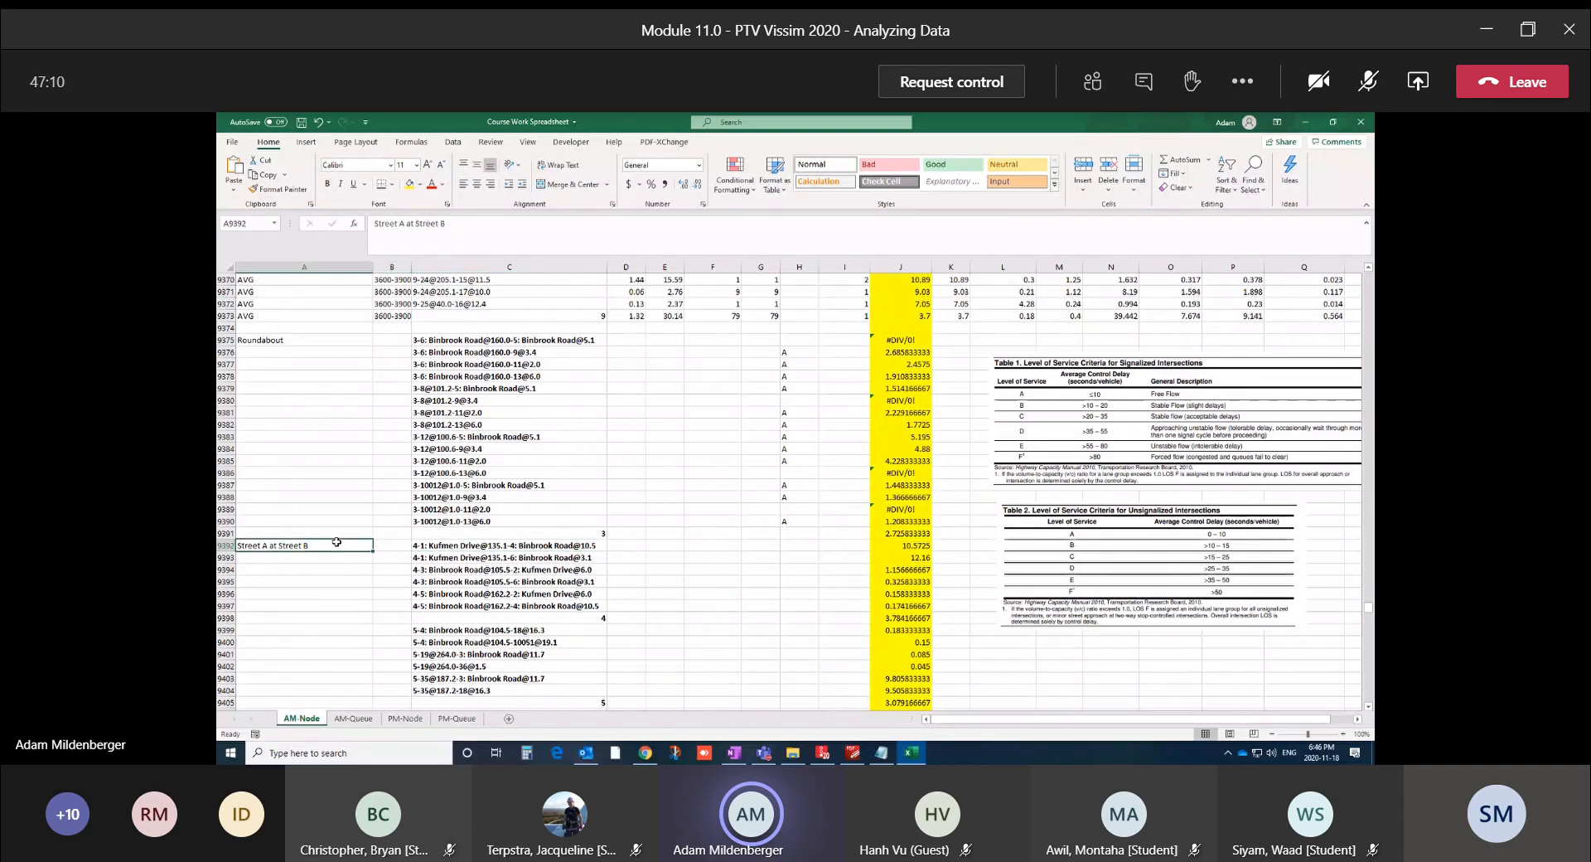
{"action": "type", "text": "kUFF"}
{"action": "key", "text": "BackSpace"}
{"action": "key", "text": "BackSpace"}
{"action": "key", "text": "BackSpace"}
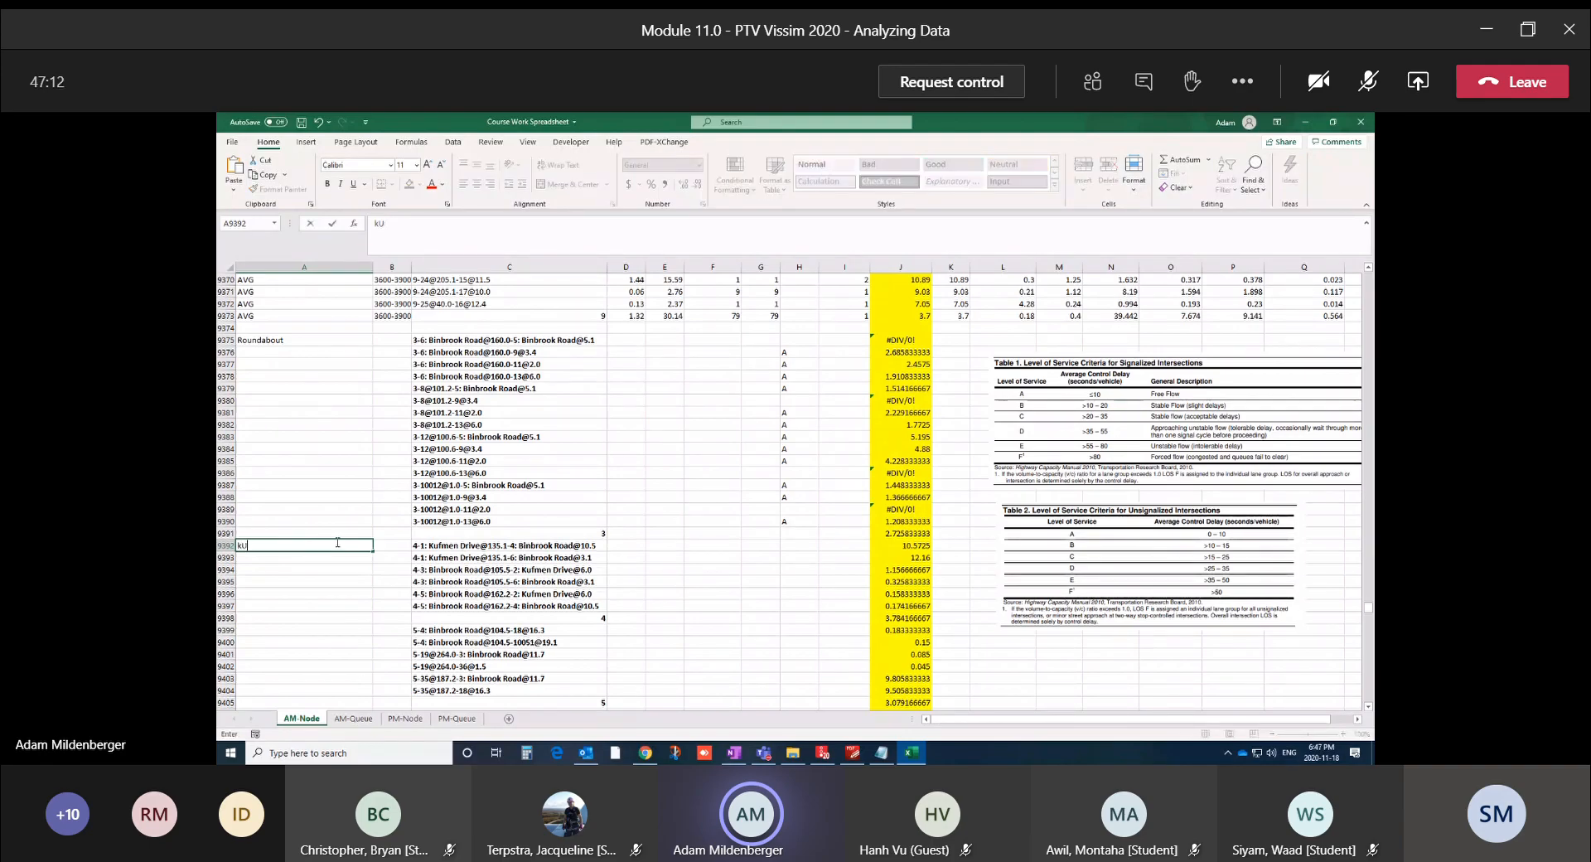
{"action": "type", "text": "ufmen Dr at Binbrook Rd"}
{"action": "key", "text": "Tab"}
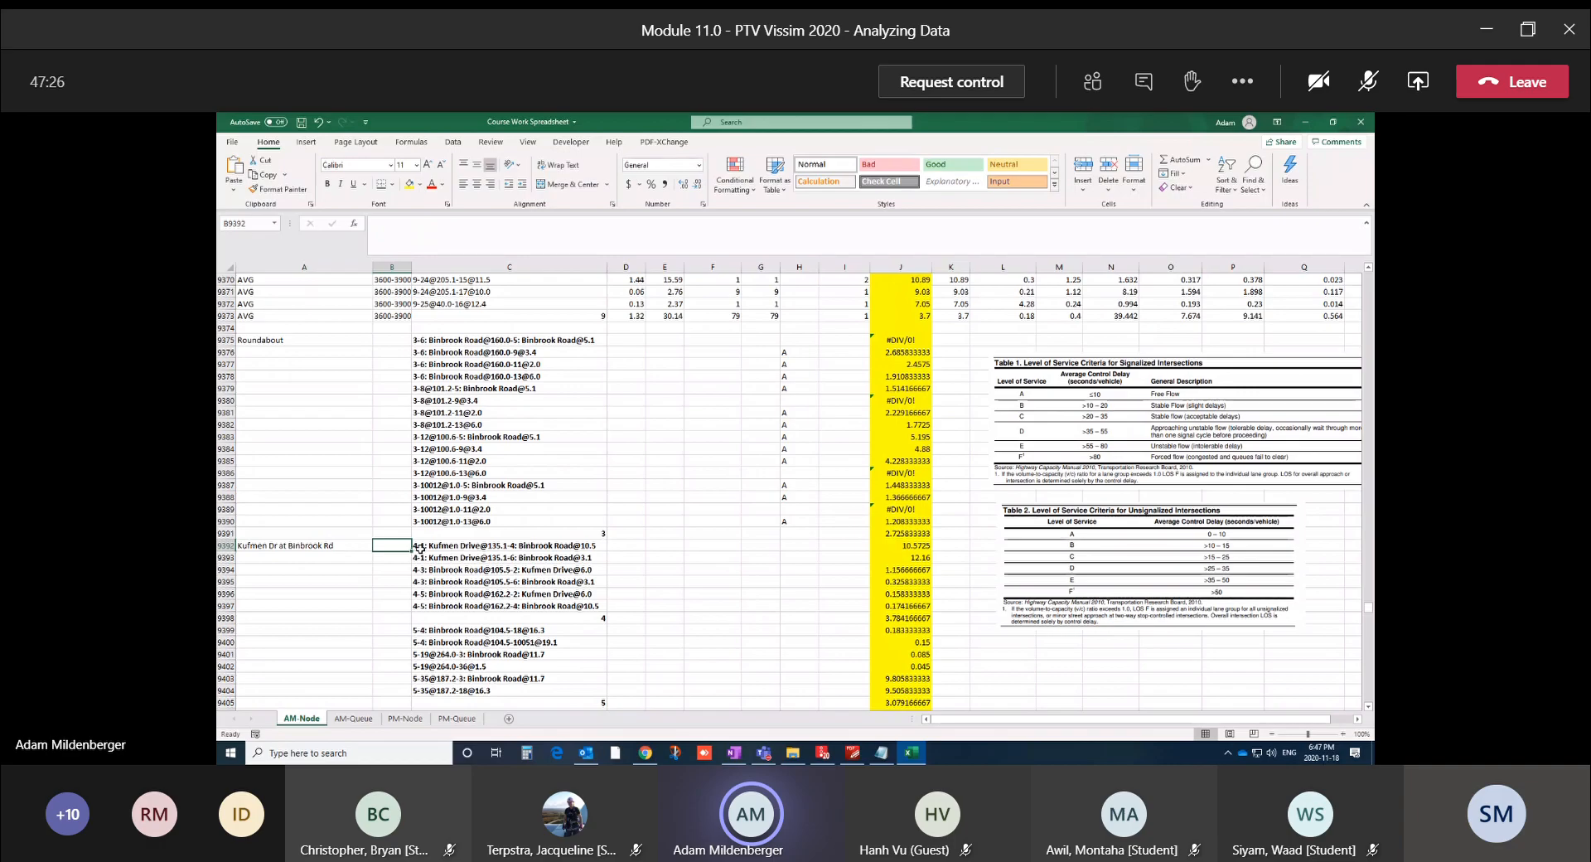
Check the first movement in C9392, then switch to PTV Vissim and trace the Kufmen Drive and Binbrook Road links at node 4
{"action": "left_click", "coordinate": [444, 546]}
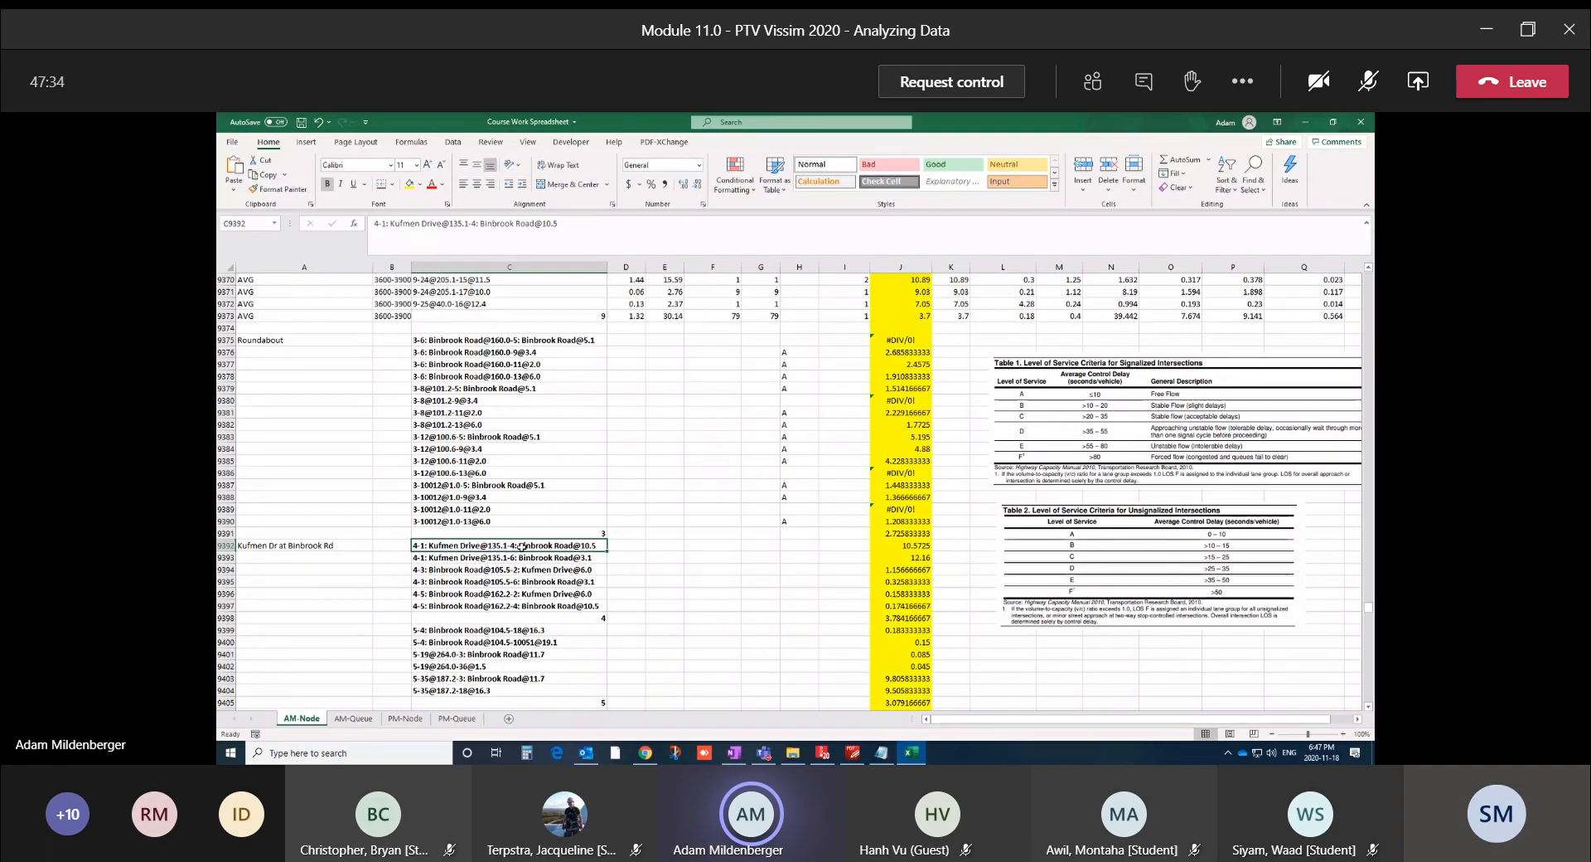
{"action": "left_click", "coordinate": [823, 752]}
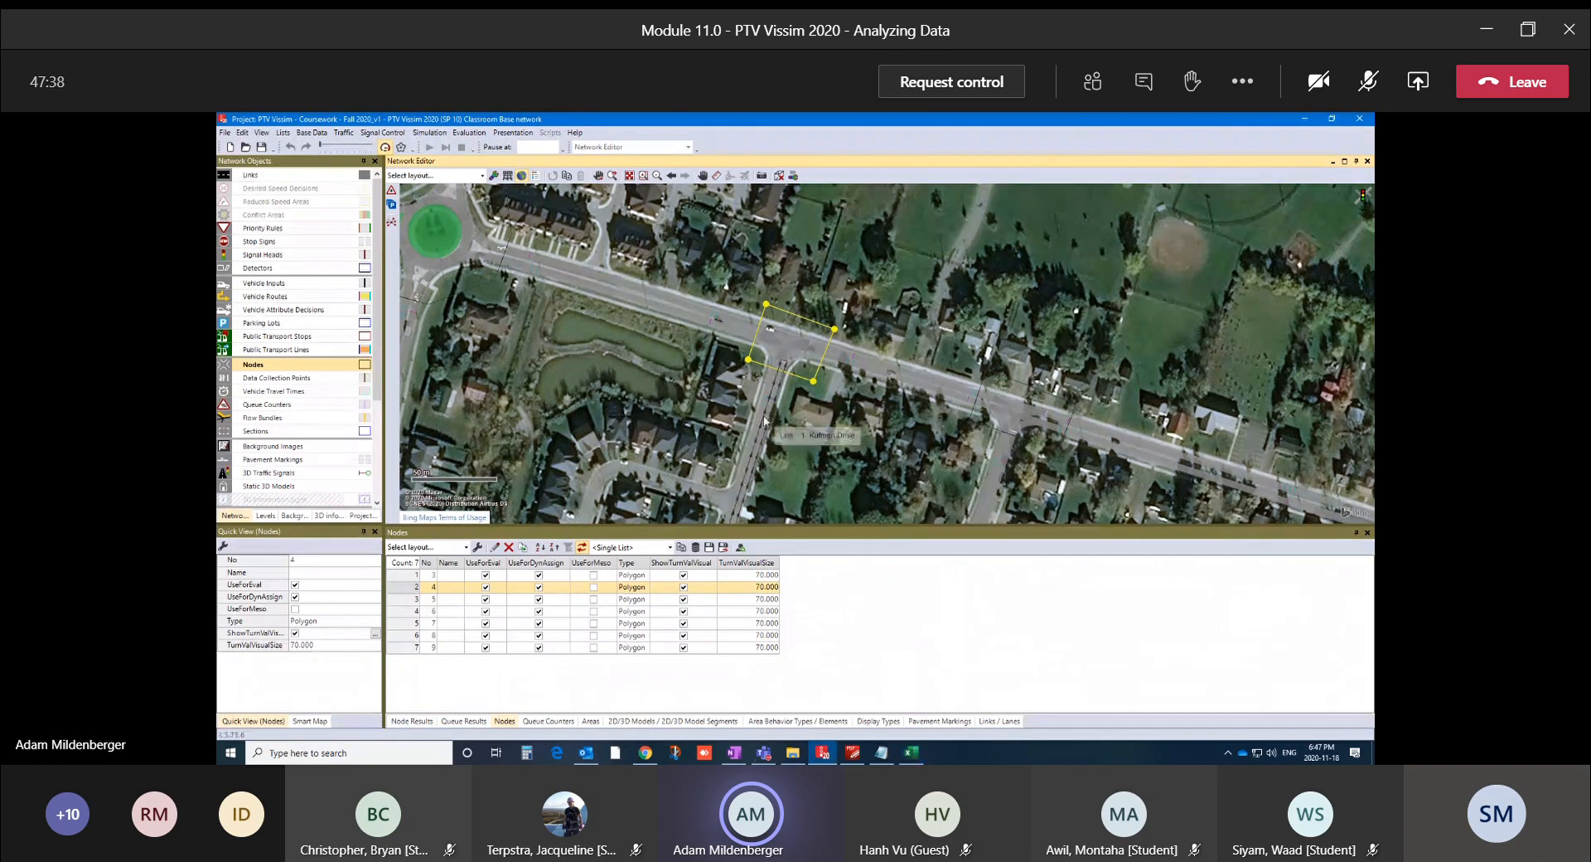
{"action": "left_click", "coordinate": [764, 421]}
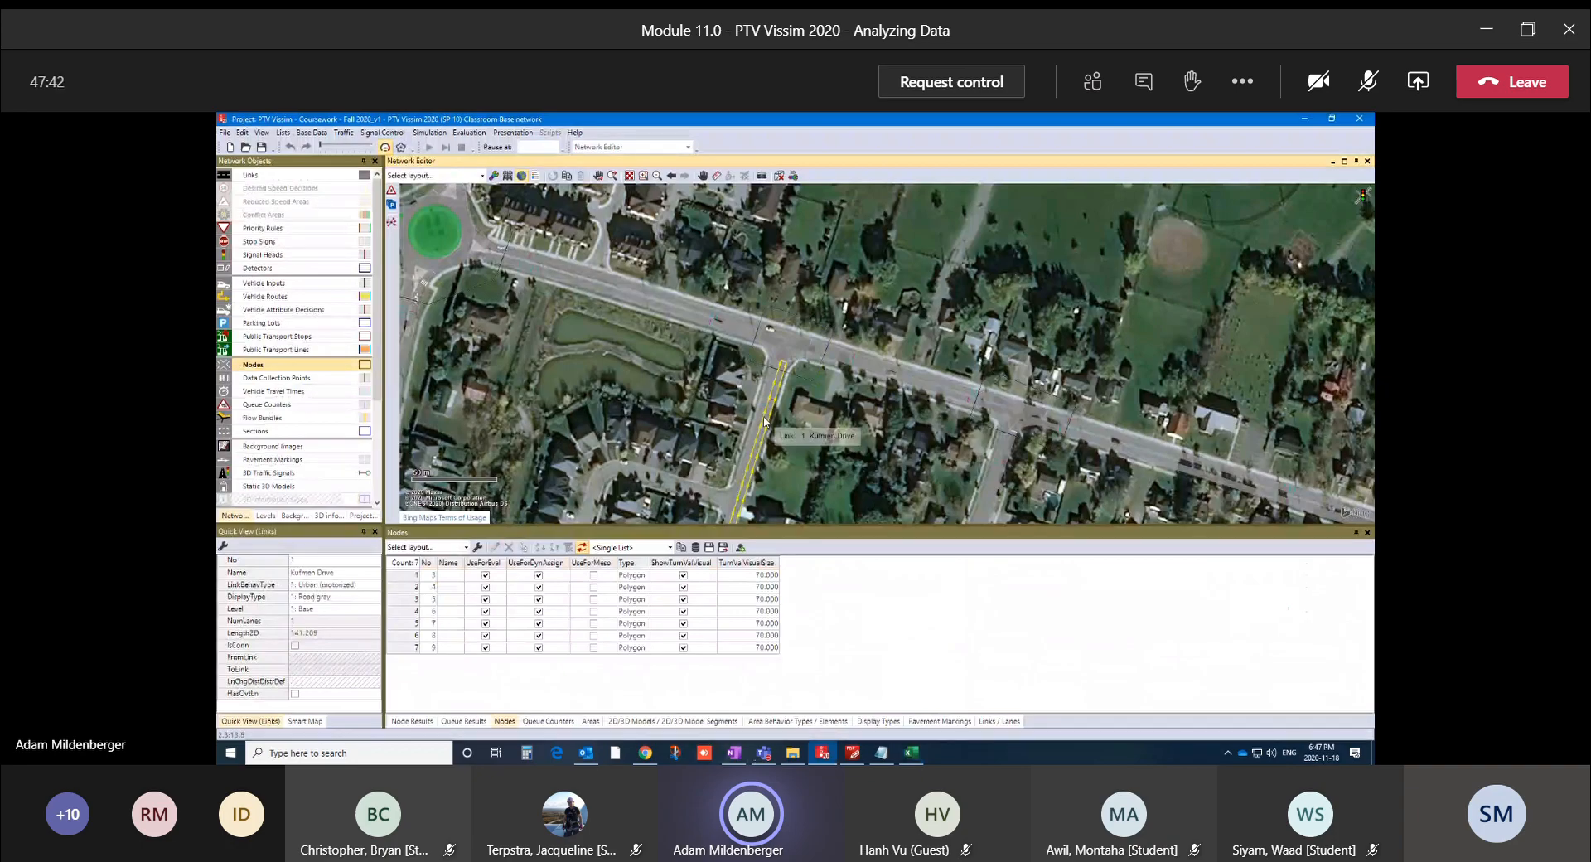
{"action": "left_click", "coordinate": [871, 374]}
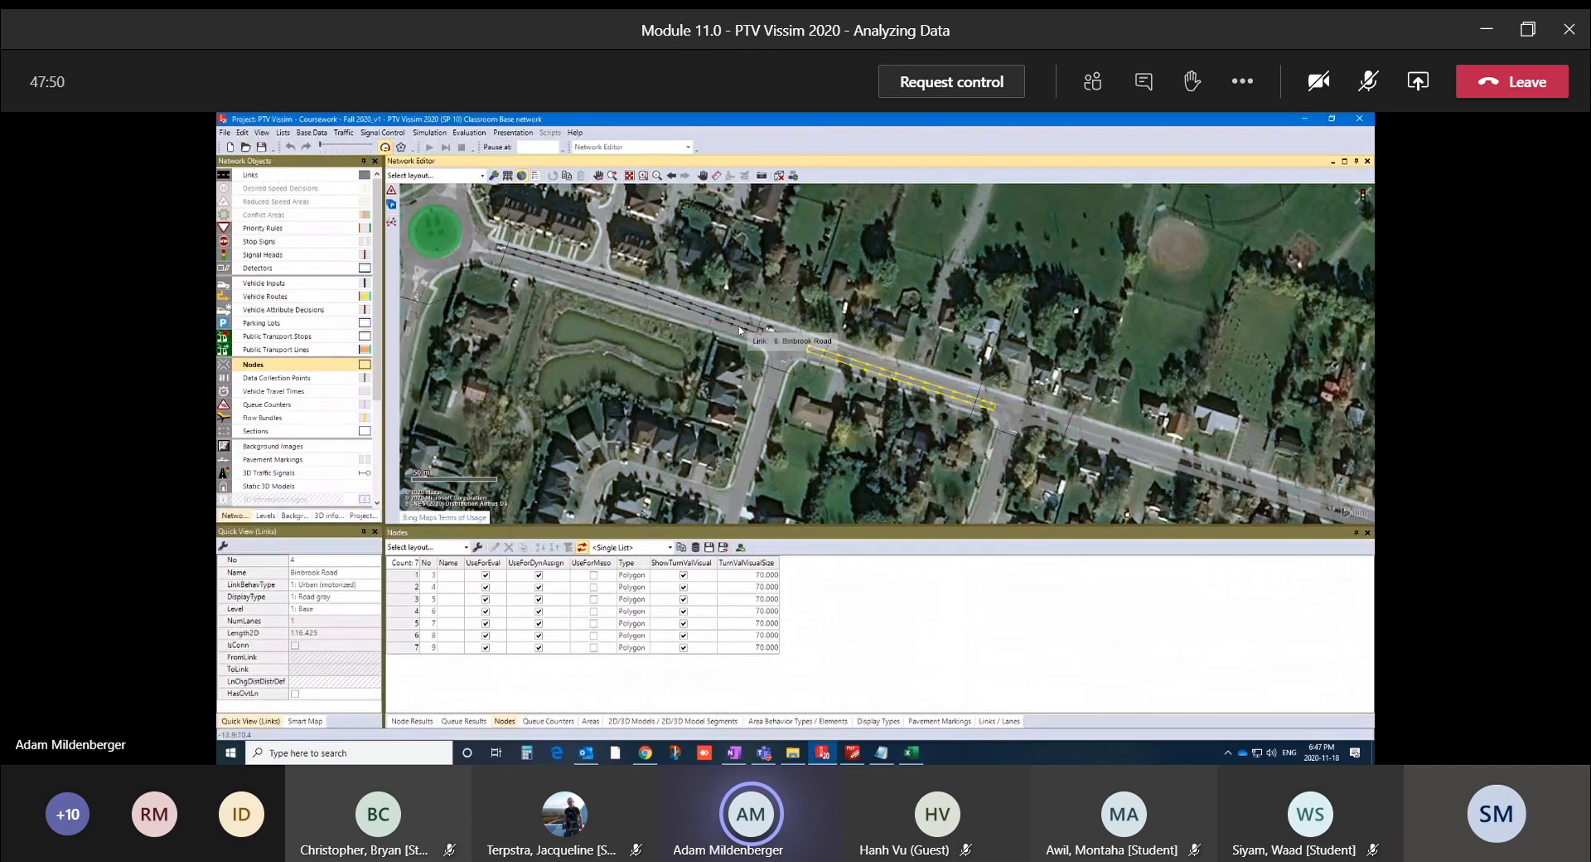
{"action": "left_click", "coordinate": [769, 414]}
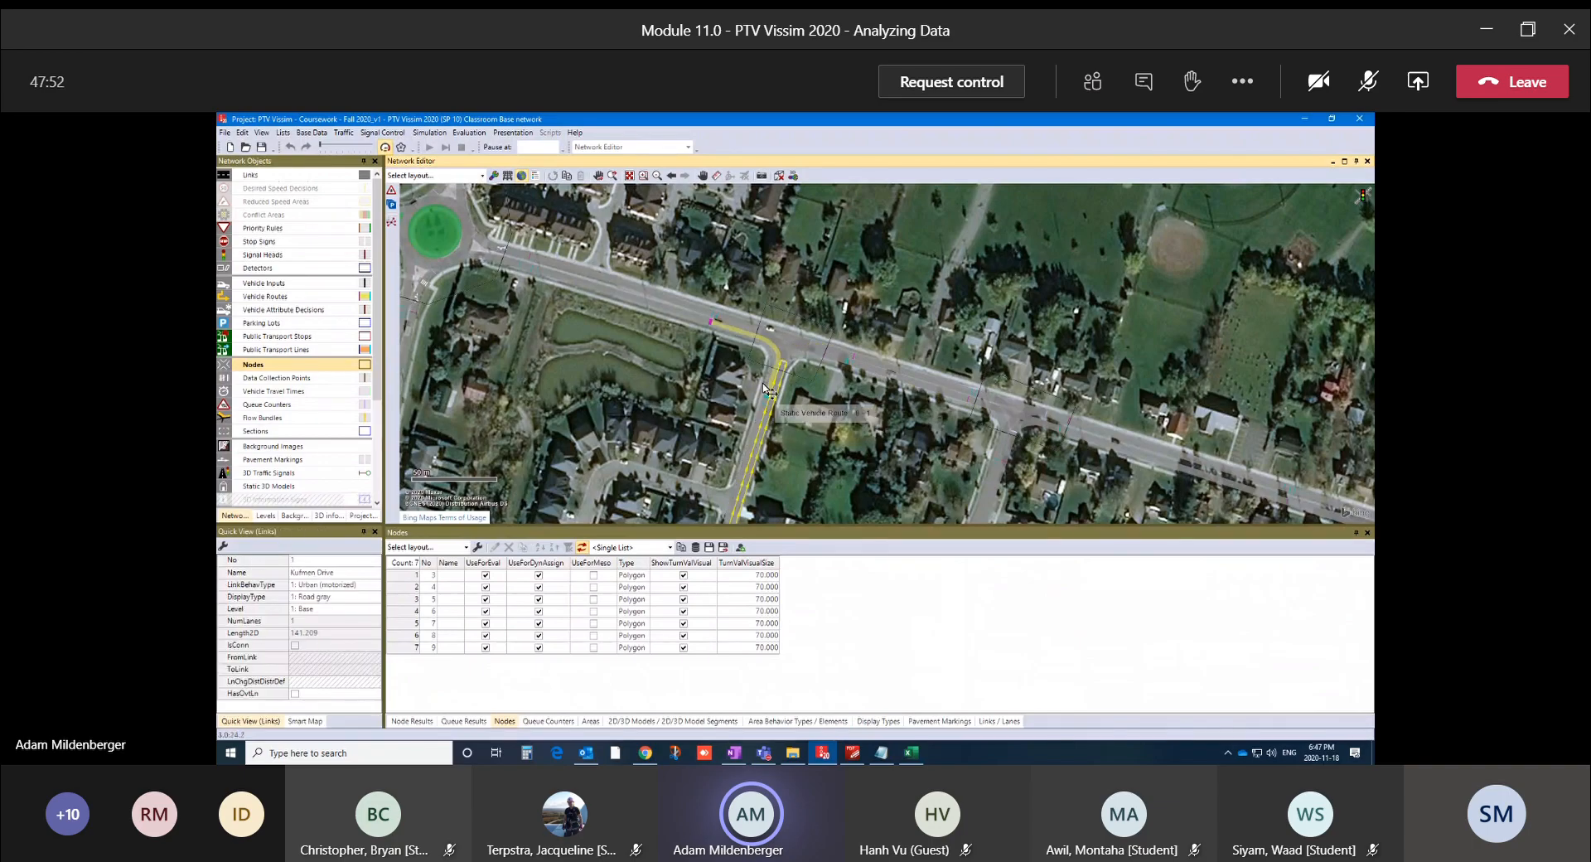
{"action": "left_click", "coordinate": [732, 325]}
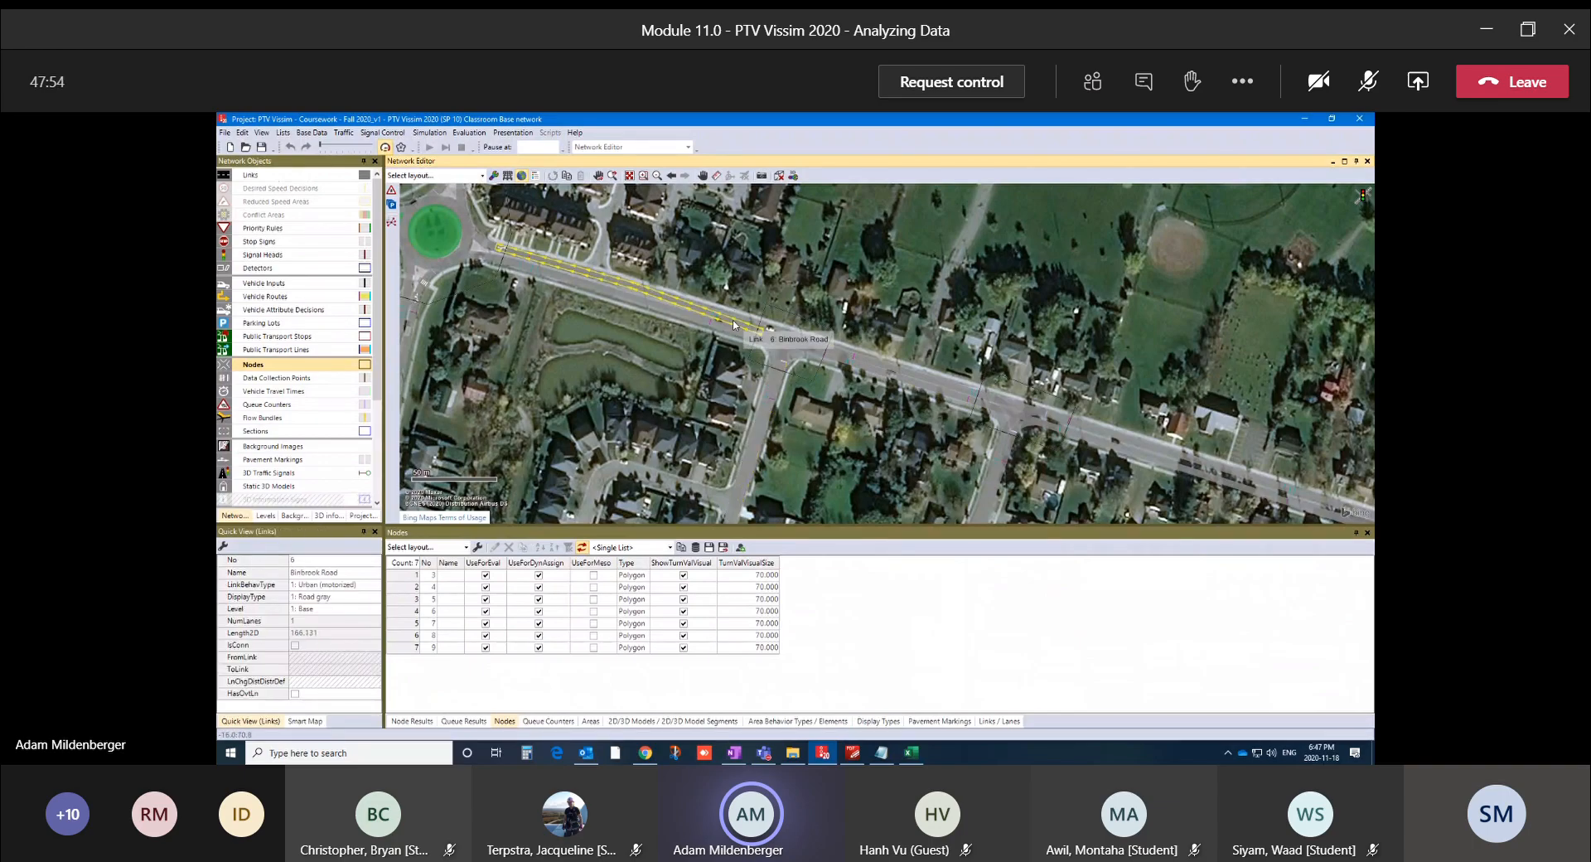
{"action": "left_click", "coordinate": [861, 372]}
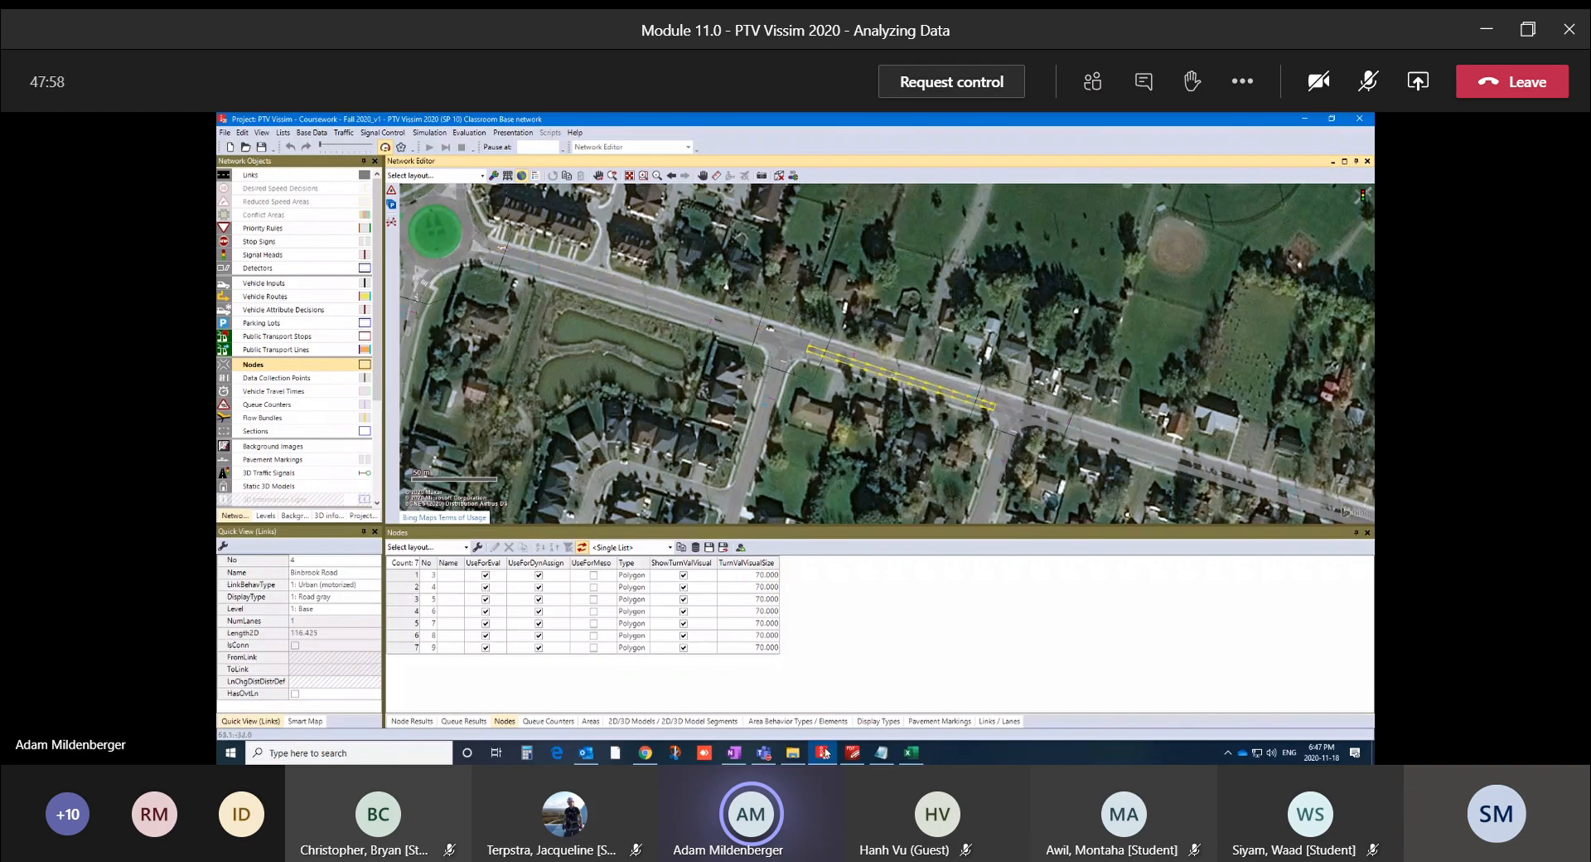
Return to the Excel spreadsheet and label the two Kufmen Drive approach movements NBR in B9392 and NBL in B9393
{"action": "left_click", "coordinate": [910, 752]}
{"action": "left_click", "coordinate": [409, 545]}
{"action": "type", "text": "N"}
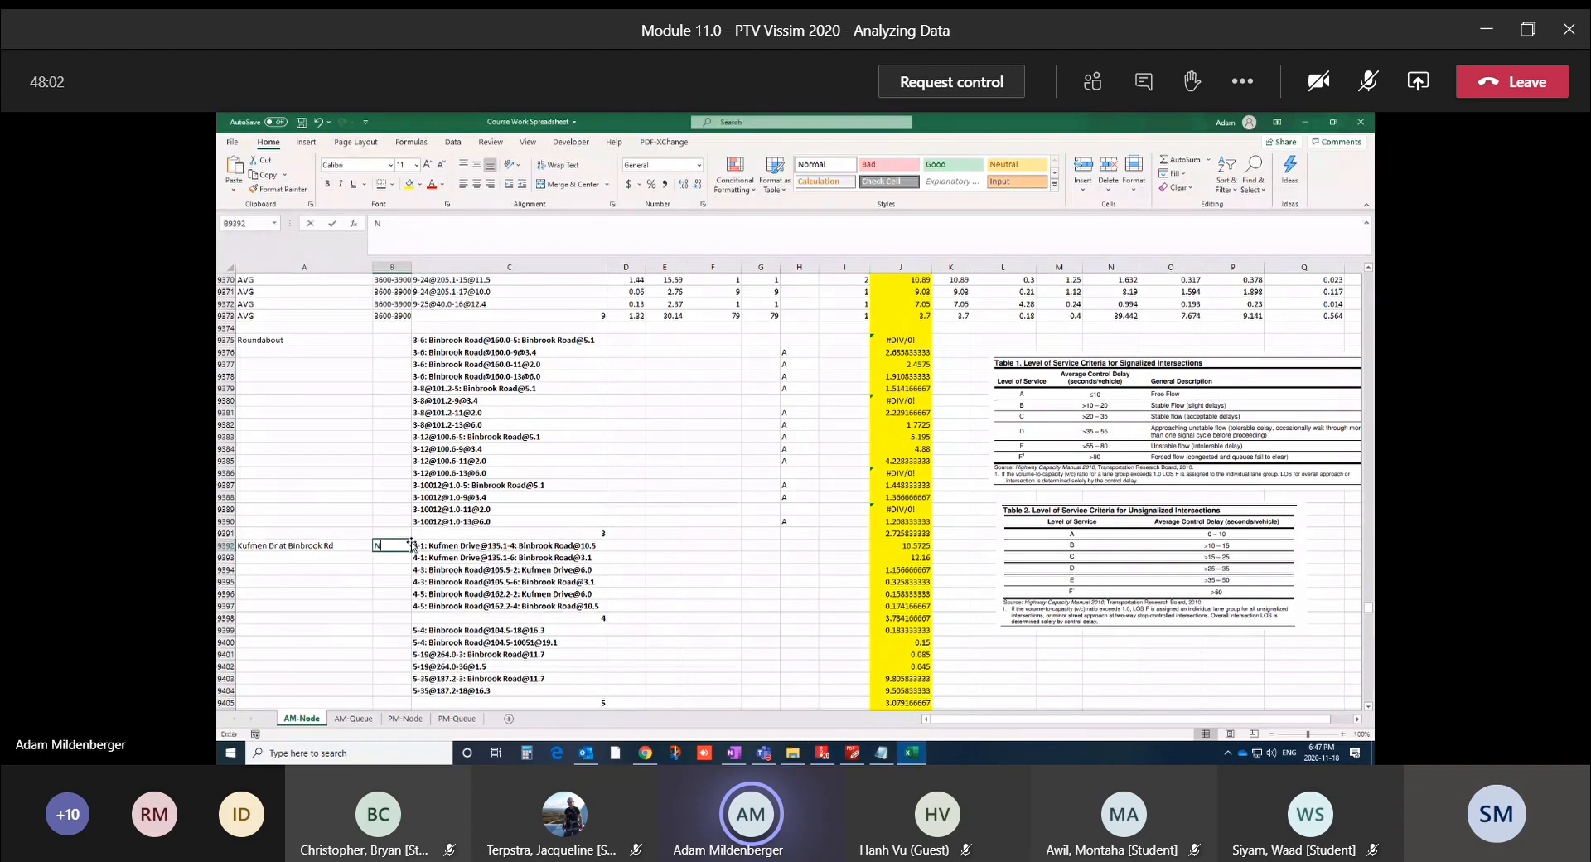
{"action": "type", "text": "BR"}
{"action": "key", "text": "Return"}
{"action": "type", "text": "NBL"}
{"action": "key", "text": "Return"}
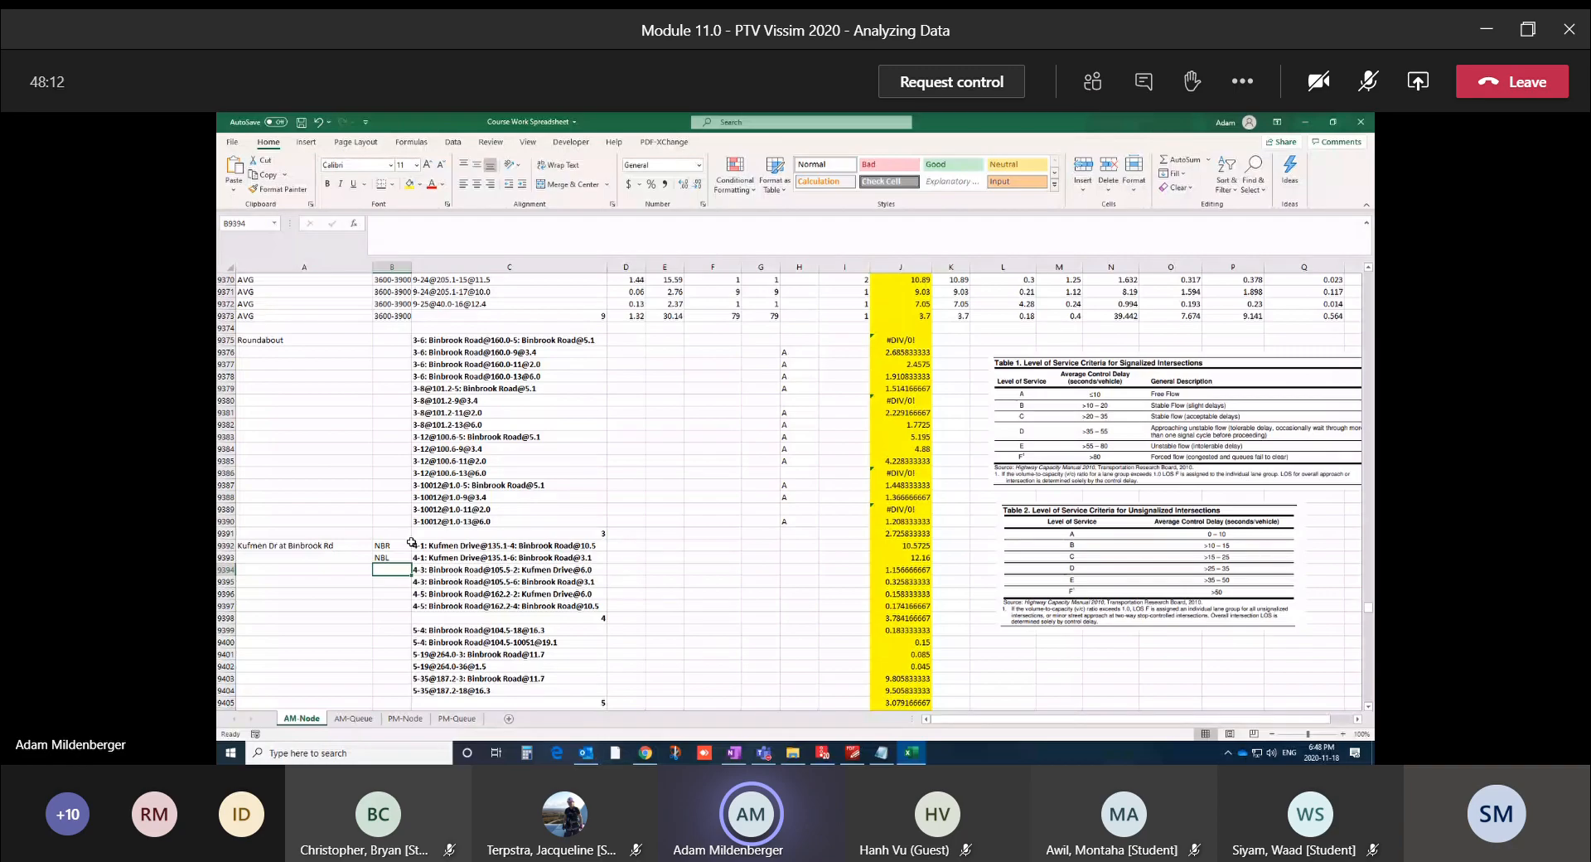
Switch to PTV Vissim and identify Binbrook Road link 3 and Kufmen Drive link 2 at the node 4 intersection
{"action": "left_click", "coordinate": [823, 752]}
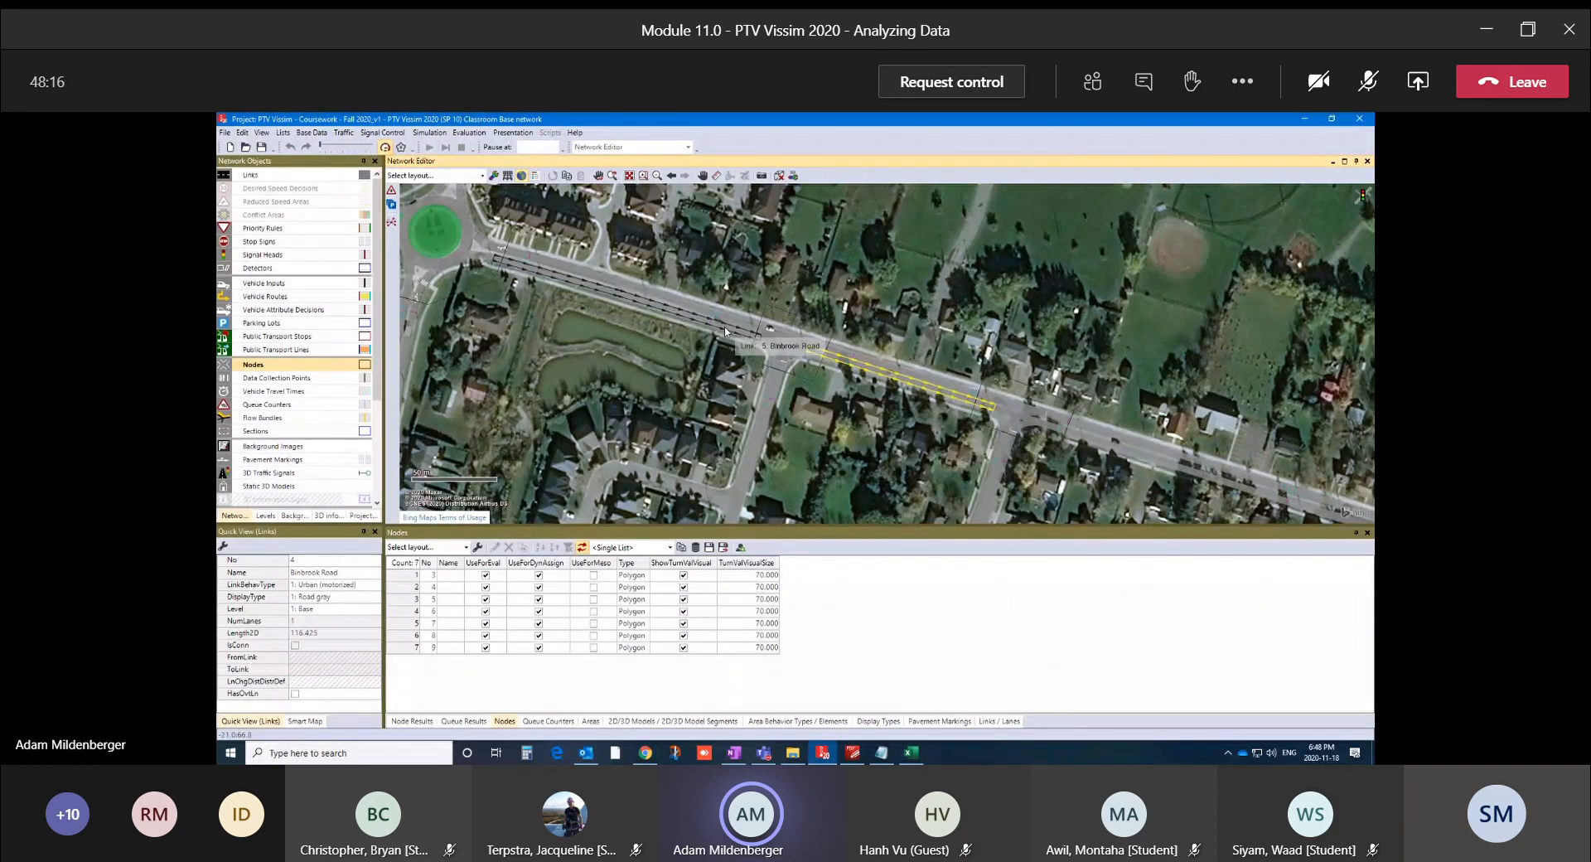
{"action": "left_click", "coordinate": [866, 363]}
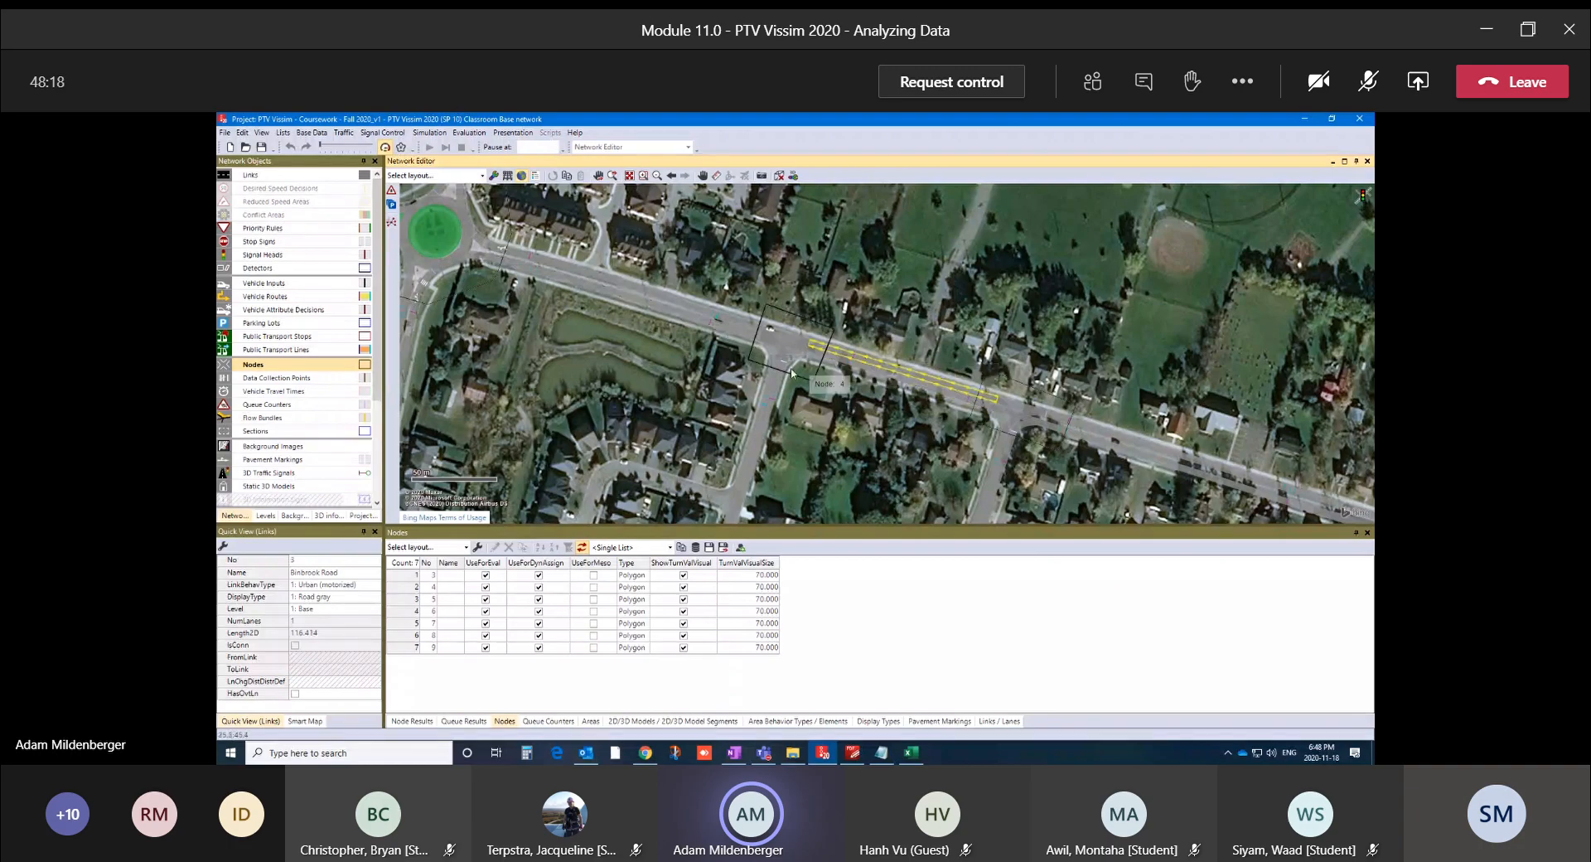
{"action": "left_click", "coordinate": [769, 387]}
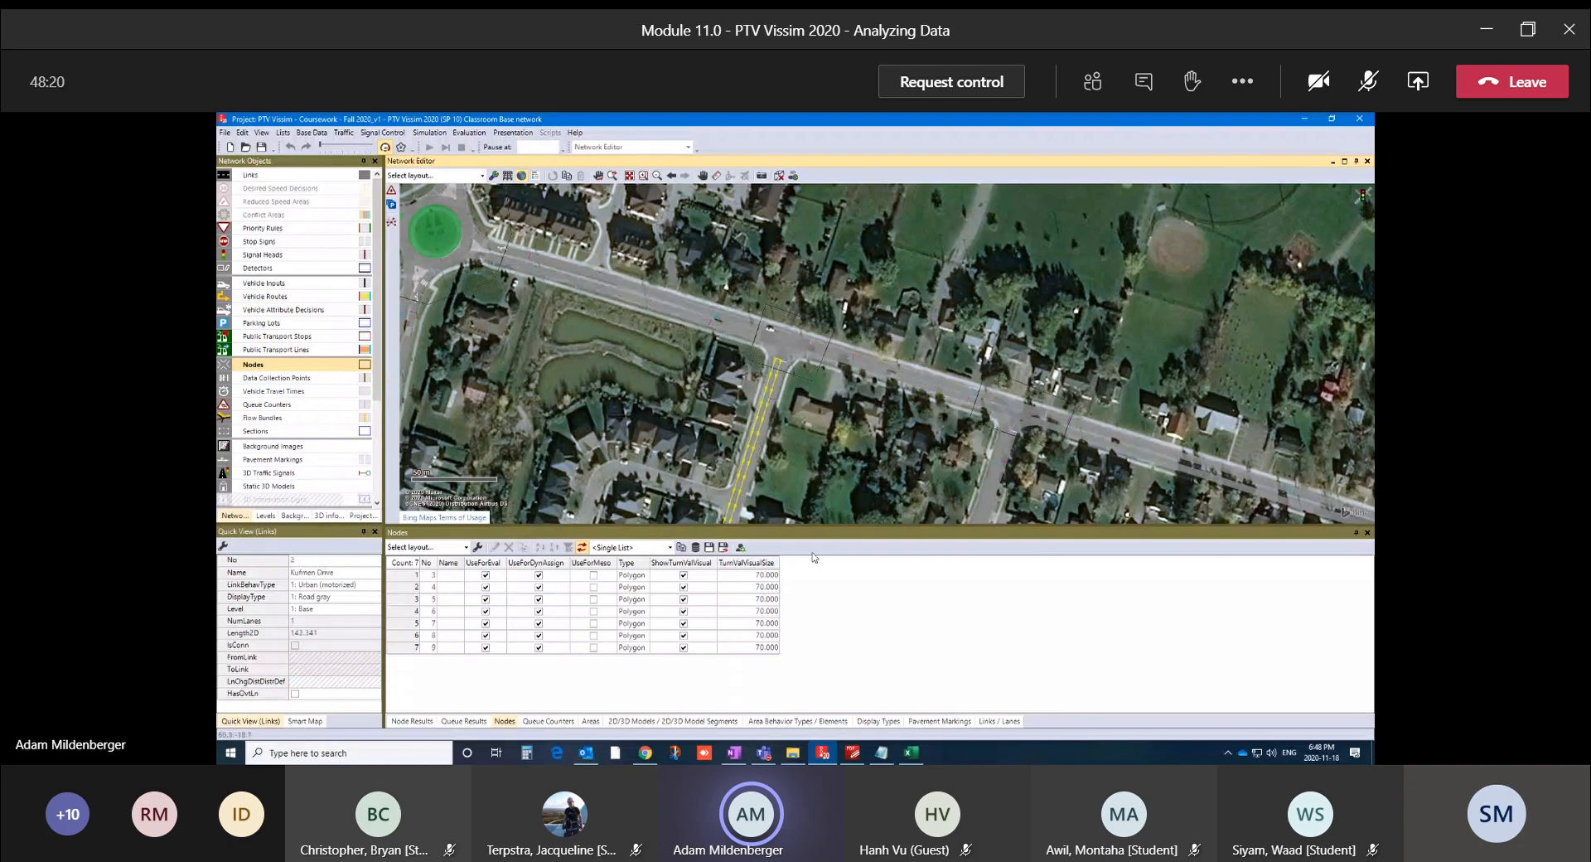
Return to the Excel spreadsheet and label the movement from Binbrook Road to Kufmen Drive in row 9394 as WBL
{"action": "left_click", "coordinate": [909, 754]}
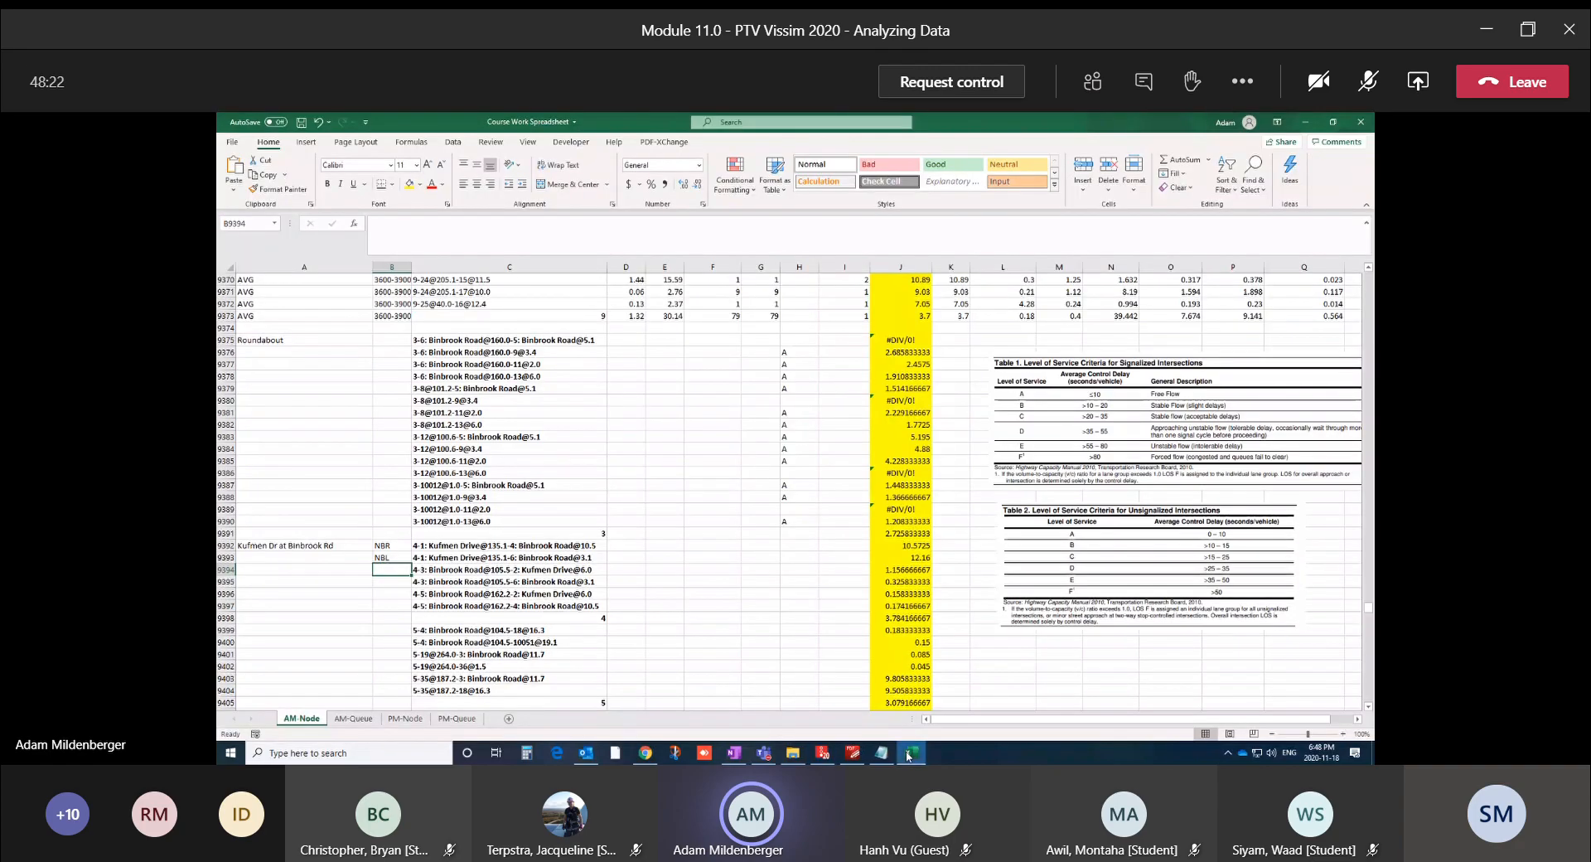
{"action": "type", "text": "WBL"}
{"action": "key", "text": "Return"}
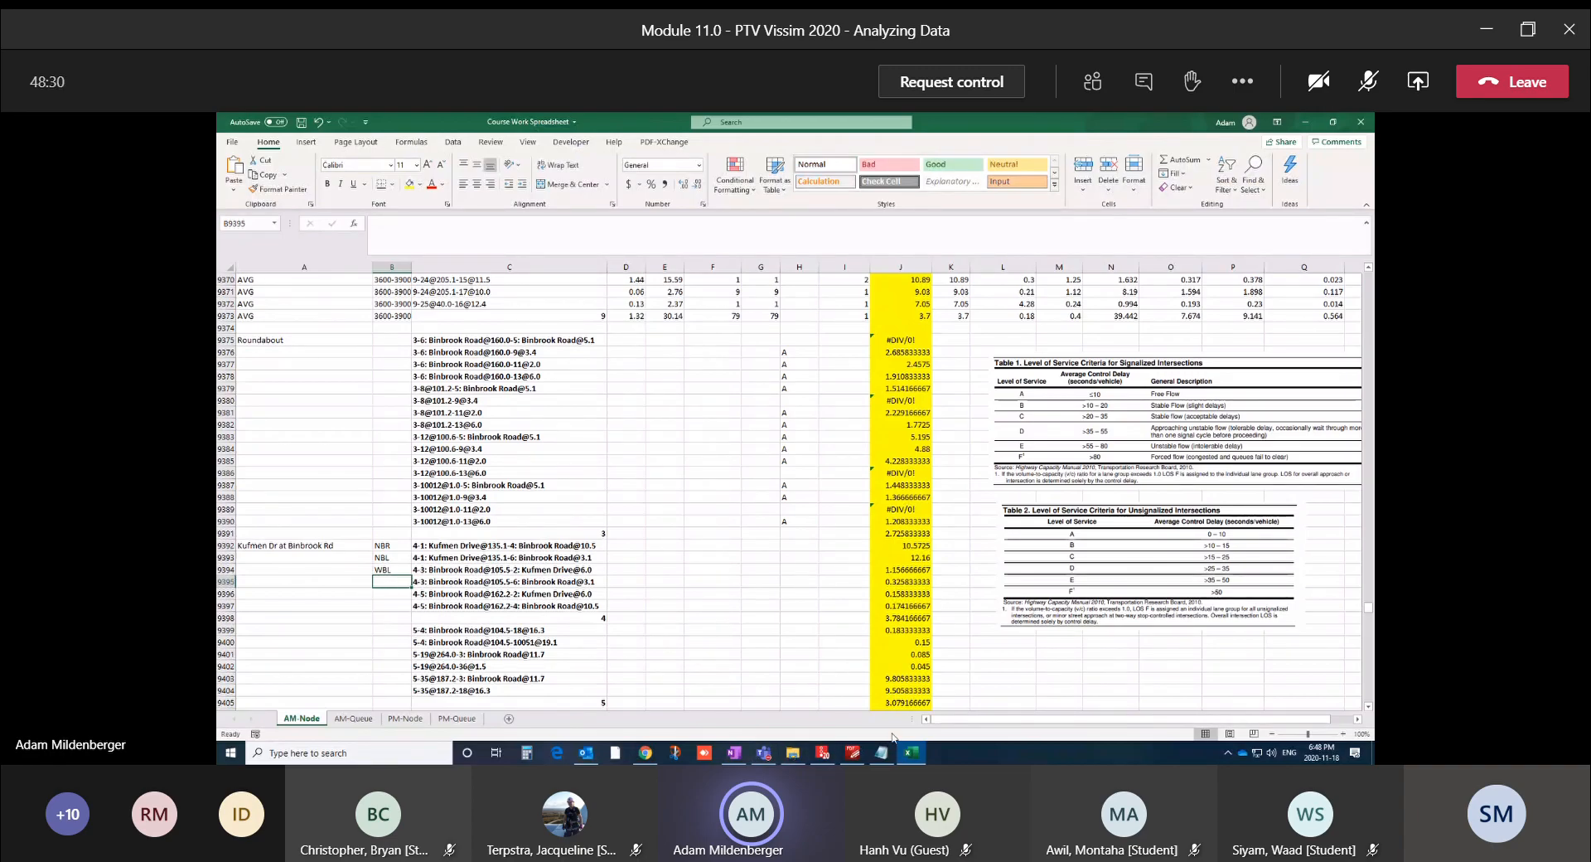
Check the Binbrook Road link west of Kufmen Drive in PTV Vissim and label the movement in B9395 as WBT in Excel
{"action": "left_click", "coordinate": [823, 752]}
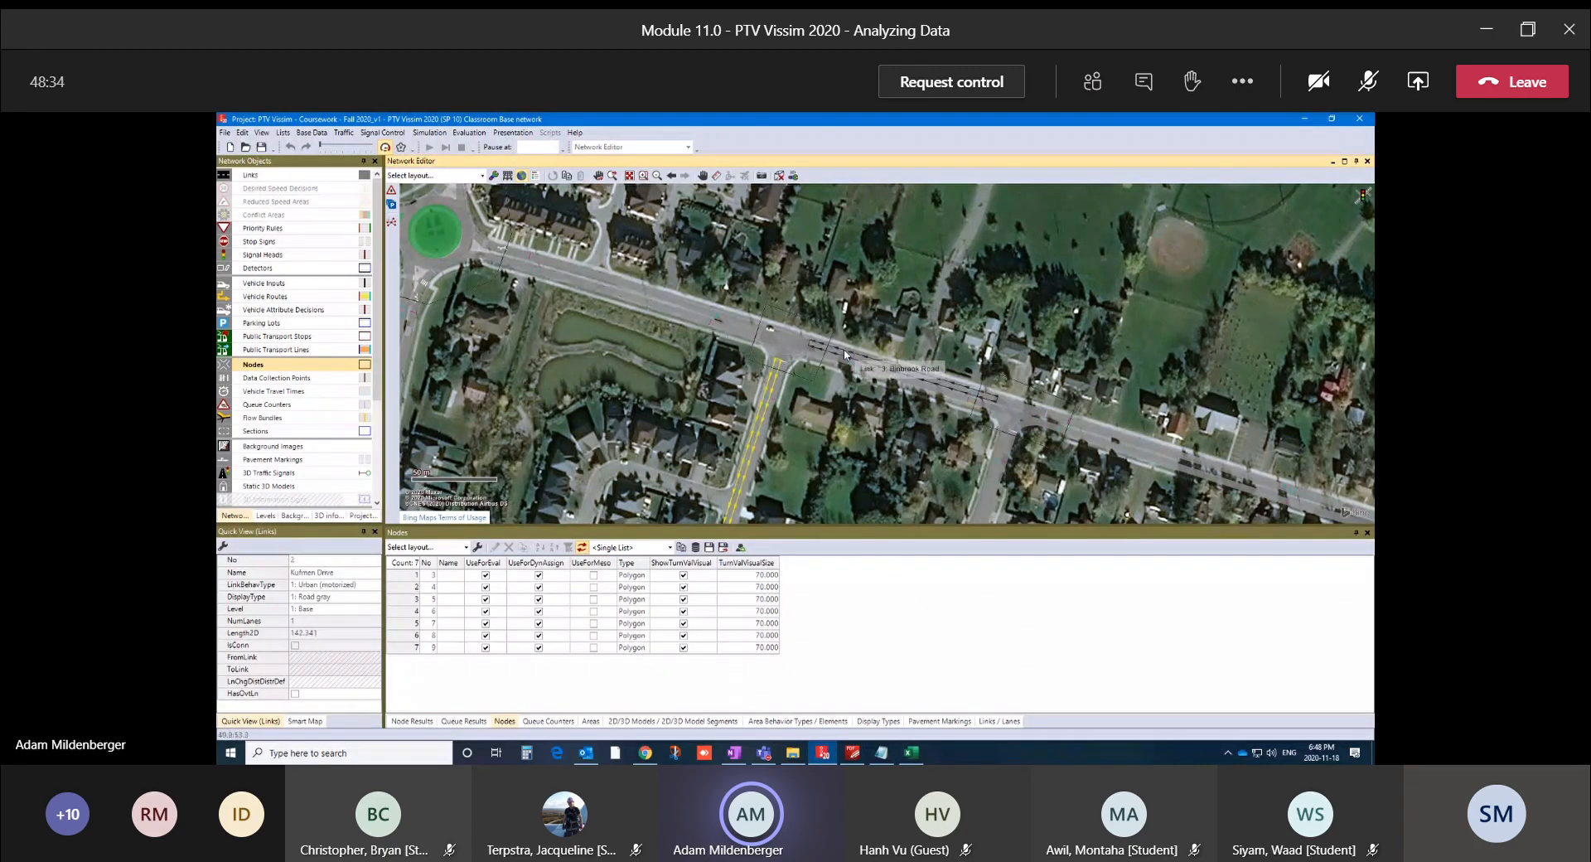
{"action": "left_click", "coordinate": [735, 326]}
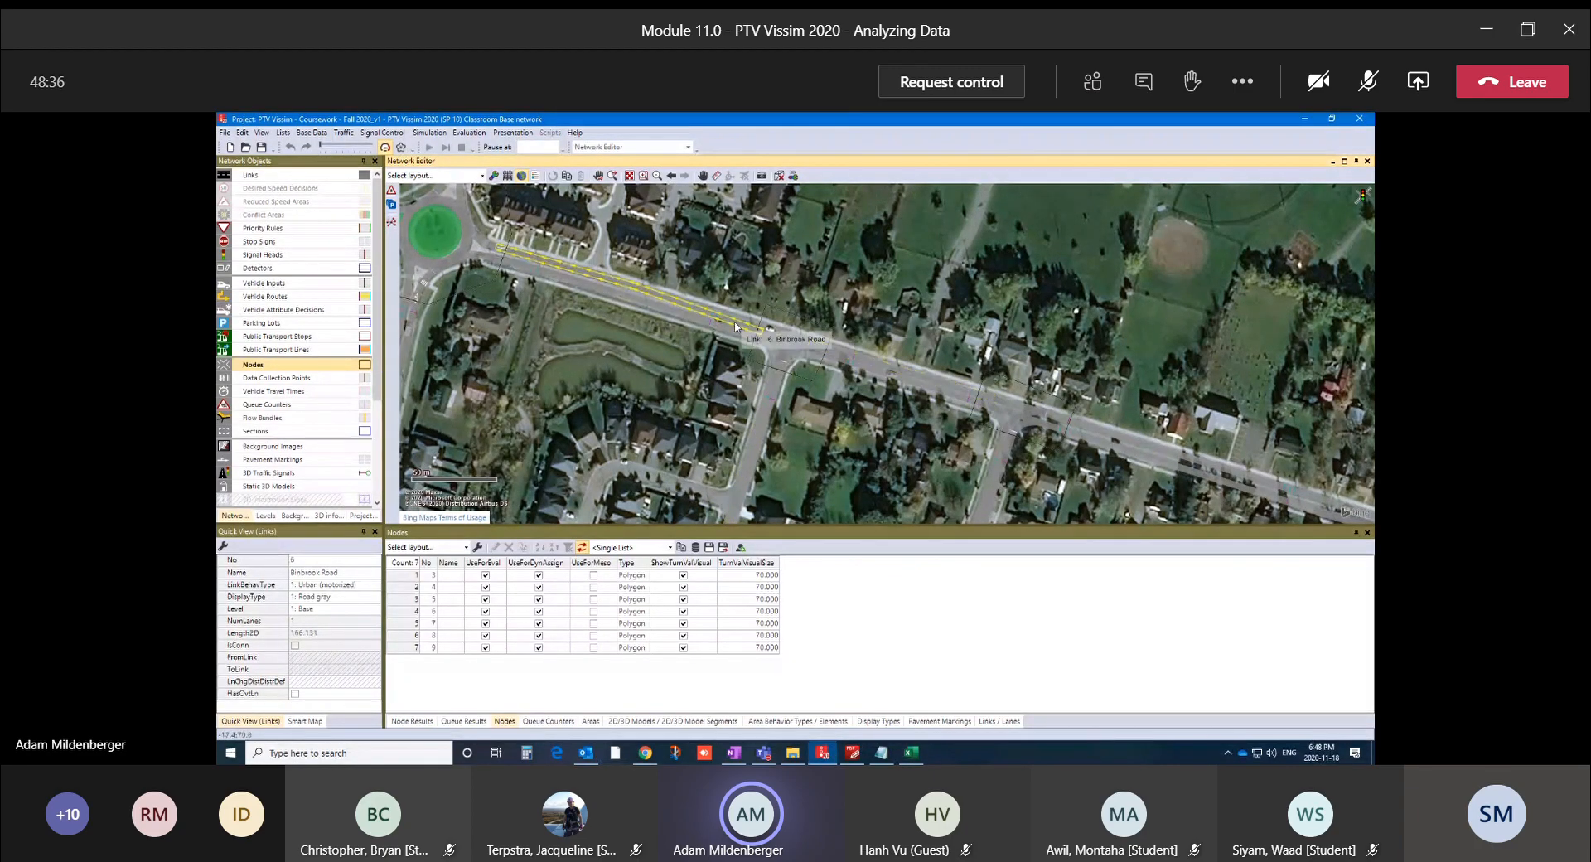
{"action": "left_click", "coordinate": [910, 753]}
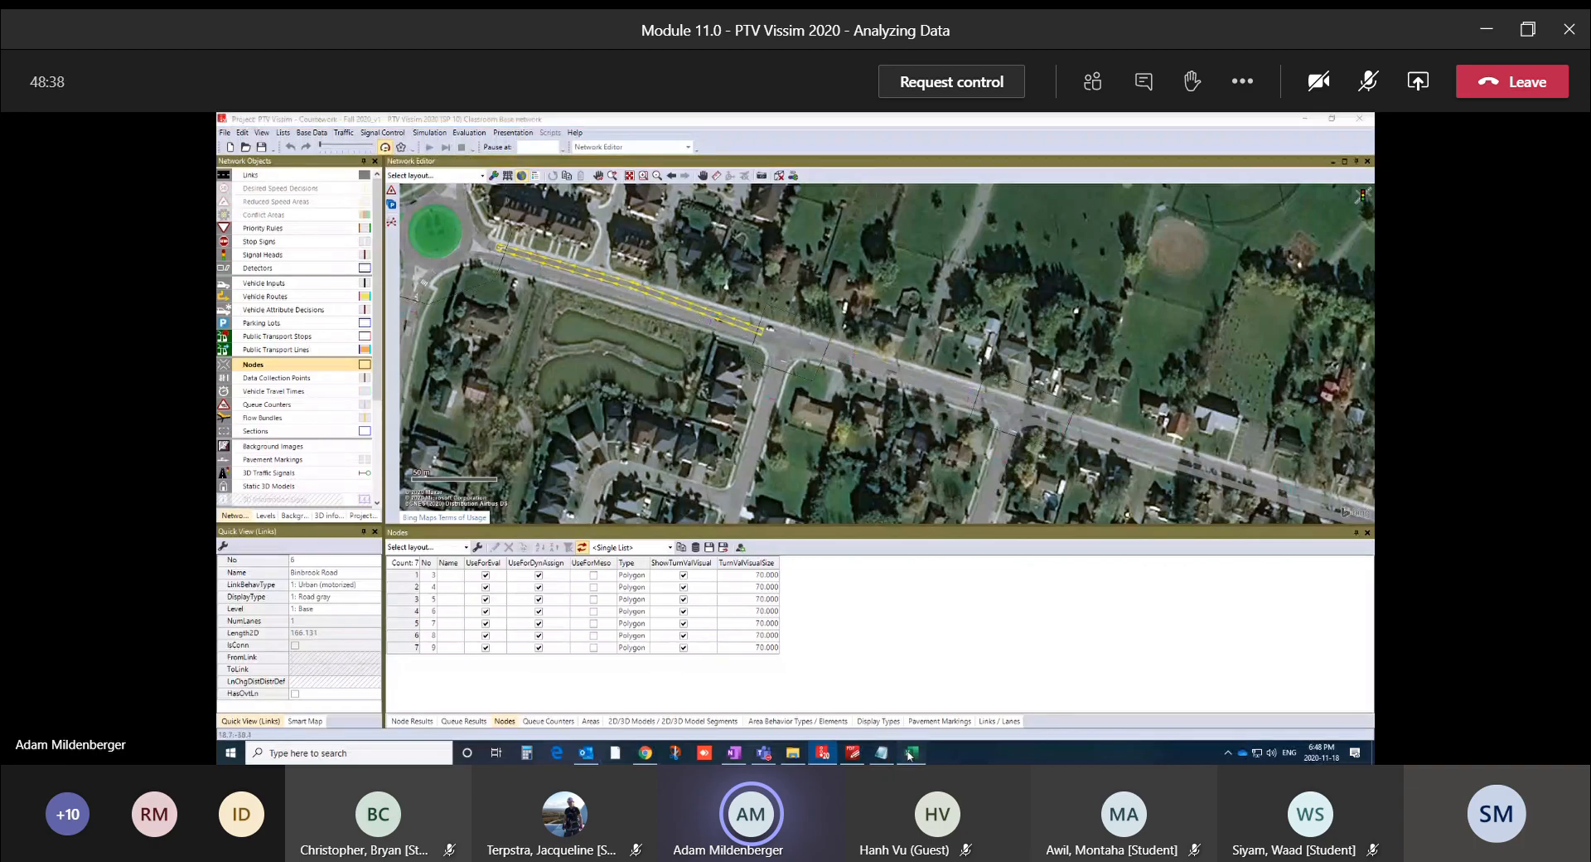
{"action": "type", "text": "WBT"}
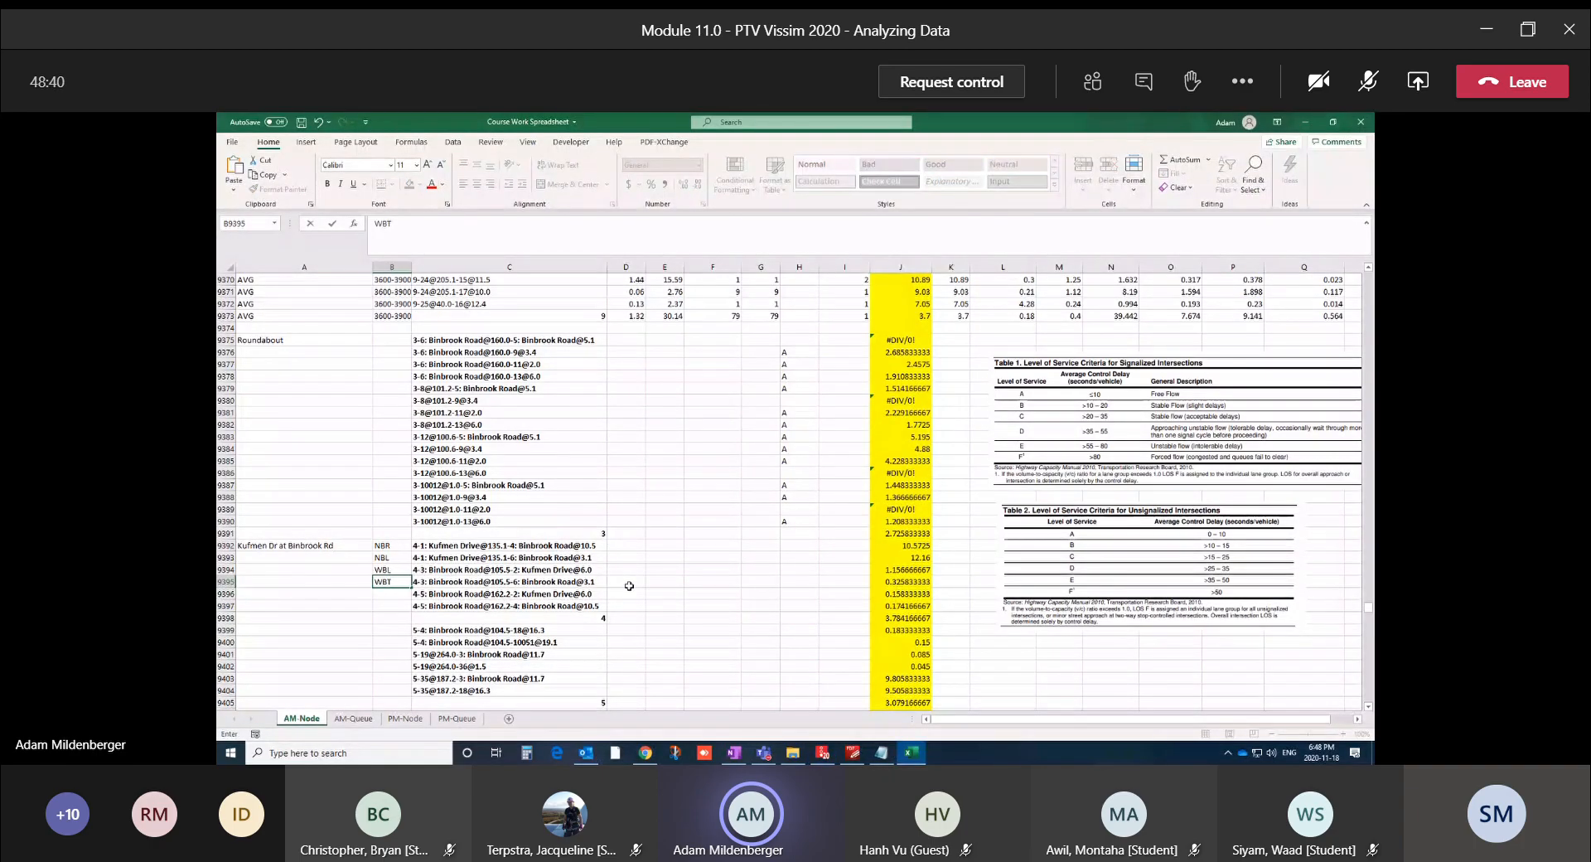
{"action": "key", "text": "Return"}
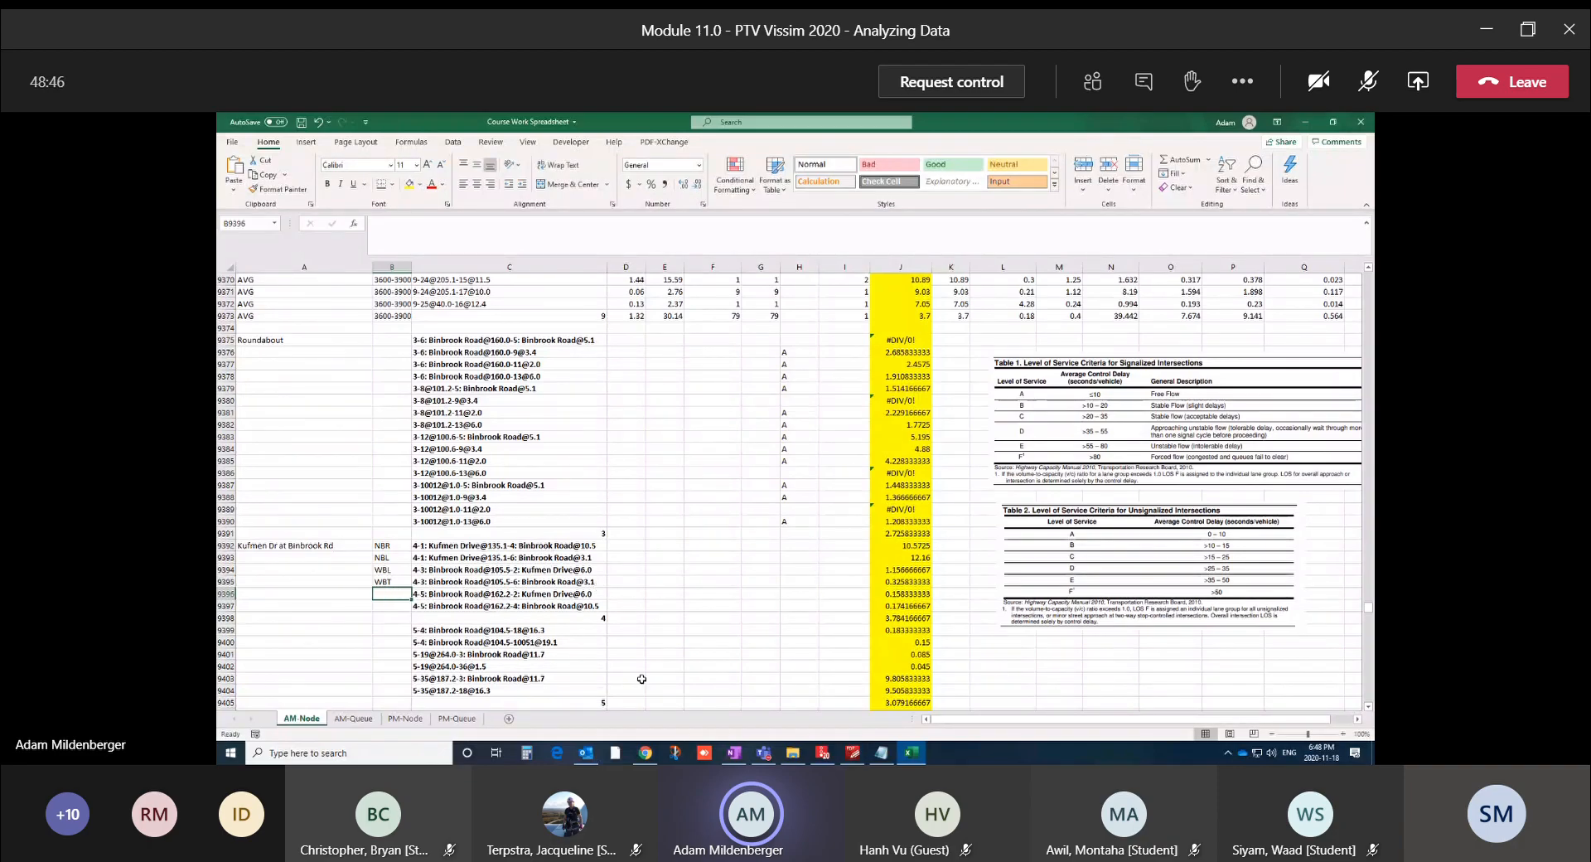
Check the eastbound Binbrook Road approach in PTV Vissim and label B9396 as EBR and B9397 as EBT in Excel
{"action": "left_click", "coordinate": [819, 757]}
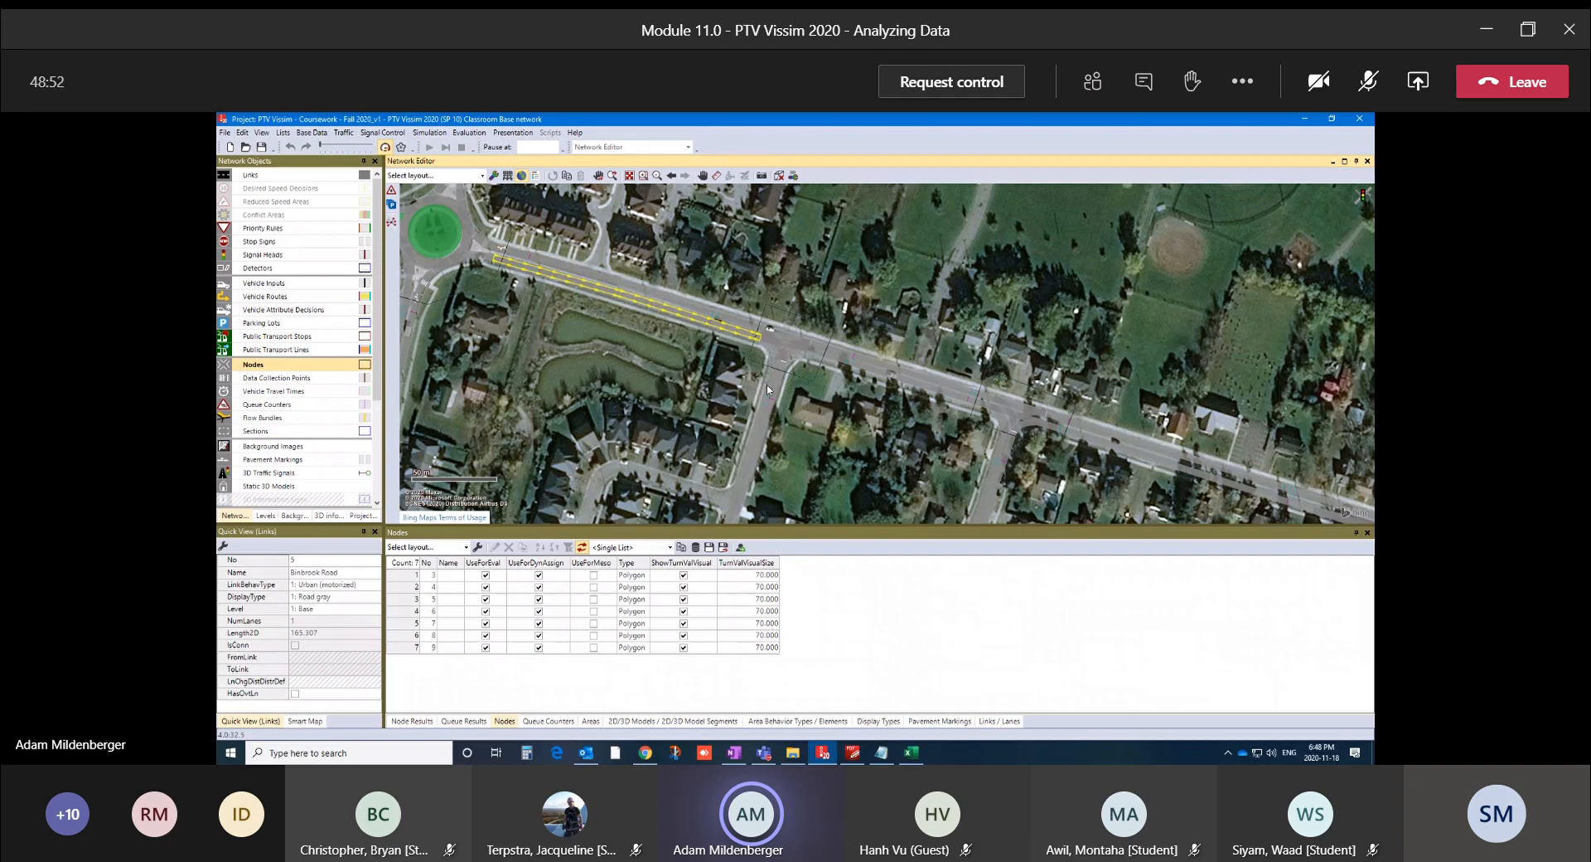
{"action": "left_click", "coordinate": [876, 373]}
{"action": "left_click", "coordinate": [873, 479]}
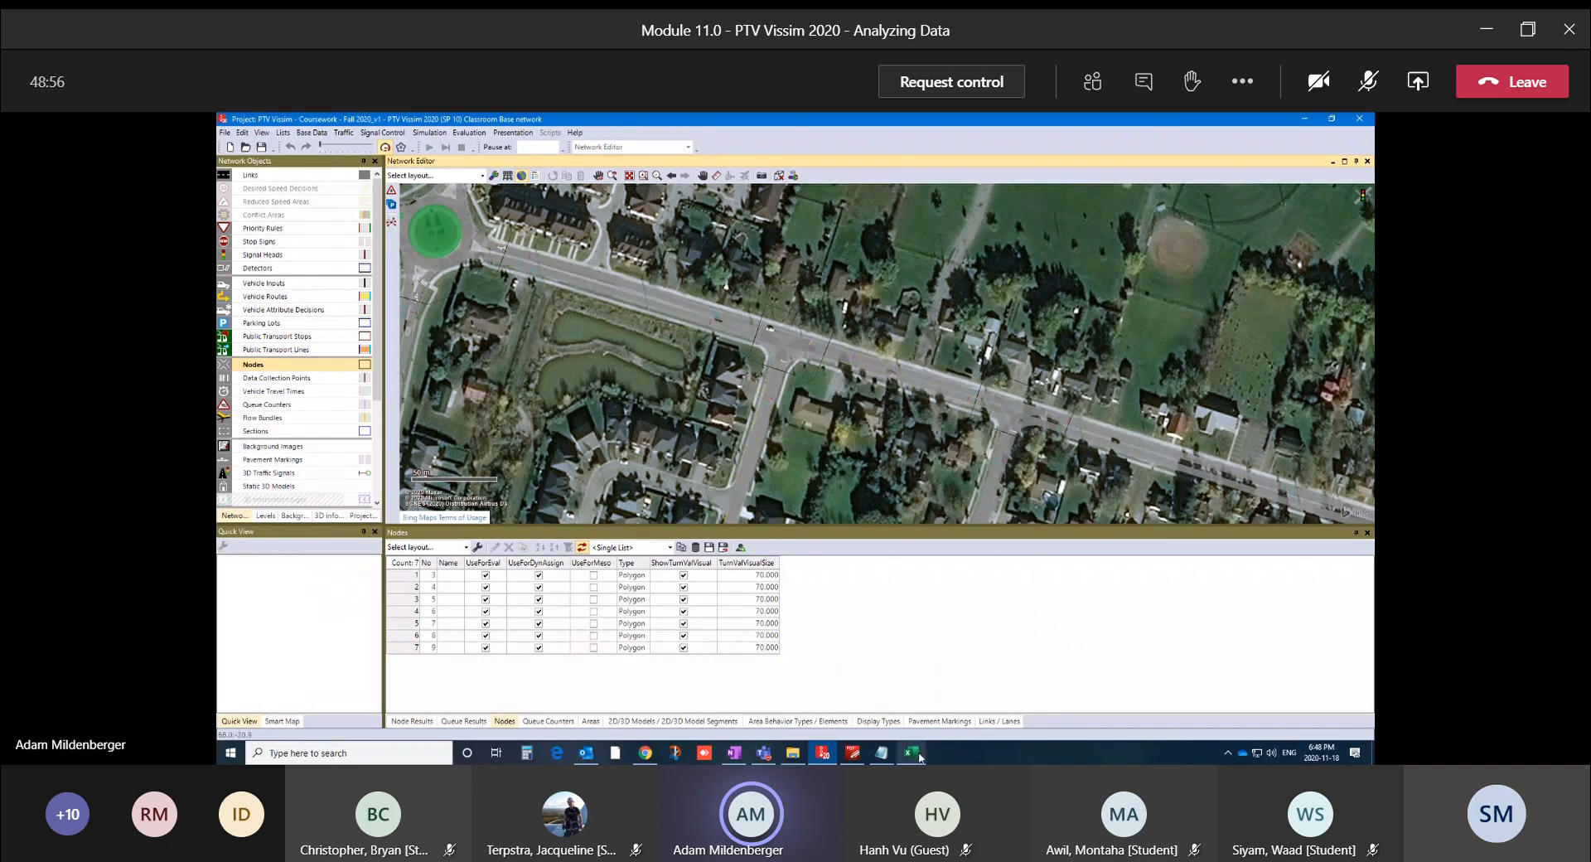
{"action": "left_click", "coordinate": [918, 755]}
{"action": "type", "text": "EBR"}
{"action": "key", "text": "BackSpace"}
{"action": "type", "text": "T"}
{"action": "key", "text": "Return"}
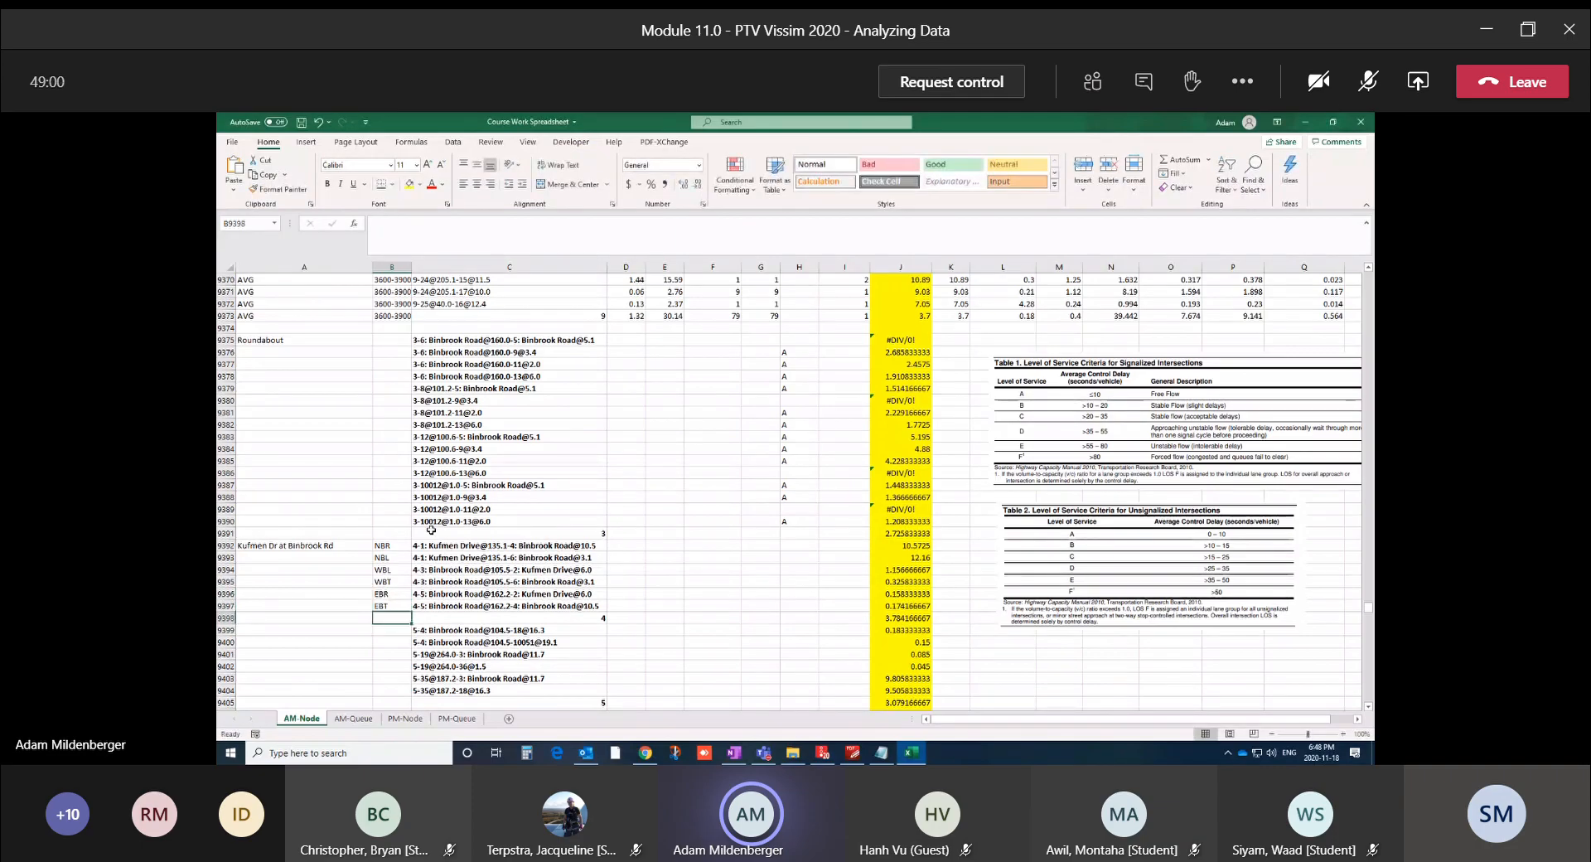
{"action": "left_click_drag", "start_coordinate": [281, 544], "coordinate": [565, 607]}
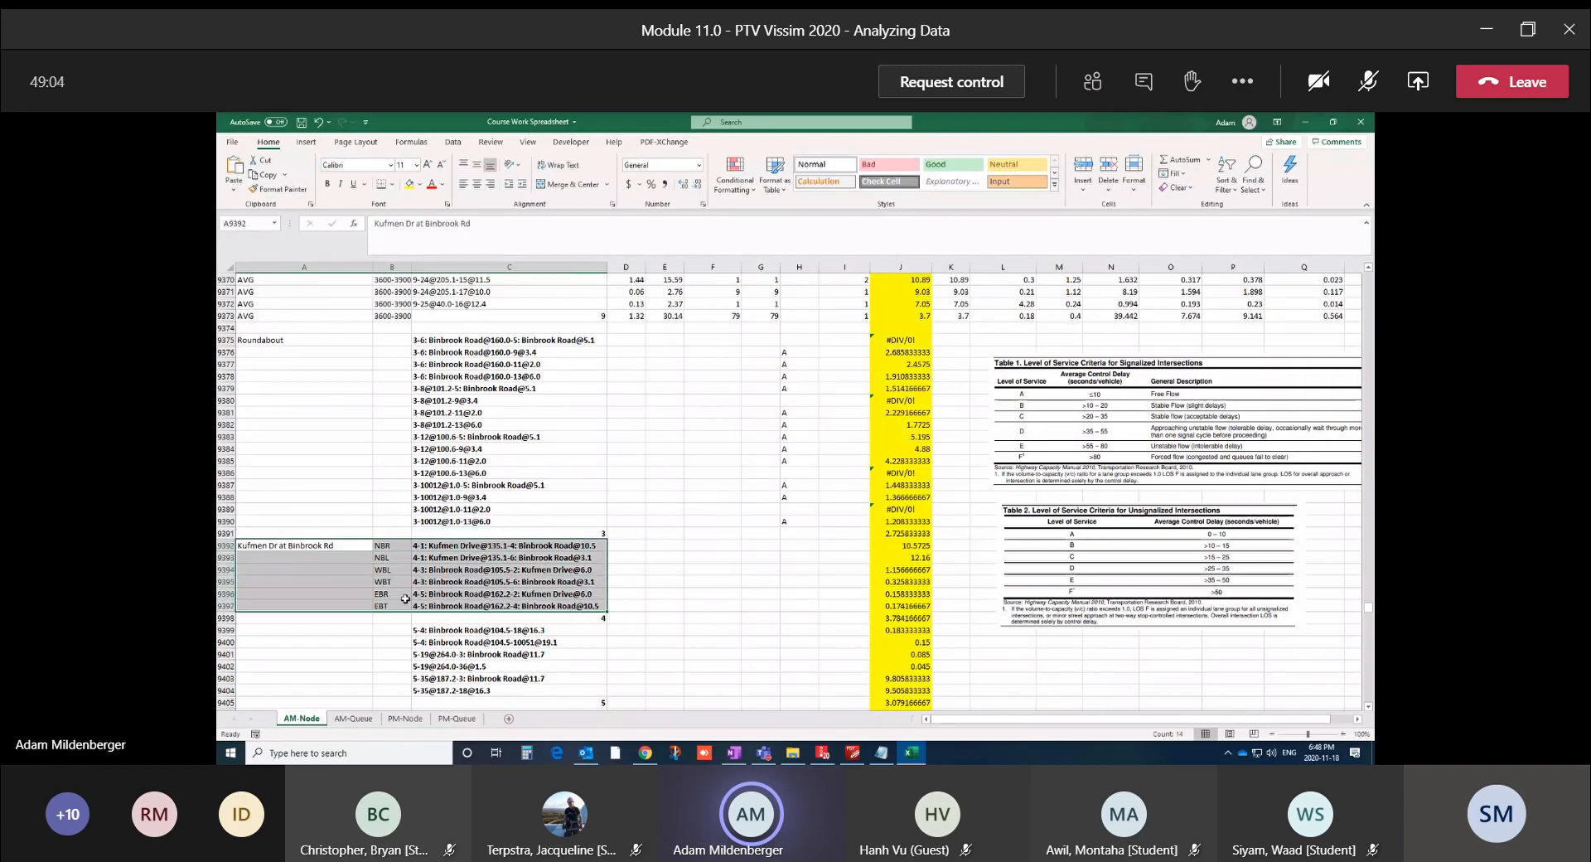
{"action": "left_click", "coordinate": [319, 543]}
{"action": "left_click_drag", "start_coordinate": [389, 546], "coordinate": [392, 607]}
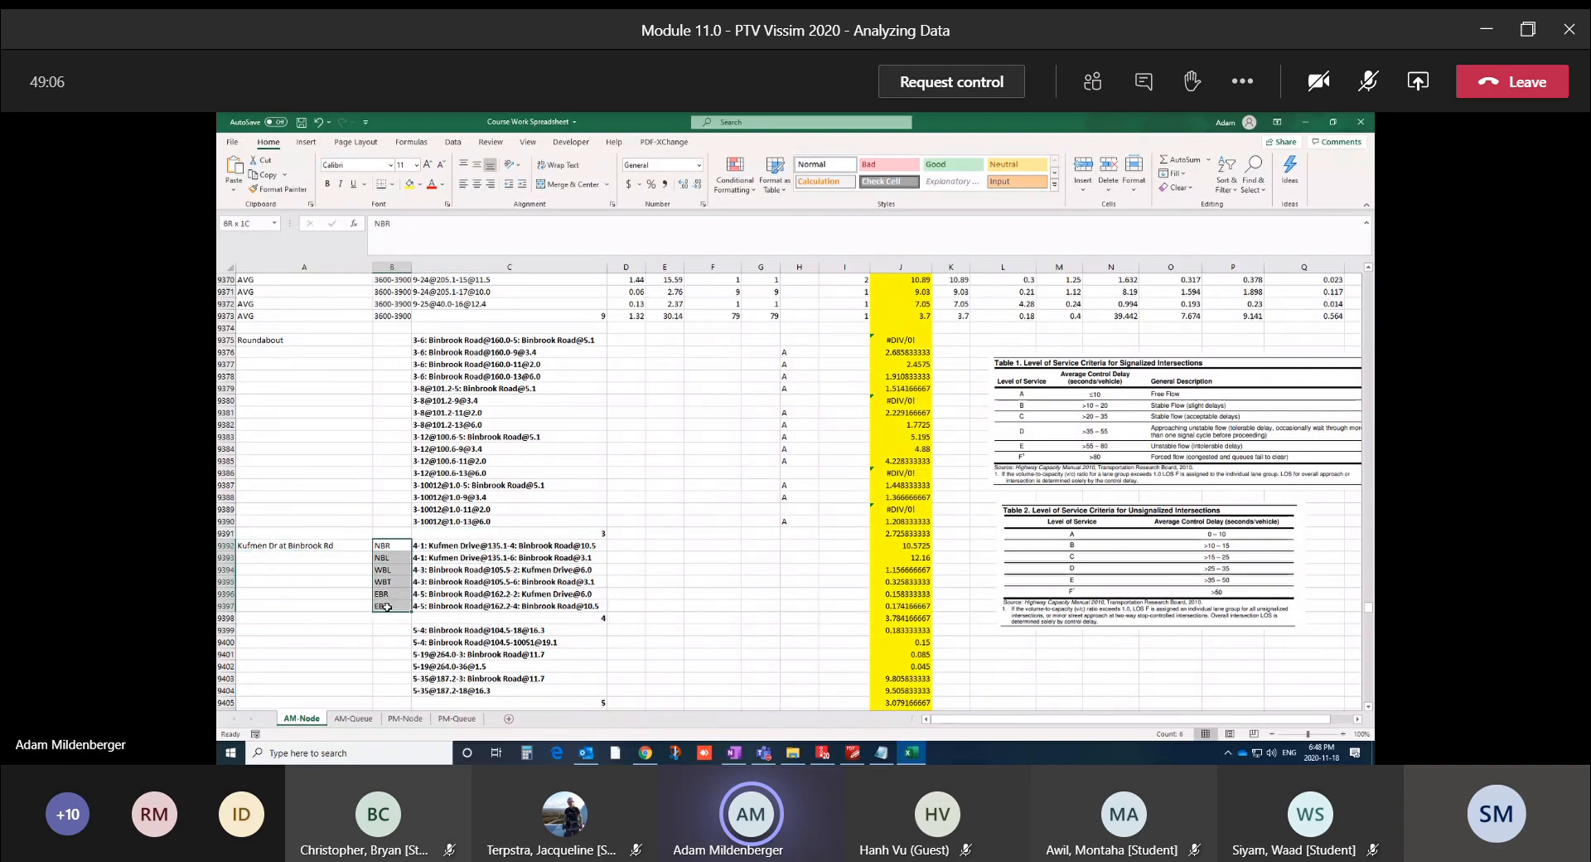
Enter the level of service grades B, B, A, A, A, A in H9392:H9397 for the Kufmen Dr at Binbrook Rd movements
{"action": "left_click", "coordinate": [795, 546]}
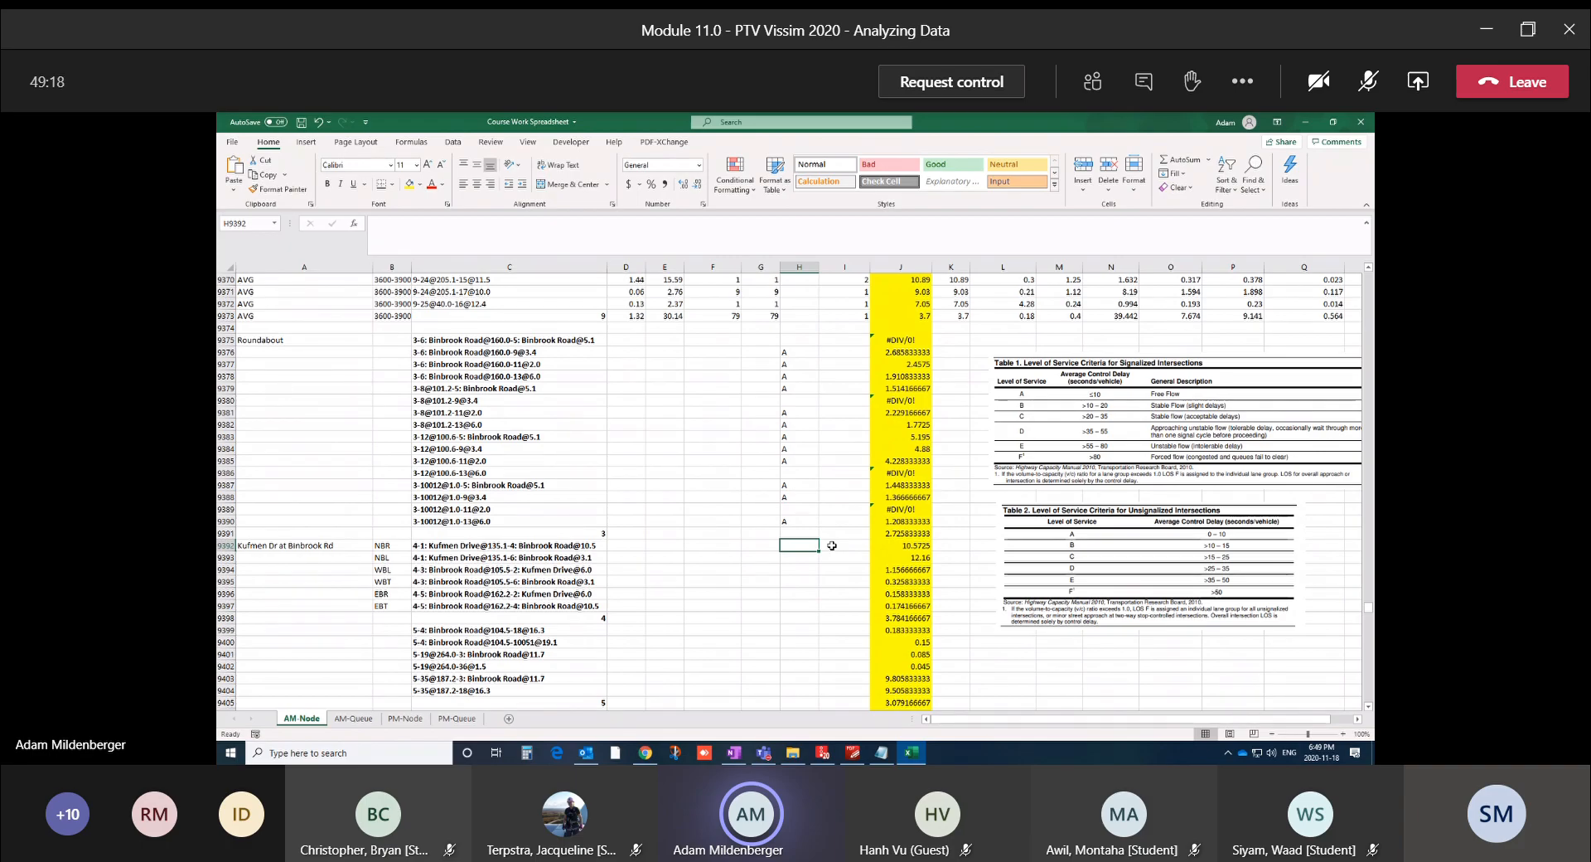
{"action": "type", "text": "b"}
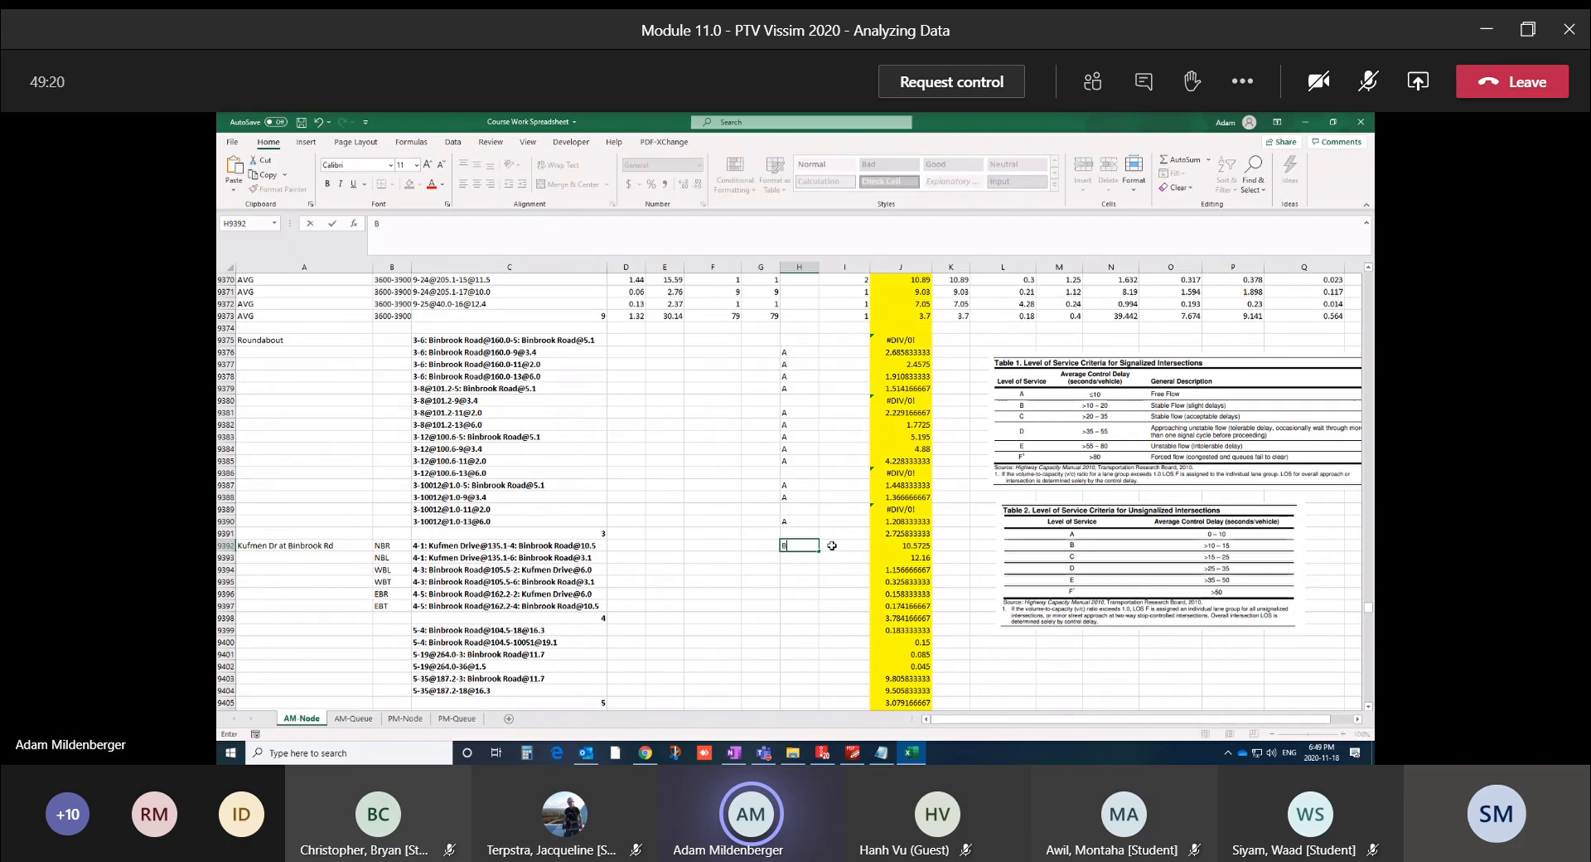
{"action": "key", "text": "Return"}
{"action": "type", "text": "b"}
{"action": "key", "text": "Return"}
{"action": "type", "text": "a"}
{"action": "key", "text": "Return"}
{"action": "type", "text": "a"}
{"action": "key", "text": "Return"}
{"action": "type", "text": "a"}
{"action": "key", "text": "Return"}
{"action": "type", "text": "a"}
{"action": "key", "text": "Return"}
{"action": "type", "text": "a"}
{"action": "key", "text": "Return"}
{"action": "key", "text": "Up"}
{"action": "key", "text": "Up"}
{"action": "key", "text": "Up"}
{"action": "key", "text": "Up"}
{"action": "key", "text": "Up"}
{"action": "key", "text": "Up"}
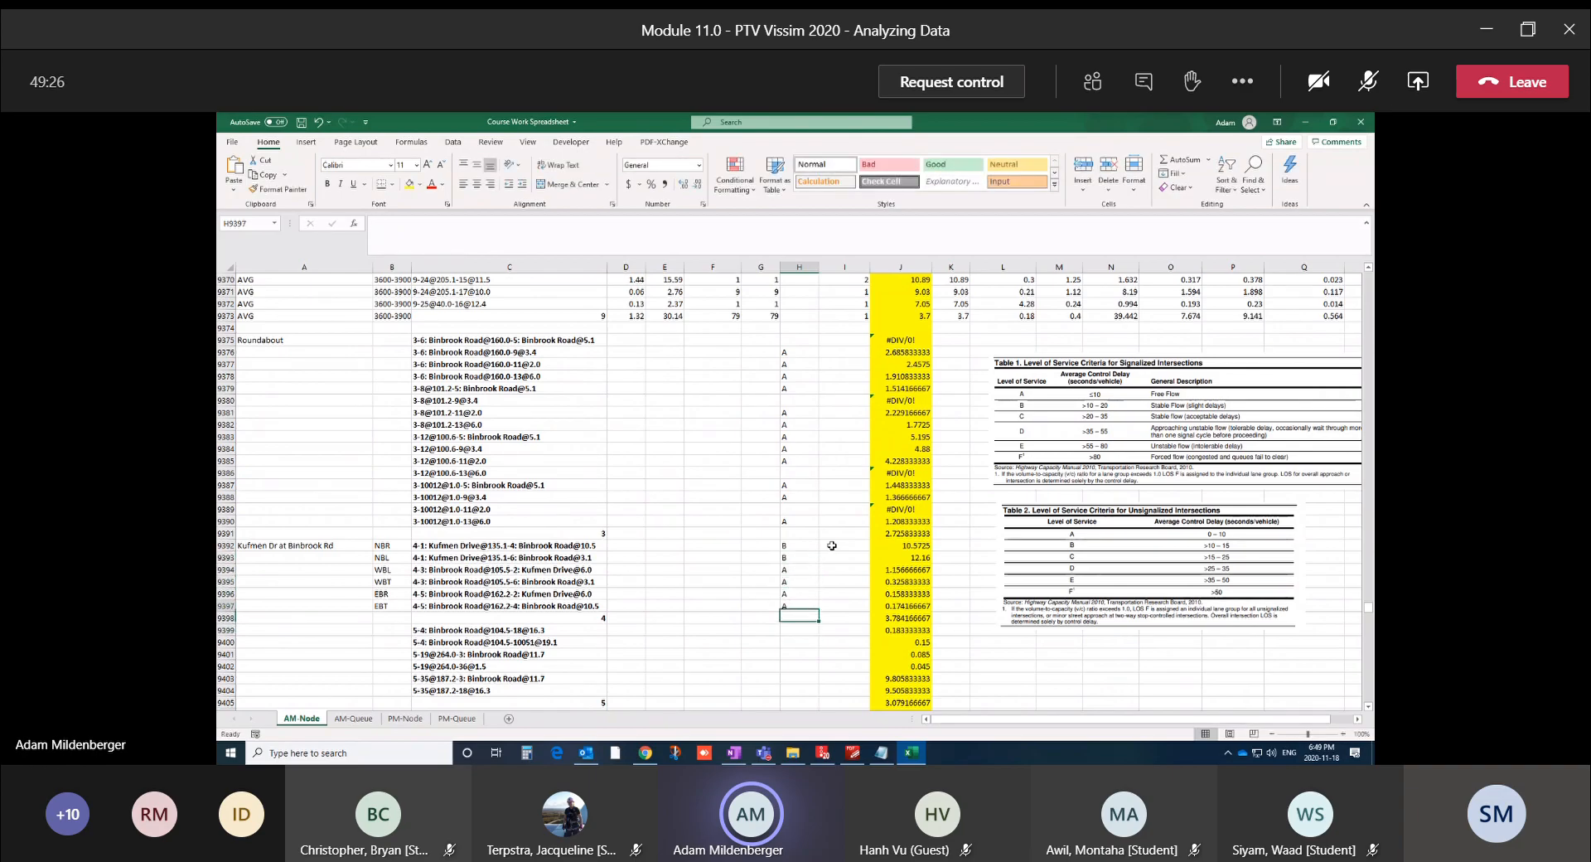
{"action": "key", "text": "Up"}
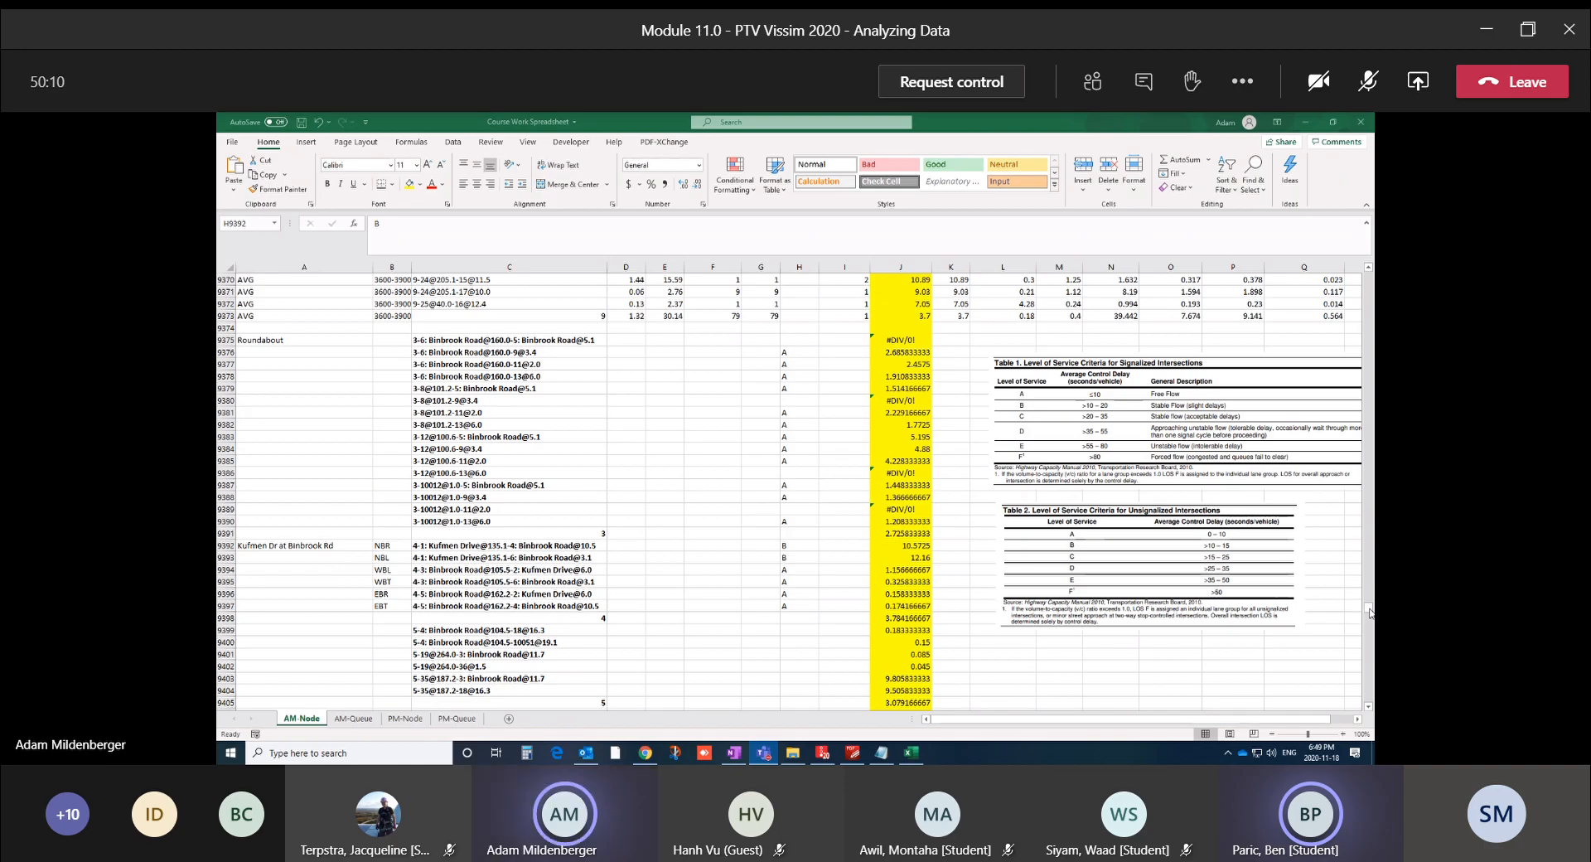
Inspect the AVERAGE formula in J9375 for the first roundabout movement without changing it
{"action": "left_click", "coordinate": [920, 340]}
{"action": "left_click", "coordinate": [920, 340]}
{"action": "double_click", "coordinate": [922, 339]}
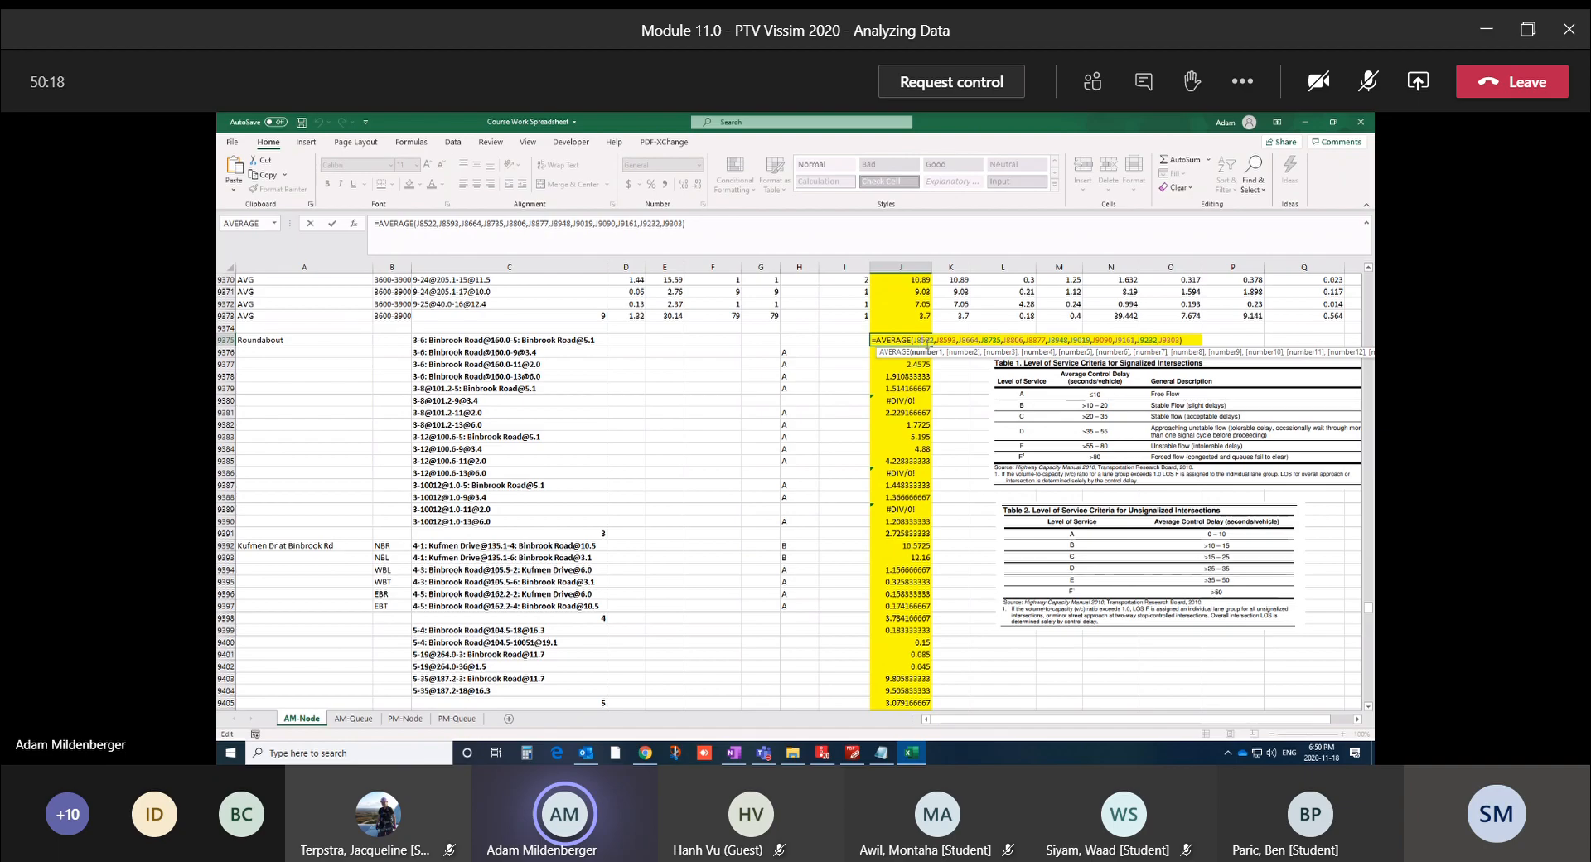
{"action": "key", "text": "Escape"}
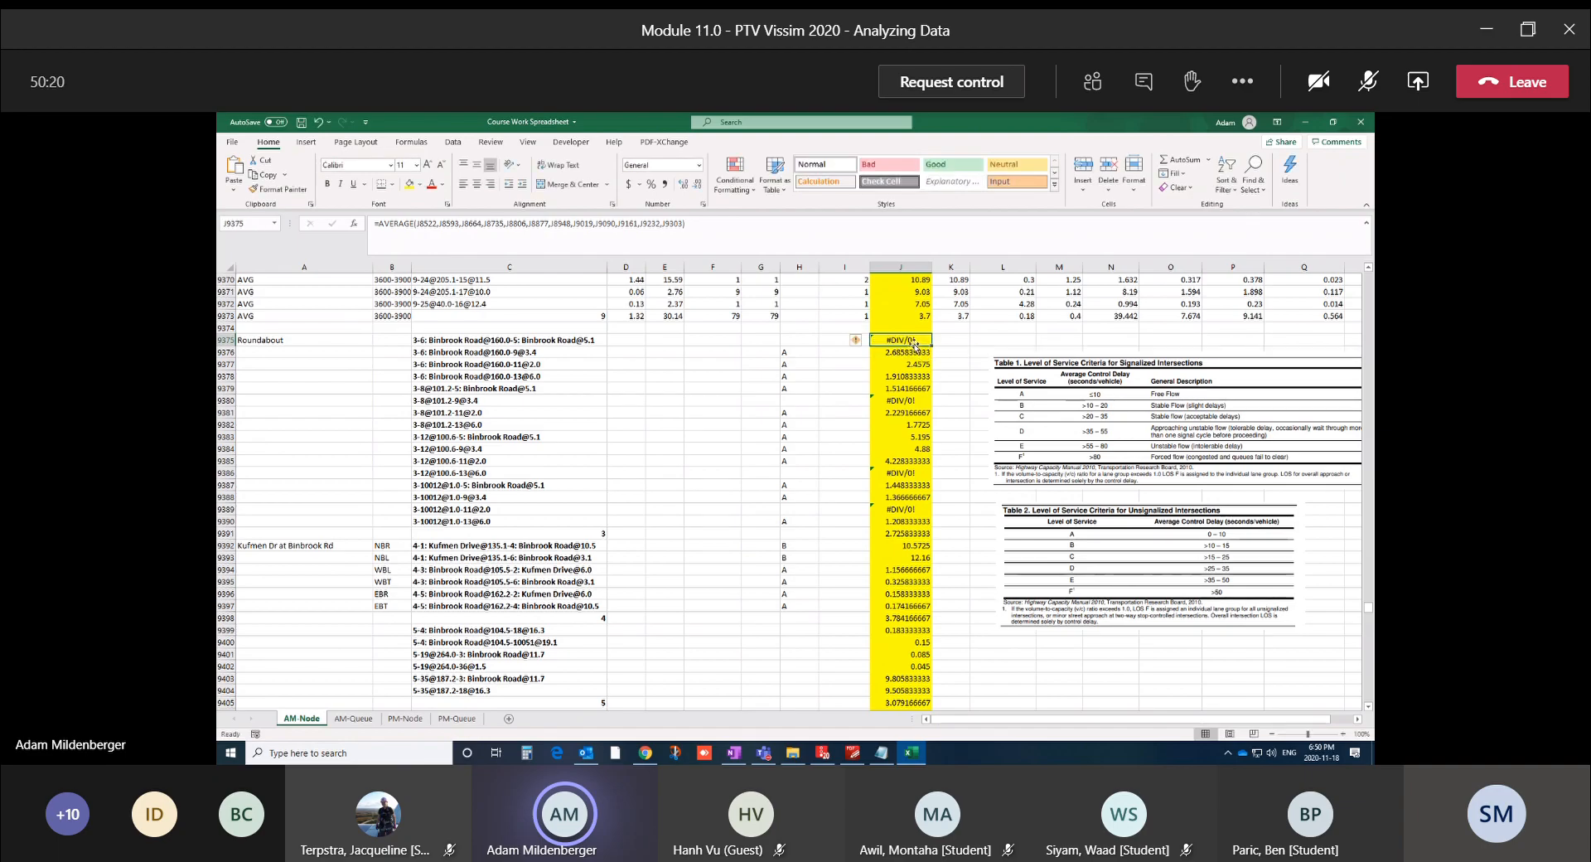
{"action": "double_click", "coordinate": [916, 340]}
{"action": "key", "text": "Escape"}
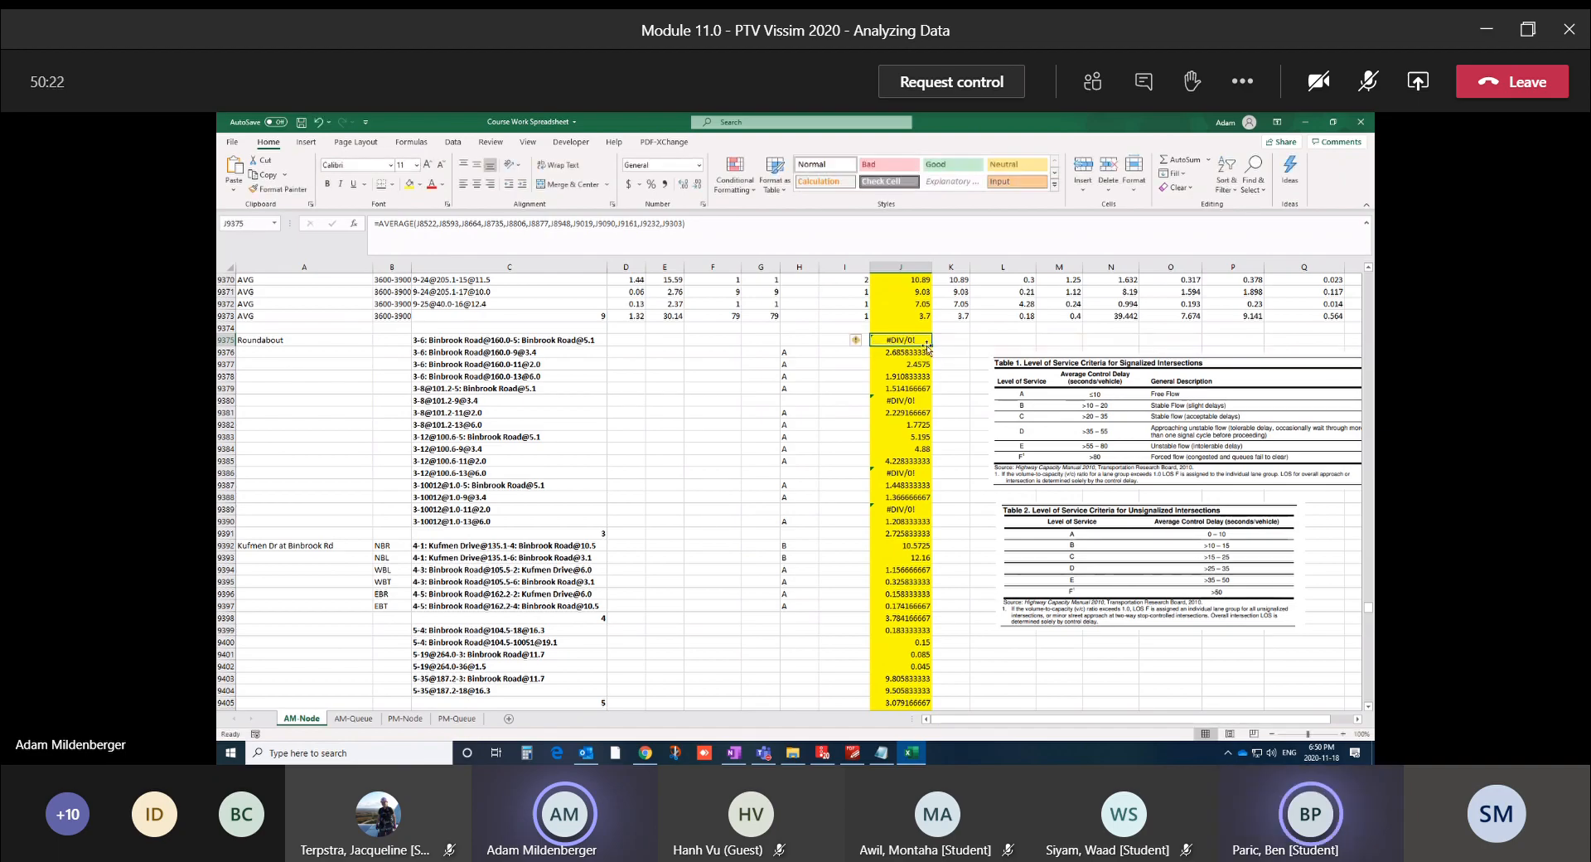
Fill the average delay formula from J9375 down column J for all summary movement rows
{"action": "left_click_drag", "start_coordinate": [931, 346], "coordinate": [900, 642]}
{"action": "scroll", "coordinate": [710, 595], "scroll_direction": "up", "scroll_amount": 15}
{"action": "scroll", "coordinate": [710, 595], "scroll_direction": "up", "scroll_amount": 8}
{"action": "scroll", "coordinate": [717, 590], "scroll_direction": "down", "scroll_amount": 5}
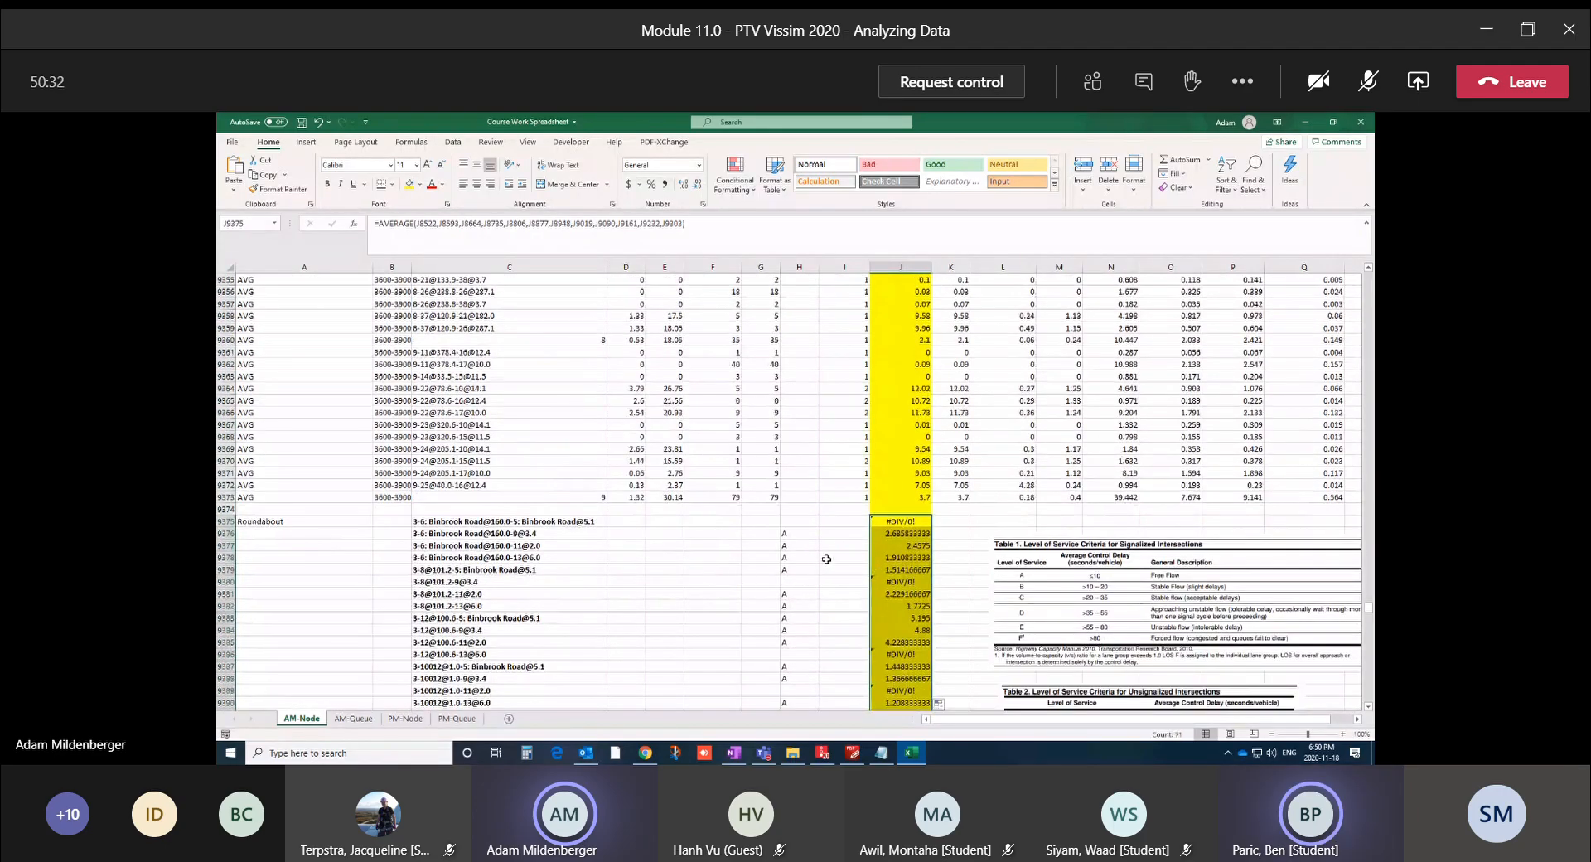
{"action": "left_click", "coordinate": [823, 559]}
{"action": "scroll", "coordinate": [826, 559], "scroll_direction": "down", "scroll_amount": 5}
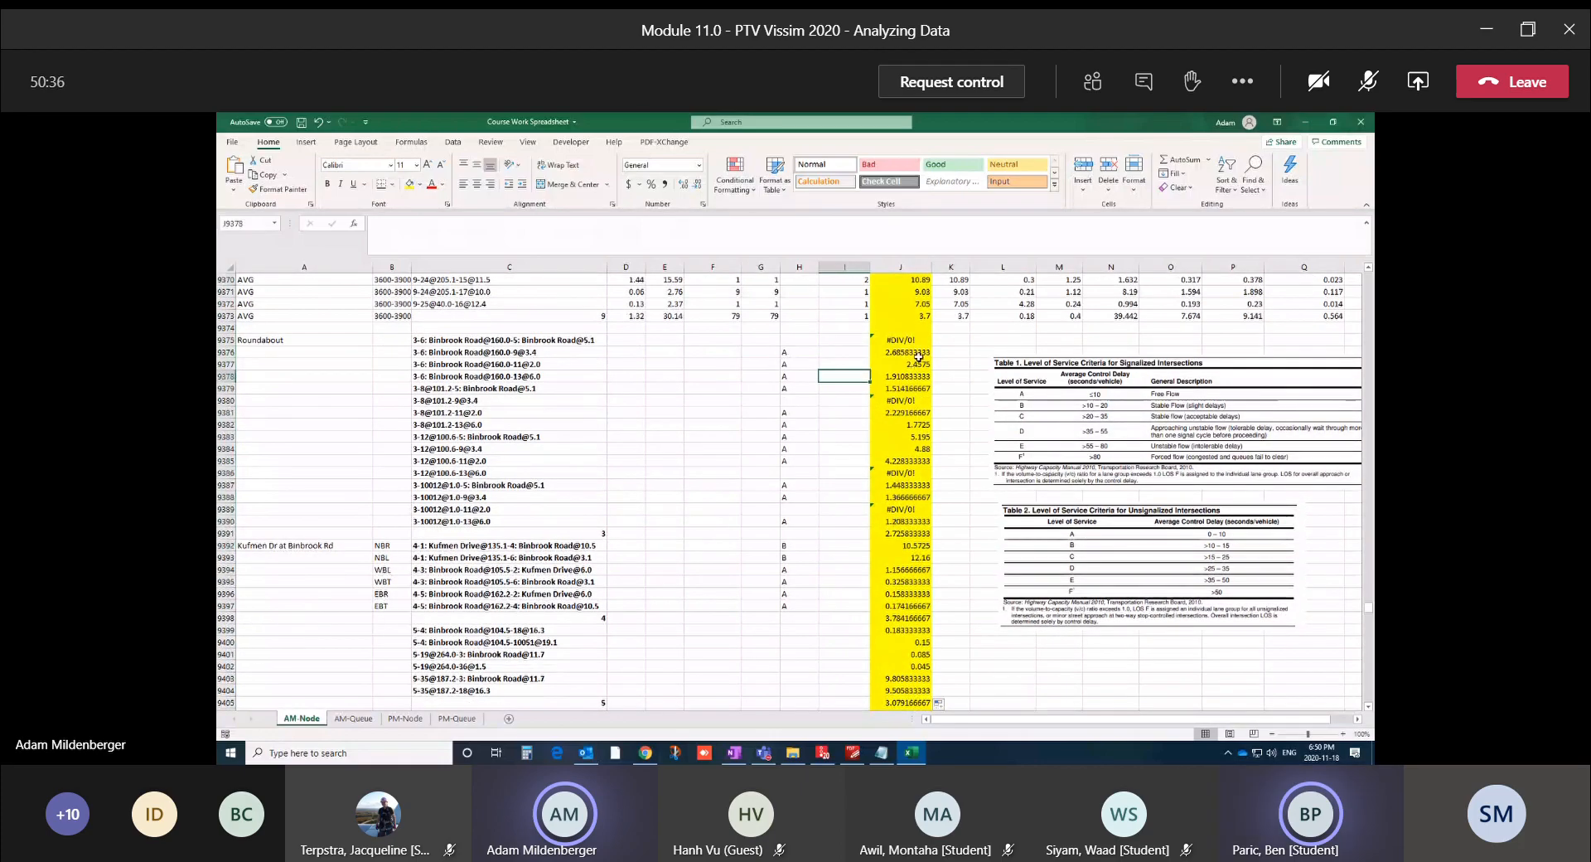
Recheck the cell references in J9375 against the movement name in C9375
{"action": "left_click", "coordinate": [899, 340]}
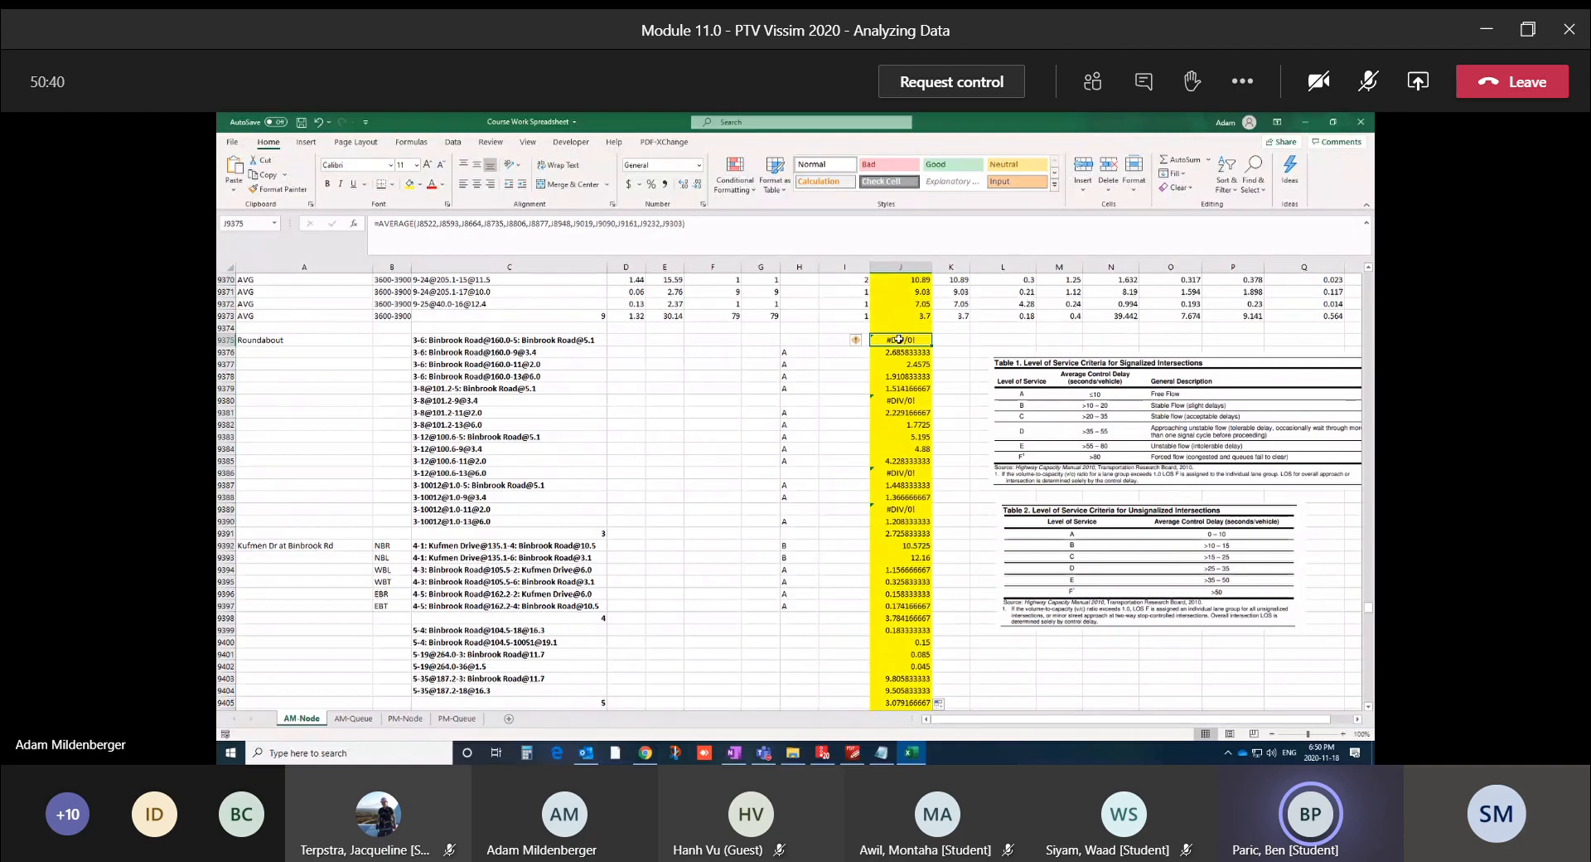
{"action": "double_click", "coordinate": [898, 338]}
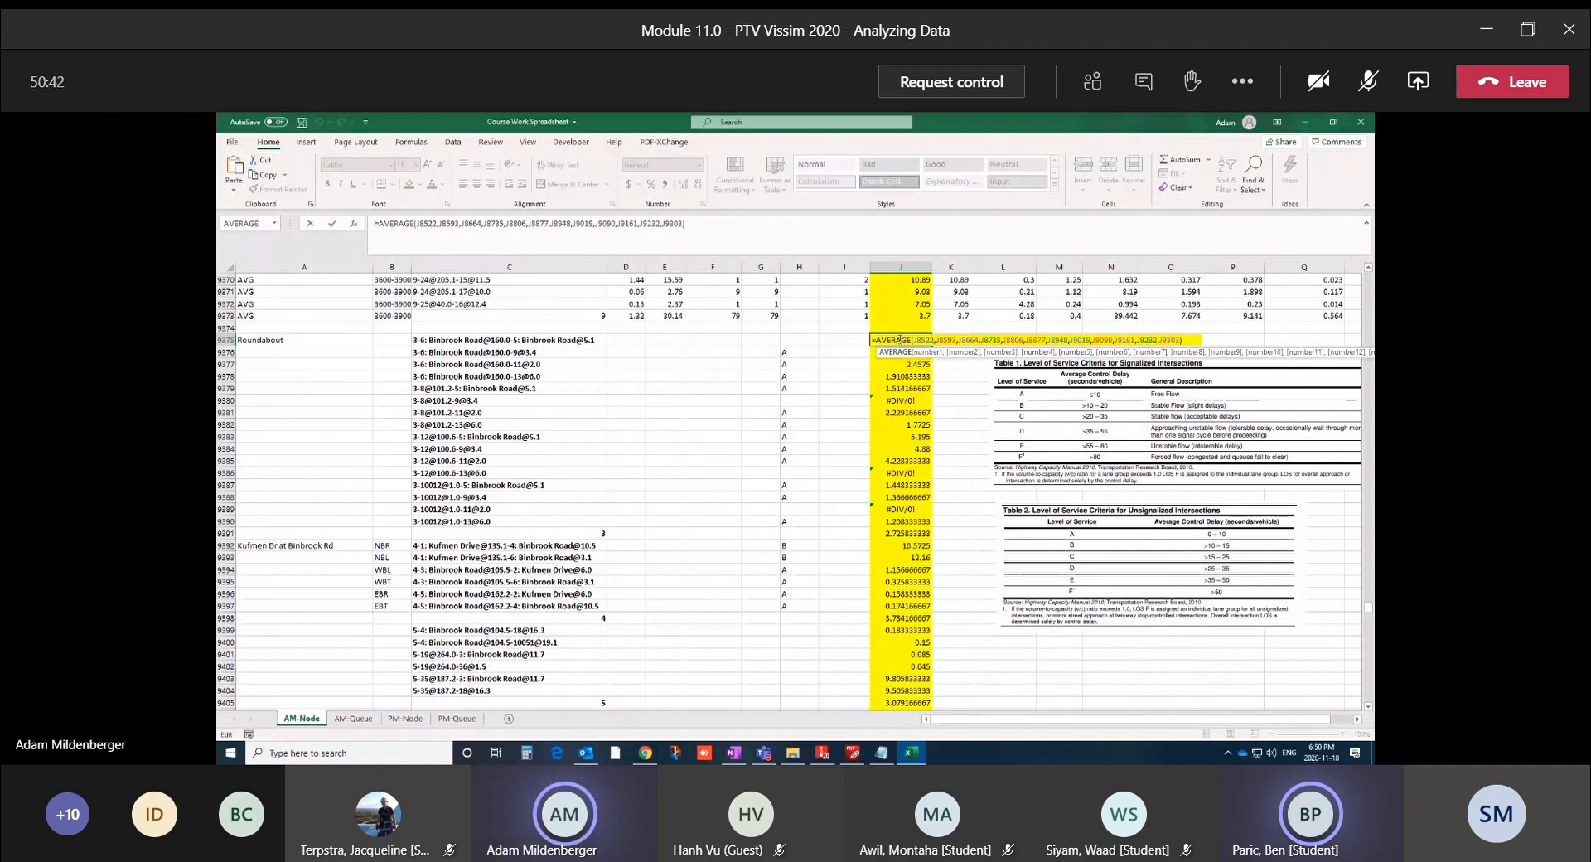
{"action": "left_click", "coordinate": [421, 340]}
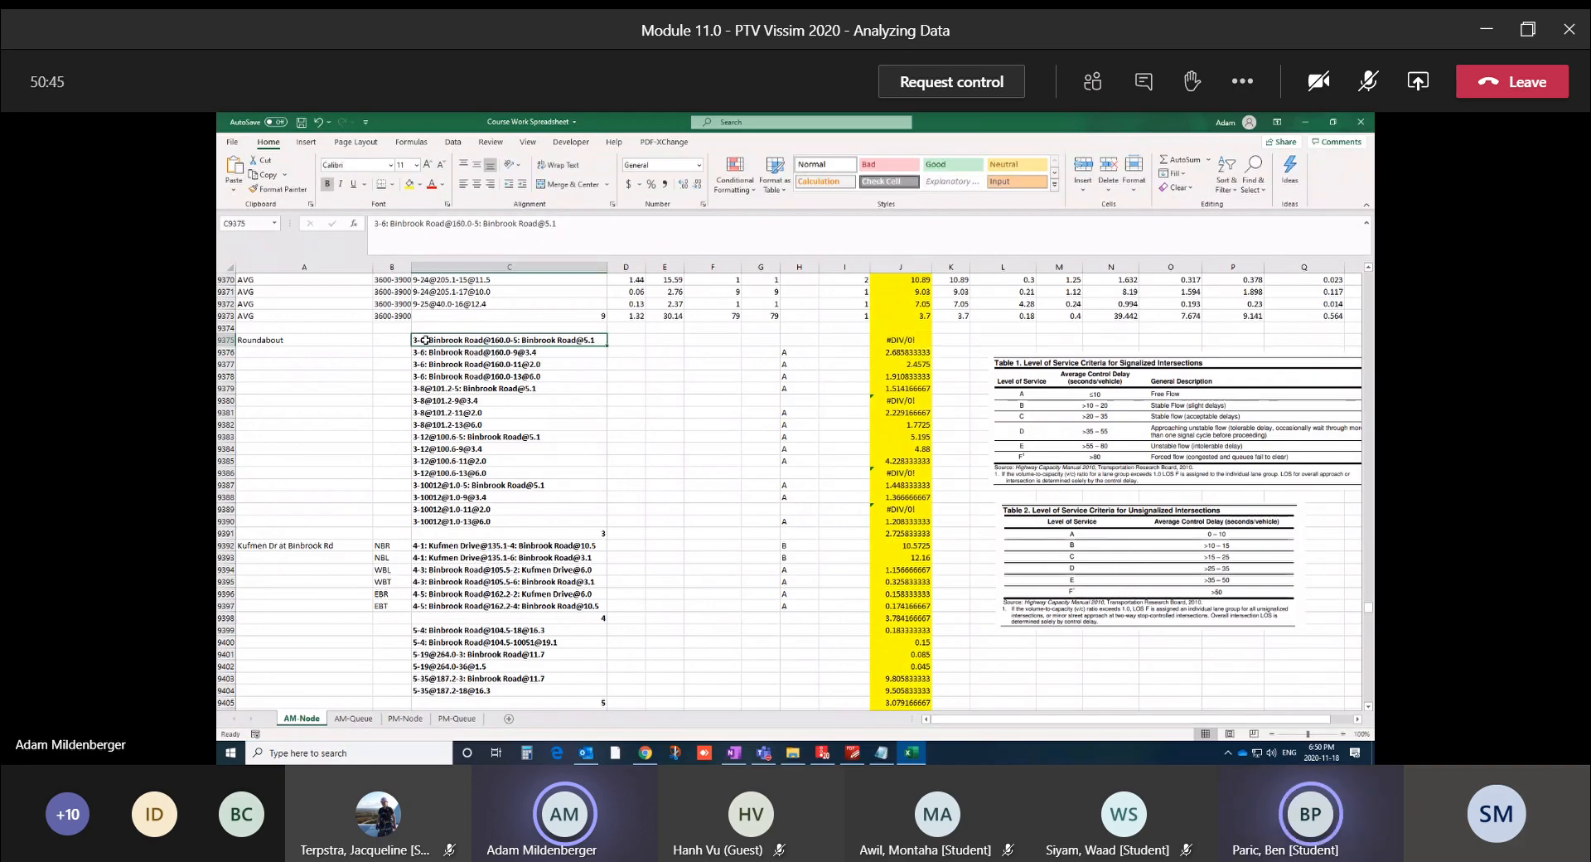
Trace the delay cells referenced by the J9375 formula through each time interval, from J8522 to J9303
{"action": "double_click", "coordinate": [899, 339]}
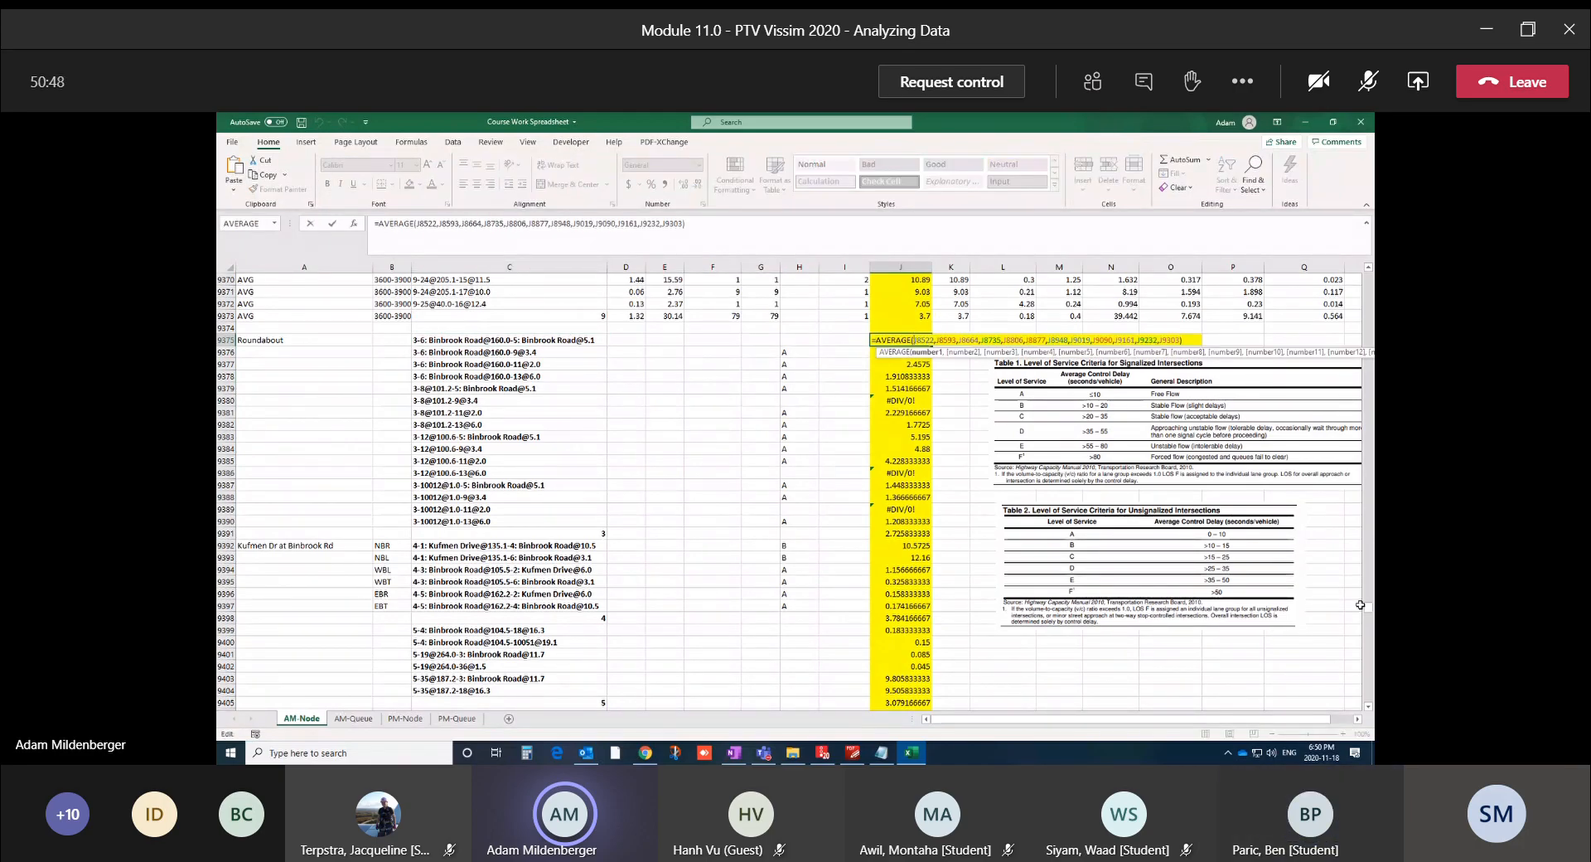
{"action": "left_click_drag", "start_coordinate": [1367, 607], "coordinate": [1331, 274]}
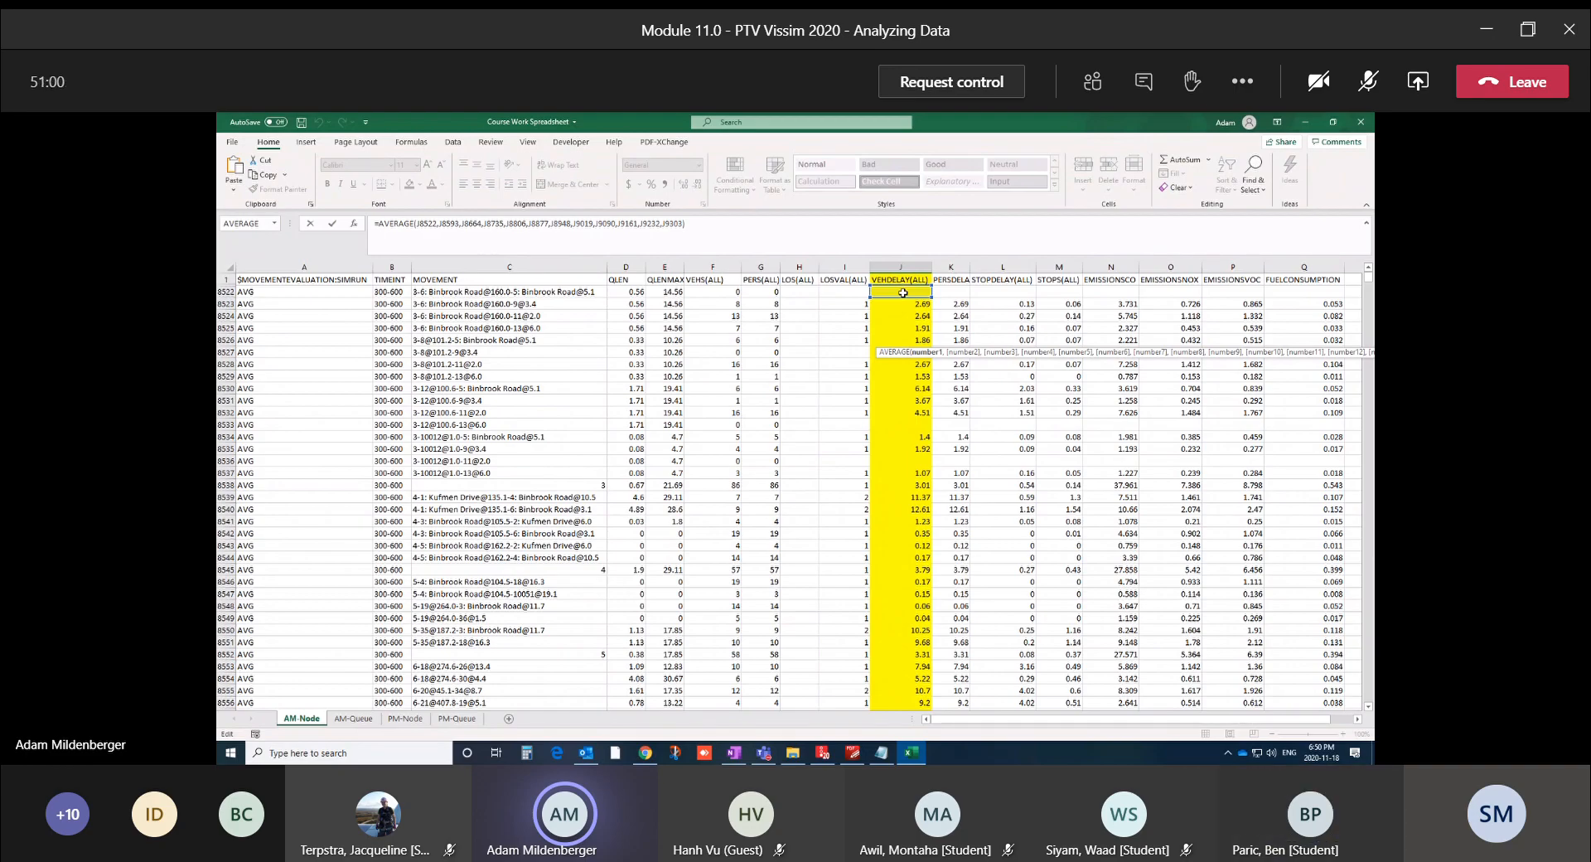
{"action": "scroll", "coordinate": [891, 423], "scroll_direction": "down", "scroll_amount": 20}
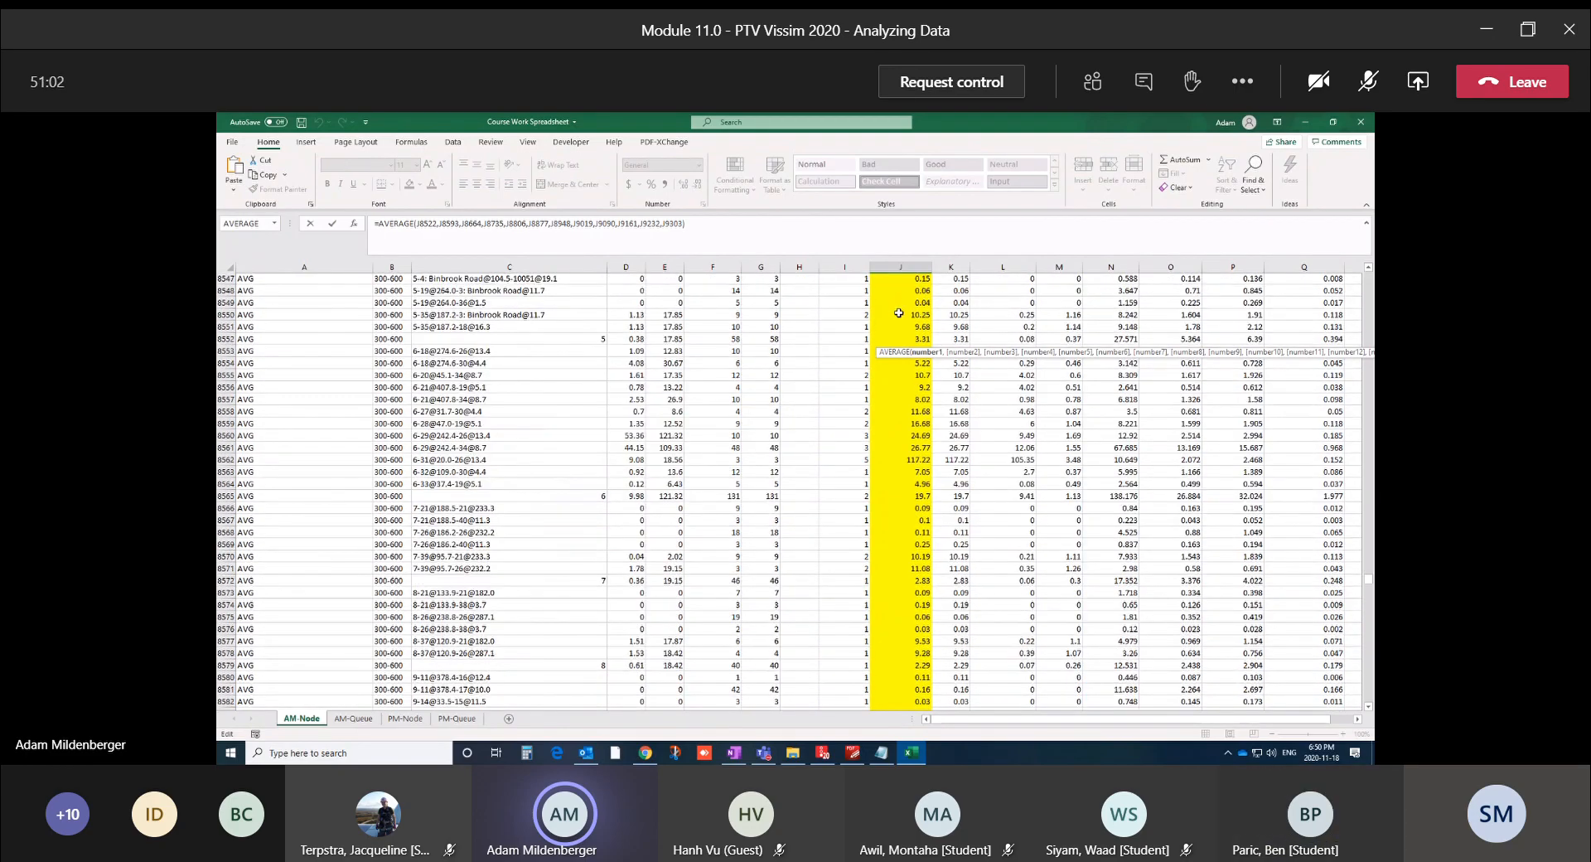
{"action": "scroll", "coordinate": [891, 423], "scroll_direction": "down", "scroll_amount": 1}
{"action": "scroll", "coordinate": [897, 322], "scroll_direction": "up", "scroll_amount": 5}
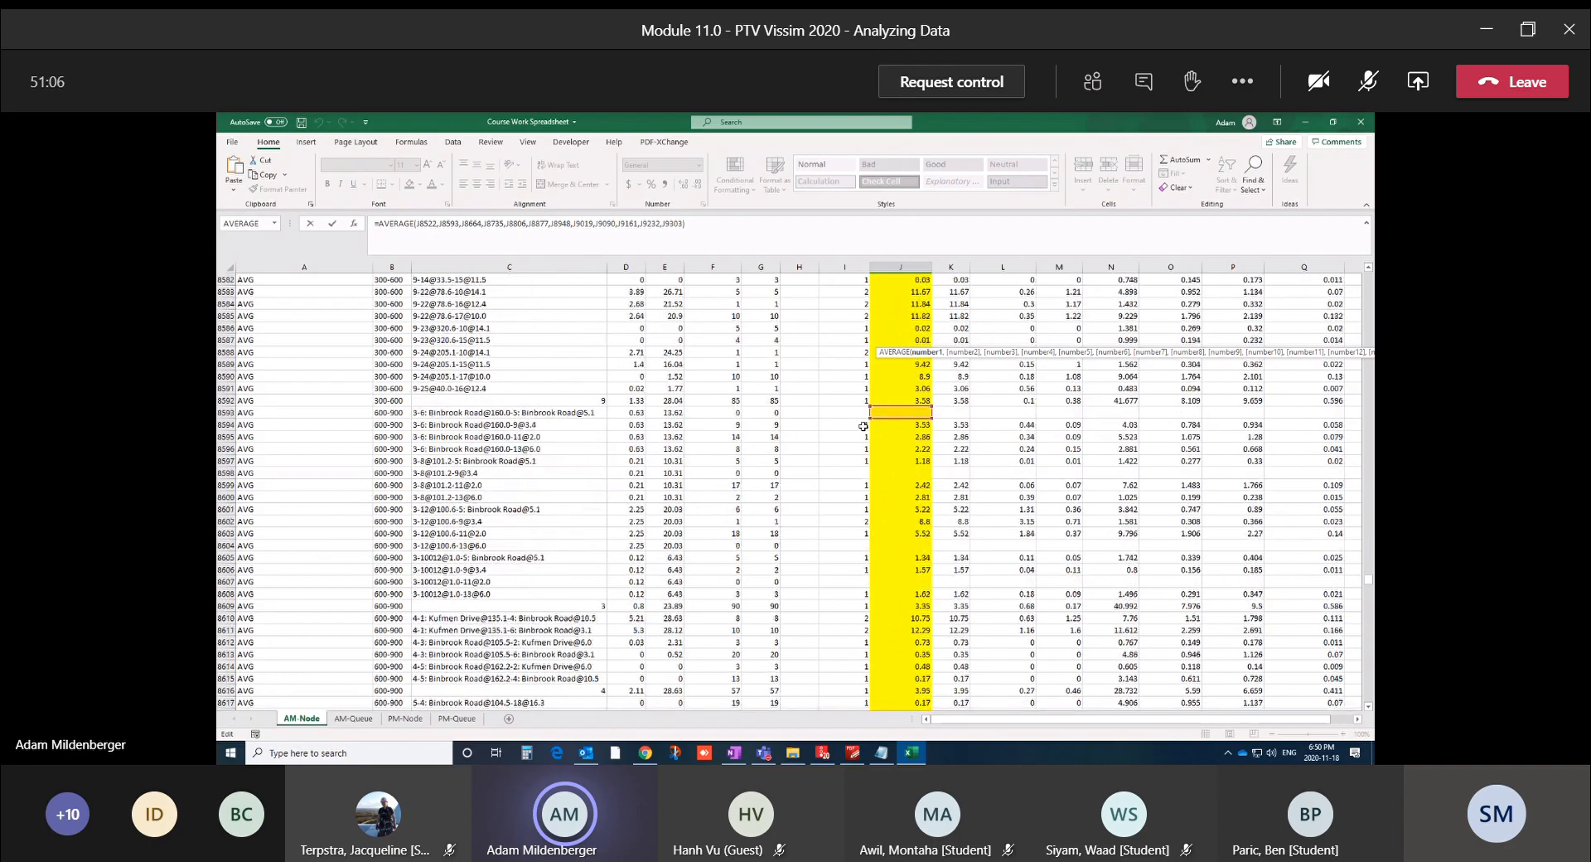
{"action": "scroll", "coordinate": [882, 424], "scroll_direction": "down", "scroll_amount": 20}
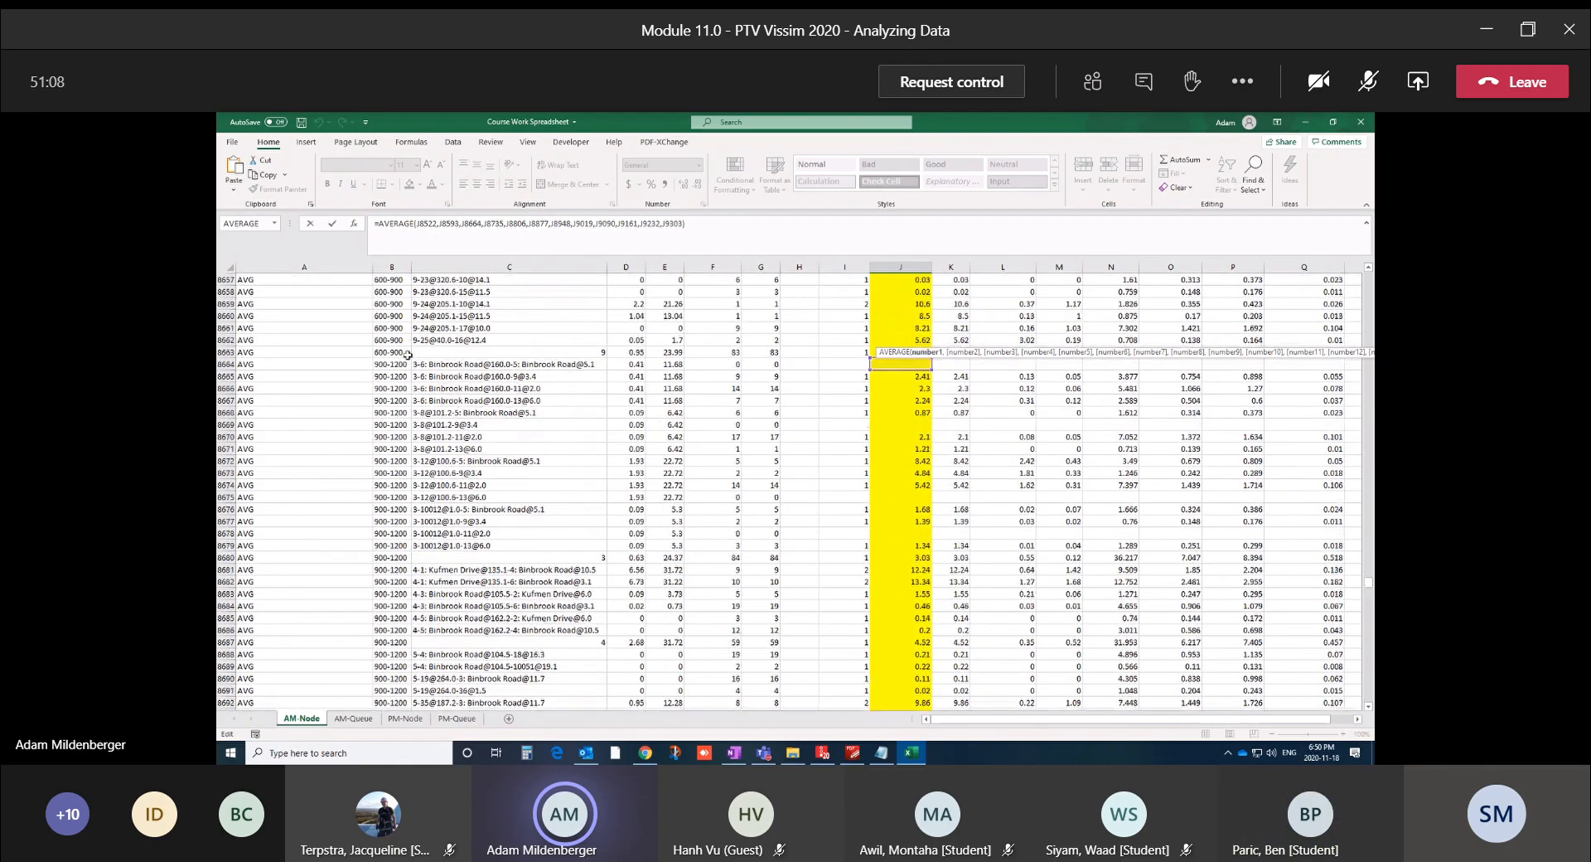
{"action": "scroll", "coordinate": [847, 572], "scroll_direction": "down", "scroll_amount": 20}
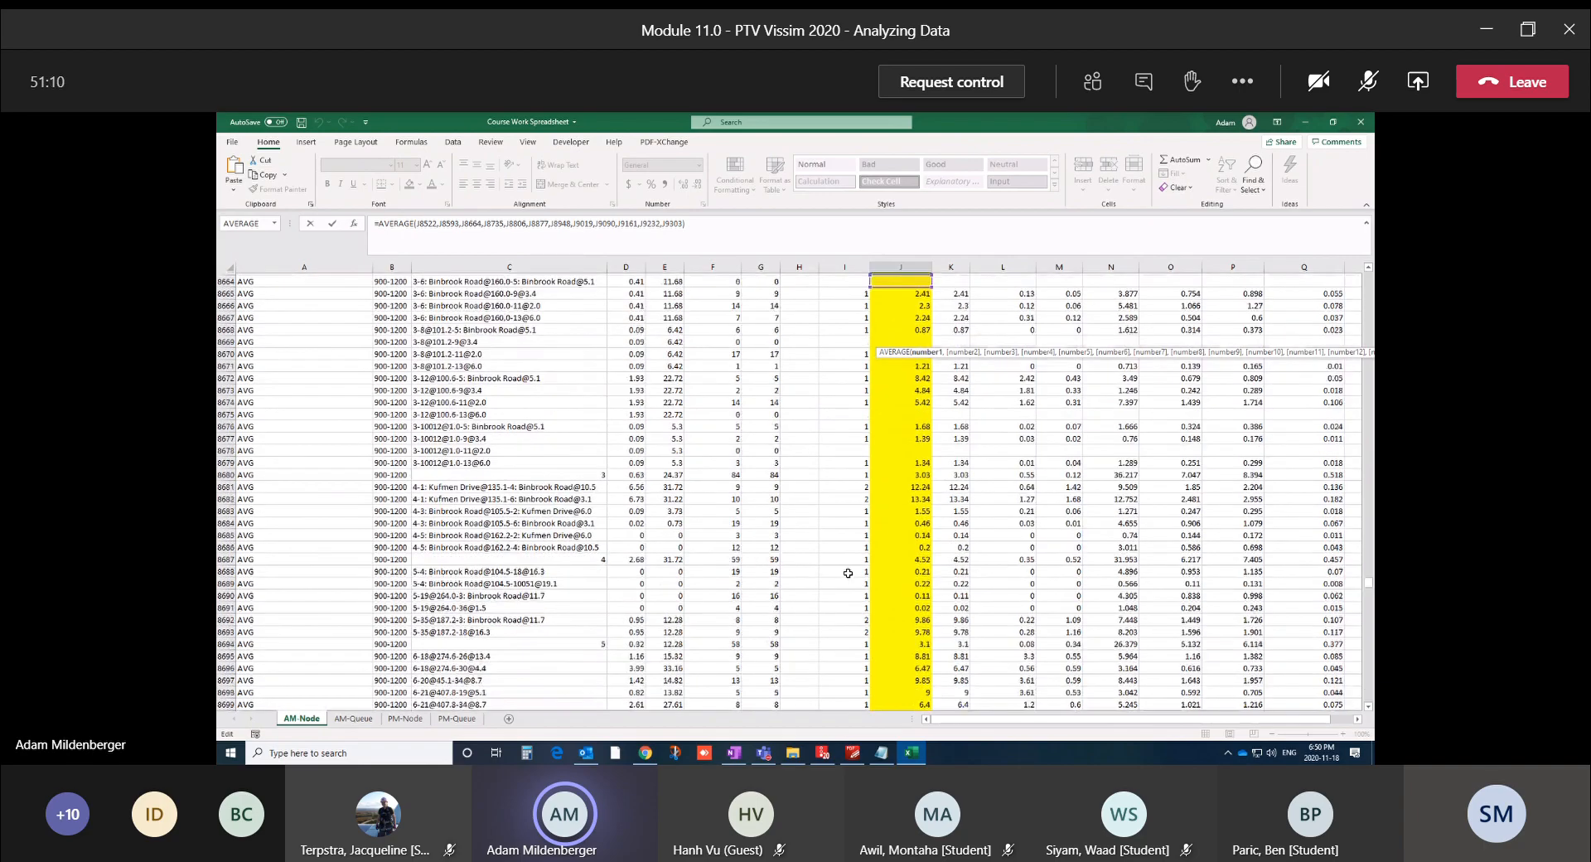
{"action": "scroll", "coordinate": [848, 573], "scroll_direction": "down", "scroll_amount": 20}
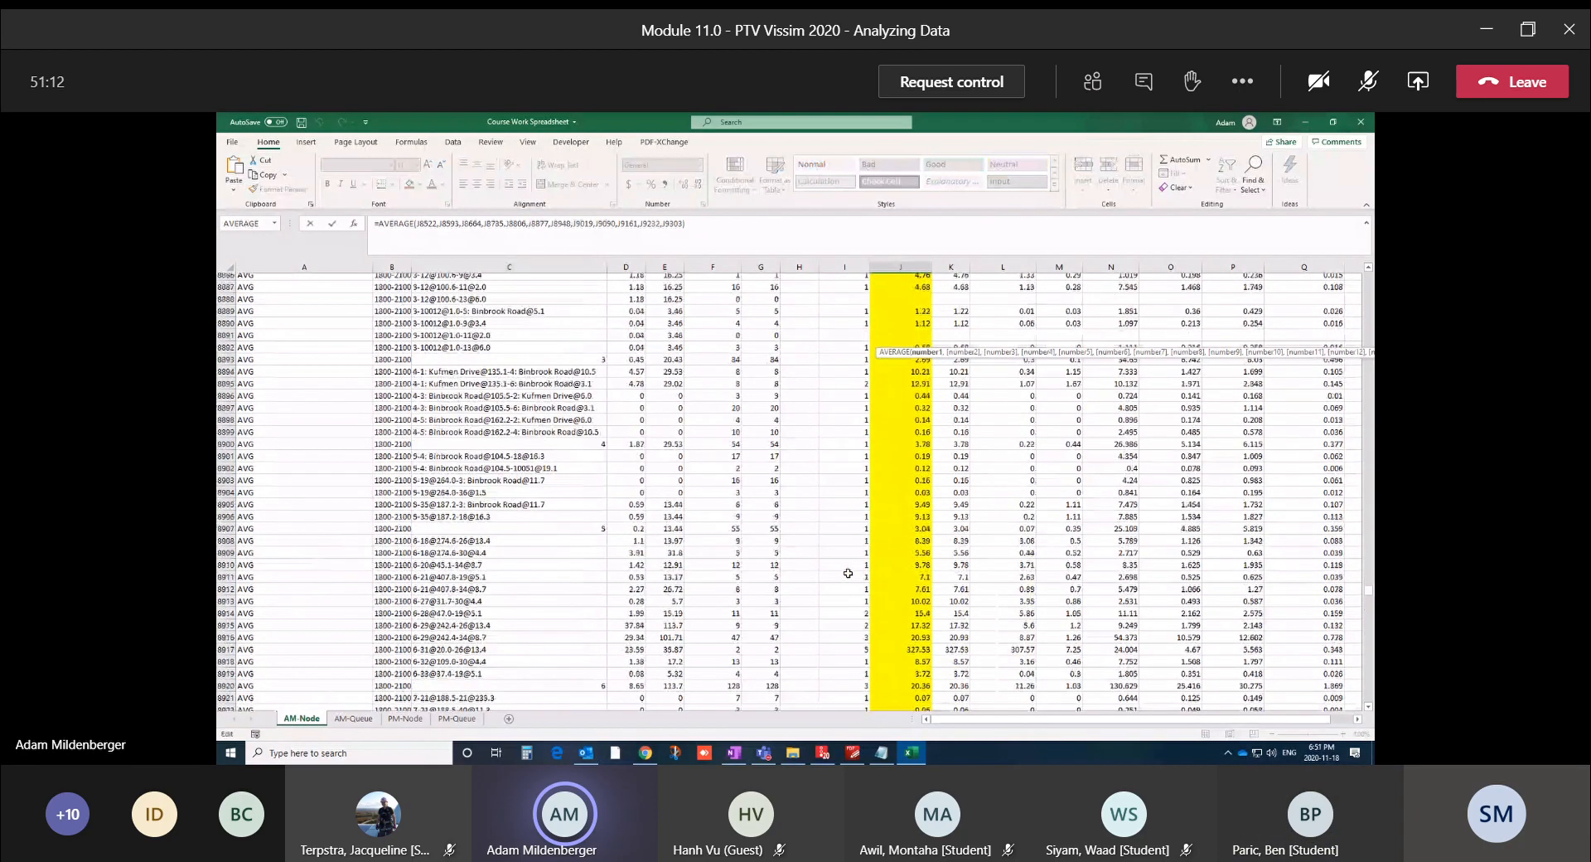
{"action": "scroll", "coordinate": [847, 572], "scroll_direction": "down", "scroll_amount": 20}
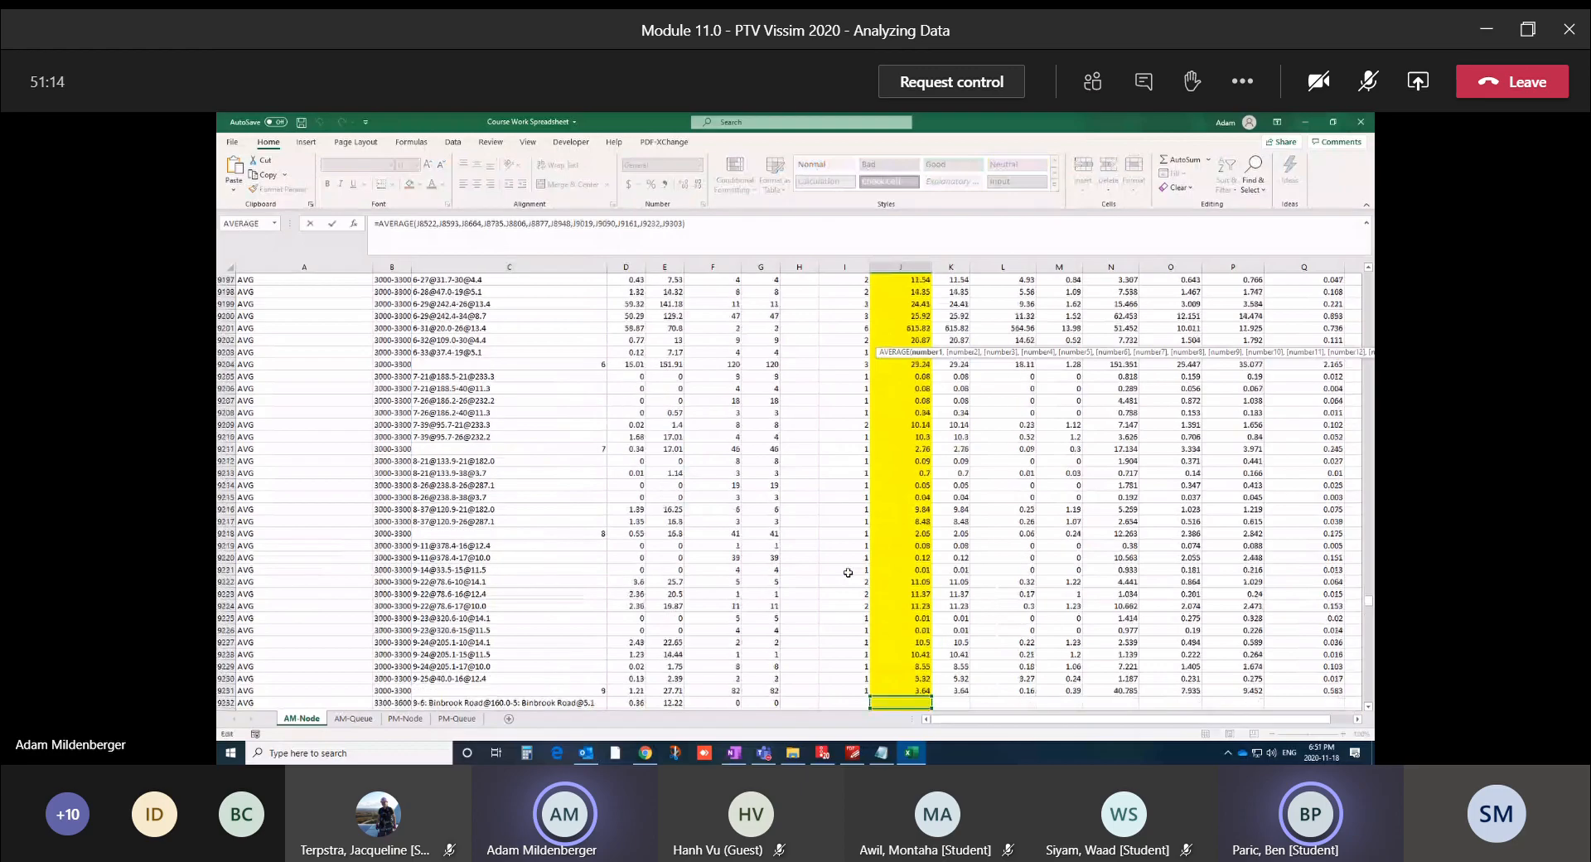
{"action": "scroll", "coordinate": [848, 573], "scroll_direction": "up", "scroll_amount": 6}
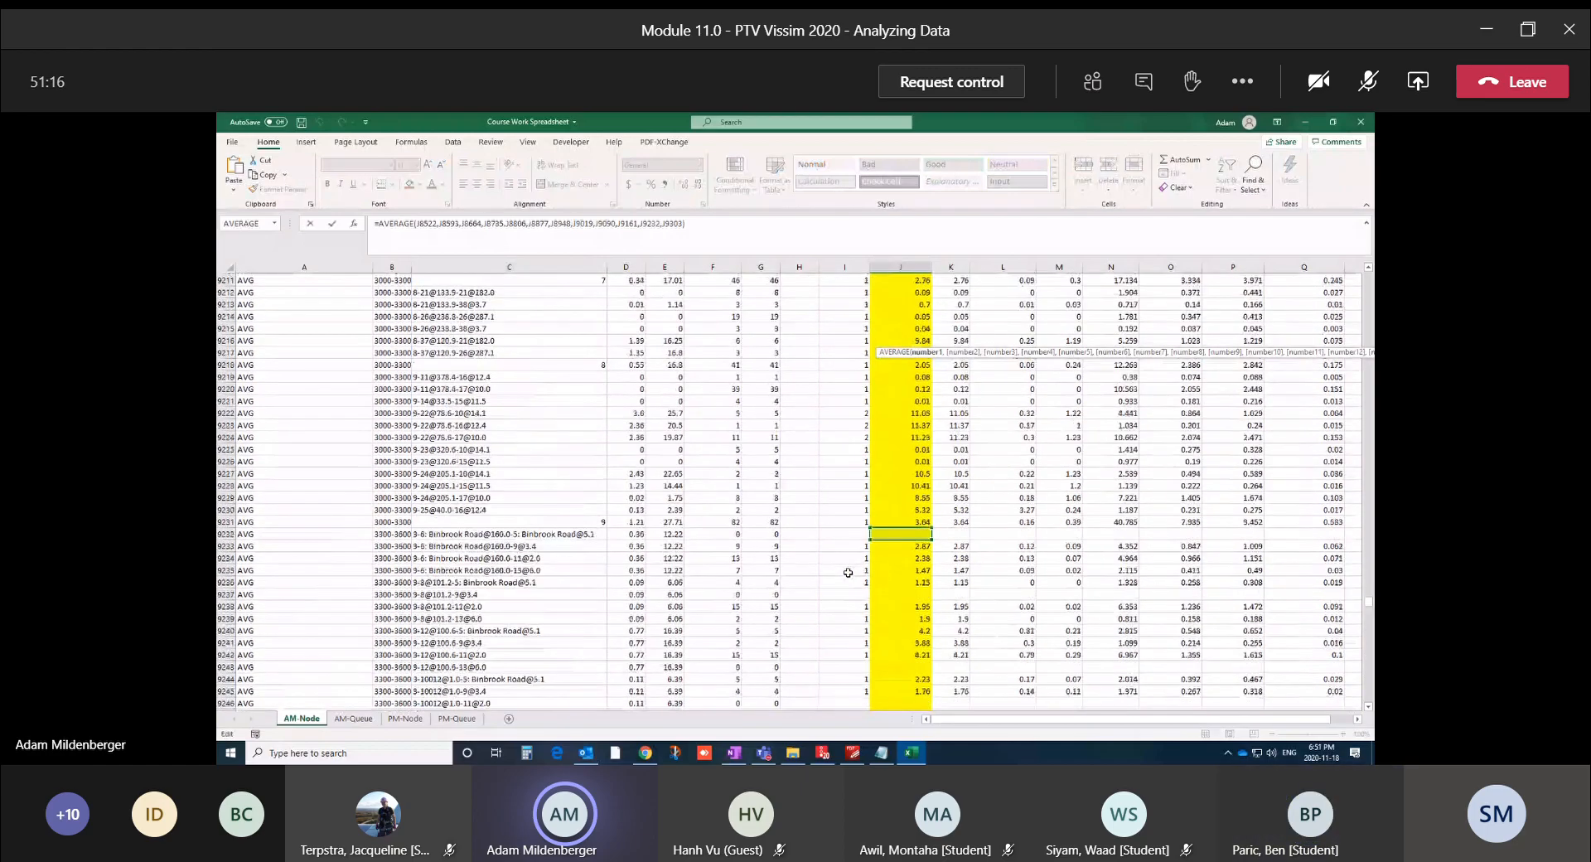
{"action": "scroll", "coordinate": [847, 573], "scroll_direction": "up", "scroll_amount": 4}
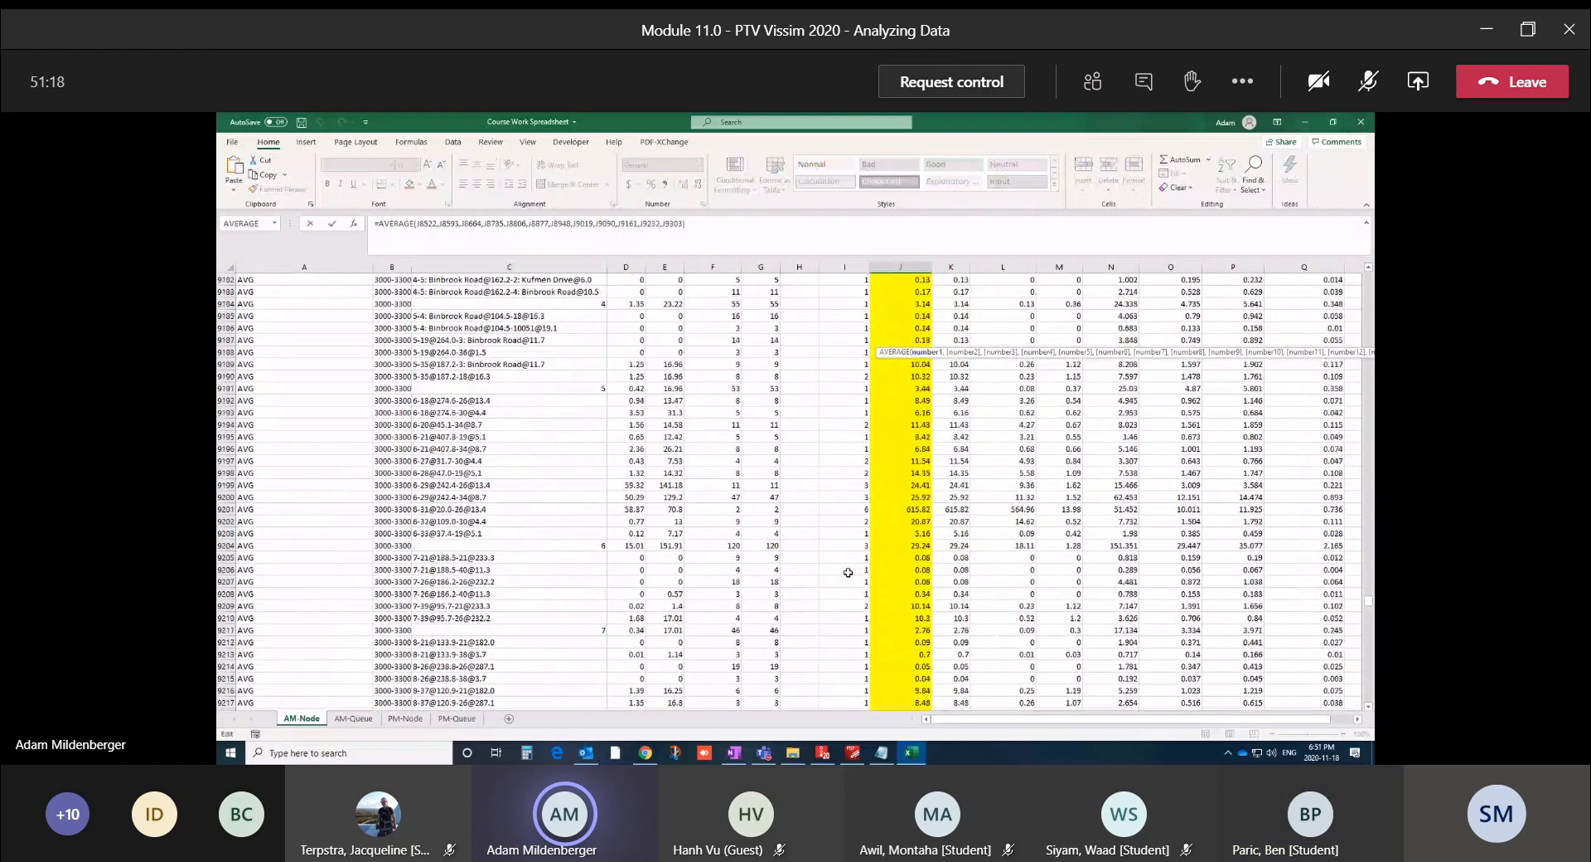
{"action": "scroll", "coordinate": [847, 572], "scroll_direction": "up", "scroll_amount": 10}
{"action": "scroll", "coordinate": [848, 573], "scroll_direction": "down", "scroll_amount": 20}
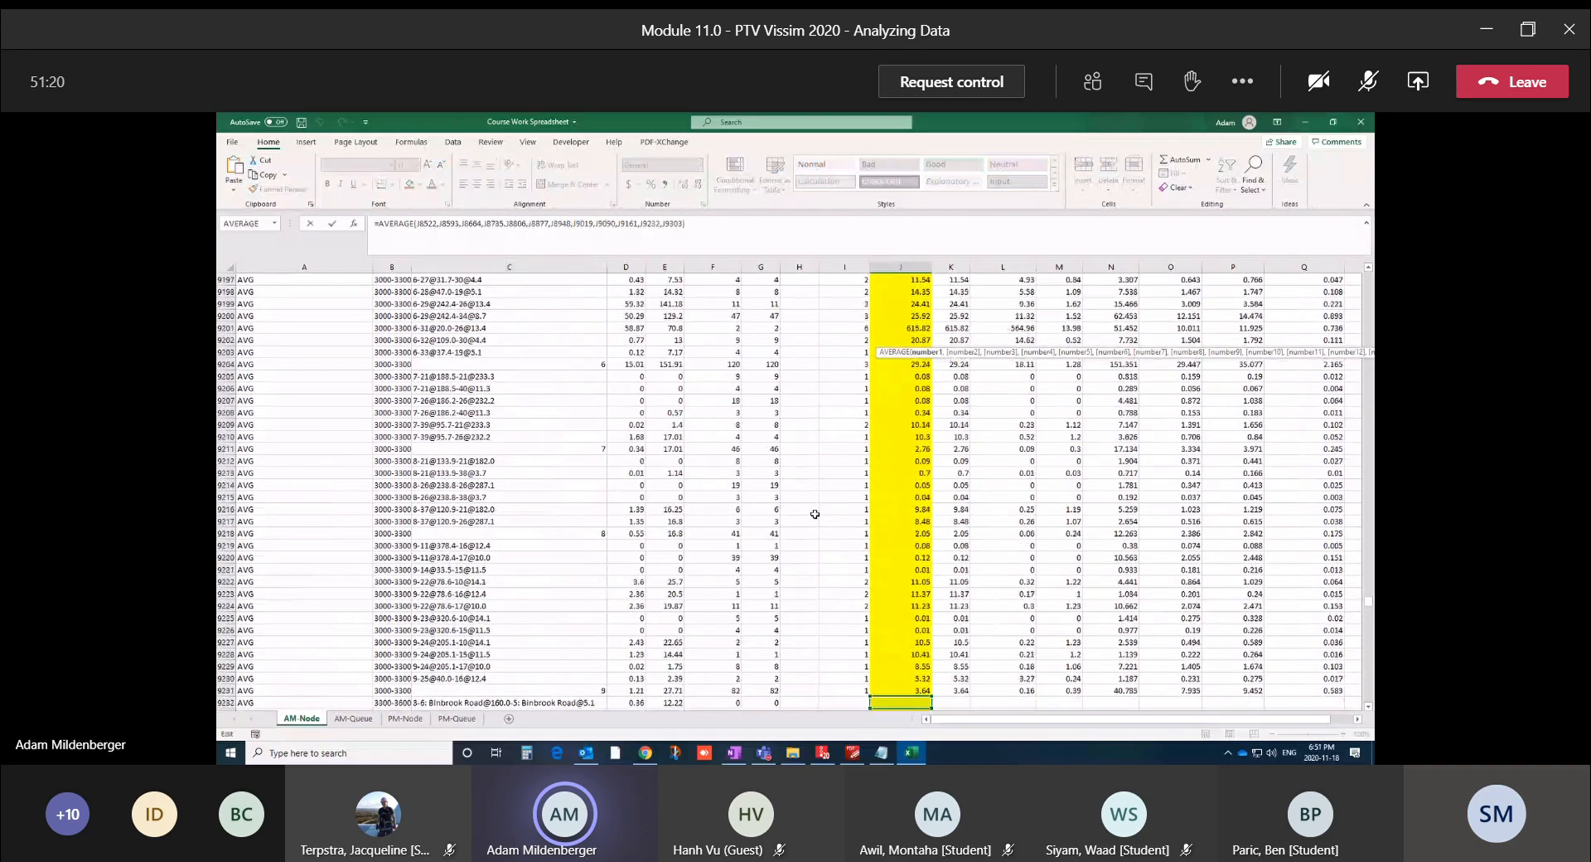
{"action": "scroll", "coordinate": [864, 457], "scroll_direction": "down", "scroll_amount": 20}
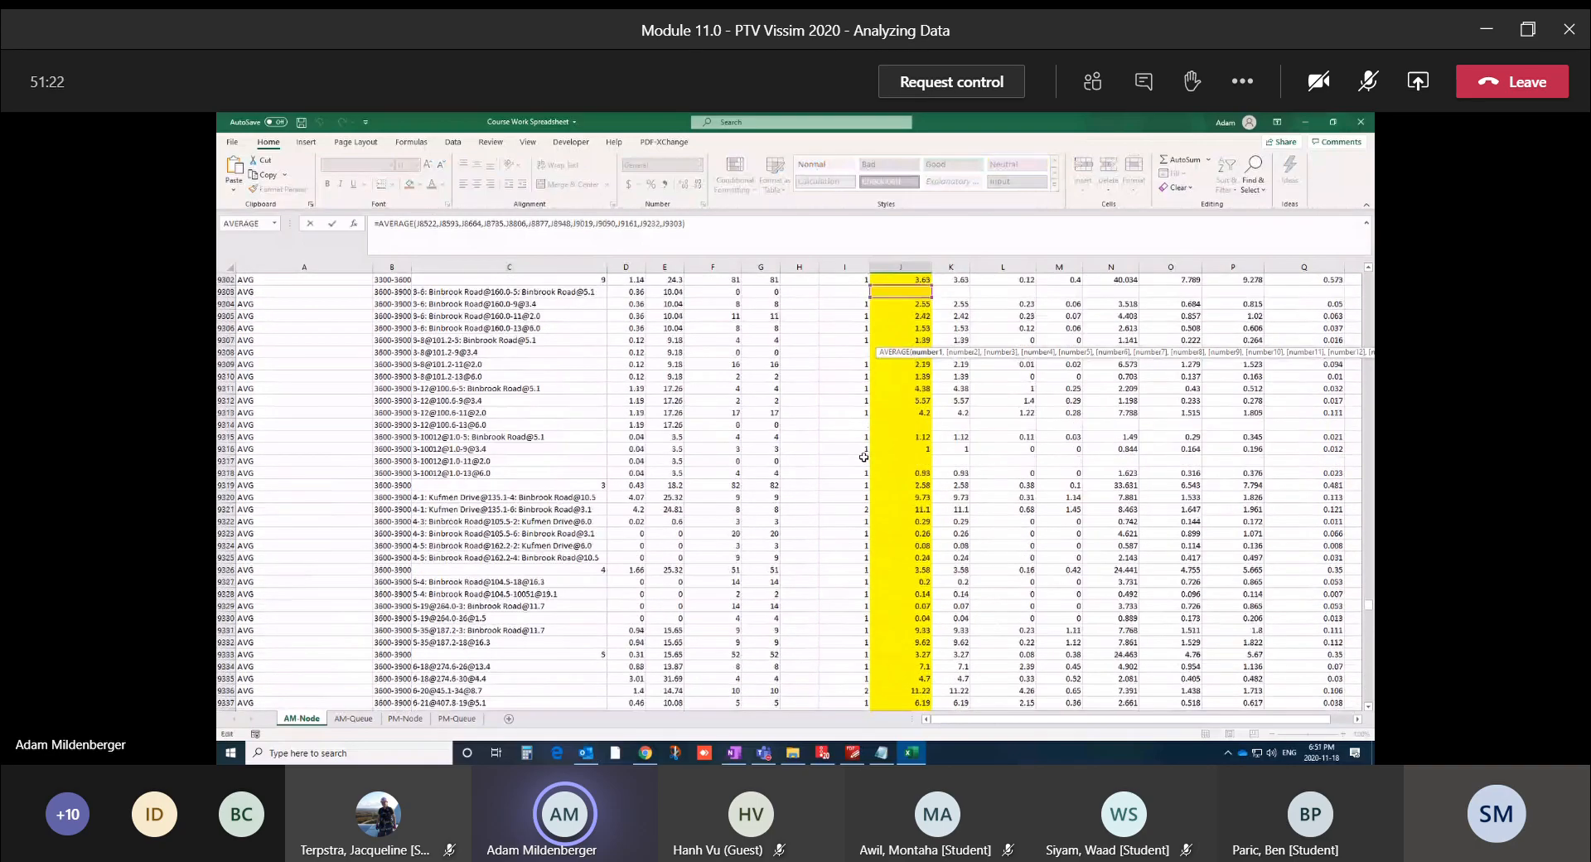
{"action": "scroll", "coordinate": [864, 457], "scroll_direction": "up", "scroll_amount": 5}
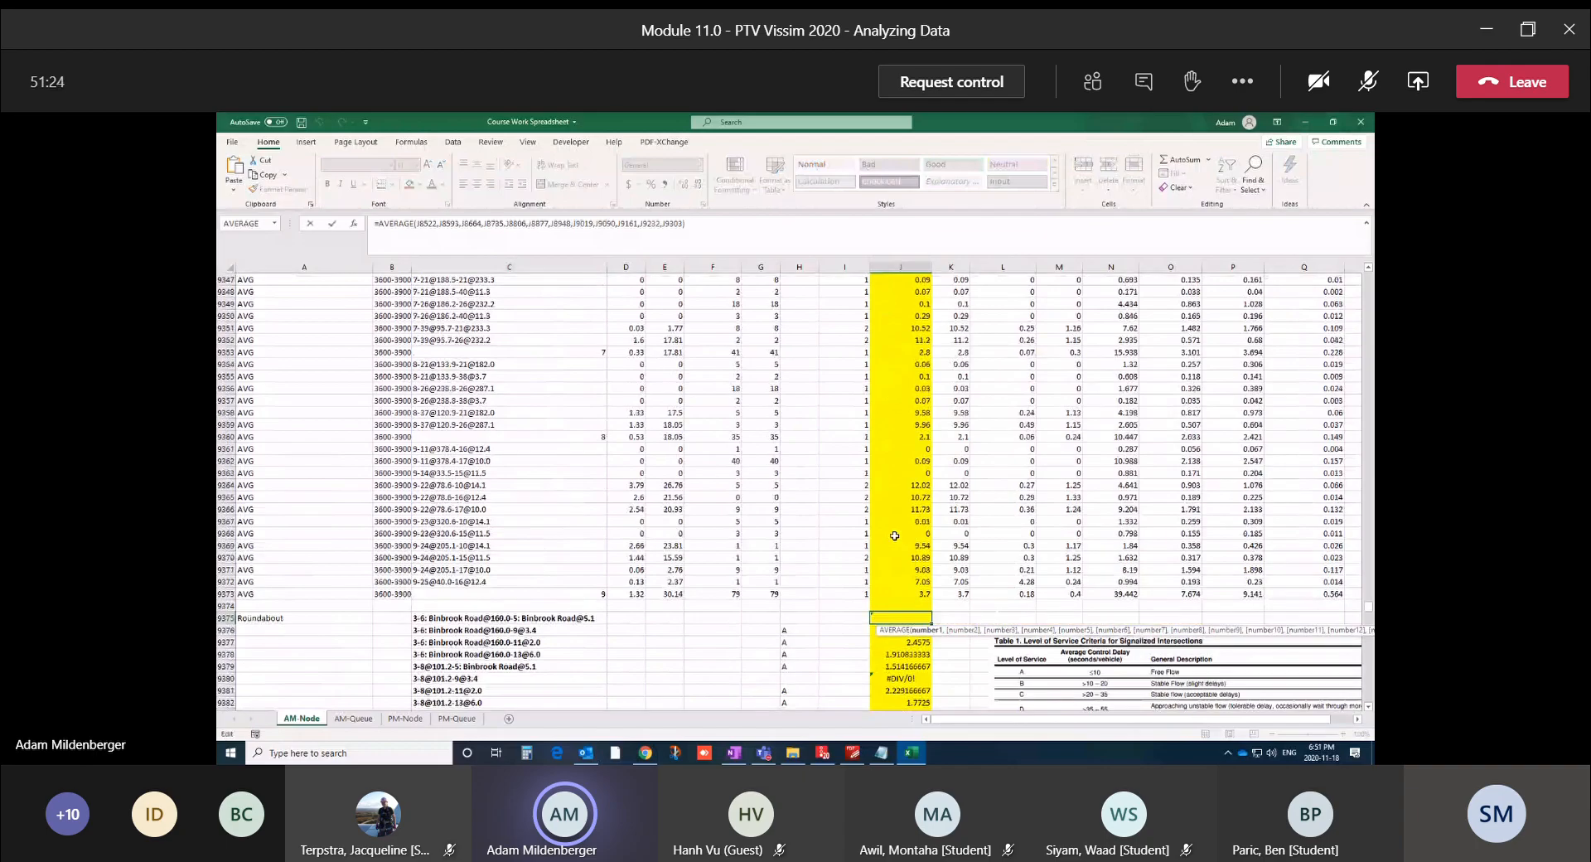
Close the J9375 formula and review the roundabout summary rows against the block of AVG rows above them
{"action": "scroll", "coordinate": [894, 535], "scroll_direction": "down", "scroll_amount": 5}
{"action": "key", "text": "Return"}
{"action": "left_click", "coordinate": [802, 469]}
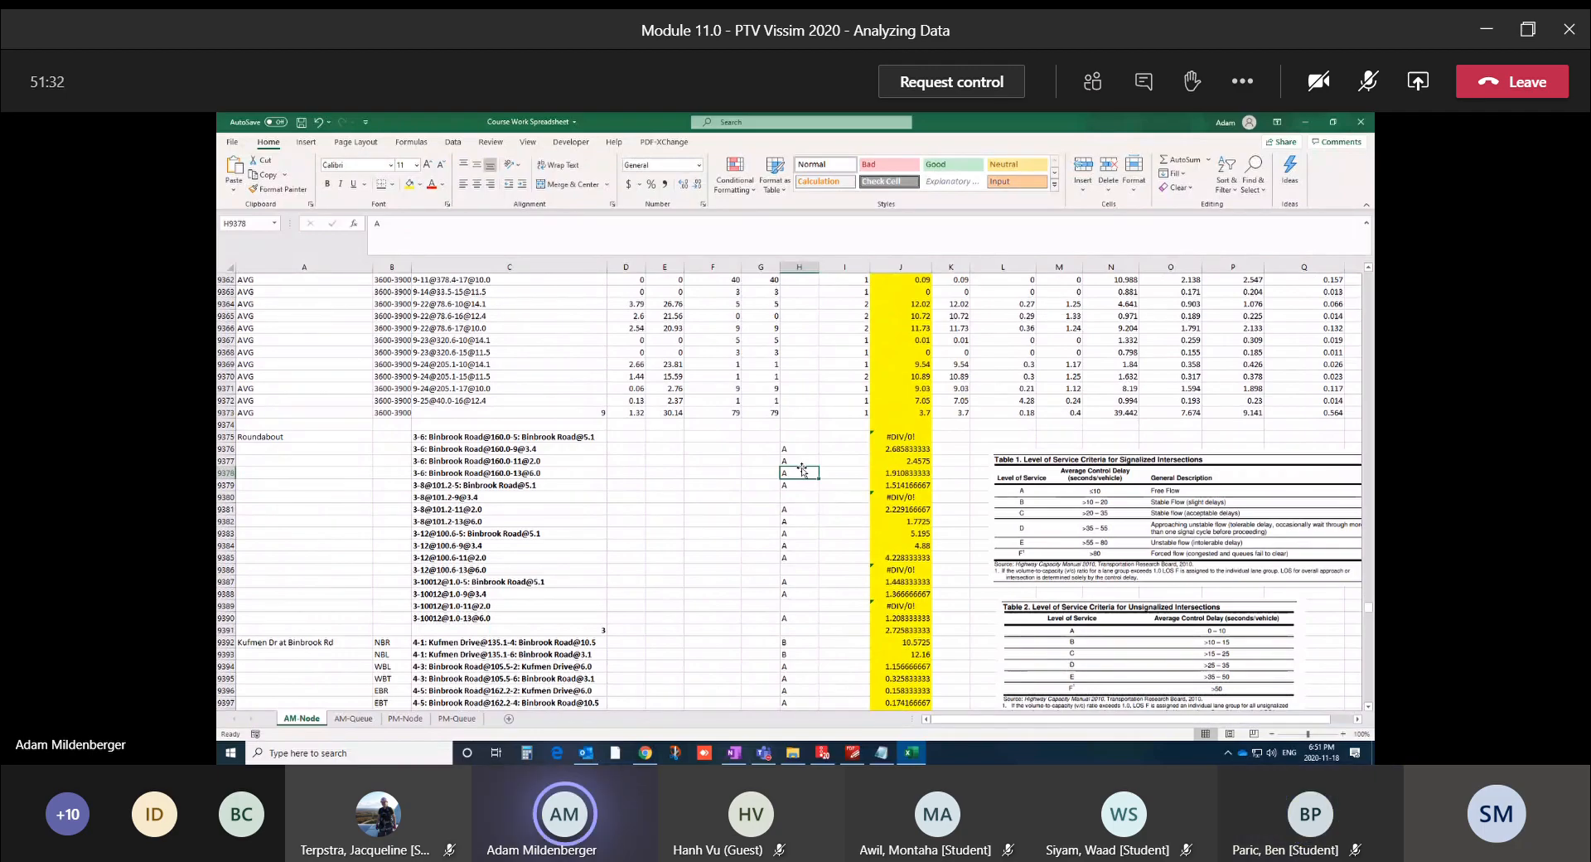
{"action": "scroll", "coordinate": [256, 473], "scroll_direction": "up", "scroll_amount": 5}
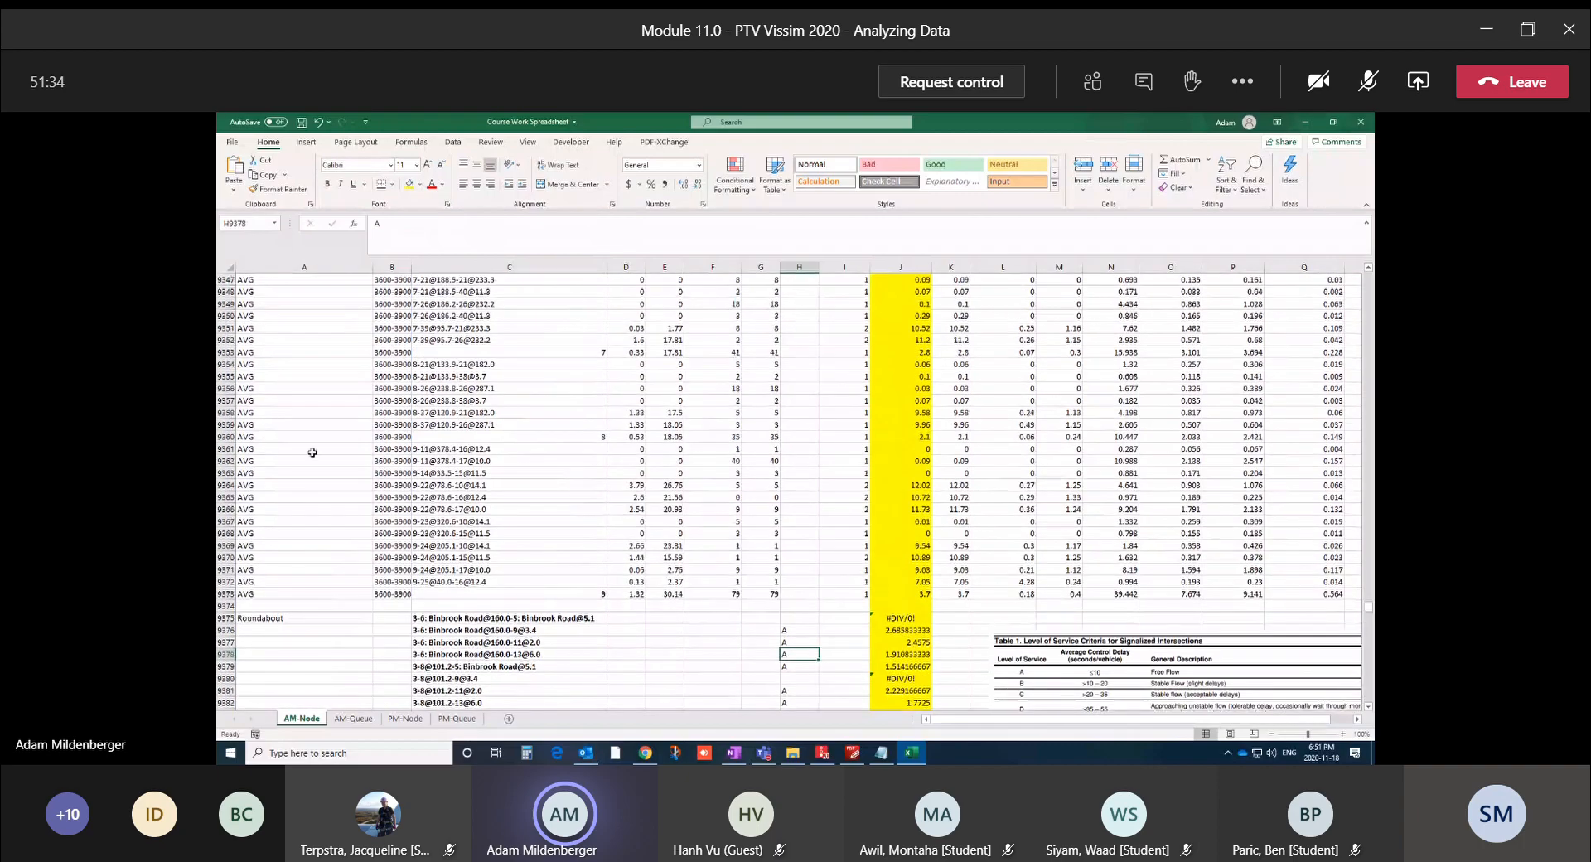
{"action": "left_click_drag", "start_coordinate": [244, 593], "coordinate": [1193, 282]}
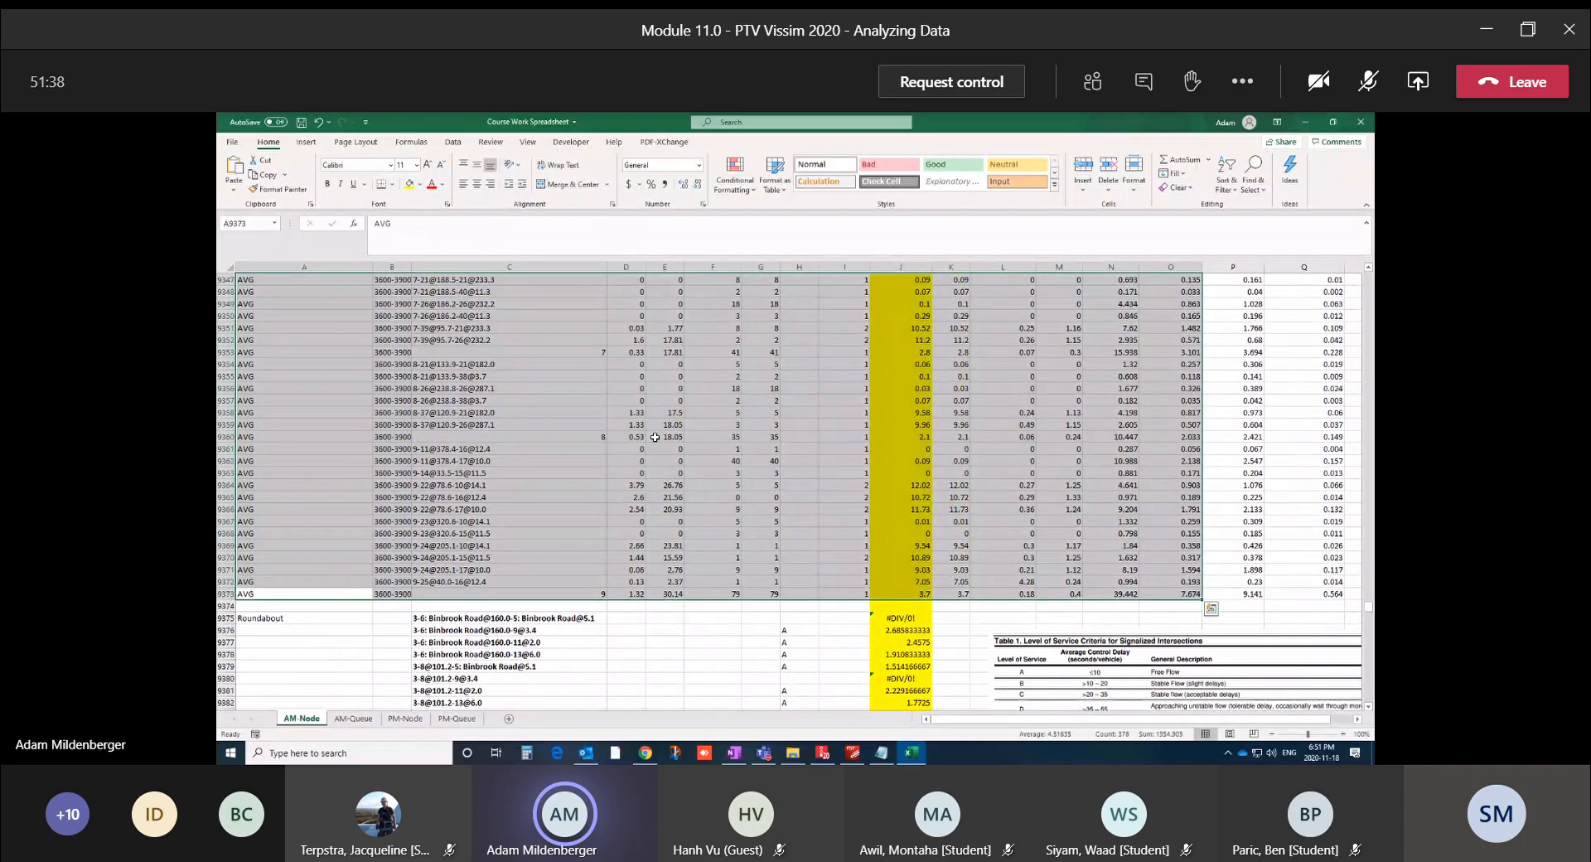
{"action": "left_click", "coordinate": [674, 457]}
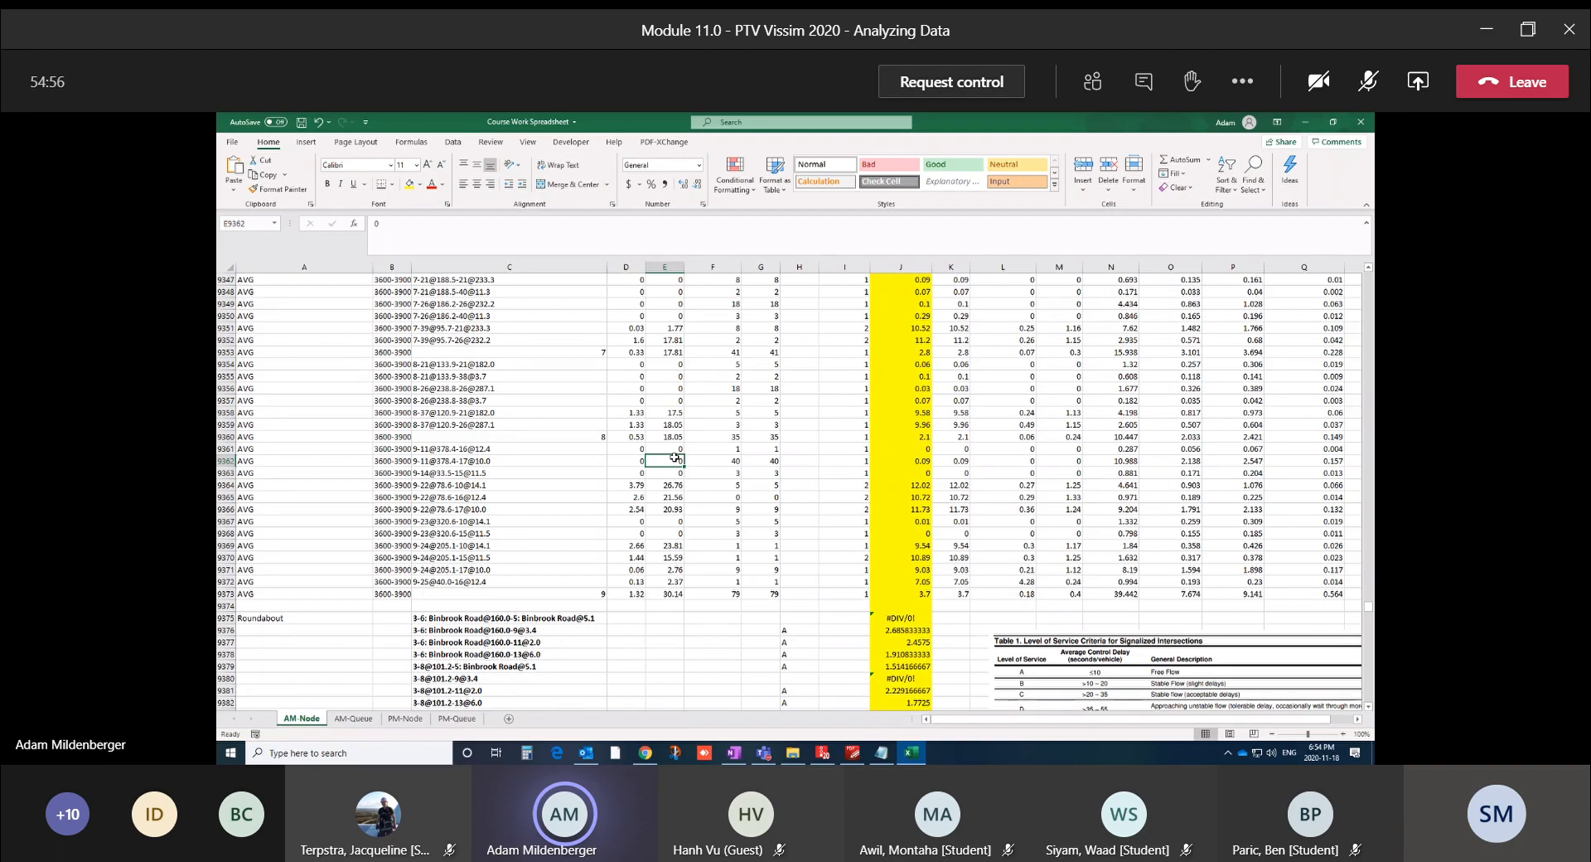
Delete the $VISION row at the top of the PM-Node sheet
{"action": "left_click", "coordinate": [415, 721]}
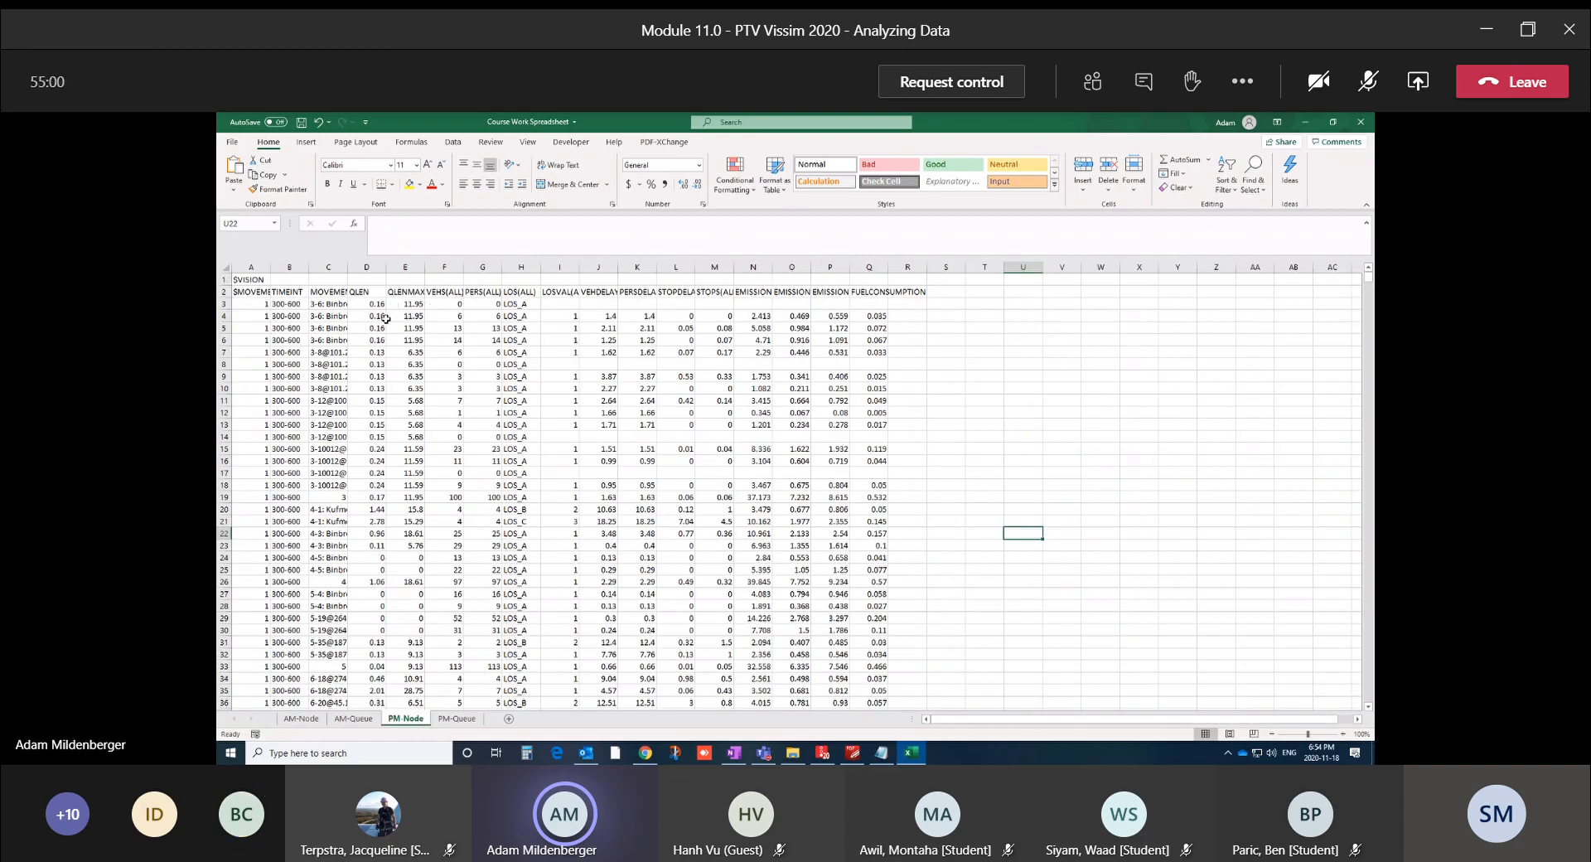
{"action": "left_click", "coordinate": [221, 279]}
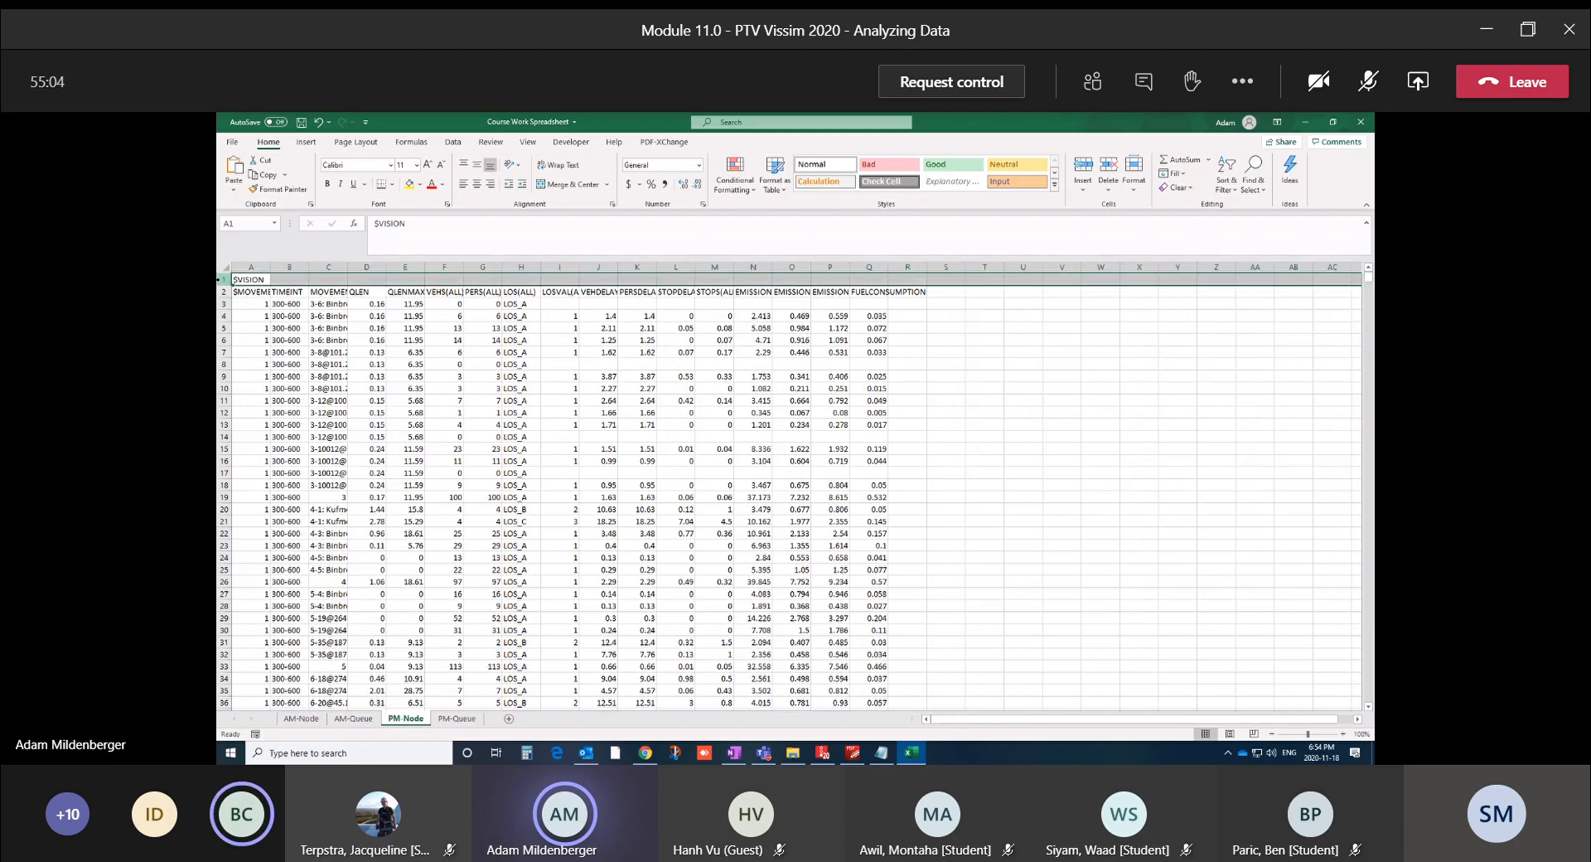
{"action": "right_click", "coordinate": [221, 279]}
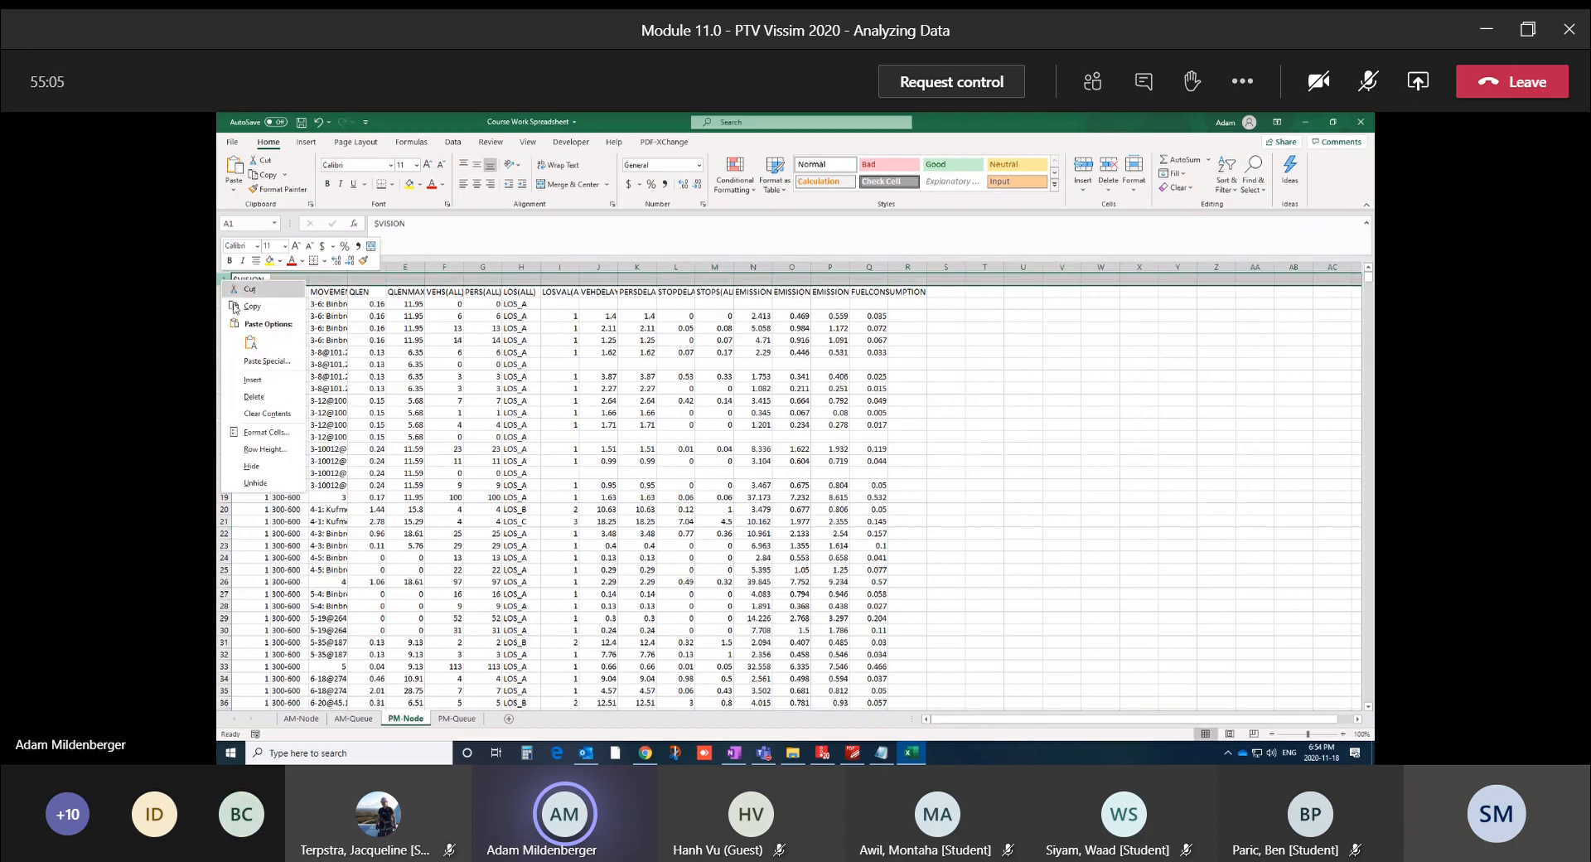
{"action": "left_click", "coordinate": [246, 394]}
{"action": "left_click", "coordinate": [328, 400]}
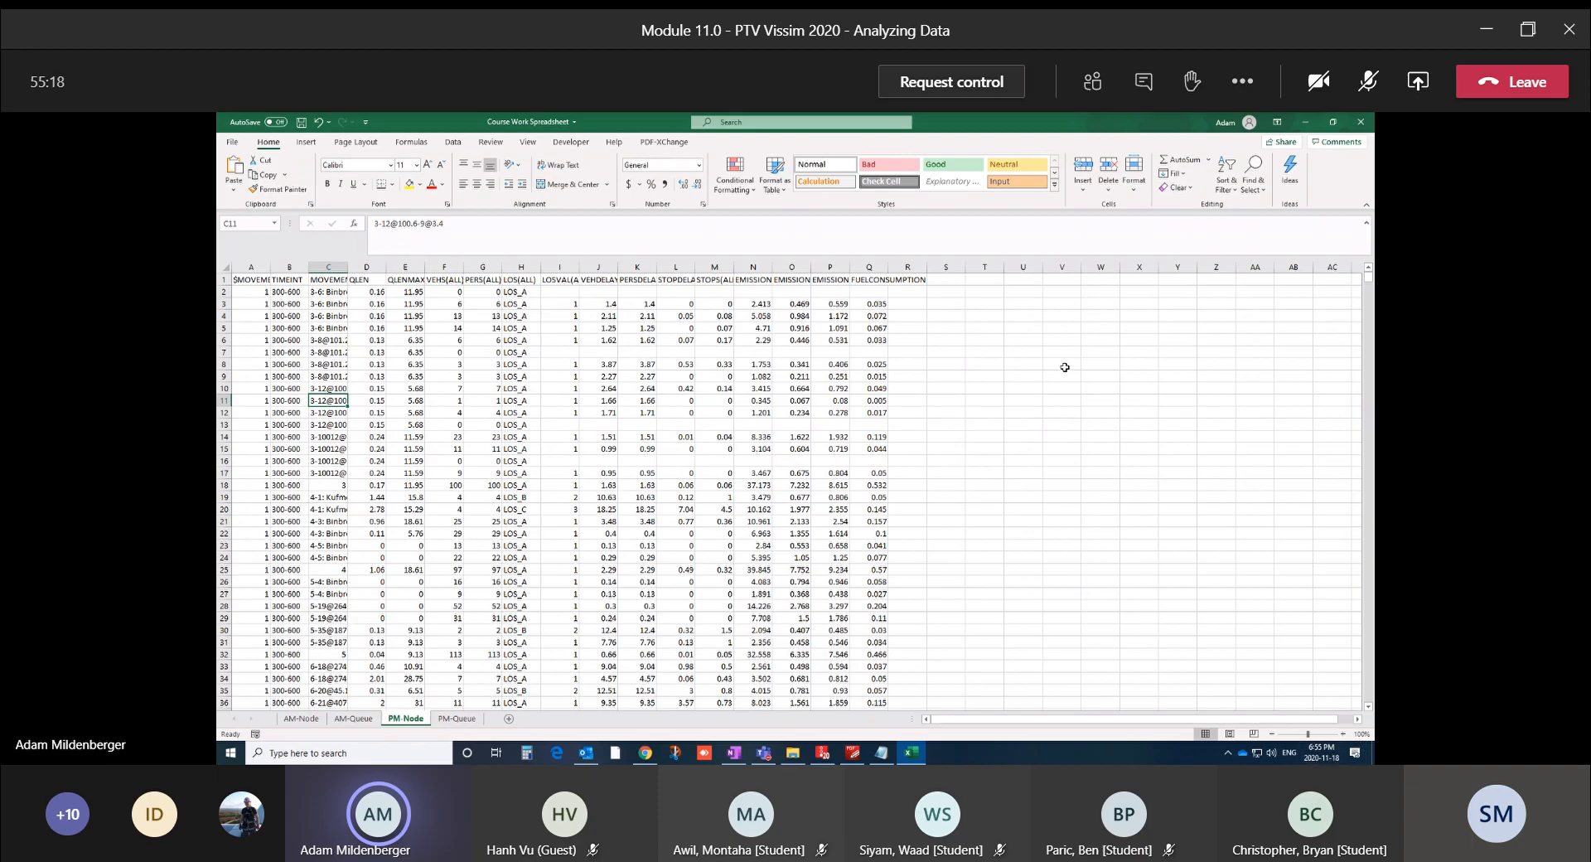
Review the NBR to EBT movement labels in B9392:B9397 for Kufmen Dr at Binbrook Rd on the AM-Node sheet
{"action": "scroll", "coordinate": [1355, 301], "scroll_direction": "down", "scroll_amount": 20}
{"action": "mouse_move", "coordinate": [1366, 283]}
{"action": "left_mouse_down"}
{"action": "mouse_move", "coordinate": [1342, 542]}
{"action": "mouse_move", "coordinate": [1359, 283]}
{"action": "left_mouse_up"}
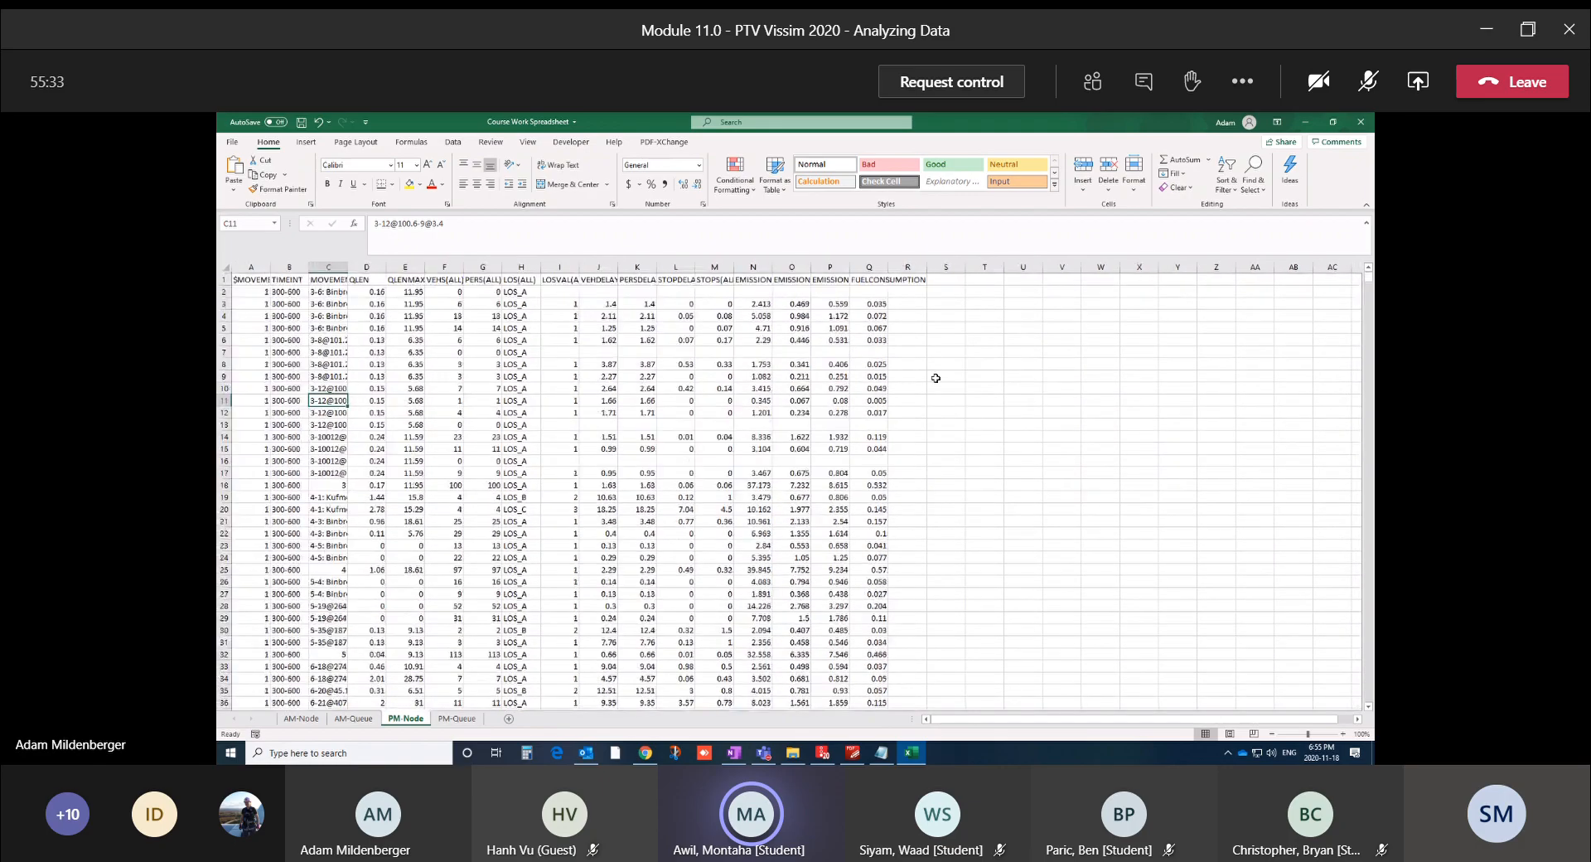
{"action": "left_click", "coordinate": [299, 720]}
{"action": "scroll", "coordinate": [383, 508], "scroll_direction": "down", "scroll_amount": 10}
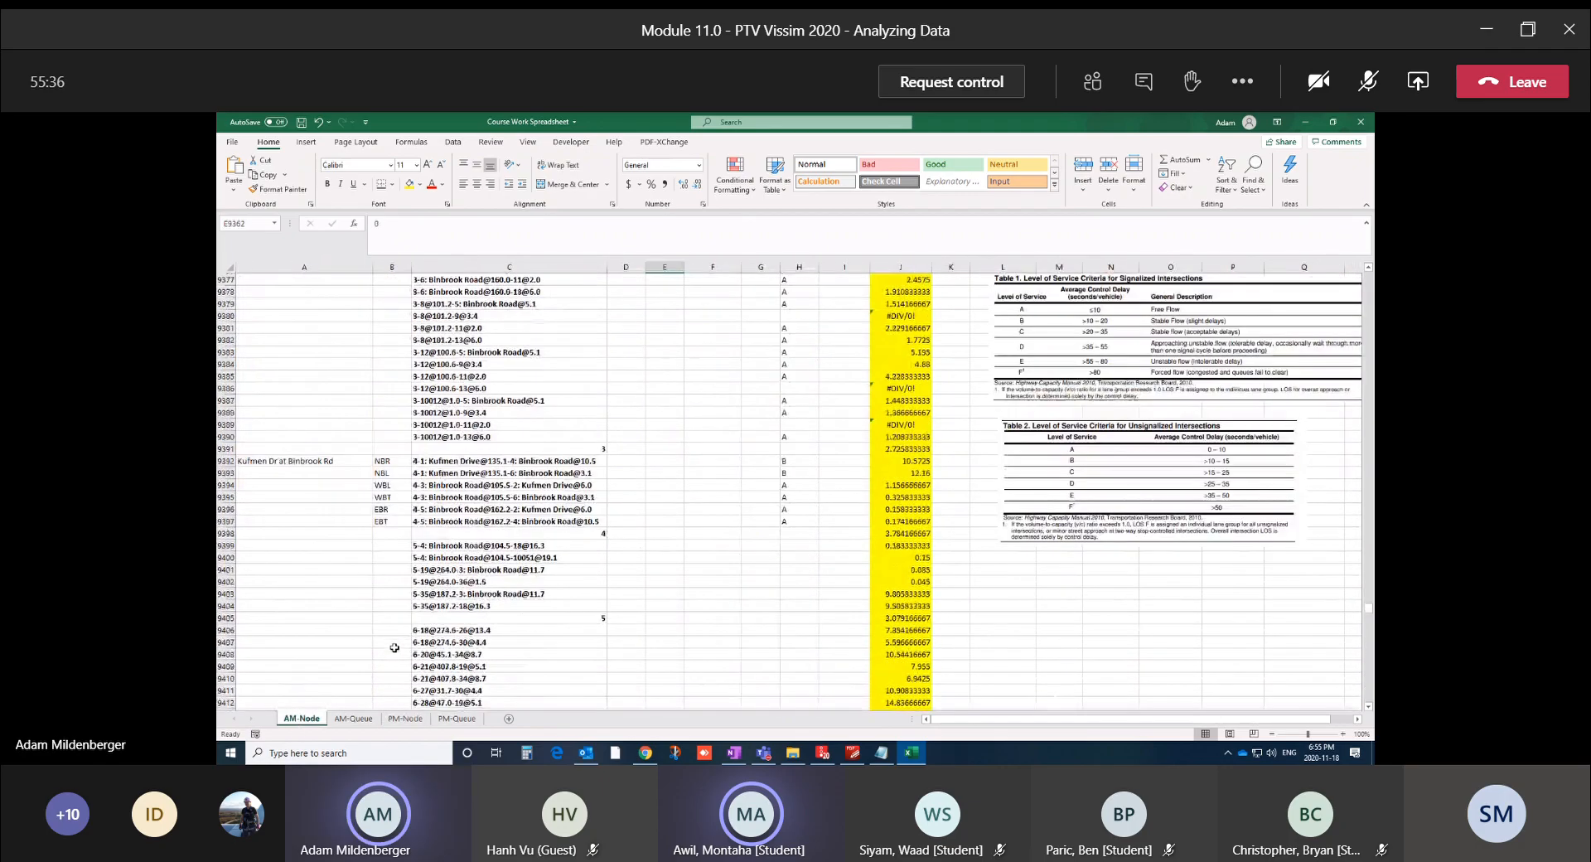
{"action": "left_click_drag", "start_coordinate": [383, 461], "coordinate": [377, 607]}
{"action": "left_click_drag", "start_coordinate": [383, 521], "coordinate": [382, 460]}
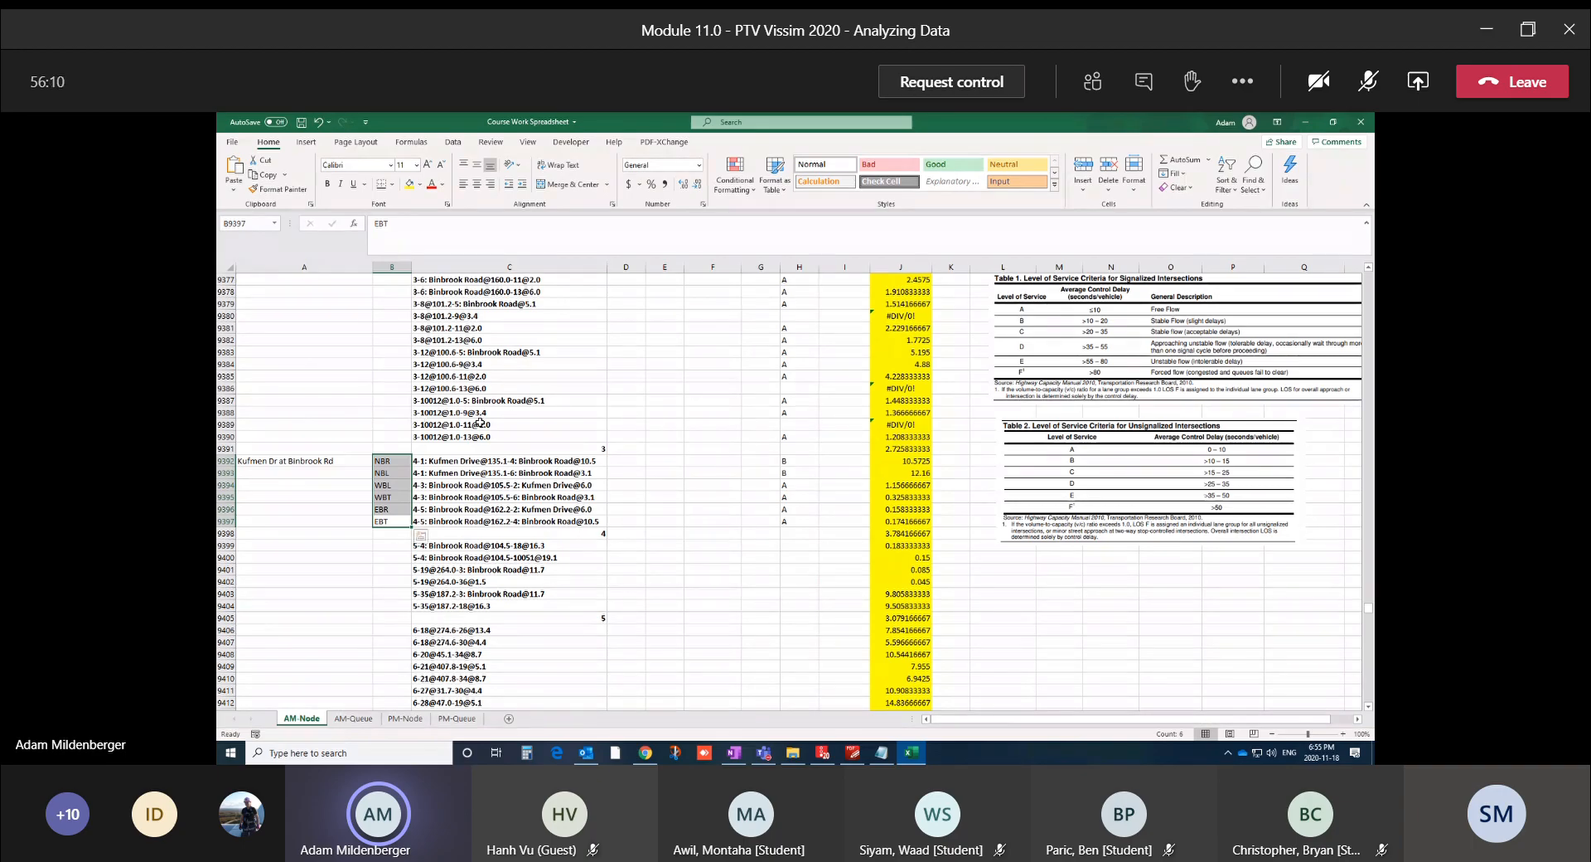
{"action": "left_click", "coordinate": [377, 462]}
{"action": "left_click_drag", "start_coordinate": [377, 462], "coordinate": [383, 521]}
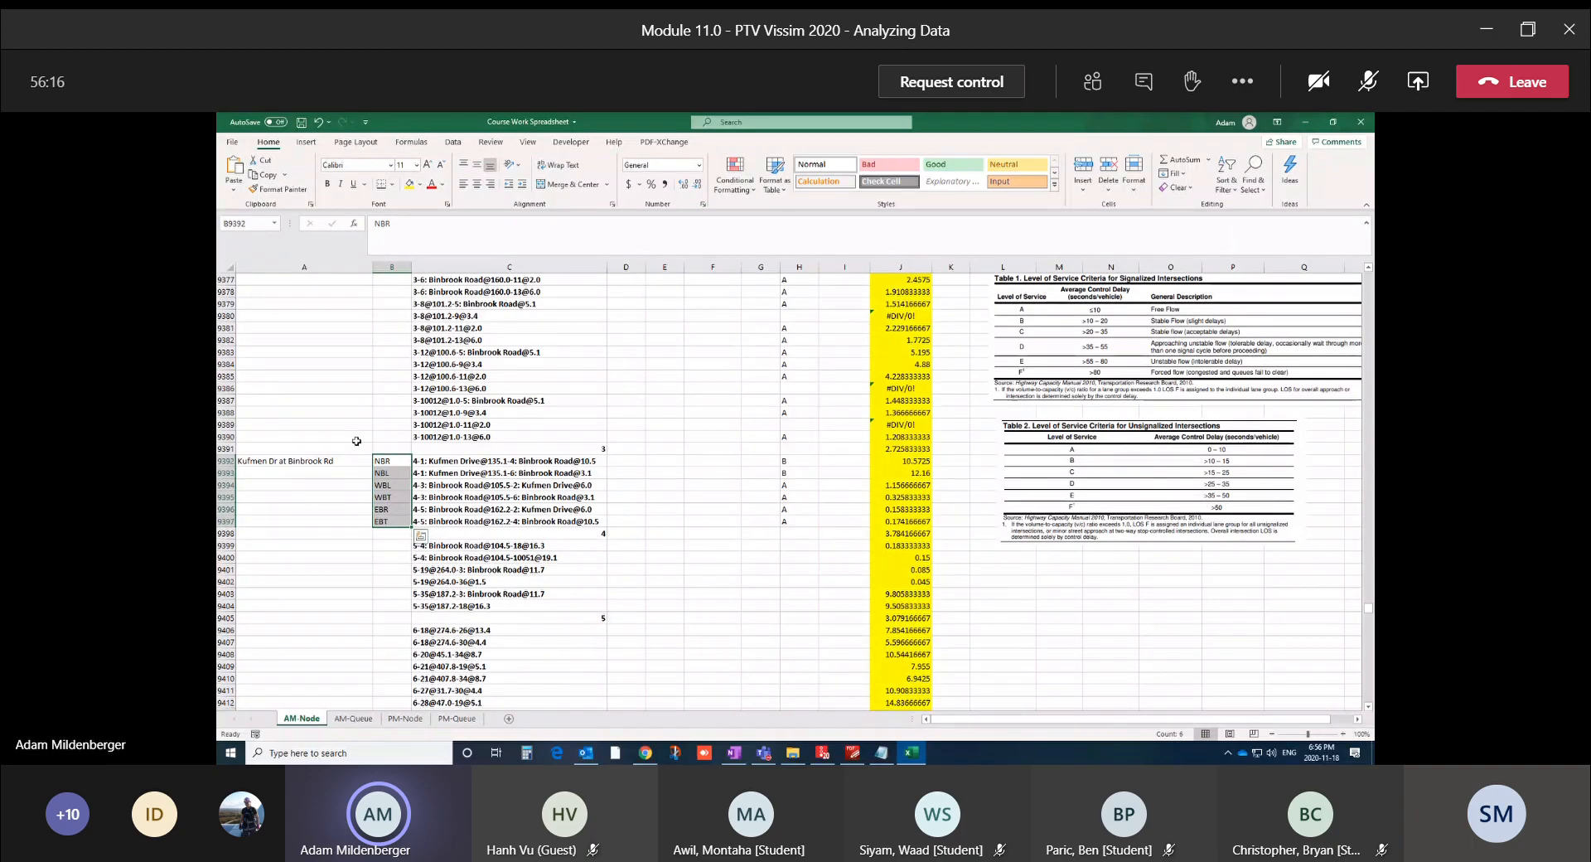
{"action": "left_click", "coordinate": [361, 341]}
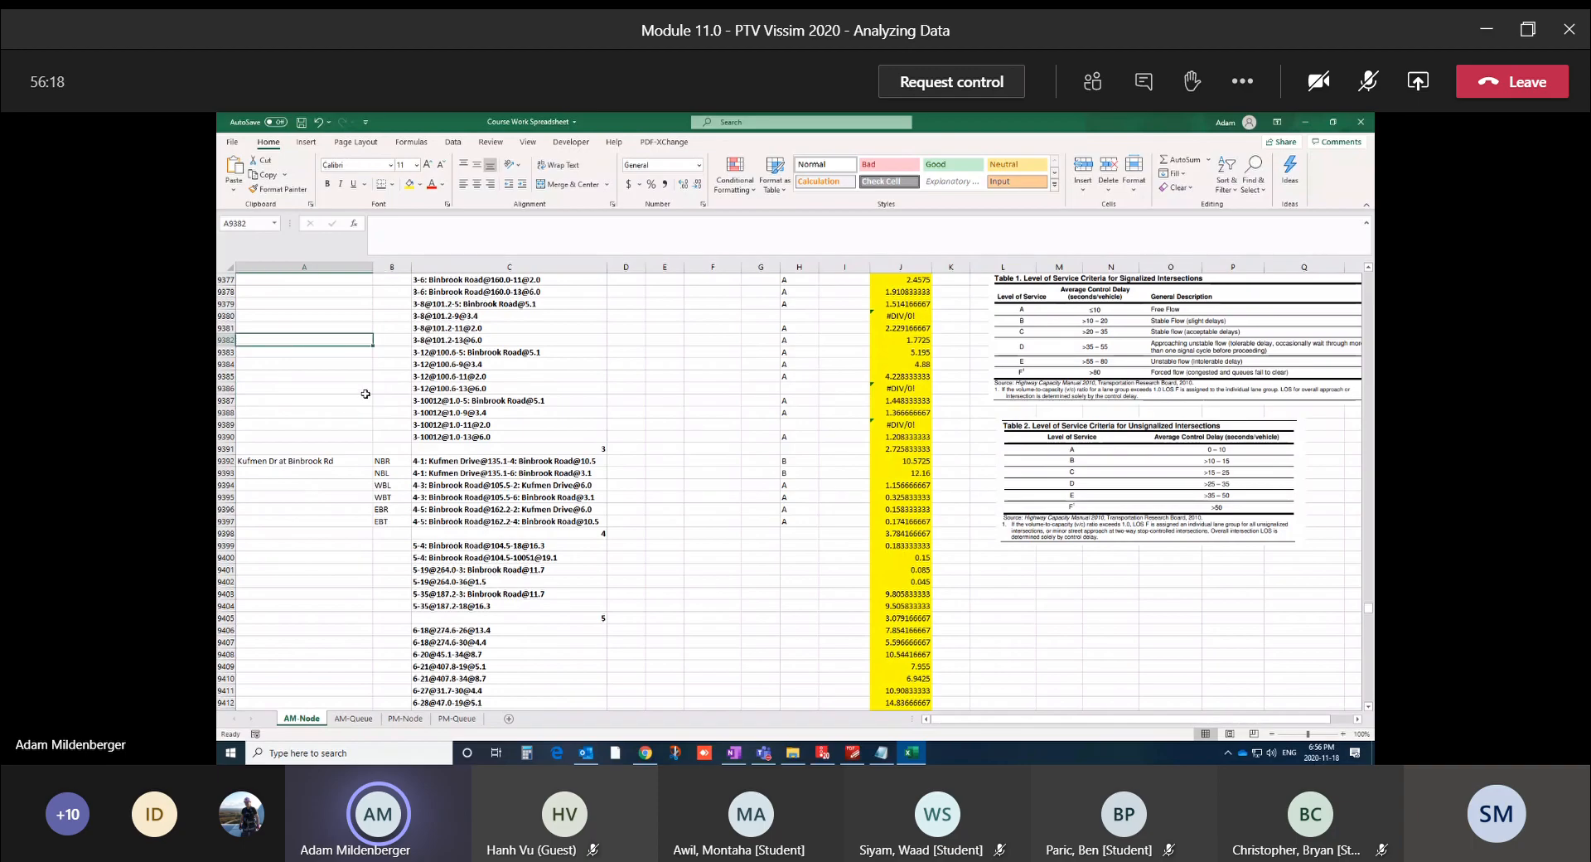
{"action": "scroll", "coordinate": [366, 393], "scroll_direction": "up", "scroll_amount": 5}
{"action": "scroll", "coordinate": [365, 393], "scroll_direction": "down", "scroll_amount": 5}
Delete all rows on the PM-Node sheet from the first STDDEV row, 9374, through the last MAX row
{"action": "left_click", "coordinate": [406, 719]}
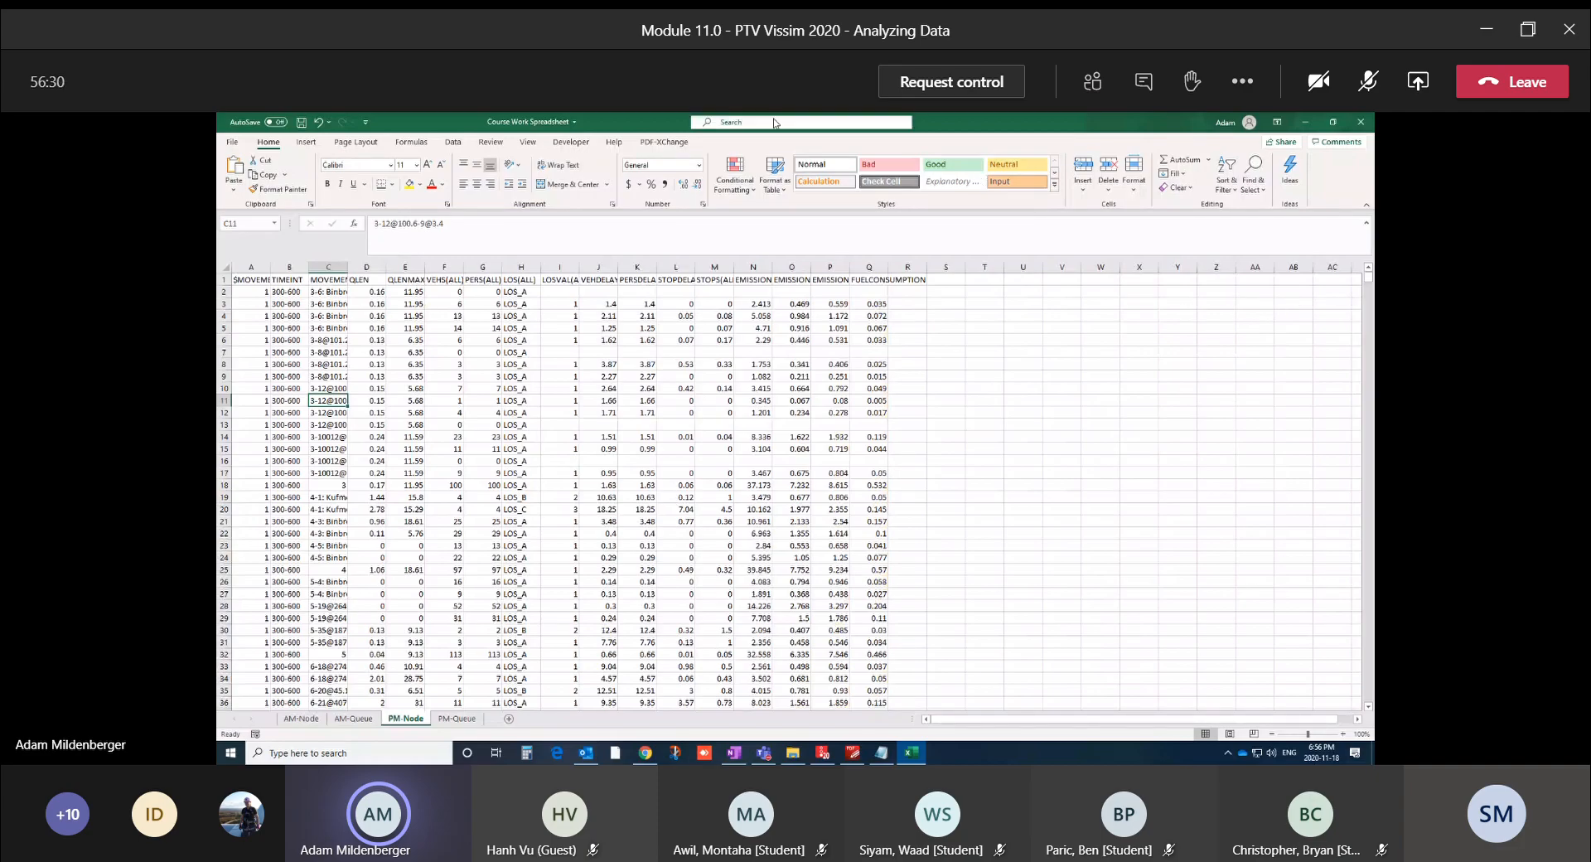
{"action": "scroll", "coordinate": [1193, 375], "scroll_direction": "down", "scroll_amount": 20}
{"action": "left_click_drag", "start_coordinate": [1367, 279], "coordinate": [1347, 602]}
{"action": "scroll", "coordinate": [1347, 602], "scroll_direction": "down", "scroll_amount": 10}
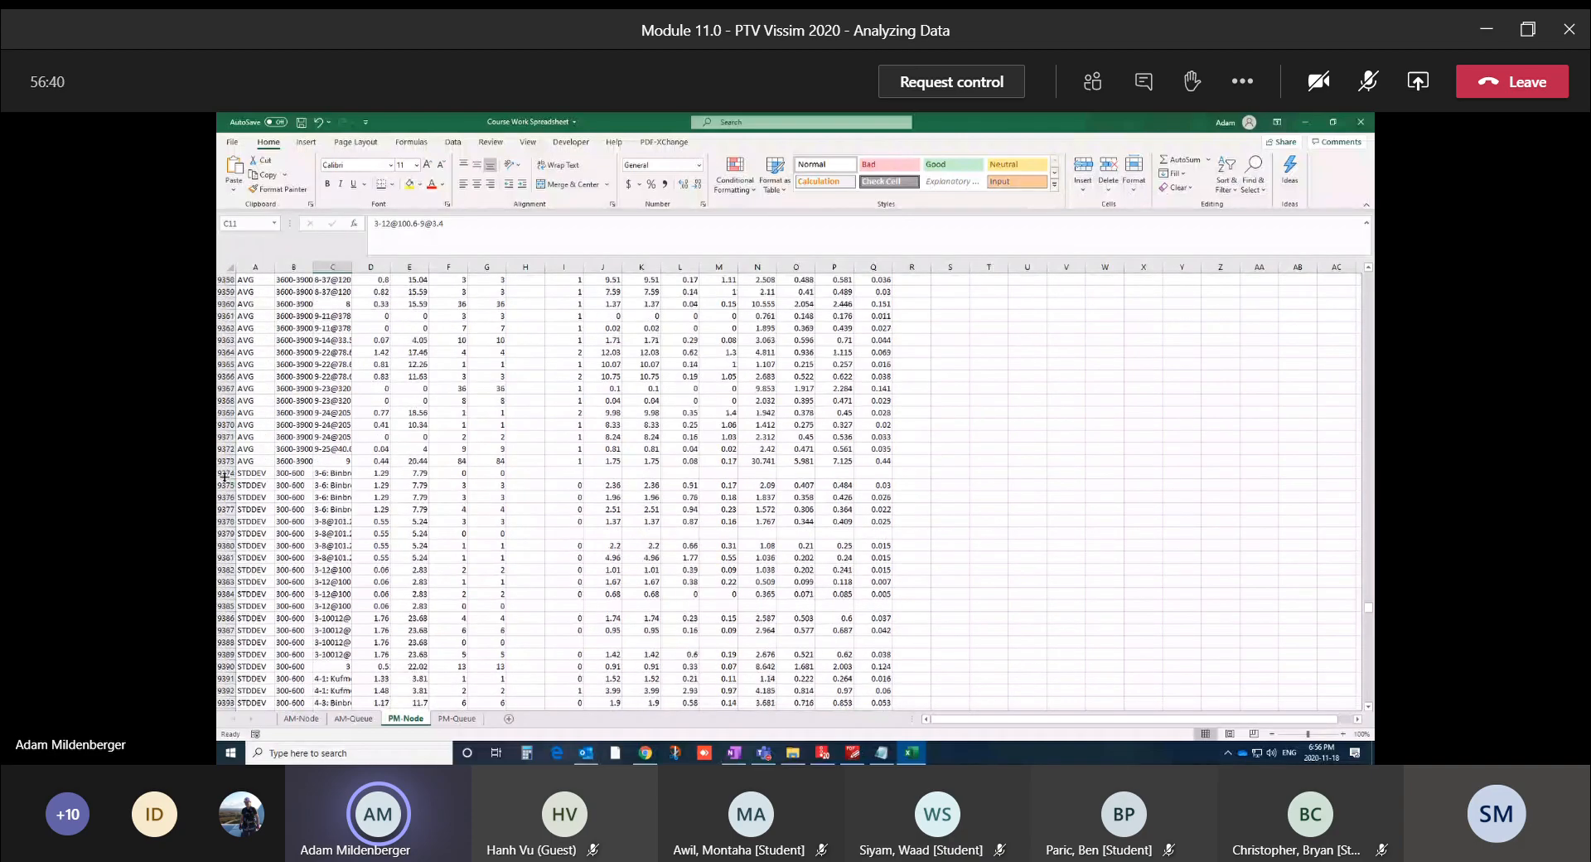
{"action": "mouse_move", "coordinate": [224, 473]}
{"action": "left_mouse_down"}
{"action": "mouse_move", "coordinate": [218, 760]}
{"action": "mouse_move", "coordinate": [217, 677]}
{"action": "left_mouse_up"}
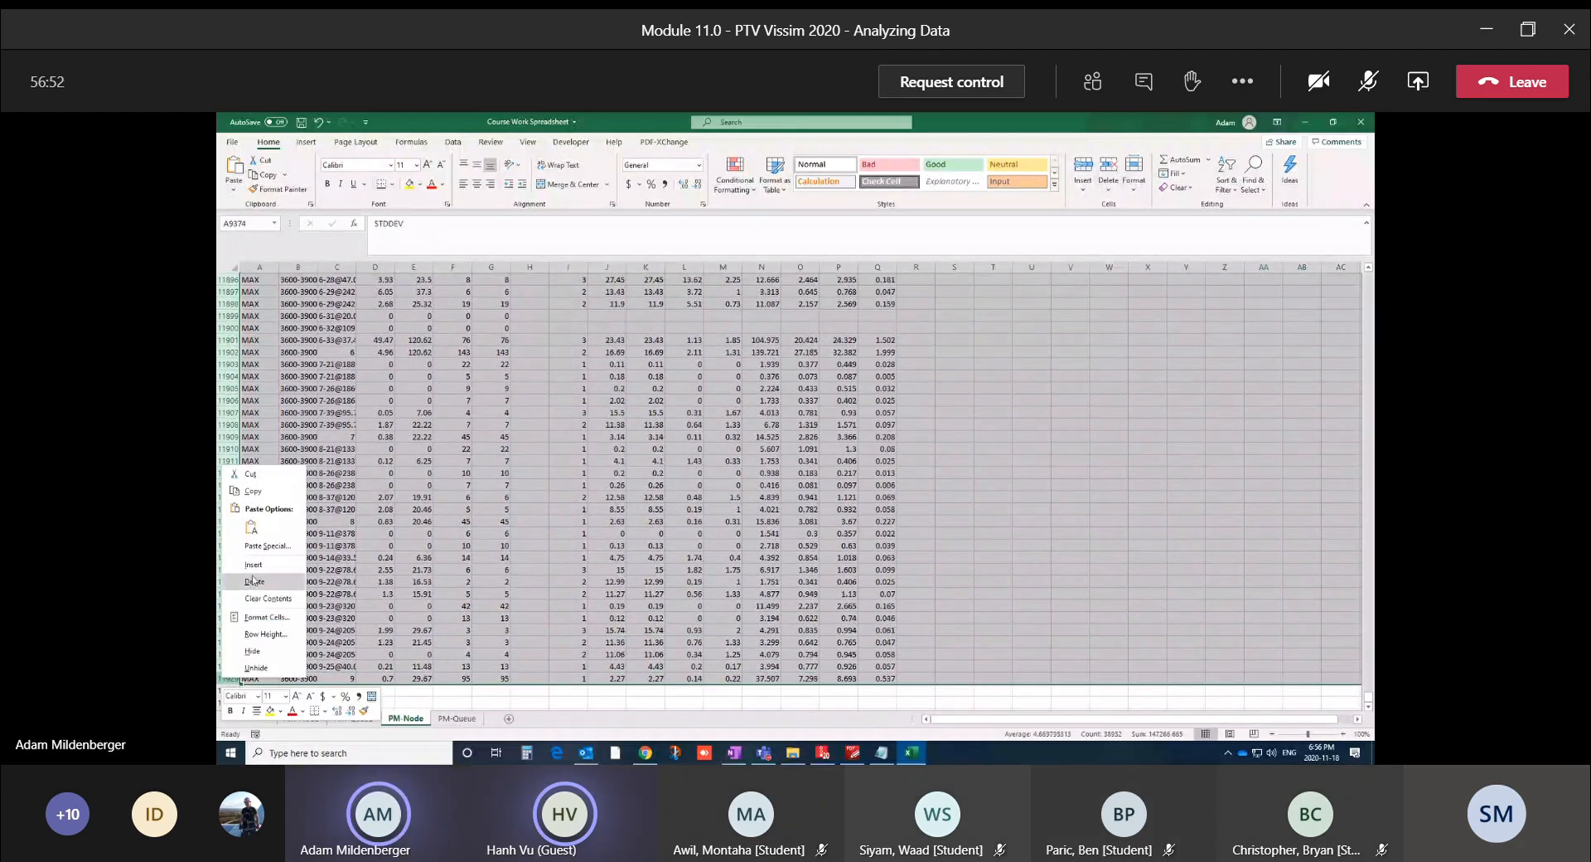
{"action": "left_click", "coordinate": [253, 581]}
{"action": "left_click", "coordinate": [447, 544]}
Hide the individual simulation run rows 2 to 8521 on the PM-Node sheet, above the first AVG row
{"action": "left_click_drag", "start_coordinate": [1361, 604], "coordinate": [1357, 274]}
{"action": "left_click_drag", "start_coordinate": [222, 291], "coordinate": [219, 435]}
{"action": "left_click_drag", "start_coordinate": [218, 243], "coordinate": [220, 659]}
{"action": "right_click", "coordinate": [219, 659]}
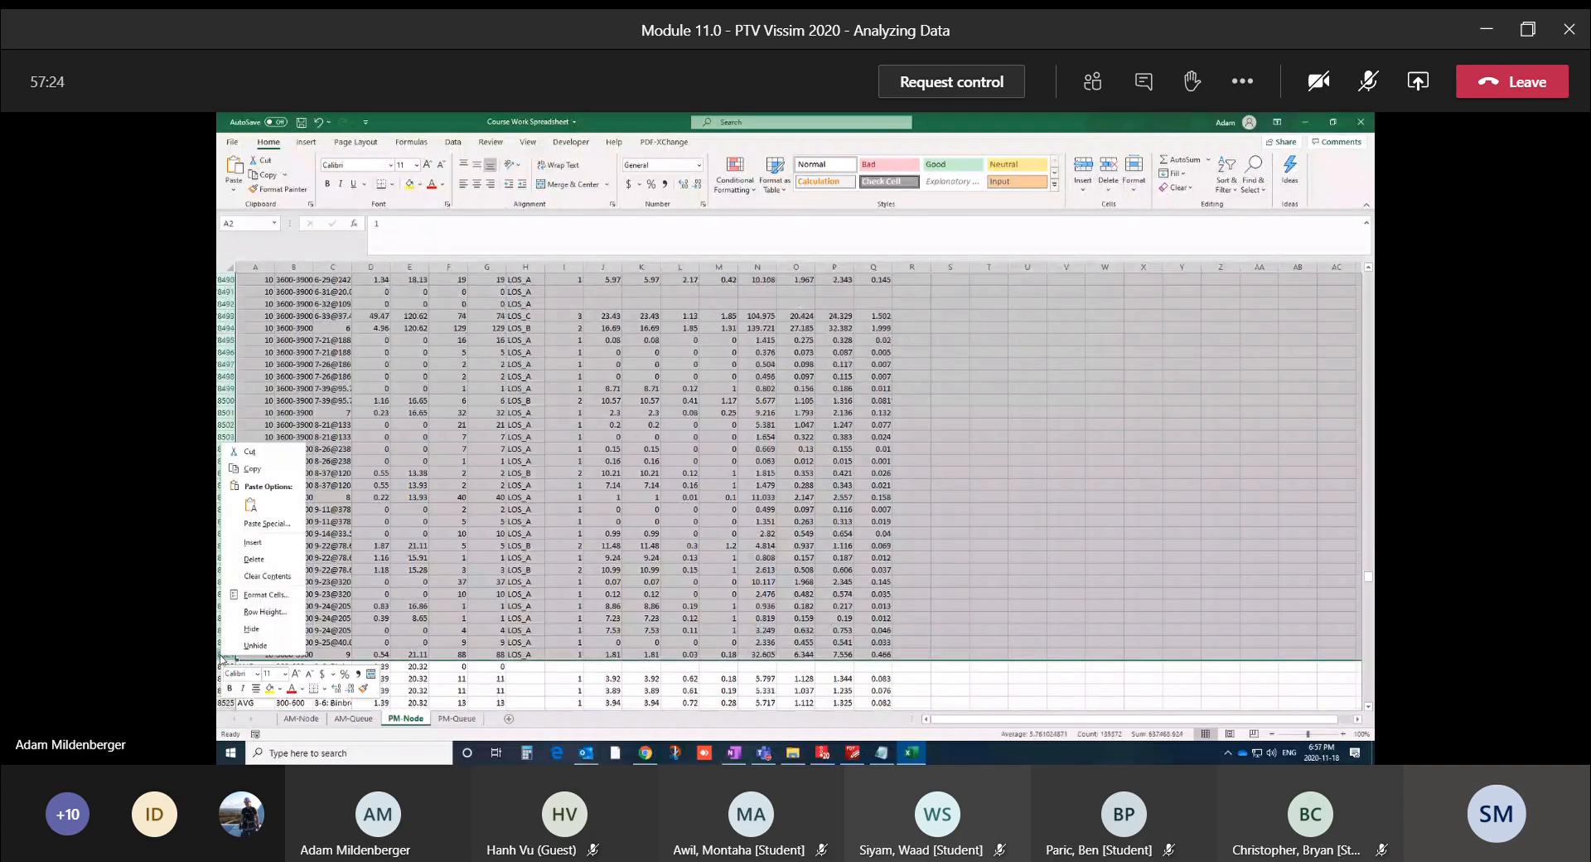
{"action": "left_click", "coordinate": [251, 629]}
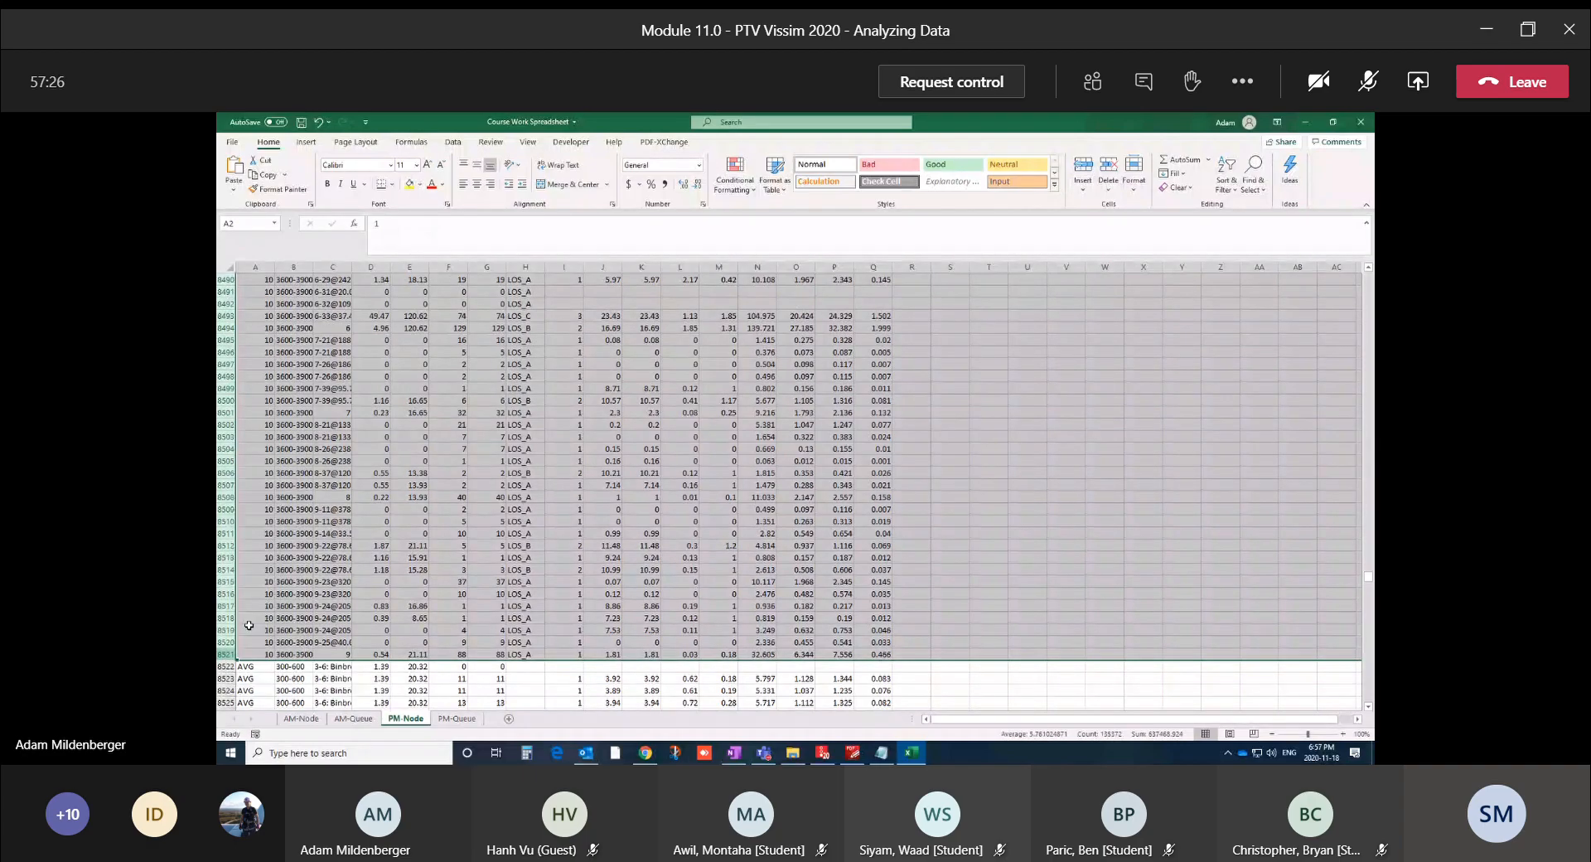
{"action": "left_click", "coordinate": [421, 485]}
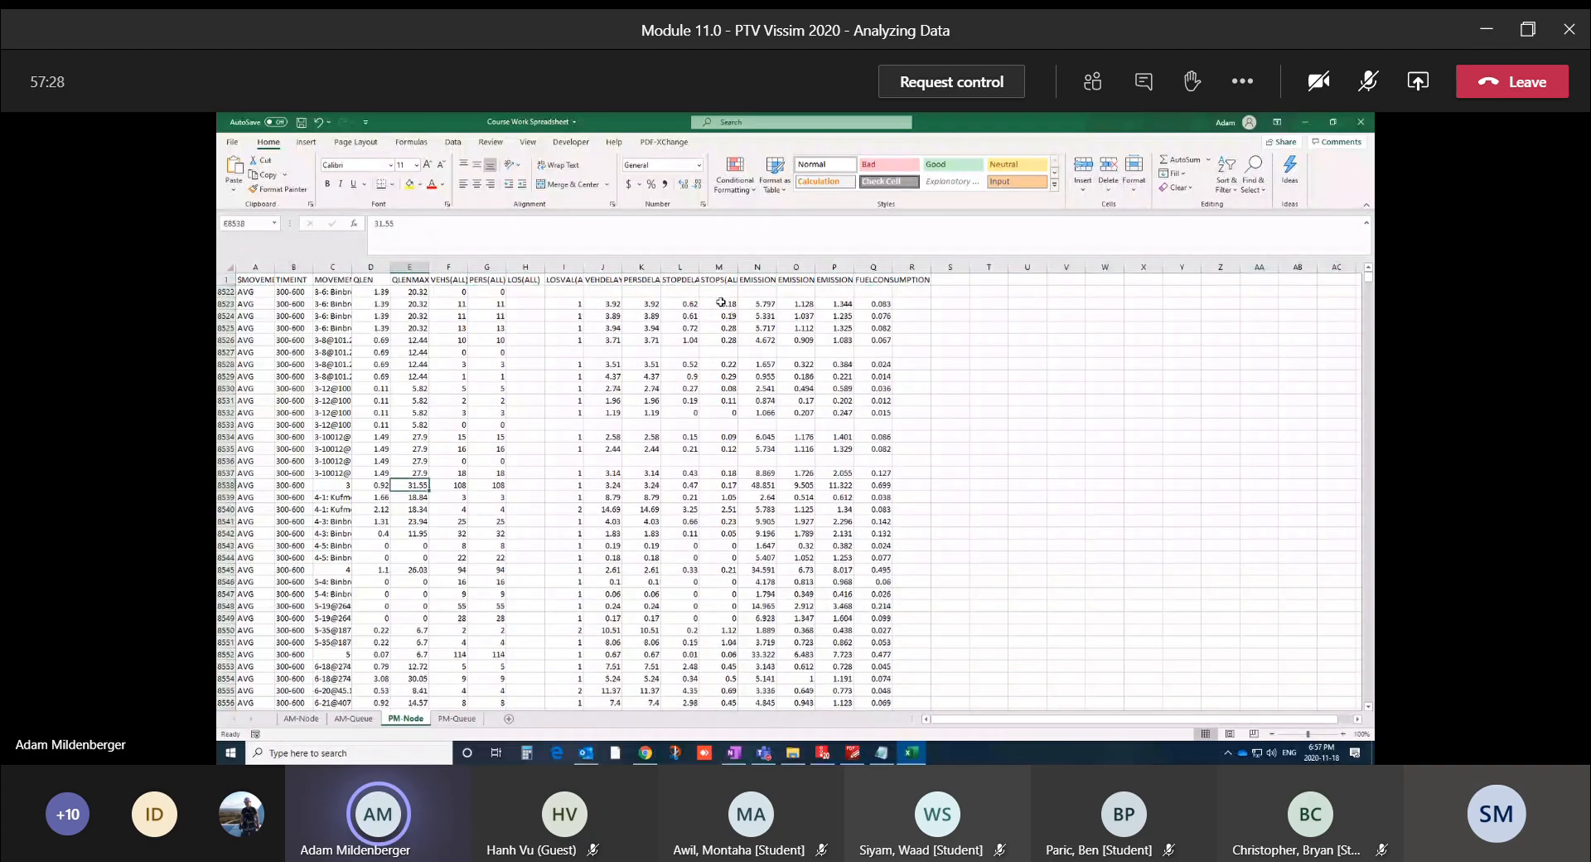
Widen the VEHDELAY(ALL) column J to fit its header and fill the whole column with yellow
{"action": "double_click", "coordinate": [699, 266]}
{"action": "left_click_drag", "start_coordinate": [727, 267], "coordinate": [696, 267]}
{"action": "left_click", "coordinate": [600, 302]}
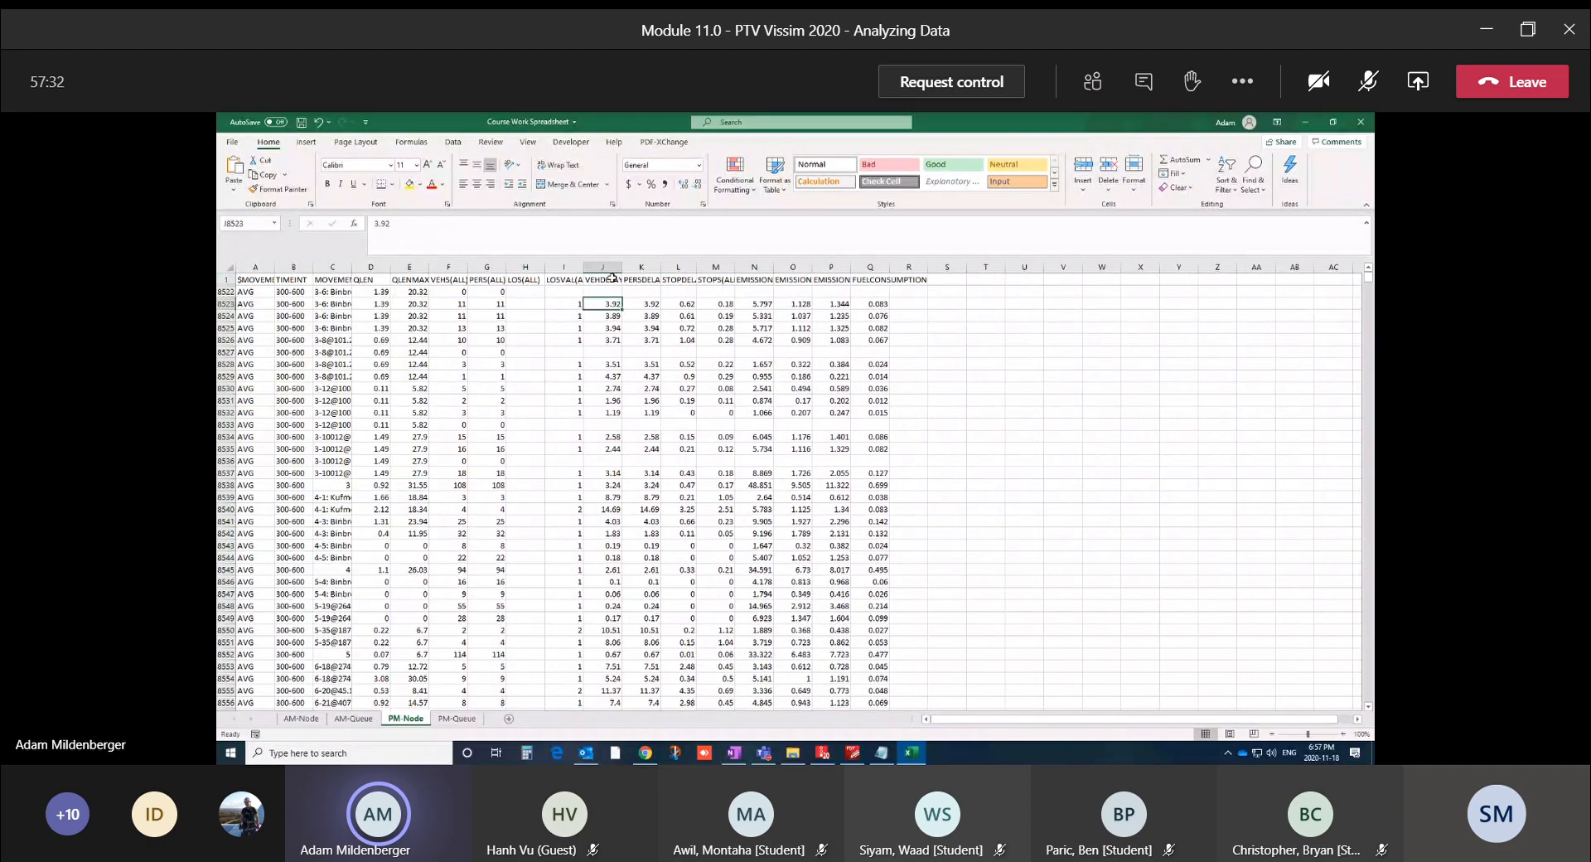
{"action": "double_click", "coordinate": [621, 267]}
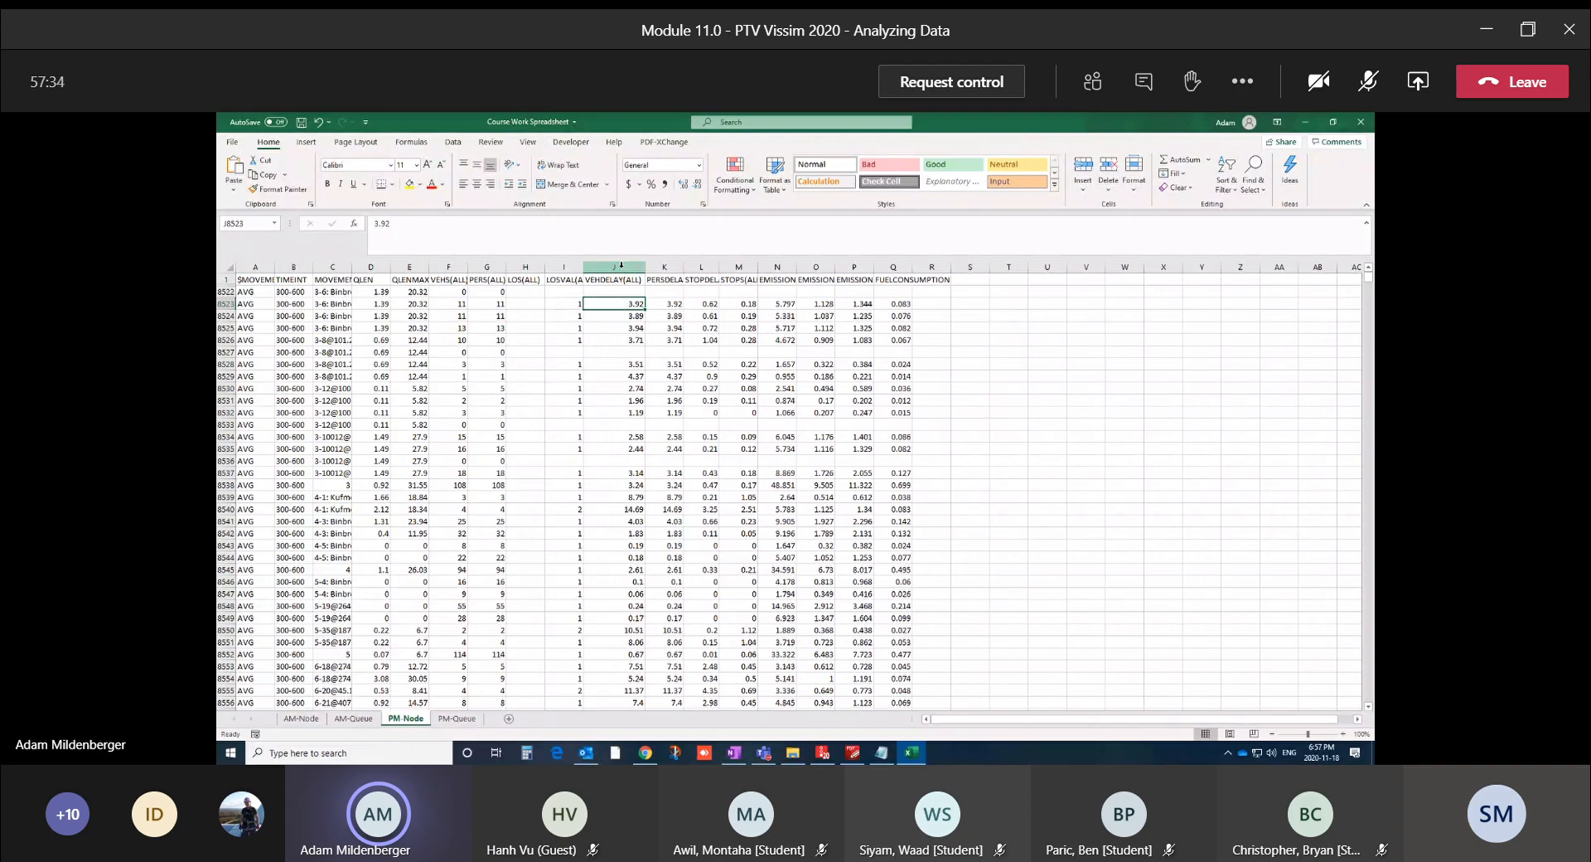
{"action": "left_click", "coordinate": [618, 266]}
{"action": "left_click", "coordinate": [410, 184]}
{"action": "left_click", "coordinate": [527, 435]}
Fit the width of the MOVEMENT column C to its full movement names
{"action": "scroll", "coordinate": [528, 474], "scroll_direction": "down", "scroll_amount": 20}
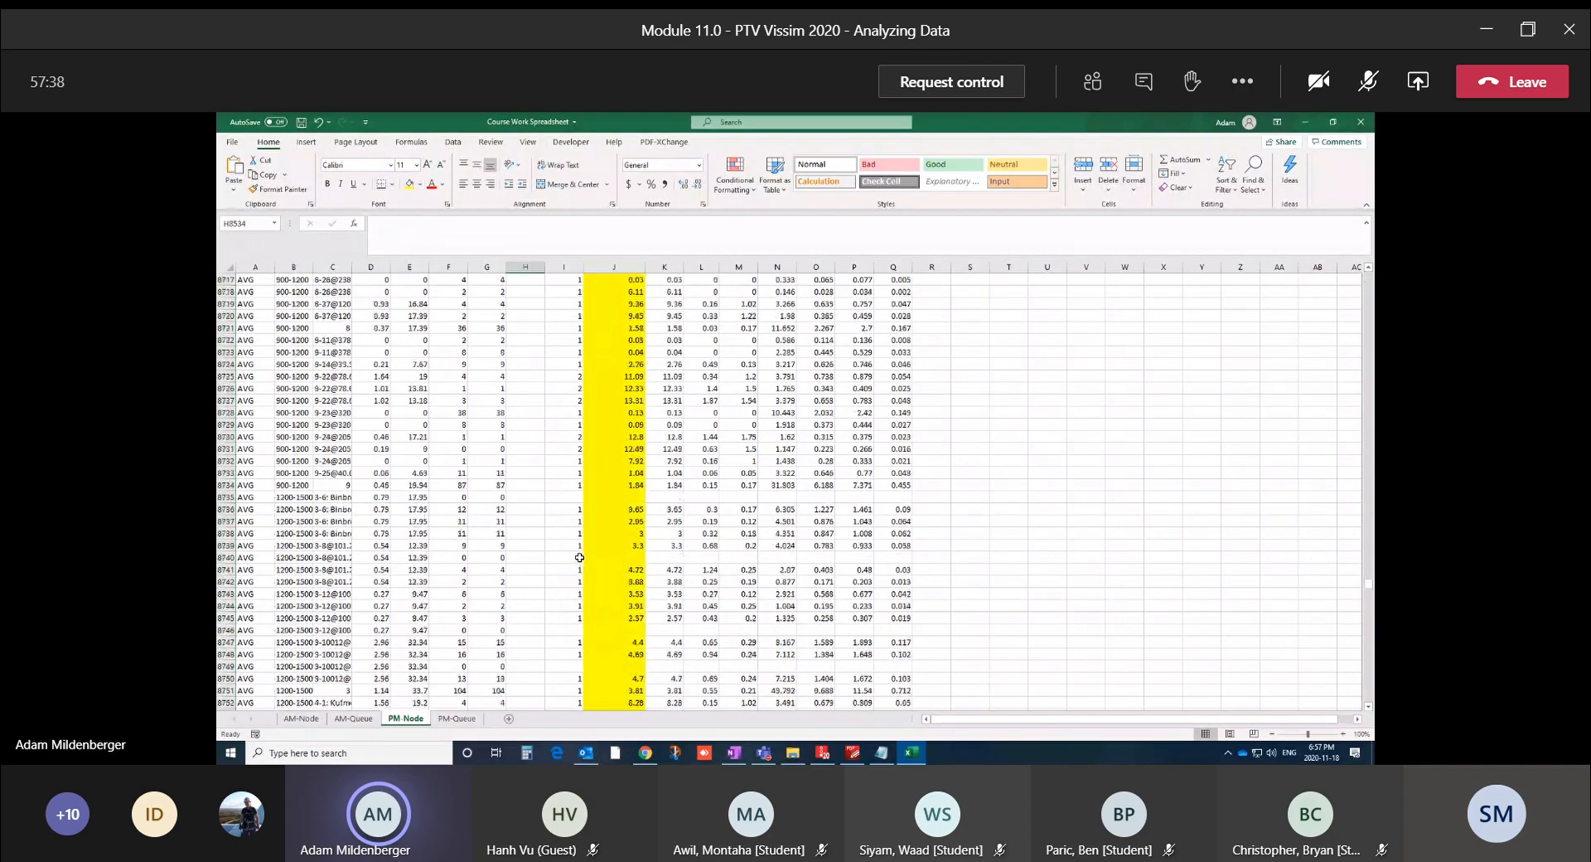
{"action": "scroll", "coordinate": [579, 557], "scroll_direction": "down", "scroll_amount": 20}
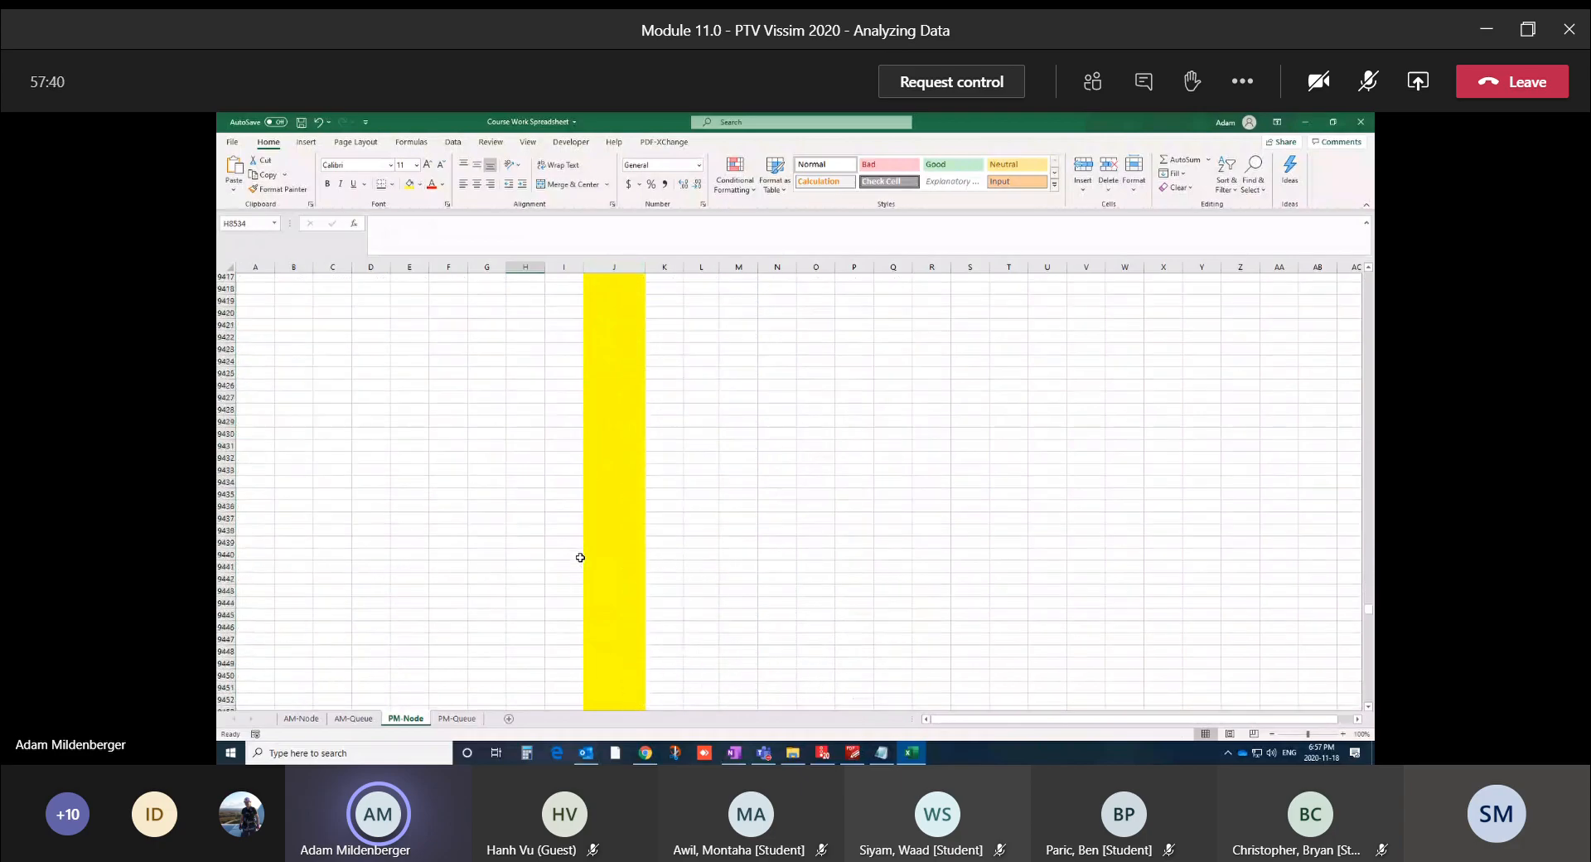
{"action": "scroll", "coordinate": [579, 556], "scroll_direction": "up", "scroll_amount": 20}
{"action": "left_click_drag", "start_coordinate": [1367, 602], "coordinate": [1367, 277]}
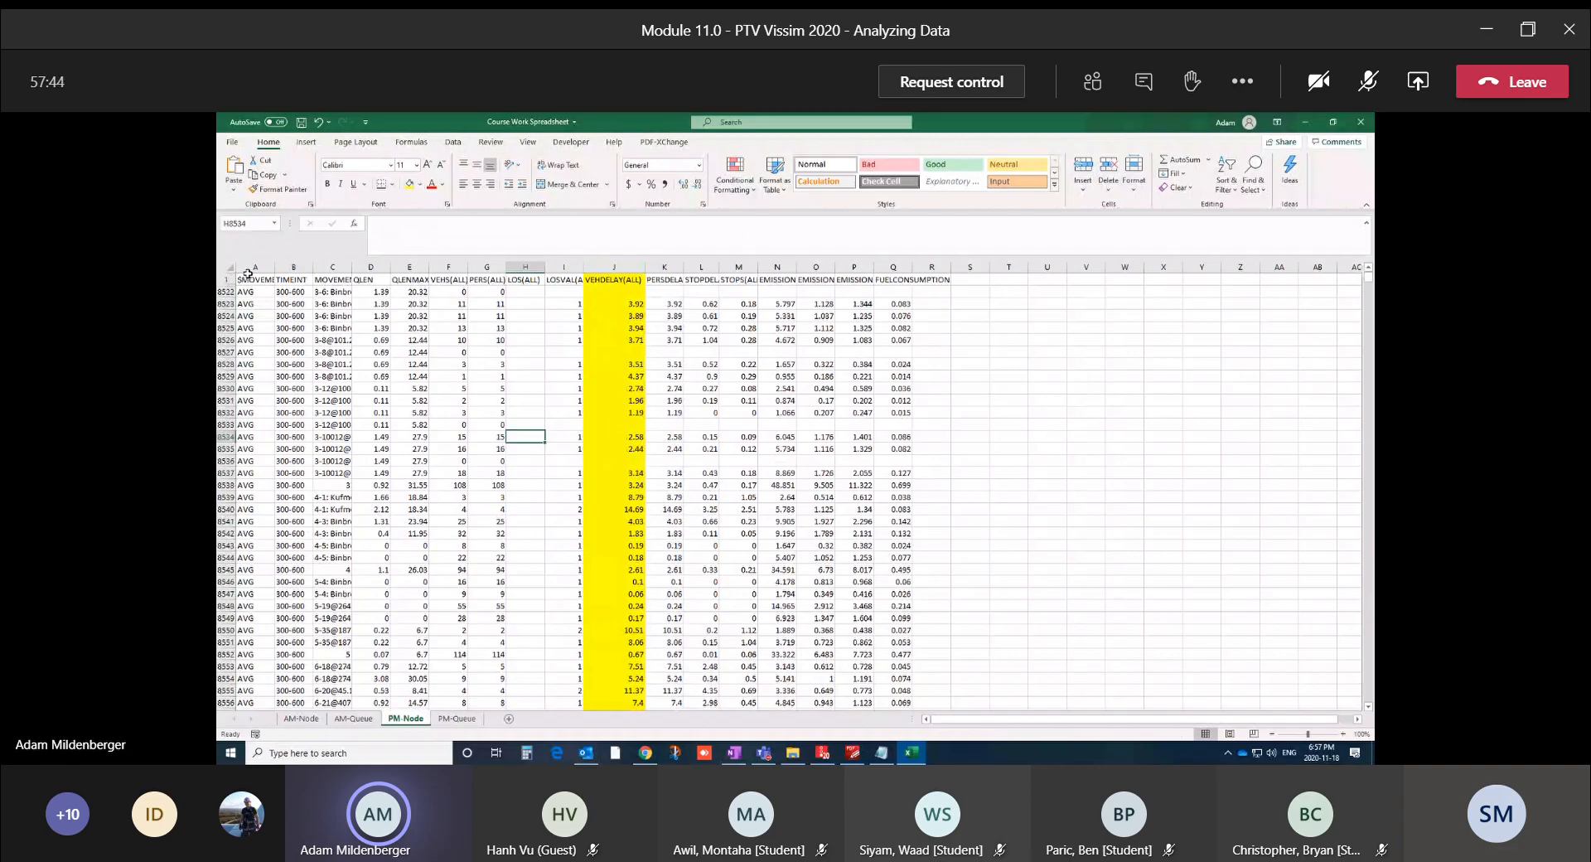
{"action": "double_click", "coordinate": [352, 266]}
Copy the movement names of the 300-600 interval, C8522:C8592, into a summary list starting at C9375
{"action": "left_click_drag", "start_coordinate": [331, 291], "coordinate": [362, 616]}
{"action": "right_click", "coordinate": [362, 616]}
{"action": "left_click", "coordinate": [388, 178]}
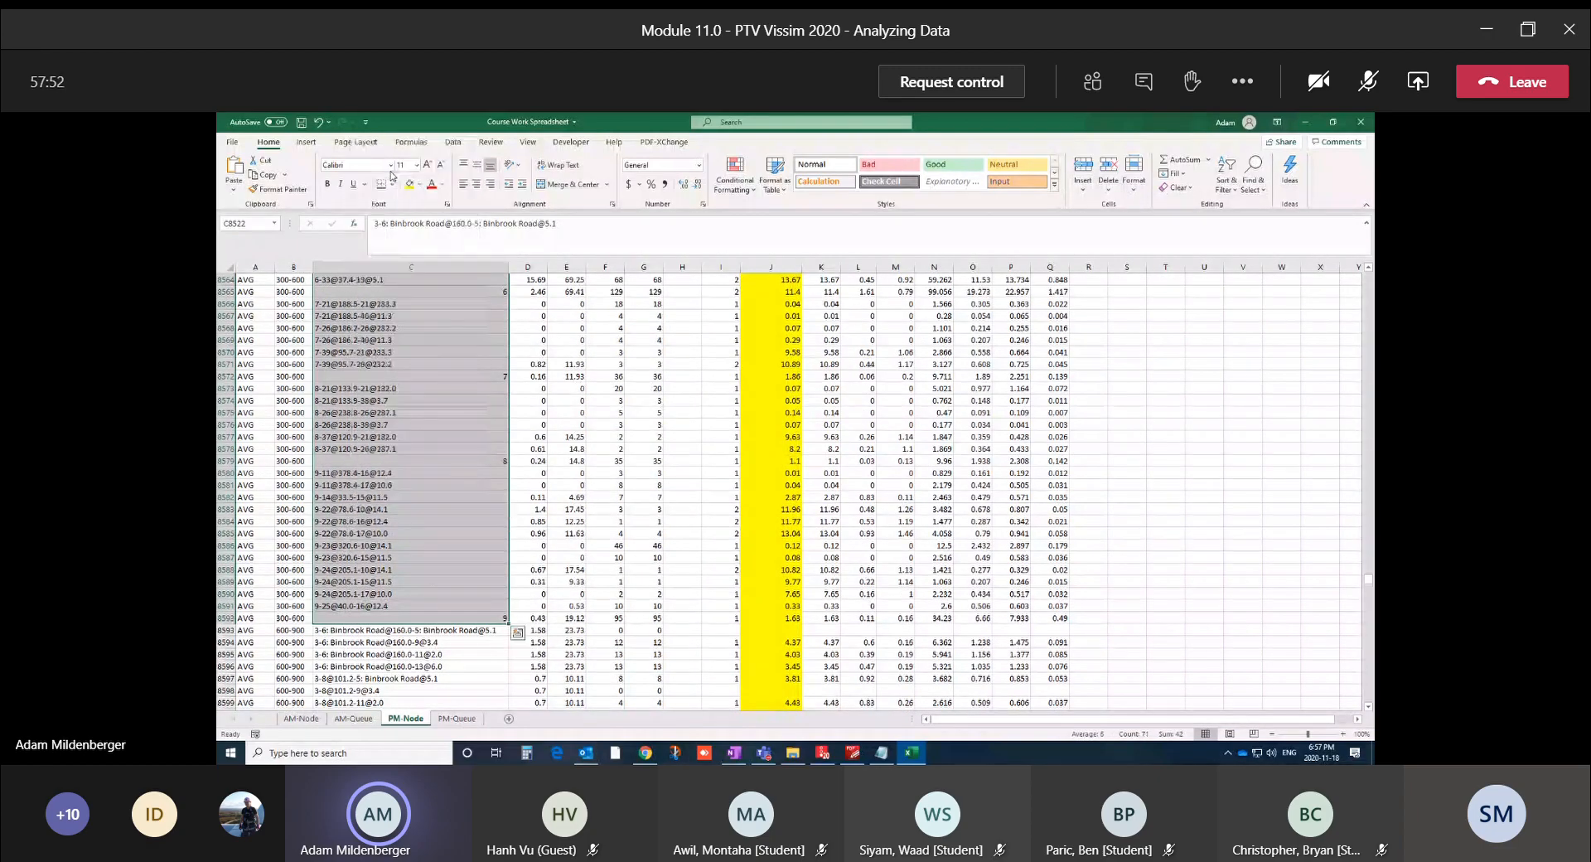
{"action": "scroll", "coordinate": [430, 437], "scroll_direction": "up", "scroll_amount": 14}
{"action": "scroll", "coordinate": [430, 437], "scroll_direction": "down", "scroll_amount": 20}
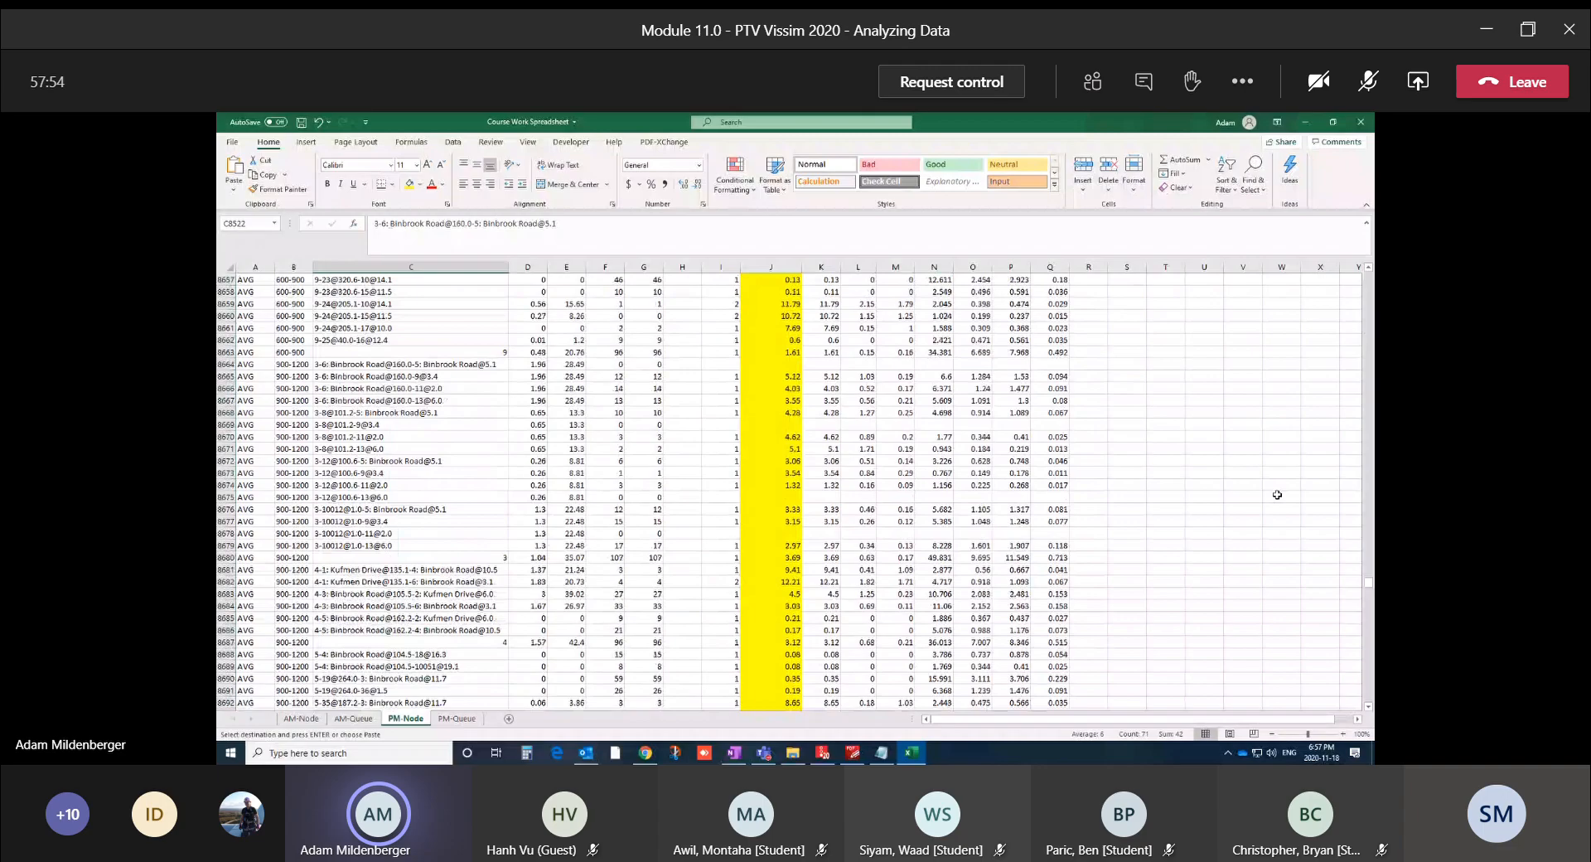
{"action": "left_click_drag", "start_coordinate": [1366, 585], "coordinate": [1368, 607]}
{"action": "left_click", "coordinate": [382, 482]}
{"action": "key", "text": "ctrl+v"}
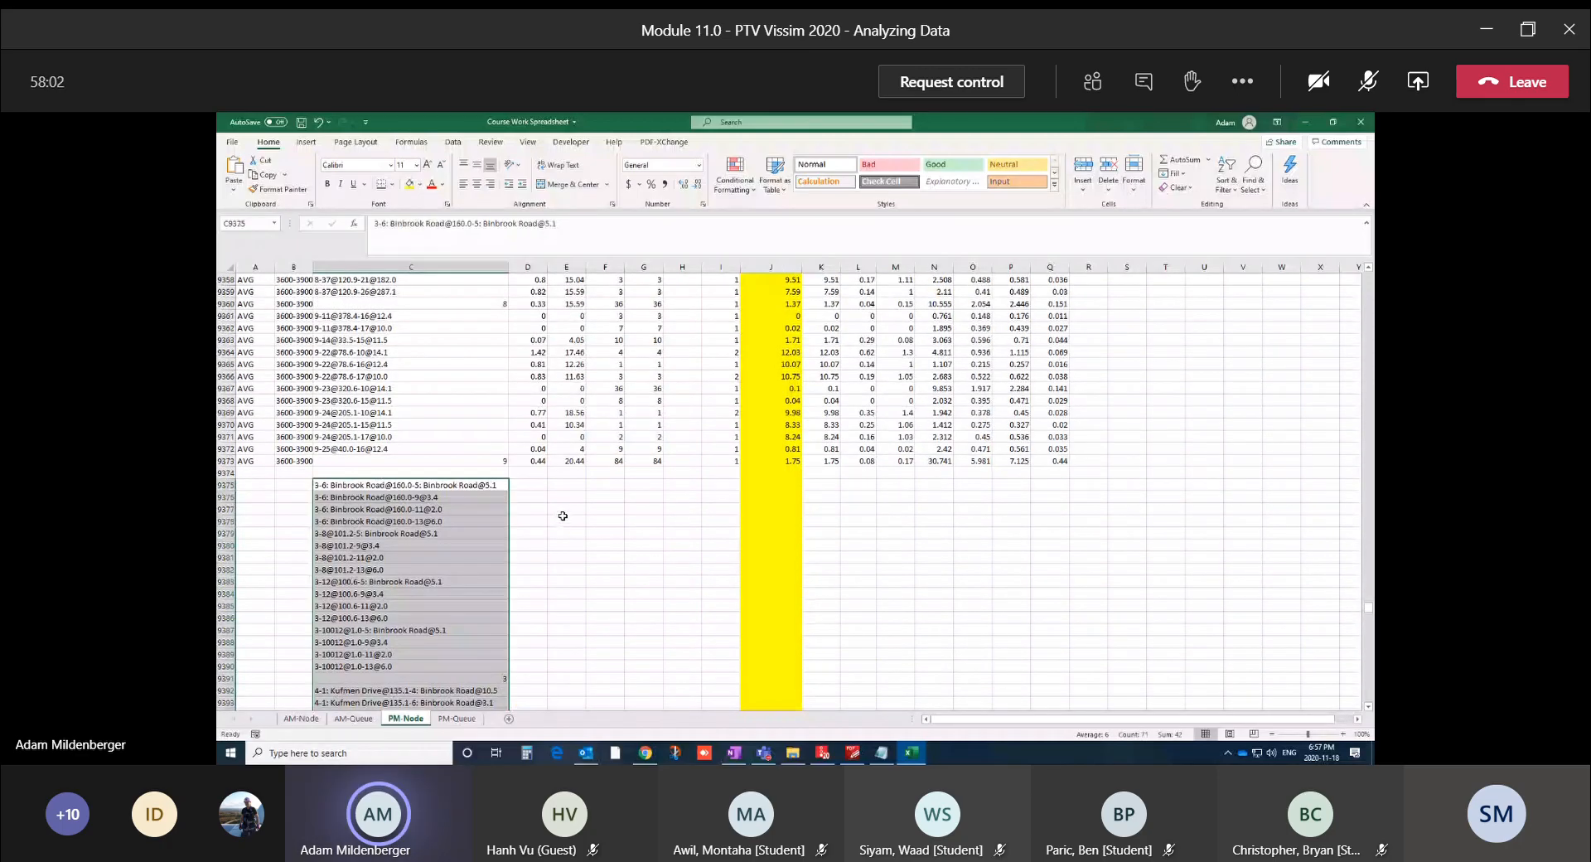
Start an AVERAGE formula in J9375 with J8522, the first movement's vehicle delay in the 300-600 interval, as its first argument
{"action": "left_click", "coordinate": [767, 485]}
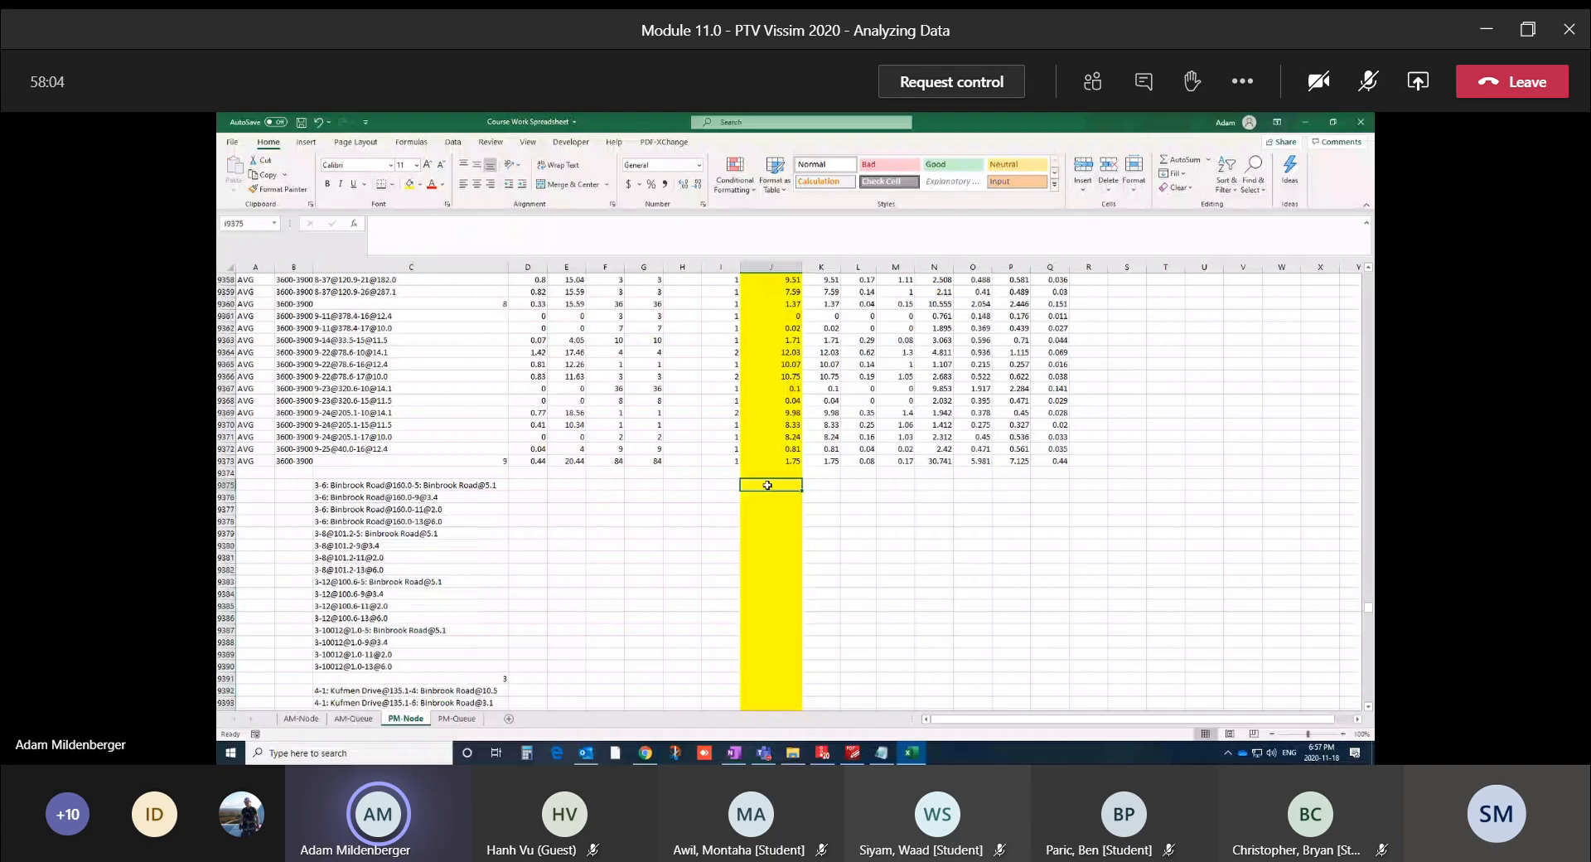
{"action": "type", "text": "=A"}
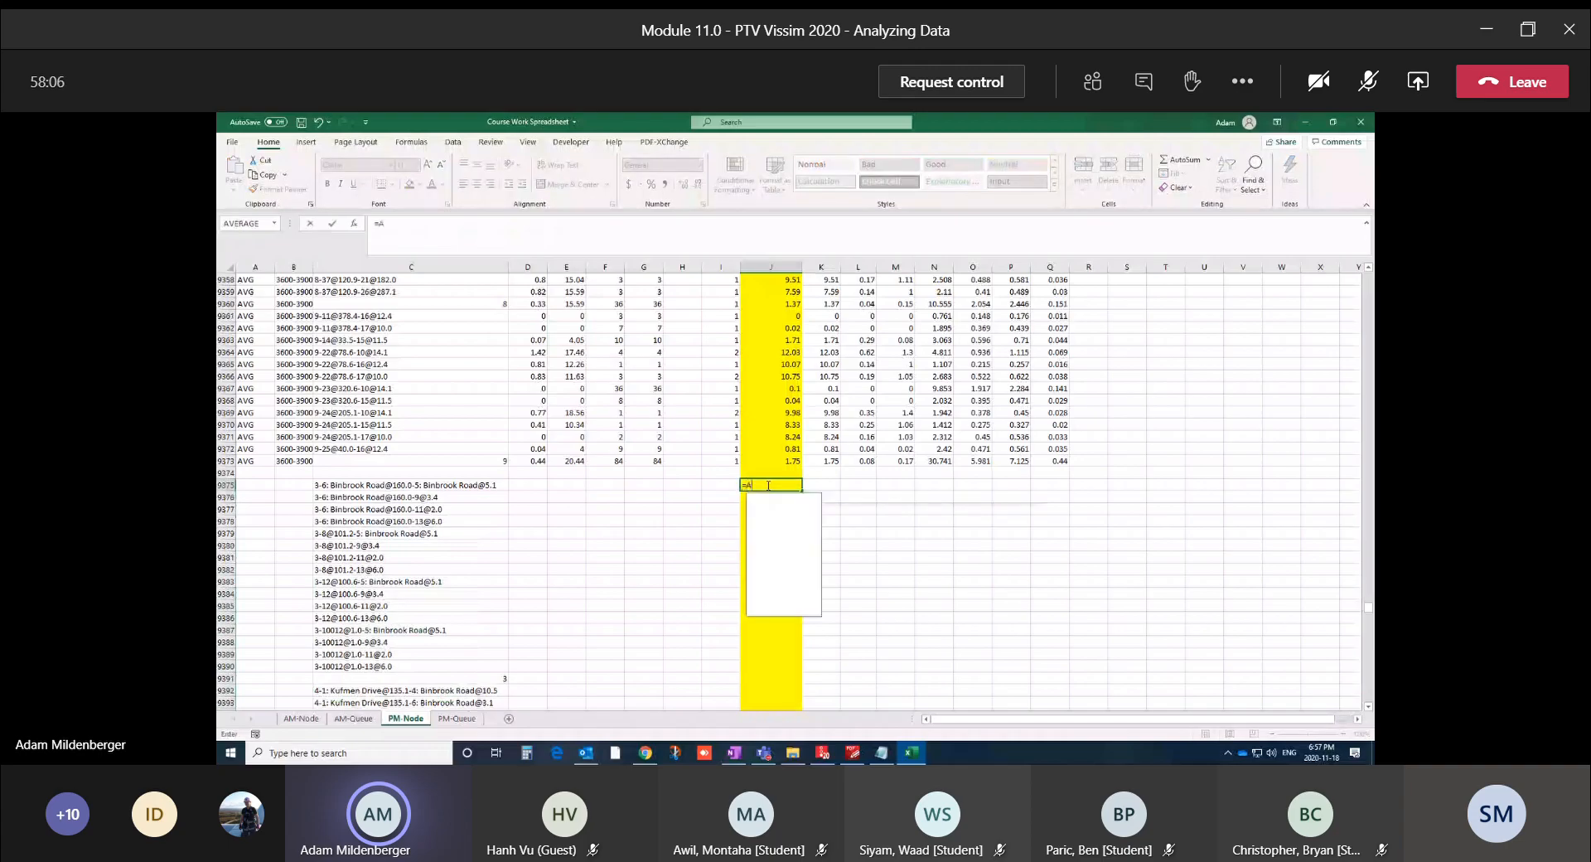
{"action": "type", "text": "VERA"}
{"action": "key", "text": "Tab"}
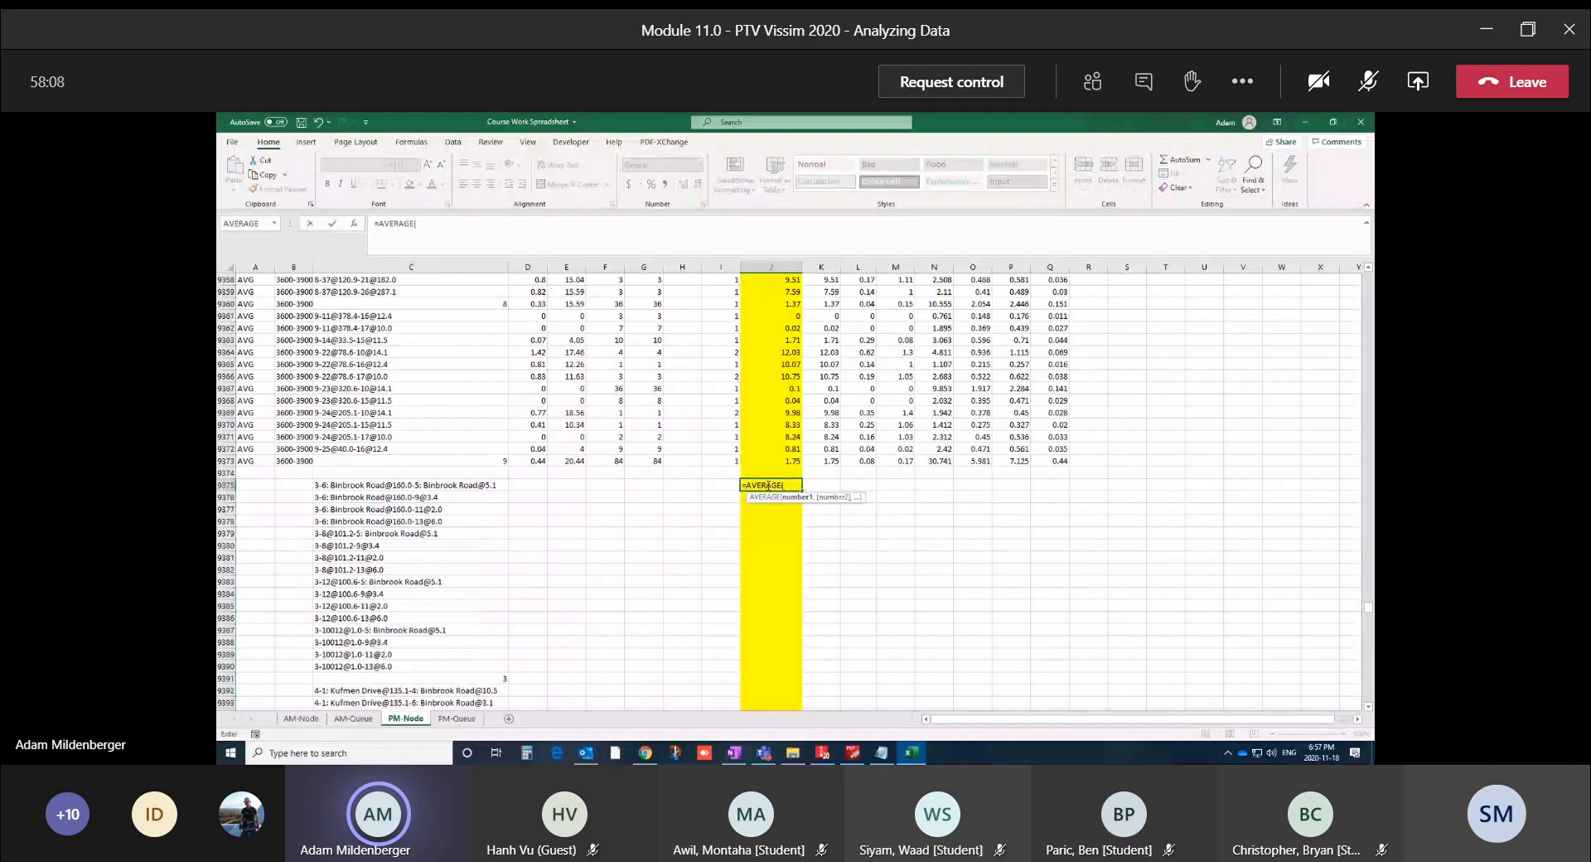
{"action": "scroll", "coordinate": [749, 452], "scroll_direction": "up", "scroll_amount": 20}
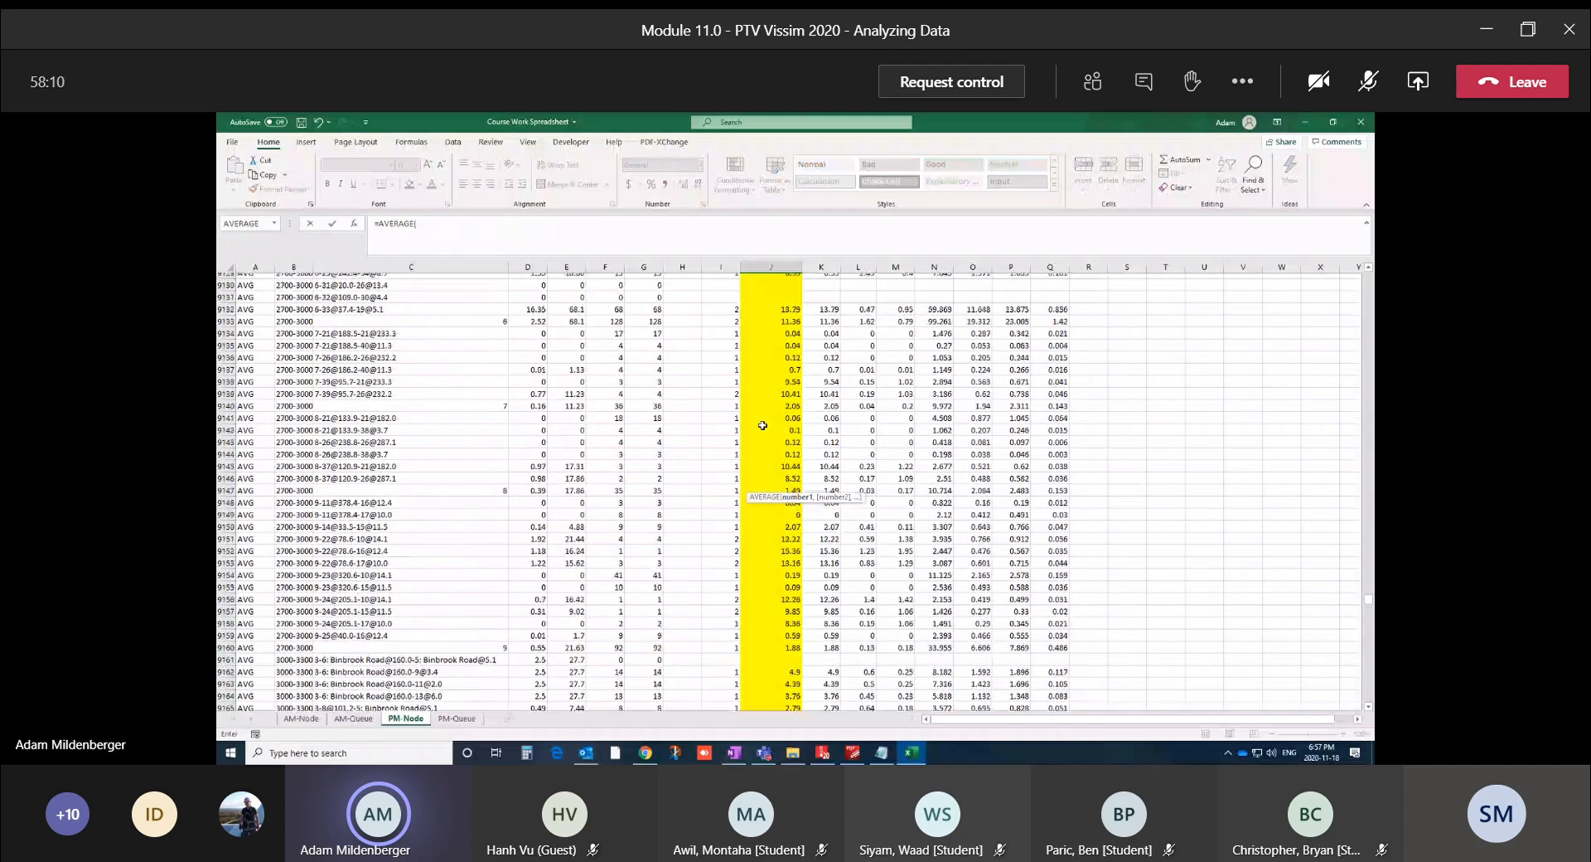
{"action": "left_click_drag", "start_coordinate": [1368, 589], "coordinate": [1243, 300]}
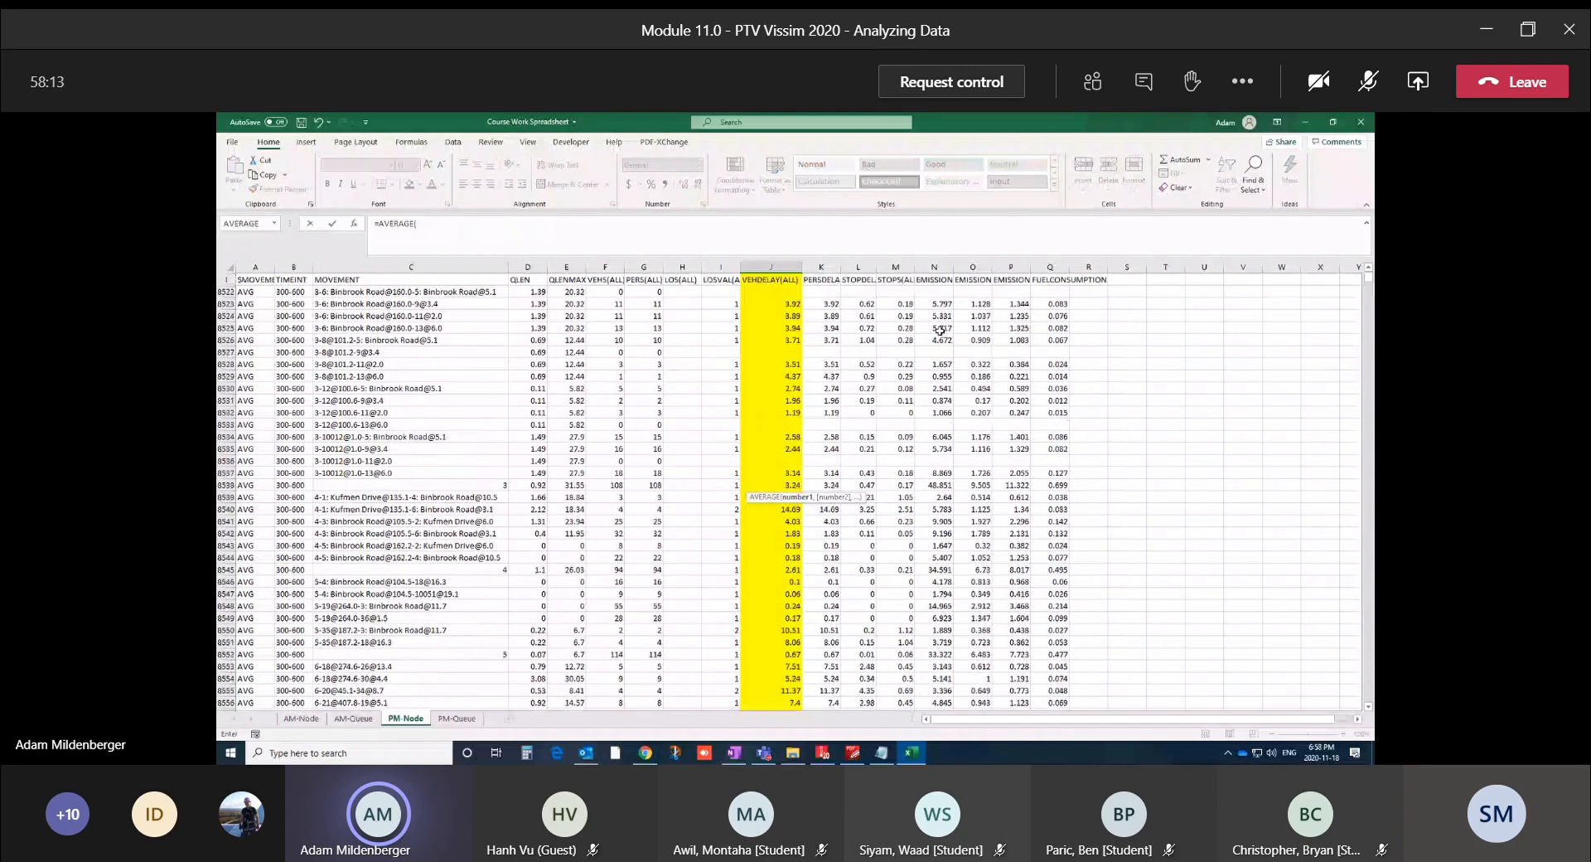
{"action": "left_click", "coordinate": [762, 291]}
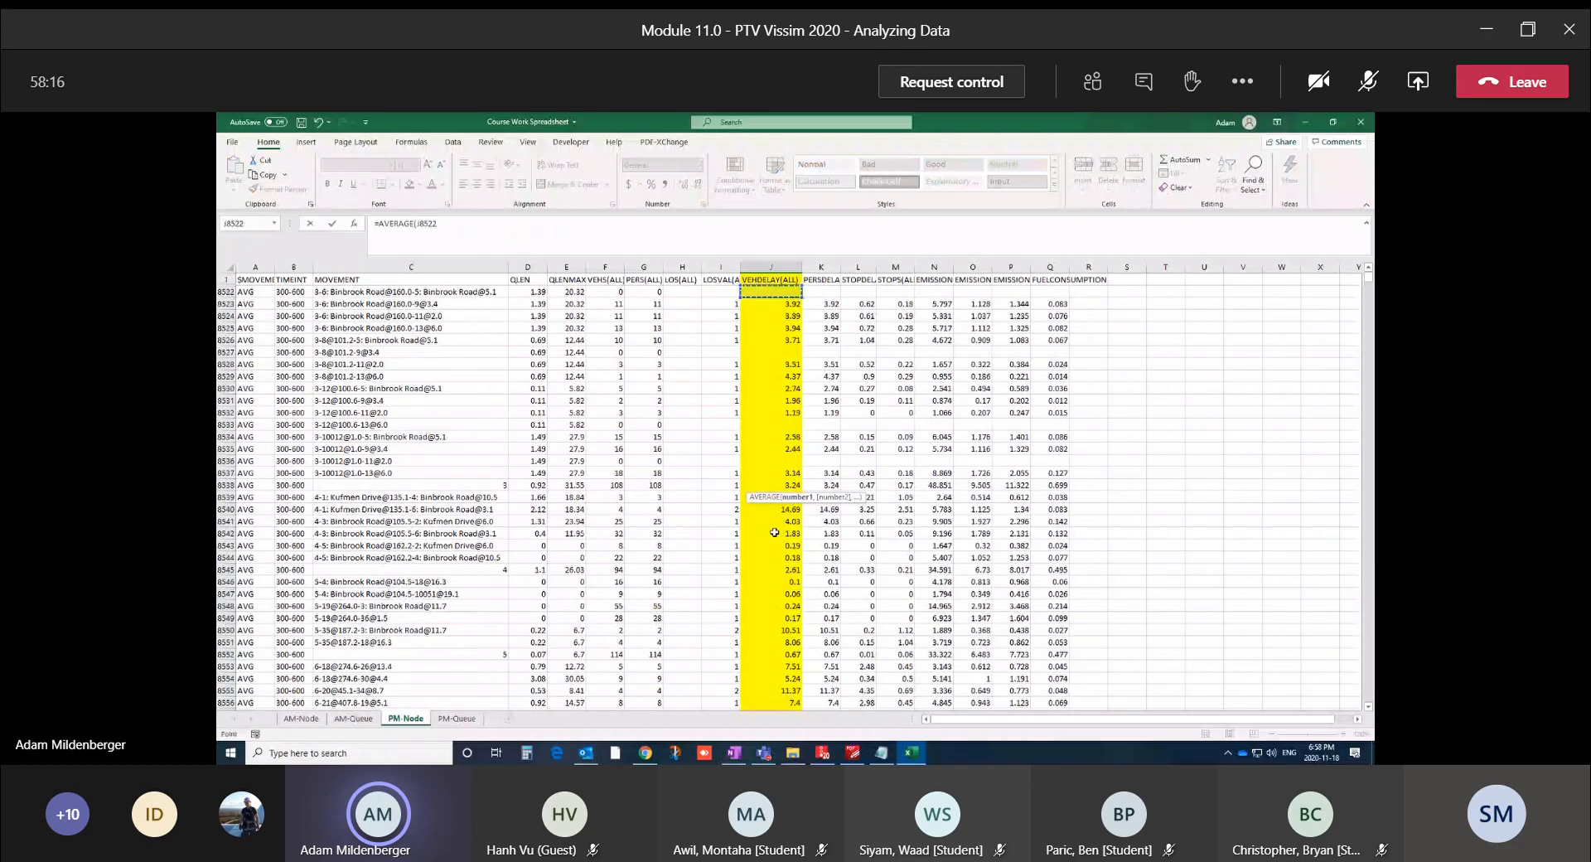
Add the same movement's delay cells for the 600-900 and 900-1200 intervals, J8593 and J8664, to the AVERAGE formula
{"action": "scroll", "coordinate": [774, 532], "scroll_direction": "down", "scroll_amount": 1}
{"action": "scroll", "coordinate": [774, 531], "scroll_direction": "down", "scroll_amount": 20}
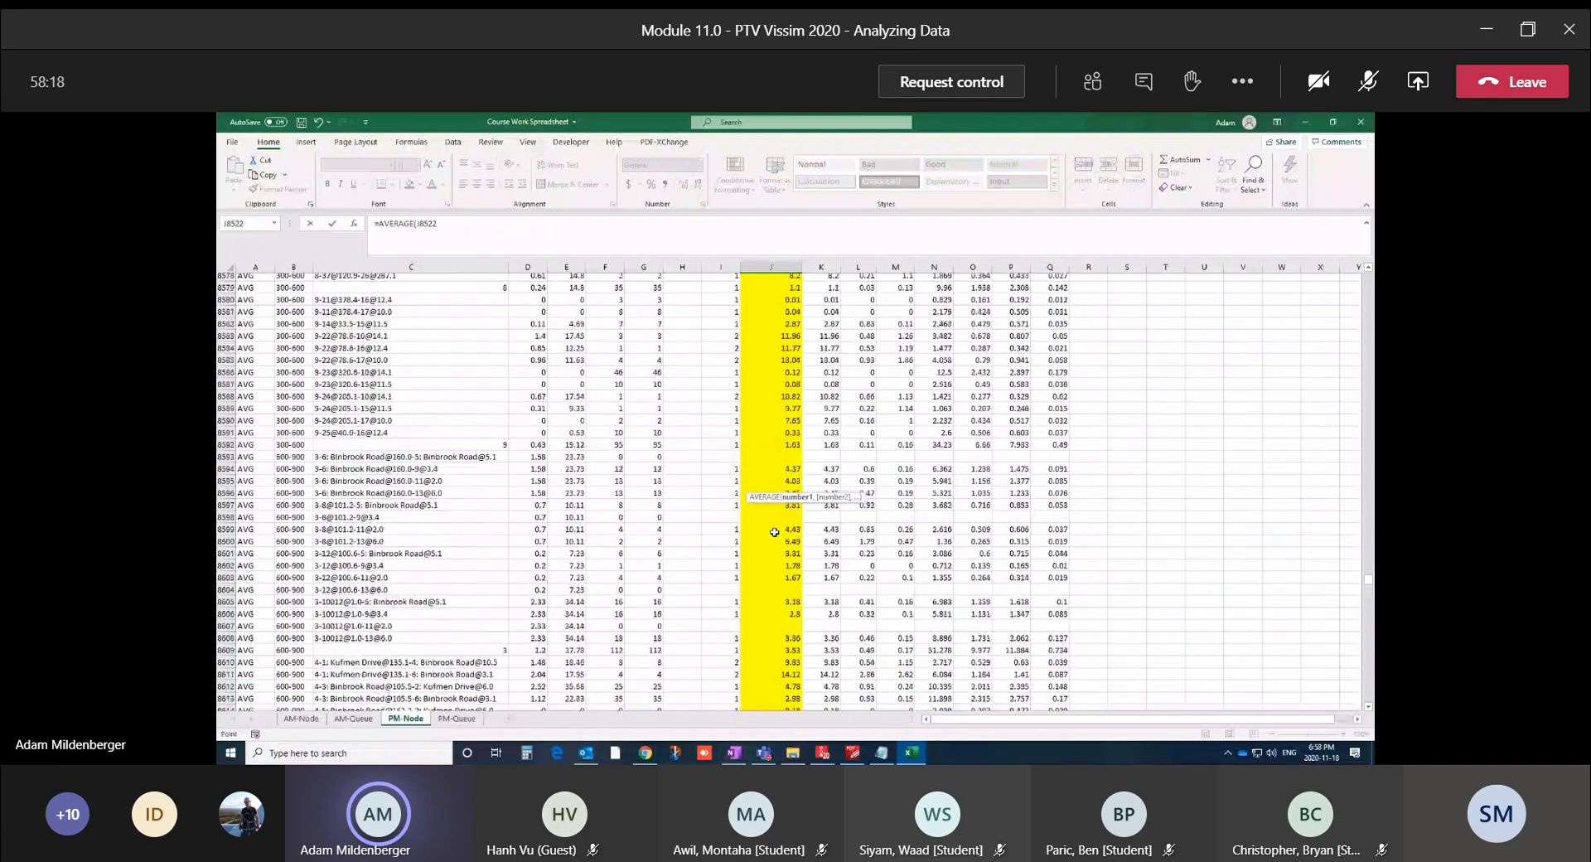
{"action": "left_click", "coordinate": [757, 411], "text": "ctrl"}
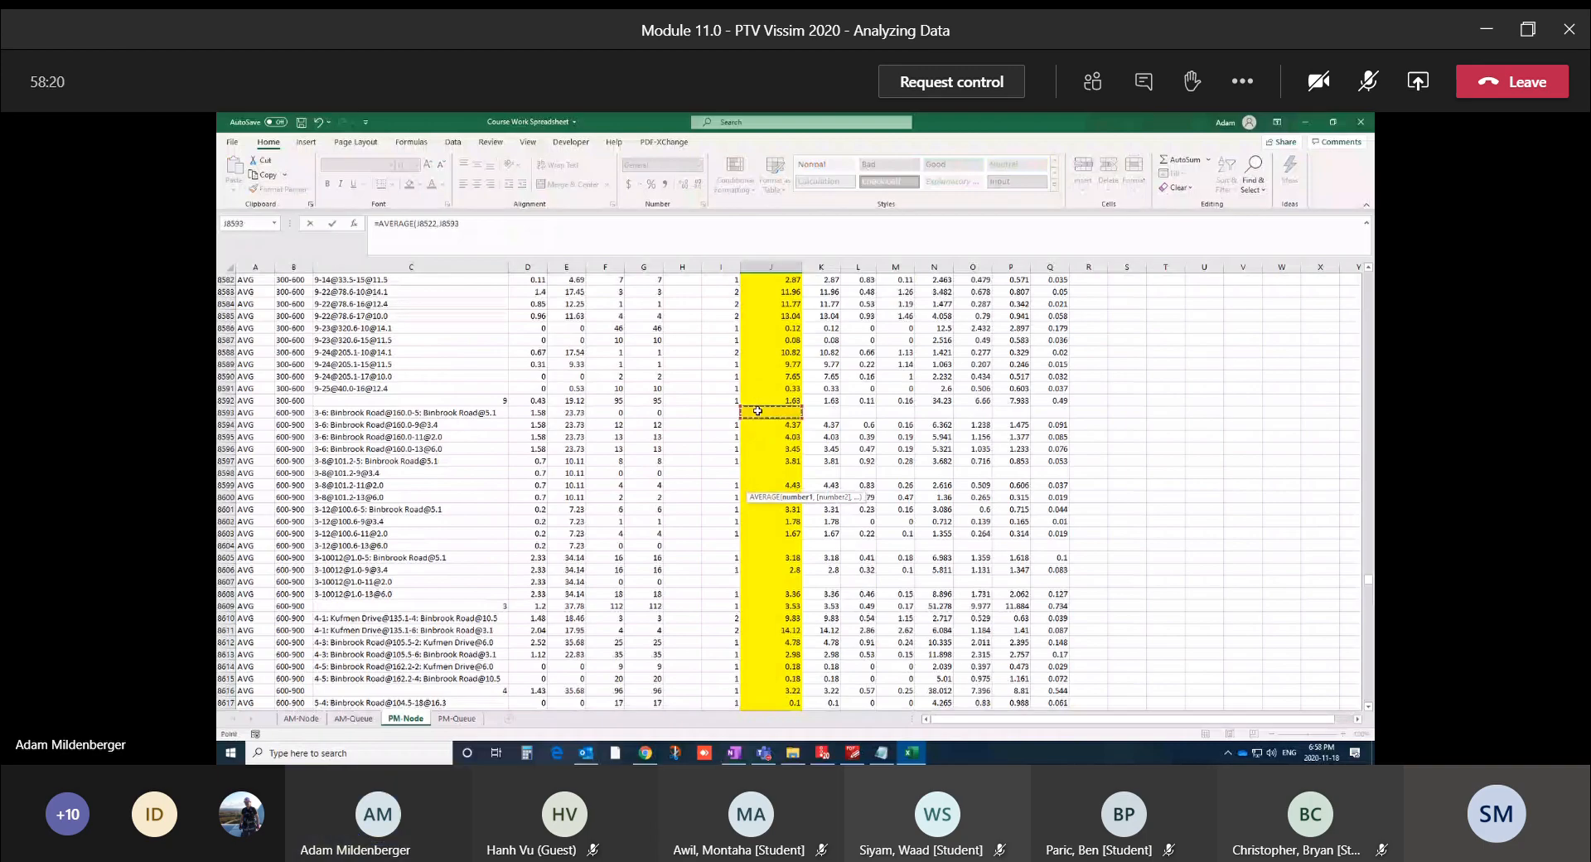
{"action": "scroll", "coordinate": [757, 412], "scroll_direction": "down", "scroll_amount": 20}
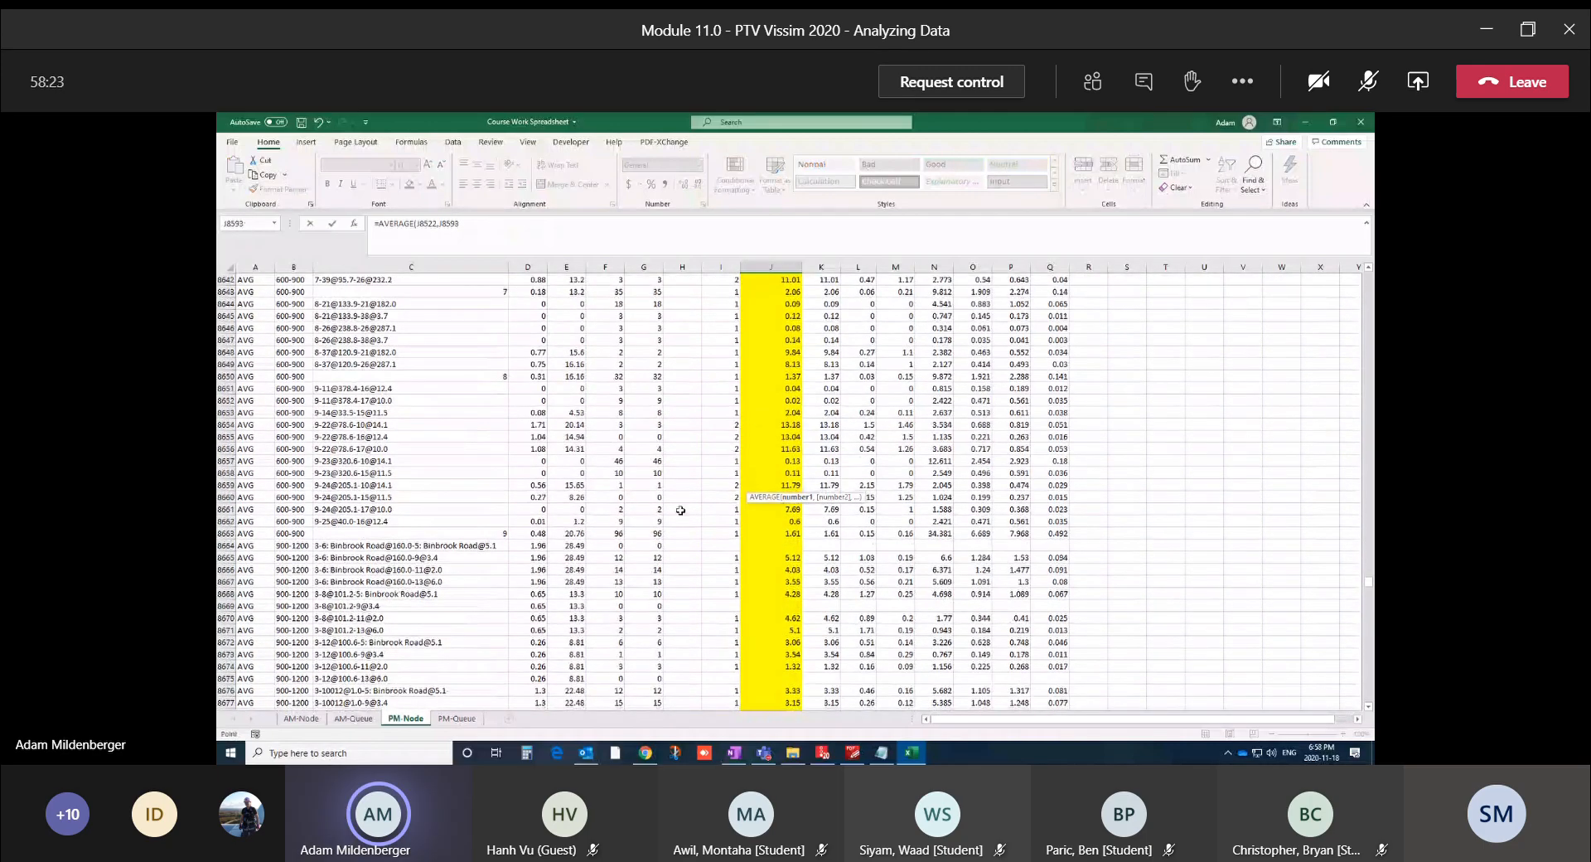
{"action": "left_click", "coordinate": [766, 546], "text": "ctrl"}
Add the first movement's delay cells for the 1200-1500 and 1500-1800 intervals, J8735 and J8806, to the AVERAGE formula
{"action": "scroll", "coordinate": [766, 545], "scroll_direction": "down", "scroll_amount": 20}
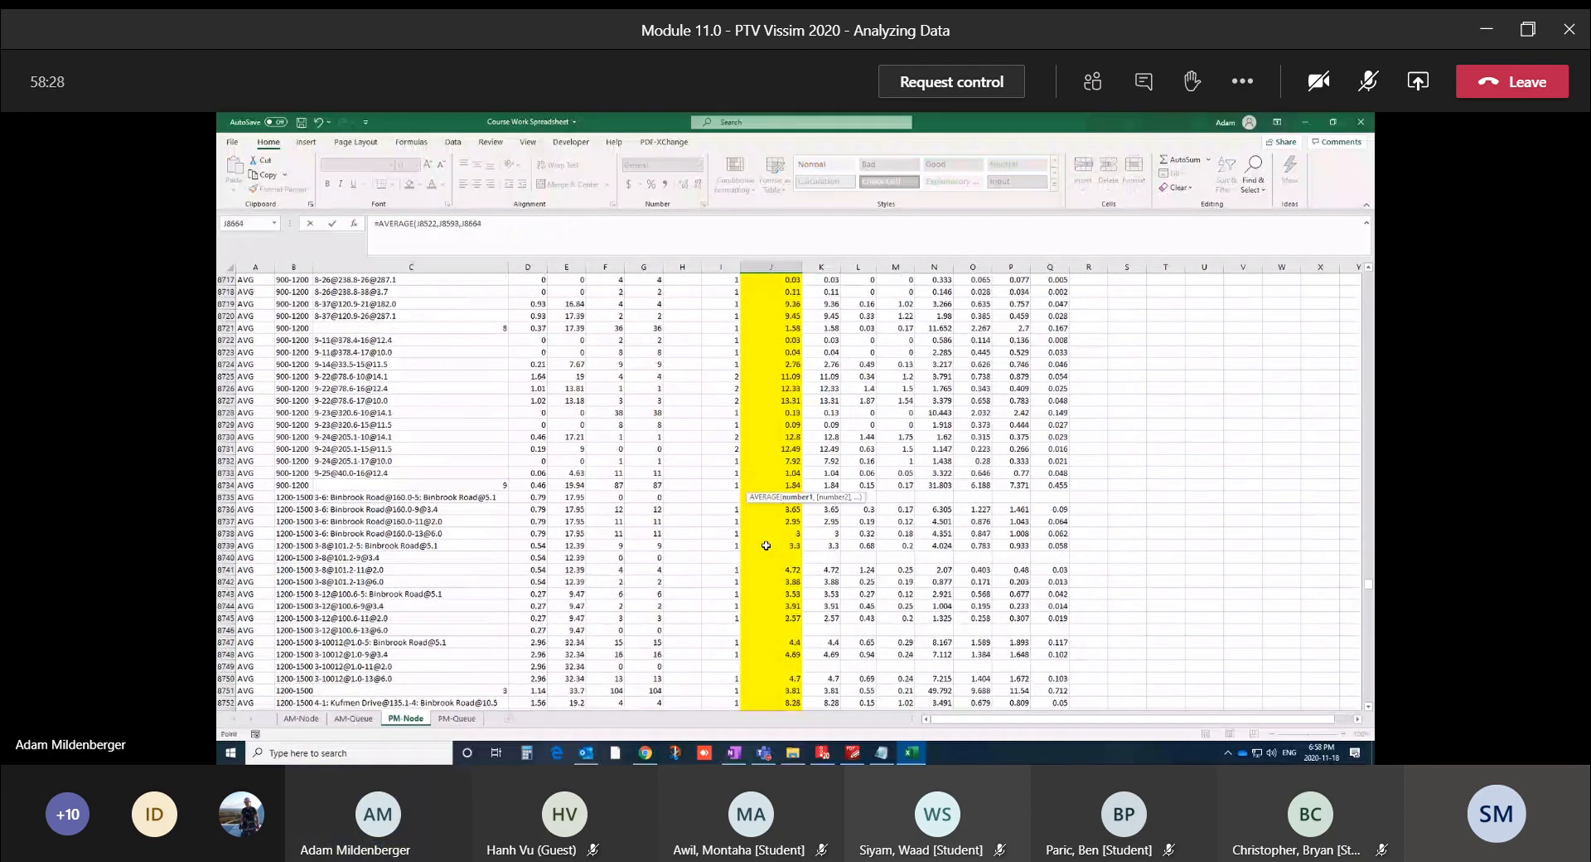
{"action": "scroll", "coordinate": [766, 514], "scroll_direction": "down", "scroll_amount": 5}
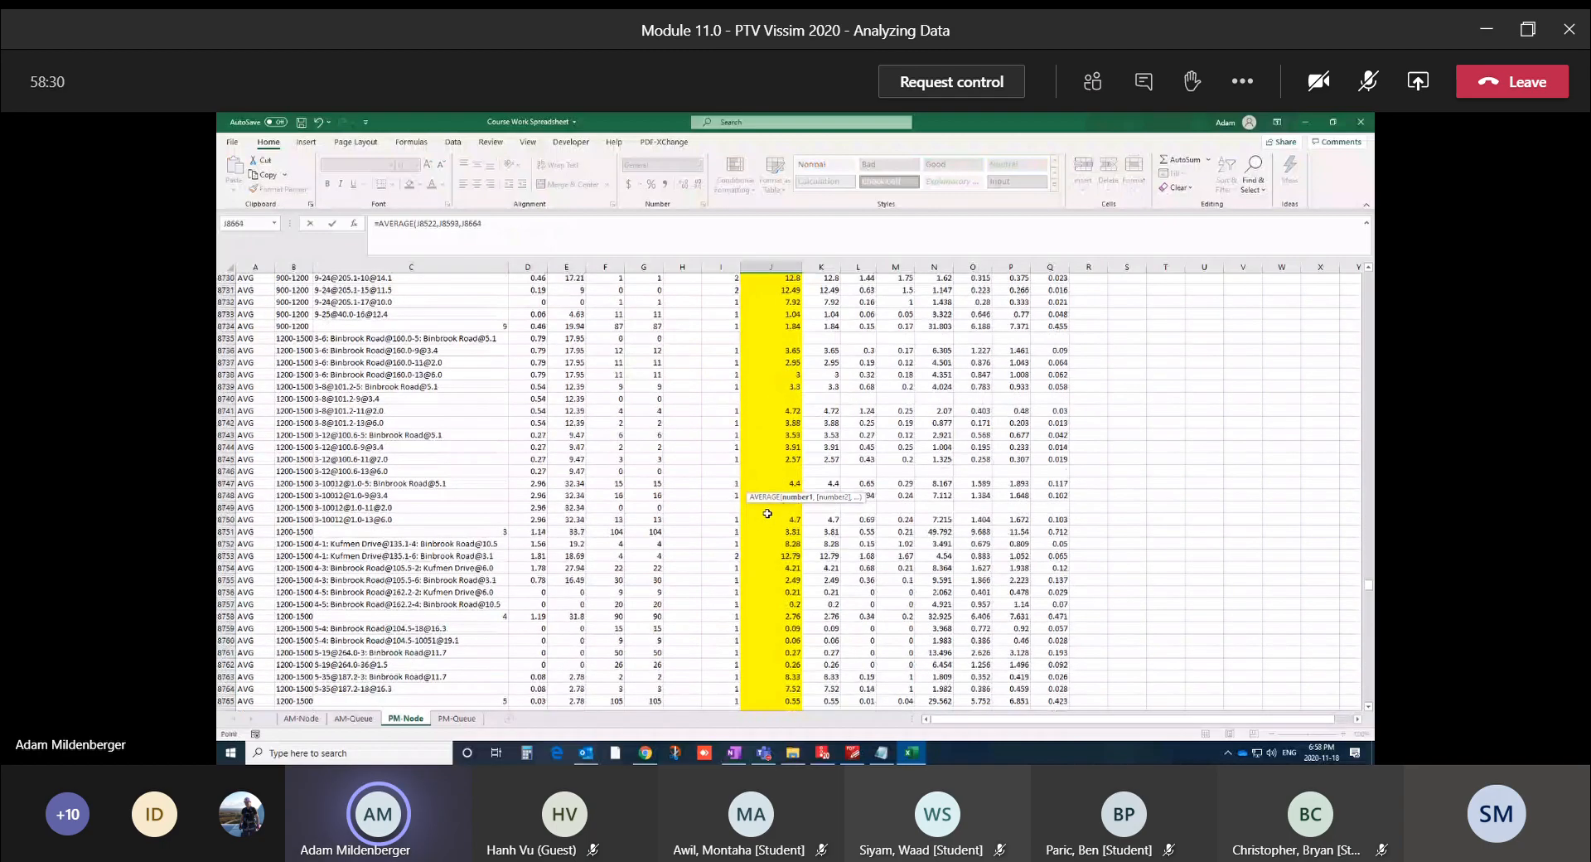
{"action": "type", "text": ","}
{"action": "left_click", "coordinate": [768, 319]}
{"action": "scroll", "coordinate": [768, 401], "scroll_direction": "down", "scroll_amount": 5}
{"action": "scroll", "coordinate": [768, 401], "scroll_direction": "down", "scroll_amount": 15}
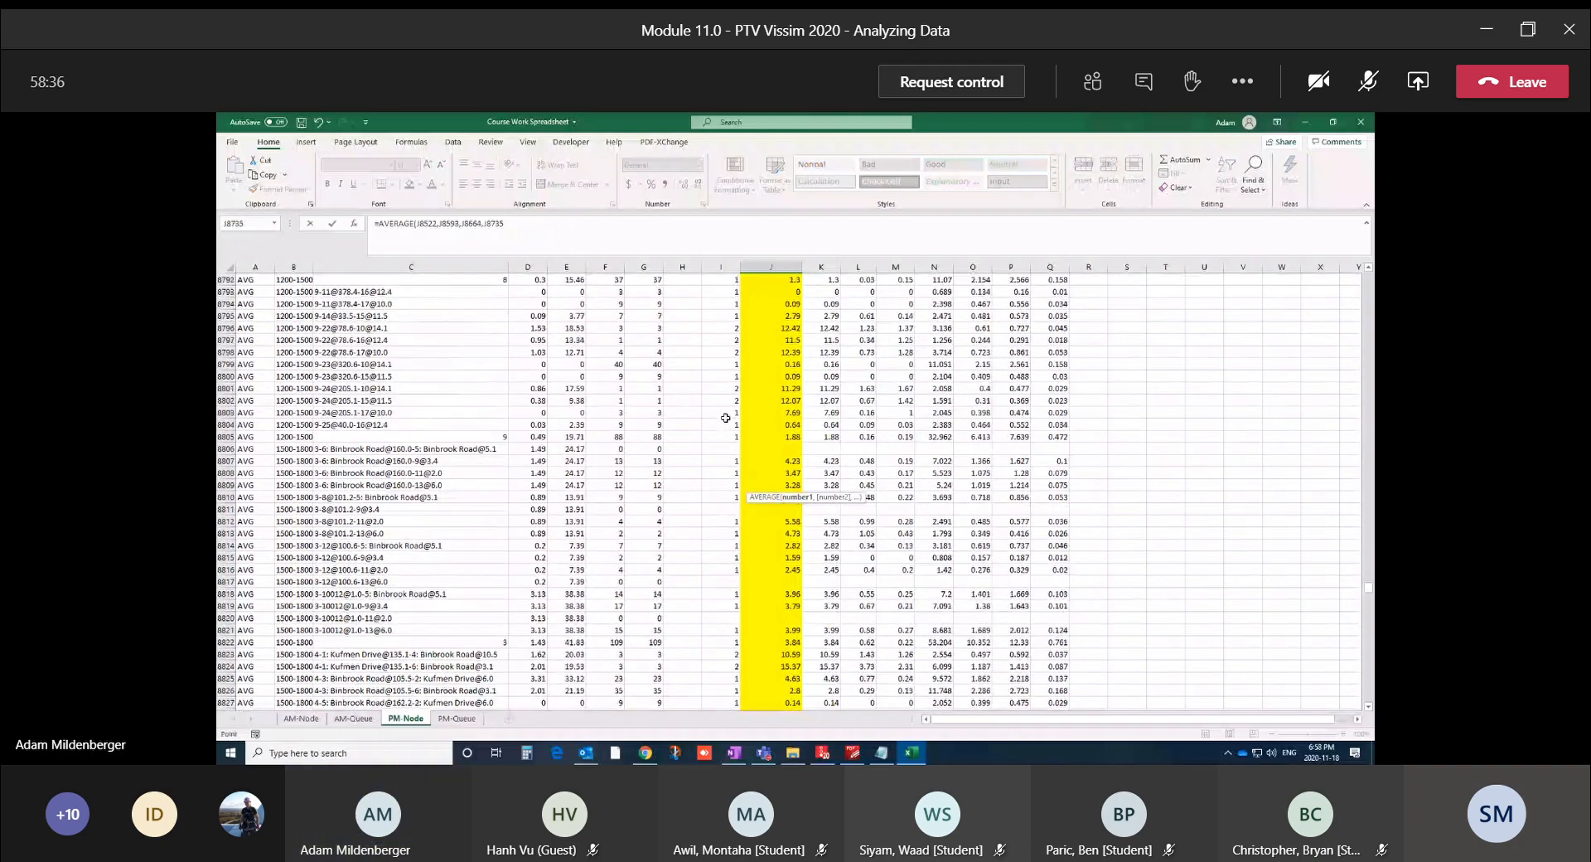
{"action": "type", "text": ","}
{"action": "left_click", "coordinate": [770, 449]}
Add the first movement's delay cells for the 1800-2100 and 2100-2400 intervals, J8877 and J8948, to the AVERAGE formula
{"action": "scroll", "coordinate": [770, 450], "scroll_direction": "down", "scroll_amount": 14}
{"action": "scroll", "coordinate": [770, 449], "scroll_direction": "down", "scroll_amount": 6}
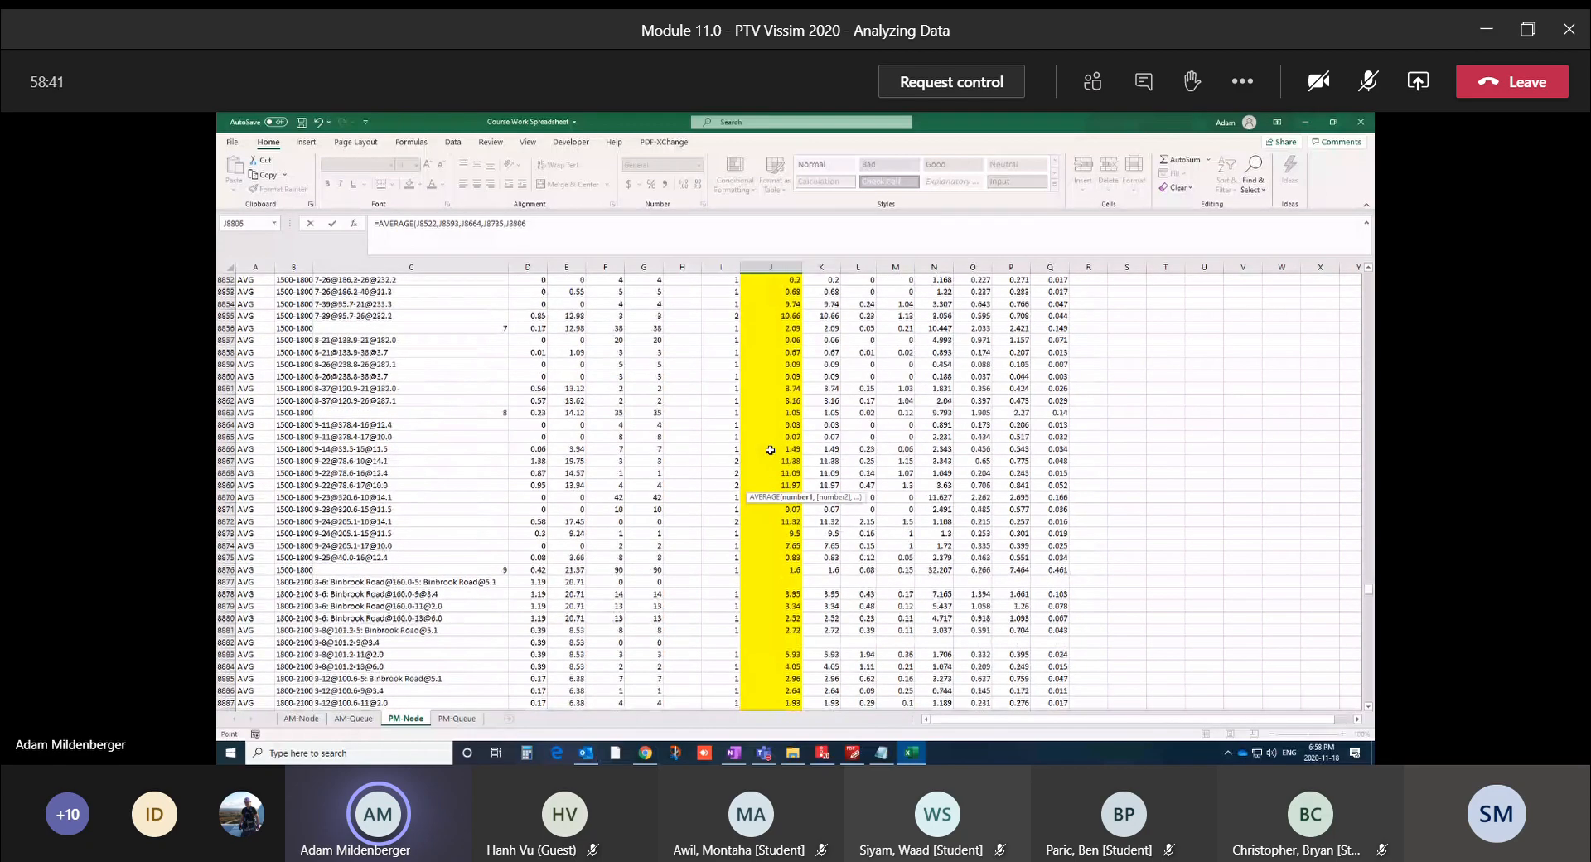
{"action": "type", "text": ","}
{"action": "left_click", "coordinate": [759, 578]}
{"action": "scroll", "coordinate": [759, 578], "scroll_direction": "down", "scroll_amount": 3}
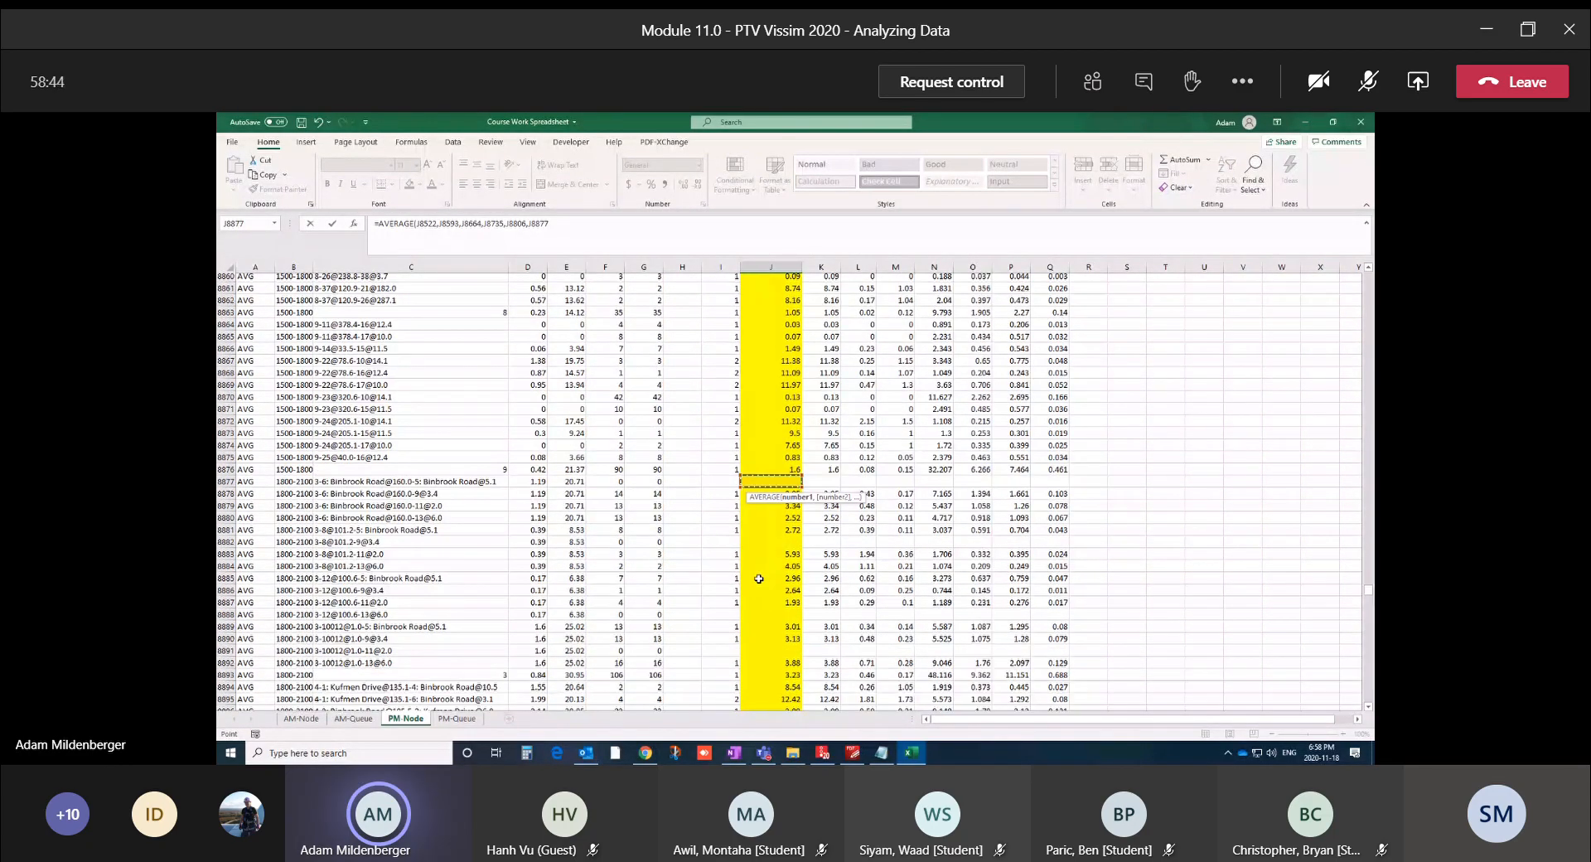
{"action": "scroll", "coordinate": [759, 578], "scroll_direction": "down", "scroll_amount": 17}
{"action": "scroll", "coordinate": [759, 579], "scroll_direction": "down", "scroll_amount": 5}
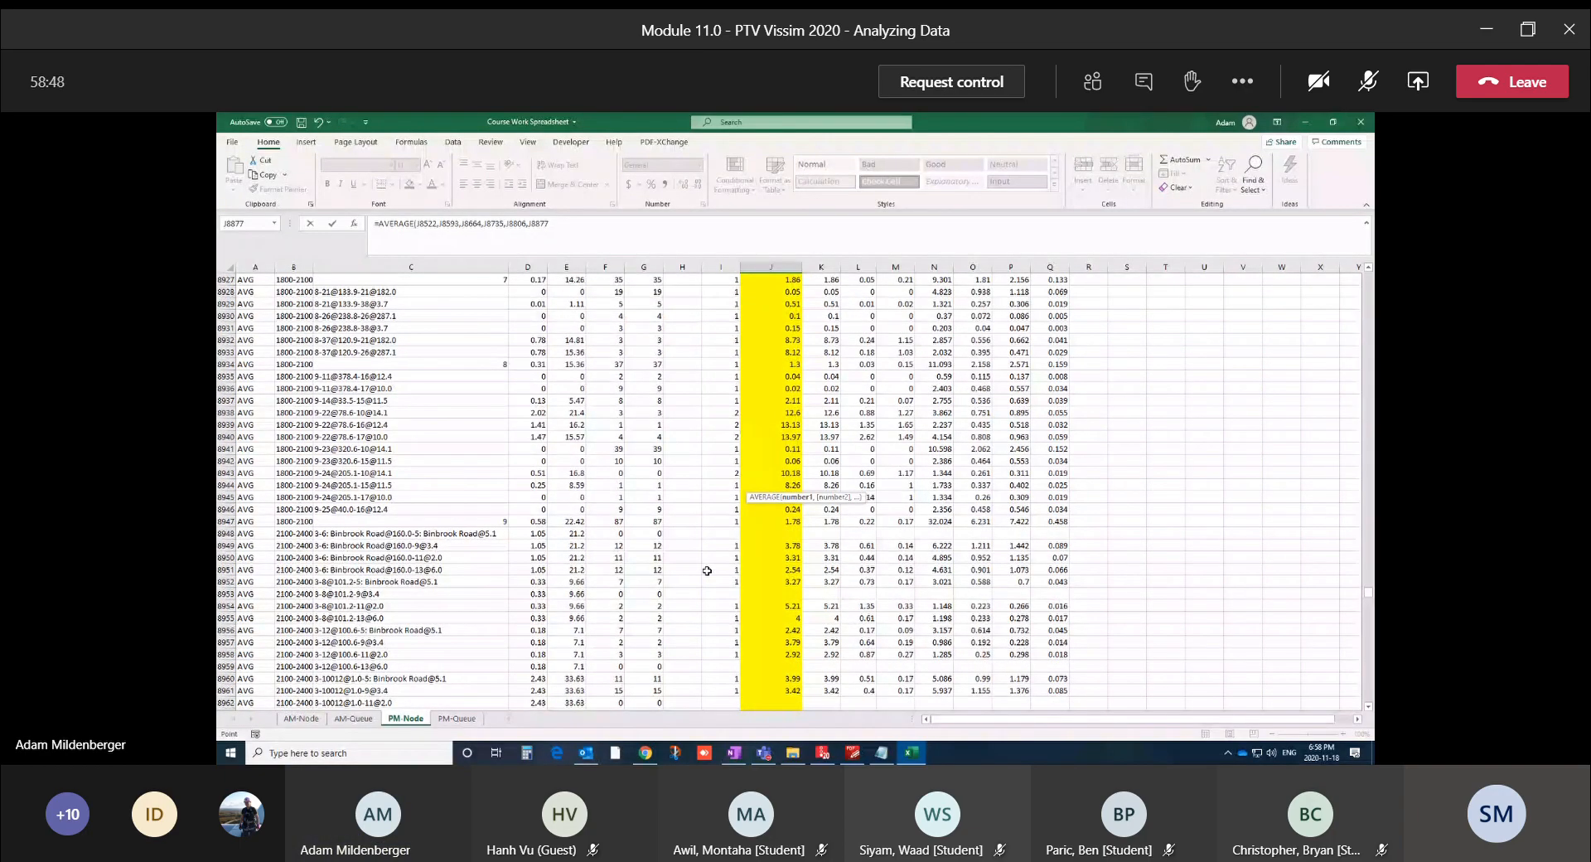
{"action": "left_click", "coordinate": [770, 533], "text": "ctrl"}
Add the first movement's delay cells for the 2400-2700 and 2700-3000 intervals, J9019 and J9090, to the AVERAGE formula
{"action": "scroll", "coordinate": [768, 533], "scroll_direction": "down", "scroll_amount": 10}
{"action": "scroll", "coordinate": [768, 534], "scroll_direction": "down", "scroll_amount": 15}
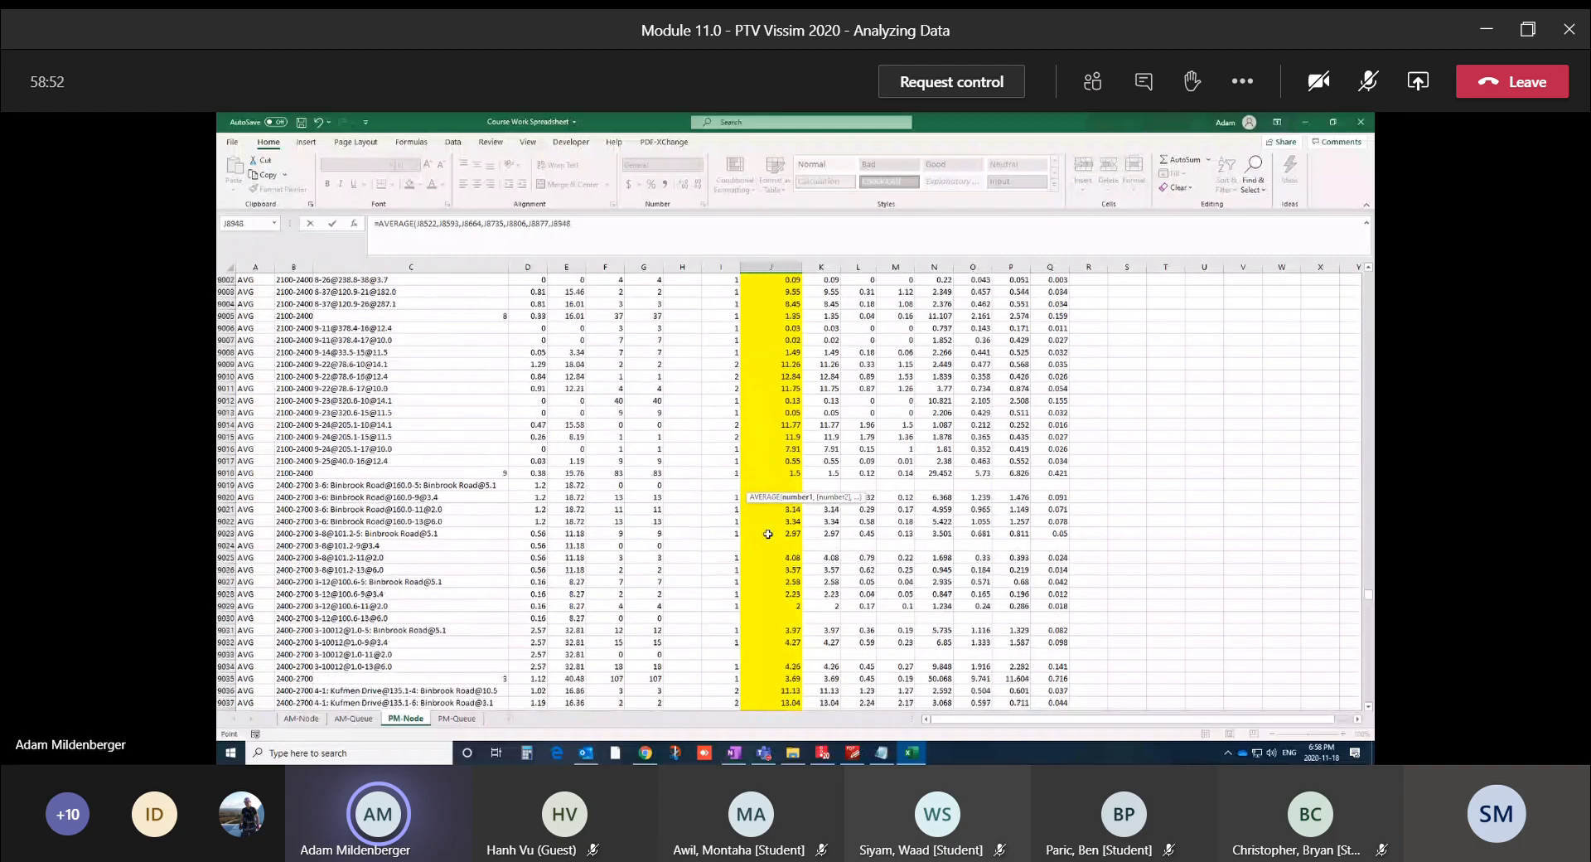
{"action": "left_click", "coordinate": [768, 487], "text": "ctrl"}
{"action": "scroll", "coordinate": [768, 486], "scroll_direction": "down", "scroll_amount": 3}
{"action": "scroll", "coordinate": [769, 486], "scroll_direction": "down", "scroll_amount": 17}
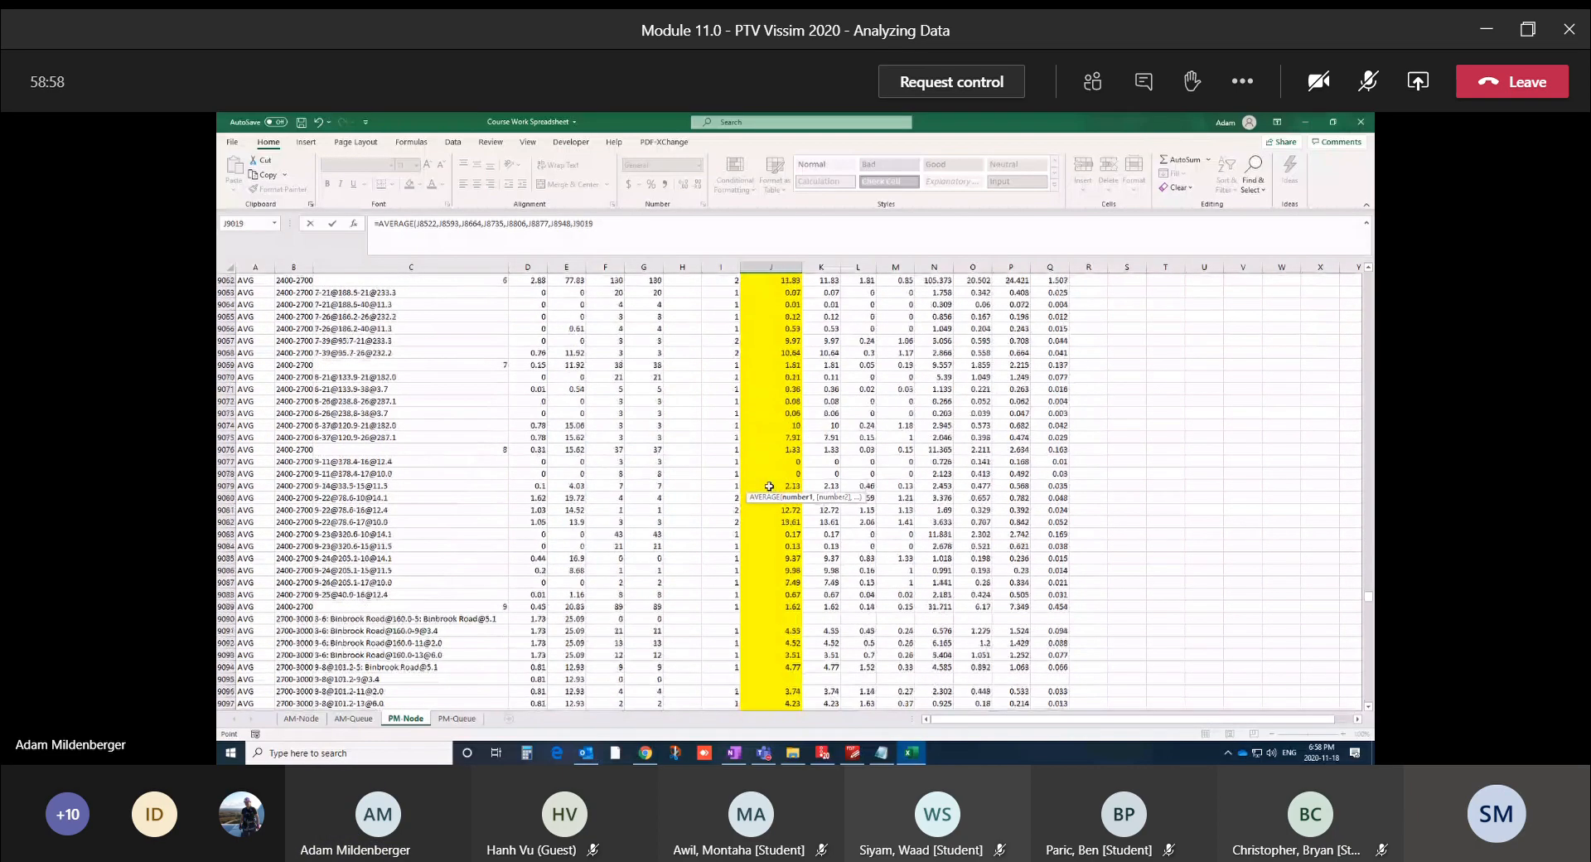
{"action": "scroll", "coordinate": [768, 486], "scroll_direction": "down", "scroll_amount": 1}
{"action": "scroll", "coordinate": [768, 487], "scroll_direction": "down", "scroll_amount": 4}
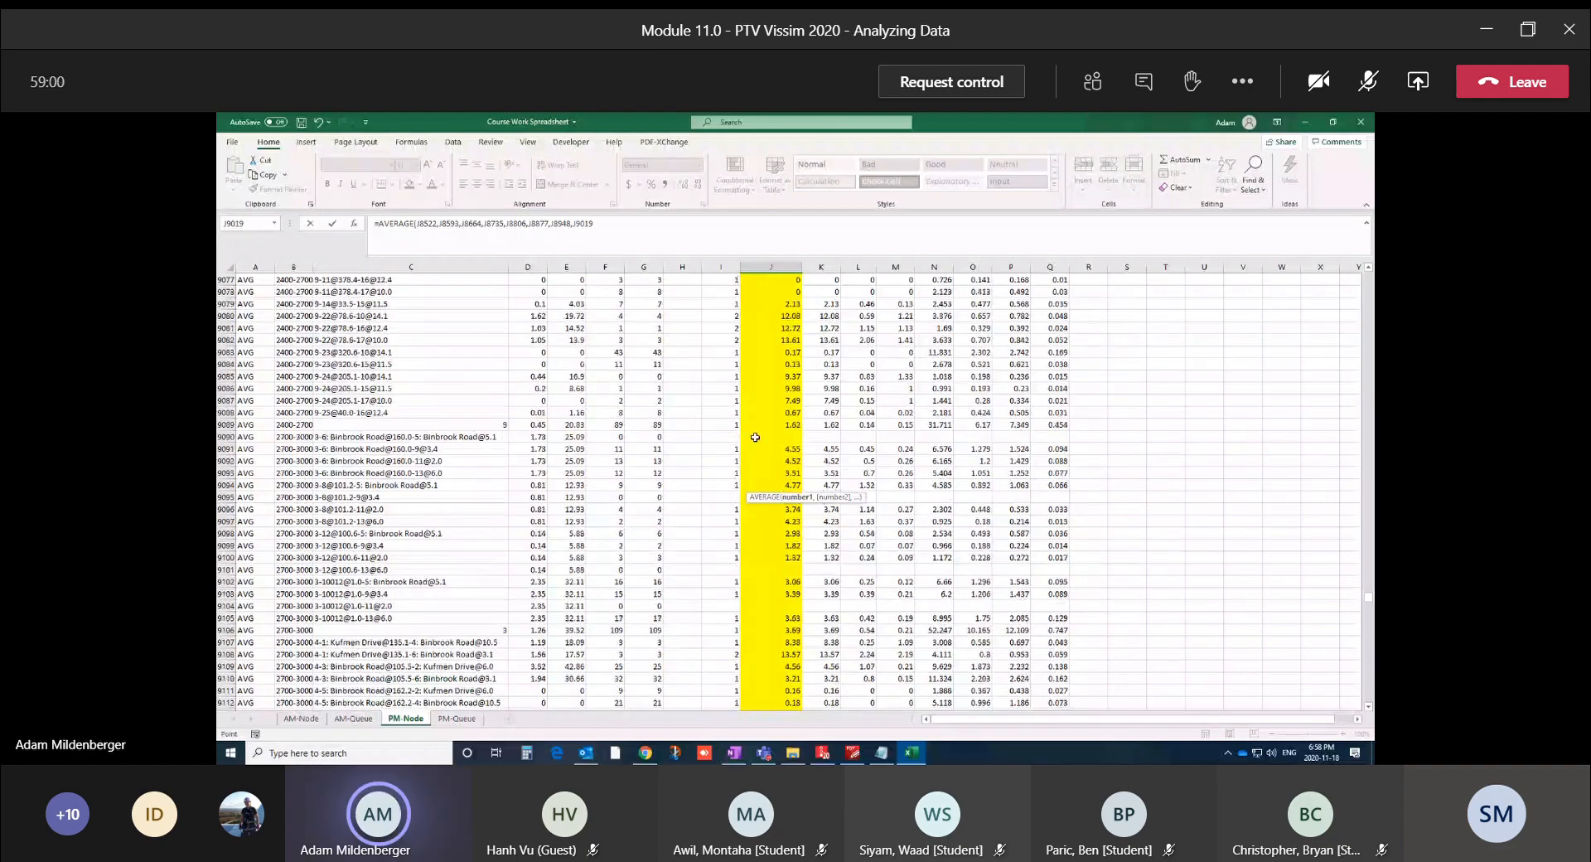
{"action": "left_click", "coordinate": [755, 436], "text": "ctrl"}
Add the first movement's delay cells for the 3000-3300 and 3300-3600 intervals, J9161 and J9232, to the AVERAGE formula
{"action": "scroll", "coordinate": [754, 437], "scroll_direction": "down", "scroll_amount": 10}
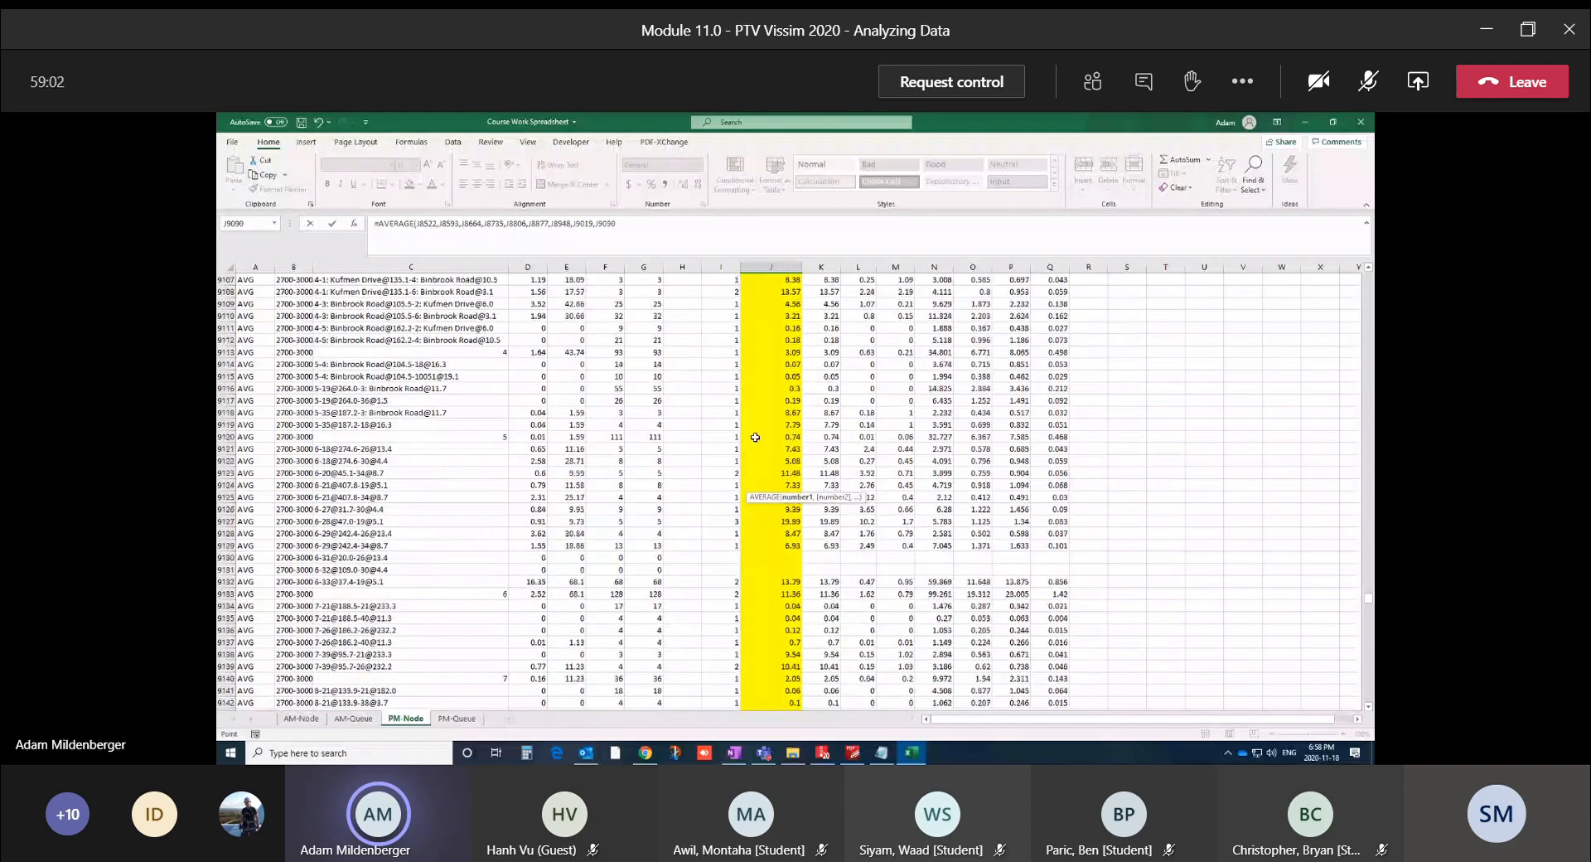
{"action": "scroll", "coordinate": [755, 436], "scroll_direction": "down", "scroll_amount": 15}
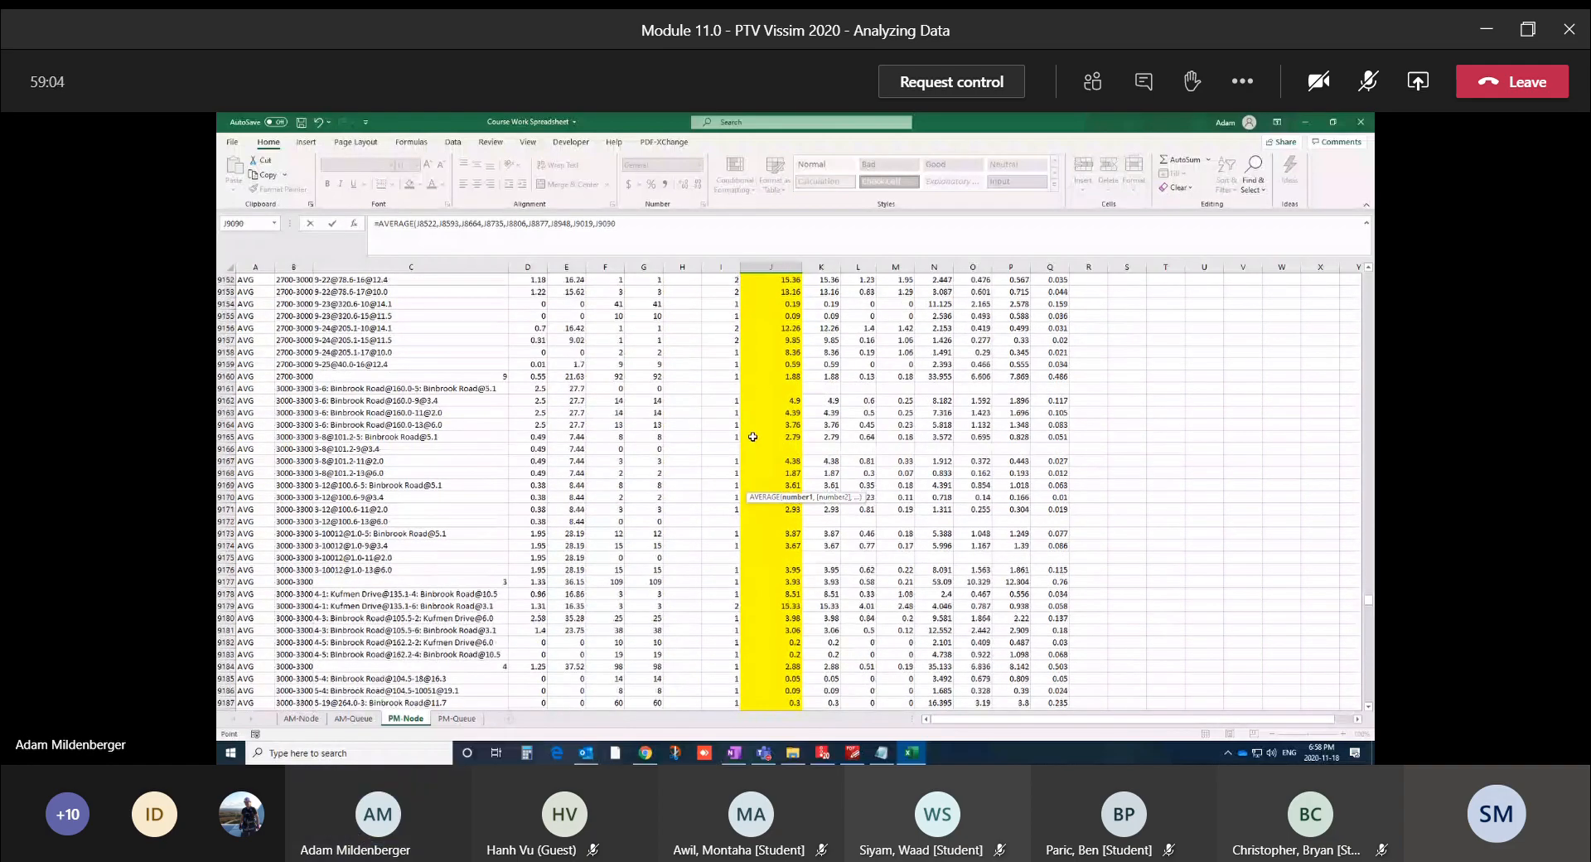
{"action": "left_click", "coordinate": [753, 388], "text": "ctrl"}
{"action": "scroll", "coordinate": [753, 399], "scroll_direction": "down", "scroll_amount": 5}
{"action": "scroll", "coordinate": [753, 399], "scroll_direction": "down", "scroll_amount": 8}
{"action": "scroll", "coordinate": [752, 399], "scroll_direction": "down", "scroll_amount": 10}
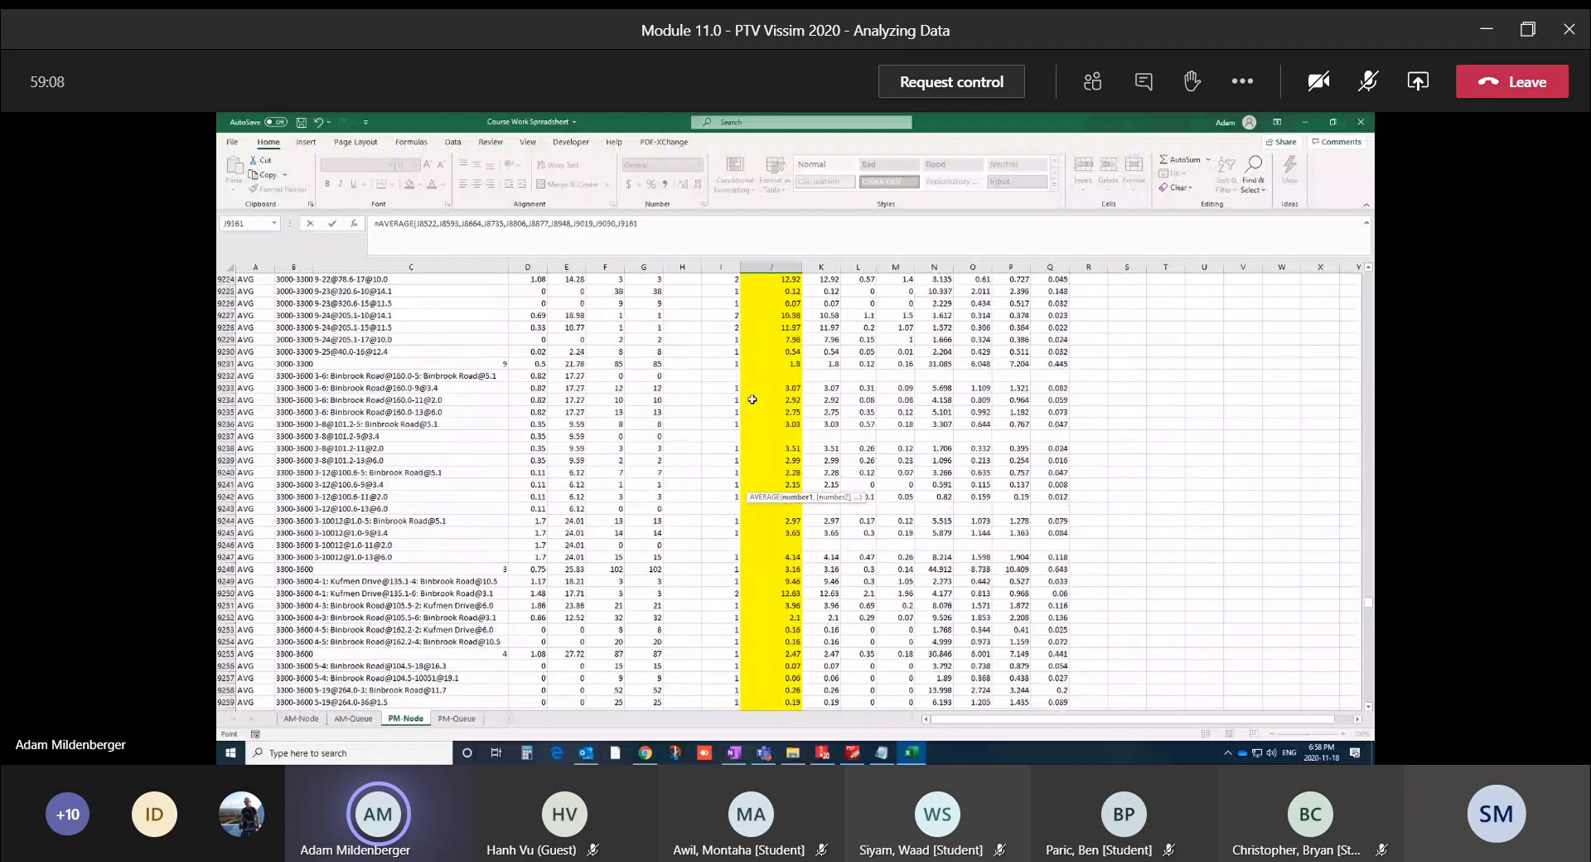
{"action": "scroll", "coordinate": [753, 399], "scroll_direction": "down", "scroll_amount": 1}
{"action": "left_click", "coordinate": [774, 339], "text": "ctrl"}
Add J9303, the first movement's delay in the 3600-3900 interval, as the last argument and complete the AVERAGE formula
{"action": "scroll", "coordinate": [759, 396], "scroll_direction": "down", "scroll_amount": 4}
{"action": "scroll", "coordinate": [759, 396], "scroll_direction": "down", "scroll_amount": 16}
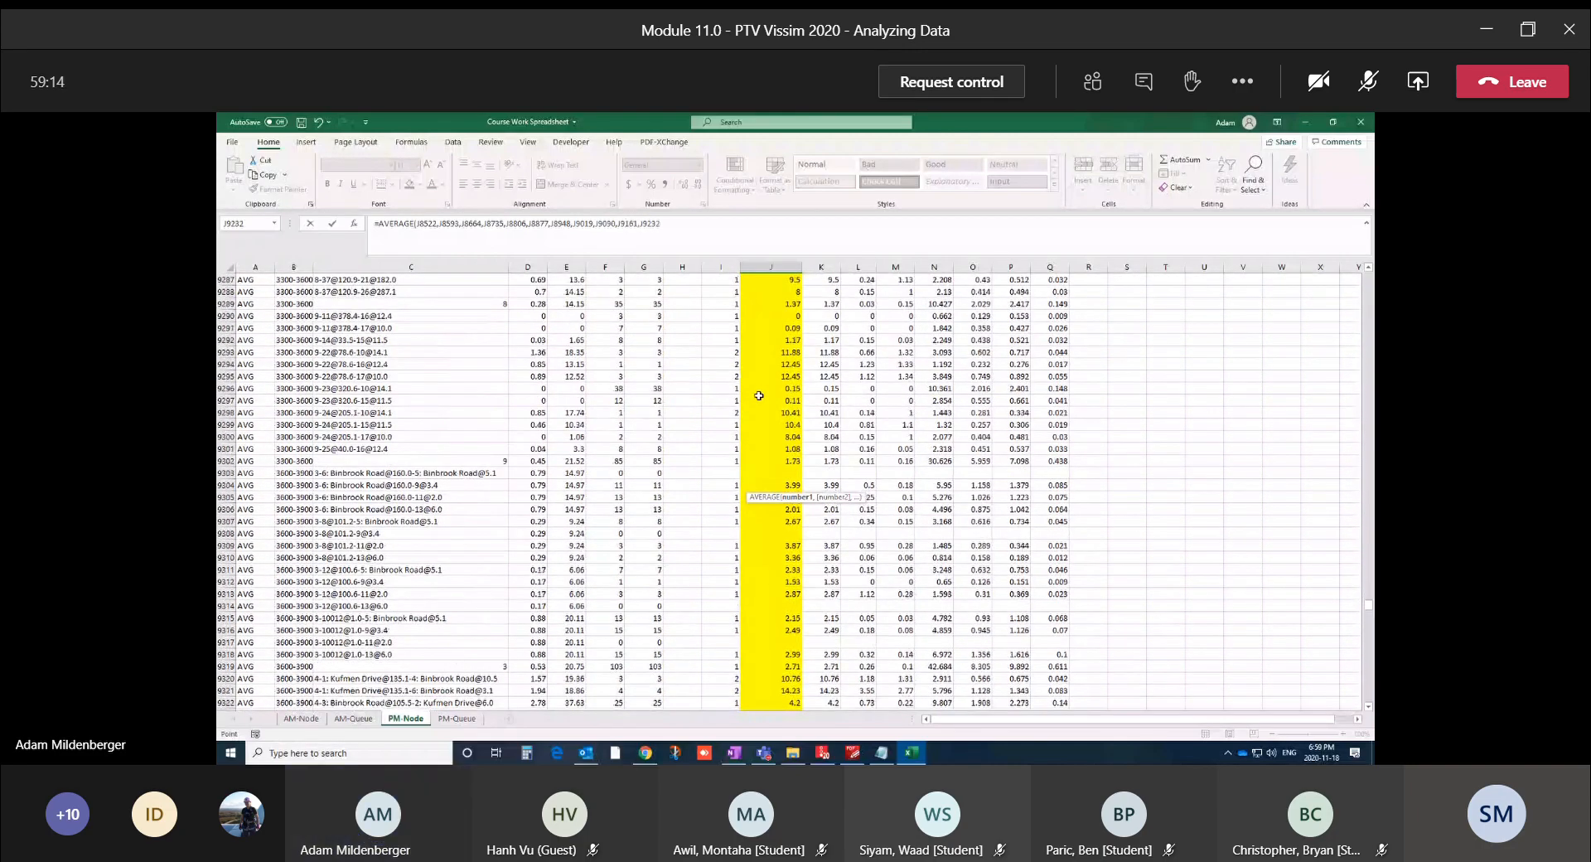
{"action": "scroll", "coordinate": [759, 396], "scroll_direction": "down", "scroll_amount": 5}
{"action": "left_click", "coordinate": [769, 292], "text": "ctrl"}
{"action": "scroll", "coordinate": [786, 392], "scroll_direction": "down", "scroll_amount": 2}
{"action": "scroll", "coordinate": [785, 392], "scroll_direction": "down", "scroll_amount": 18}
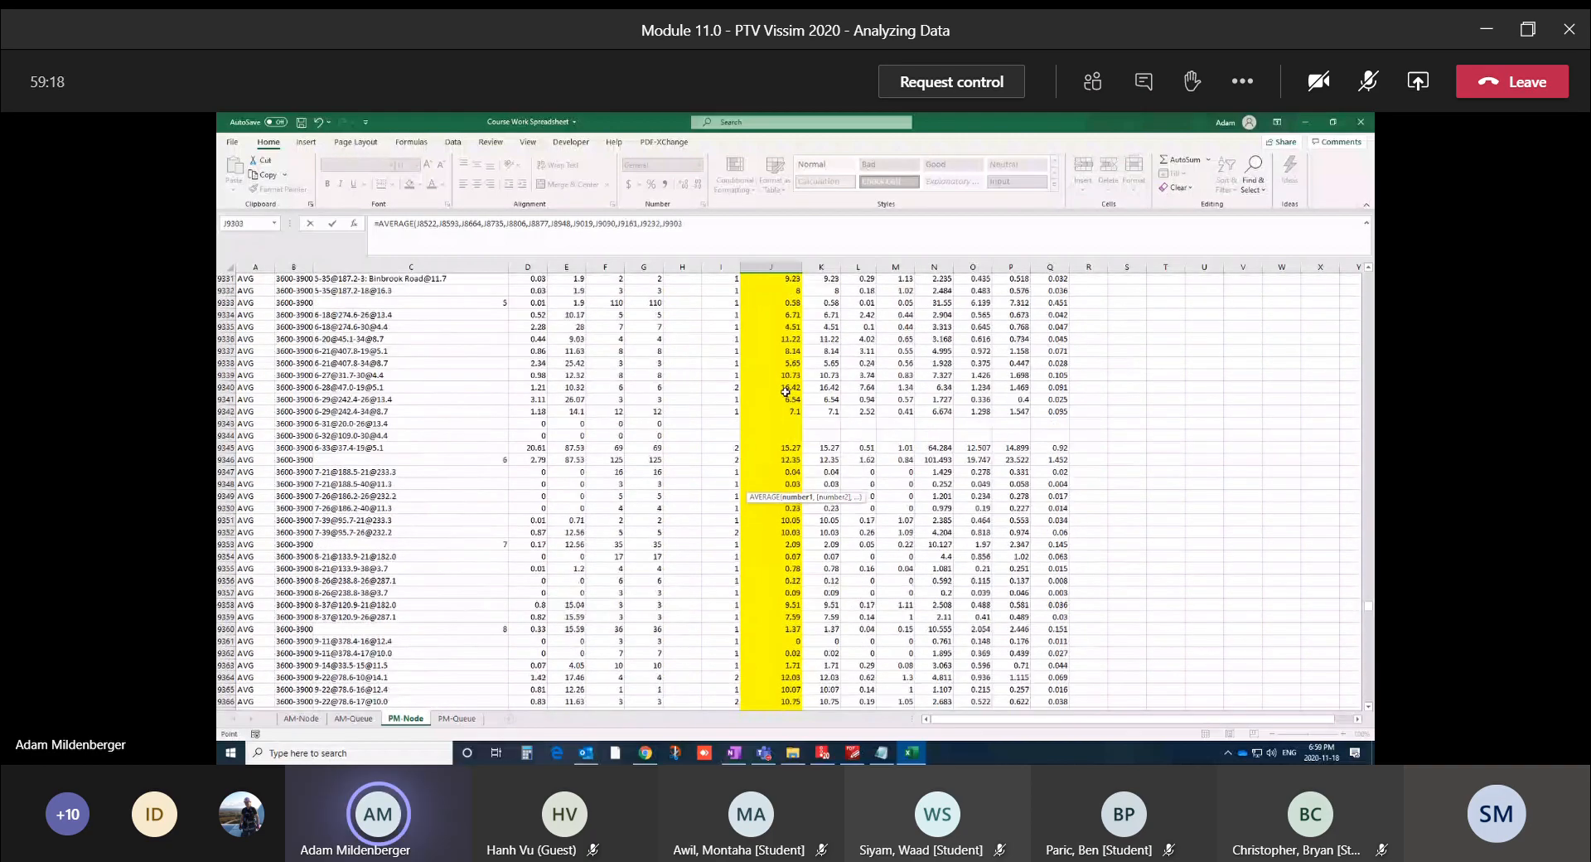
{"action": "key", "text": "Return"}
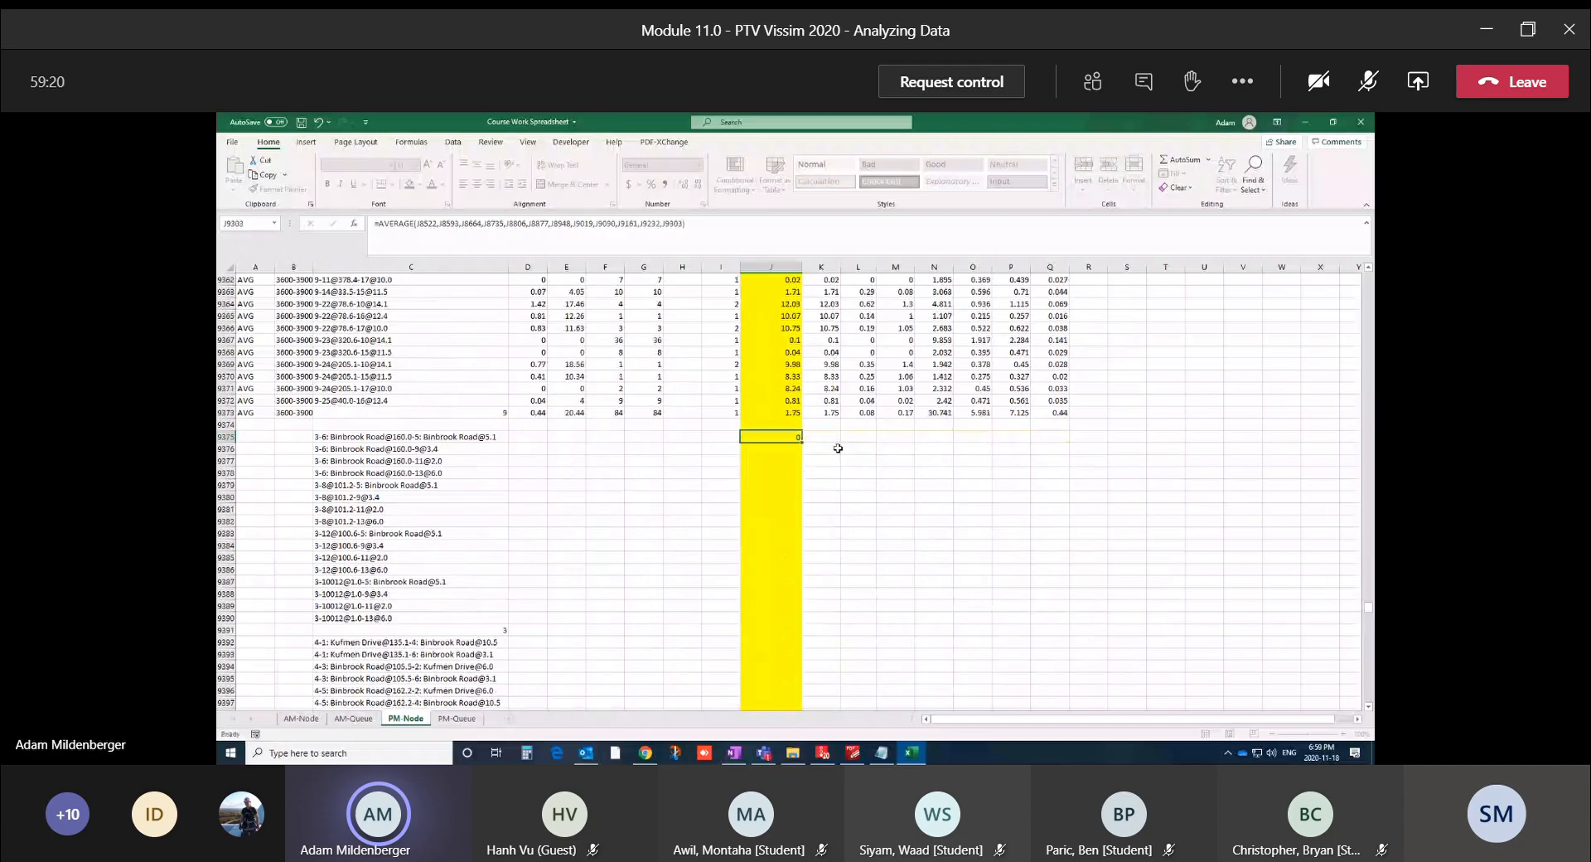
Fill the AVERAGE formula from J9375 down to J9445, beside the whole summary list of movements
{"action": "left_click", "coordinate": [758, 434]}
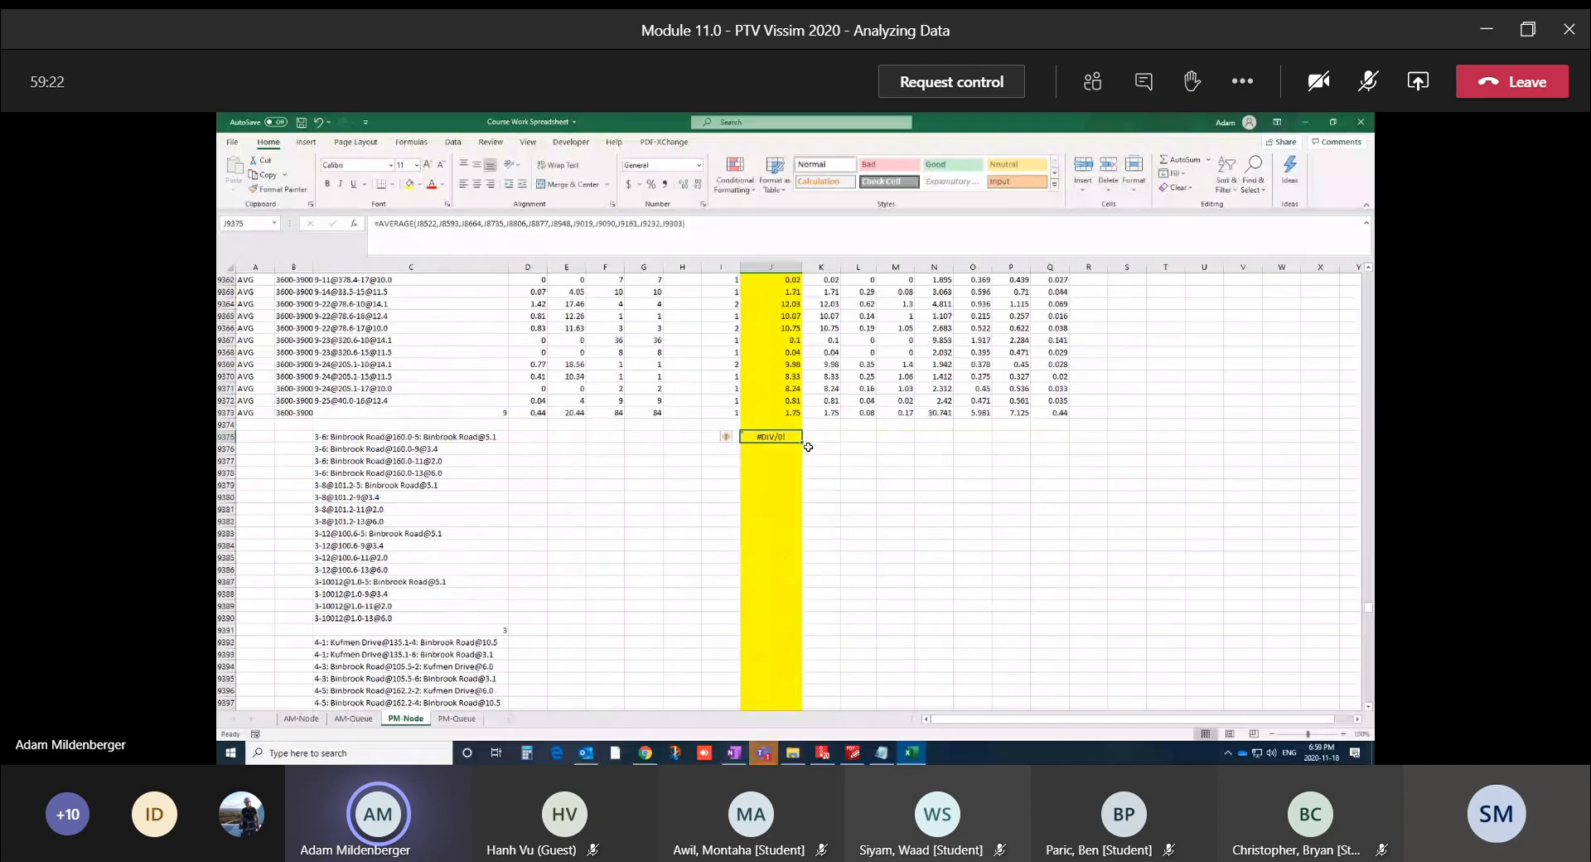
{"action": "left_click_drag", "start_coordinate": [809, 495], "coordinate": [770, 599]}
{"action": "left_click", "coordinate": [862, 556]}
Examine the averaged delays in column J against the summary movement names and the empty label cells beside them
{"action": "scroll", "coordinate": [711, 553], "scroll_direction": "up", "scroll_amount": 20}
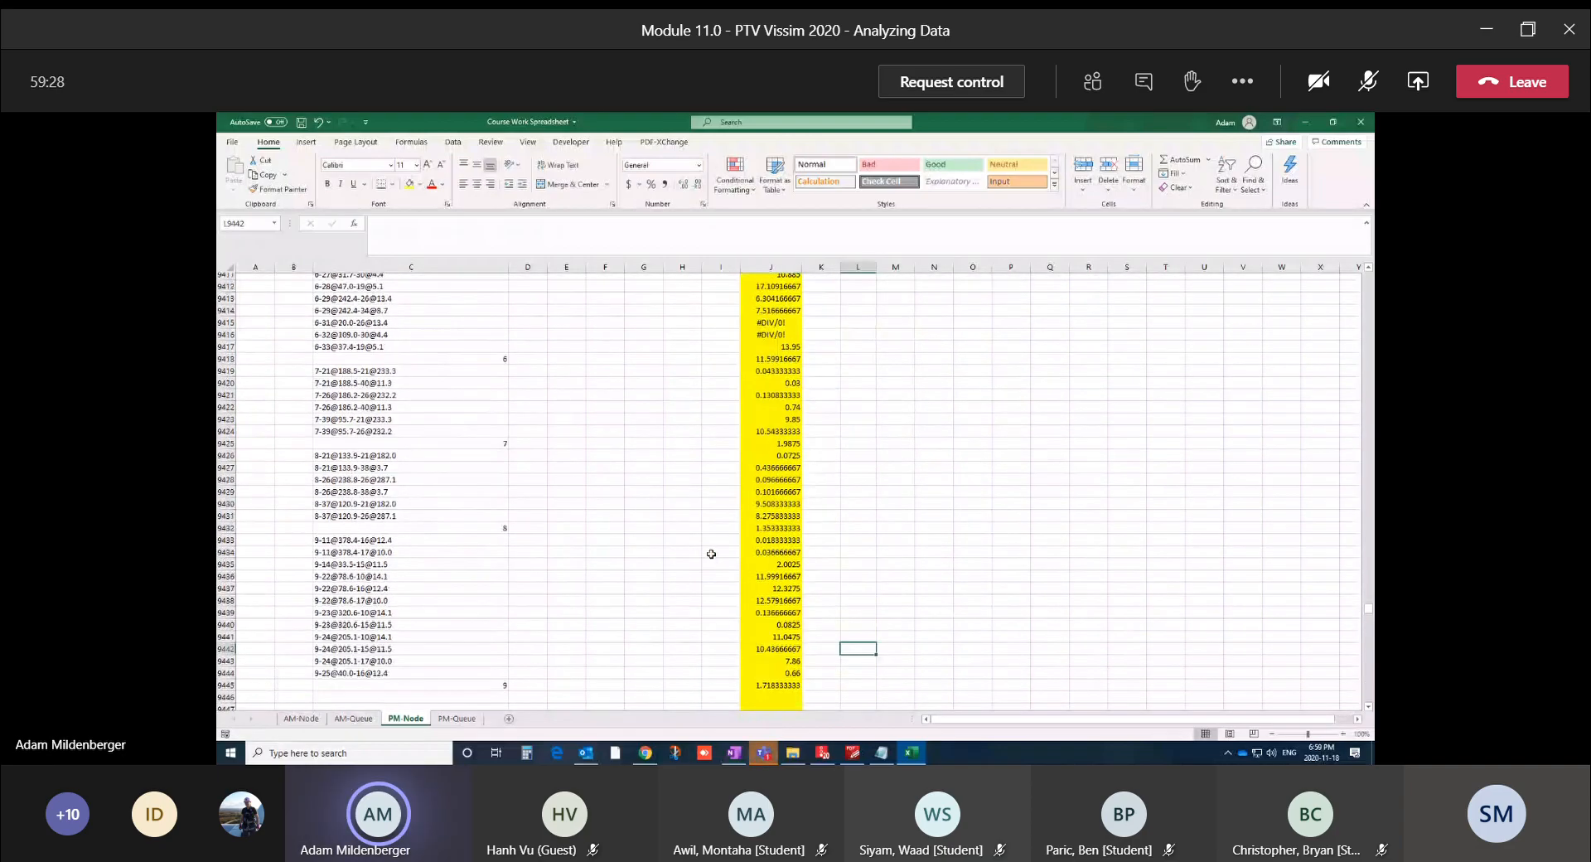
{"action": "scroll", "coordinate": [711, 553], "scroll_direction": "down", "scroll_amount": 15}
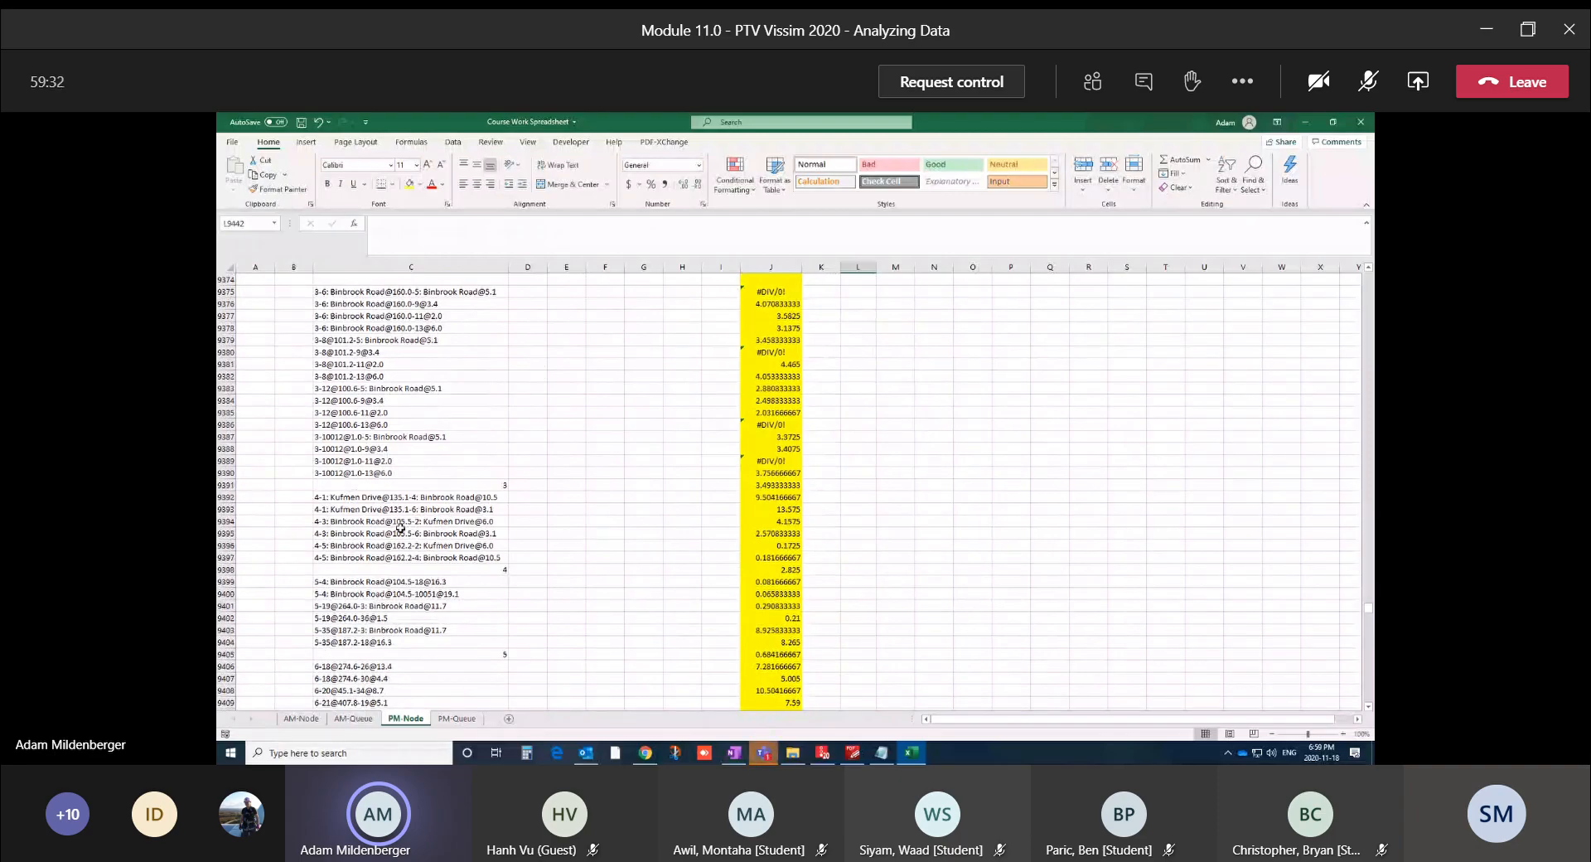
{"action": "scroll", "coordinate": [401, 494], "scroll_direction": "up", "scroll_amount": 5}
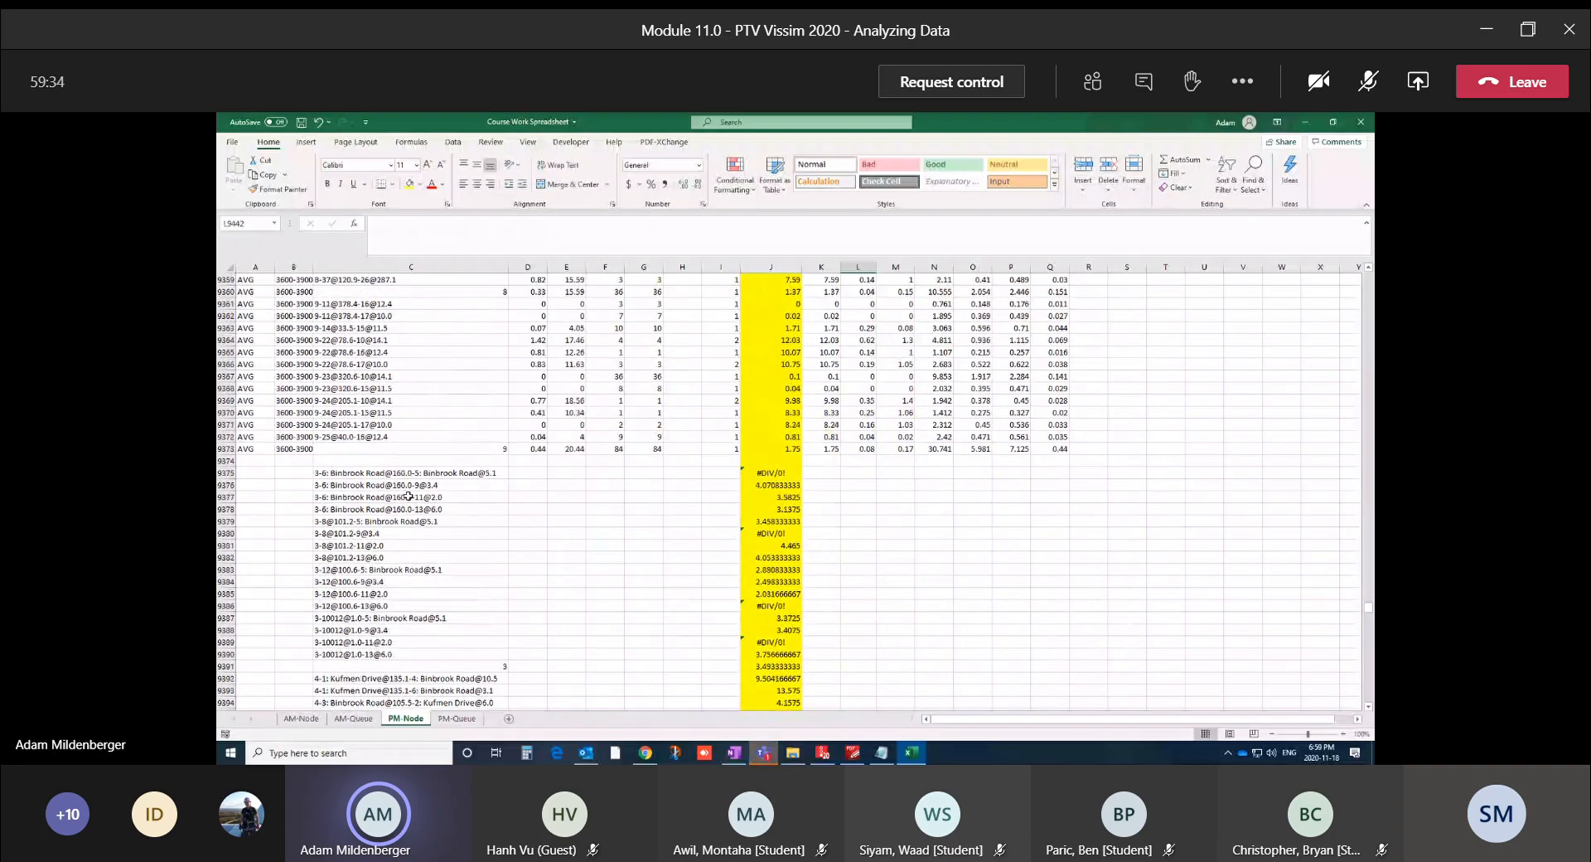
{"action": "left_click", "coordinate": [606, 555]}
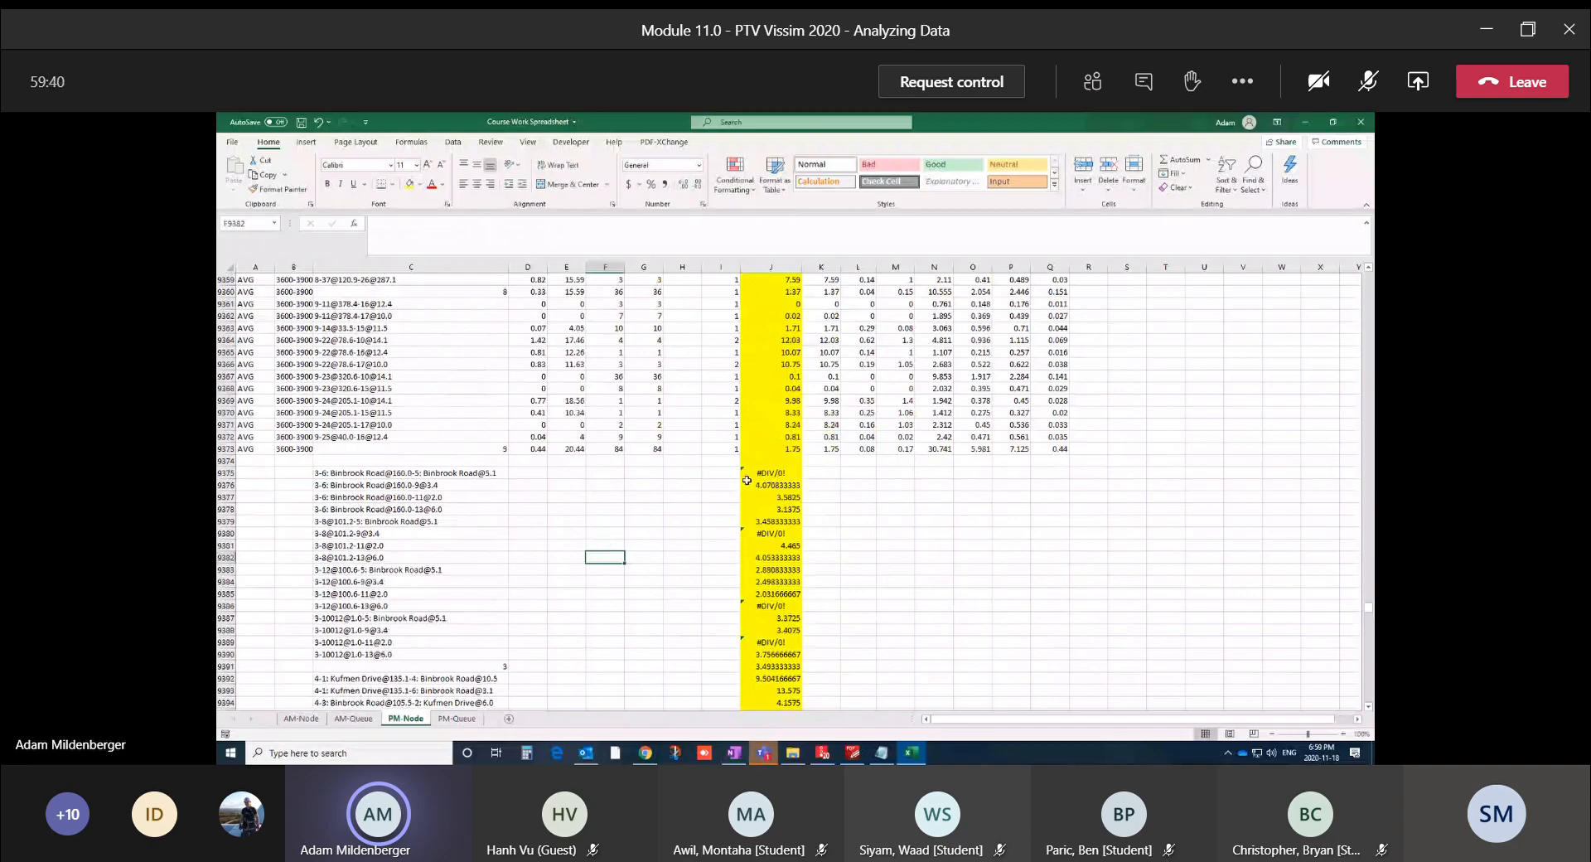
{"action": "left_click_drag", "start_coordinate": [721, 471], "coordinate": [734, 701]}
{"action": "left_click", "coordinate": [681, 581]}
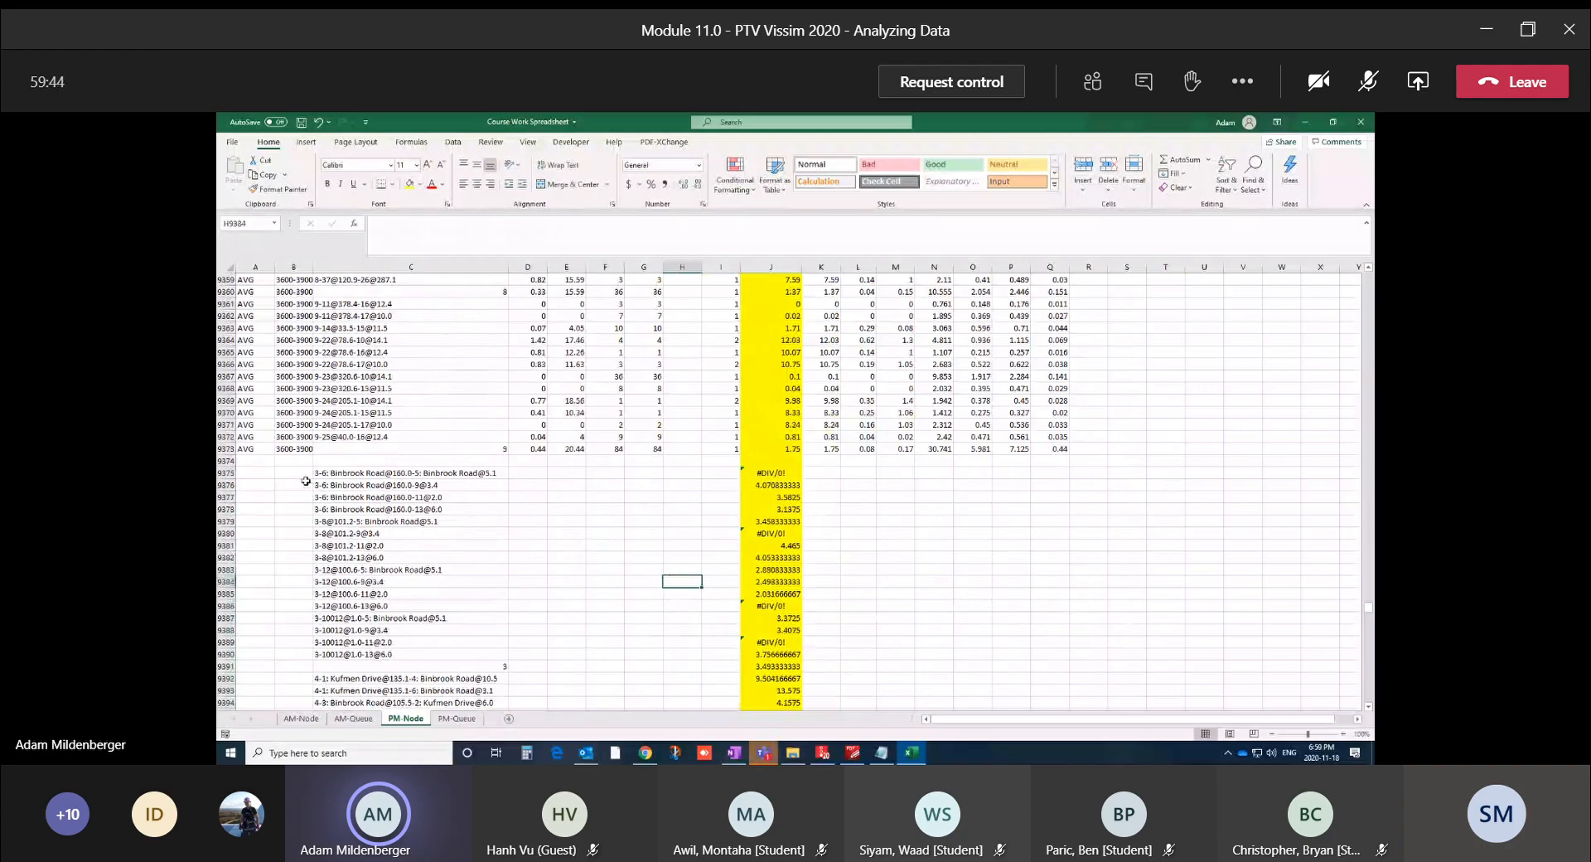
{"action": "left_click", "coordinate": [259, 474]}
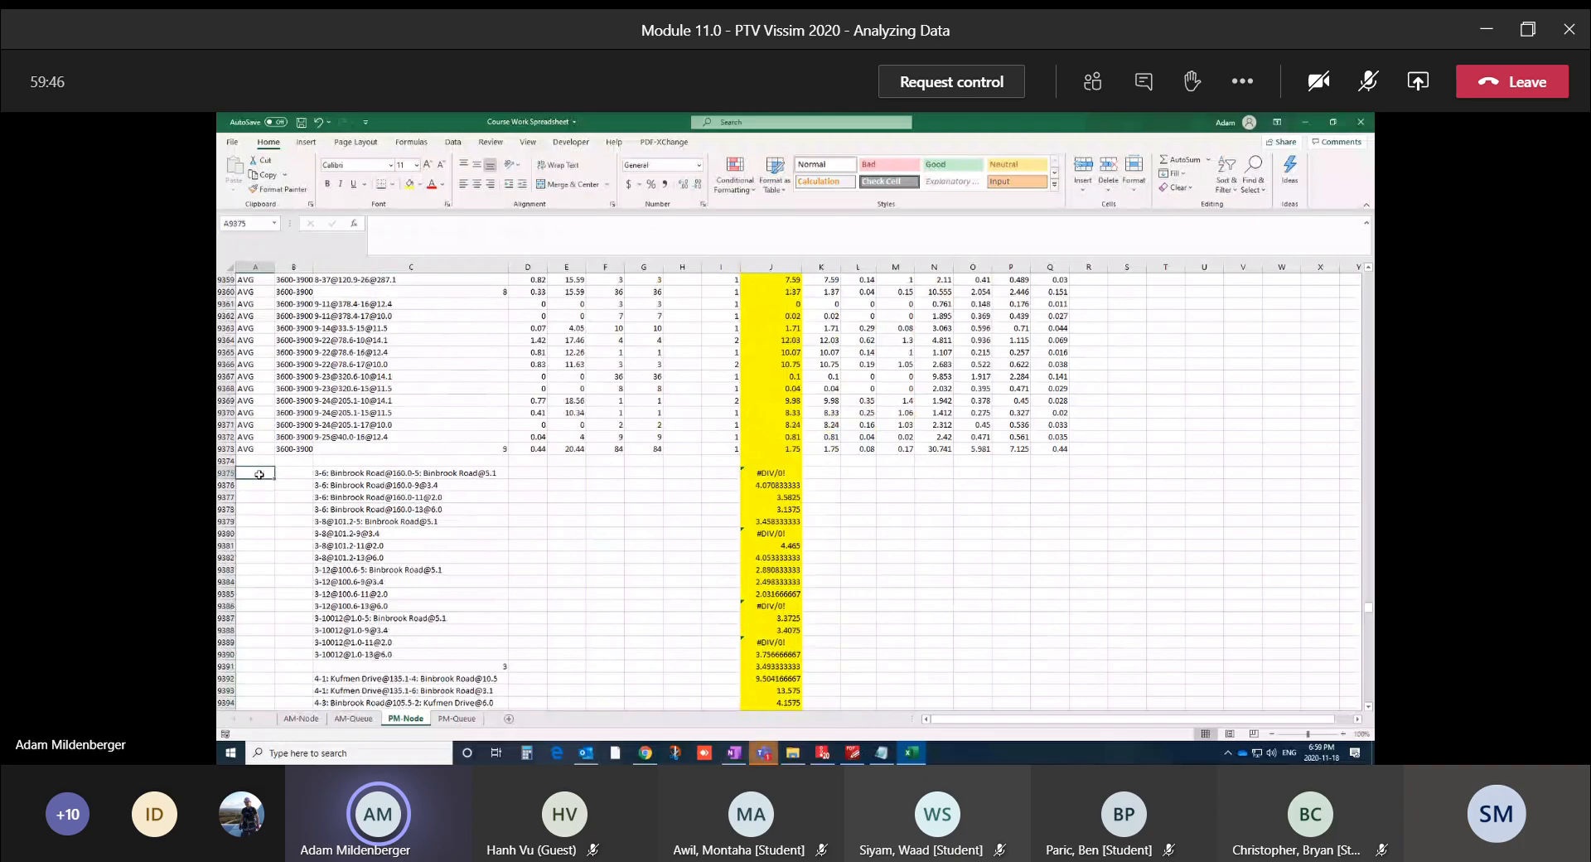
{"action": "left_click_drag", "start_coordinate": [291, 473], "coordinate": [284, 657]}
{"action": "left_click_drag", "start_coordinate": [331, 474], "coordinate": [328, 653]}
{"action": "left_click", "coordinate": [305, 653]}
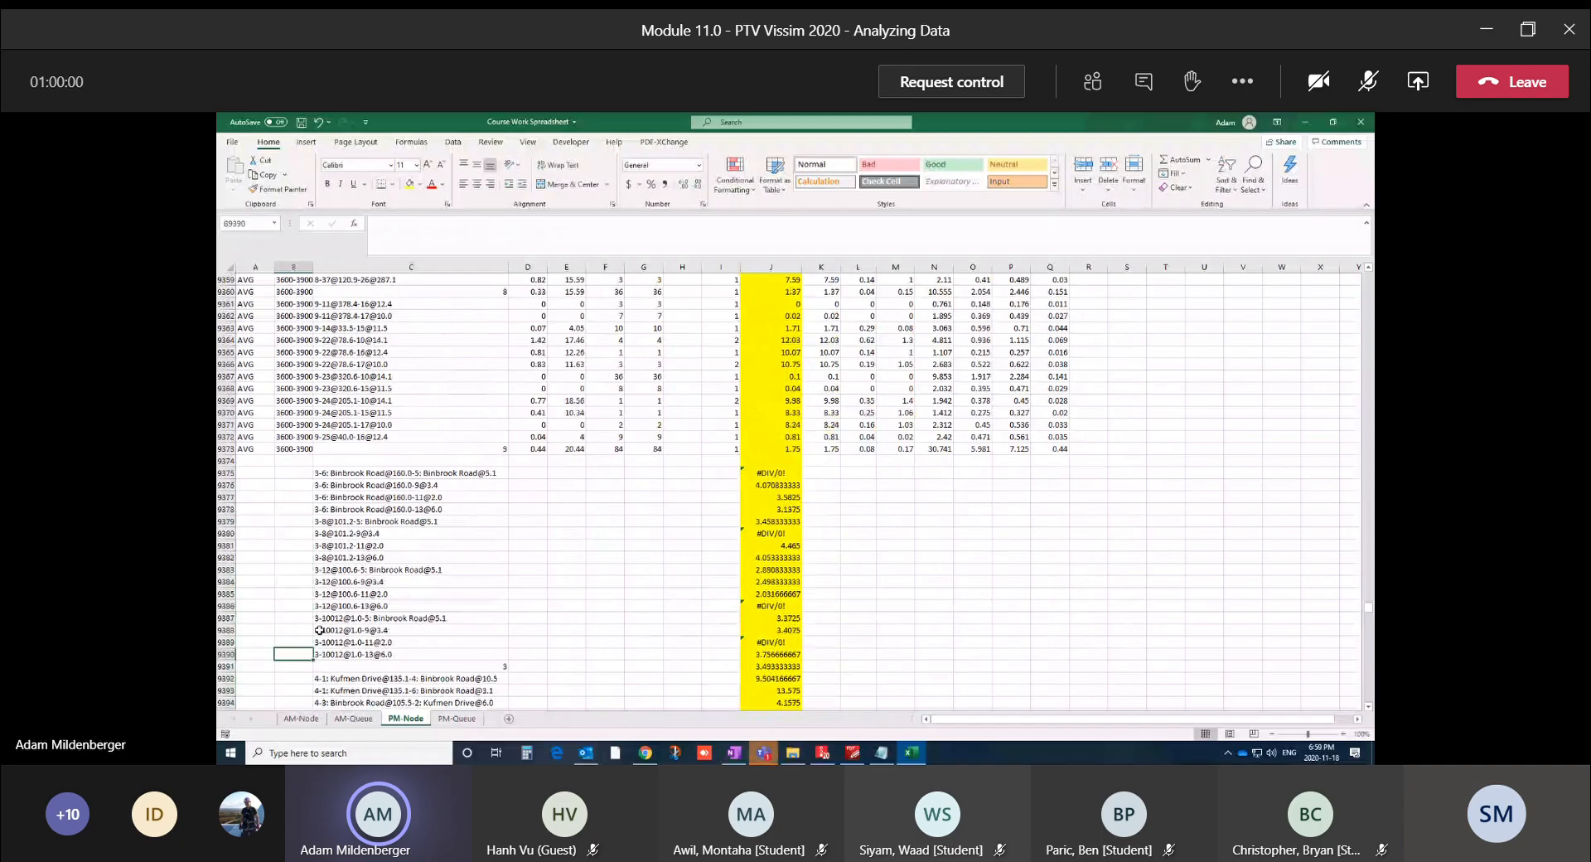
Highlight the node 6 movement names of the 3600-3900 interval, C9334:C9345, to examine them
{"action": "left_click", "coordinate": [619, 607]}
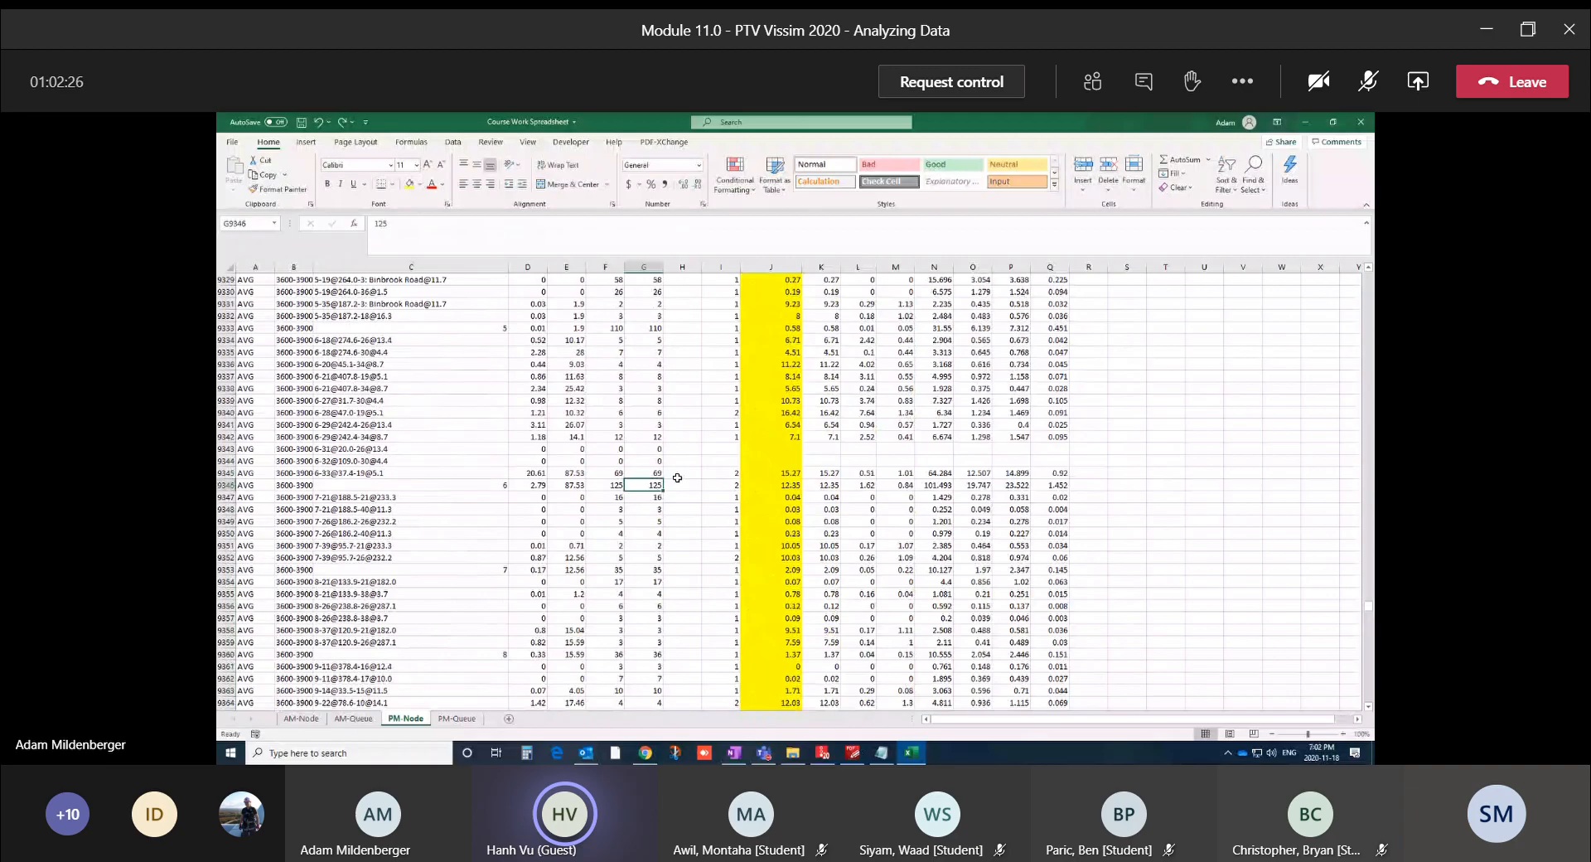
{"action": "left_click_drag", "start_coordinate": [368, 473], "coordinate": [357, 340]}
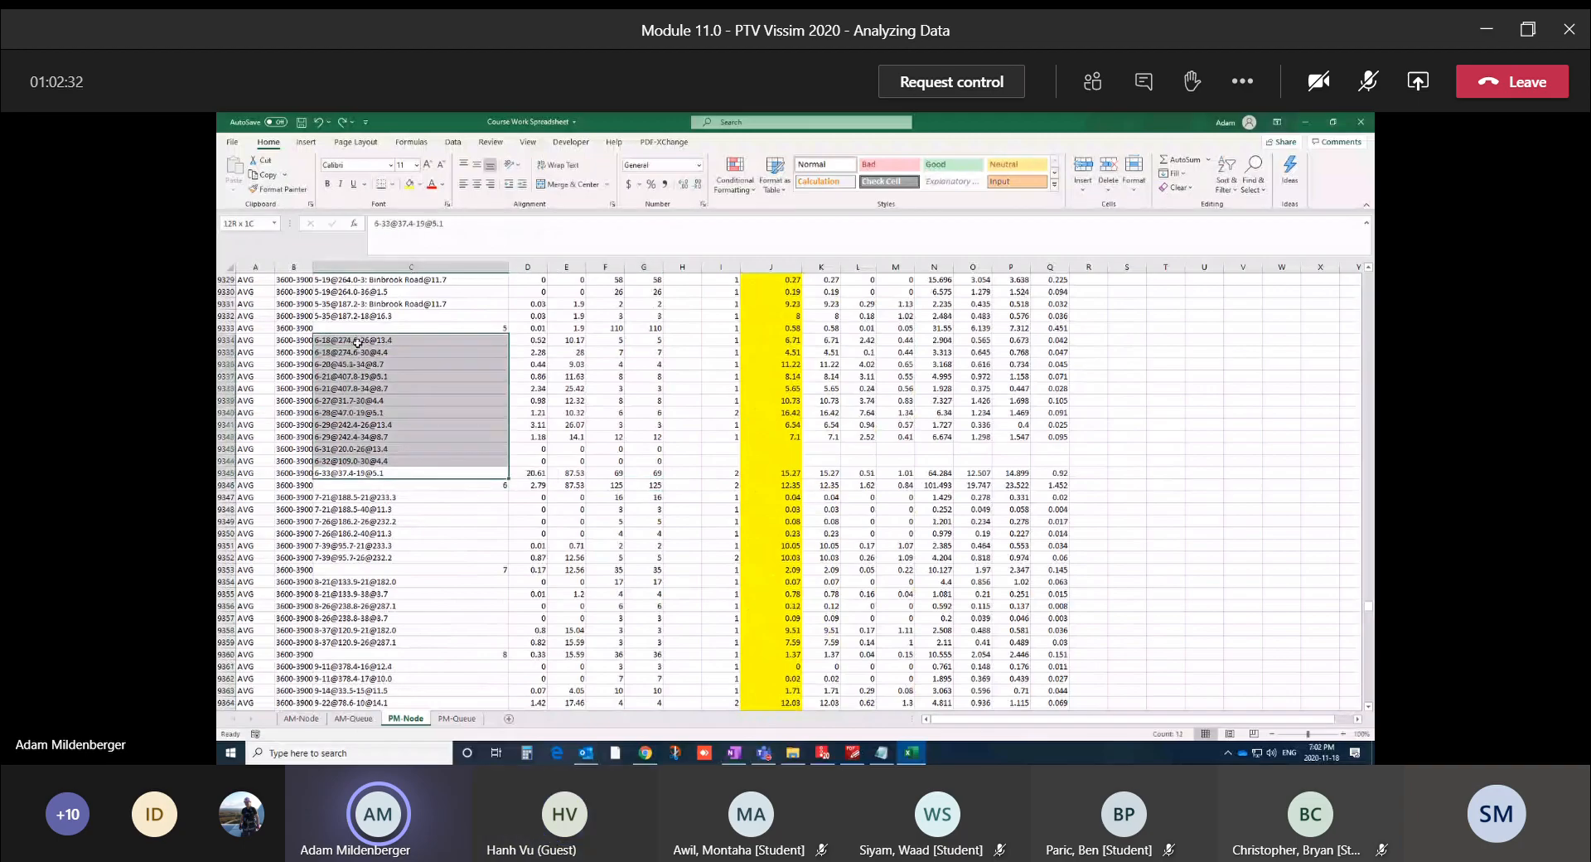
{"action": "left_click_drag", "start_coordinate": [357, 340], "coordinate": [357, 340]}
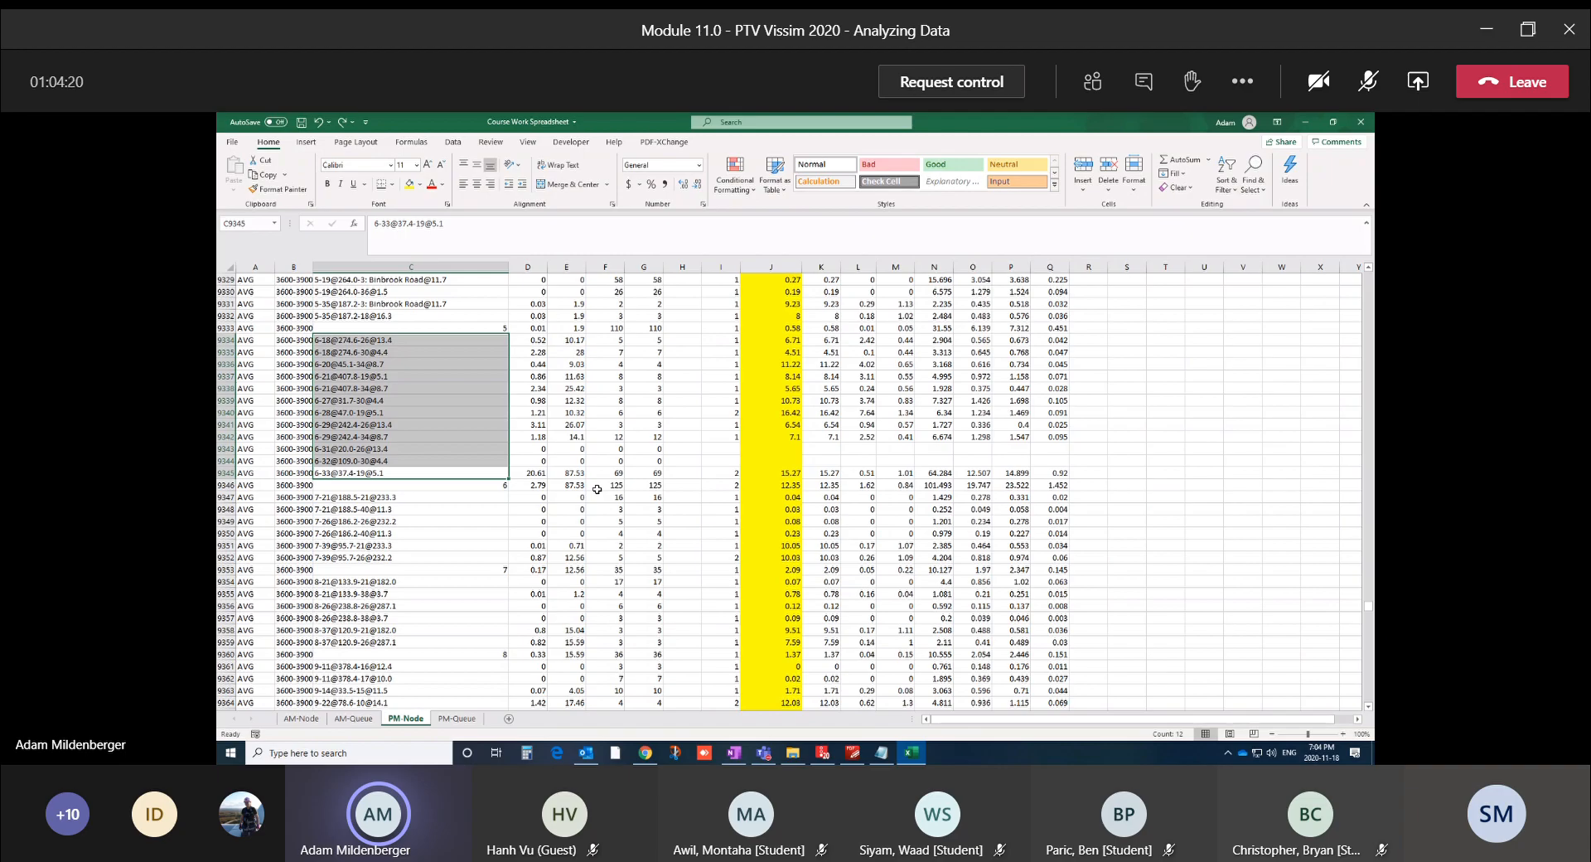
Examine the node 3 movement names at the start of the summary list, from C9375 down, beside their averaged delays in column J
{"action": "left_click", "coordinate": [518, 522]}
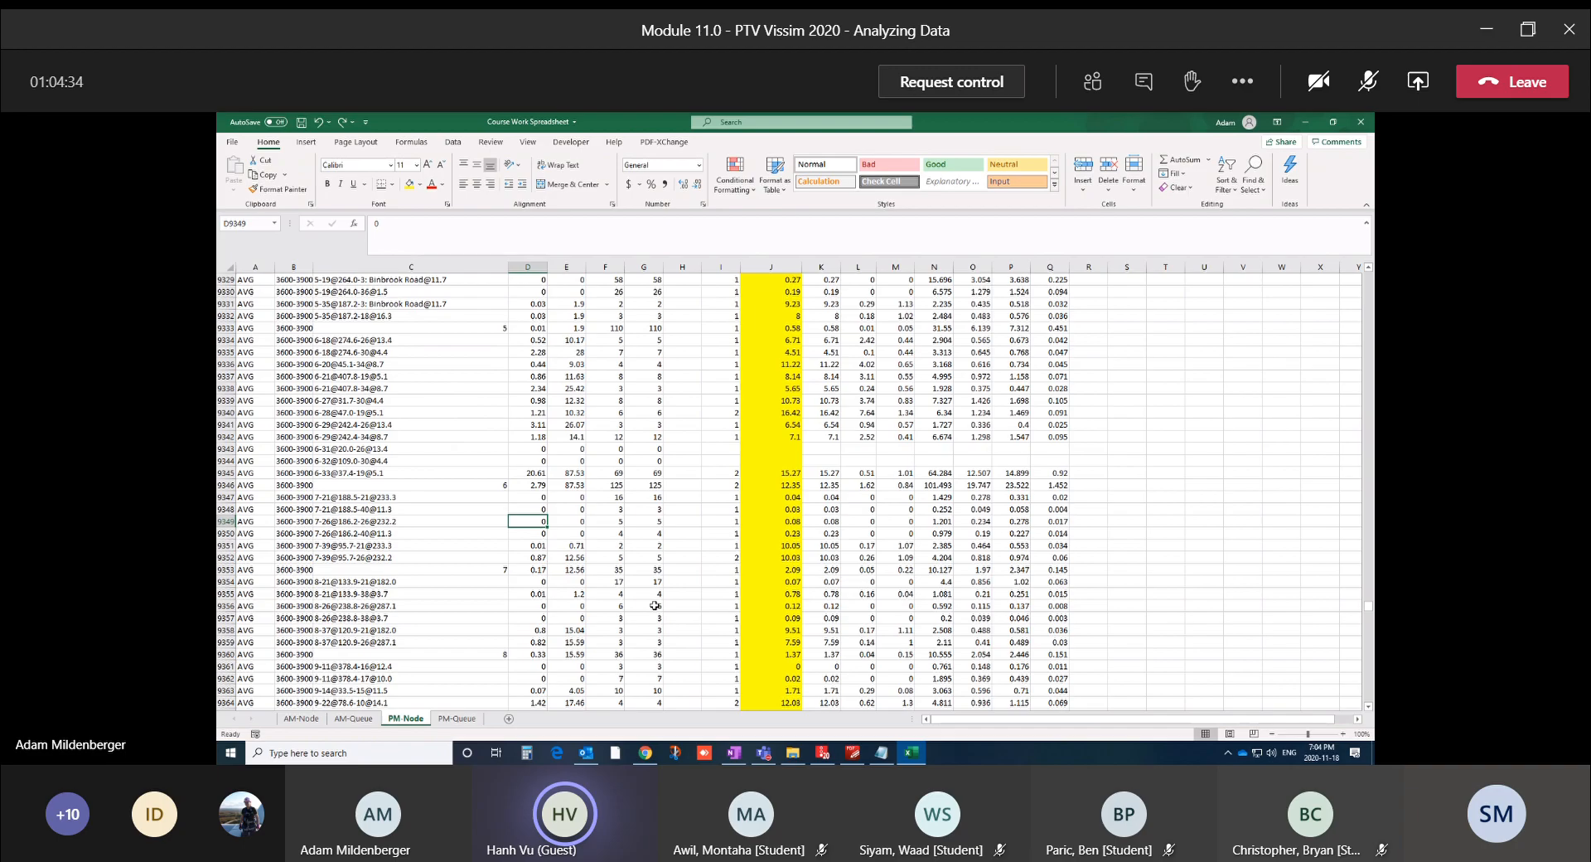
{"action": "scroll", "coordinate": [654, 606], "scroll_direction": "down", "scroll_amount": 10}
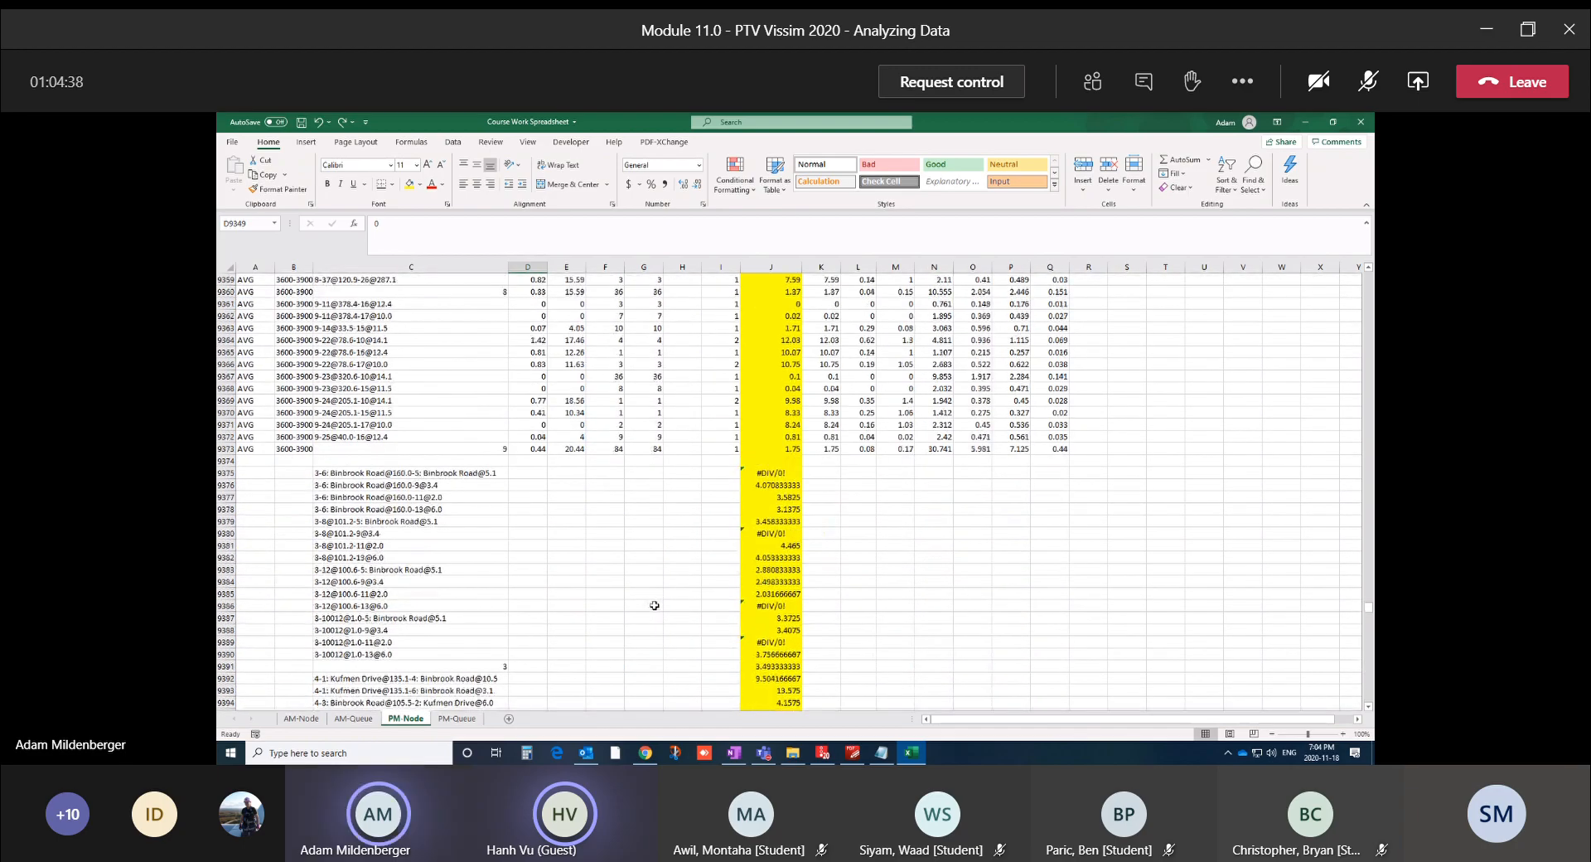
{"action": "left_click_drag", "start_coordinate": [389, 654], "coordinate": [388, 644]}
{"action": "left_click", "coordinate": [393, 558]}
{"action": "left_click", "coordinate": [389, 546]}
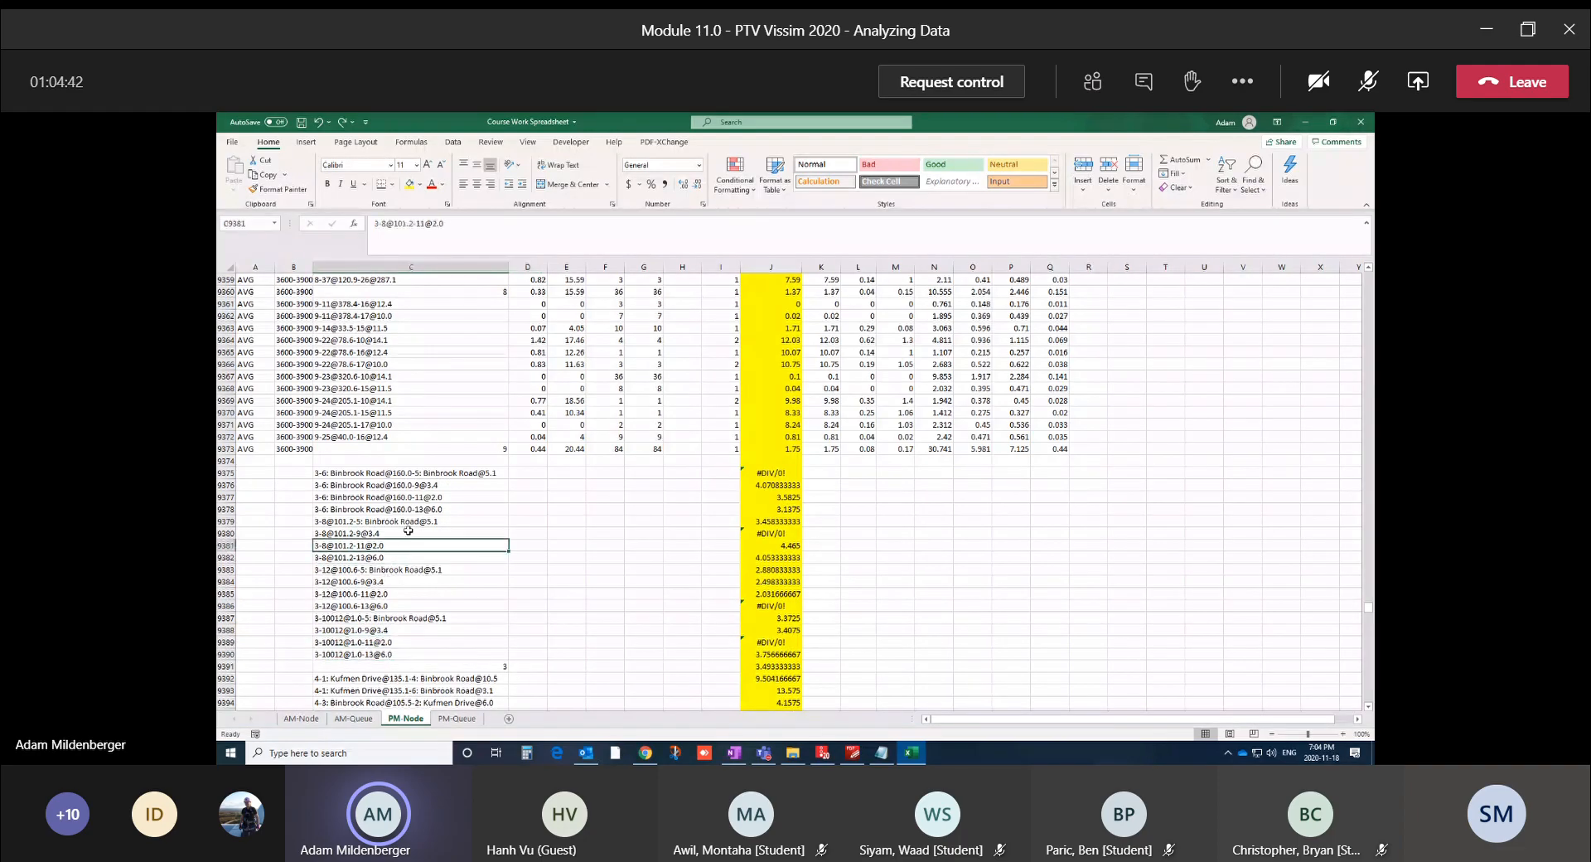
{"action": "left_click", "coordinate": [675, 473]}
{"action": "left_click", "coordinate": [746, 473]}
{"action": "left_click", "coordinate": [362, 473]}
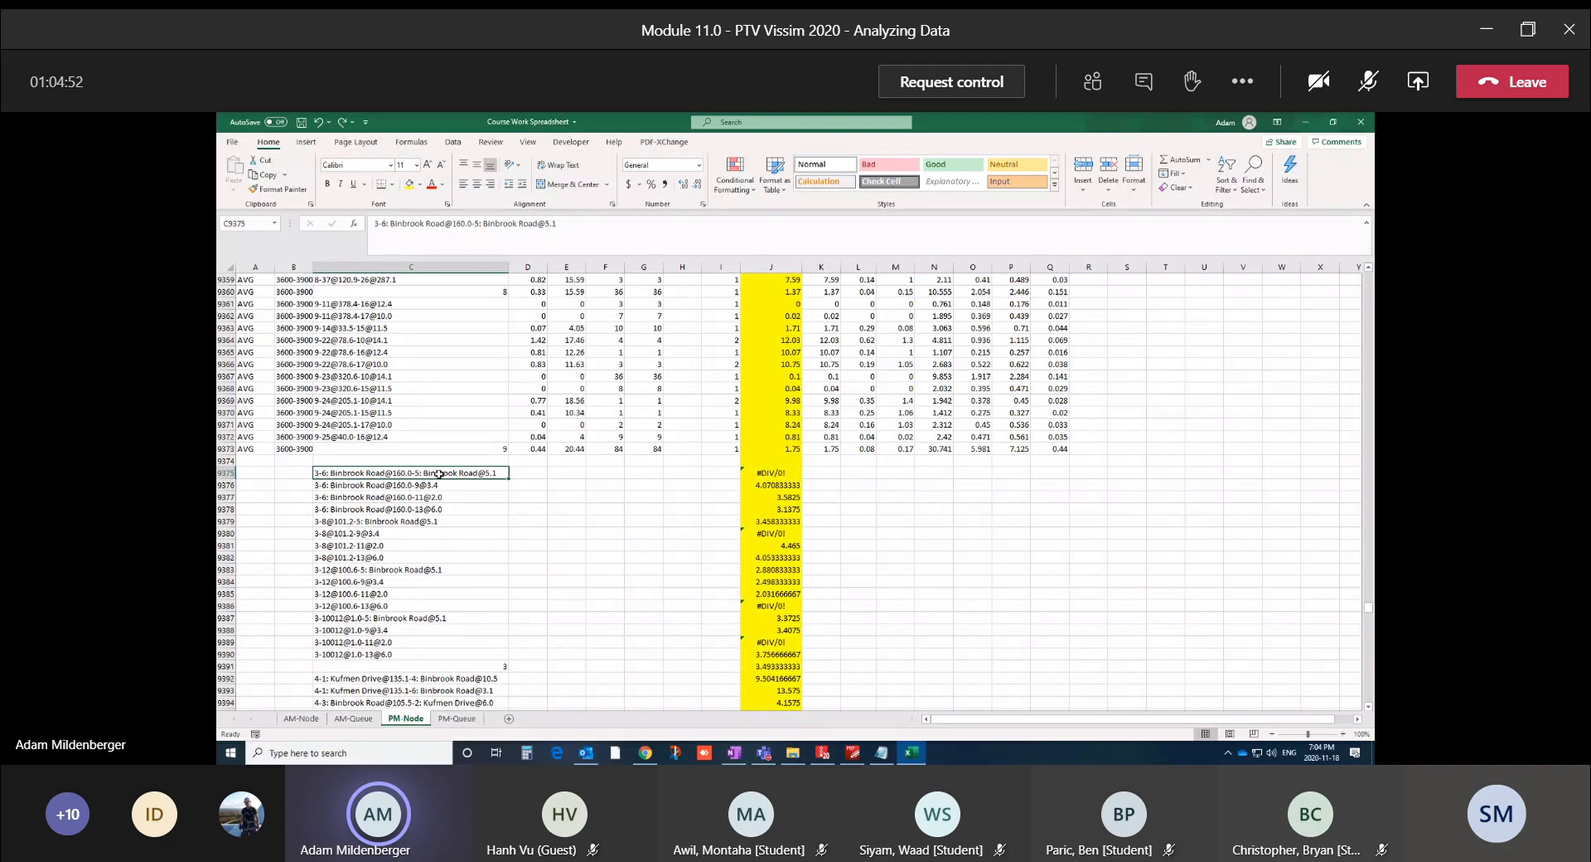
Switch to PTV Vissim and locate link 6, Binbrook Road, on the east side of the node 3 roundabout
{"action": "left_click", "coordinate": [822, 756]}
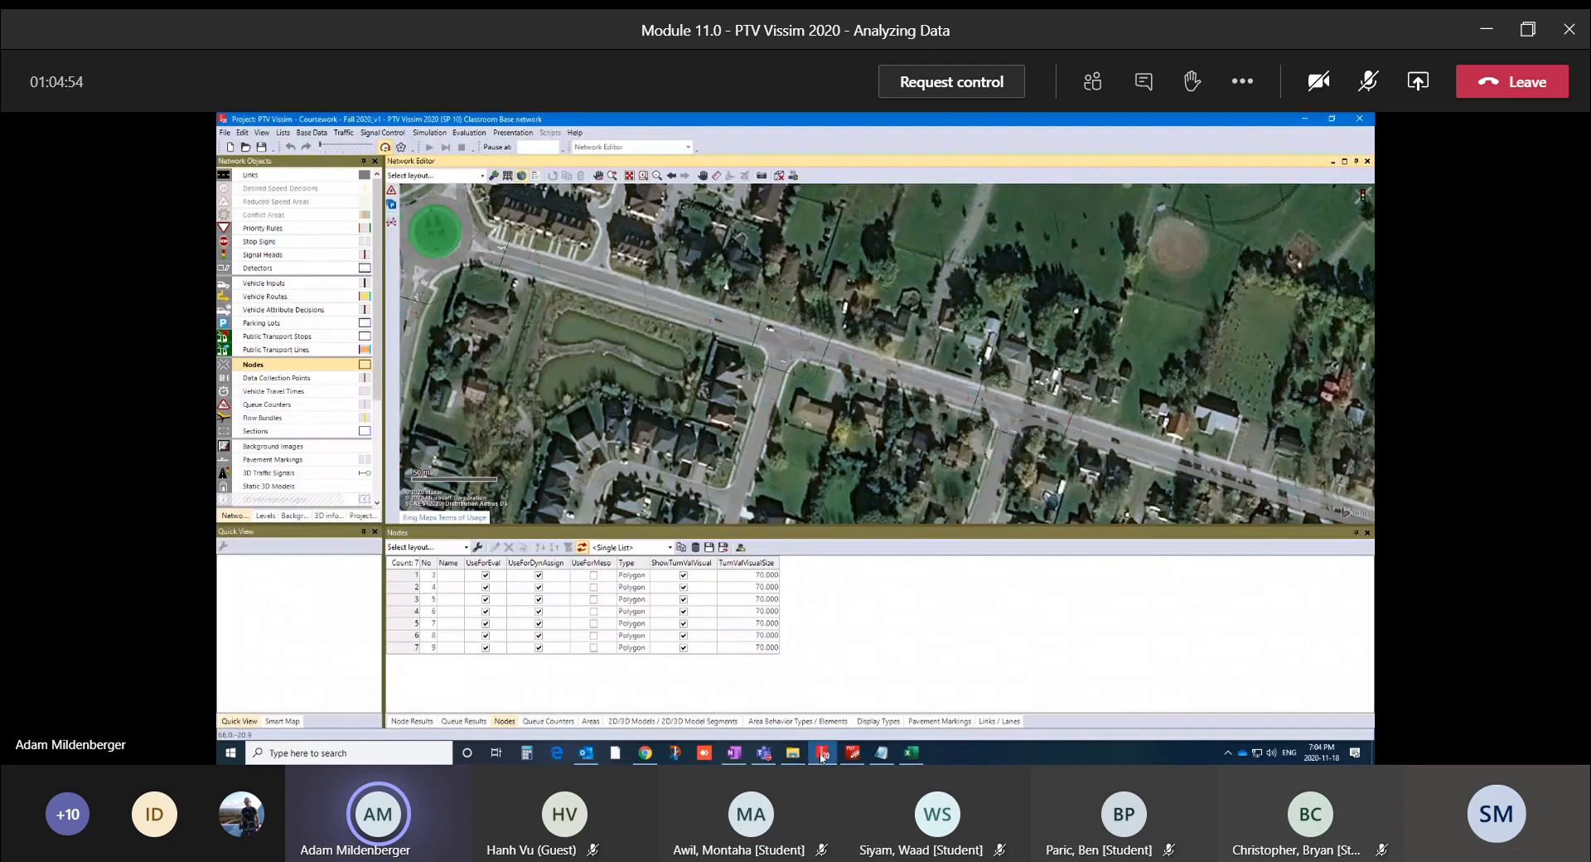
{"action": "left_click_drag", "start_coordinate": [425, 331], "coordinate": [685, 470]}
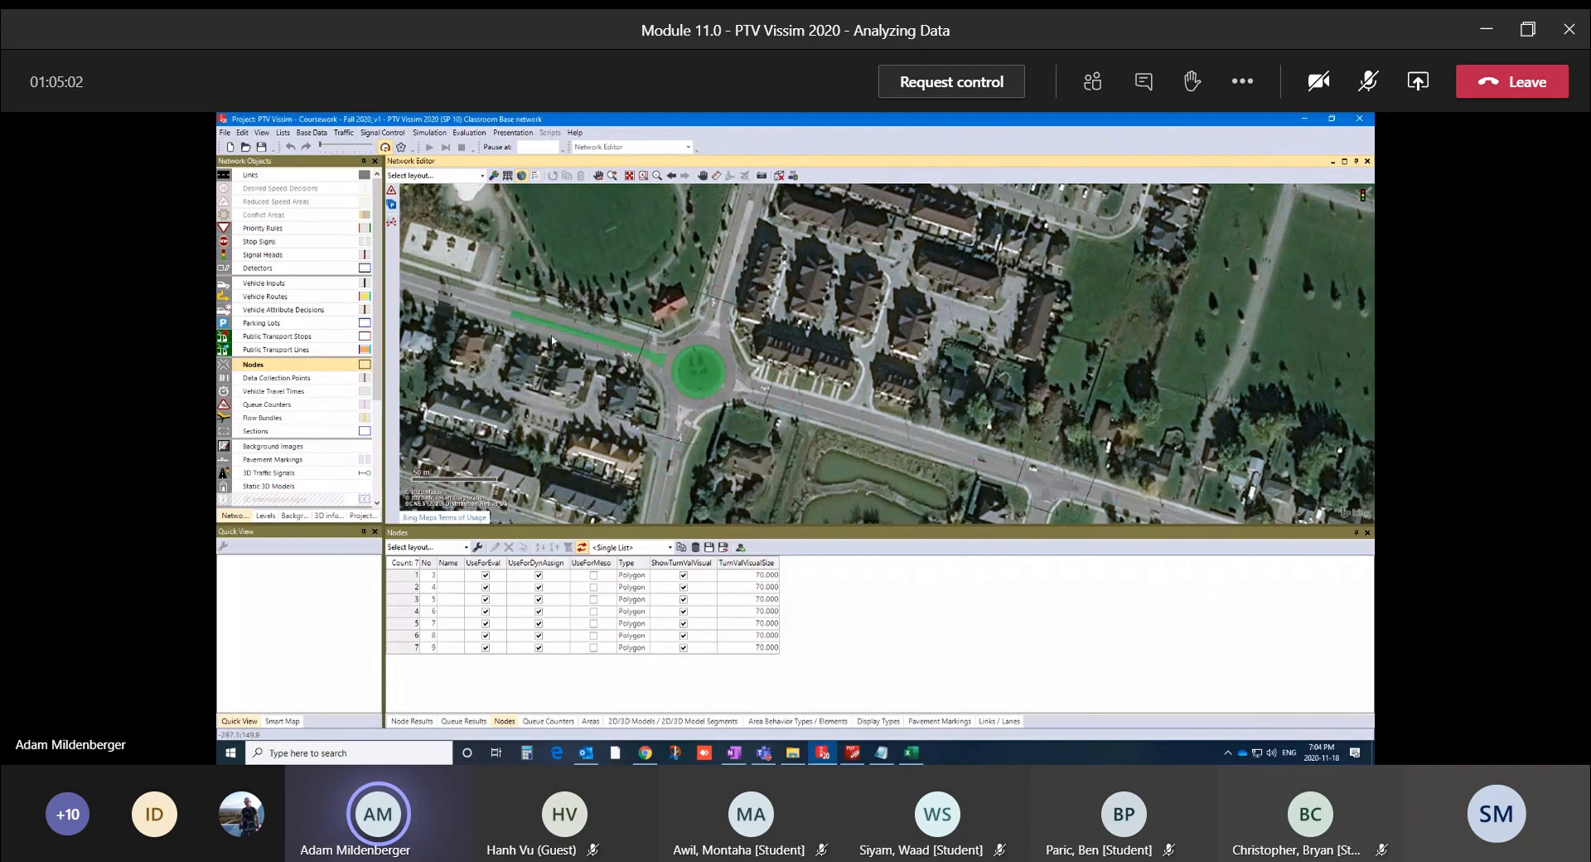
{"action": "scroll", "coordinate": [552, 339], "scroll_direction": "up", "scroll_amount": 2}
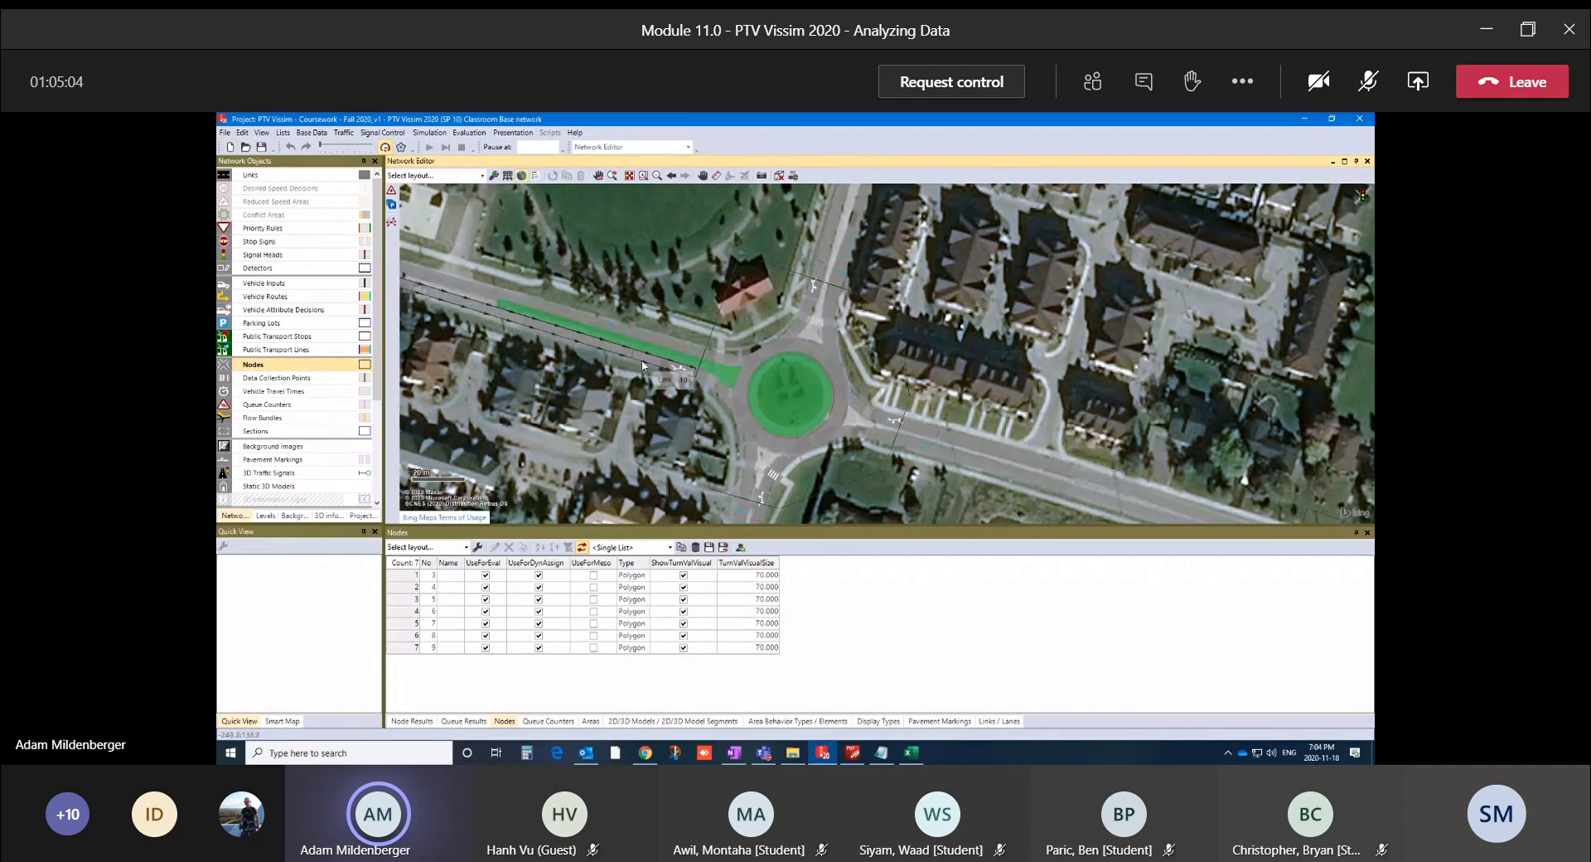
{"action": "left_click", "coordinate": [983, 446]}
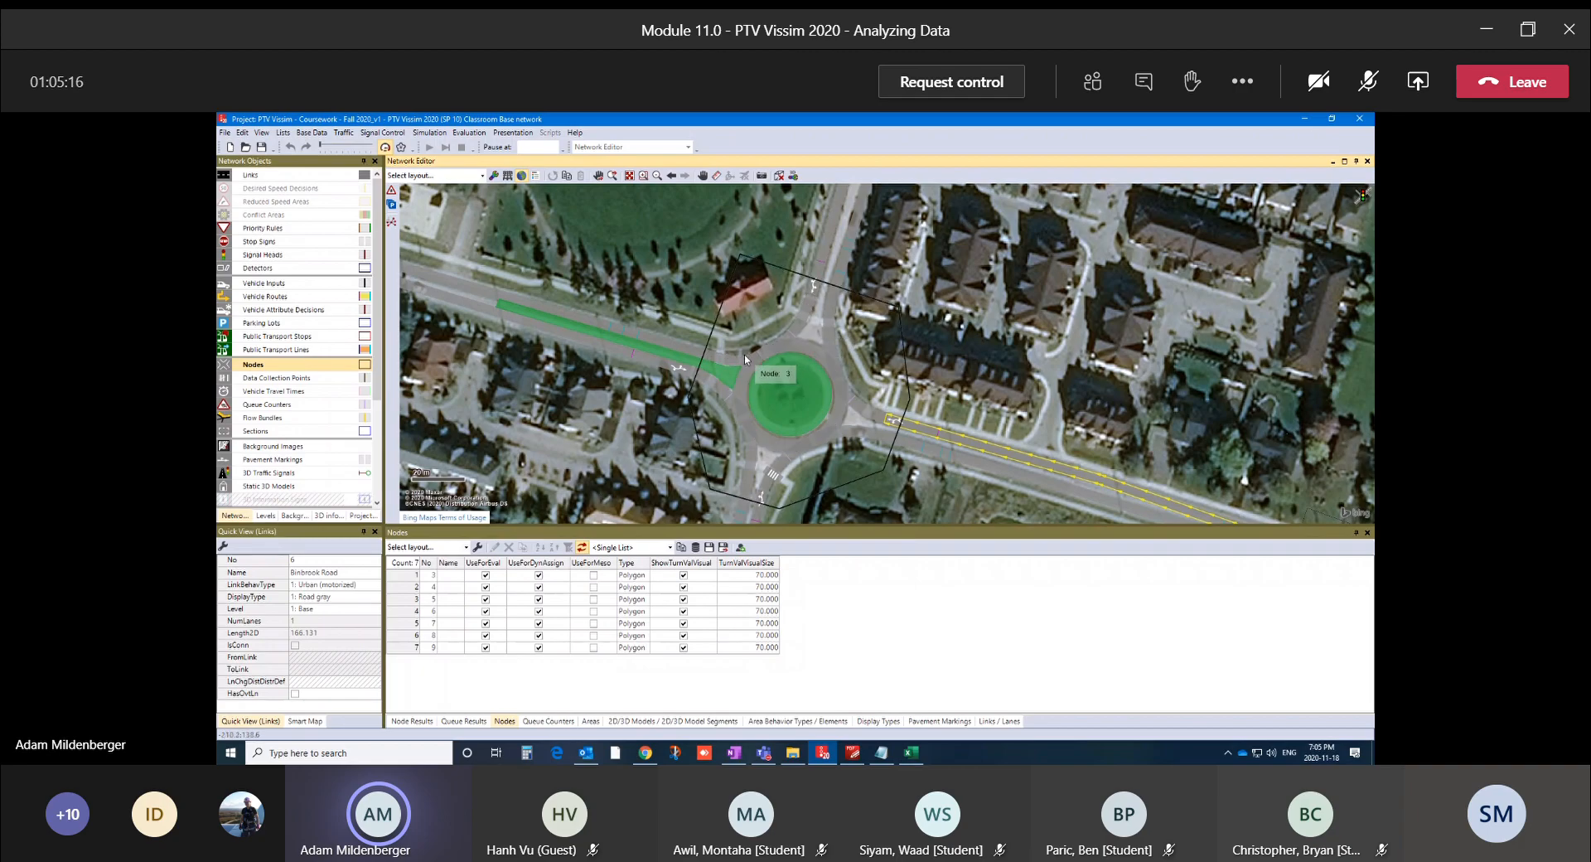
Show the list of links, highlight link 5, Binbrook Road, in the network and view its properties
{"action": "right_click", "coordinate": [272, 178]}
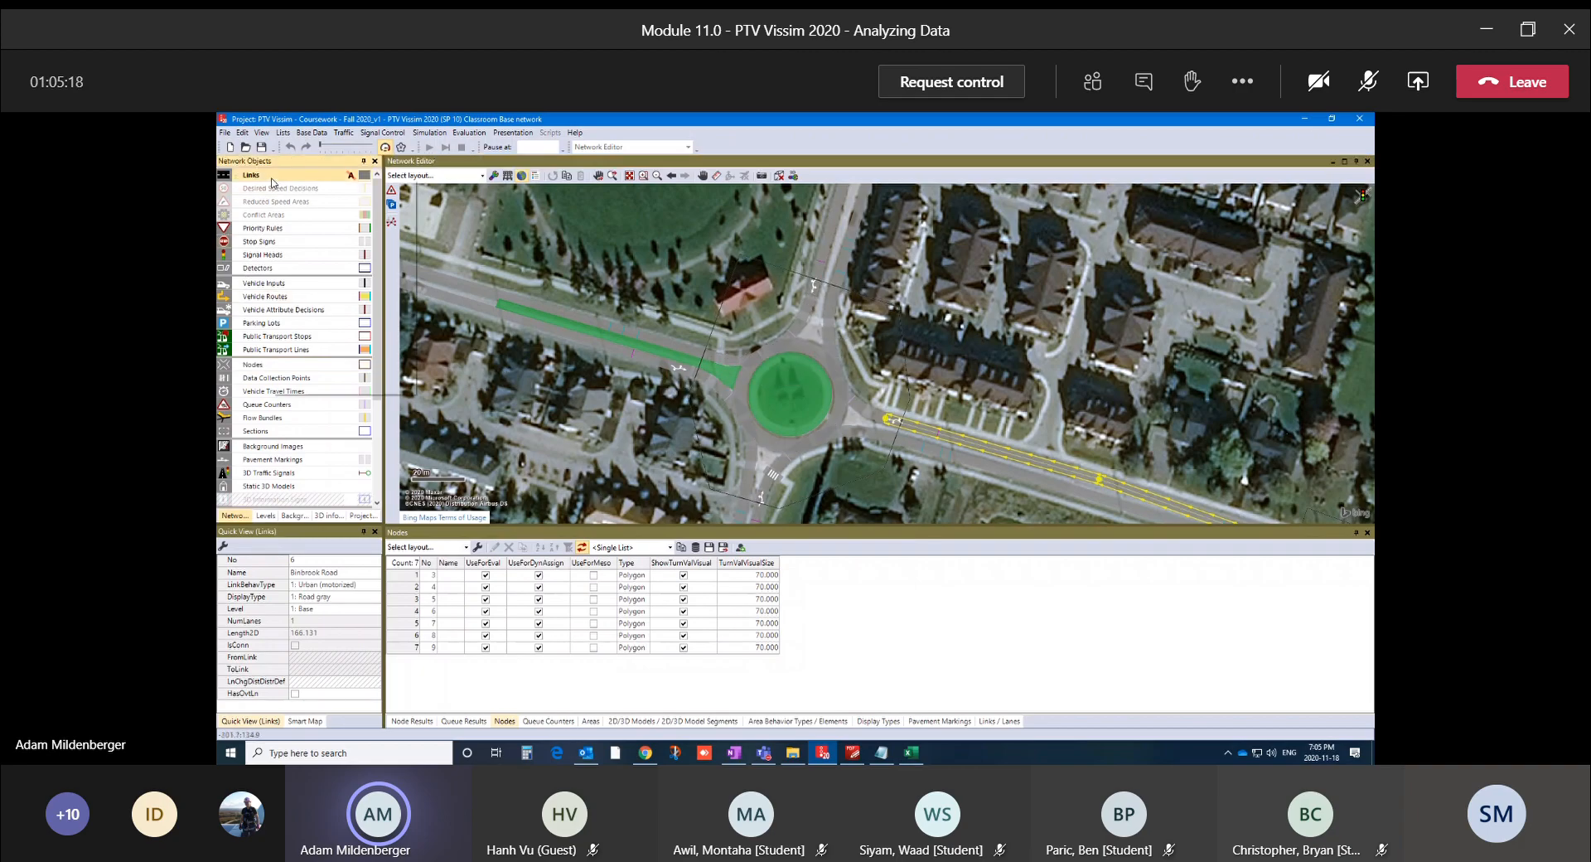
{"action": "left_click", "coordinate": [277, 187]}
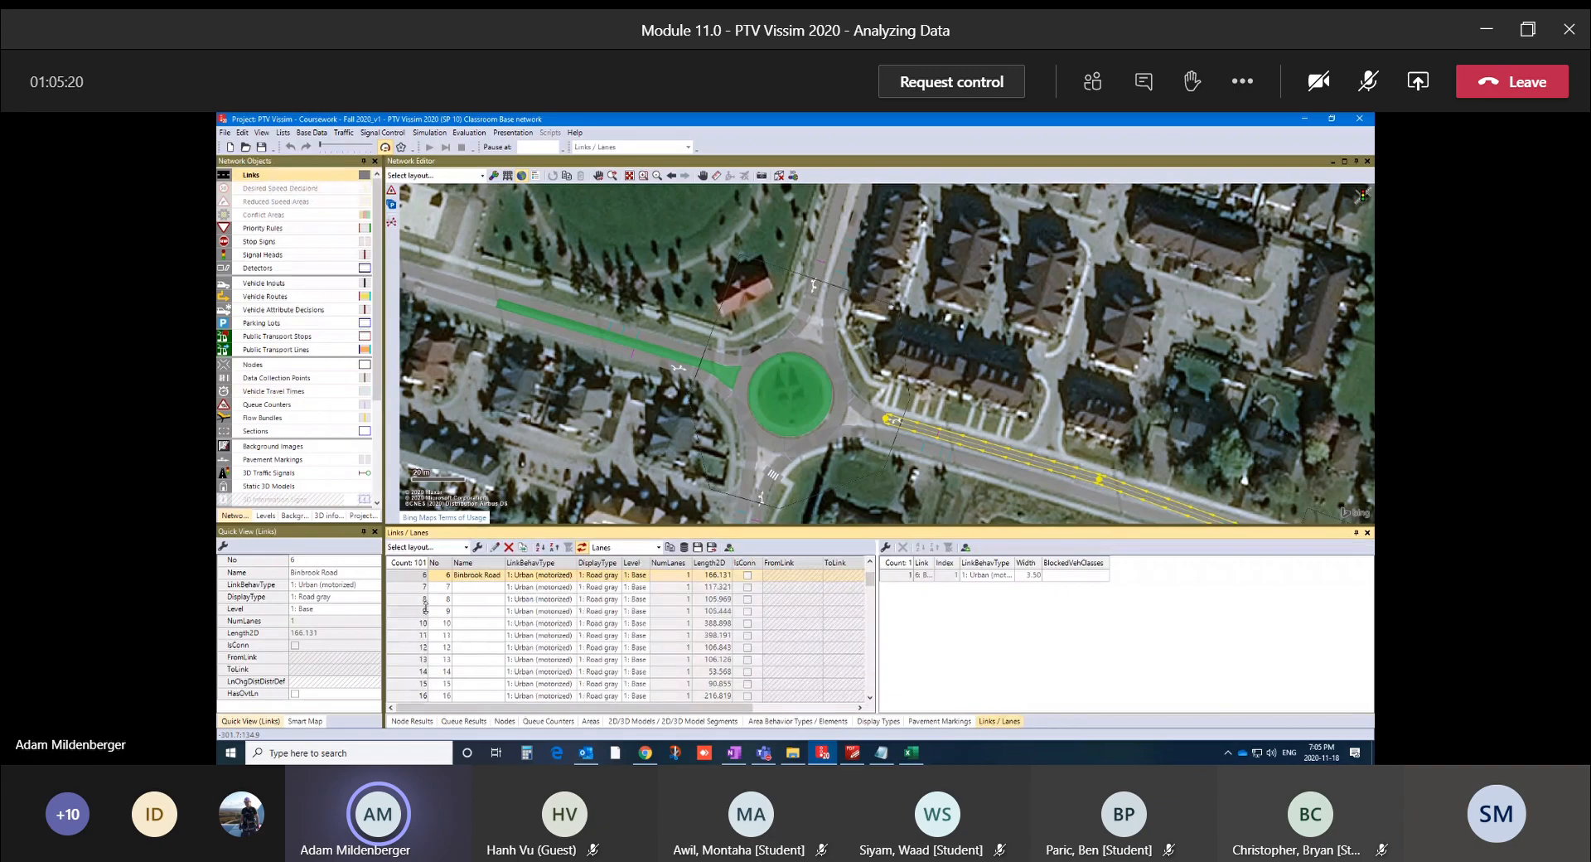
{"action": "scroll", "coordinate": [441, 603], "scroll_direction": "up", "scroll_amount": 2}
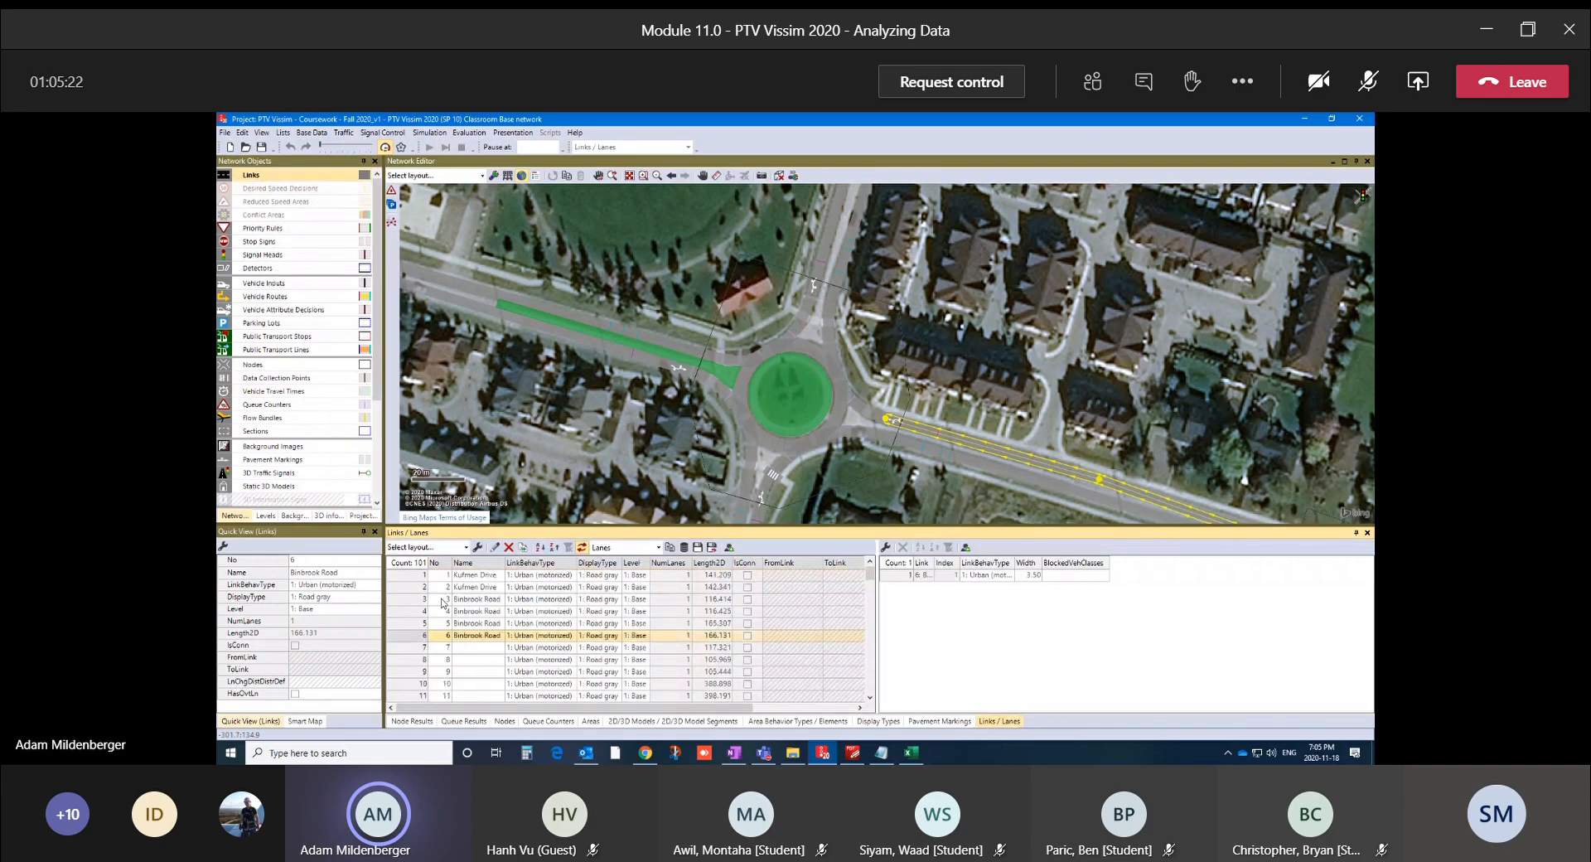
{"action": "left_click", "coordinate": [414, 623]}
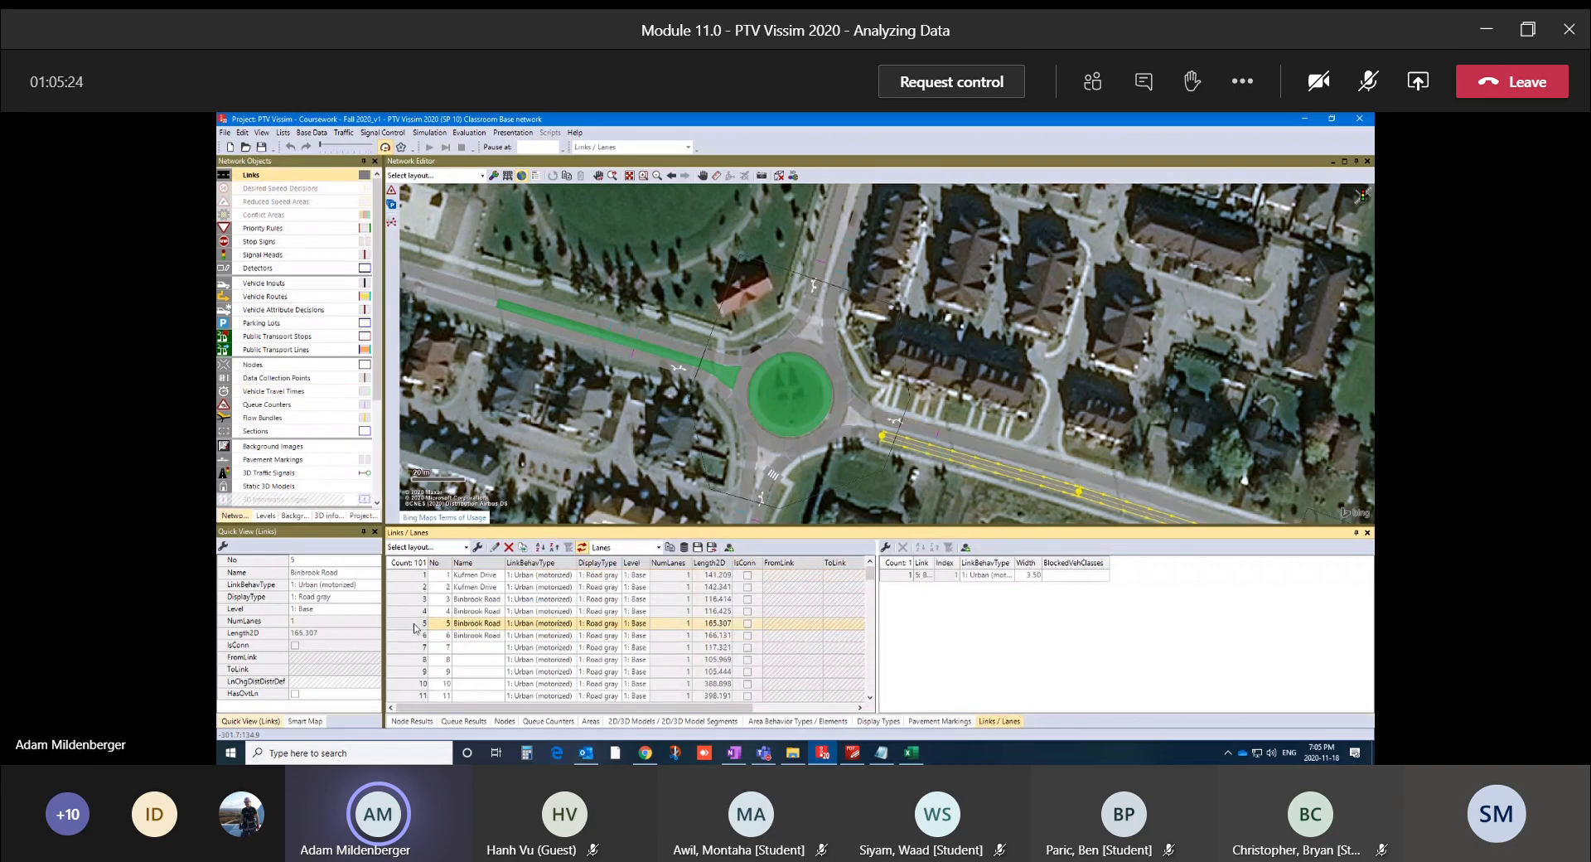
{"action": "double_click", "coordinate": [414, 627]}
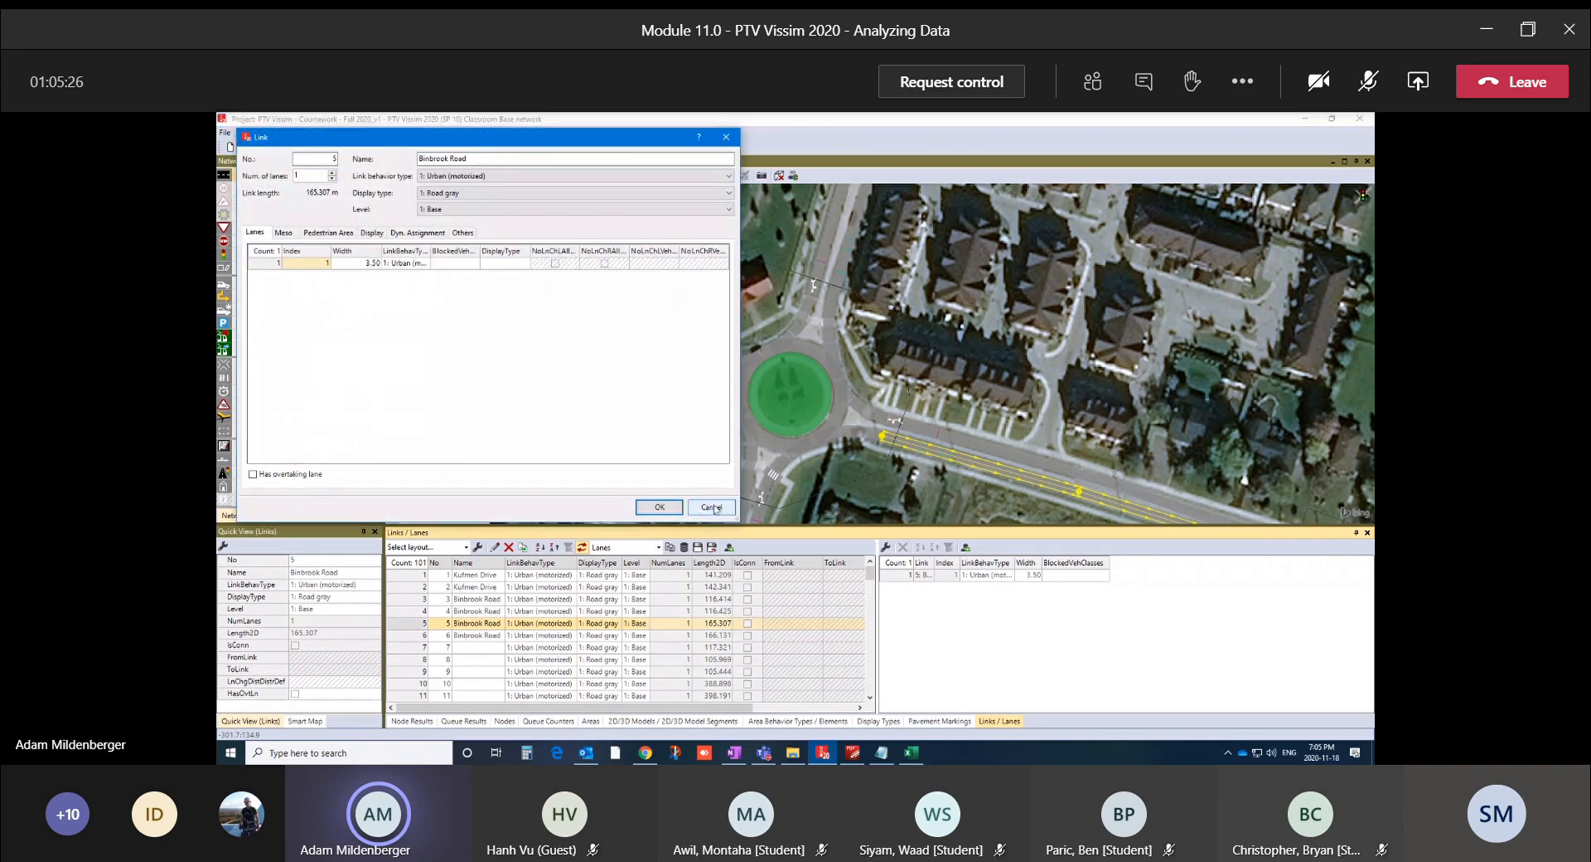
{"action": "left_click", "coordinate": [727, 512]}
{"action": "left_click", "coordinate": [939, 481]}
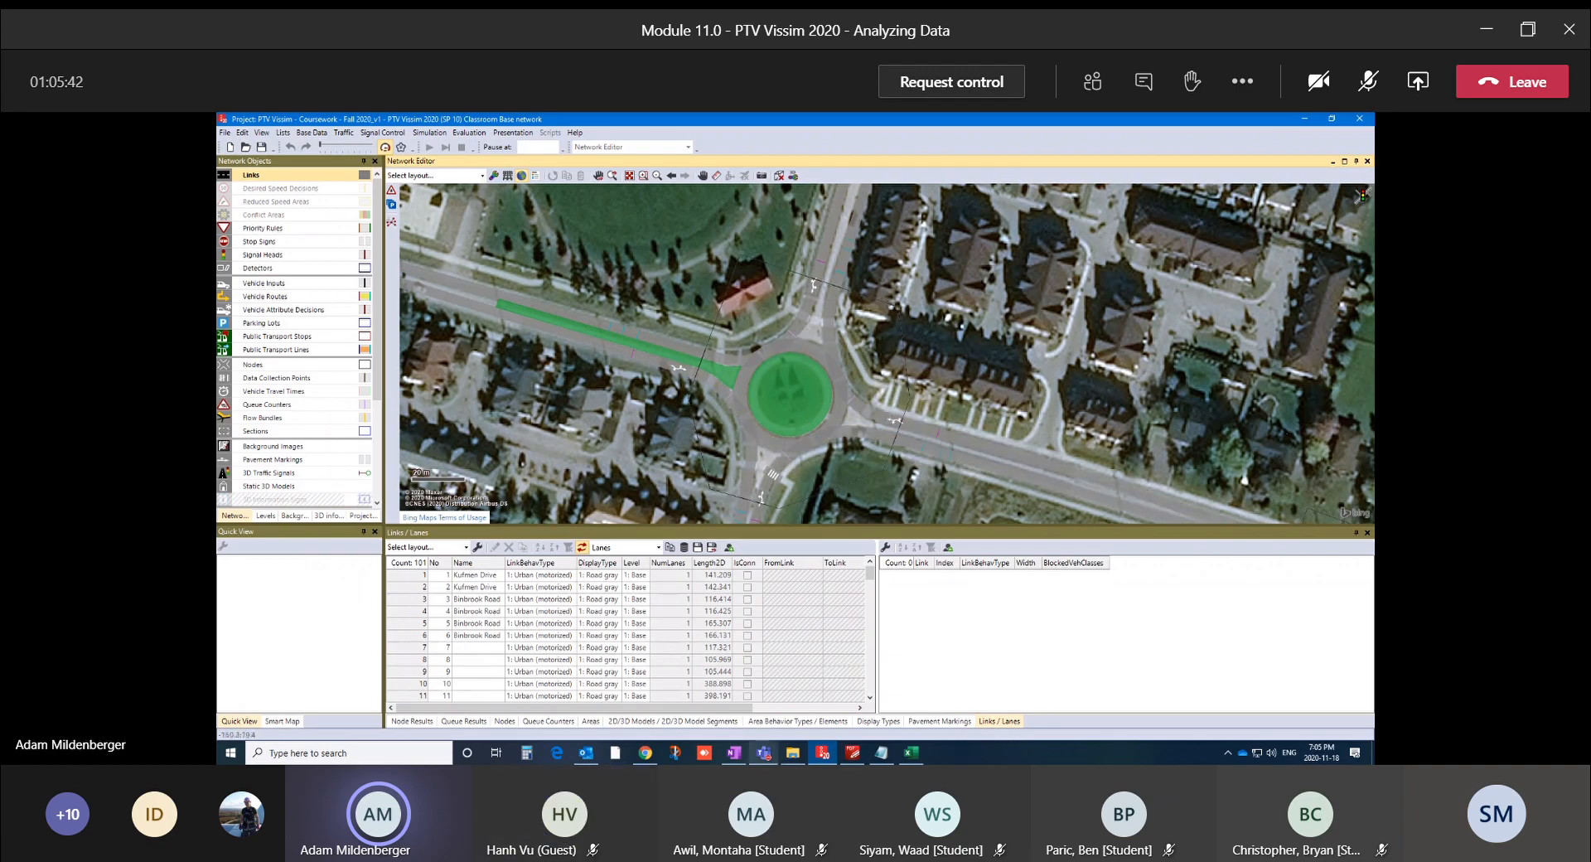
Inspect the averages in J9375 and J9380 in Excel, then switch to Vissim and locate link 8 south of the roundabout
{"action": "left_click", "coordinate": [911, 752]}
{"action": "left_click", "coordinate": [760, 472]}
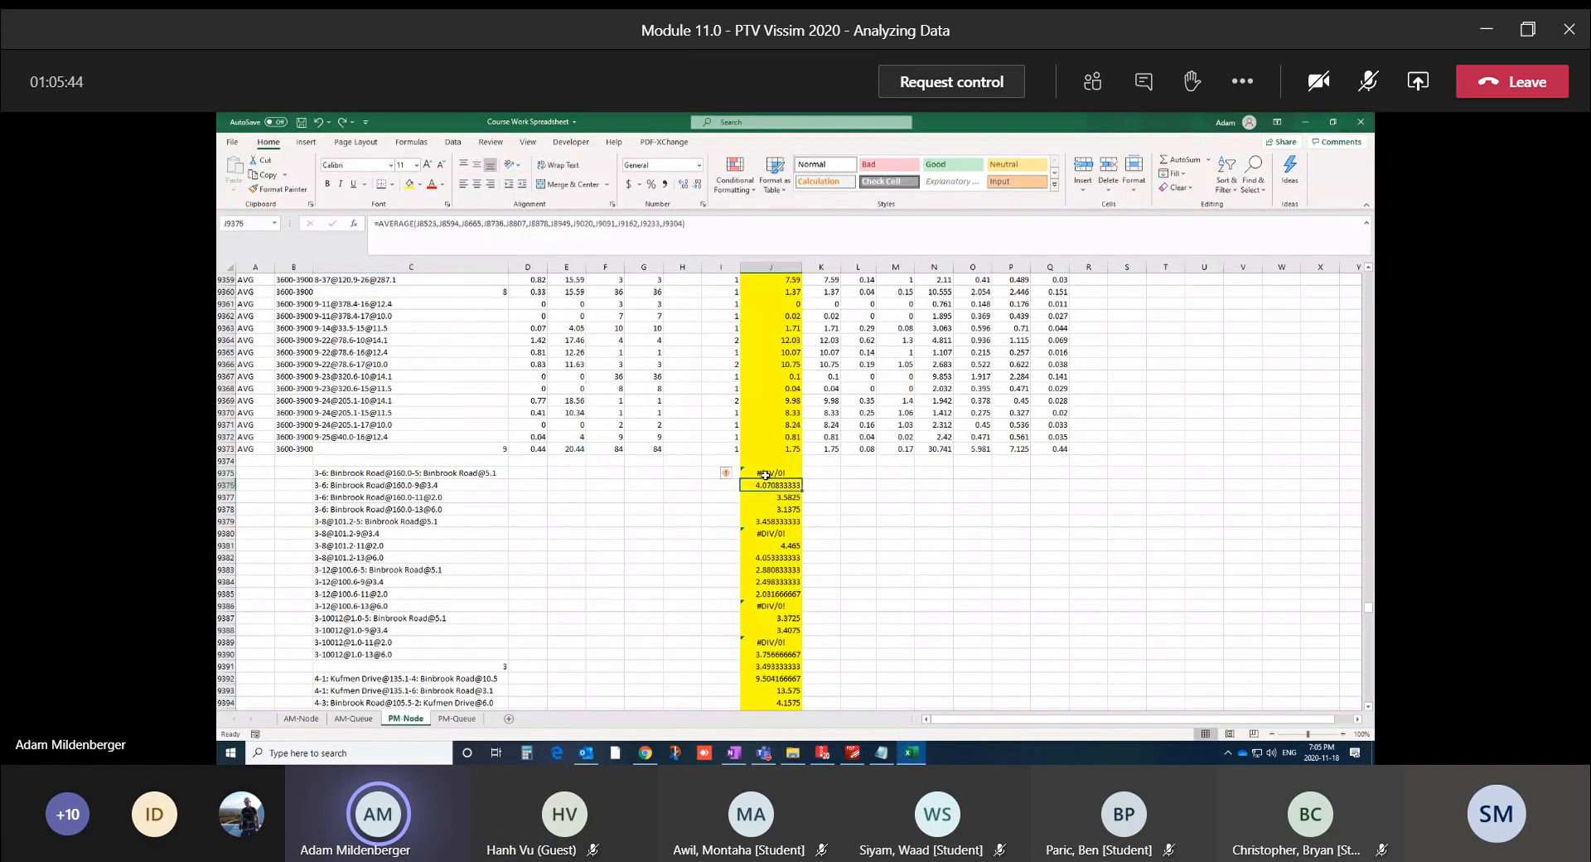
{"action": "left_click", "coordinate": [758, 533]}
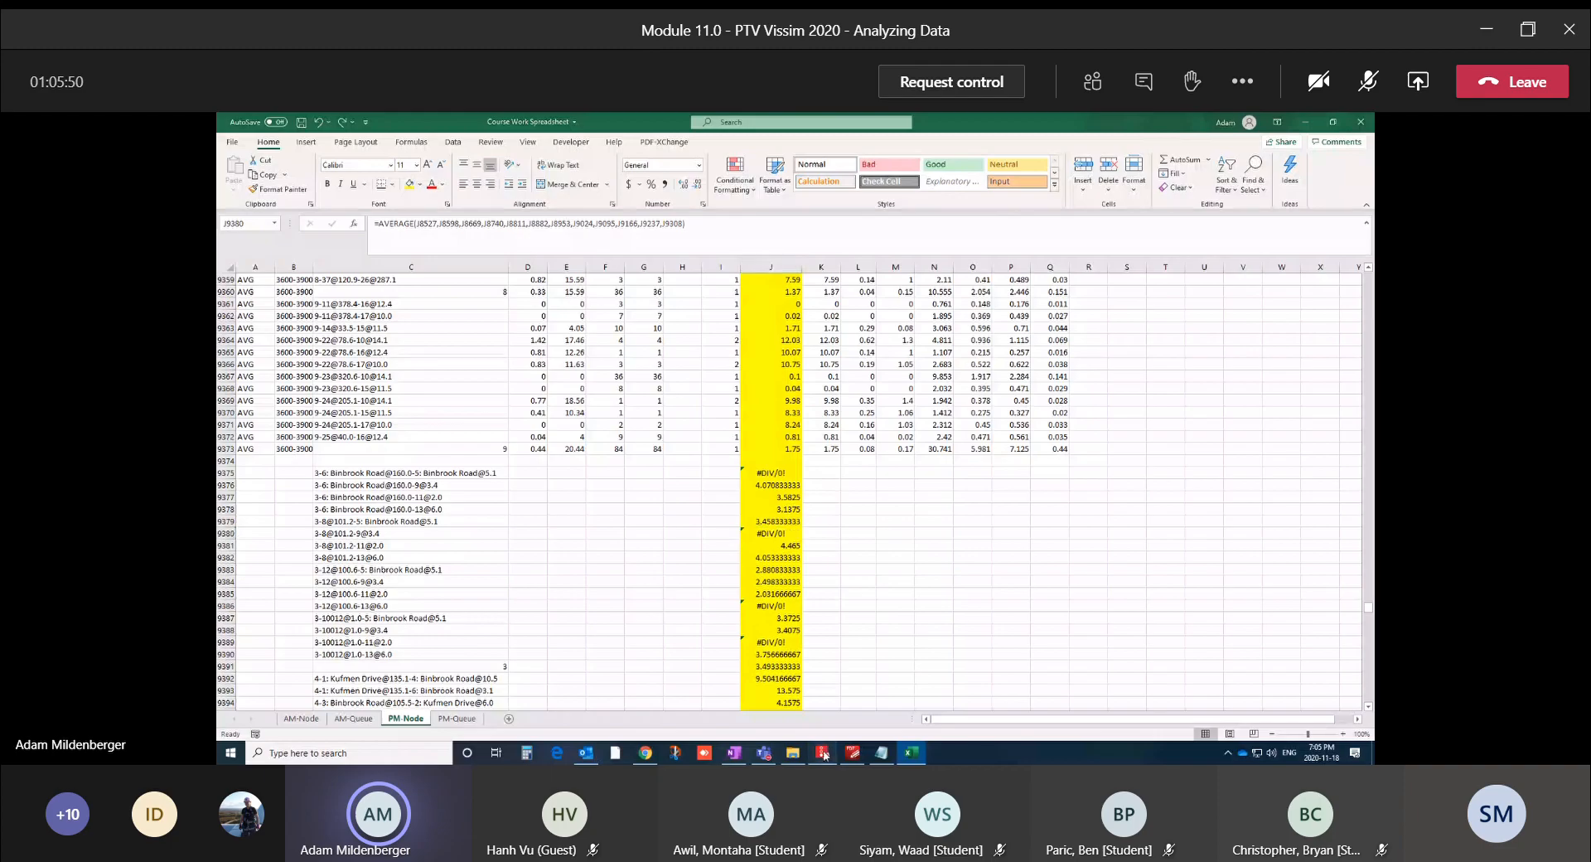
{"action": "left_click", "coordinate": [822, 751]}
{"action": "left_click", "coordinate": [760, 515]}
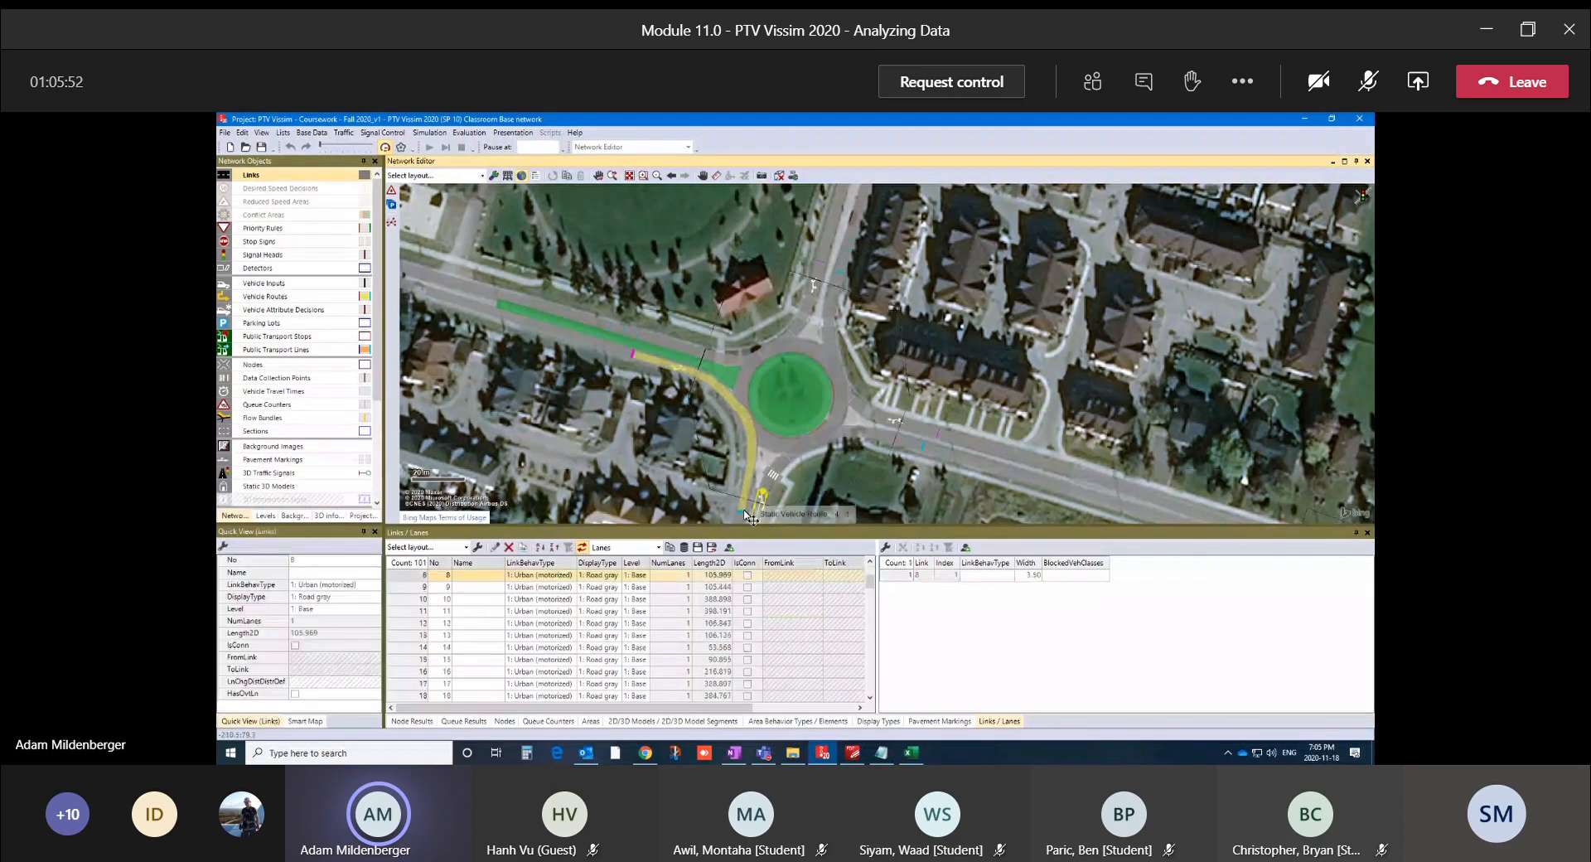
Inspect the 3-12 to 13 average in J9386 in Excel, then switch to Vissim and locate link 13 north of the roundabout
{"action": "left_click", "coordinate": [912, 751]}
{"action": "left_click", "coordinate": [770, 606]}
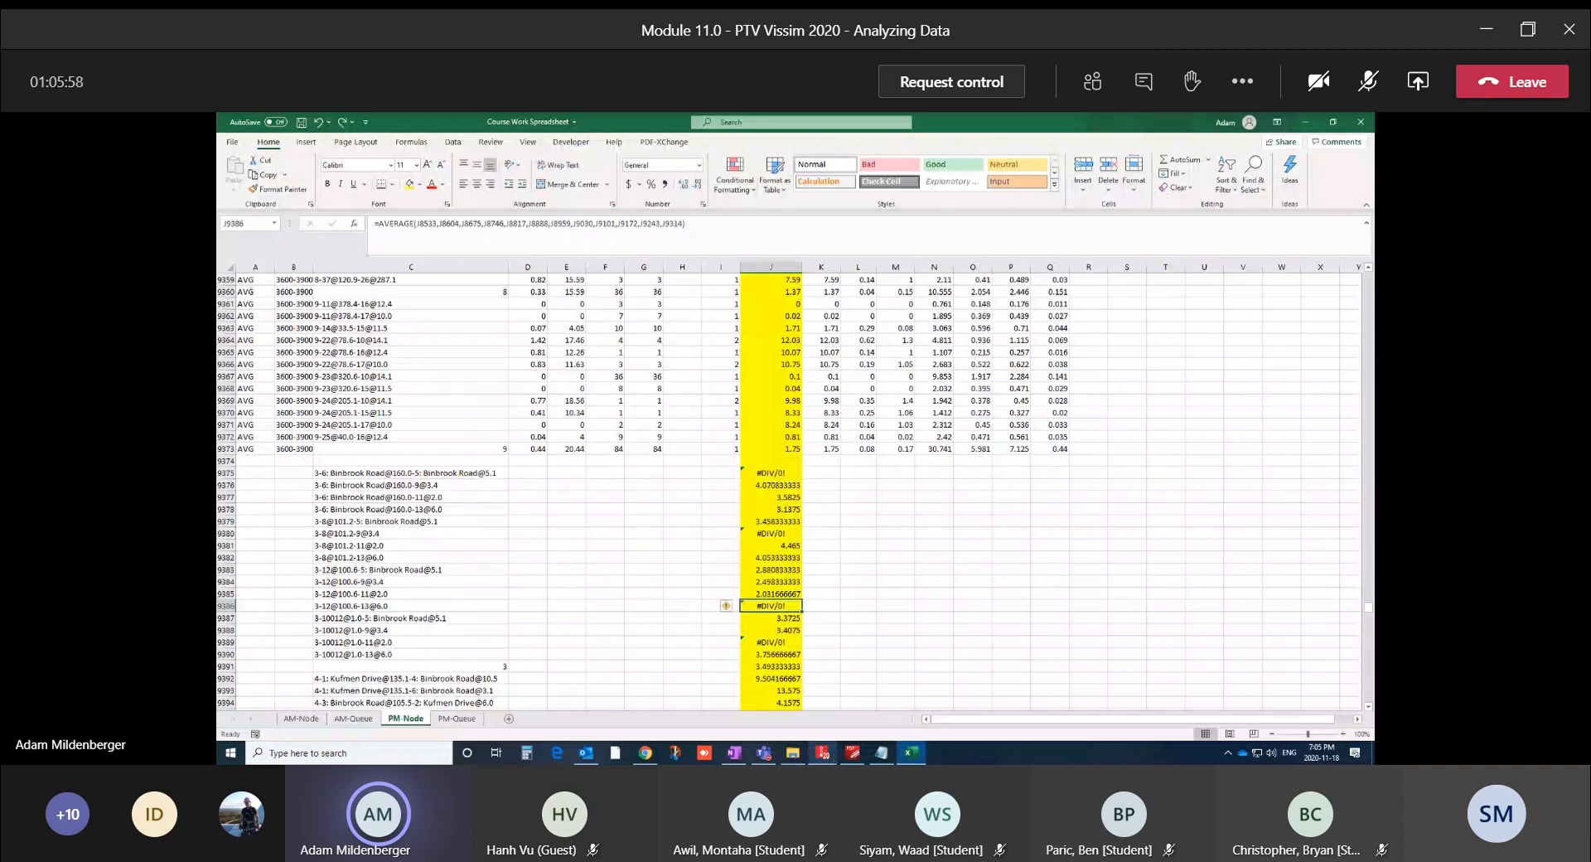
{"action": "left_click", "coordinate": [822, 751]}
{"action": "left_click", "coordinate": [837, 264]}
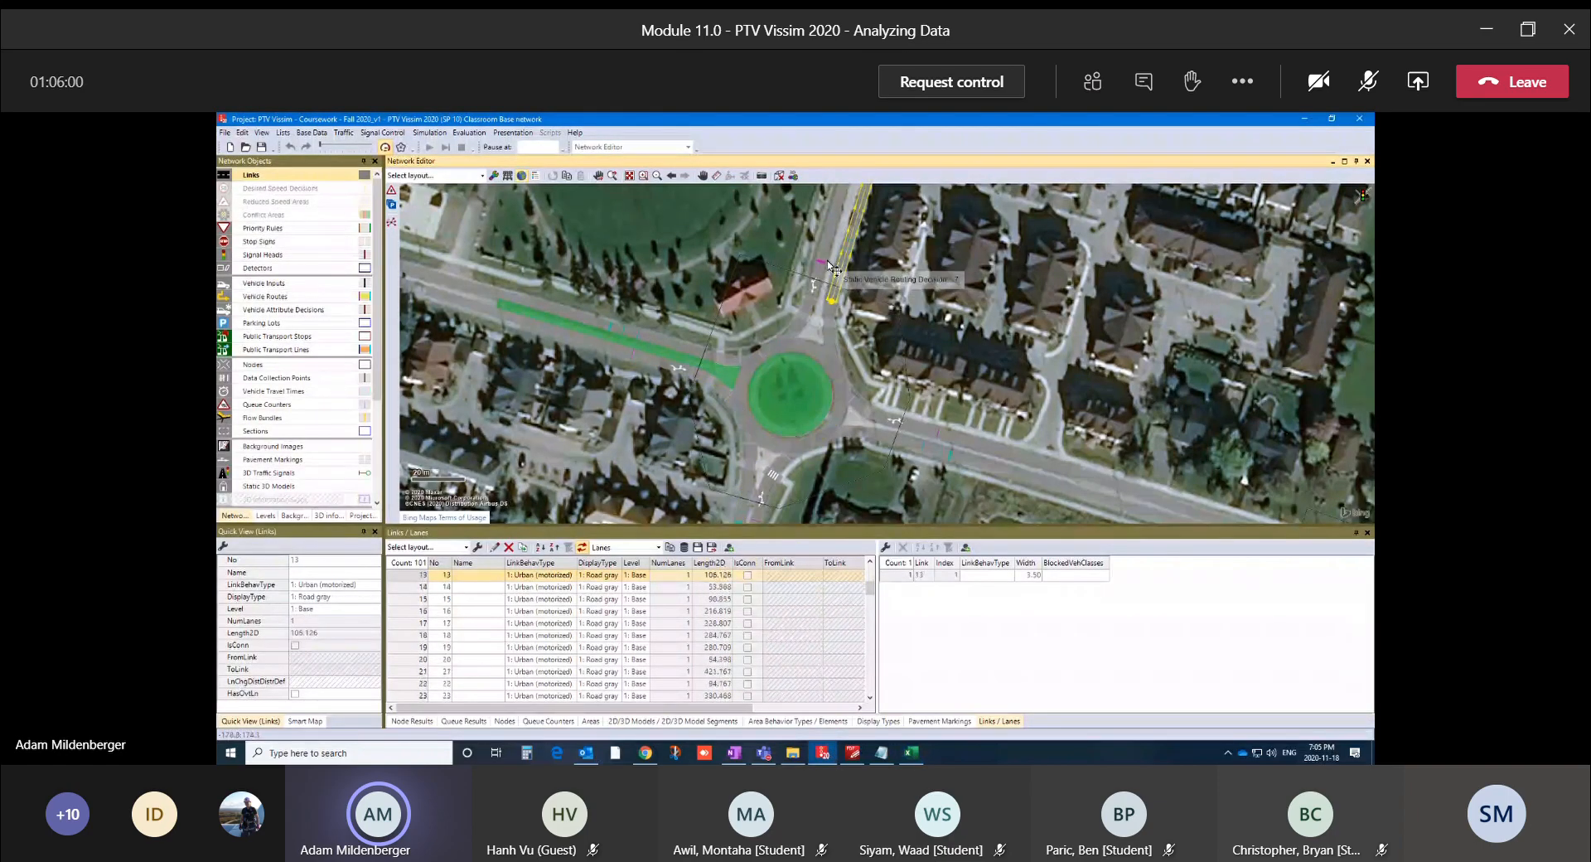
{"action": "left_click", "coordinate": [844, 263]}
Switch to Excel and inspect the average in J9389 and its movement name in C9389
{"action": "left_click", "coordinate": [908, 752]}
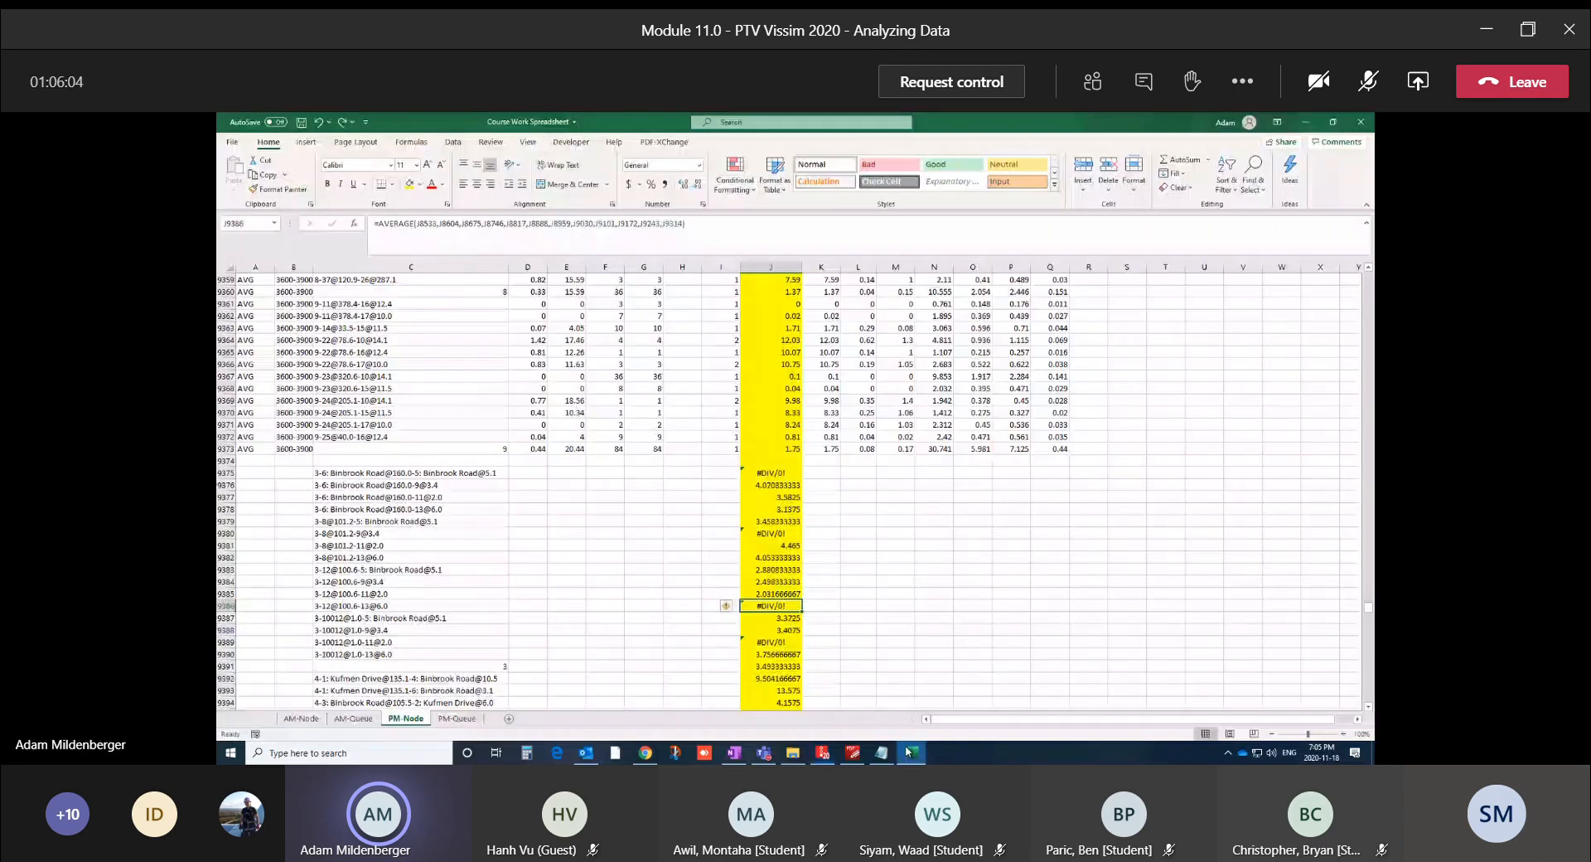
{"action": "scroll", "coordinate": [854, 571], "scroll_direction": "down", "scroll_amount": 5}
{"action": "left_click", "coordinate": [761, 461]}
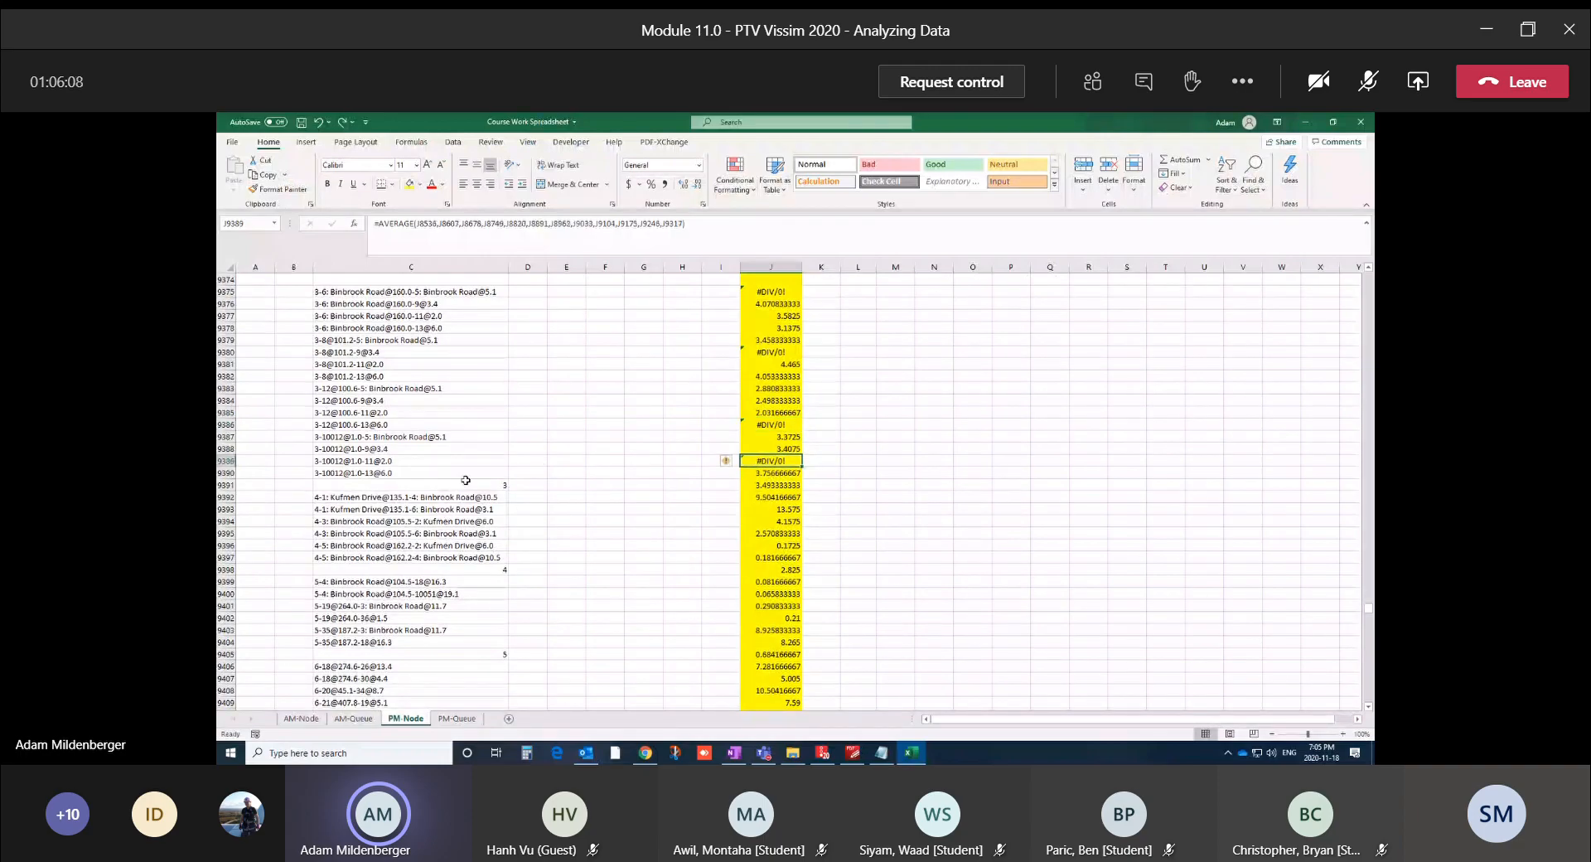
{"action": "left_click", "coordinate": [335, 461]}
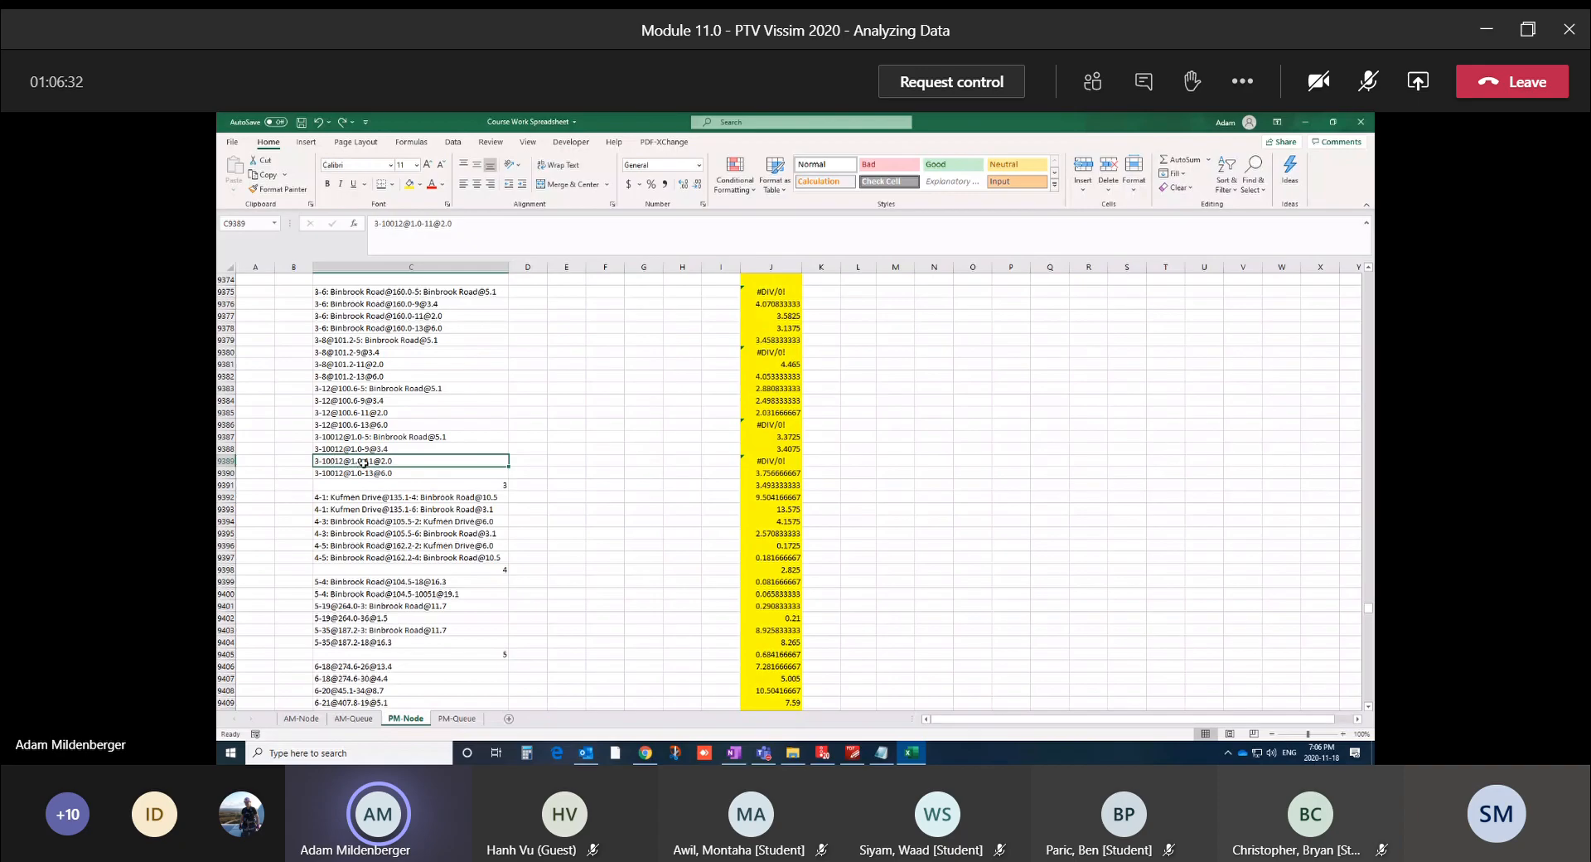
Switch to Vissim and locate connector 10012 and link 11 on the west side of the roundabout
{"action": "left_click", "coordinate": [835, 751]}
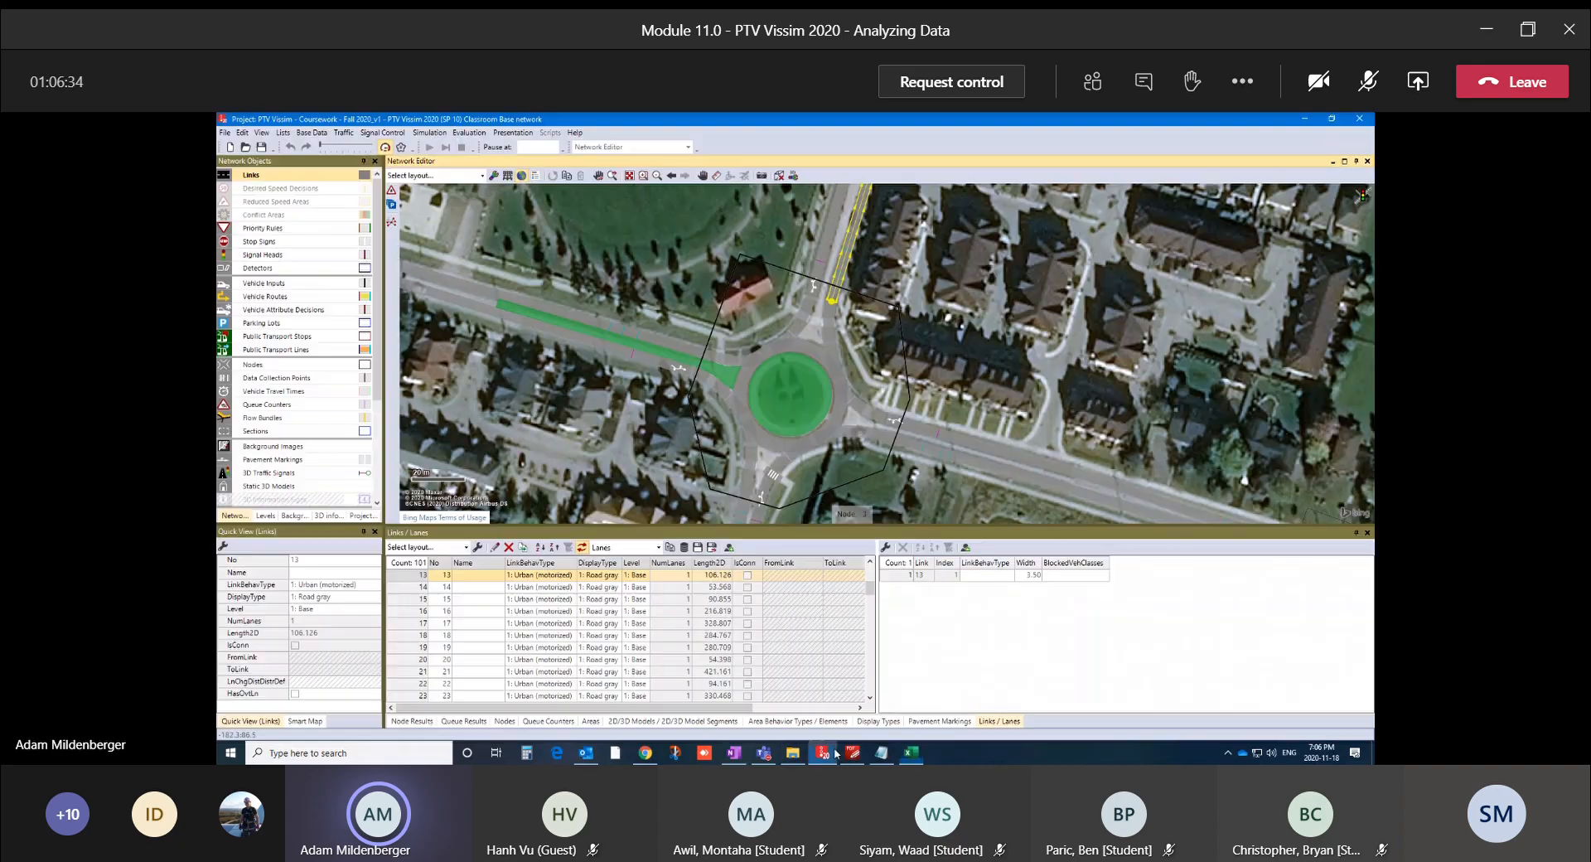
{"action": "left_click", "coordinate": [701, 382]}
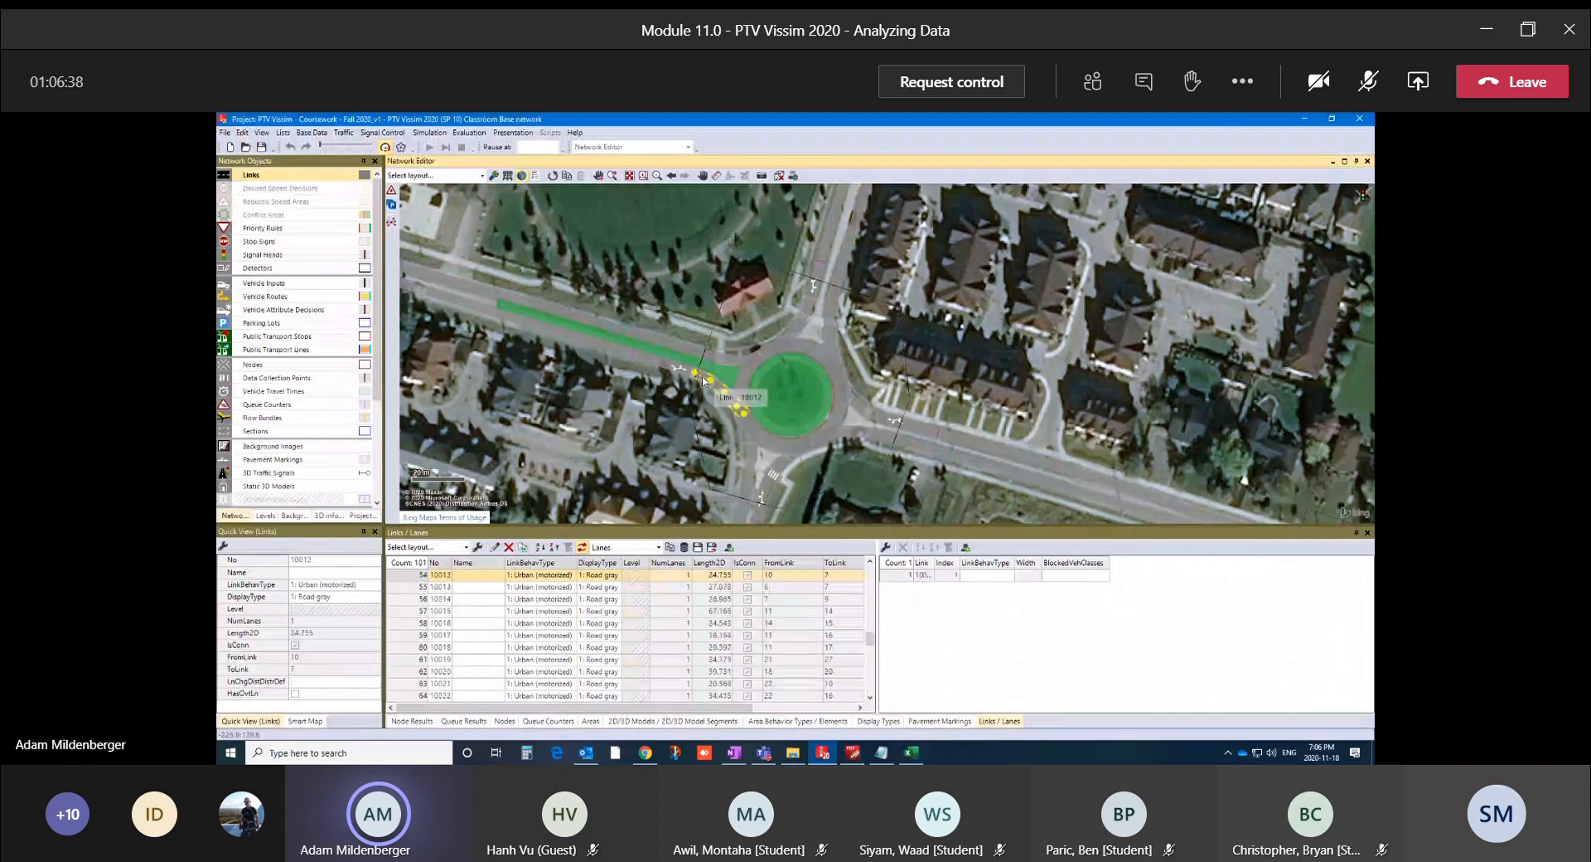
{"action": "left_click", "coordinate": [694, 368]}
{"action": "scroll", "coordinate": [695, 365], "scroll_direction": "up", "scroll_amount": 2}
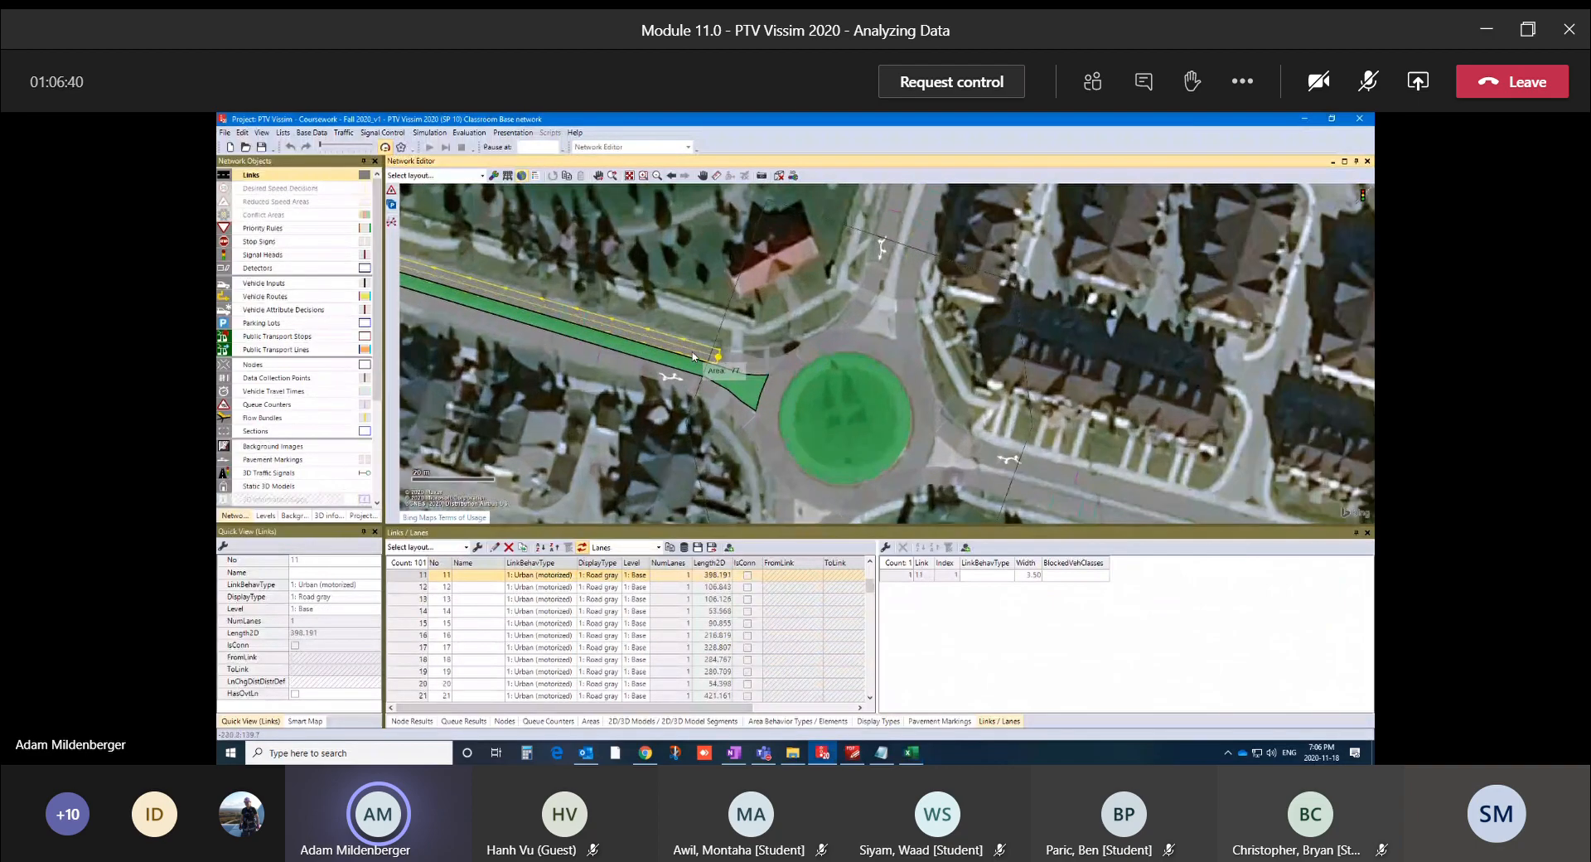
{"action": "scroll", "coordinate": [693, 356], "scroll_direction": "up", "scroll_amount": 2}
Examine where the node 3 boundary crosses the western approach by selecting the node, link 10 and connector 10012
{"action": "left_click", "coordinate": [694, 445]}
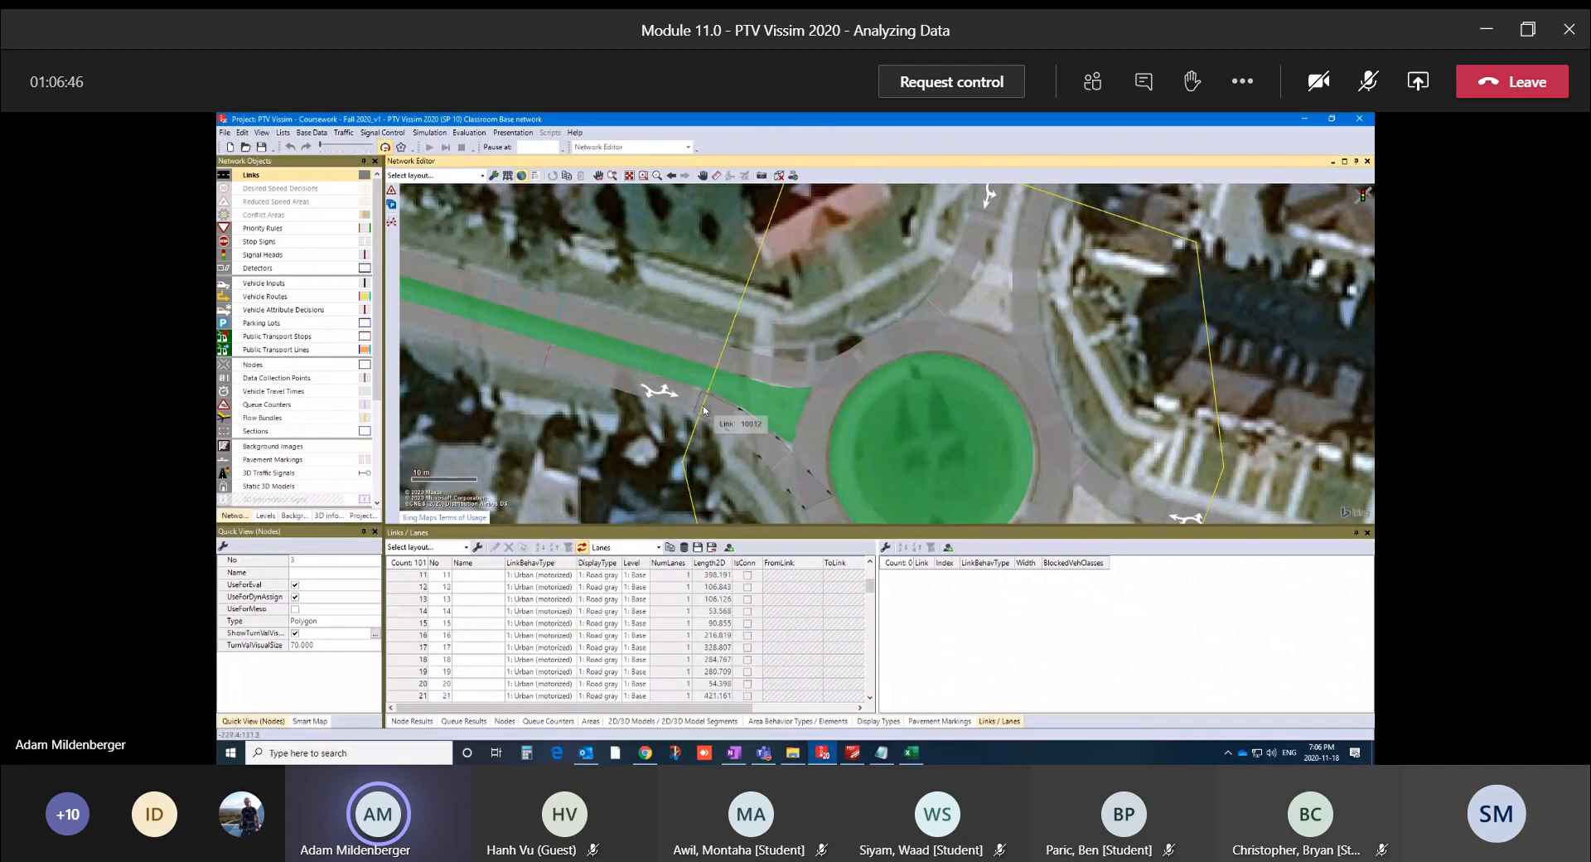
{"action": "left_click", "coordinate": [709, 414]}
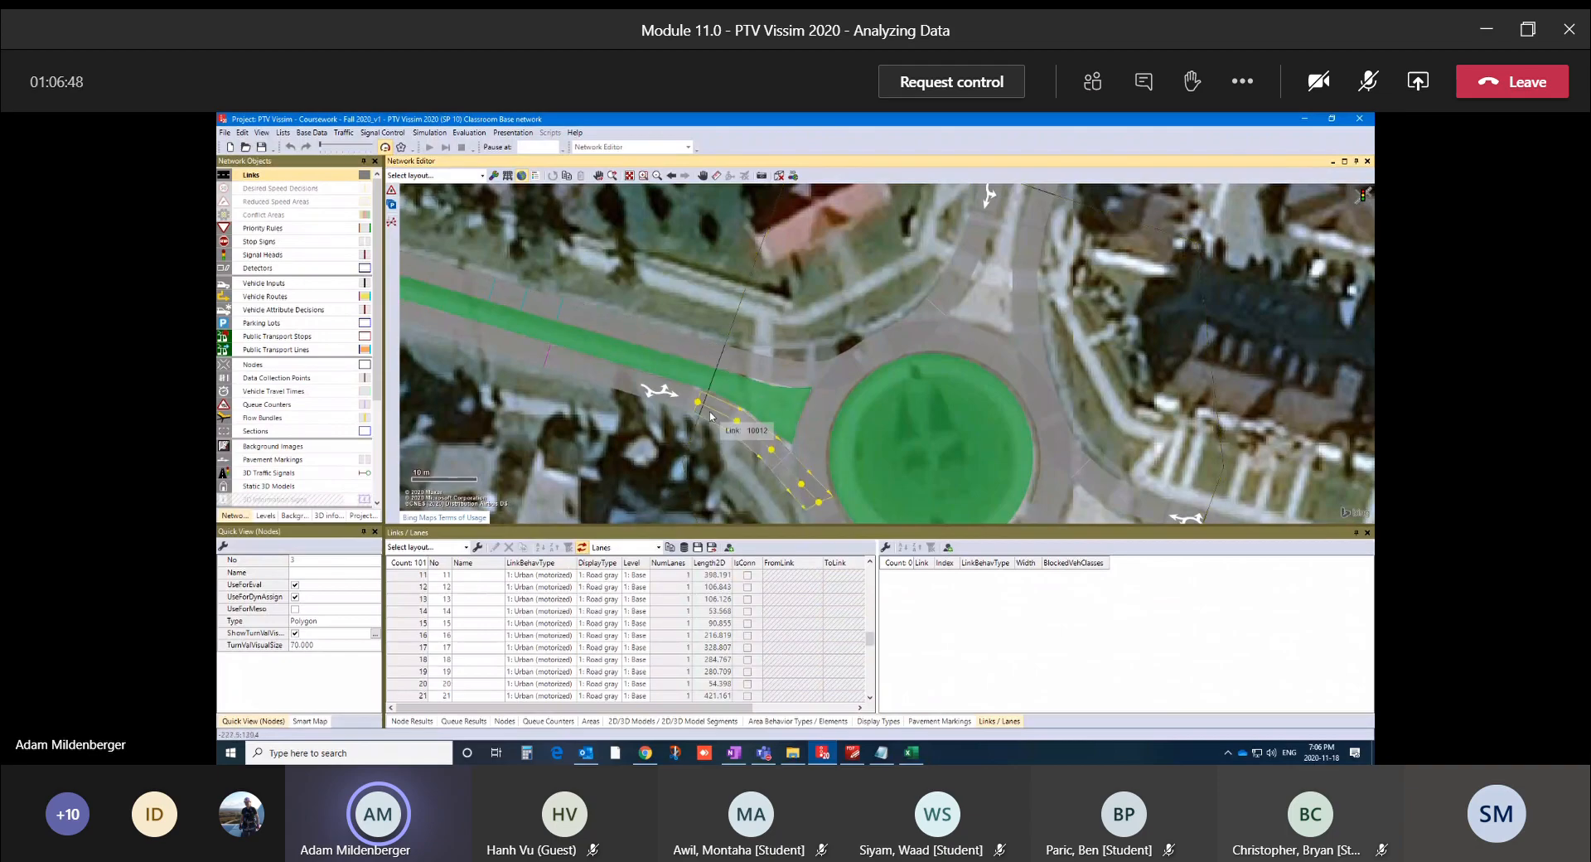
{"action": "left_click", "coordinate": [709, 415]}
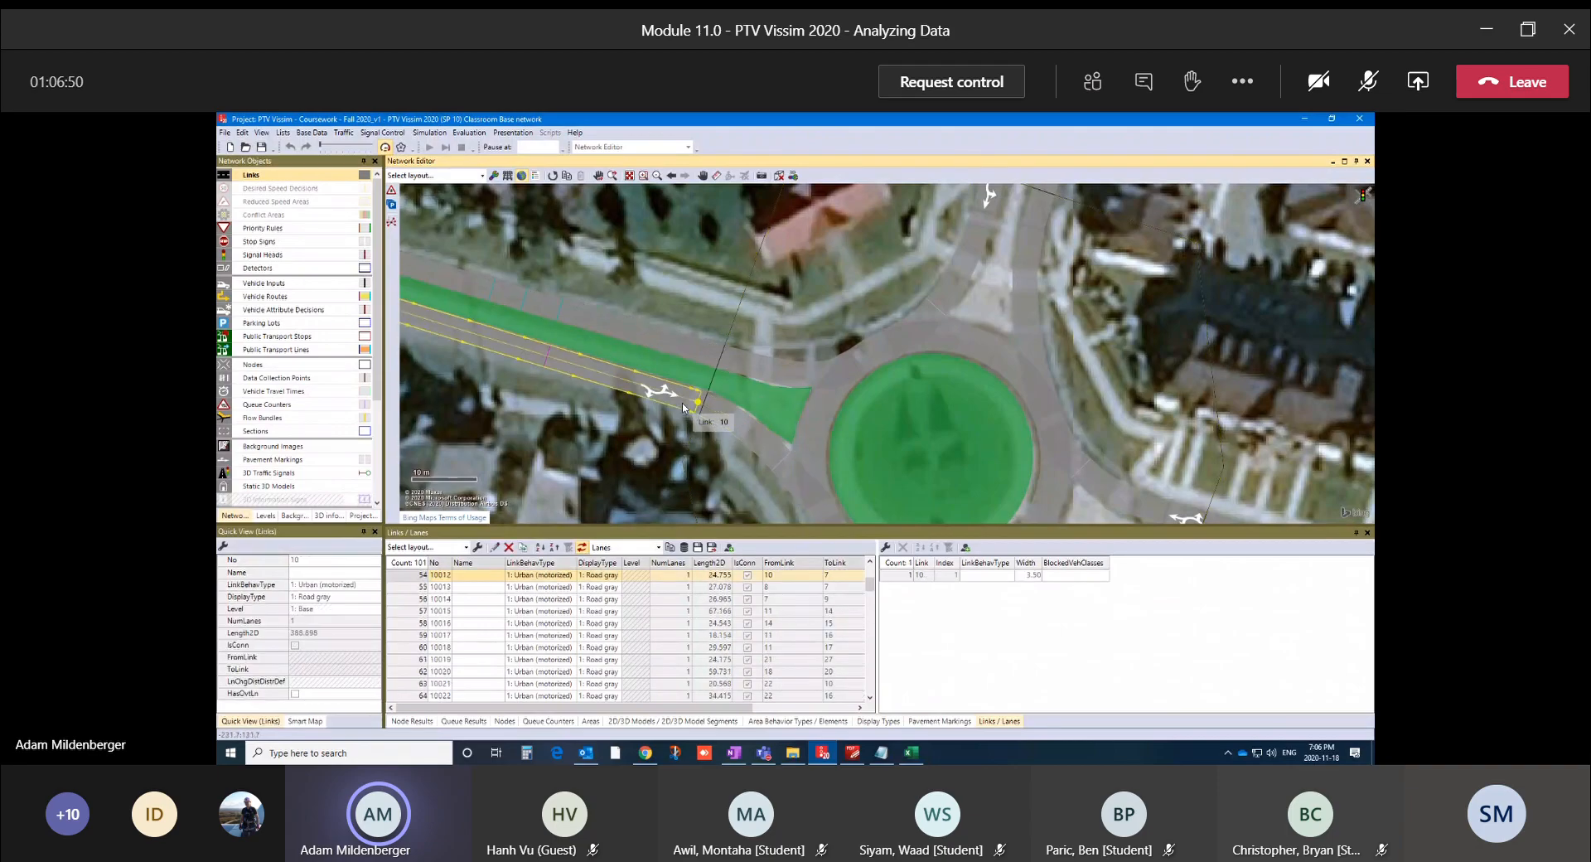
{"action": "left_click", "coordinate": [704, 418]}
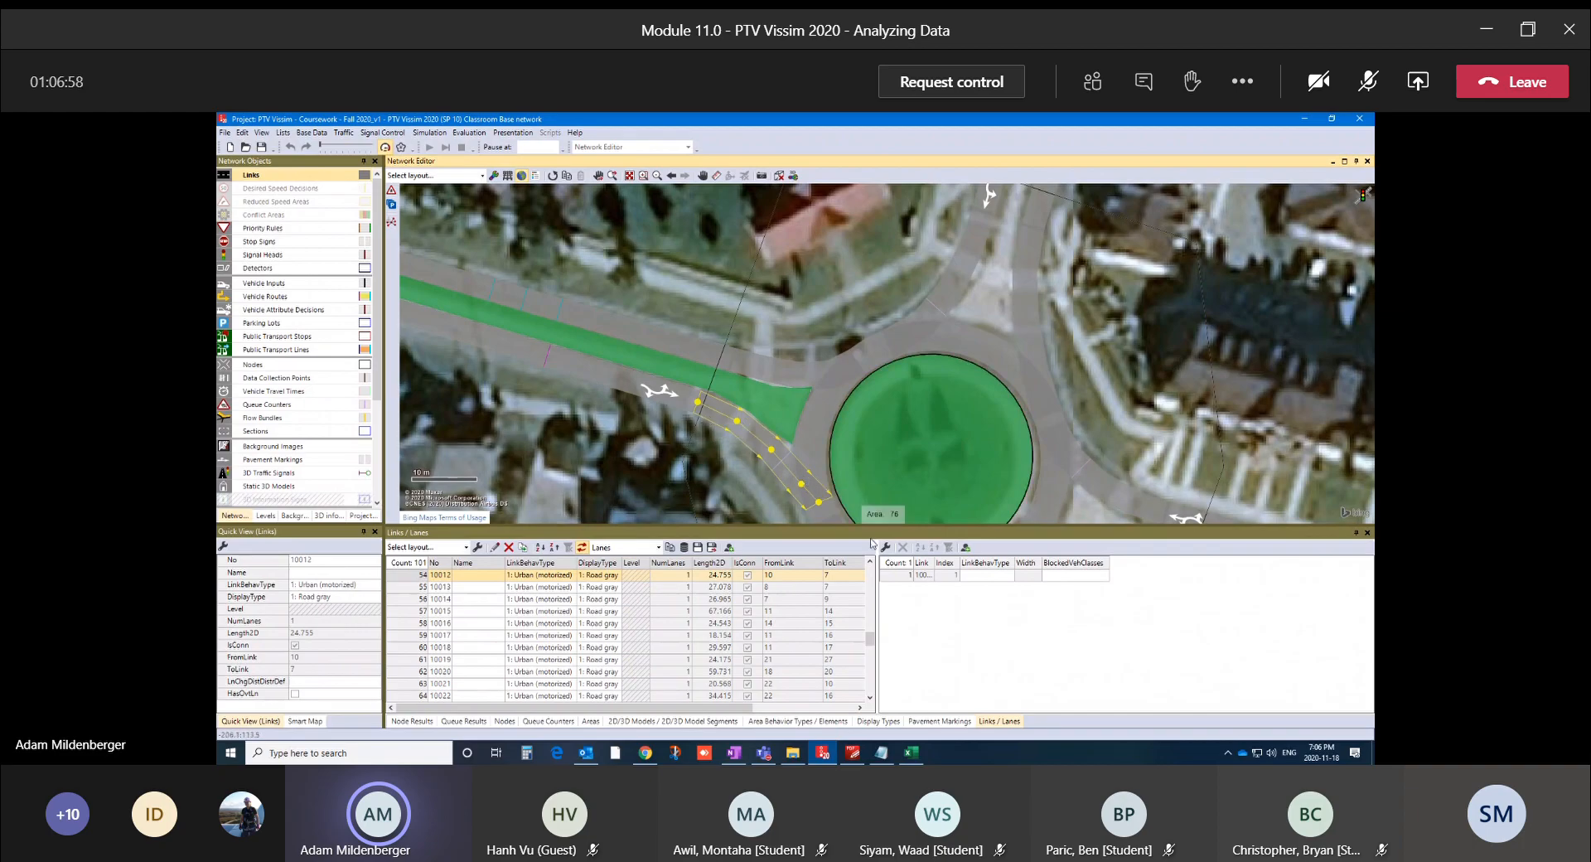
Select link 11 beside the western node boundary, then select node 3 to examine its full outline around the roundabout
{"action": "left_click", "coordinate": [725, 370]}
{"action": "left_click", "coordinate": [725, 369]}
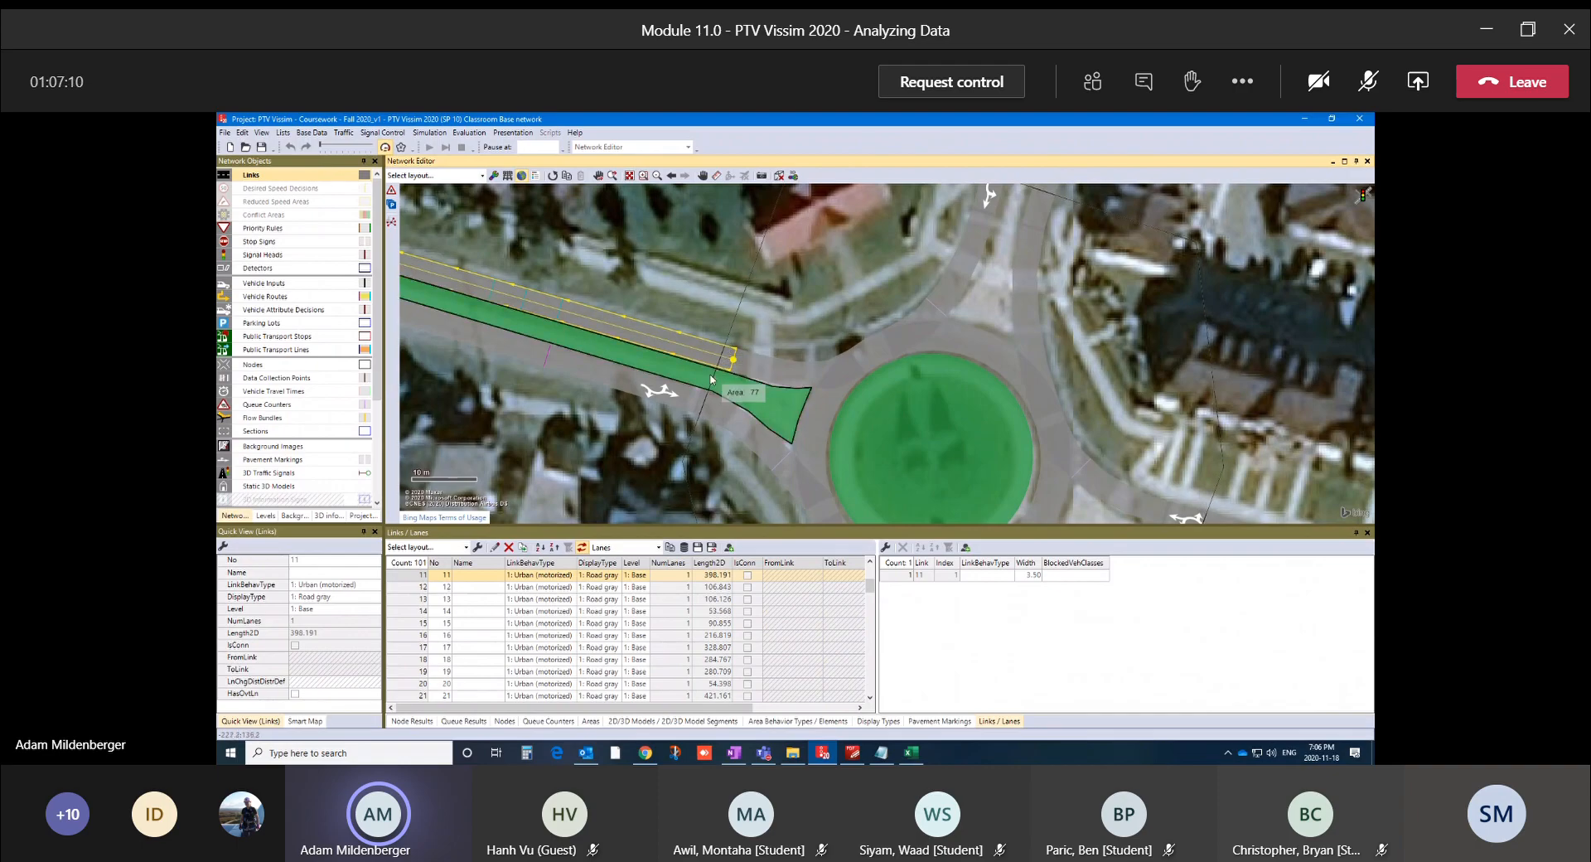
{"action": "left_click", "coordinate": [702, 286]}
{"action": "scroll", "coordinate": [700, 307], "scroll_direction": "down", "scroll_amount": 3}
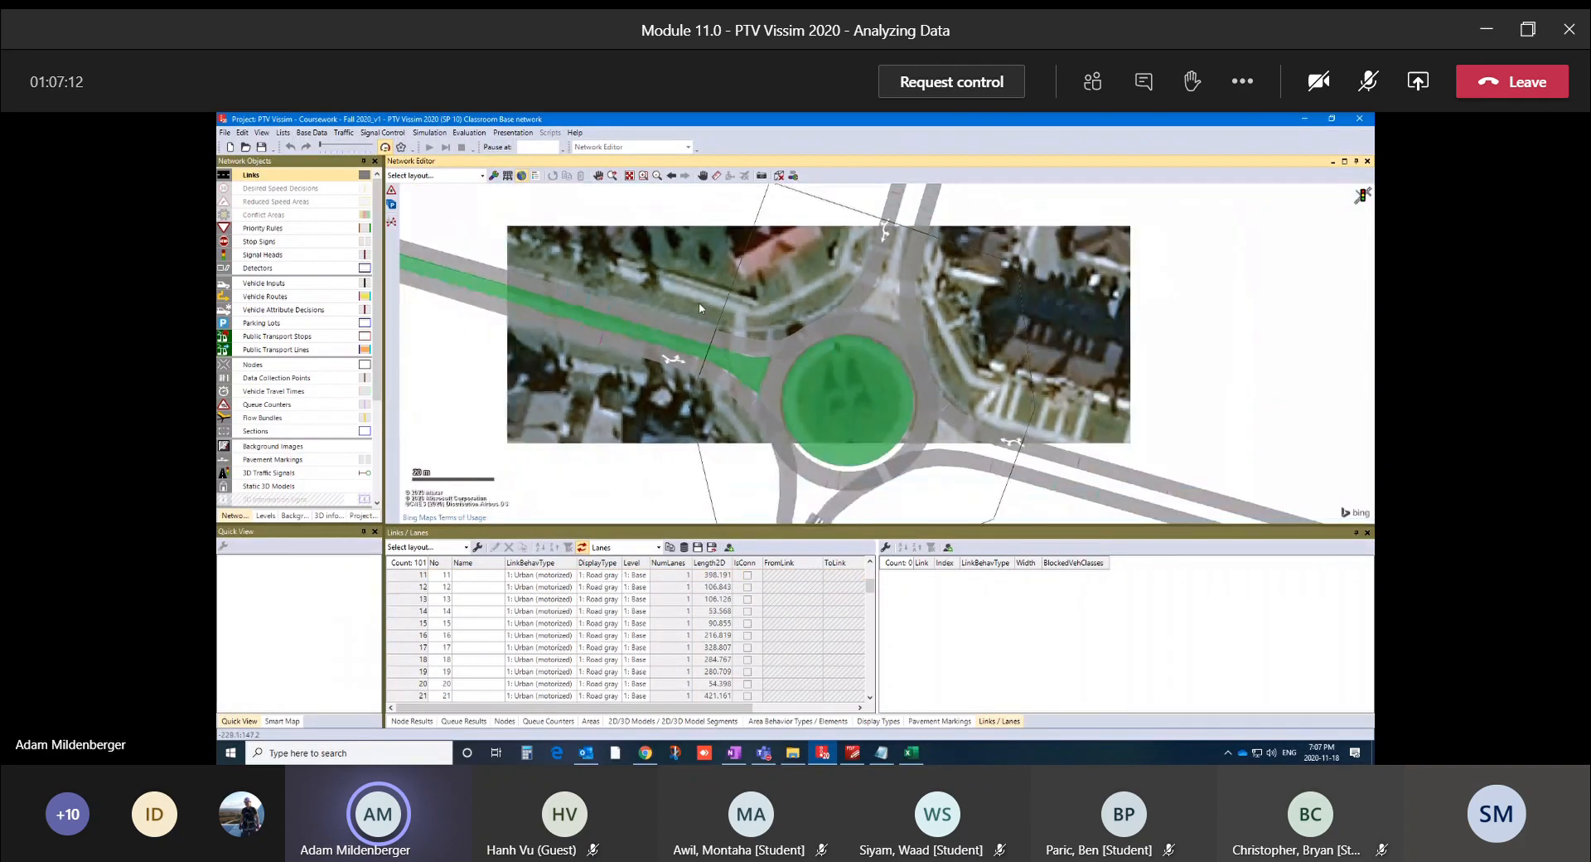
{"action": "left_click", "coordinate": [703, 438]}
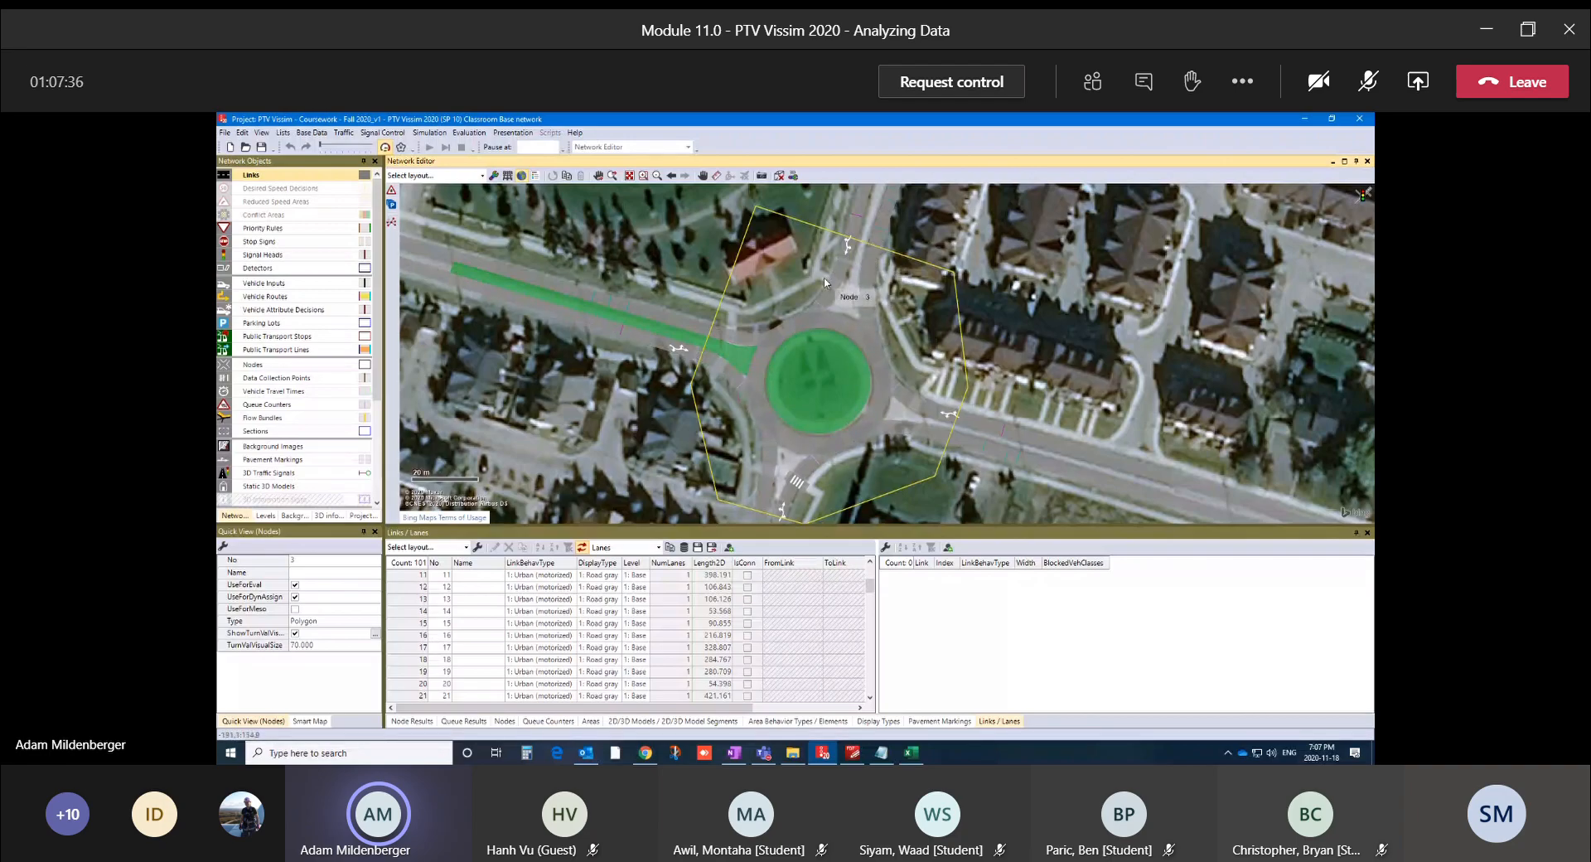
Deselect node 3, switch back to Excel and review the 3600-3900 interval rows above the summary list
{"action": "scroll", "coordinate": [870, 366], "scroll_direction": "down", "scroll_amount": 3}
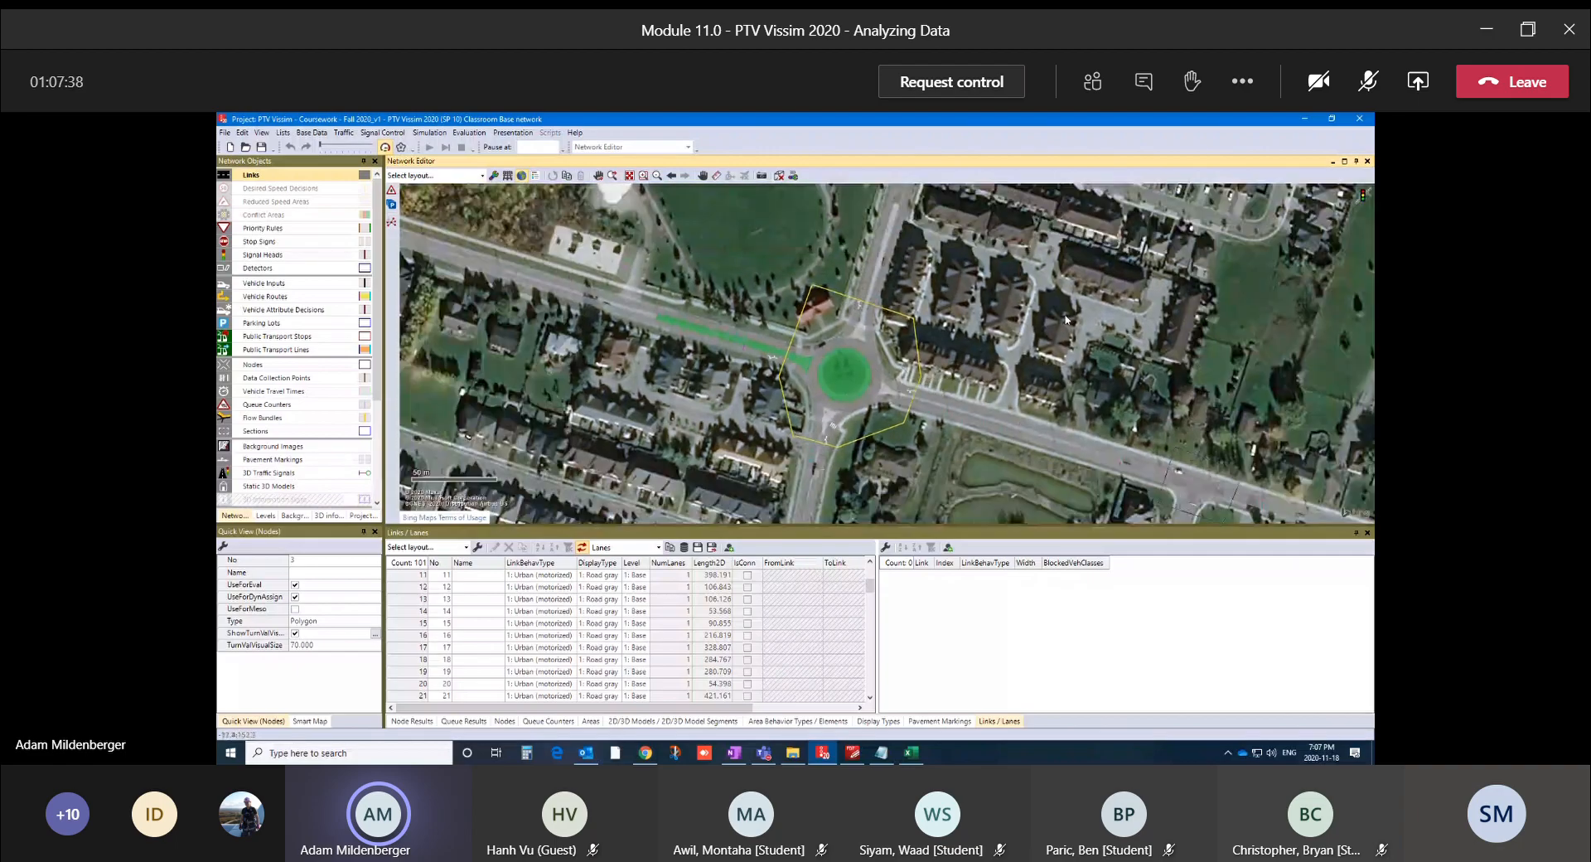
{"action": "left_click", "coordinate": [968, 467]}
{"action": "left_click", "coordinate": [912, 752]}
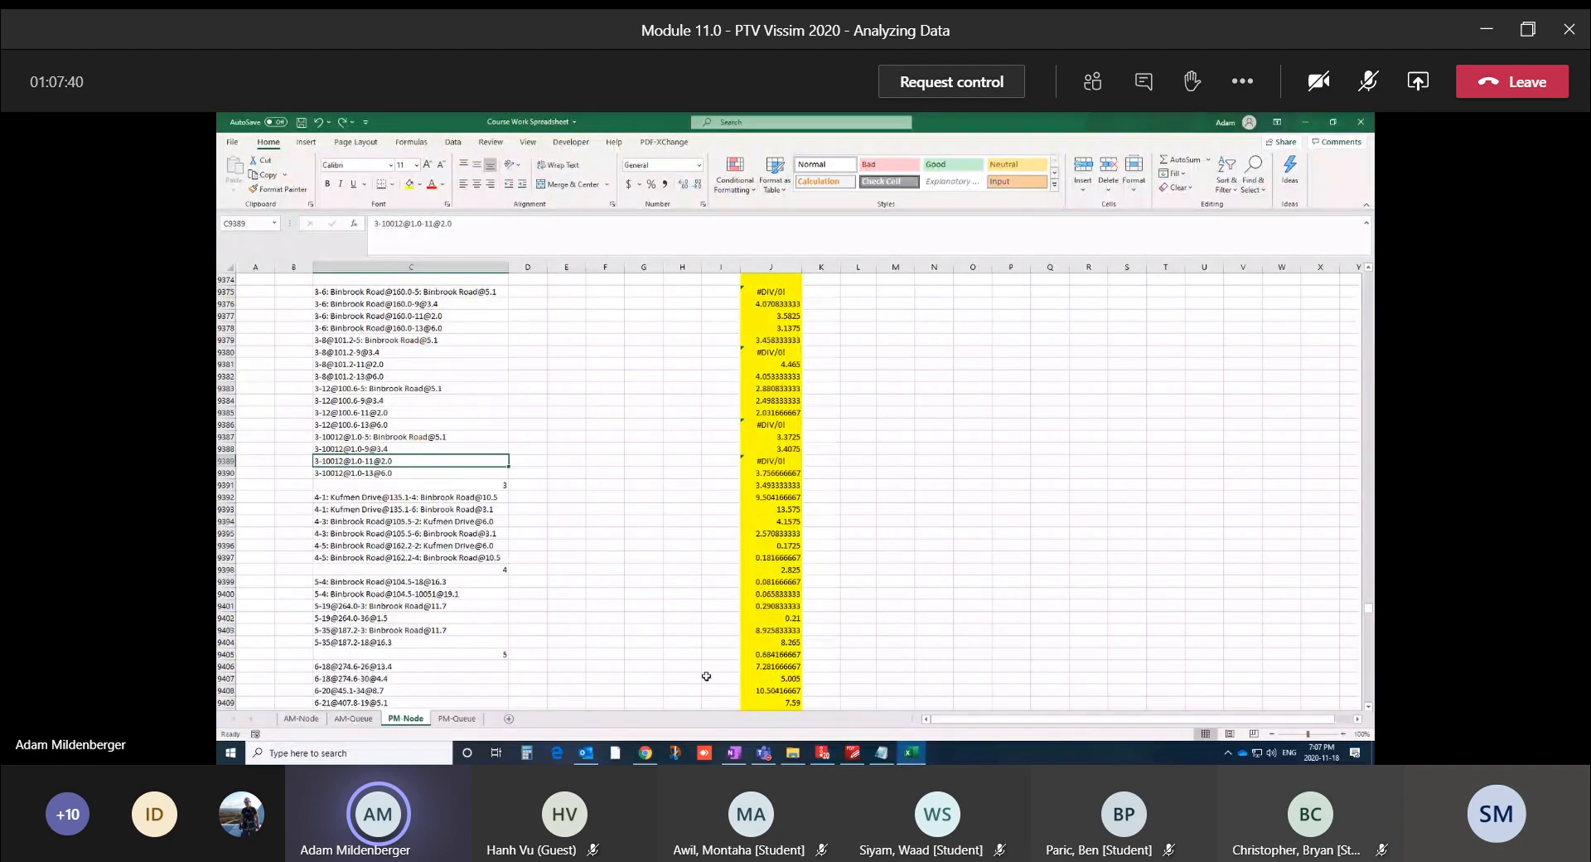
{"action": "scroll", "coordinate": [626, 529], "scroll_direction": "up", "scroll_amount": 10}
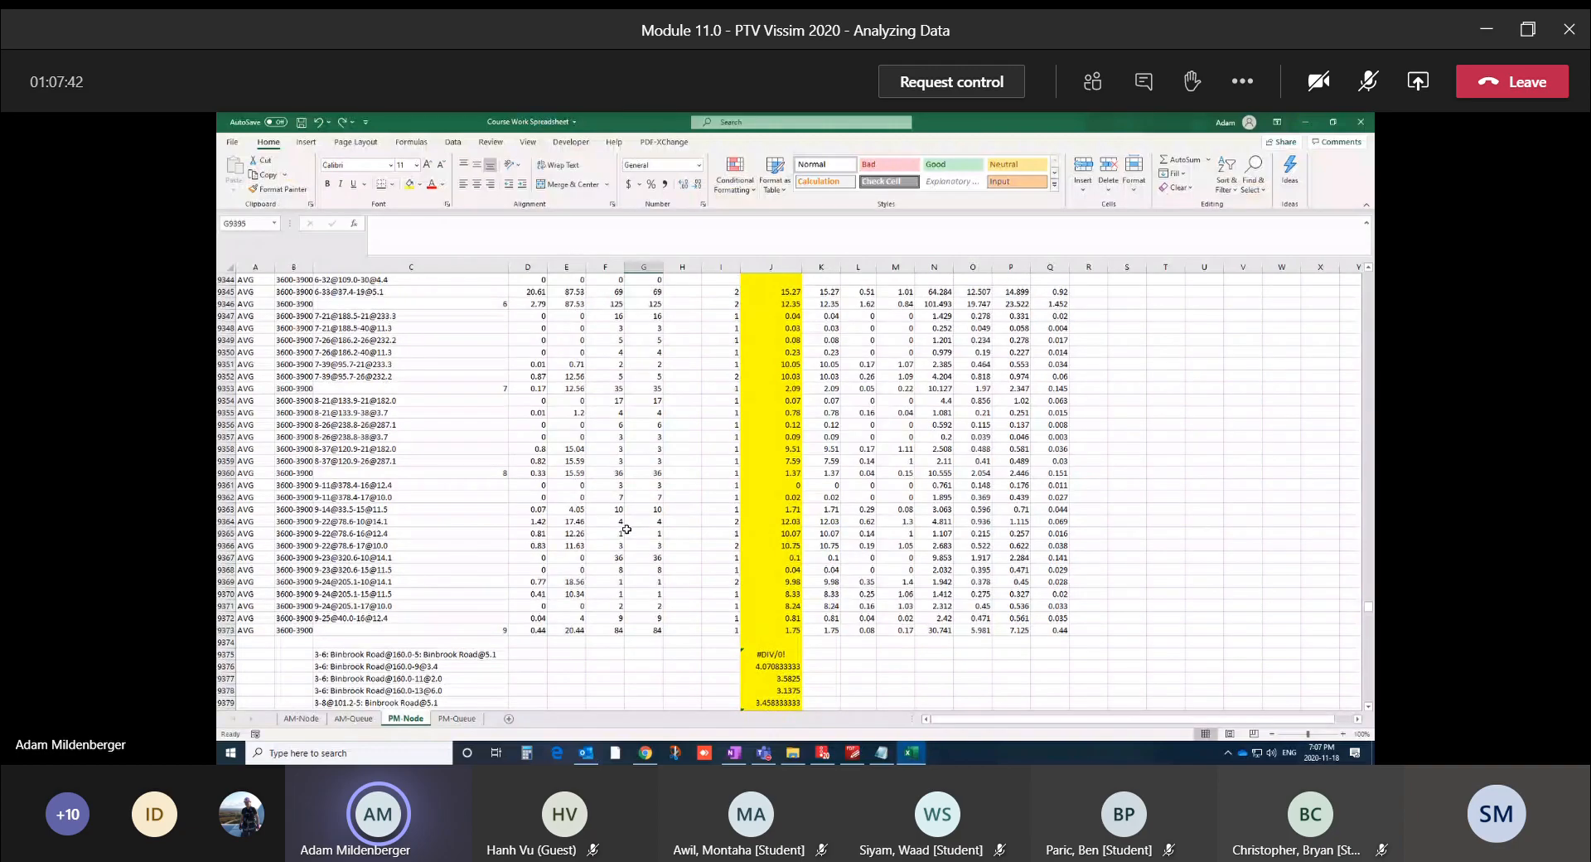
Review the averages in the PM-Node summary list, then switch to Assignment 2 data.xlsx and review the bold movement list on the AM-NODE sheet
{"action": "scroll", "coordinate": [627, 528], "scroll_direction": "down", "scroll_amount": 10}
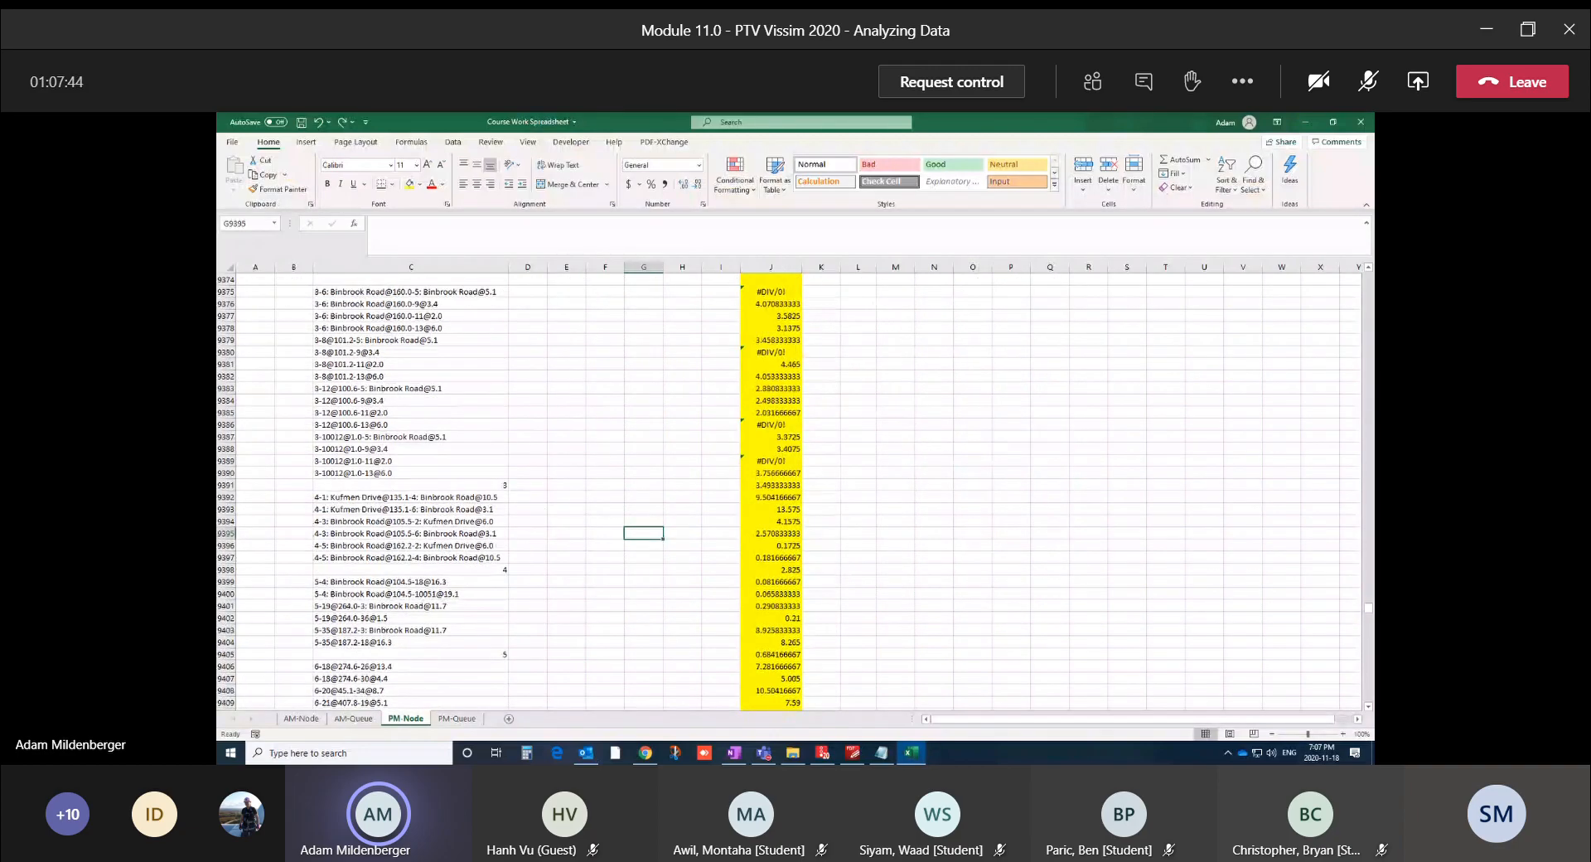
{"action": "key", "text": "alt+Tab"}
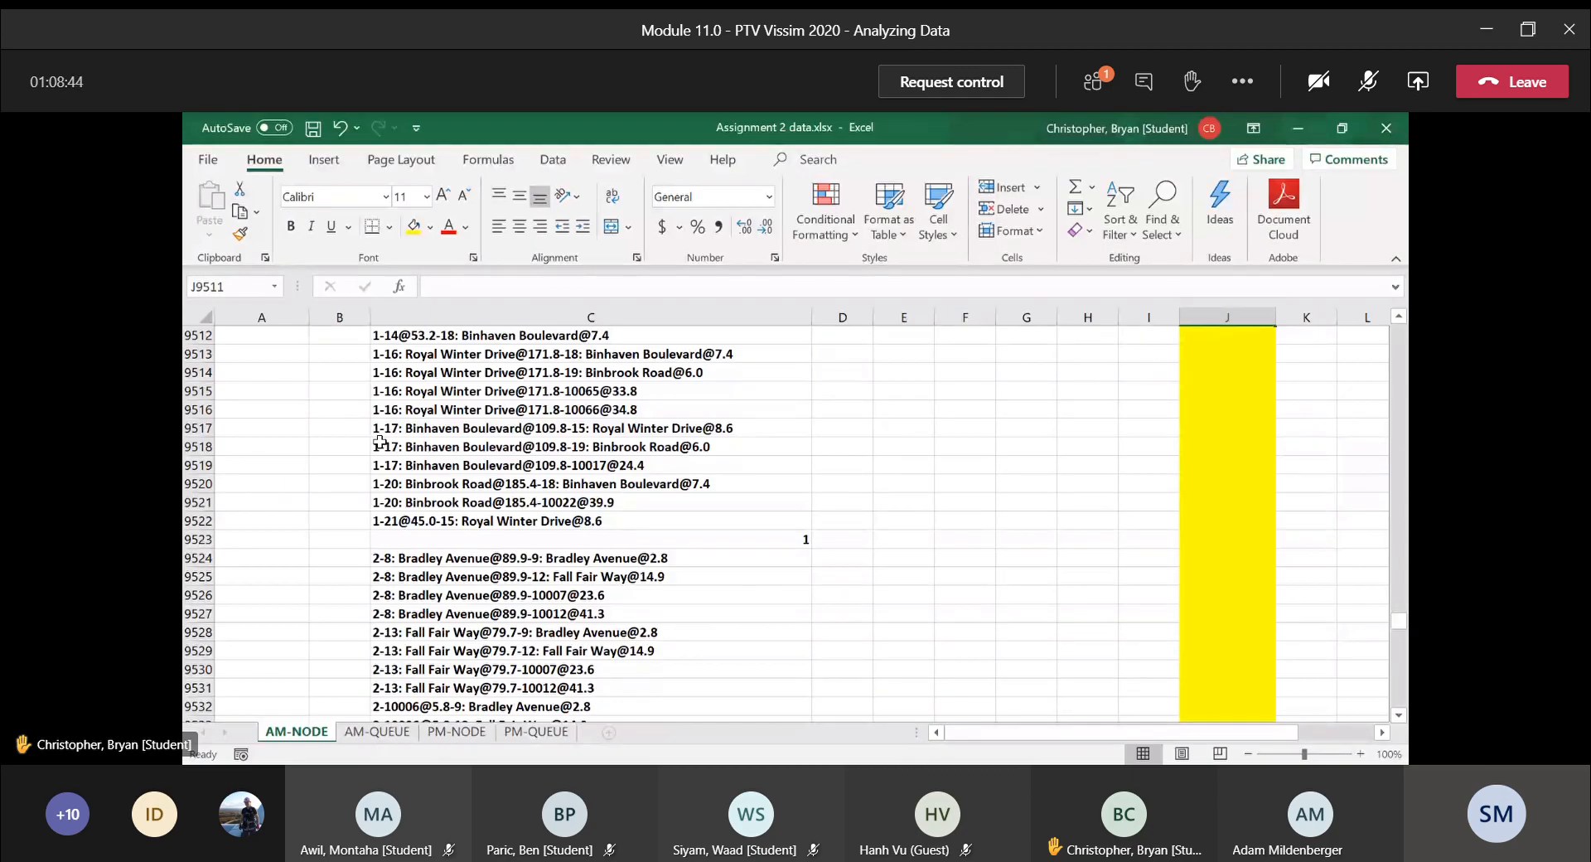
{"action": "scroll", "coordinate": [379, 441], "scroll_direction": "down", "scroll_amount": 11}
{"action": "scroll", "coordinate": [380, 452], "scroll_direction": "down", "scroll_amount": 4}
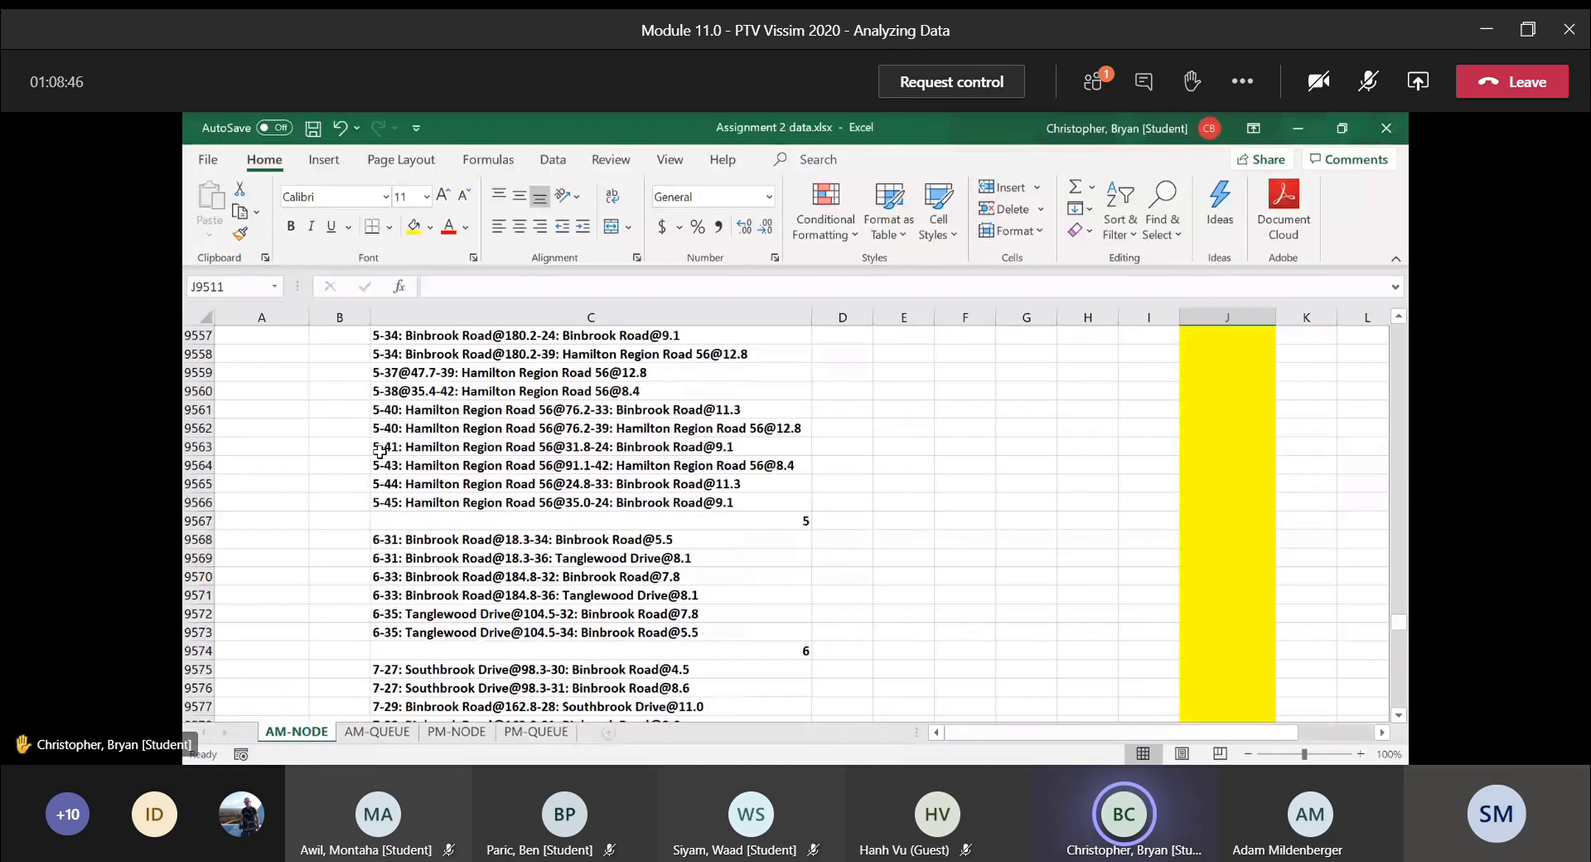
{"action": "scroll", "coordinate": [380, 451], "scroll_direction": "down", "scroll_amount": 6}
{"action": "scroll", "coordinate": [380, 452], "scroll_direction": "up", "scroll_amount": 6}
{"action": "scroll", "coordinate": [380, 452], "scroll_direction": "up", "scroll_amount": 19}
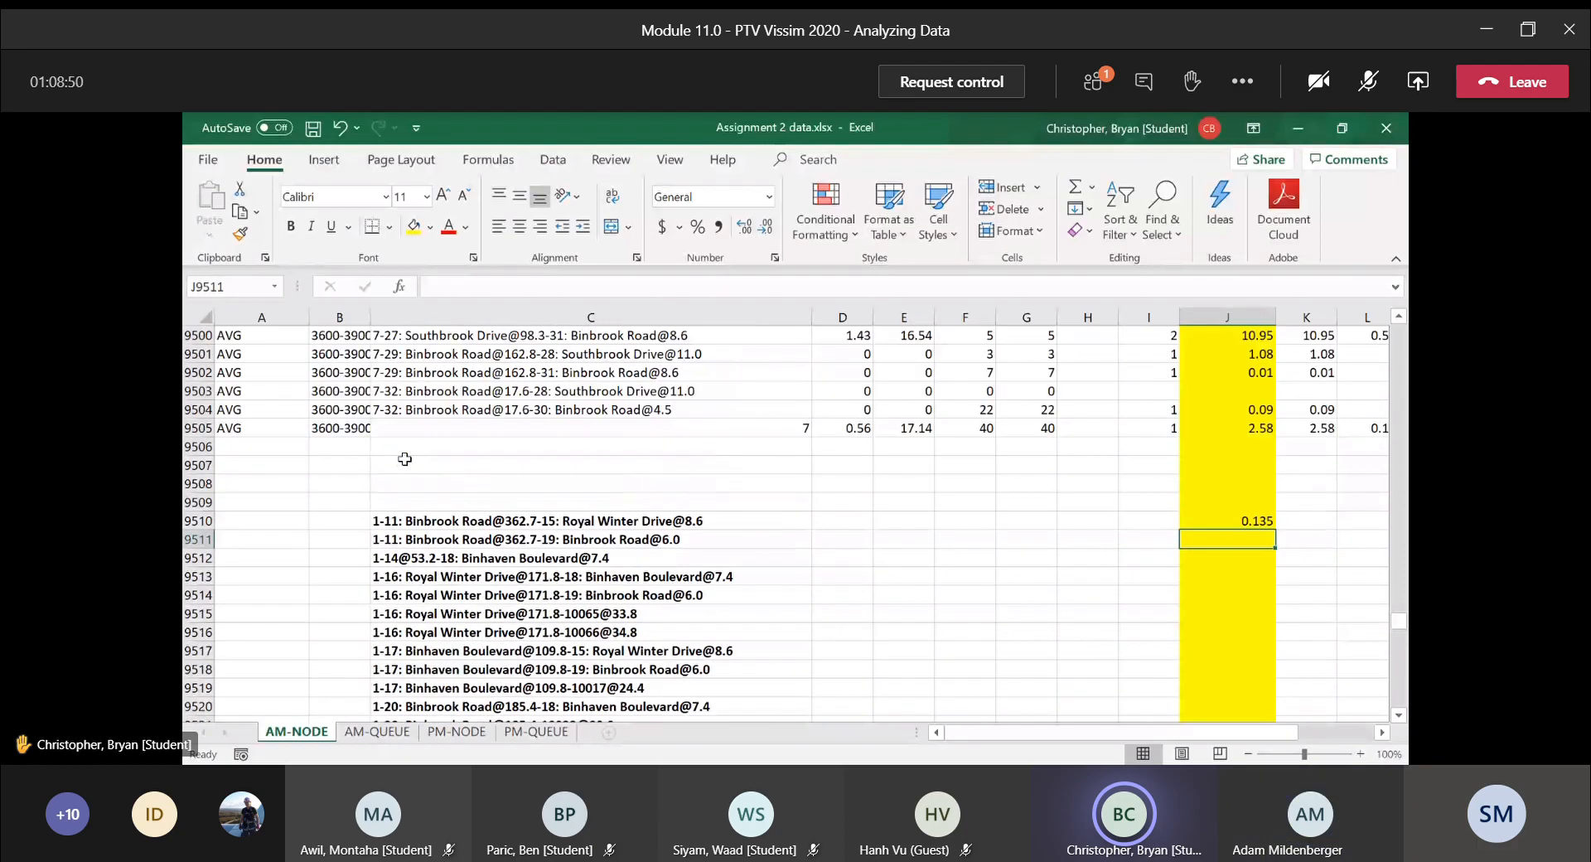
{"action": "scroll", "coordinate": [405, 459], "scroll_direction": "up", "scroll_amount": 3}
Examine the first AM-NODE rows, locating where simulation run 1 passes from the 300-600 interval to the 600-900 interval
{"action": "left_click_drag", "start_coordinate": [1400, 620], "coordinate": [1387, 327]}
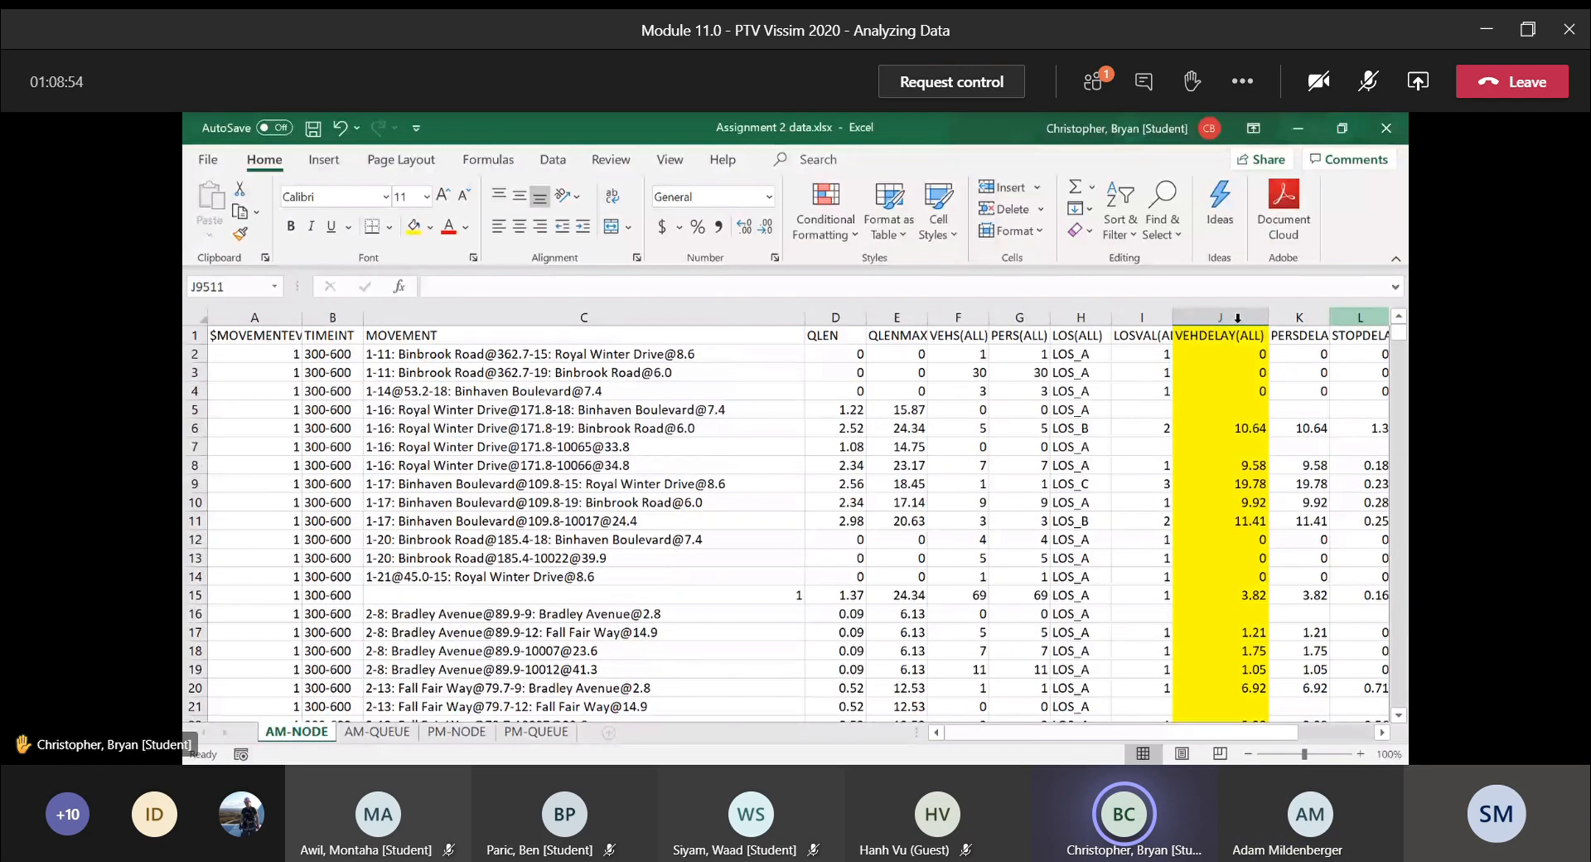
{"action": "scroll", "coordinate": [258, 412], "scroll_direction": "down", "scroll_amount": 2}
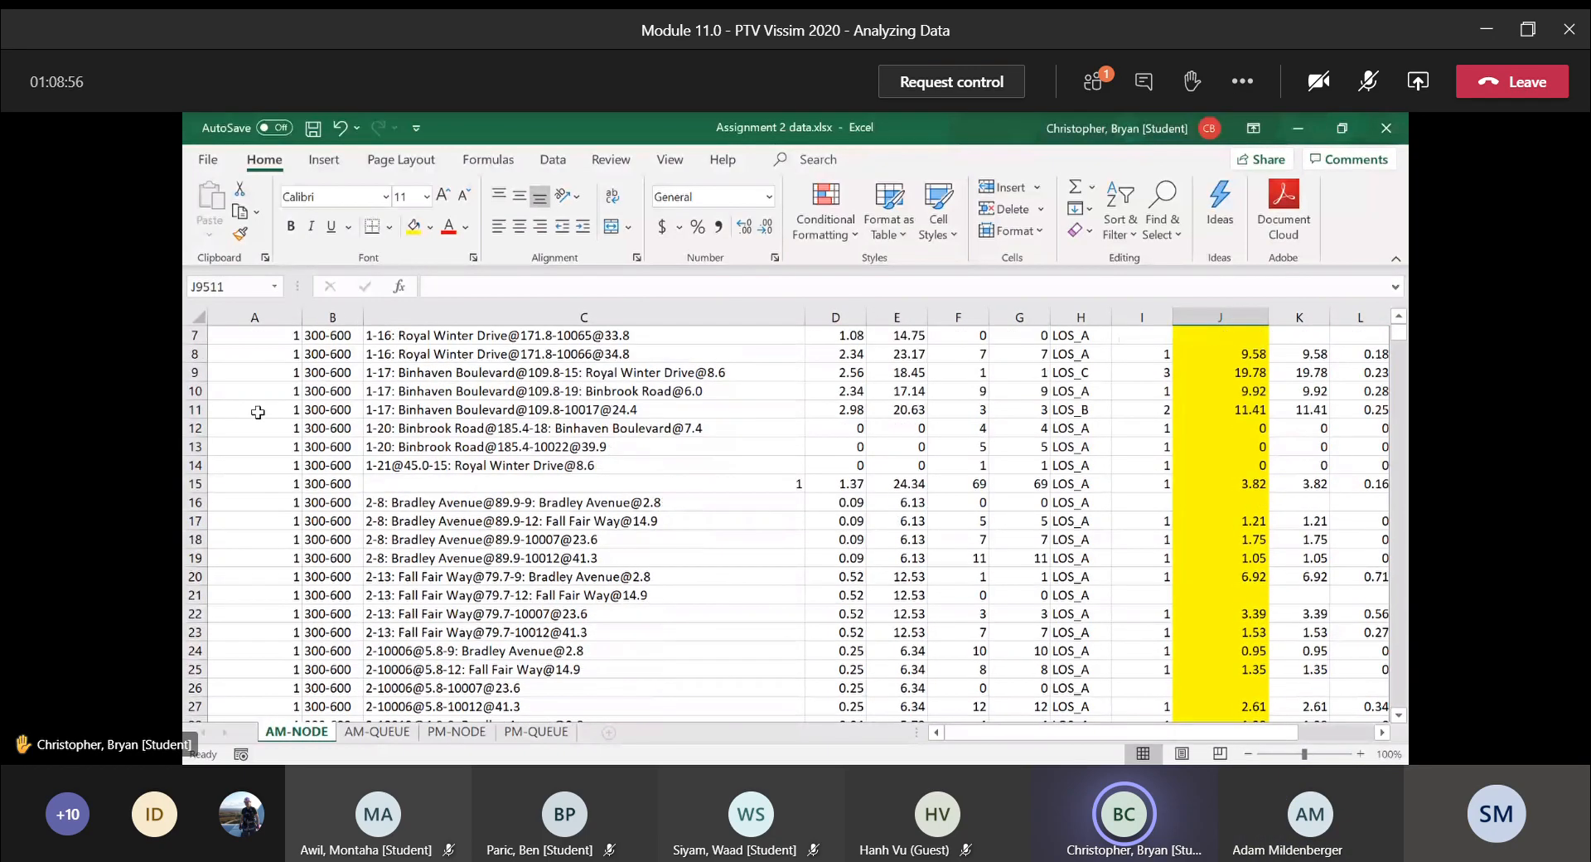
{"action": "scroll", "coordinate": [257, 412], "scroll_direction": "down", "scroll_amount": 14}
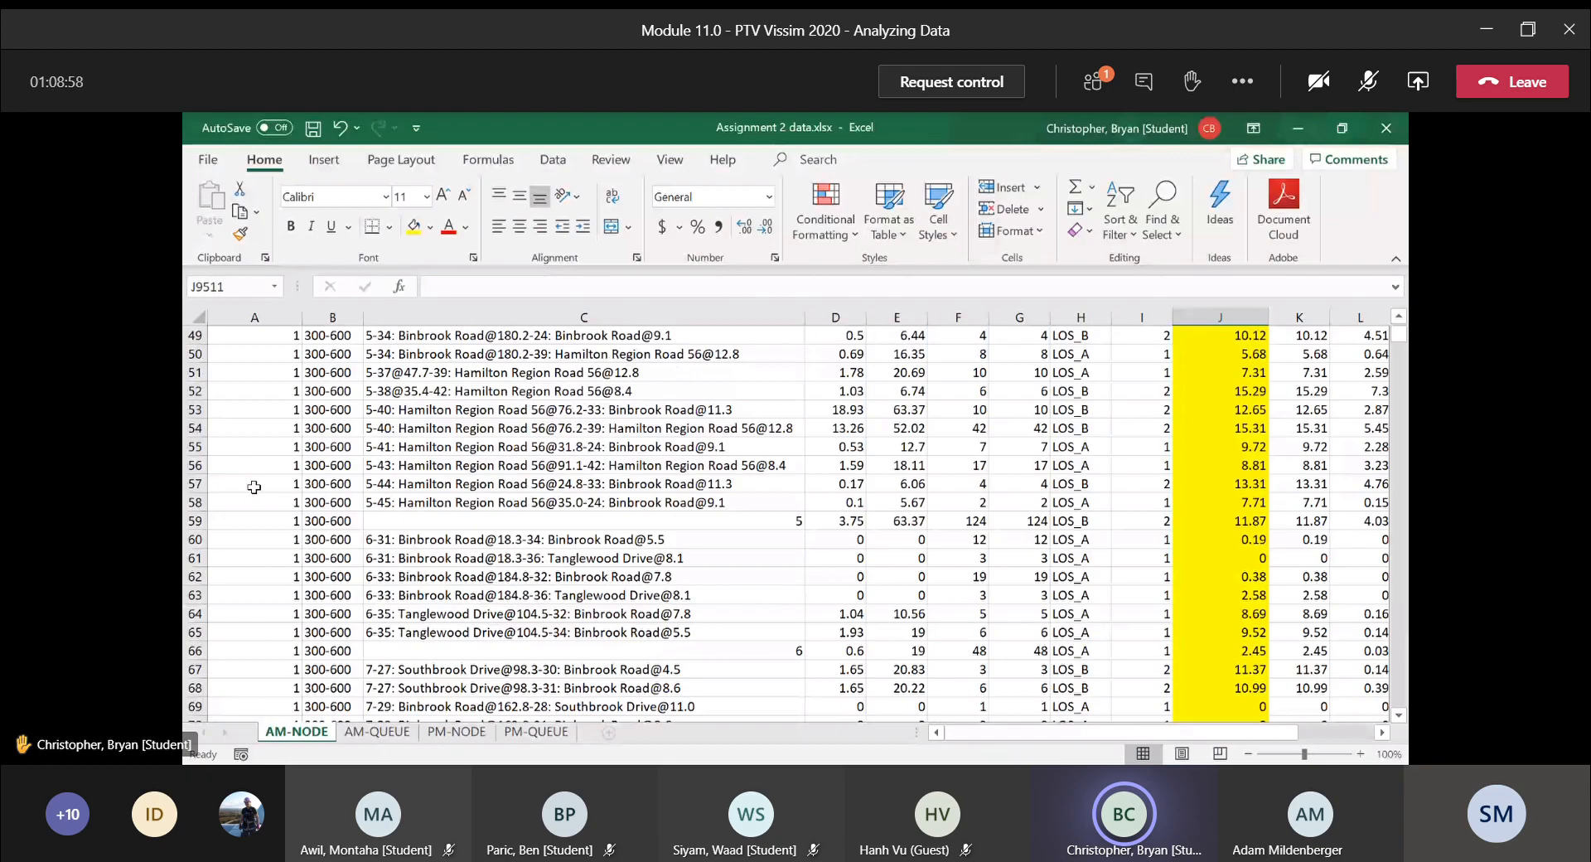
{"action": "scroll", "coordinate": [253, 487], "scroll_direction": "down", "scroll_amount": 11}
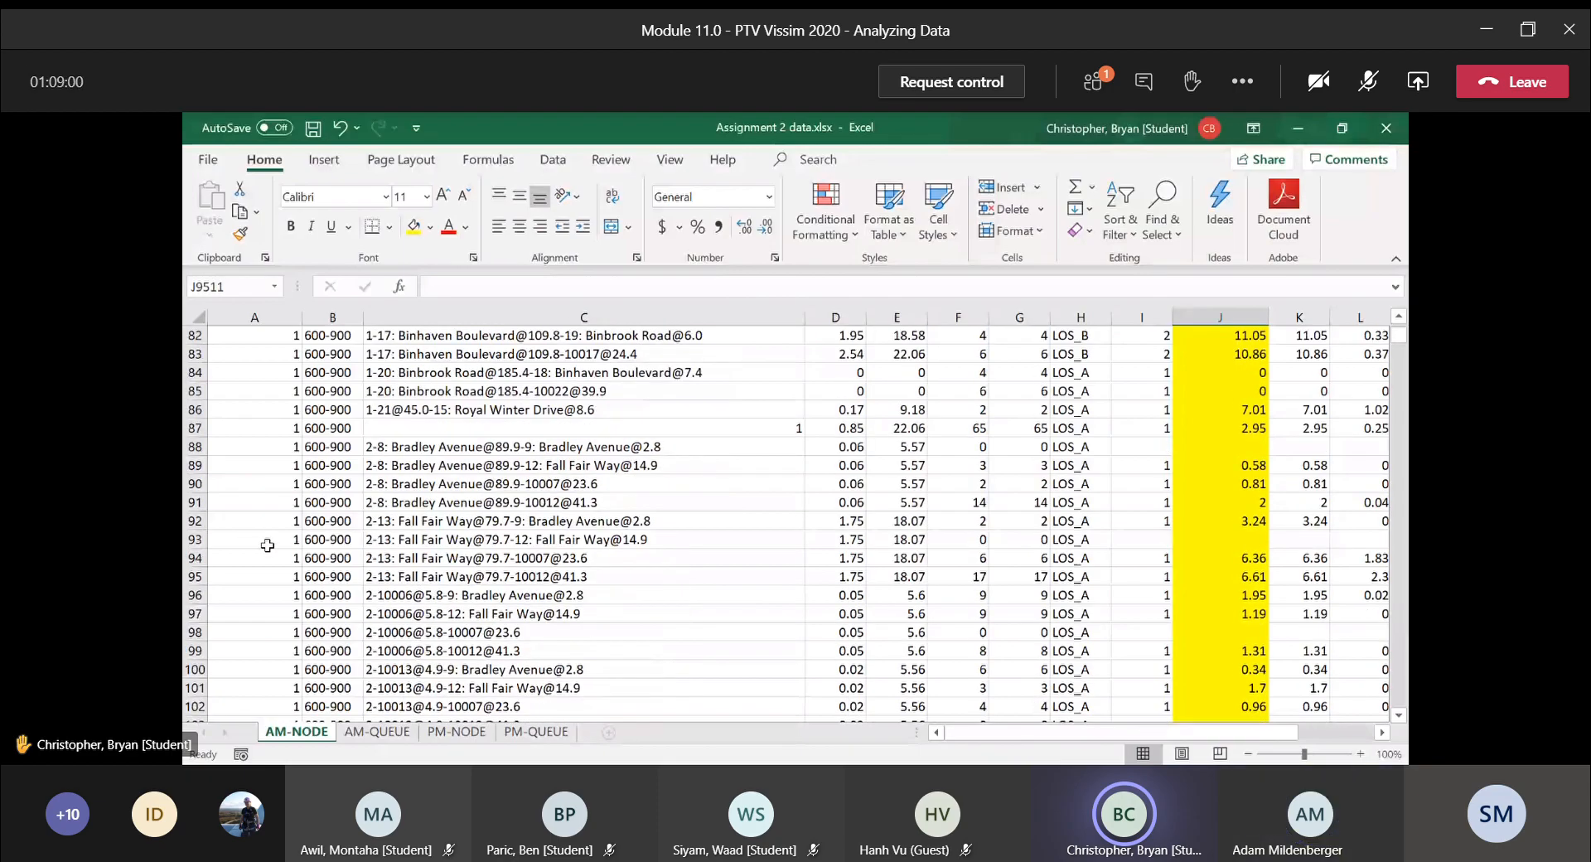
{"action": "scroll", "coordinate": [266, 546], "scroll_direction": "up", "scroll_amount": 7}
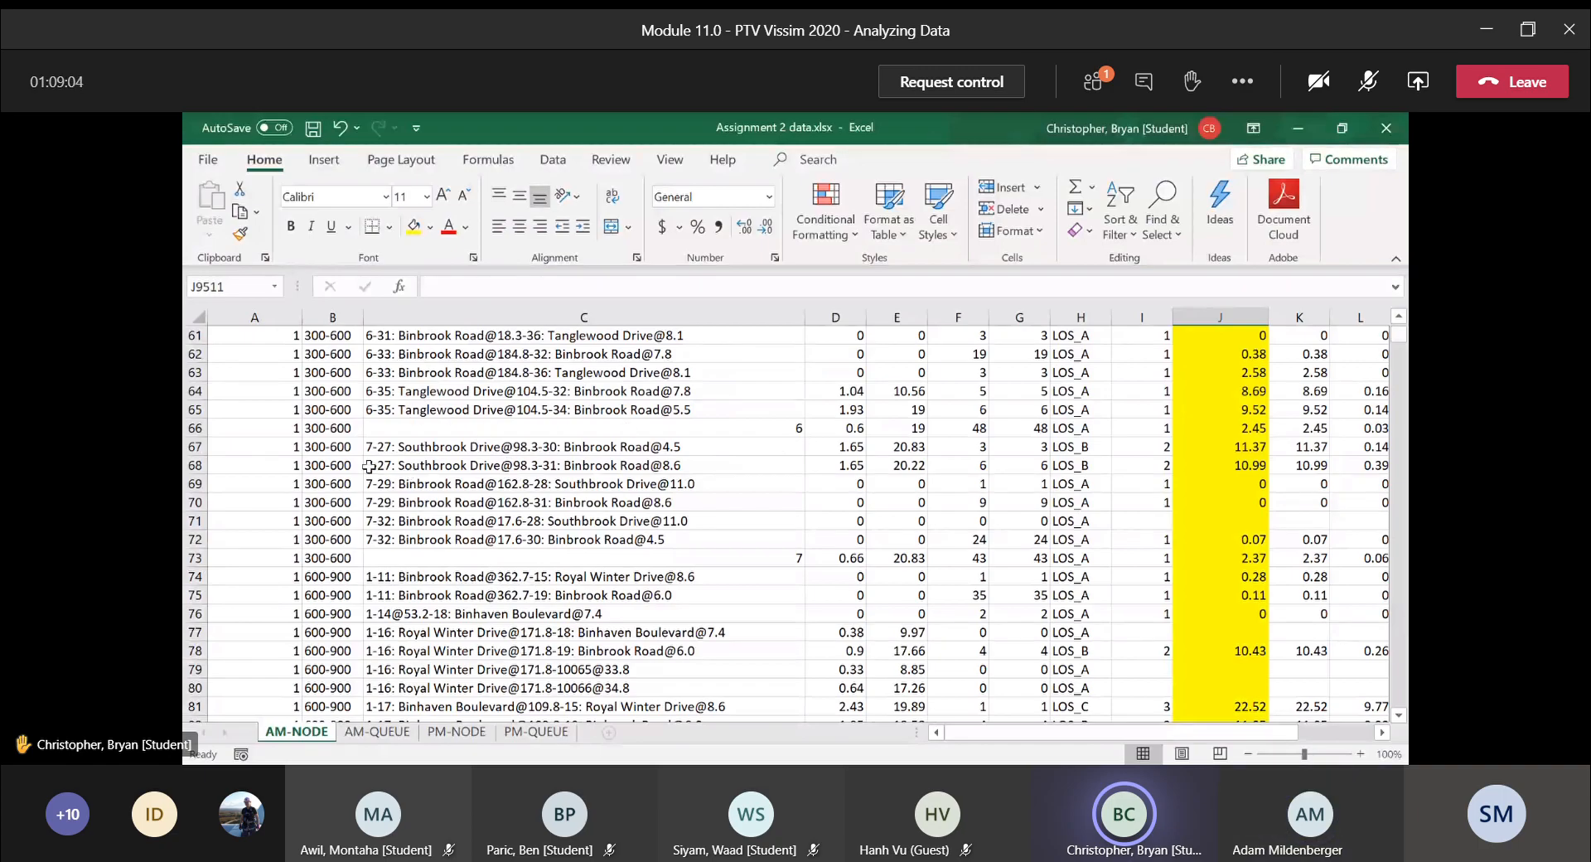
Select the 300-600 movement names upward from C73, then go back to the first record and select its vehicle delay in J2
{"action": "left_click_drag", "start_coordinate": [585, 559], "coordinate": [547, 404]}
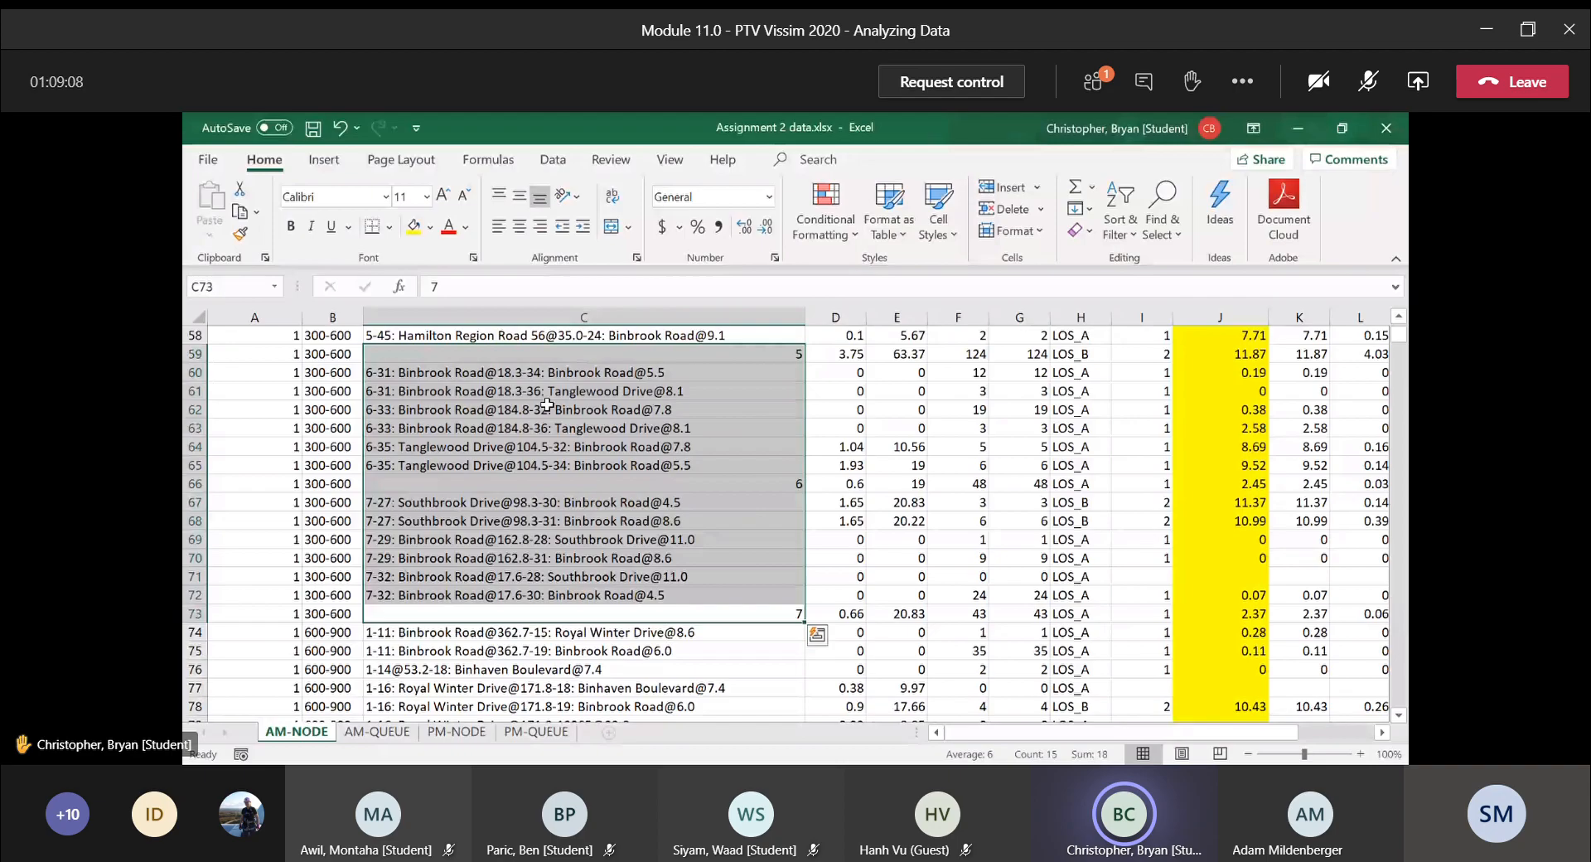
{"action": "left_click", "coordinate": [545, 448]}
{"action": "scroll", "coordinate": [544, 445], "scroll_direction": "up", "scroll_amount": 1}
{"action": "scroll", "coordinate": [544, 444], "scroll_direction": "up", "scroll_amount": 15}
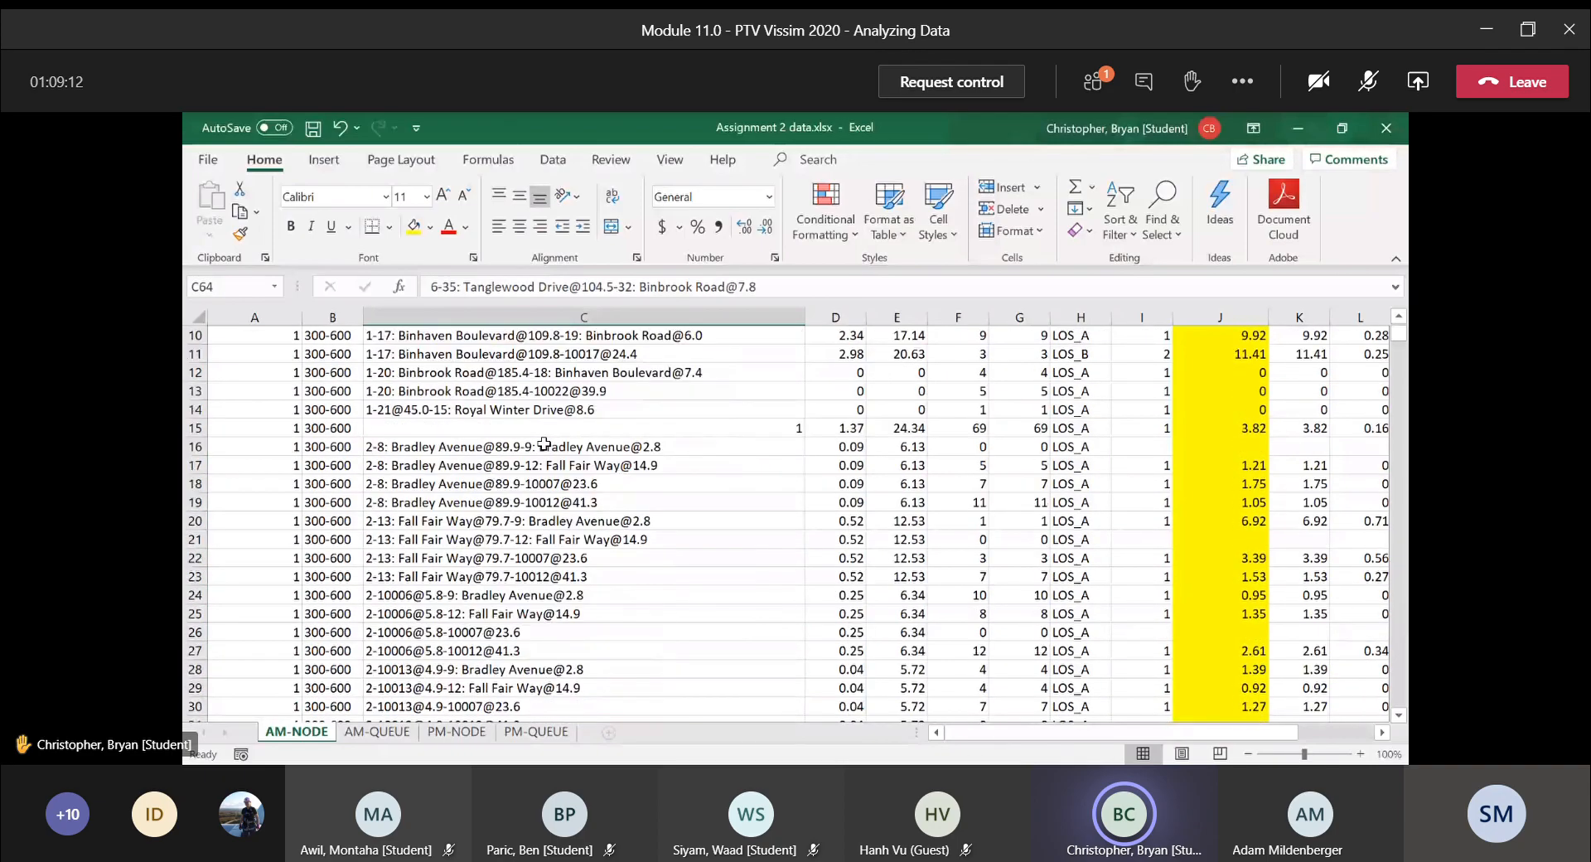
{"action": "scroll", "coordinate": [544, 444], "scroll_direction": "up", "scroll_amount": 3}
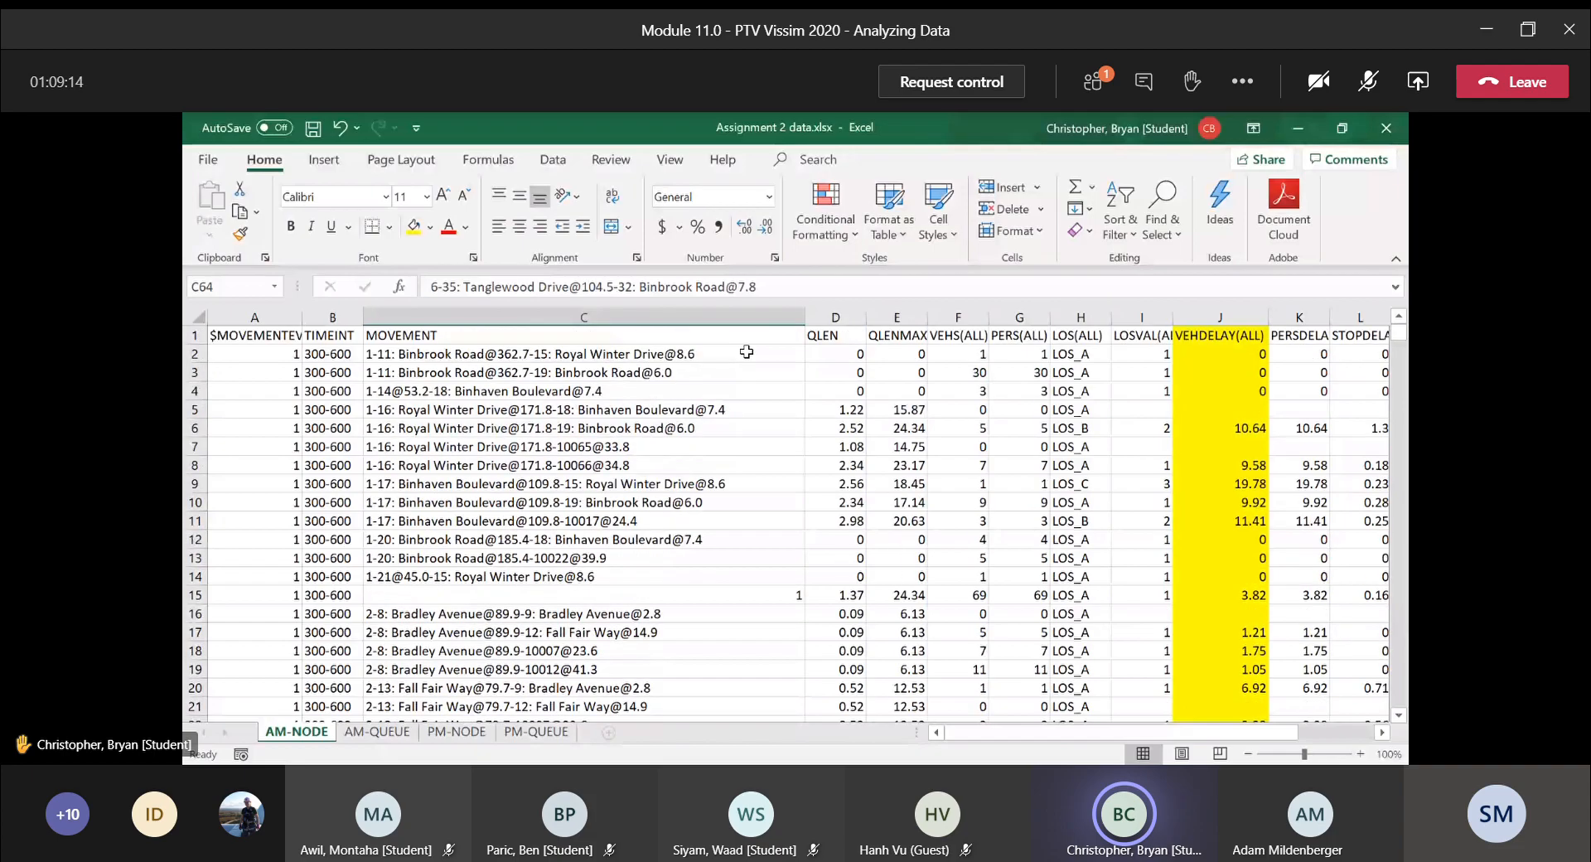
{"action": "left_click", "coordinate": [1249, 354]}
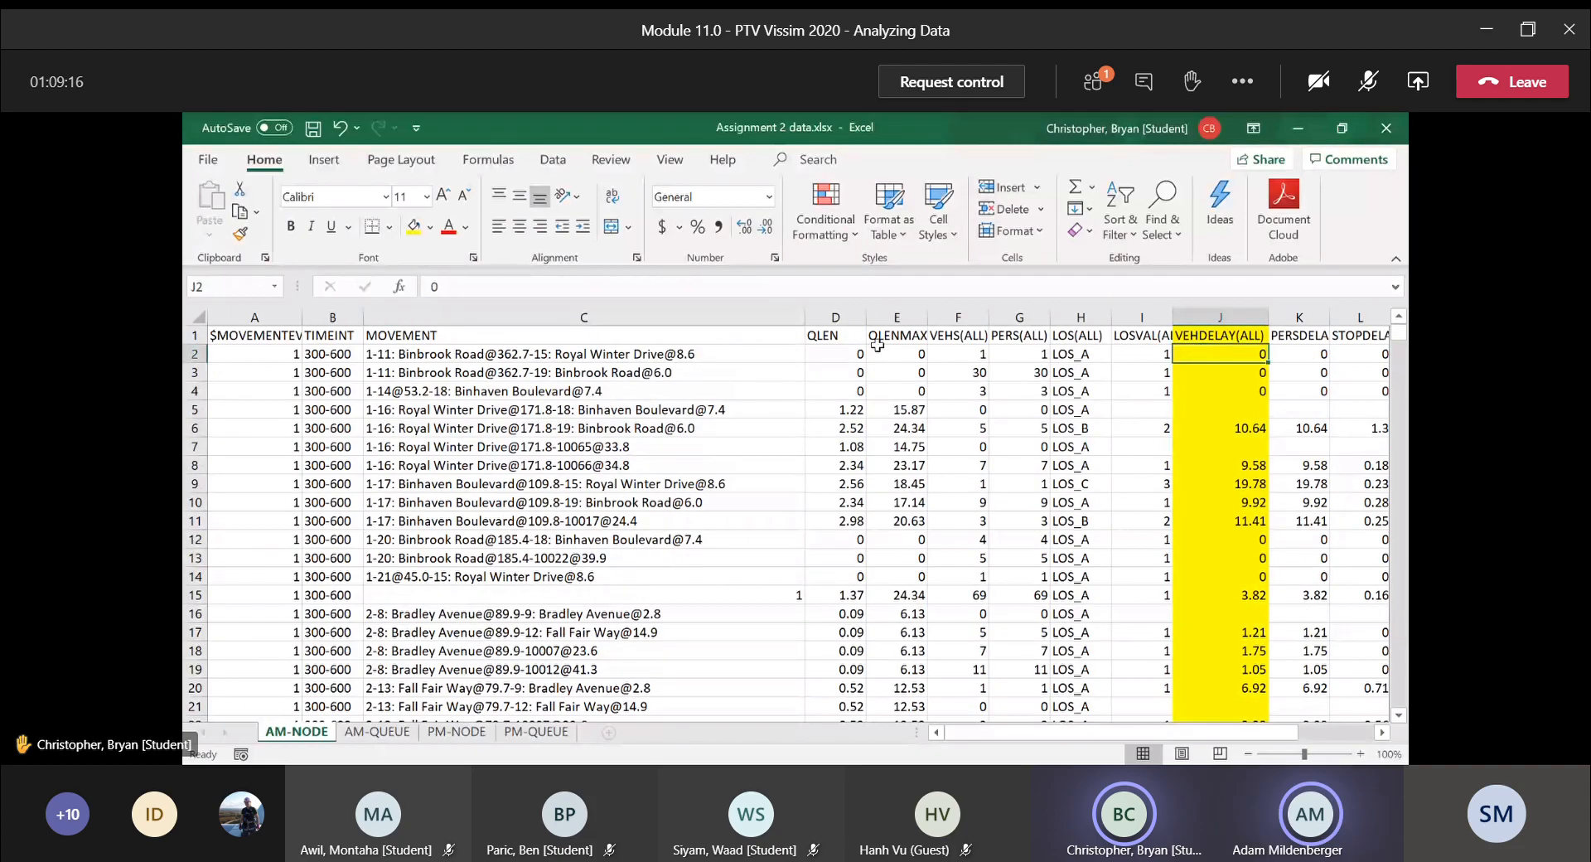
Return to the bold movement list below the AVG rows and open the AVERAGE formula in J9510 for editing
{"action": "left_click_drag", "start_coordinate": [1403, 338], "coordinate": [1403, 613]}
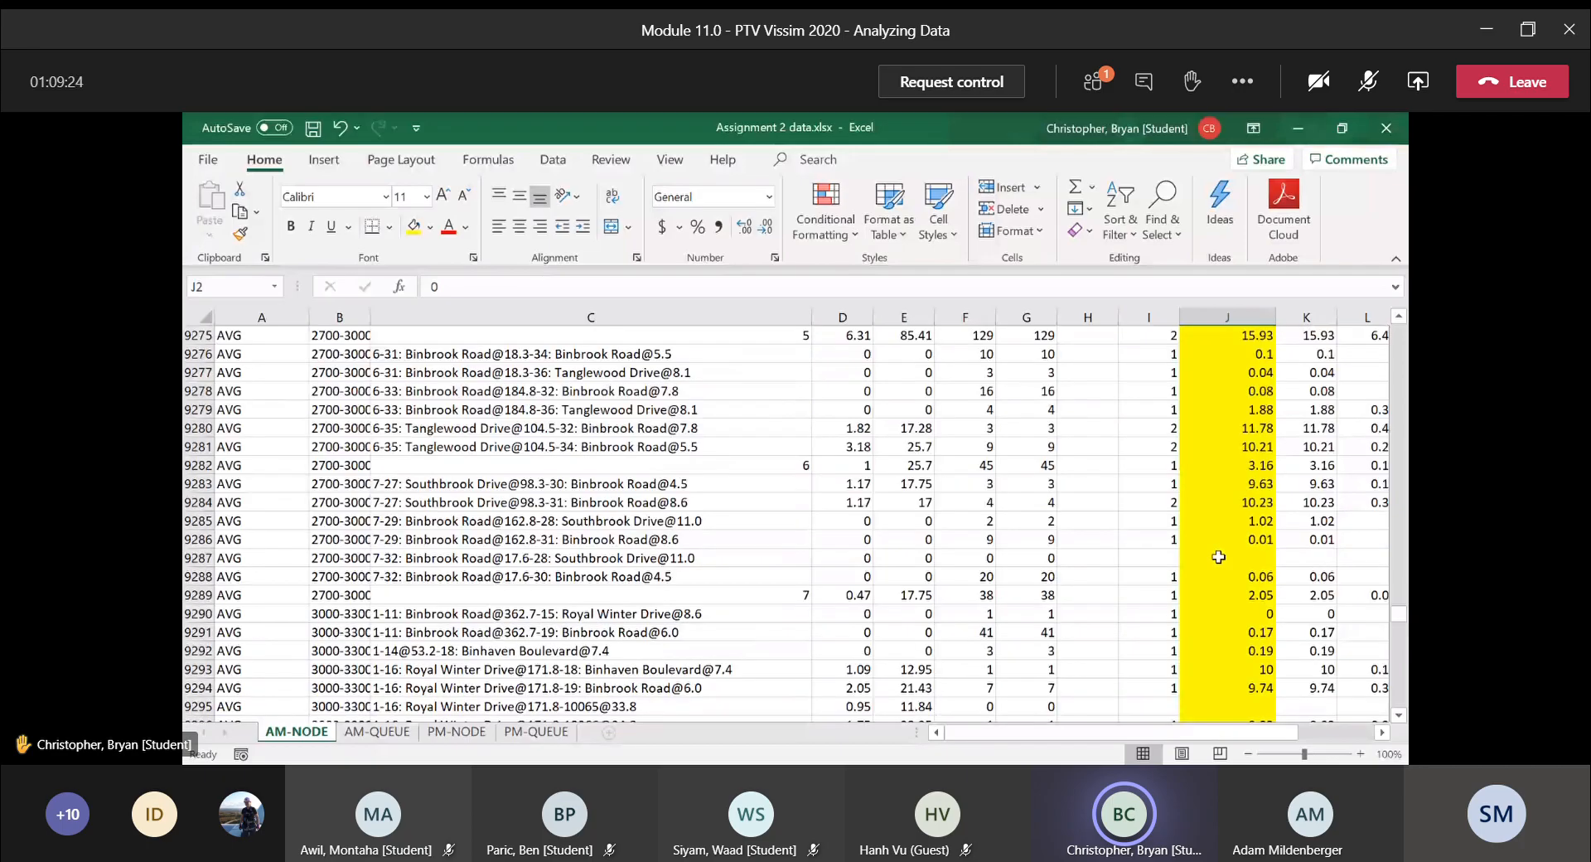
{"action": "scroll", "coordinate": [1218, 557], "scroll_direction": "down", "scroll_amount": 20}
{"action": "scroll", "coordinate": [1187, 618], "scroll_direction": "down", "scroll_amount": 7}
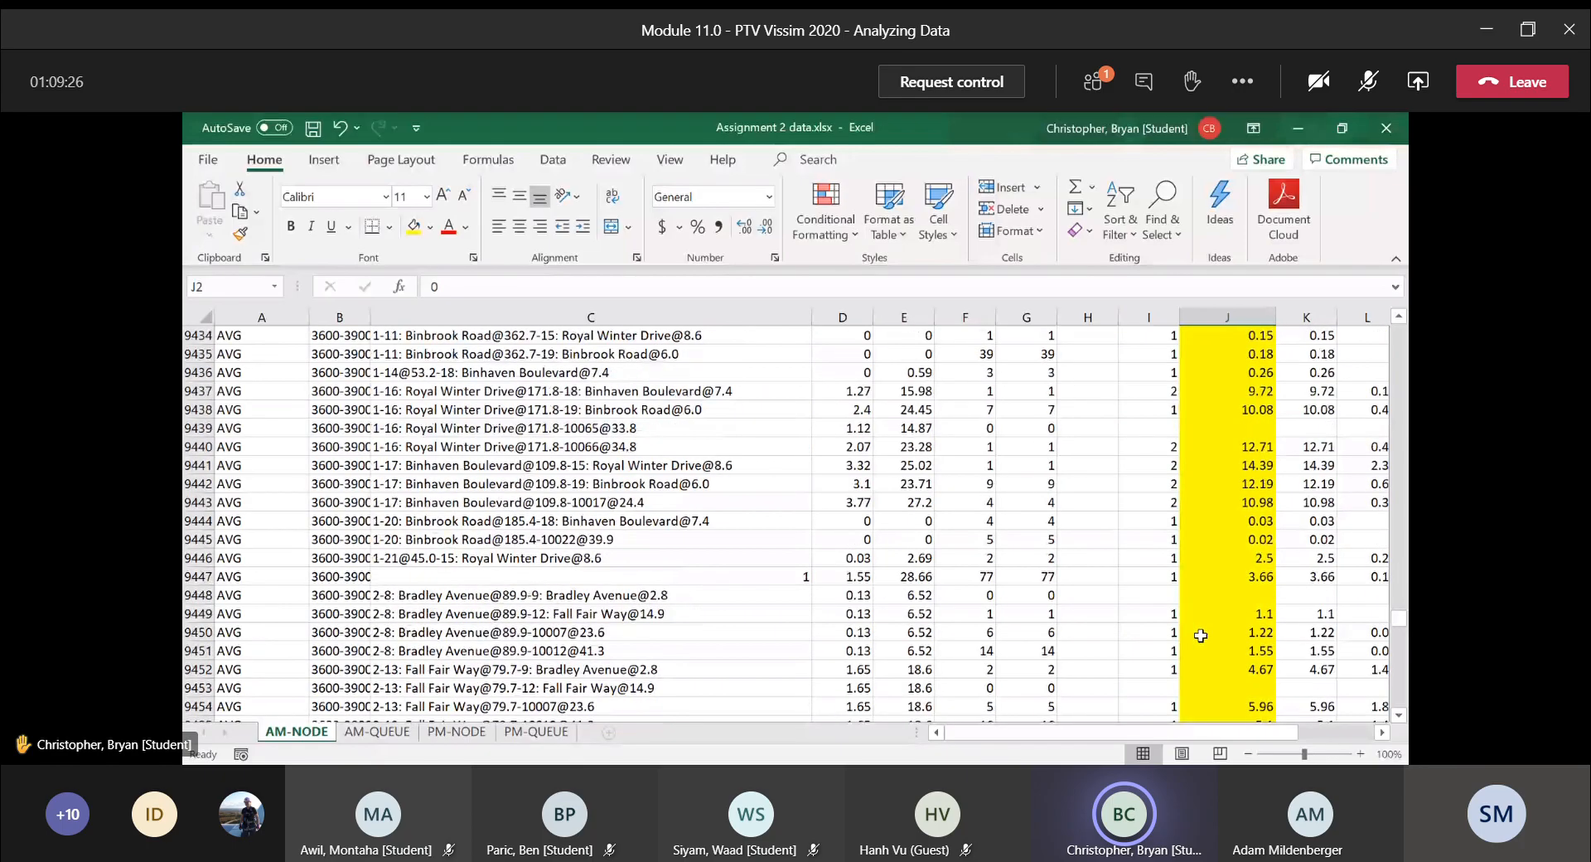
{"action": "scroll", "coordinate": [1206, 650], "scroll_direction": "down", "scroll_amount": 20}
{"action": "scroll", "coordinate": [1205, 650], "scroll_direction": "down", "scroll_amount": 2}
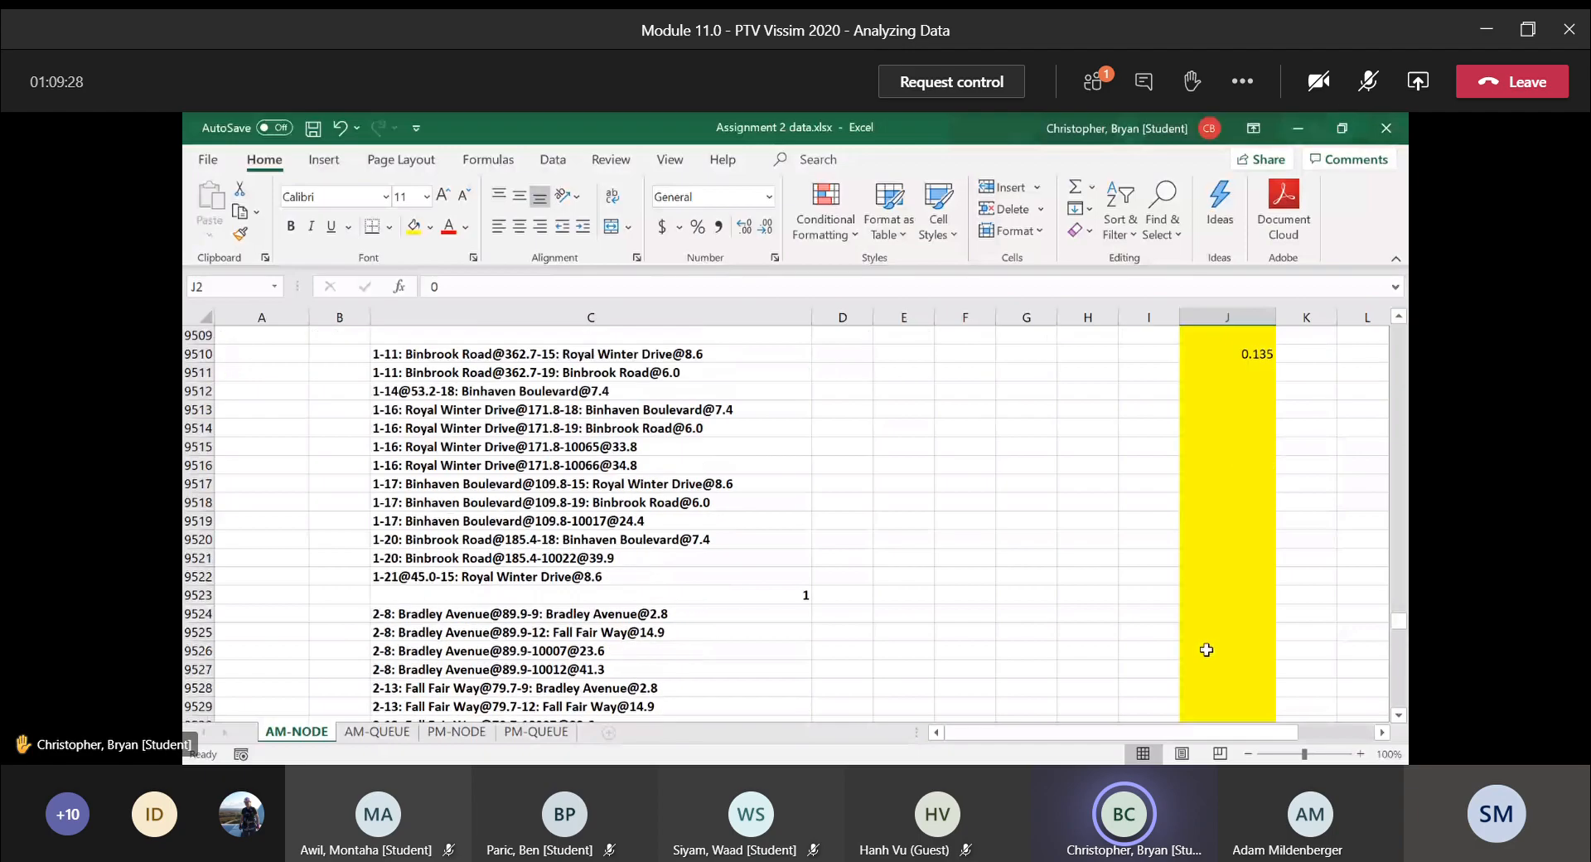
{"action": "scroll", "coordinate": [1205, 650], "scroll_direction": "up", "scroll_amount": 5}
{"action": "double_click", "coordinate": [1217, 631]}
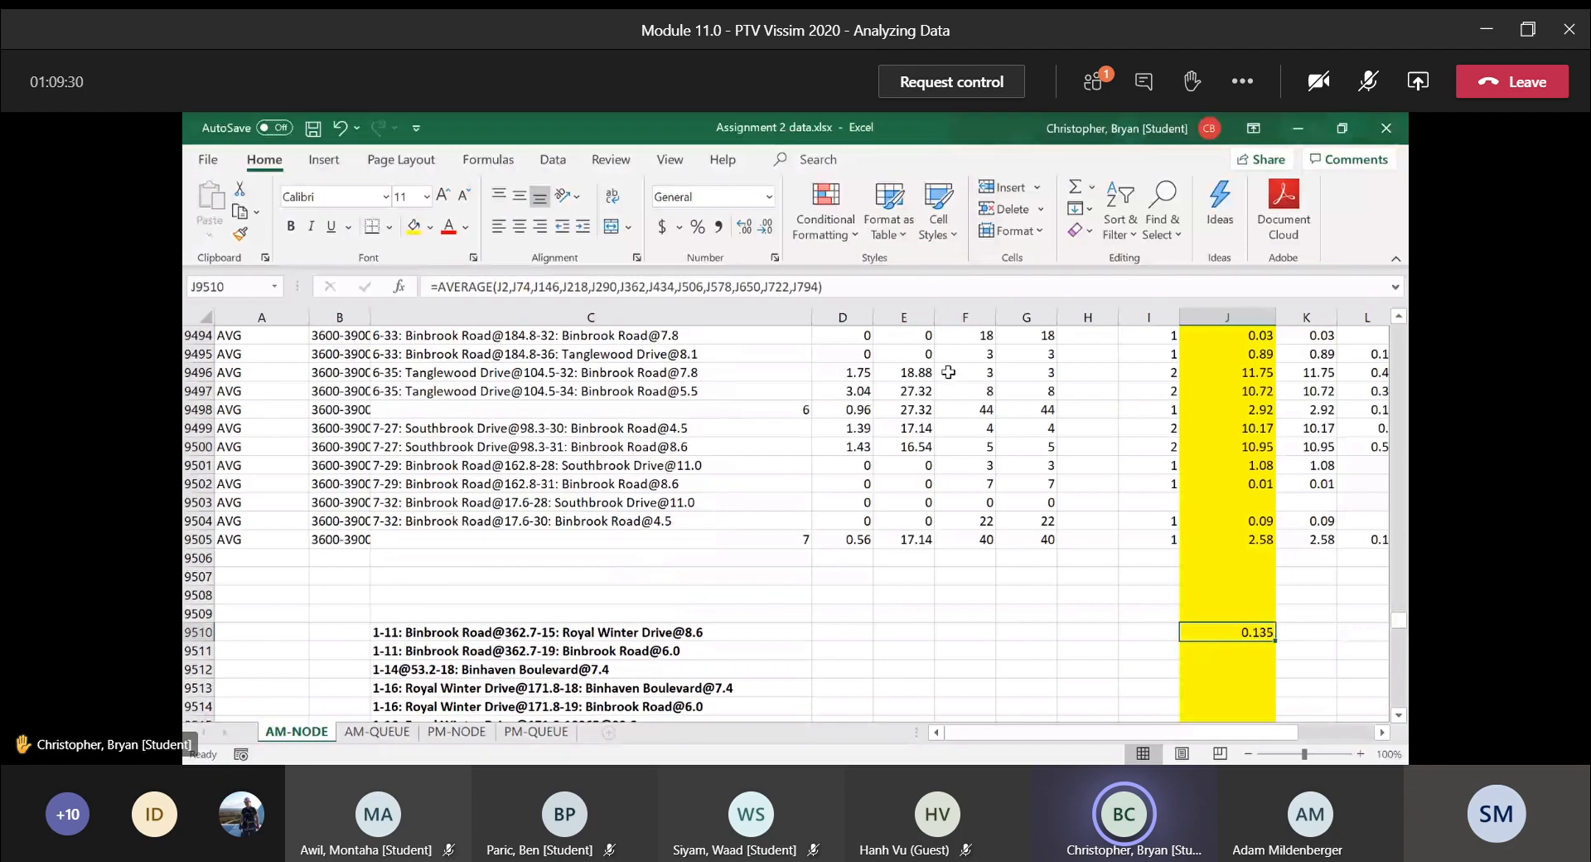
Trace the formula's referenced vehicle delay cells J2, J74, J146 and J218 through the first intervals of run 1
{"action": "left_click_drag", "start_coordinate": [1398, 622], "coordinate": [1399, 331]}
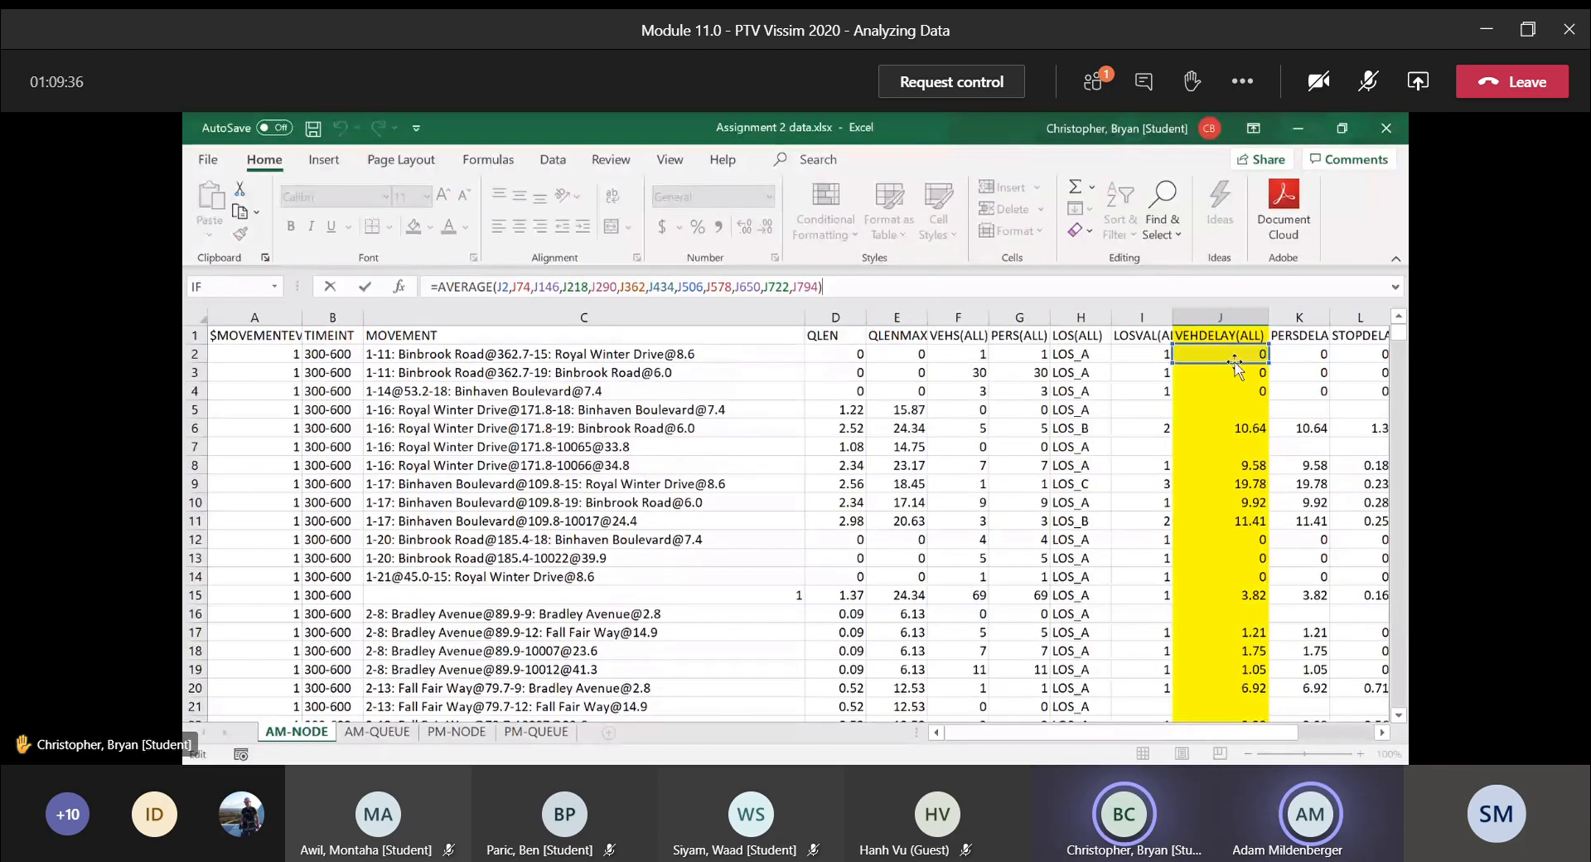
{"action": "scroll", "coordinate": [1235, 364], "scroll_direction": "down", "scroll_amount": 3}
{"action": "scroll", "coordinate": [1245, 373], "scroll_direction": "down", "scroll_amount": 10}
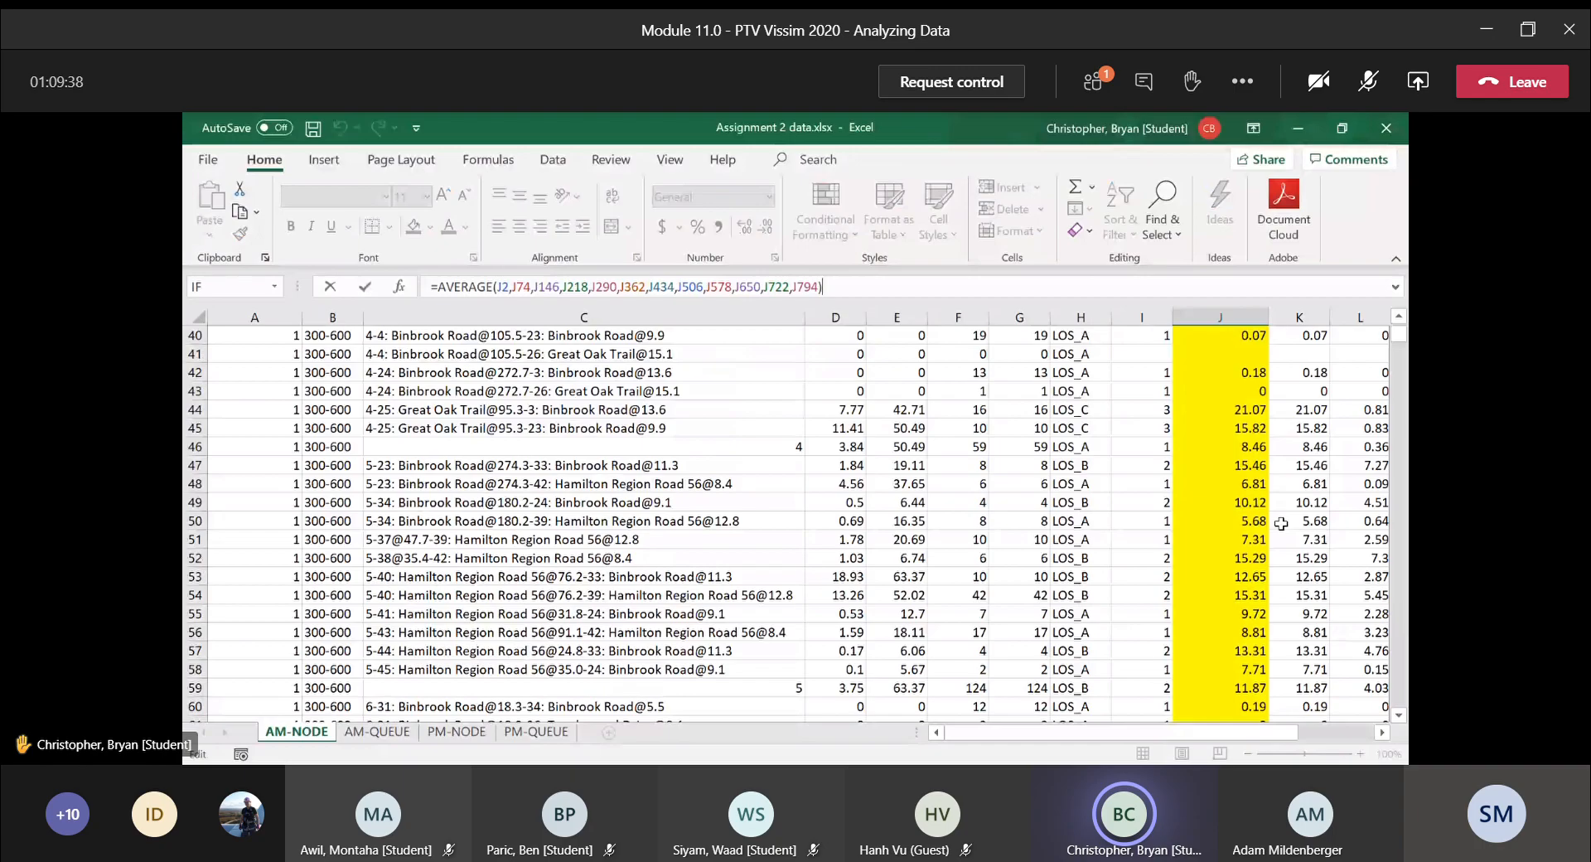
{"action": "scroll", "coordinate": [1281, 524], "scroll_direction": "down", "scroll_amount": 5}
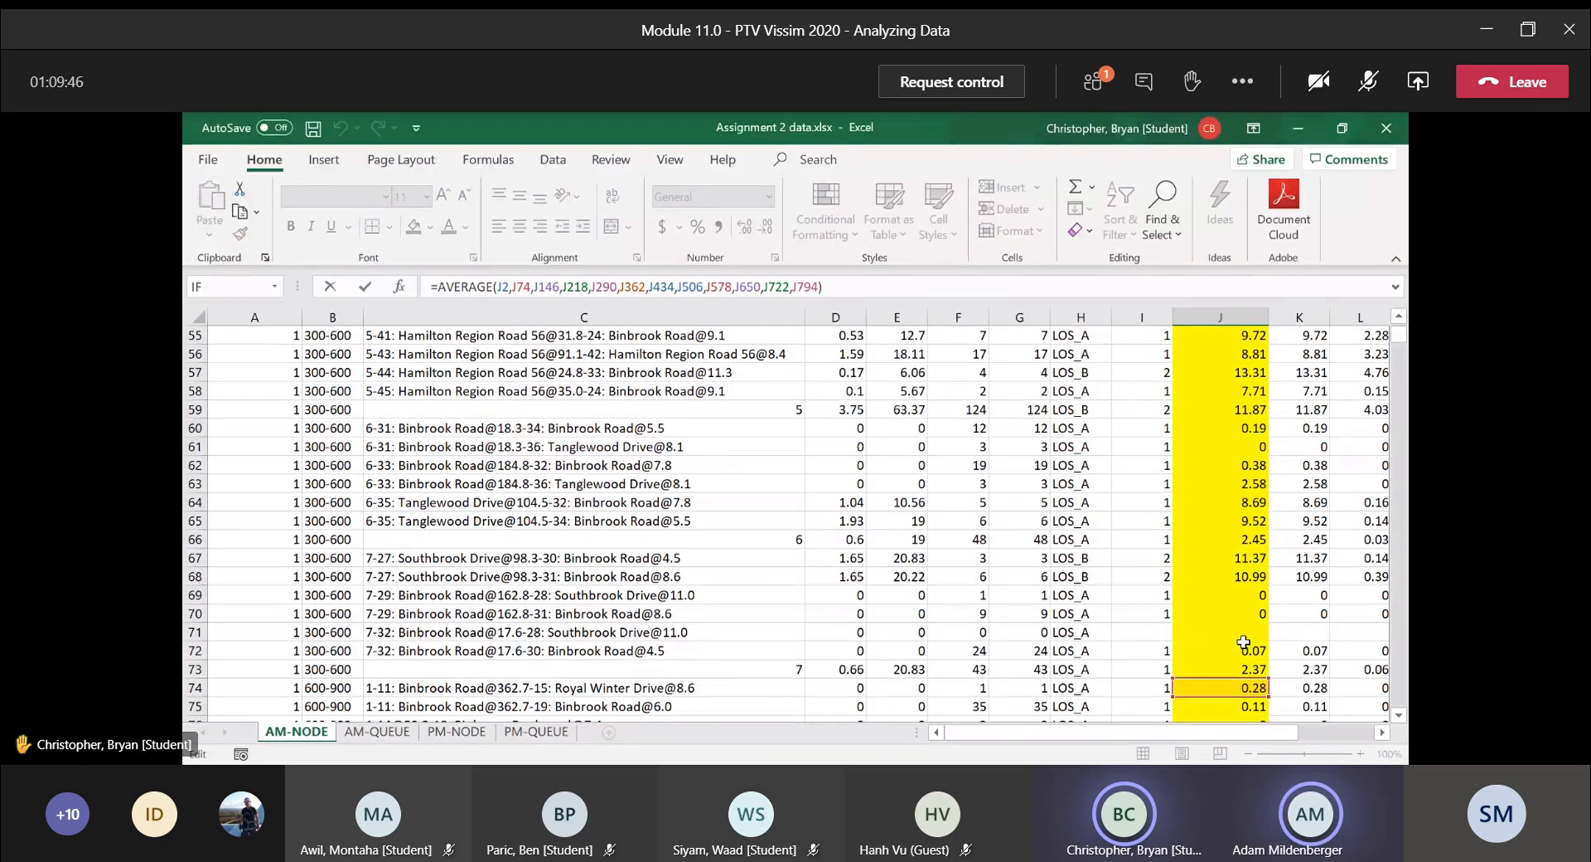
{"action": "scroll", "coordinate": [1243, 642], "scroll_direction": "down", "scroll_amount": 6}
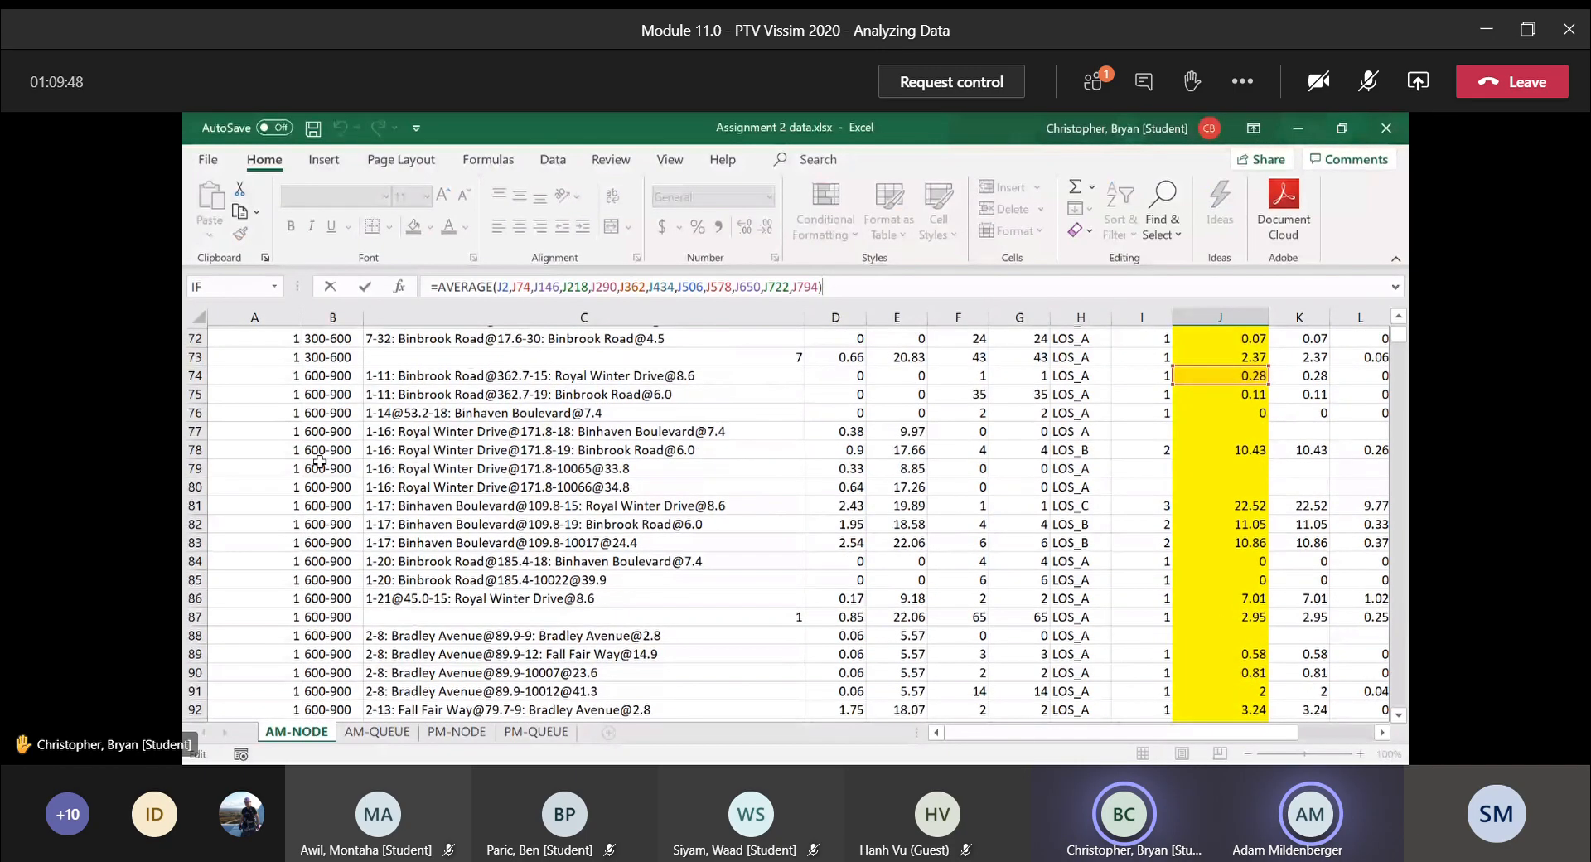
{"action": "scroll", "coordinate": [320, 461], "scroll_direction": "down", "scroll_amount": 12}
{"action": "scroll", "coordinate": [325, 491], "scroll_direction": "down", "scroll_amount": 9}
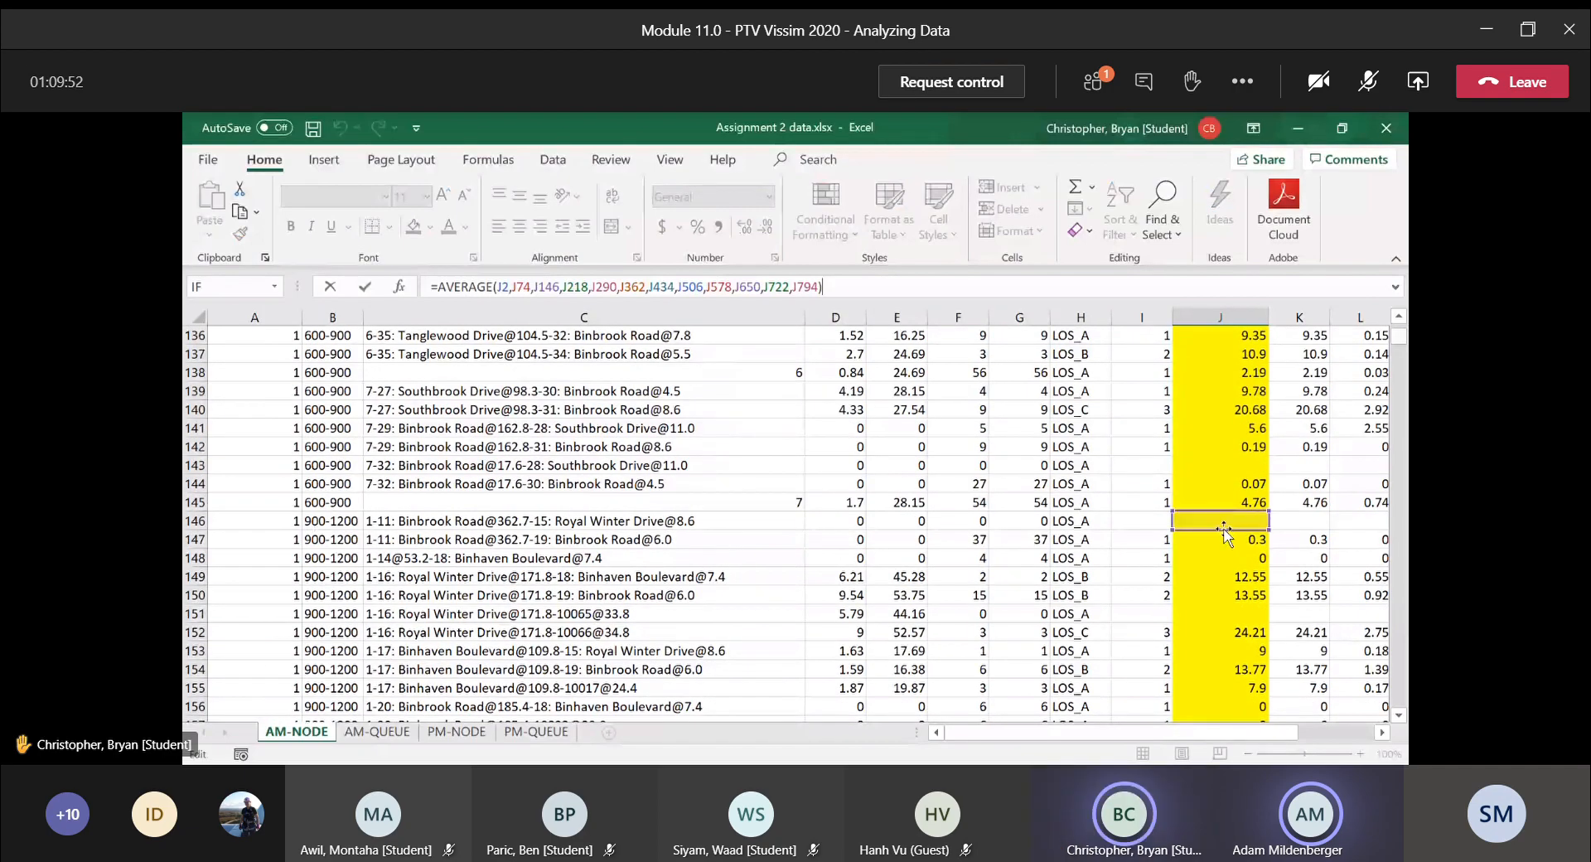
{"action": "scroll", "coordinate": [469, 564], "scroll_direction": "down", "scroll_amount": 3}
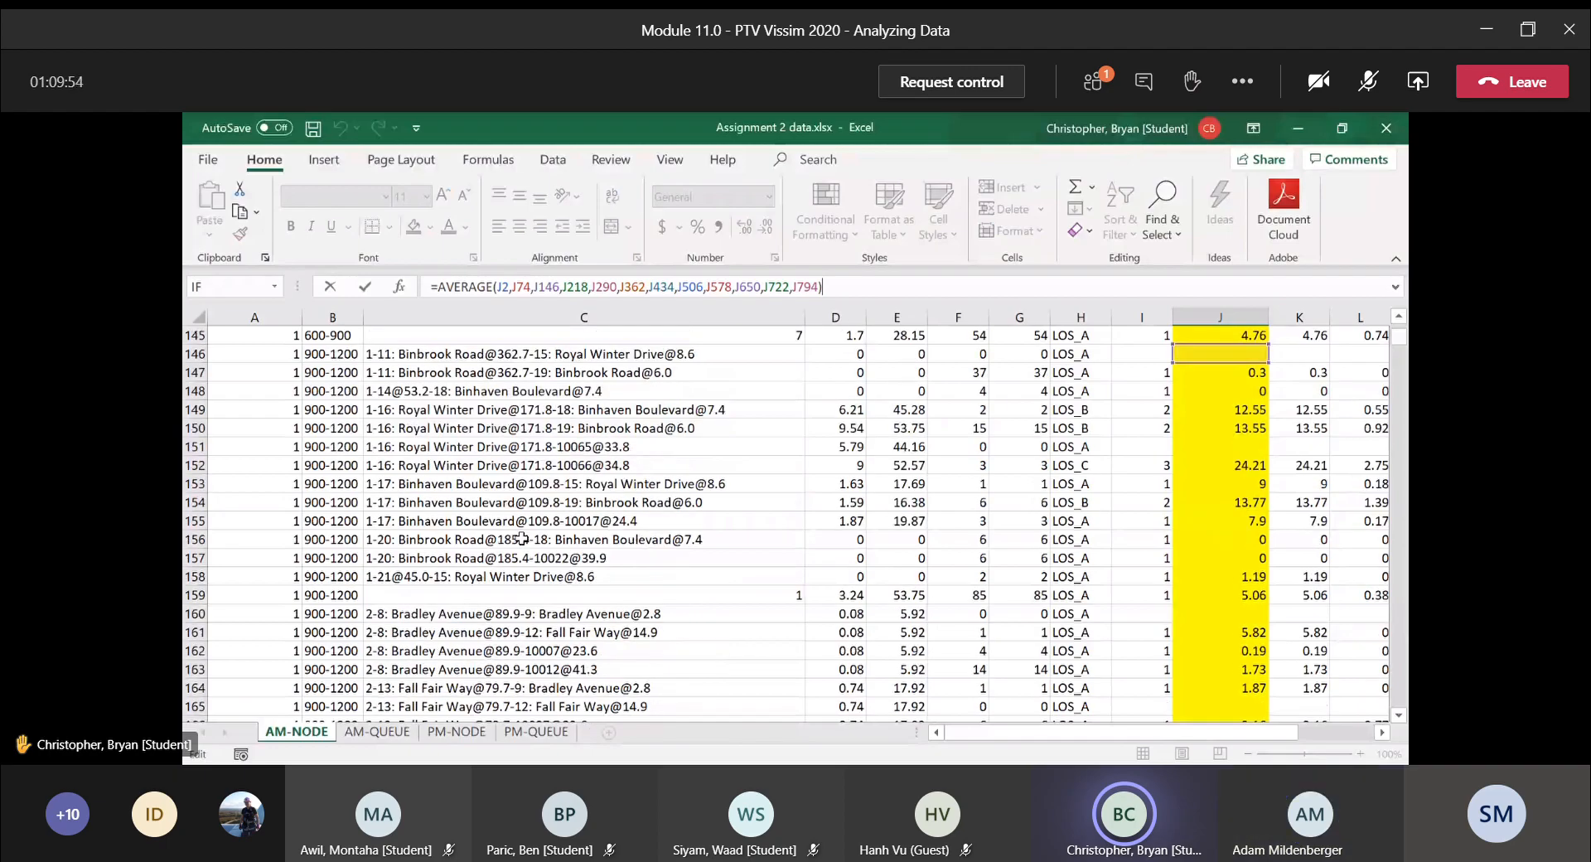
{"action": "scroll", "coordinate": [469, 563], "scroll_direction": "down", "scroll_amount": 10}
{"action": "scroll", "coordinate": [469, 563], "scroll_direction": "down", "scroll_amount": 12}
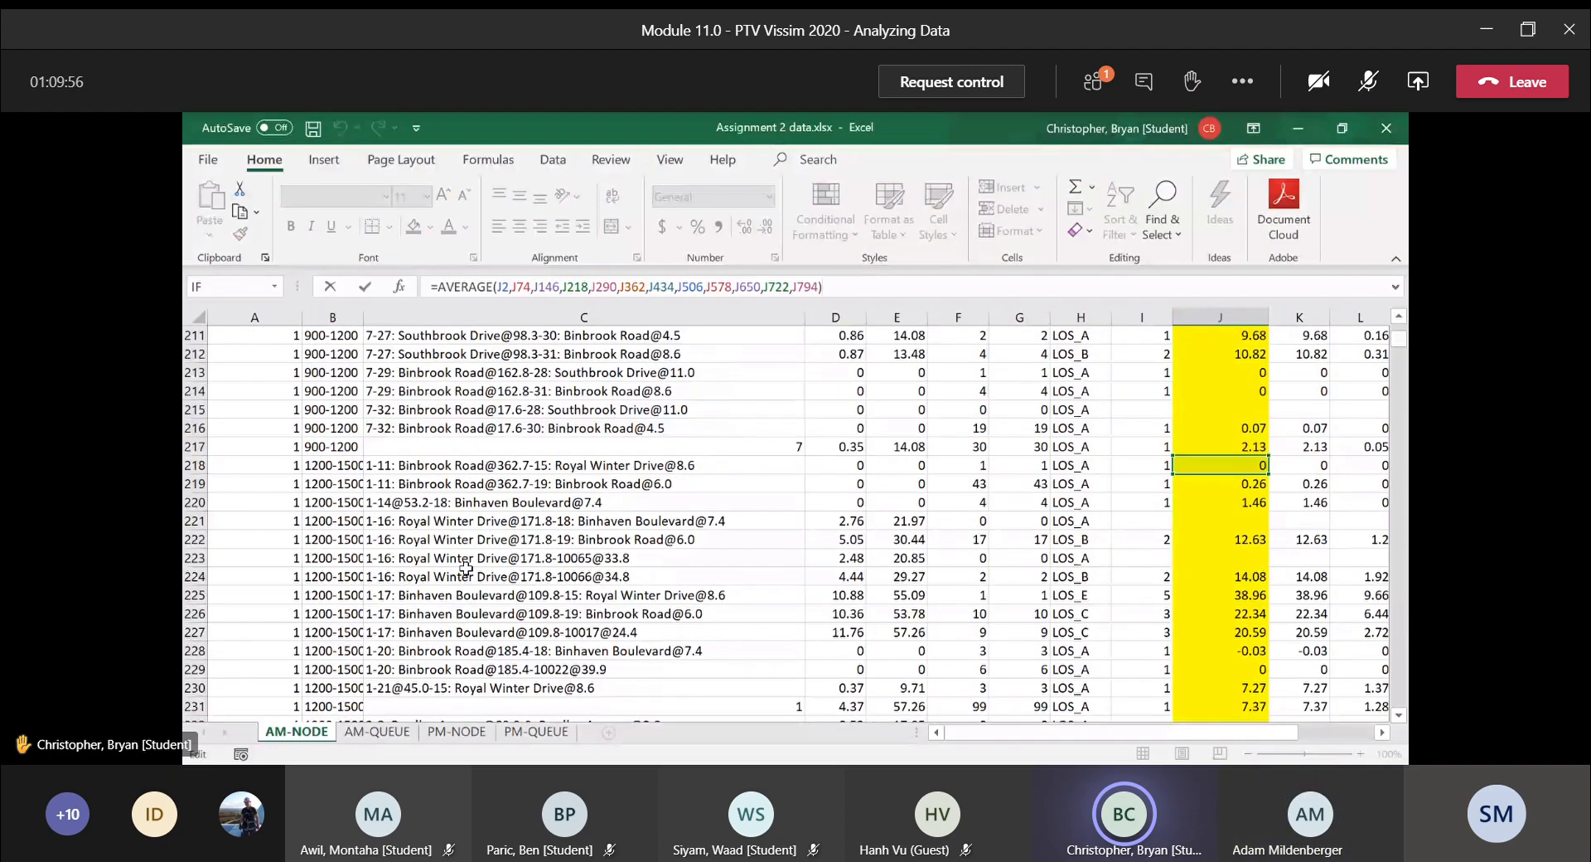
Continue tracing the formula's vehicle delay references through the 1200-1500 to 3300-3600 intervals of run 1
{"action": "scroll", "coordinate": [465, 569], "scroll_direction": "down", "scroll_amount": 10}
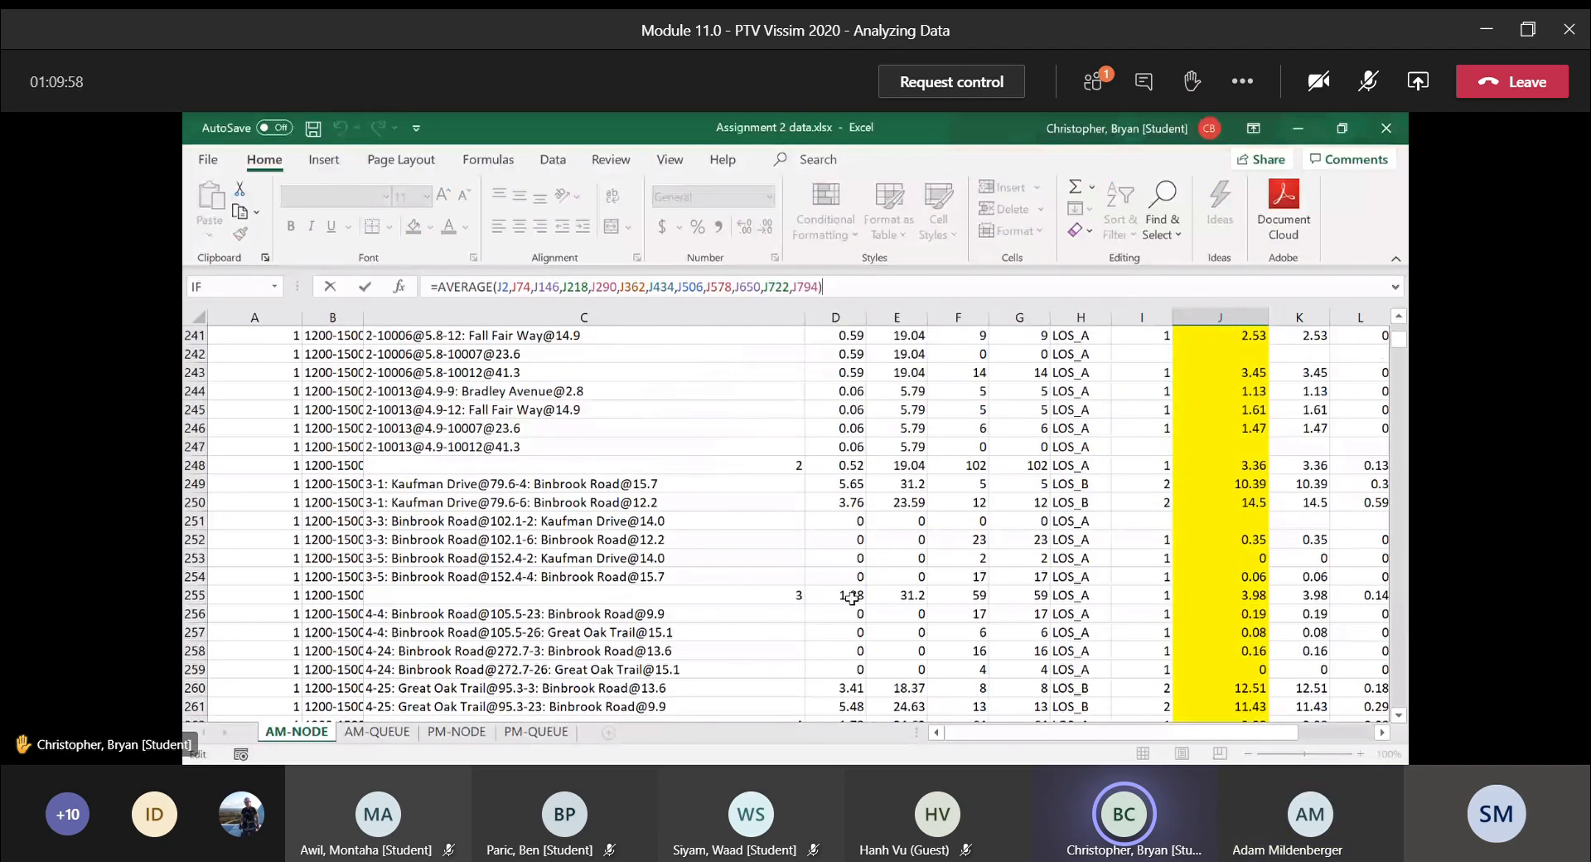
{"action": "scroll", "coordinate": [737, 608], "scroll_direction": "down", "scroll_amount": 19}
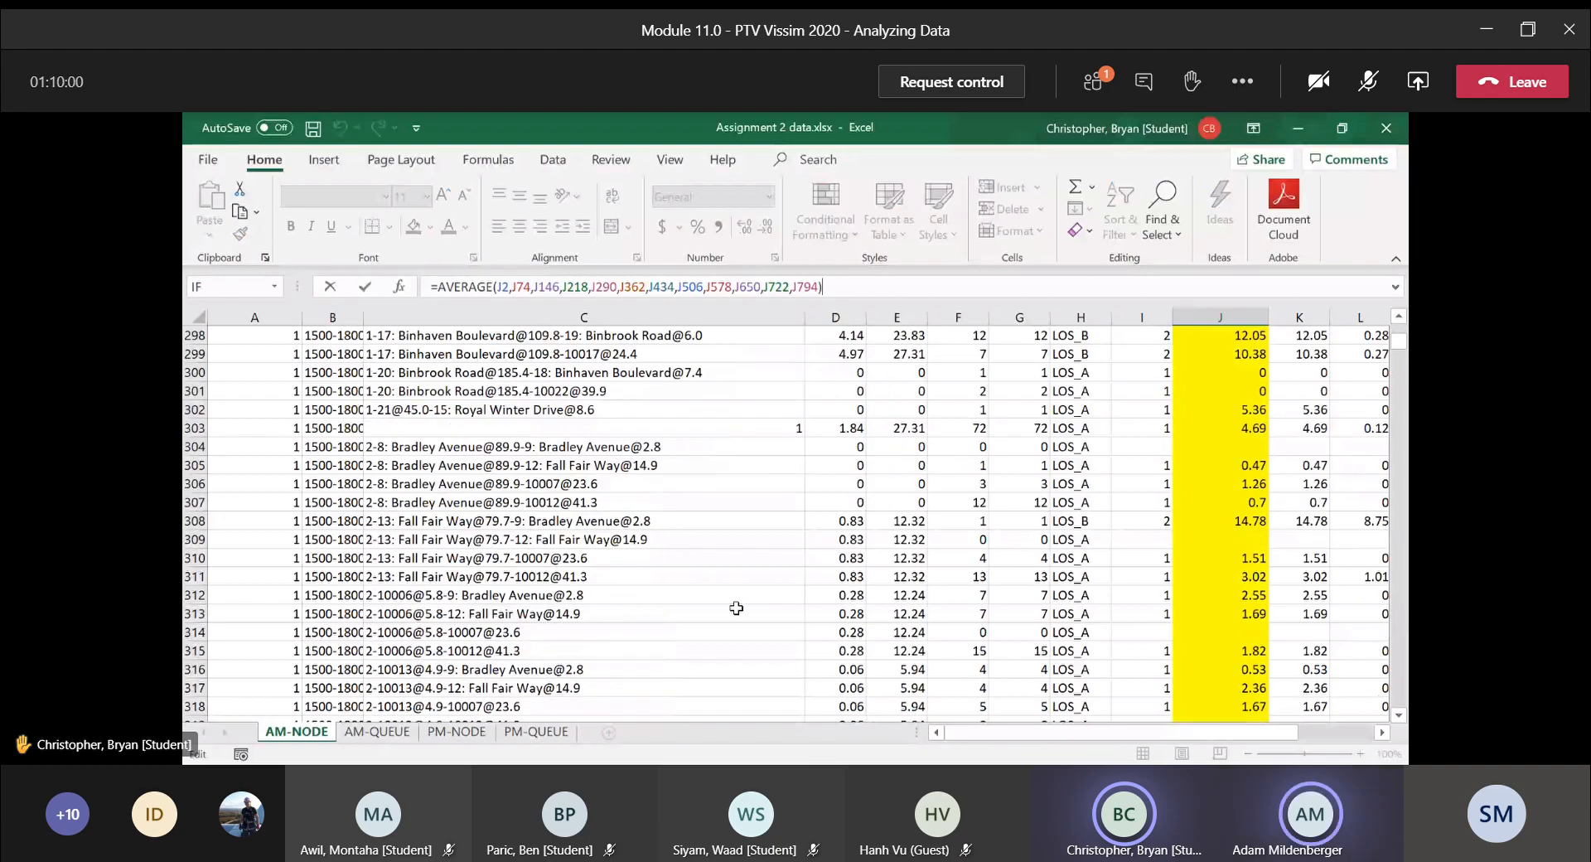
{"action": "scroll", "coordinate": [742, 610], "scroll_direction": "down", "scroll_amount": 20}
{"action": "scroll", "coordinate": [745, 611], "scroll_direction": "down", "scroll_amount": 20}
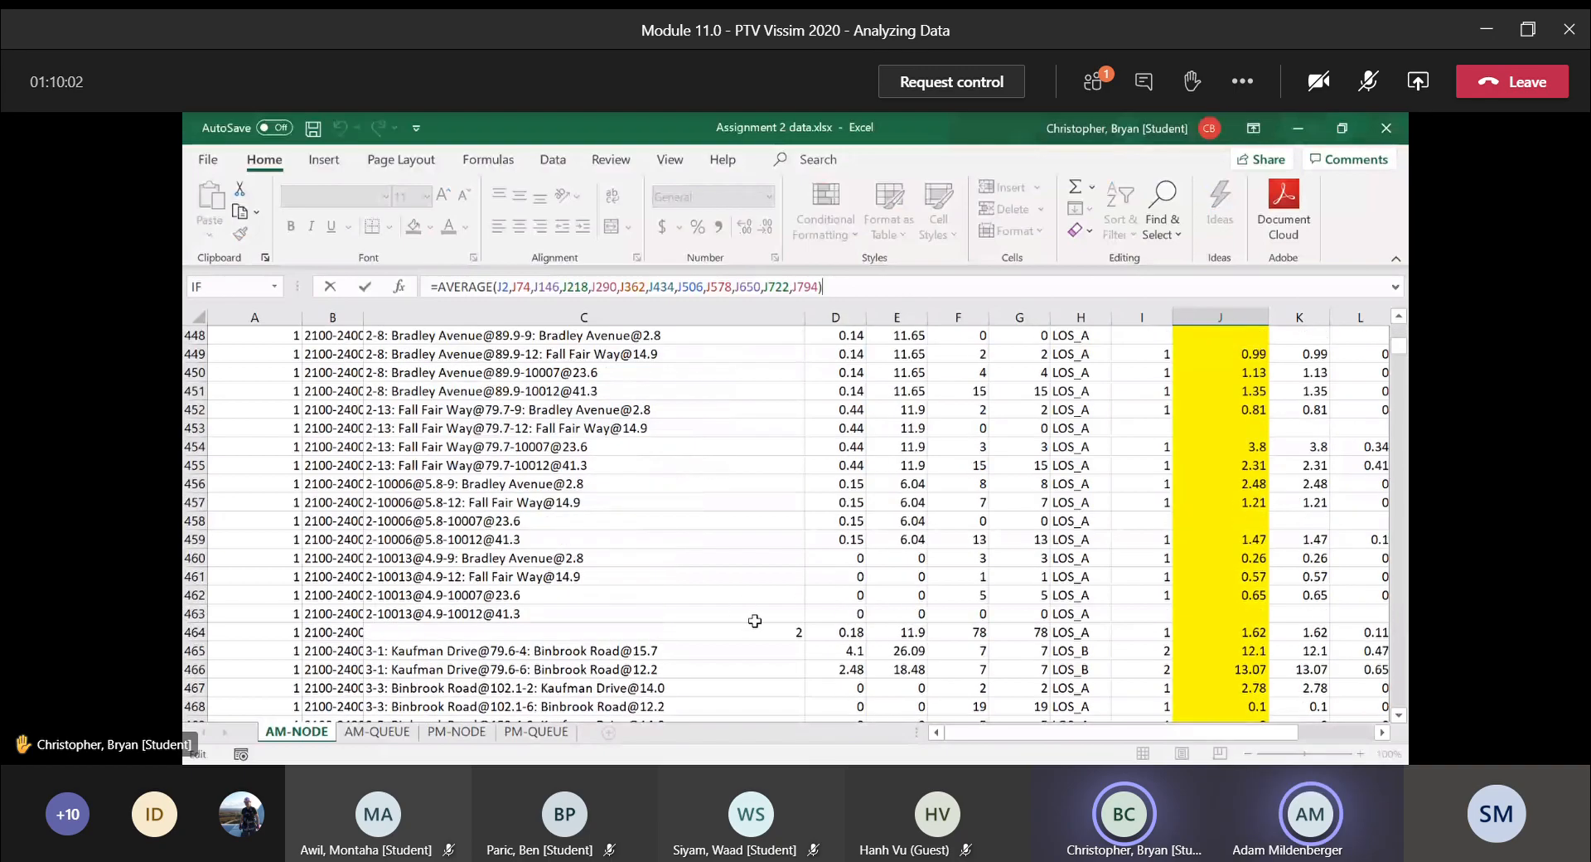
{"action": "scroll", "coordinate": [755, 629], "scroll_direction": "down", "scroll_amount": 20}
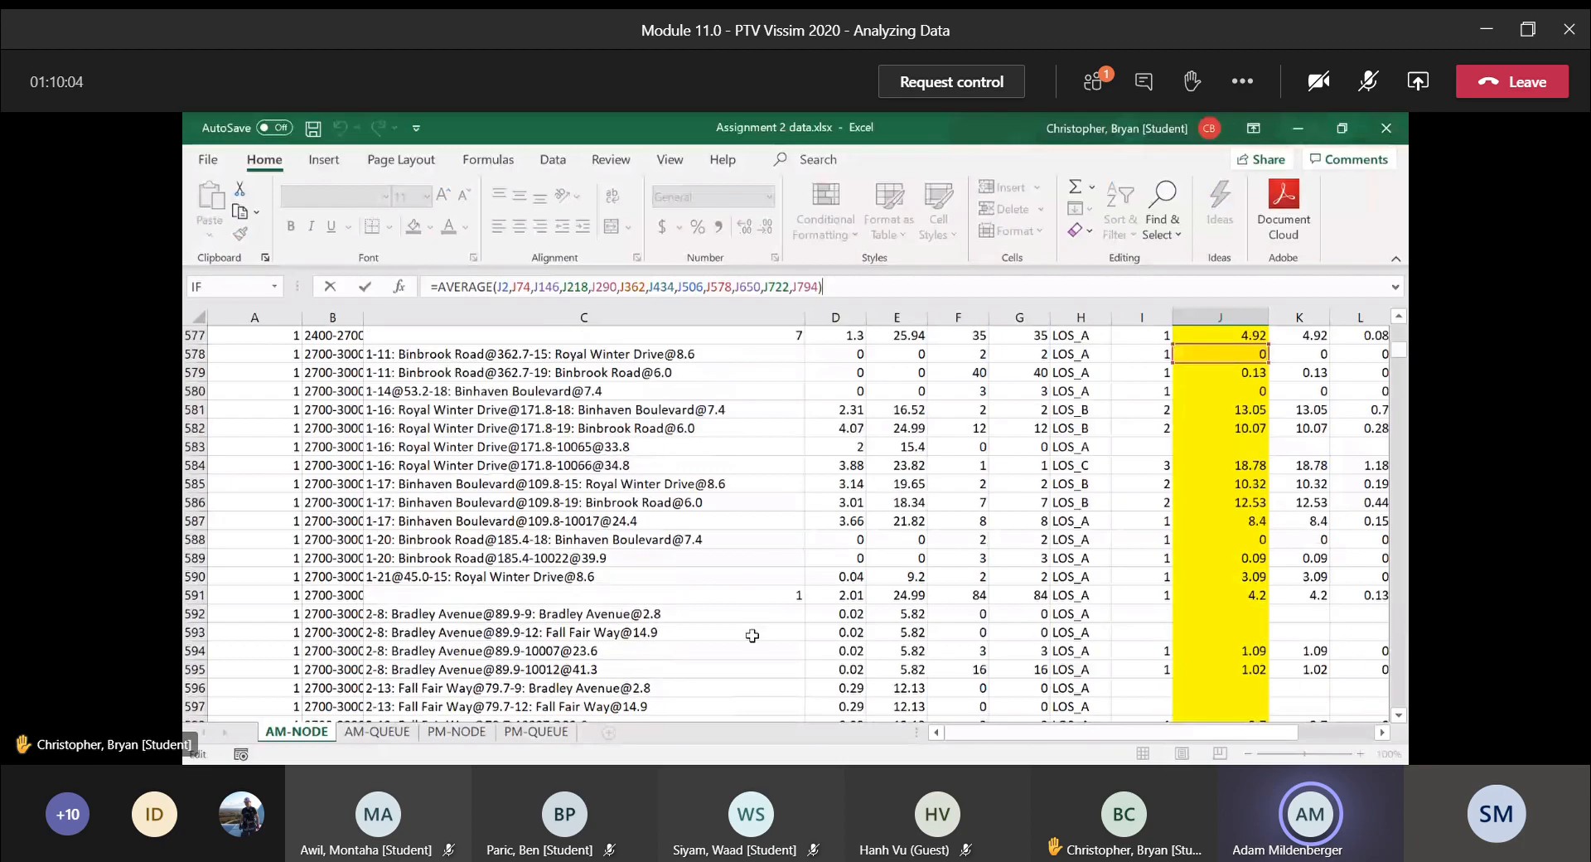
{"action": "scroll", "coordinate": [751, 643], "scroll_direction": "down", "scroll_amount": 20}
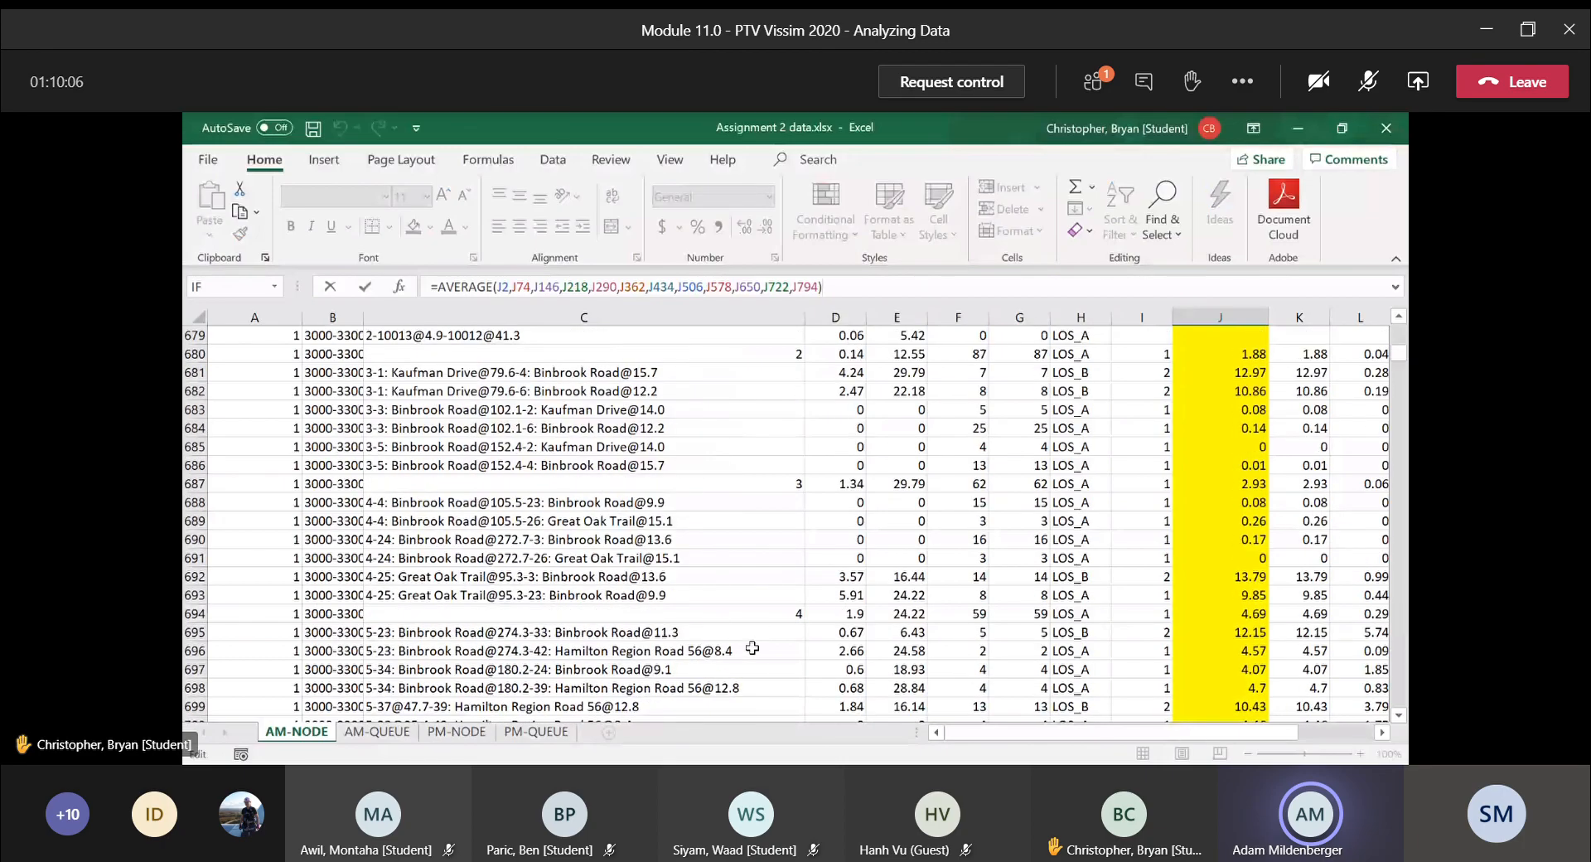
{"action": "scroll", "coordinate": [751, 647], "scroll_direction": "down", "scroll_amount": 19}
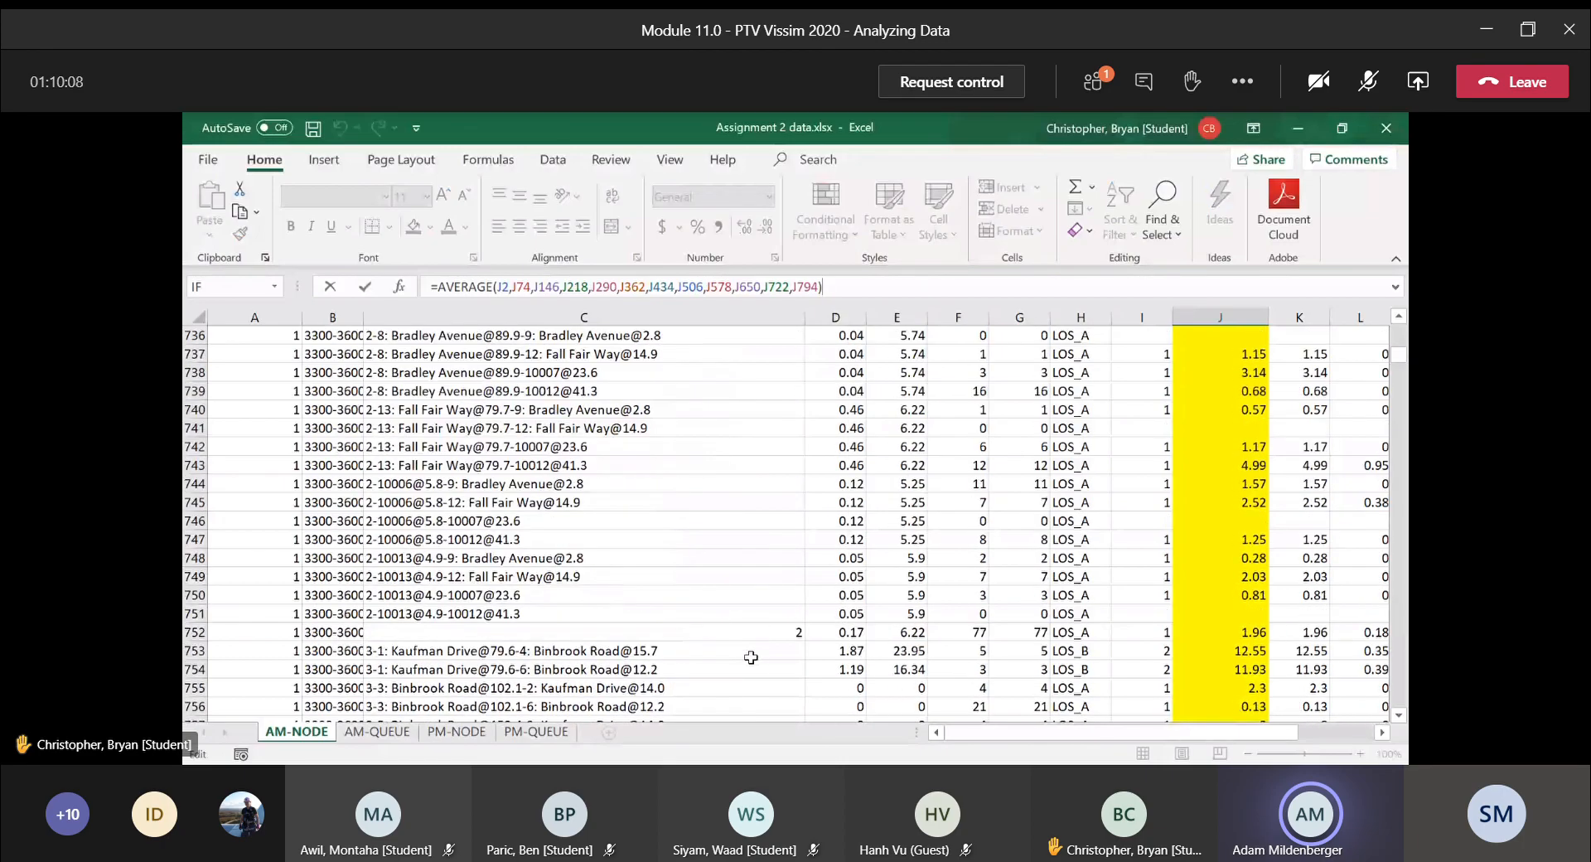
Examine the 3600-3900 interval of run 1 down to where the run 2 records begin at row 866
{"action": "scroll", "coordinate": [750, 657], "scroll_direction": "down", "scroll_amount": 10}
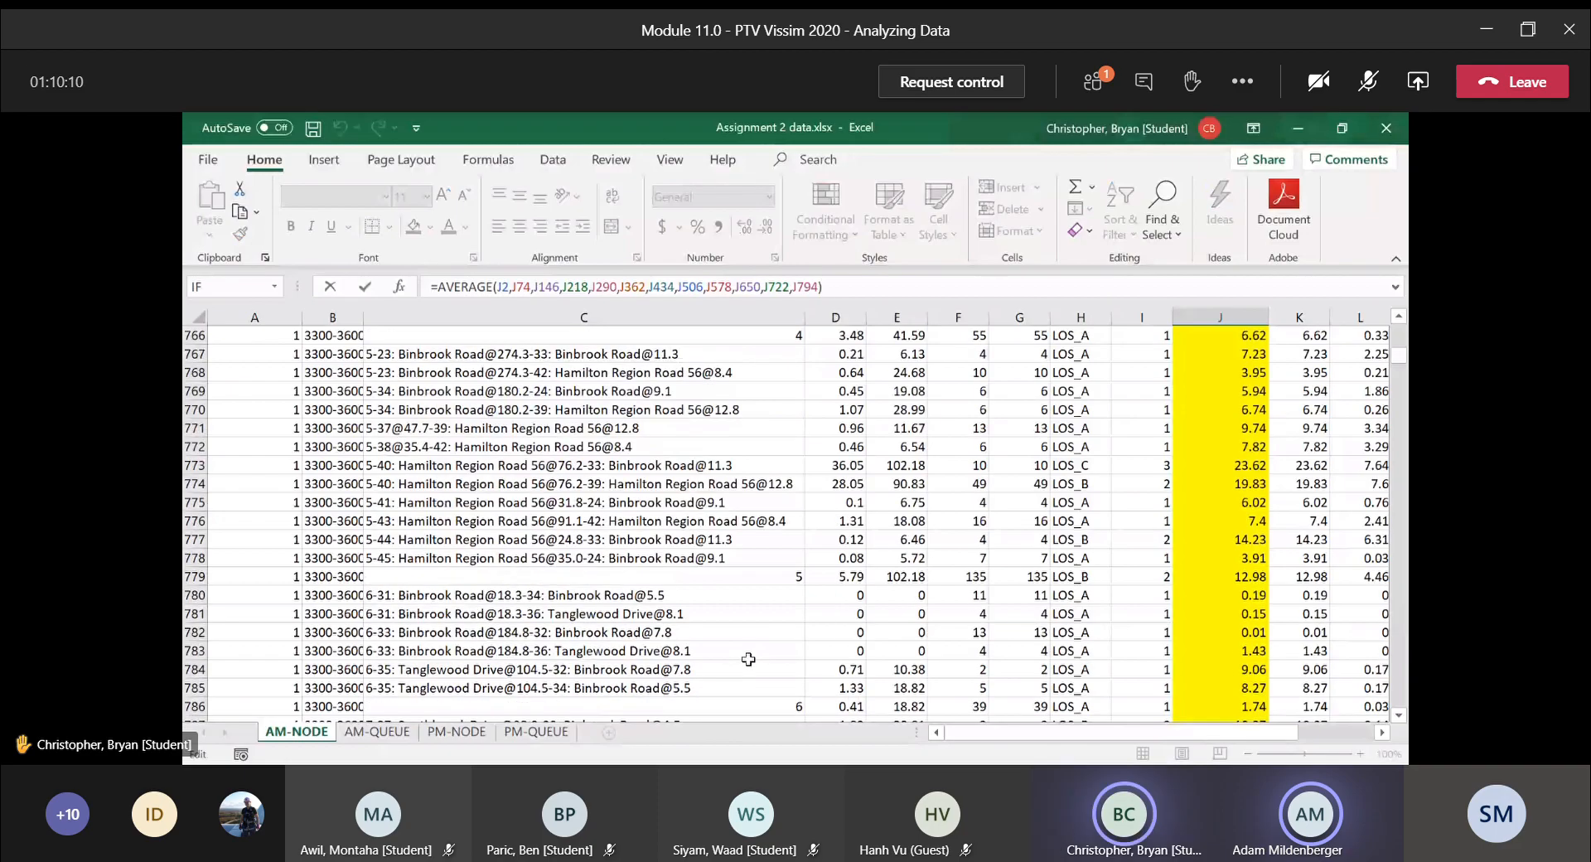
{"action": "scroll", "coordinate": [748, 658], "scroll_direction": "down", "scroll_amount": 7}
{"action": "scroll", "coordinate": [507, 640], "scroll_direction": "down", "scroll_amount": 7}
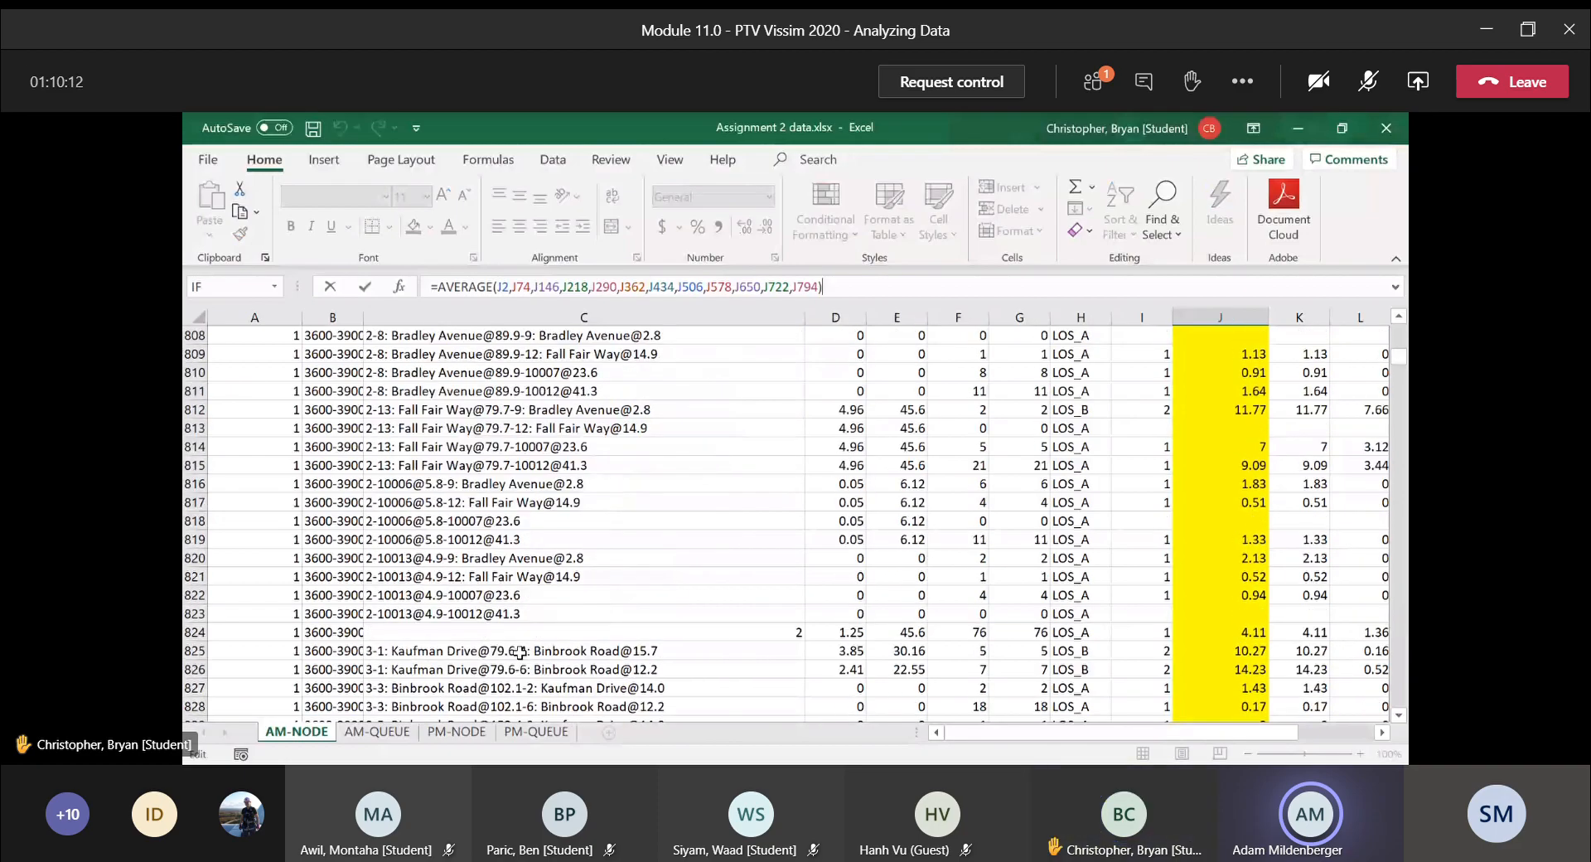
{"action": "scroll", "coordinate": [519, 652], "scroll_direction": "down", "scroll_amount": 4}
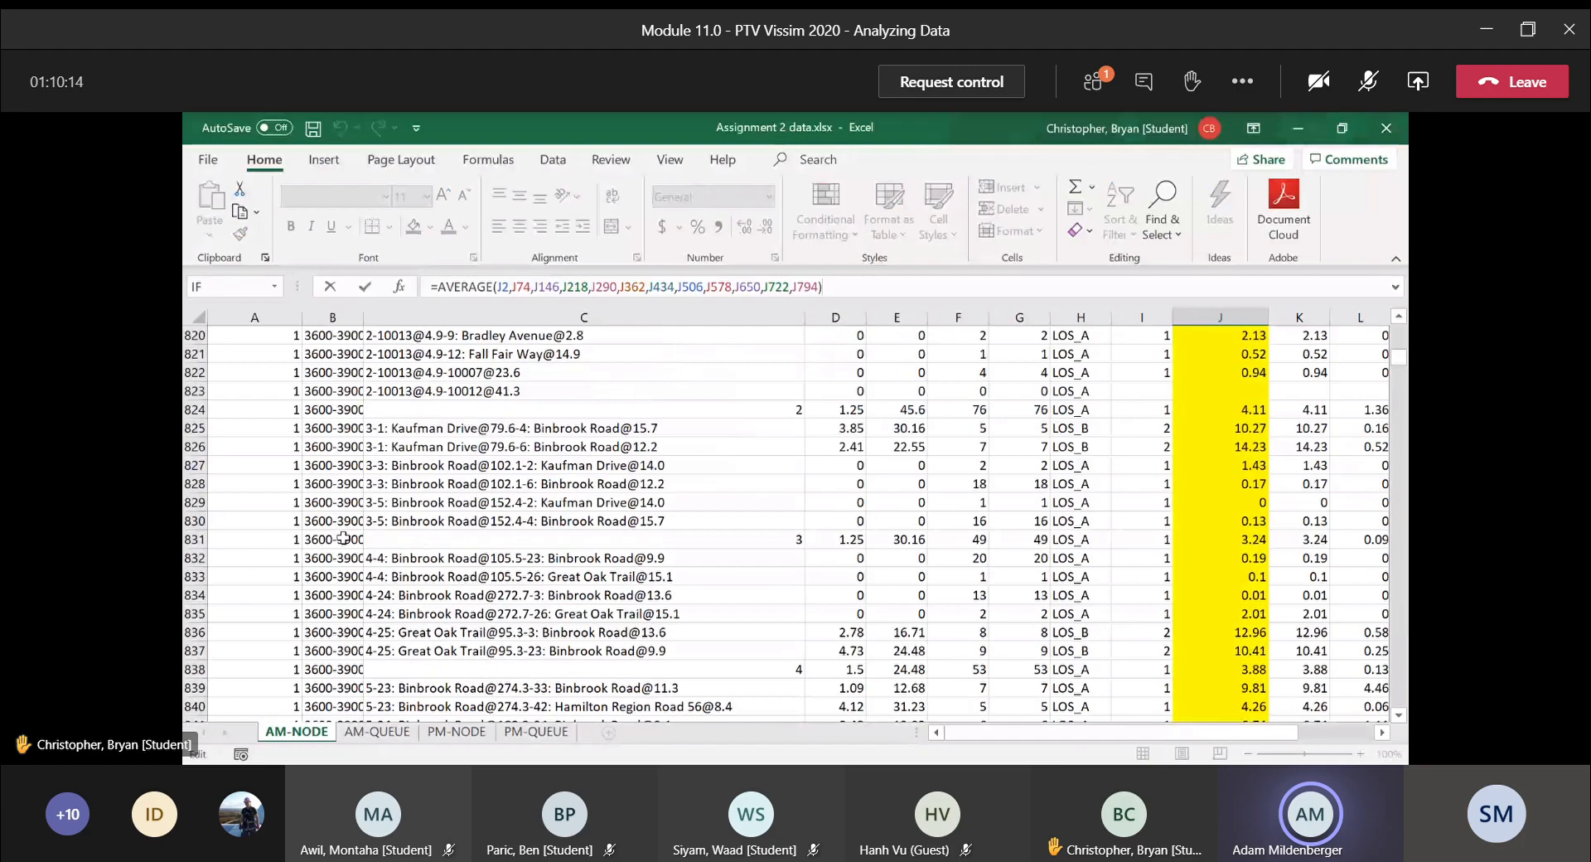
{"action": "scroll", "coordinate": [343, 536], "scroll_direction": "down", "scroll_amount": 6}
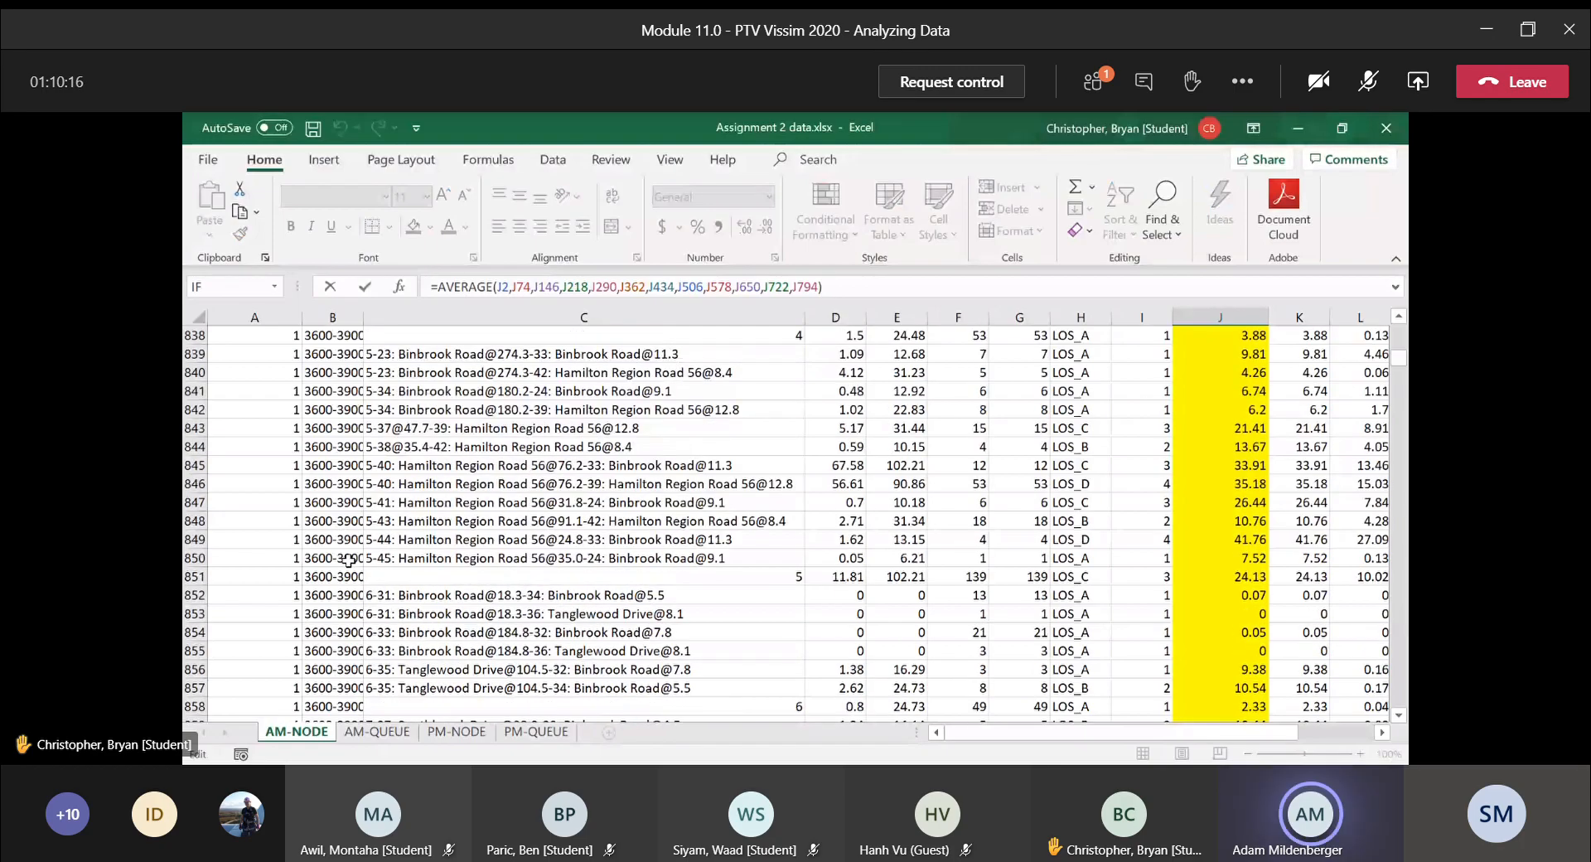
{"action": "scroll", "coordinate": [349, 560], "scroll_direction": "down", "scroll_amount": 6}
{"action": "scroll", "coordinate": [352, 575], "scroll_direction": "up", "scroll_amount": 1}
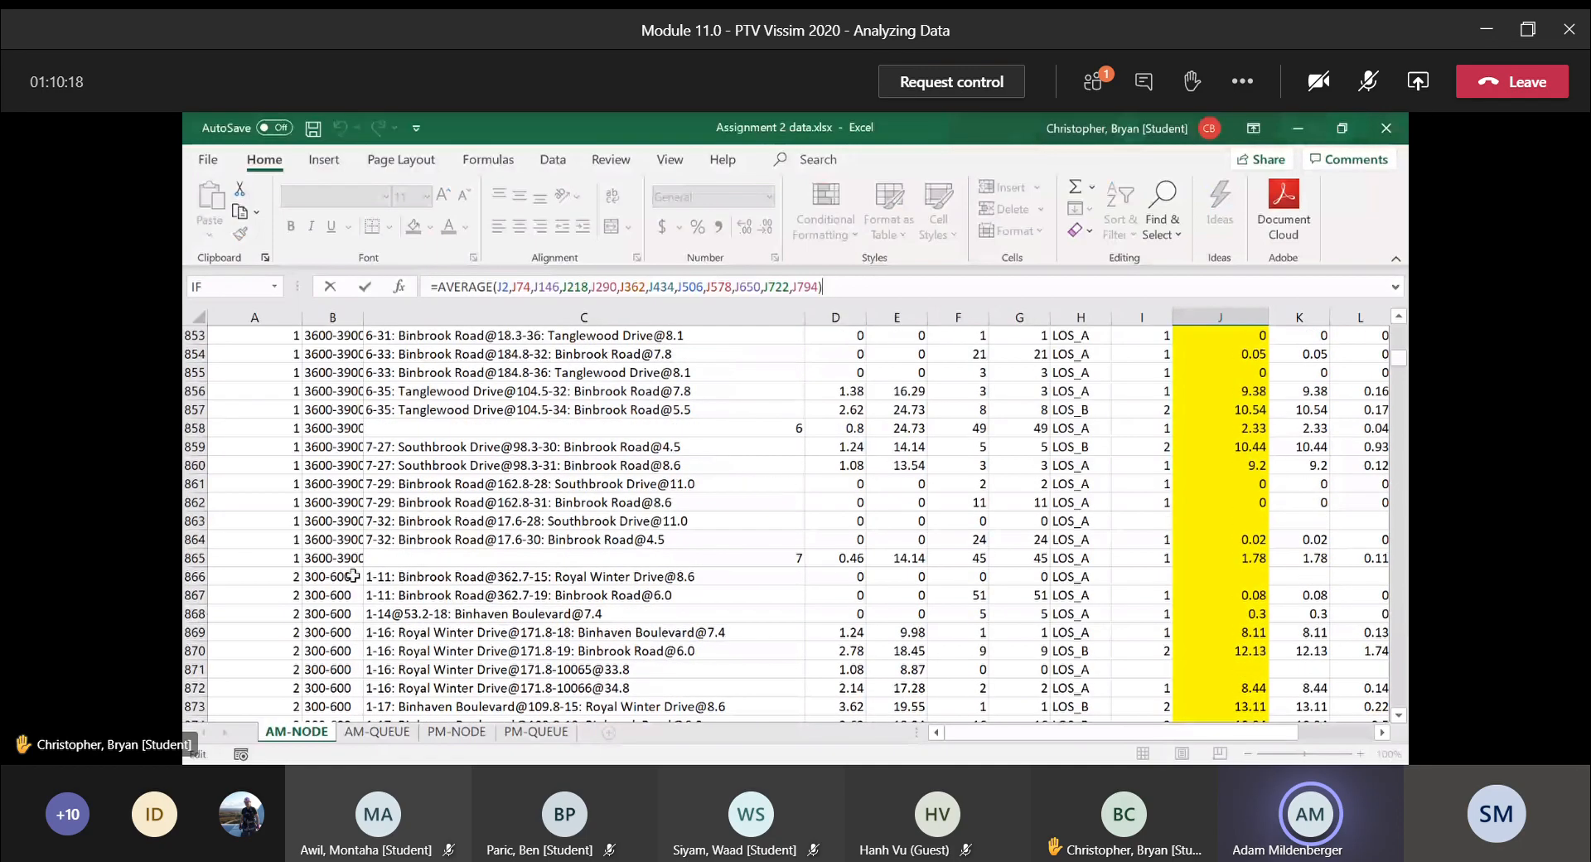
Examine the 3600-3900 interval of run 1 upward from the start of run 2 to its first node 1 movements
{"action": "scroll", "coordinate": [352, 575], "scroll_direction": "up", "scroll_amount": 1}
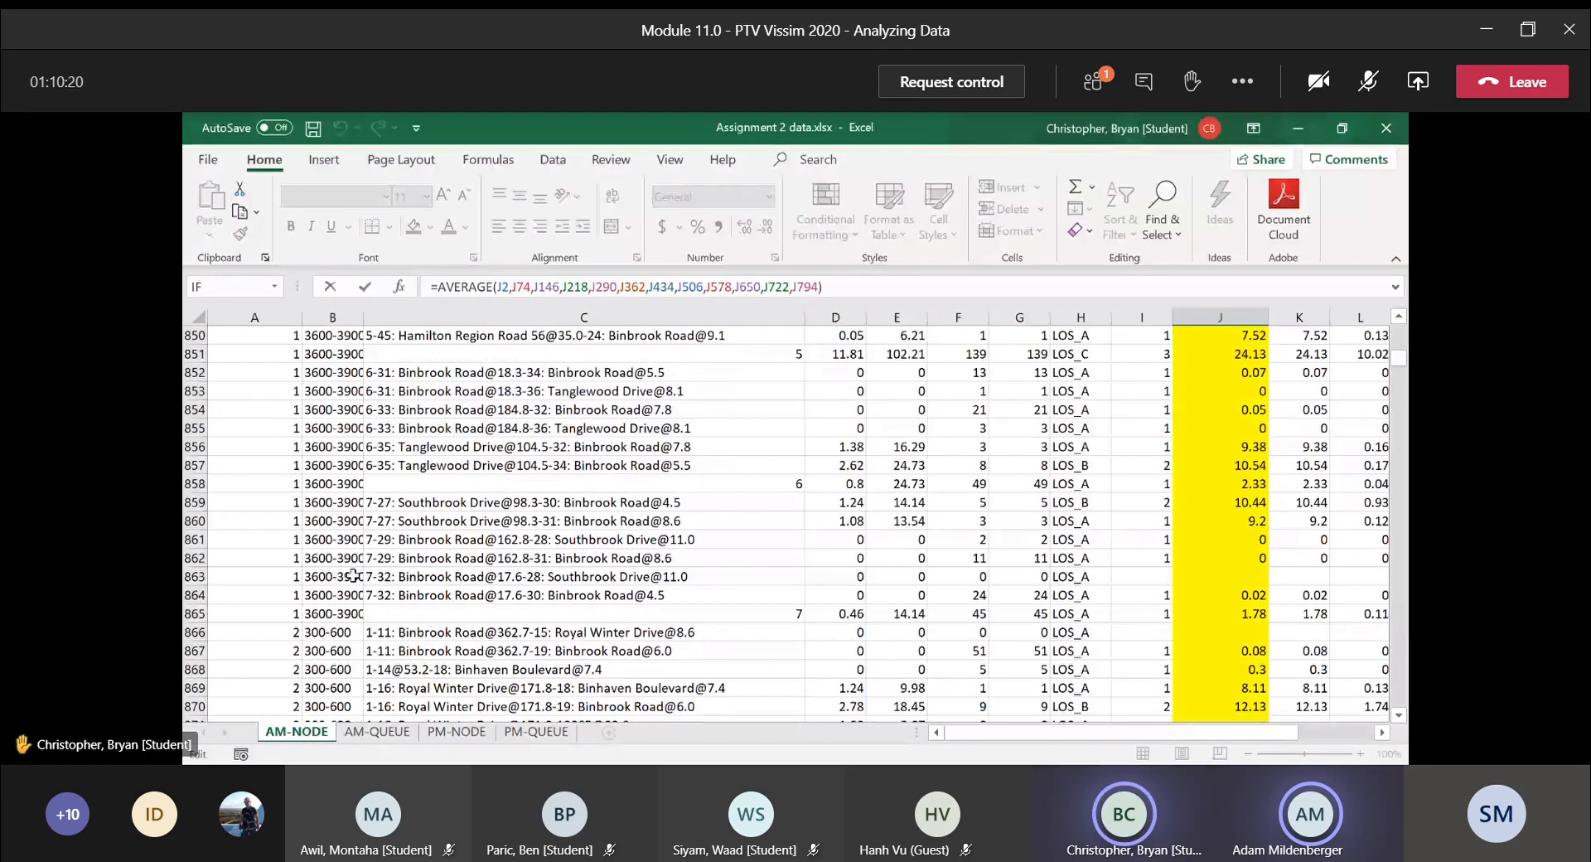
{"action": "scroll", "coordinate": [352, 574], "scroll_direction": "up", "scroll_amount": 6}
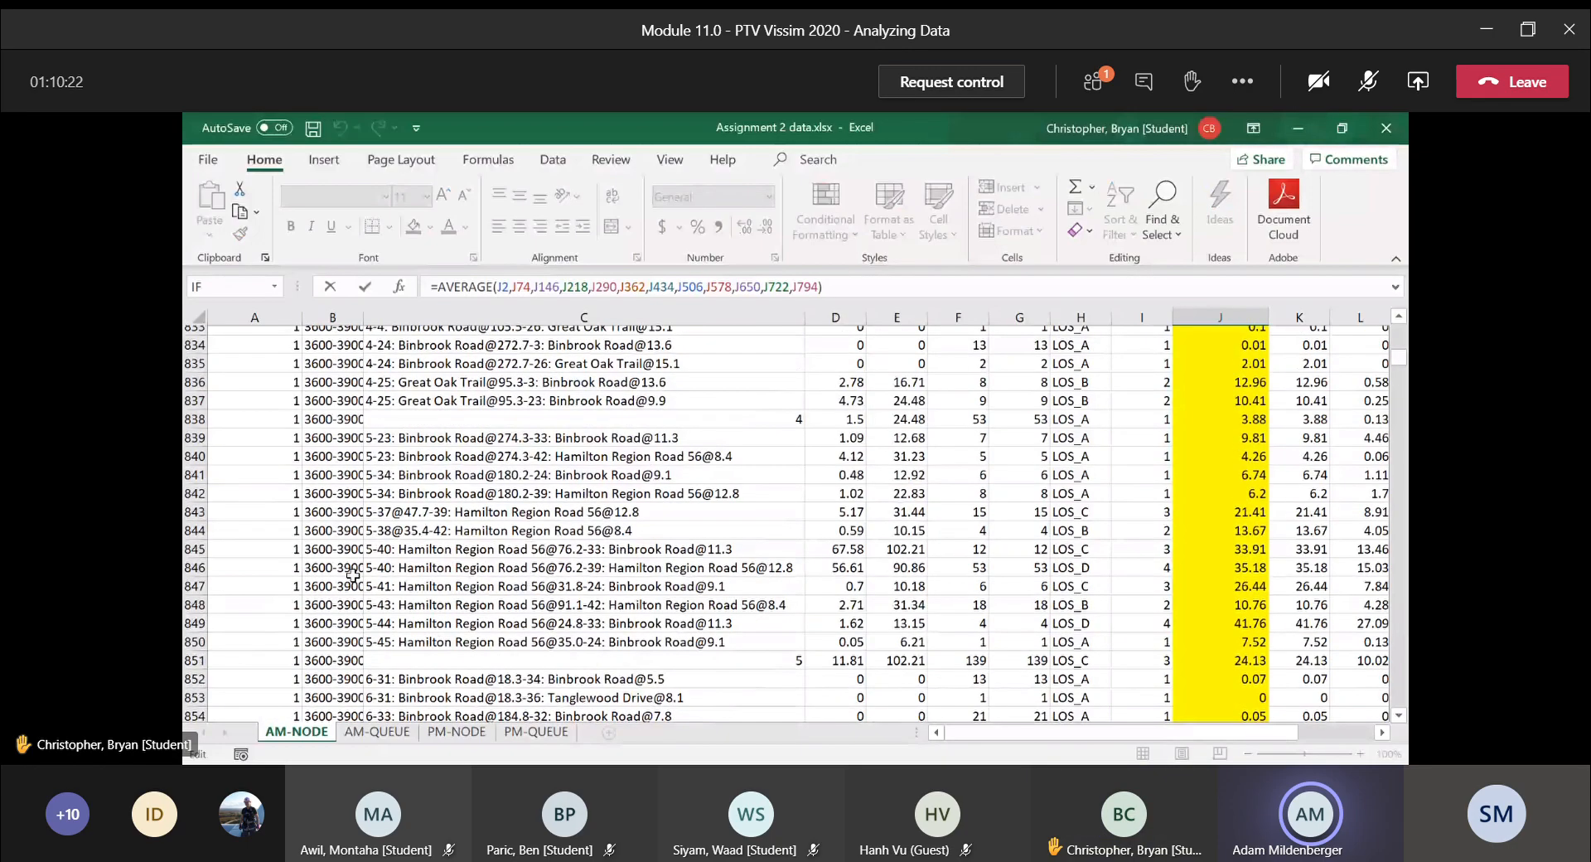
{"action": "scroll", "coordinate": [352, 575], "scroll_direction": "up", "scroll_amount": 3}
{"action": "scroll", "coordinate": [352, 575], "scroll_direction": "up", "scroll_amount": 5}
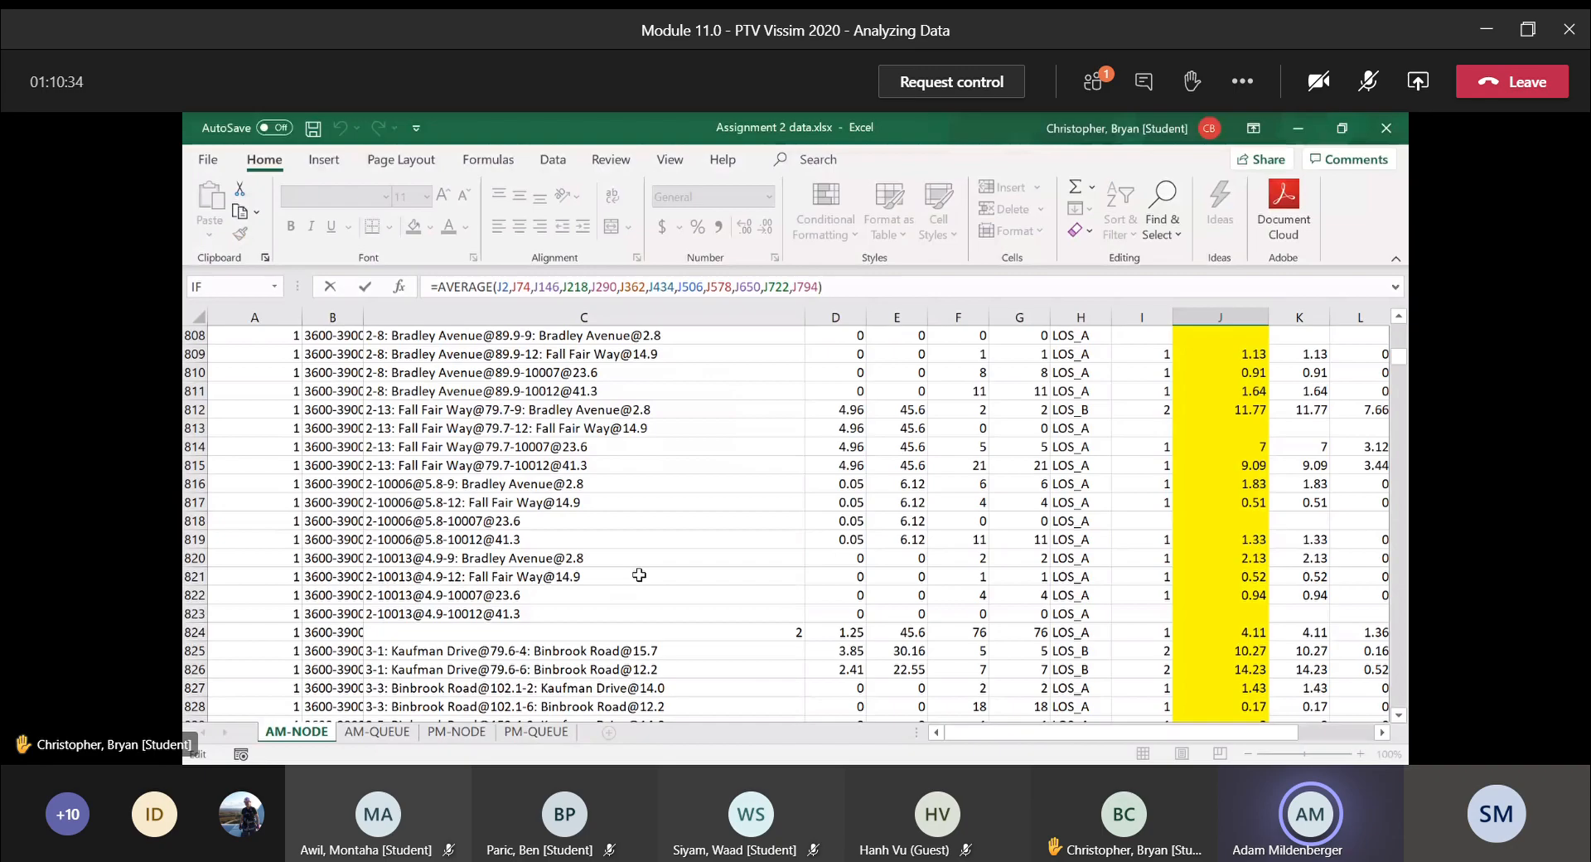
{"action": "scroll", "coordinate": [638, 574], "scroll_direction": "up", "scroll_amount": 7}
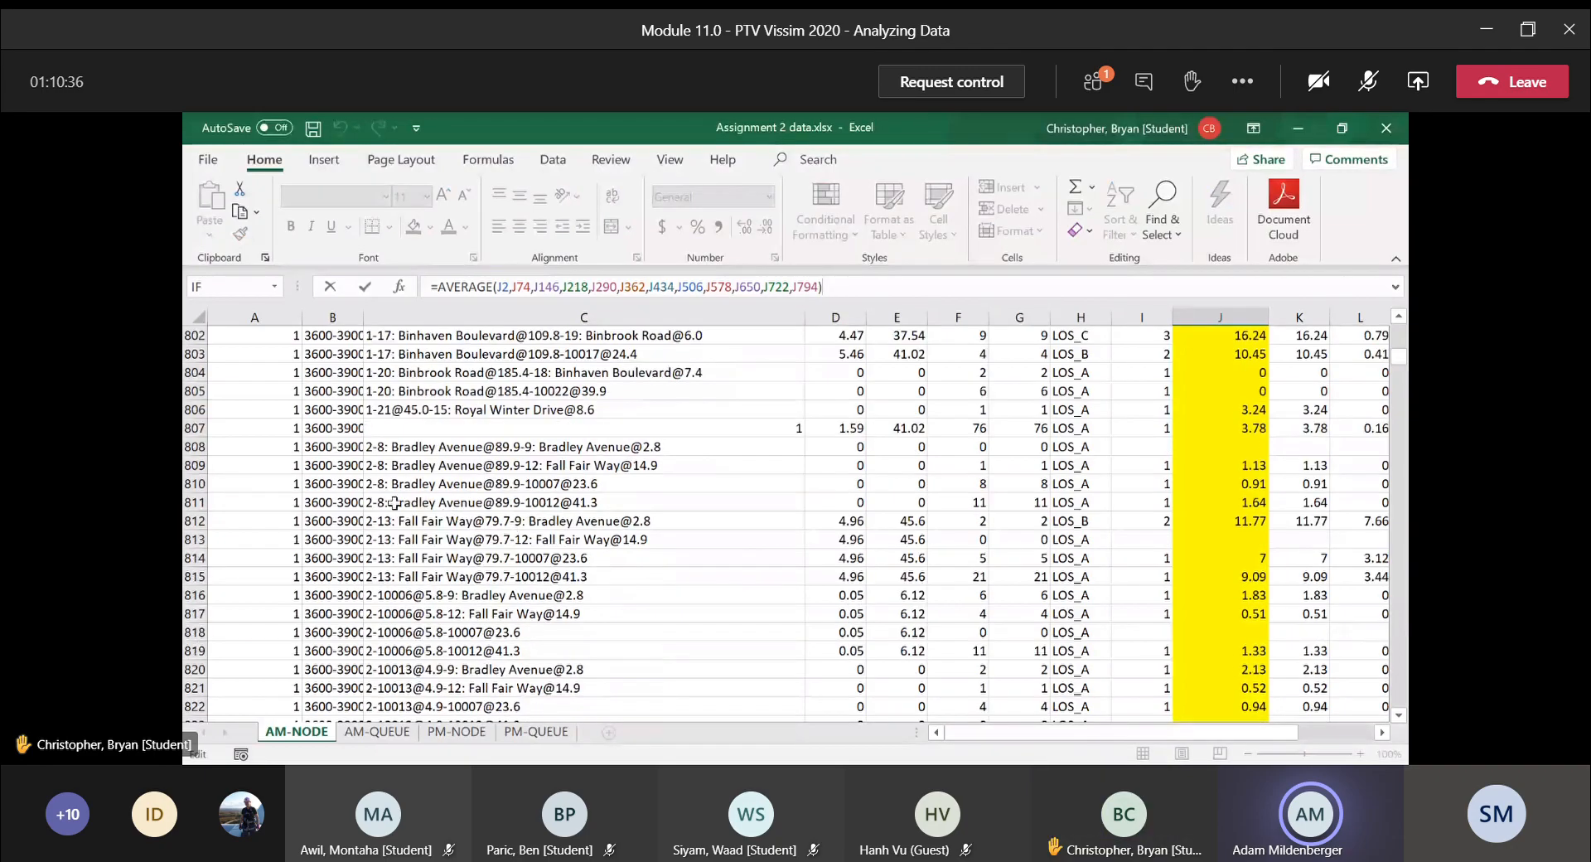
{"action": "scroll", "coordinate": [261, 476], "scroll_direction": "down", "scroll_amount": 3}
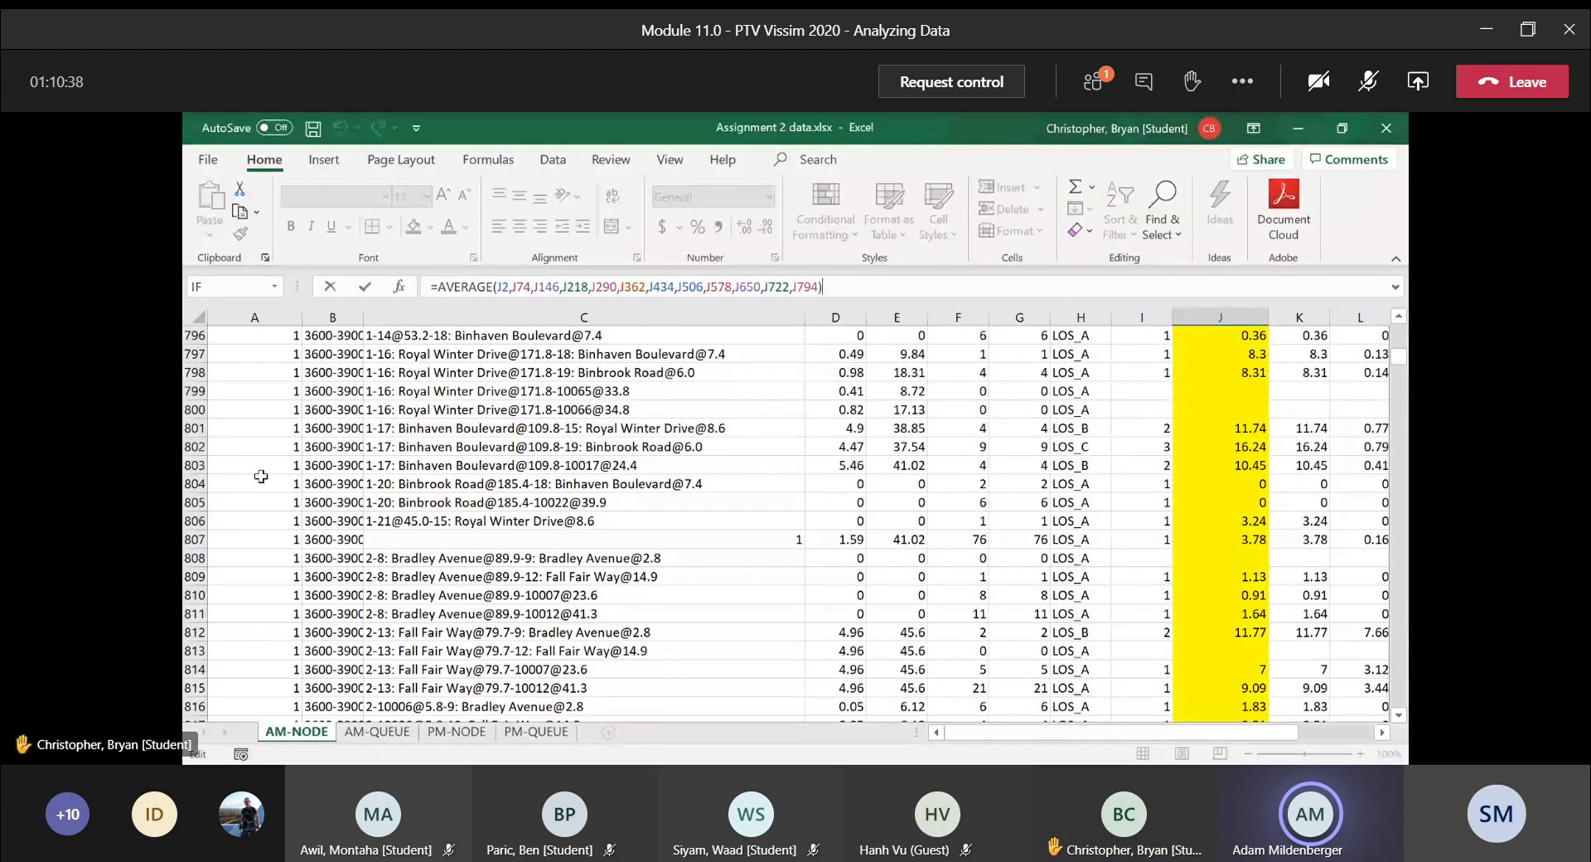
Review run 1's vehicle delay records backward from the 3300-3600 to the 1500-1800 interval and return to 2100-2400
{"action": "scroll", "coordinate": [261, 476], "scroll_direction": "up", "scroll_amount": 17}
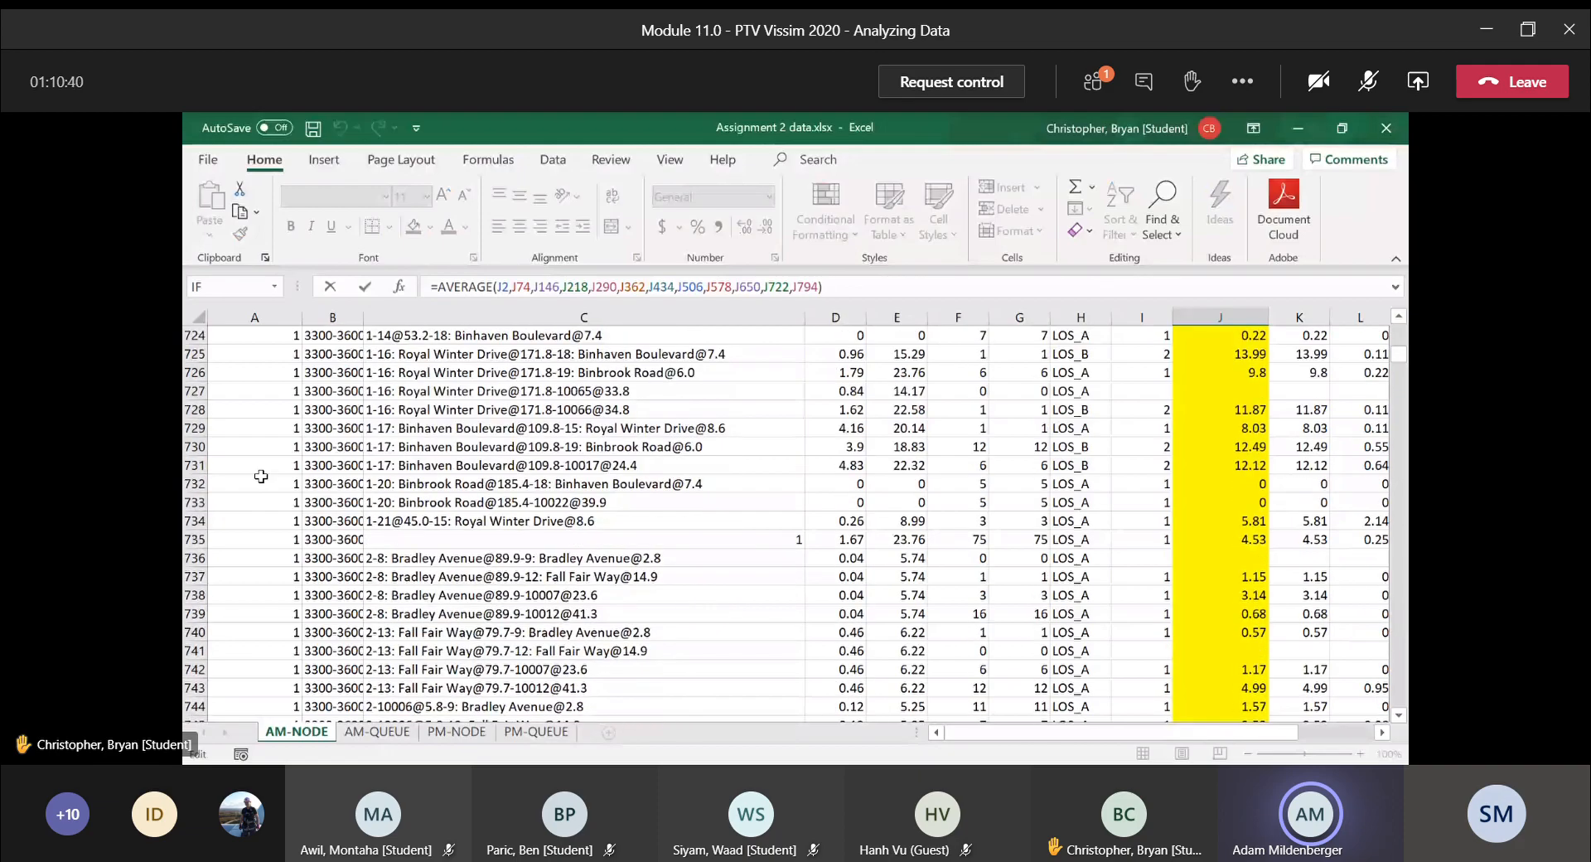
{"action": "scroll", "coordinate": [261, 476], "scroll_direction": "up", "scroll_amount": 19}
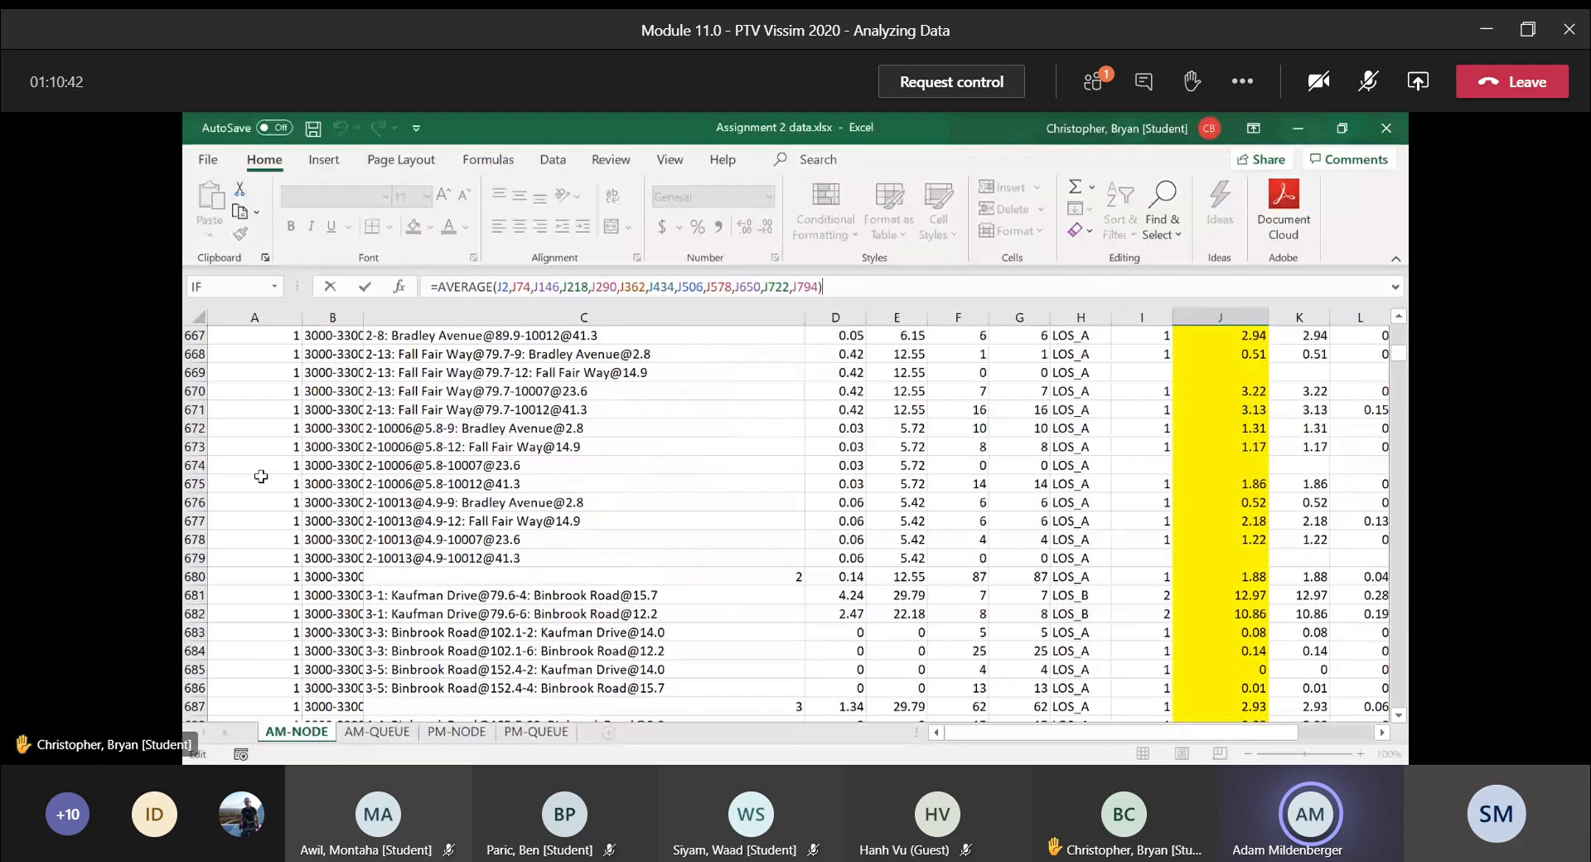
{"action": "scroll", "coordinate": [261, 477], "scroll_direction": "up", "scroll_amount": 10}
{"action": "scroll", "coordinate": [261, 477], "scroll_direction": "up", "scroll_amount": 15}
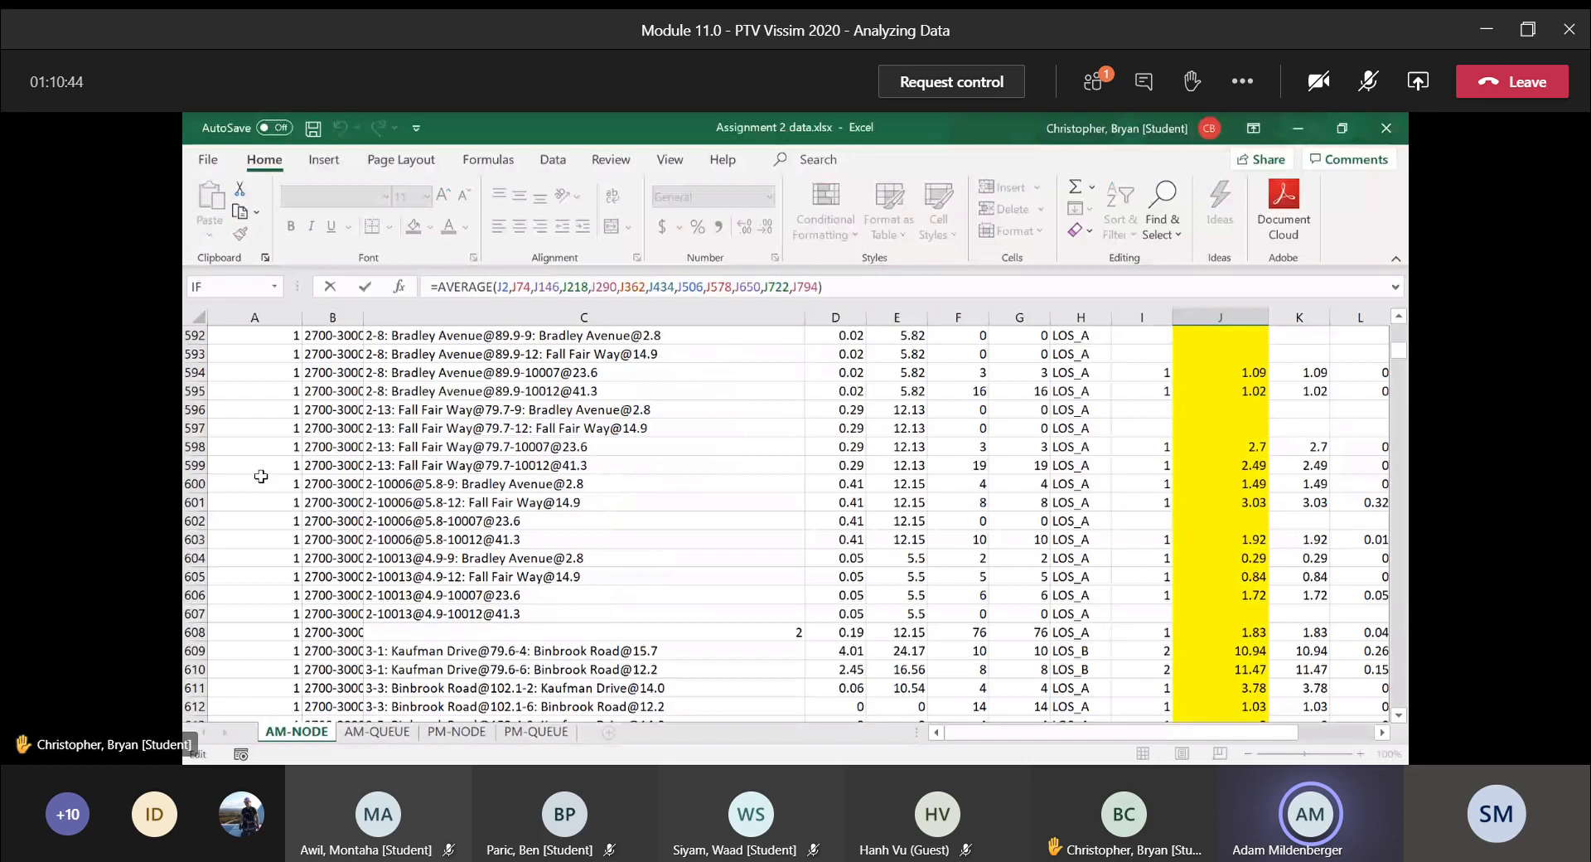
{"action": "scroll", "coordinate": [261, 477], "scroll_direction": "up", "scroll_amount": 13}
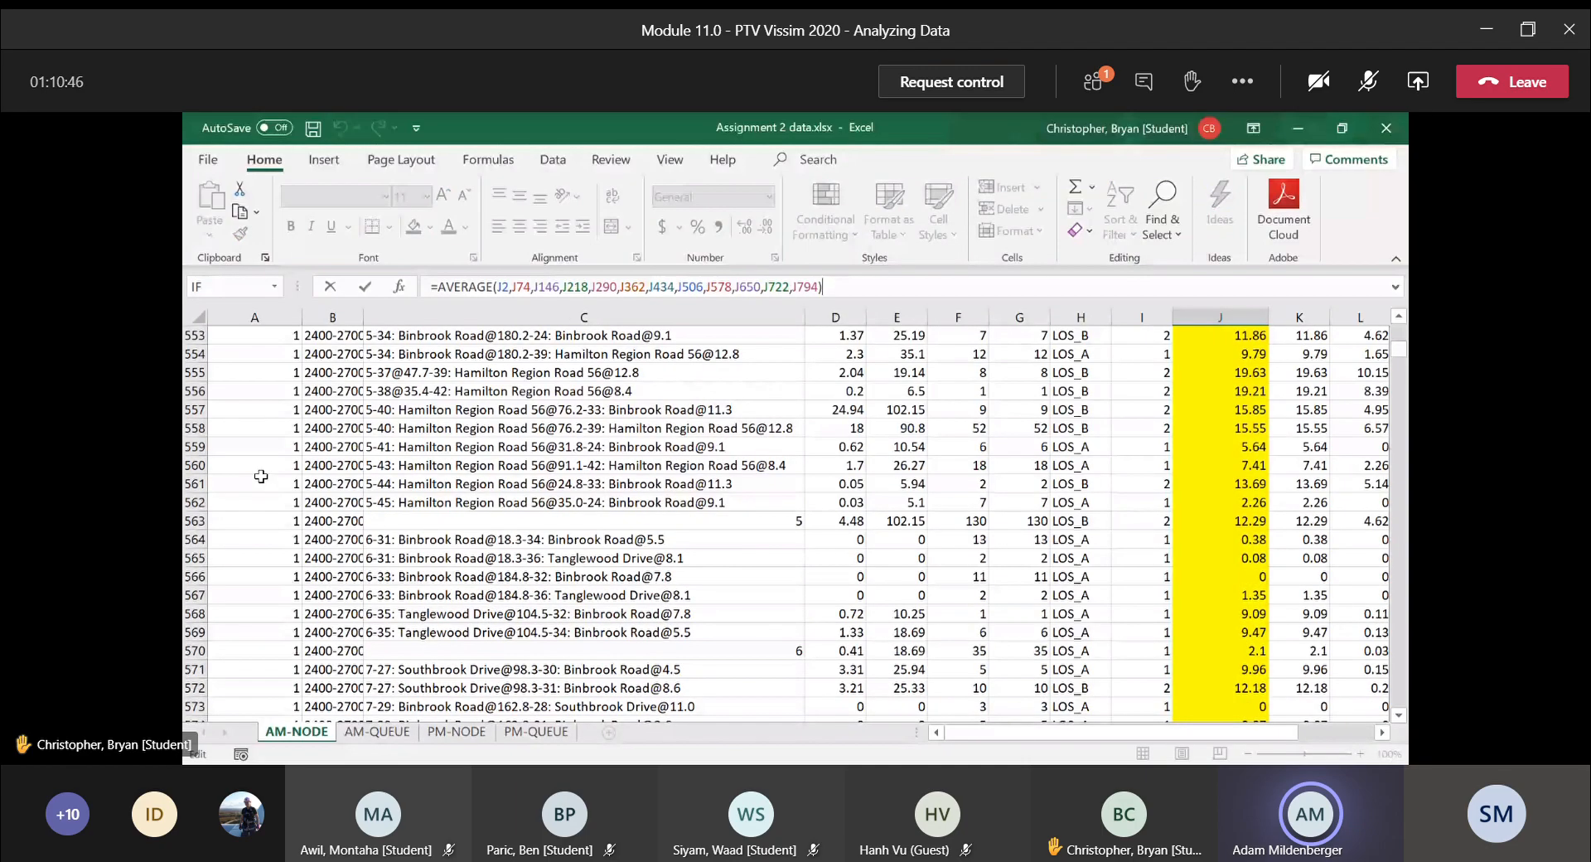
{"action": "scroll", "coordinate": [261, 476], "scroll_direction": "up", "scroll_amount": 20}
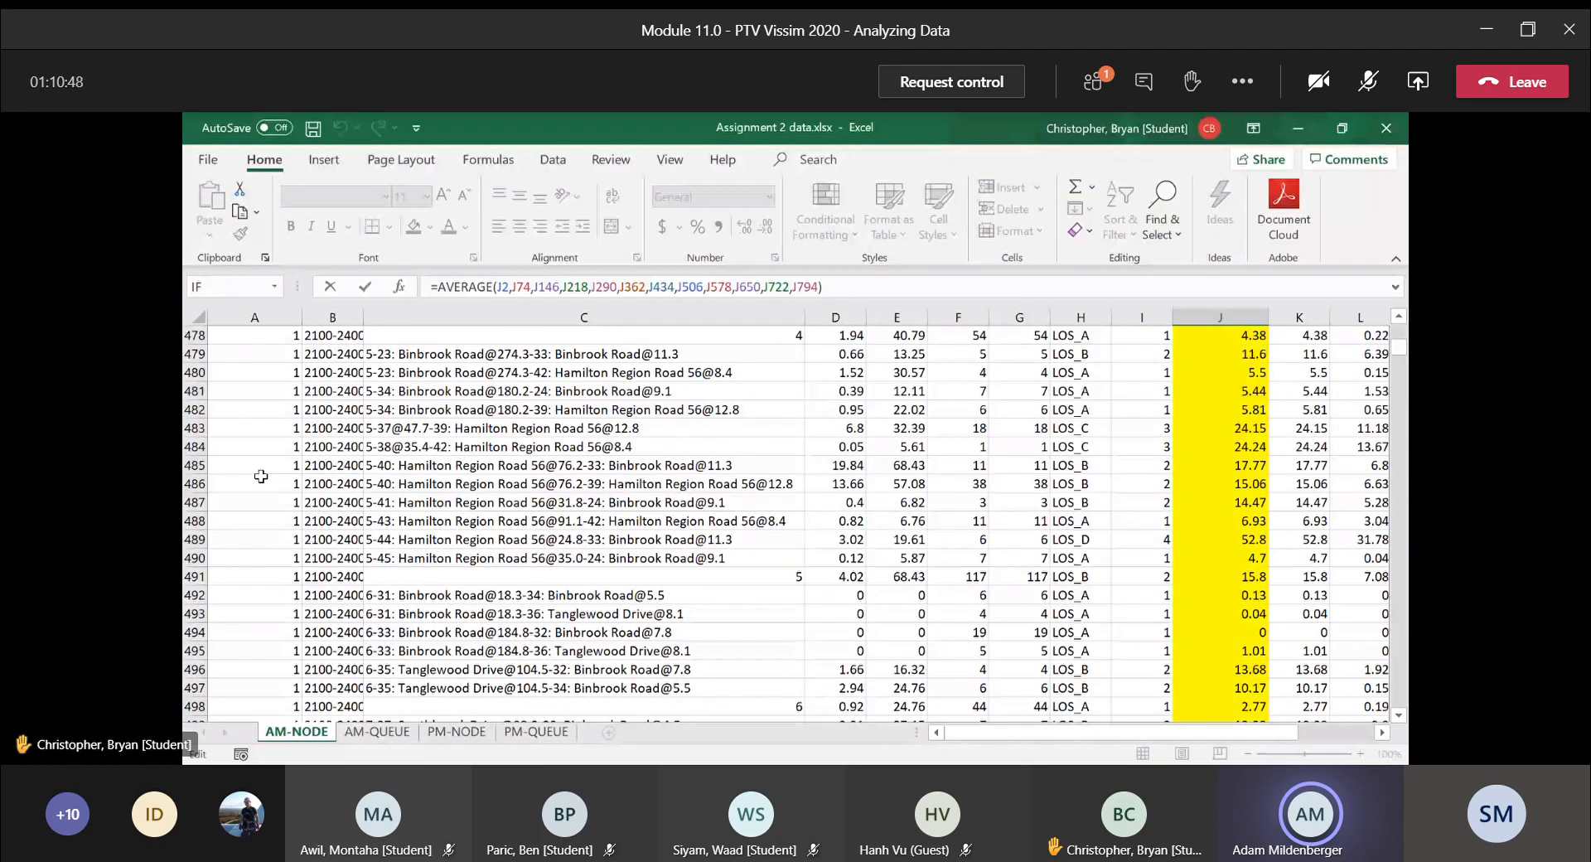
{"action": "scroll", "coordinate": [261, 476], "scroll_direction": "up", "scroll_amount": 20}
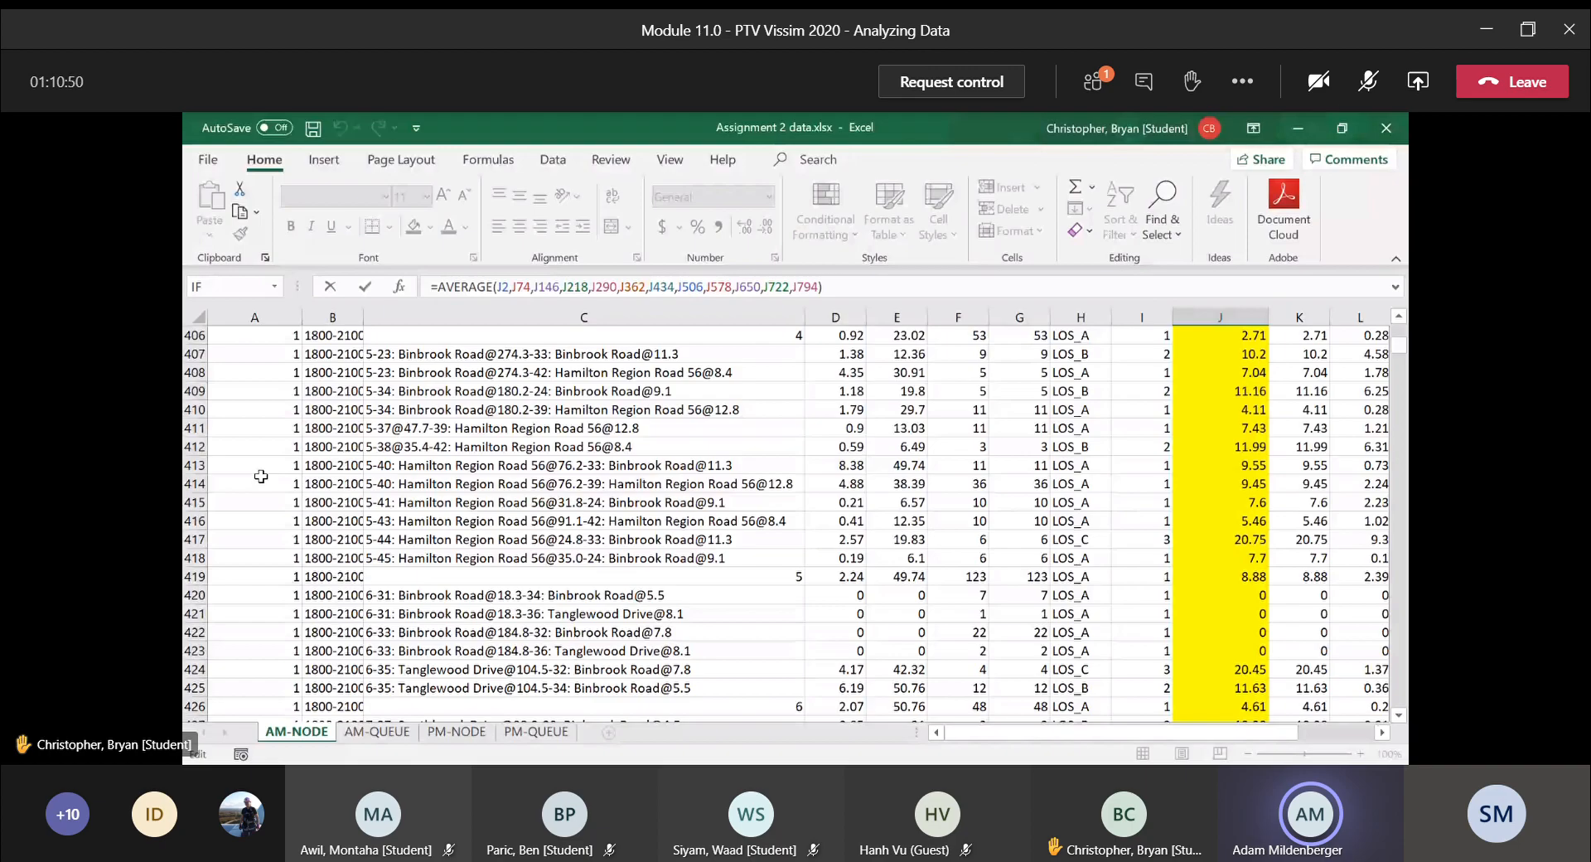
{"action": "scroll", "coordinate": [261, 477], "scroll_direction": "up", "scroll_amount": 20}
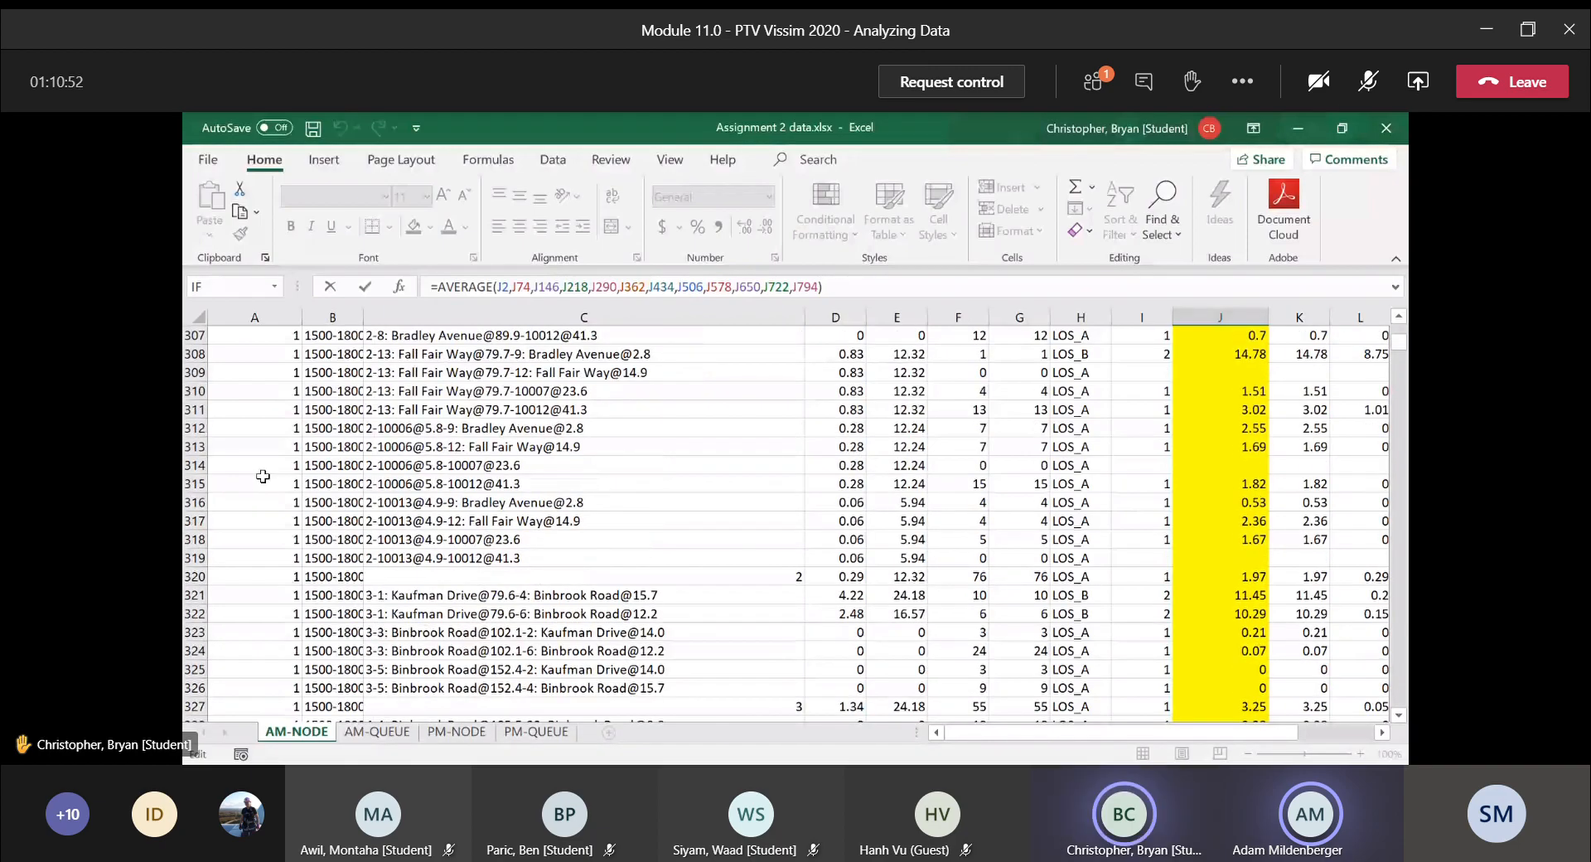
{"action": "scroll", "coordinate": [266, 468], "scroll_direction": "down", "scroll_amount": 20}
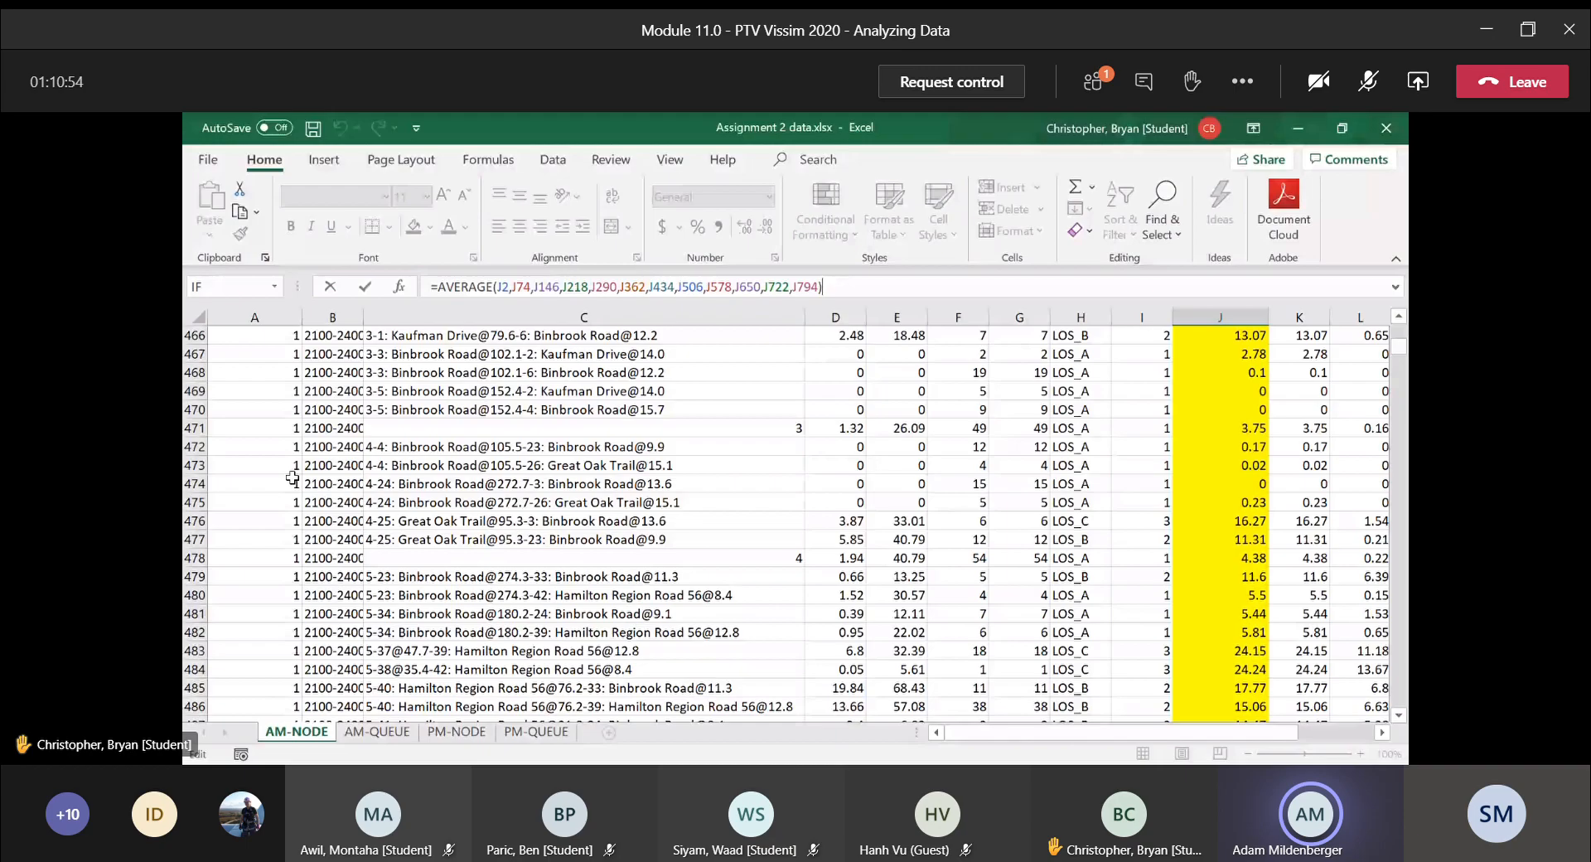
Go to the AVG rows and trace them upward from the 1200-1500 interval to their start below run 10, at row 8642
{"action": "left_click_drag", "start_coordinate": [1400, 358], "coordinate": [1401, 601]}
{"action": "scroll", "coordinate": [248, 505], "scroll_direction": "up", "scroll_amount": 16}
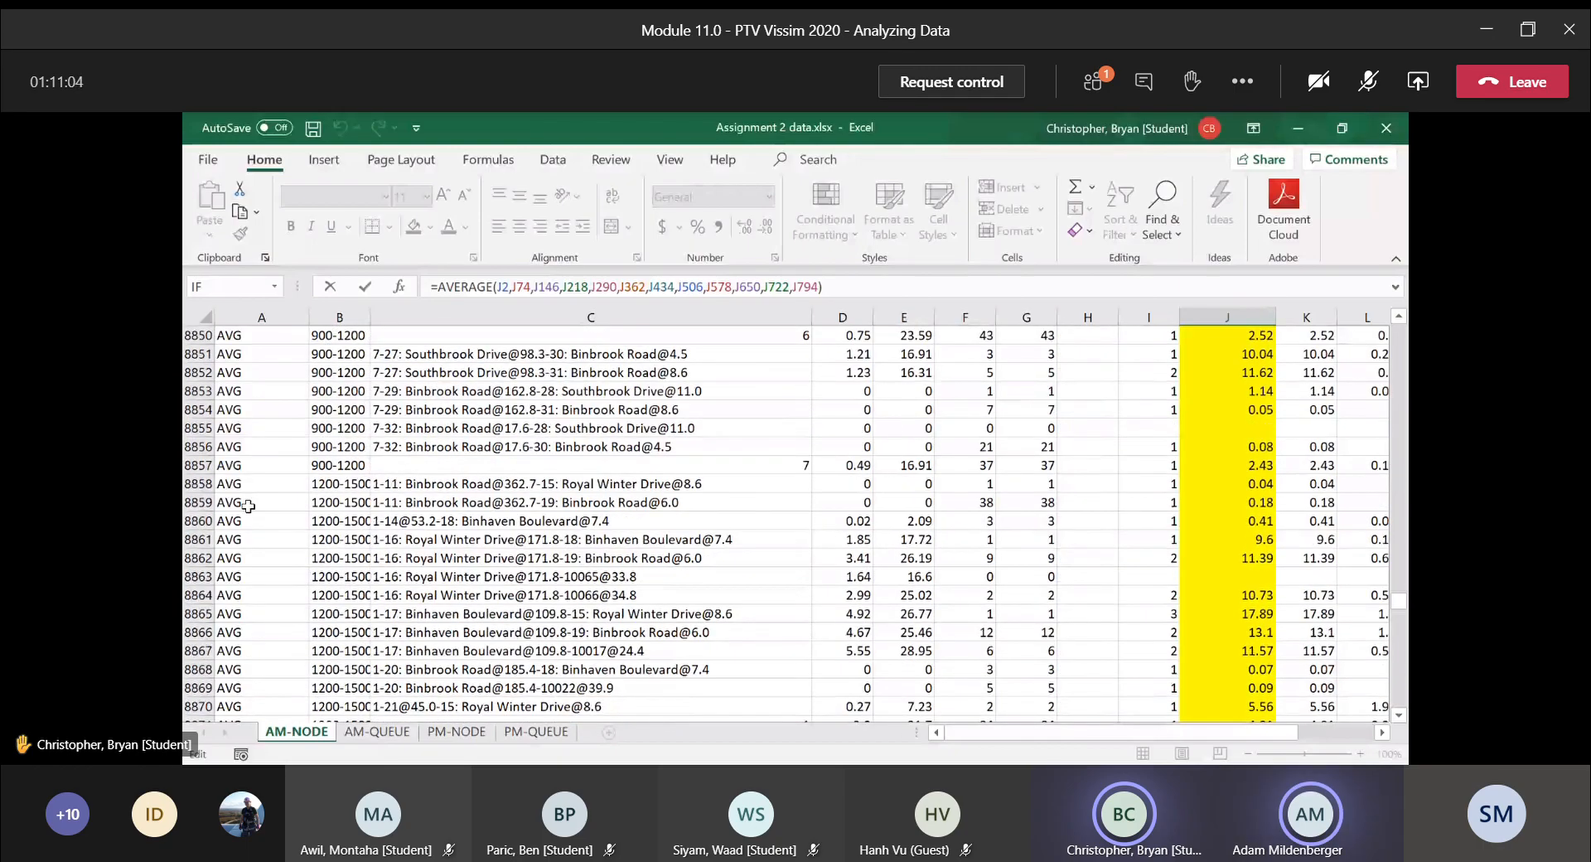
{"action": "scroll", "coordinate": [247, 505], "scroll_direction": "up", "scroll_amount": 15}
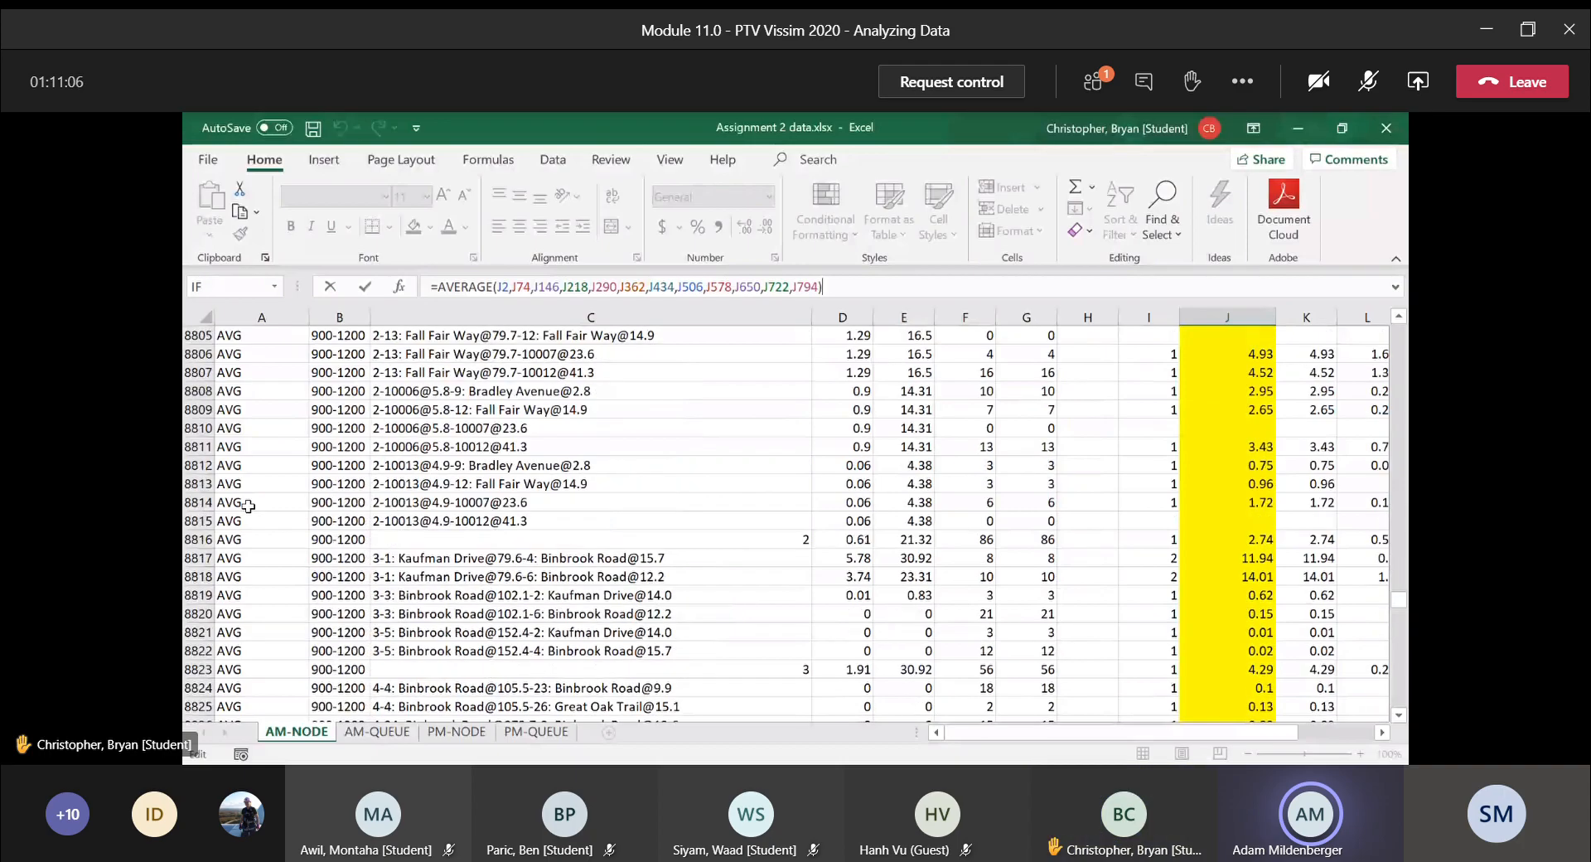
{"action": "scroll", "coordinate": [247, 505], "scroll_direction": "up", "scroll_amount": 20}
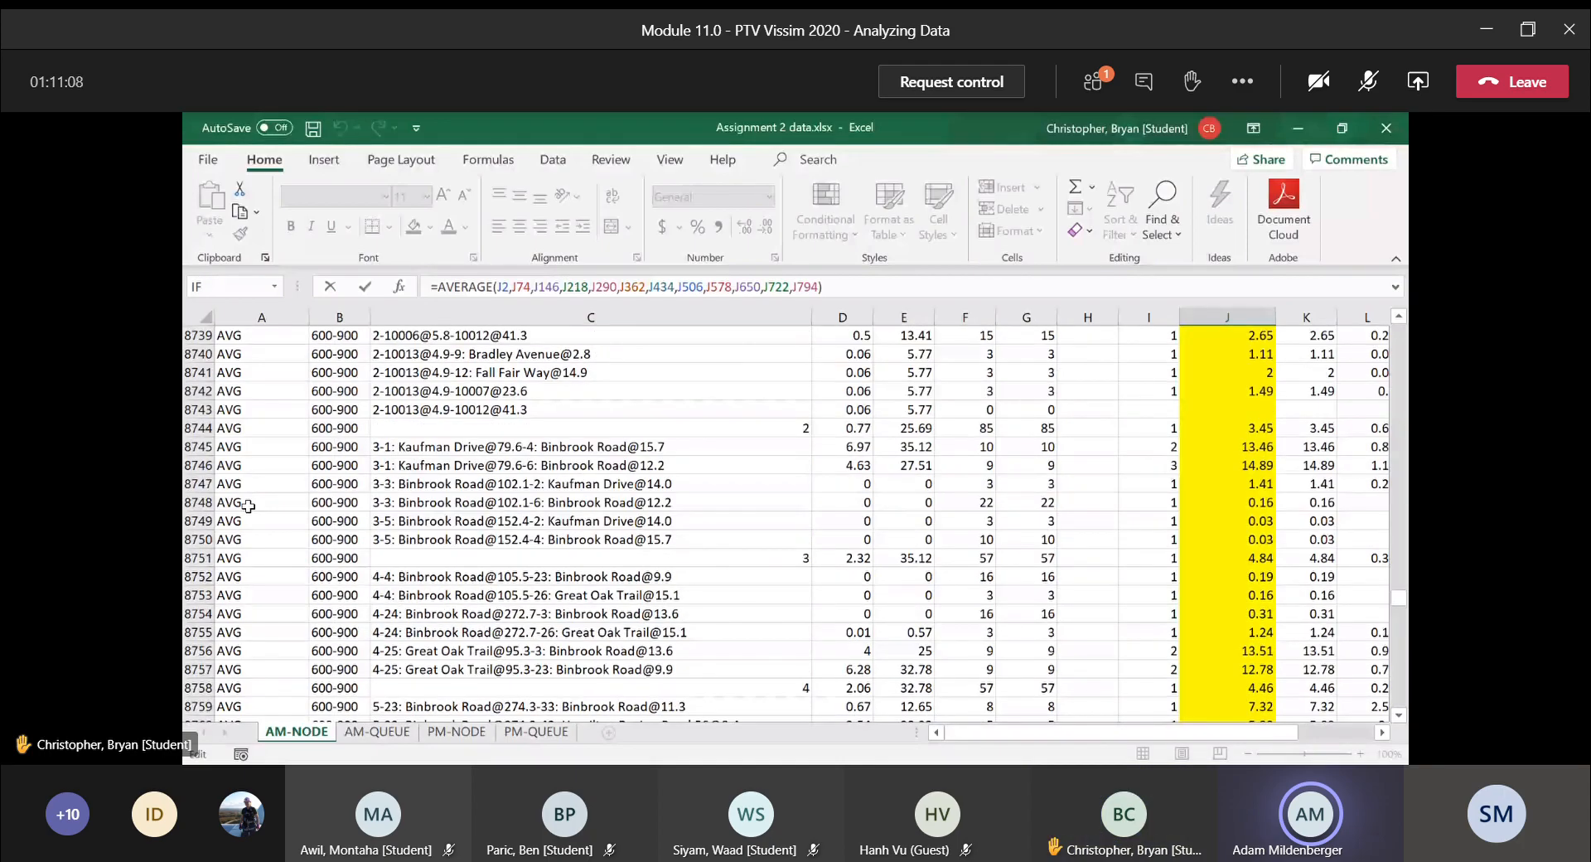
{"action": "scroll", "coordinate": [248, 506], "scroll_direction": "up", "scroll_amount": 19}
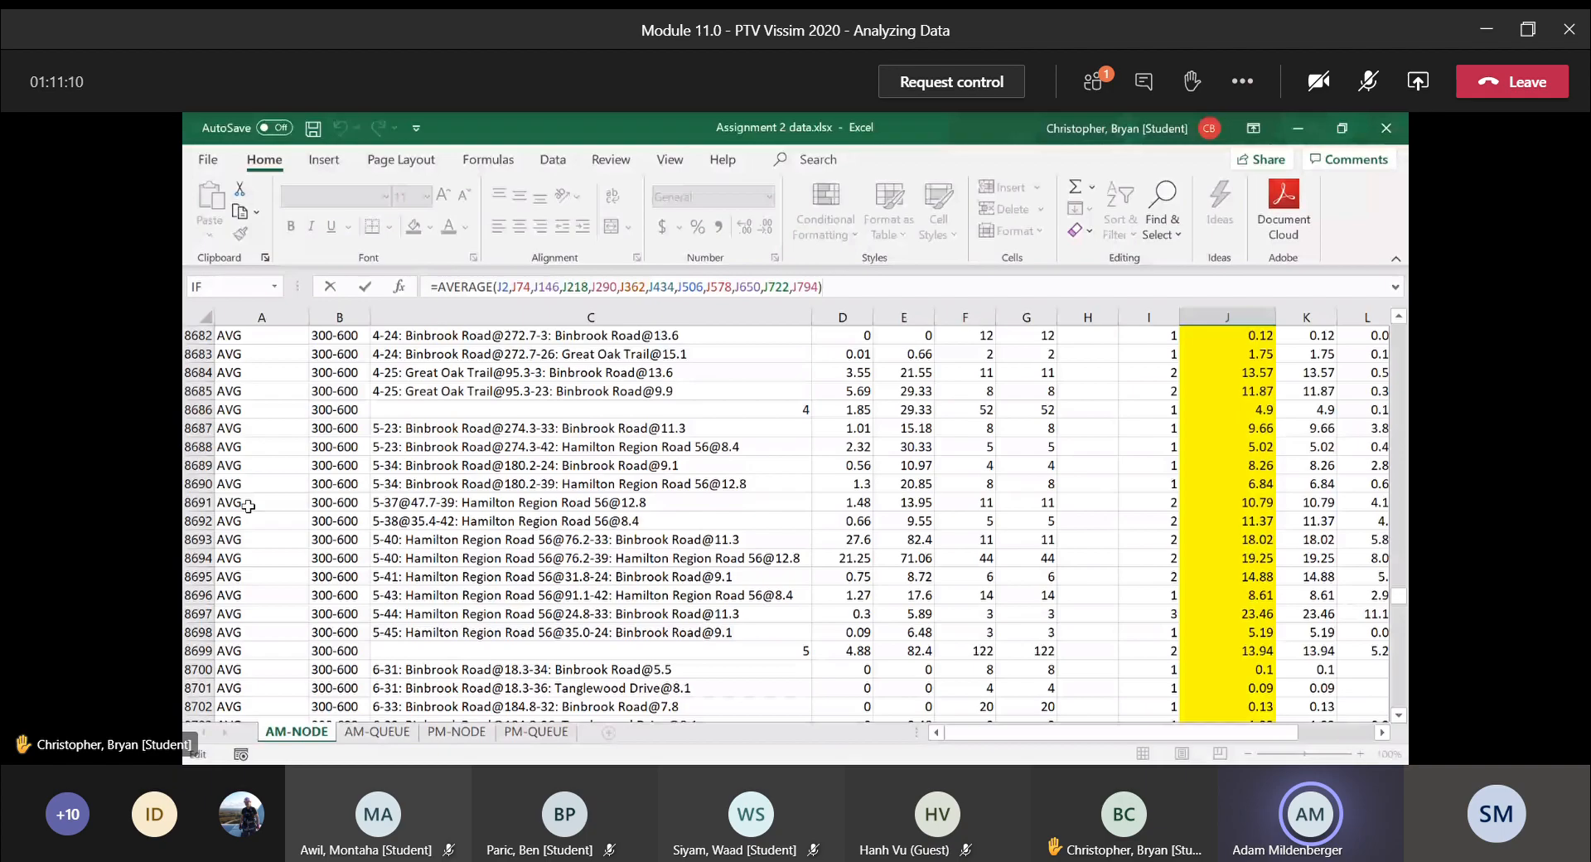
{"action": "scroll", "coordinate": [248, 505], "scroll_direction": "up", "scroll_amount": 19}
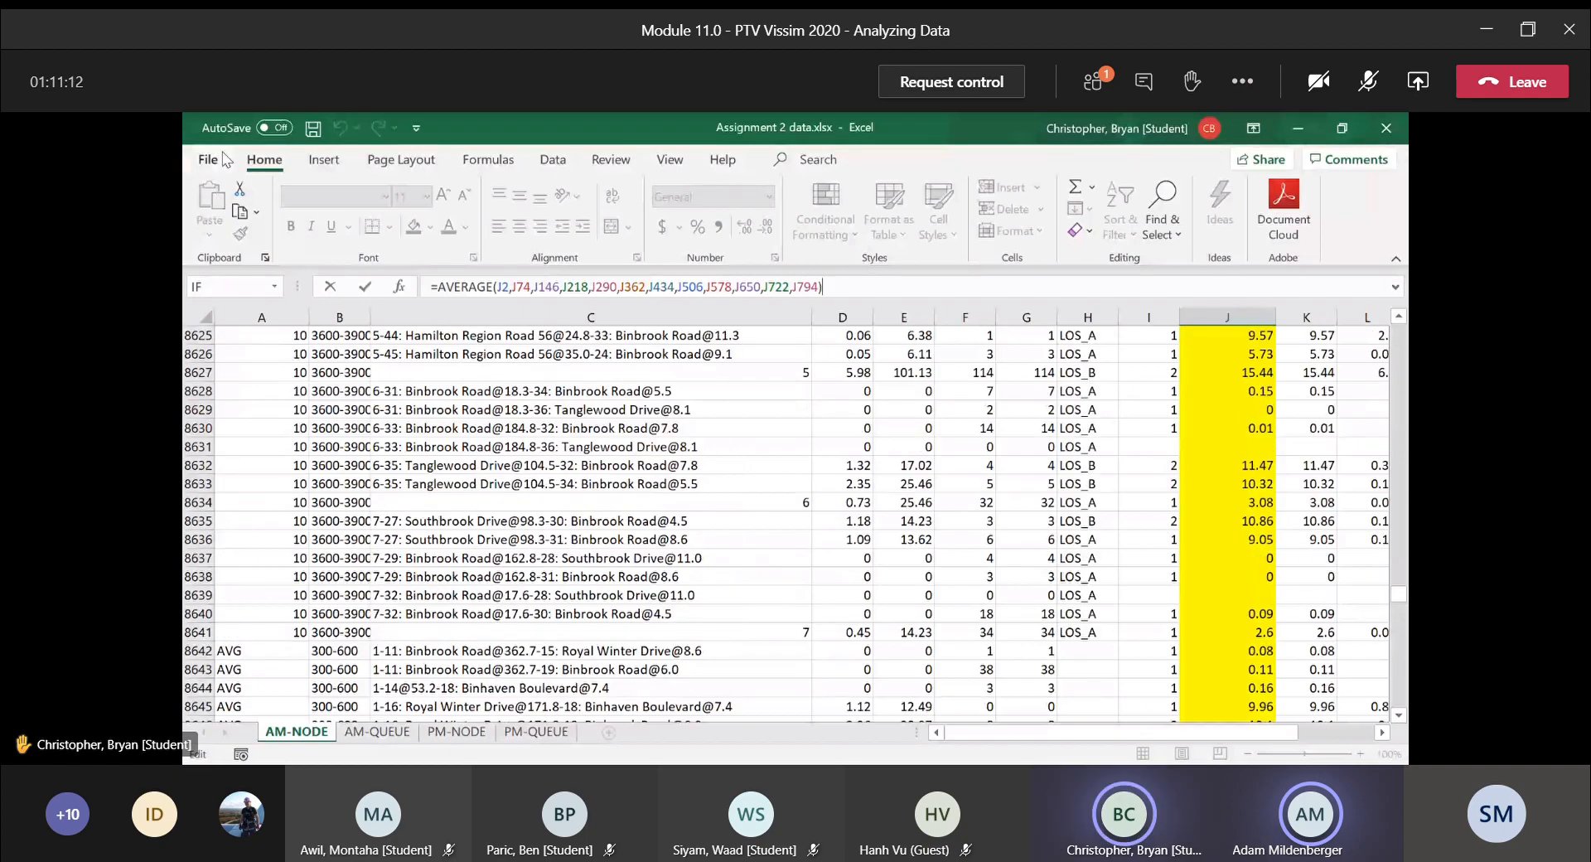
Delete the entire AVERAGE formula being edited in J9510
{"action": "left_click_drag", "start_coordinate": [823, 287], "coordinate": [422, 286]}
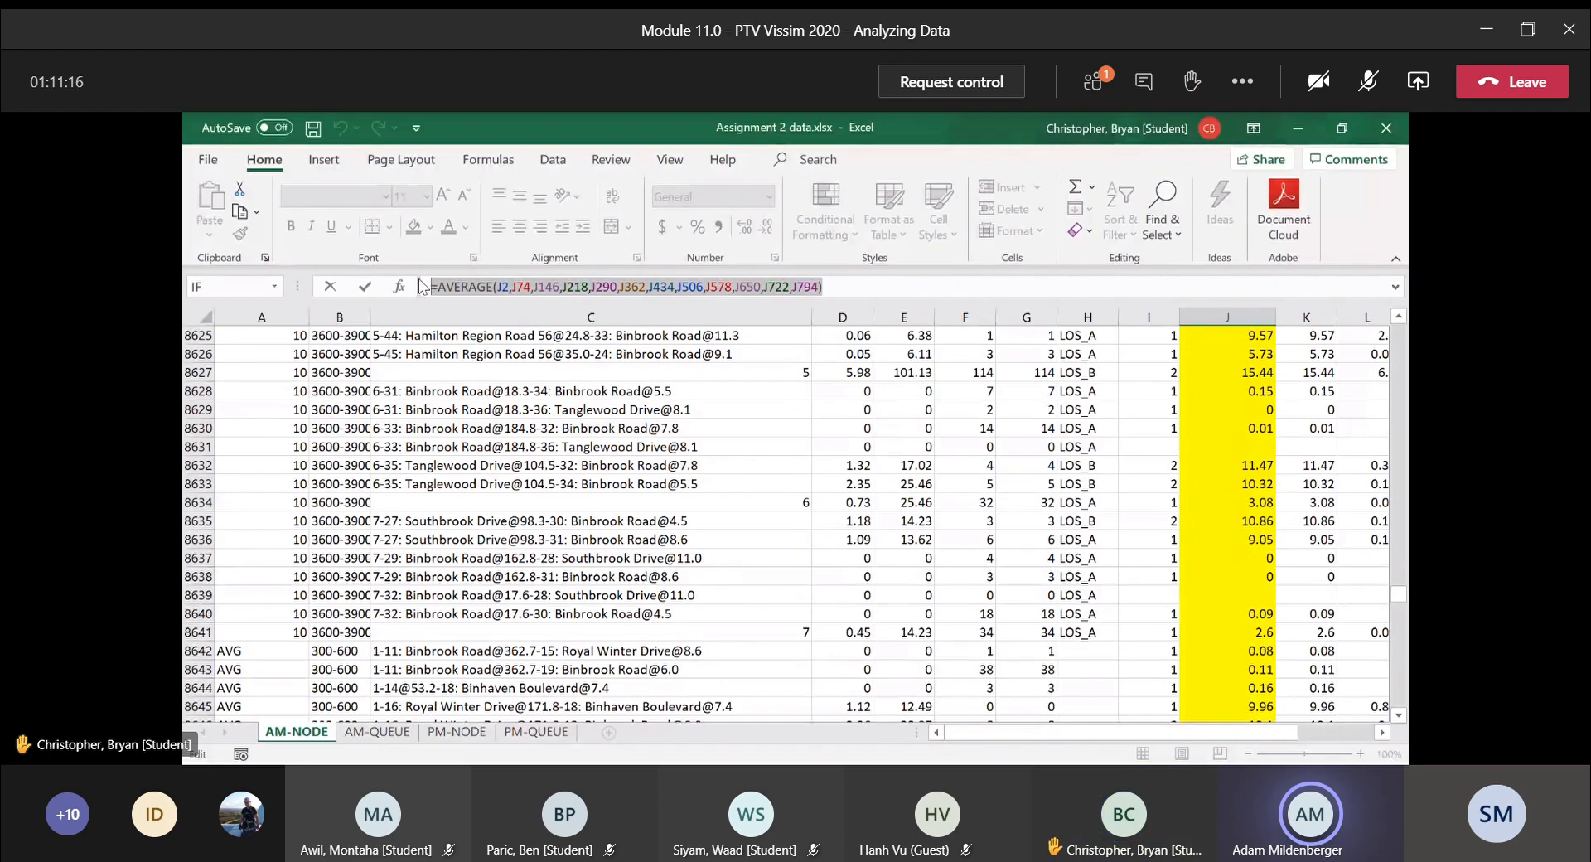
{"action": "key", "text": "BackSpace"}
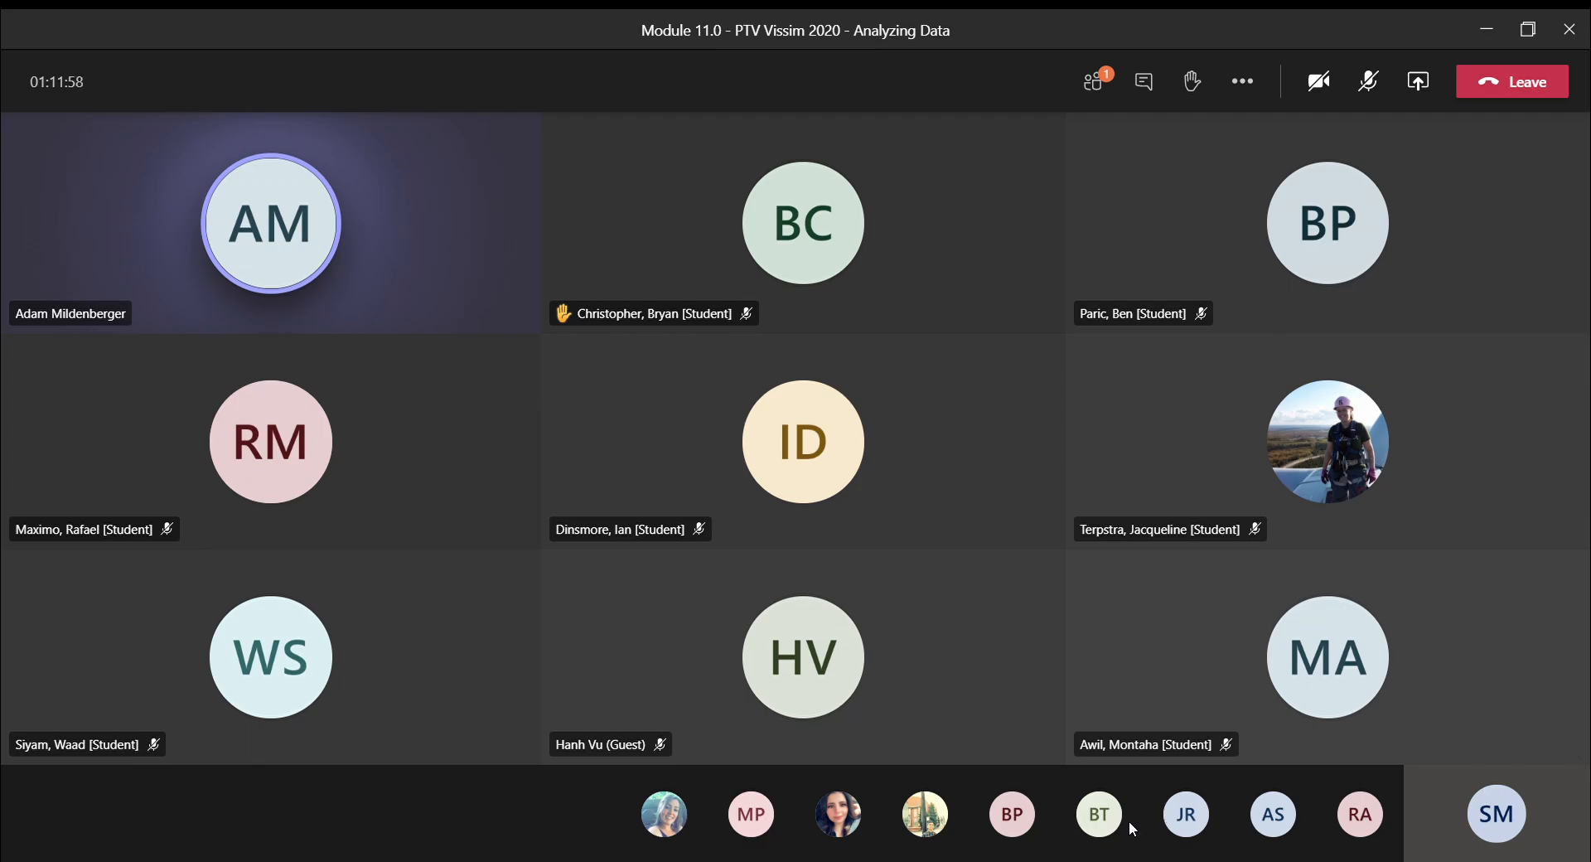
{"action": "mouse_move", "coordinate": [849, 817]}
{"action": "mouse_move", "coordinate": [1182, 819]}
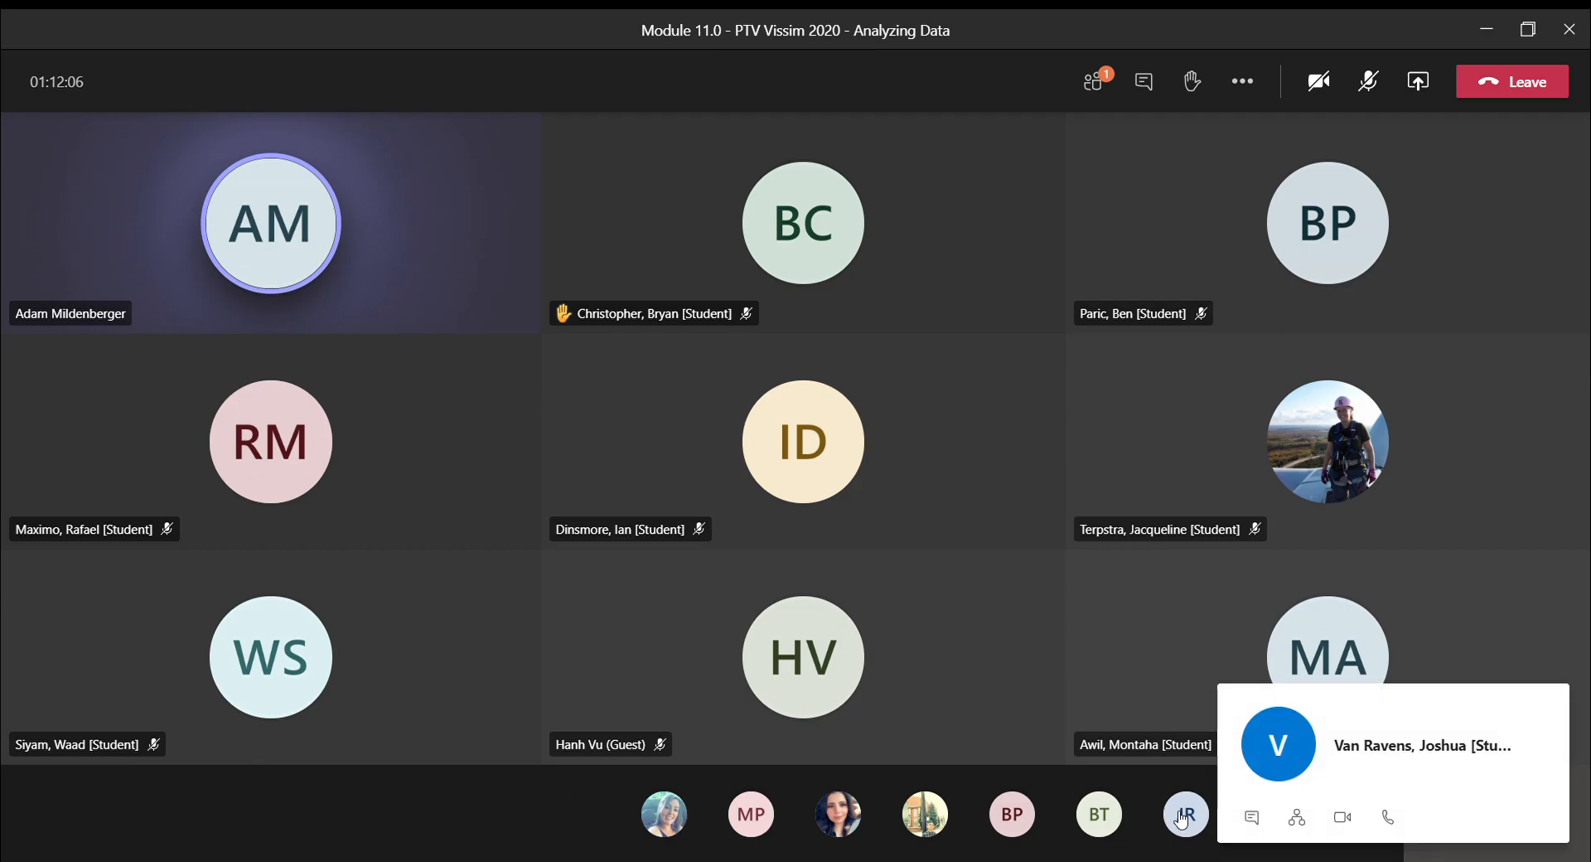
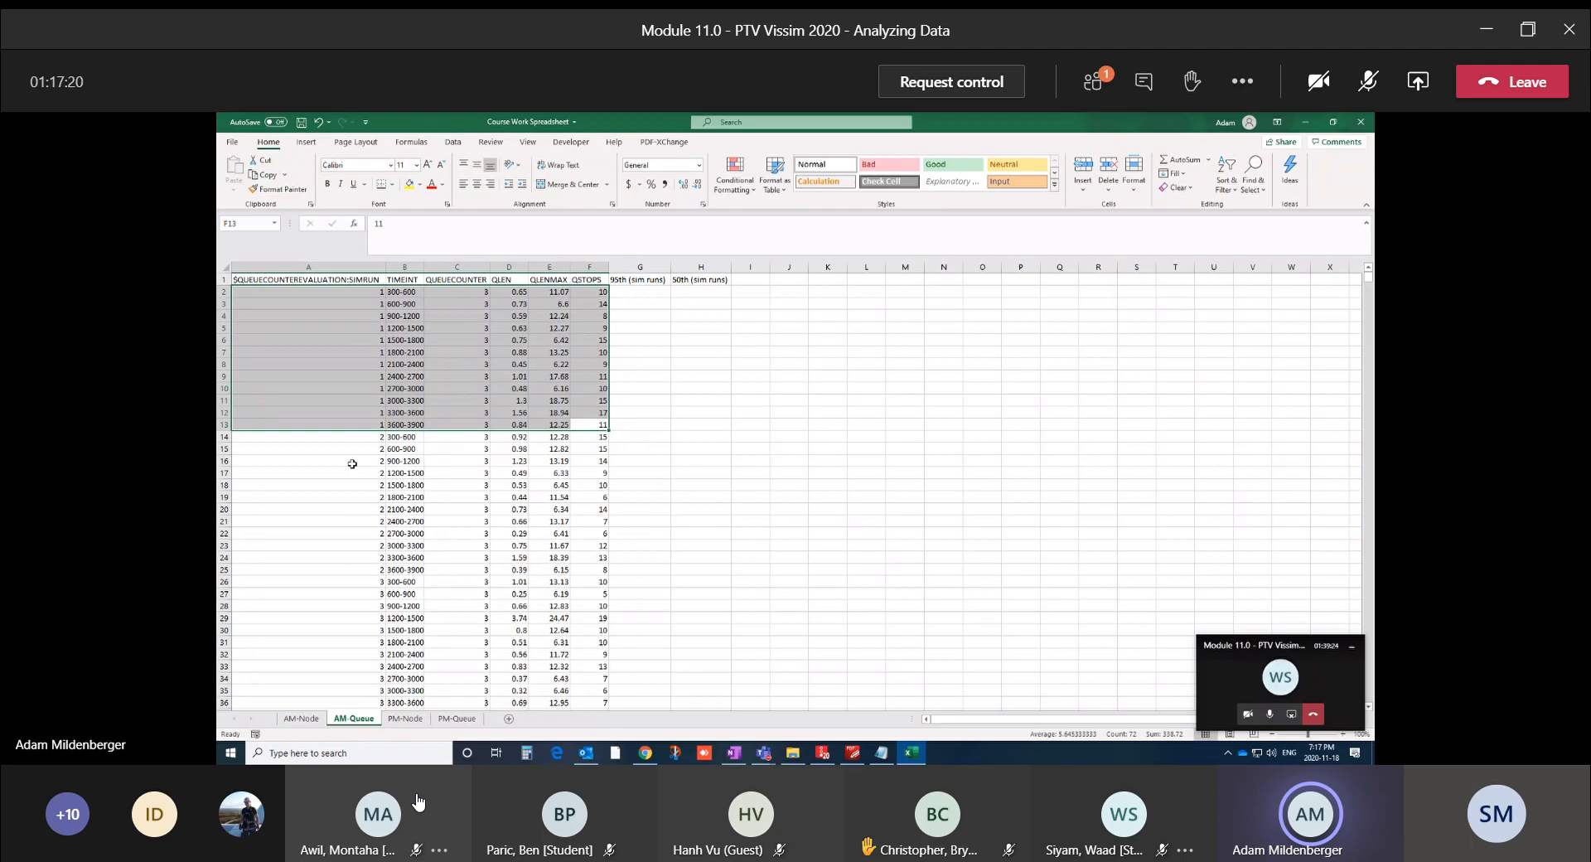
In G13 of the AM-Queue sheet, enter a PERCENTILE formula over run 1's QLENMAX values E2:E13 with k 0.95
{"action": "left_click", "coordinate": [630, 424]}
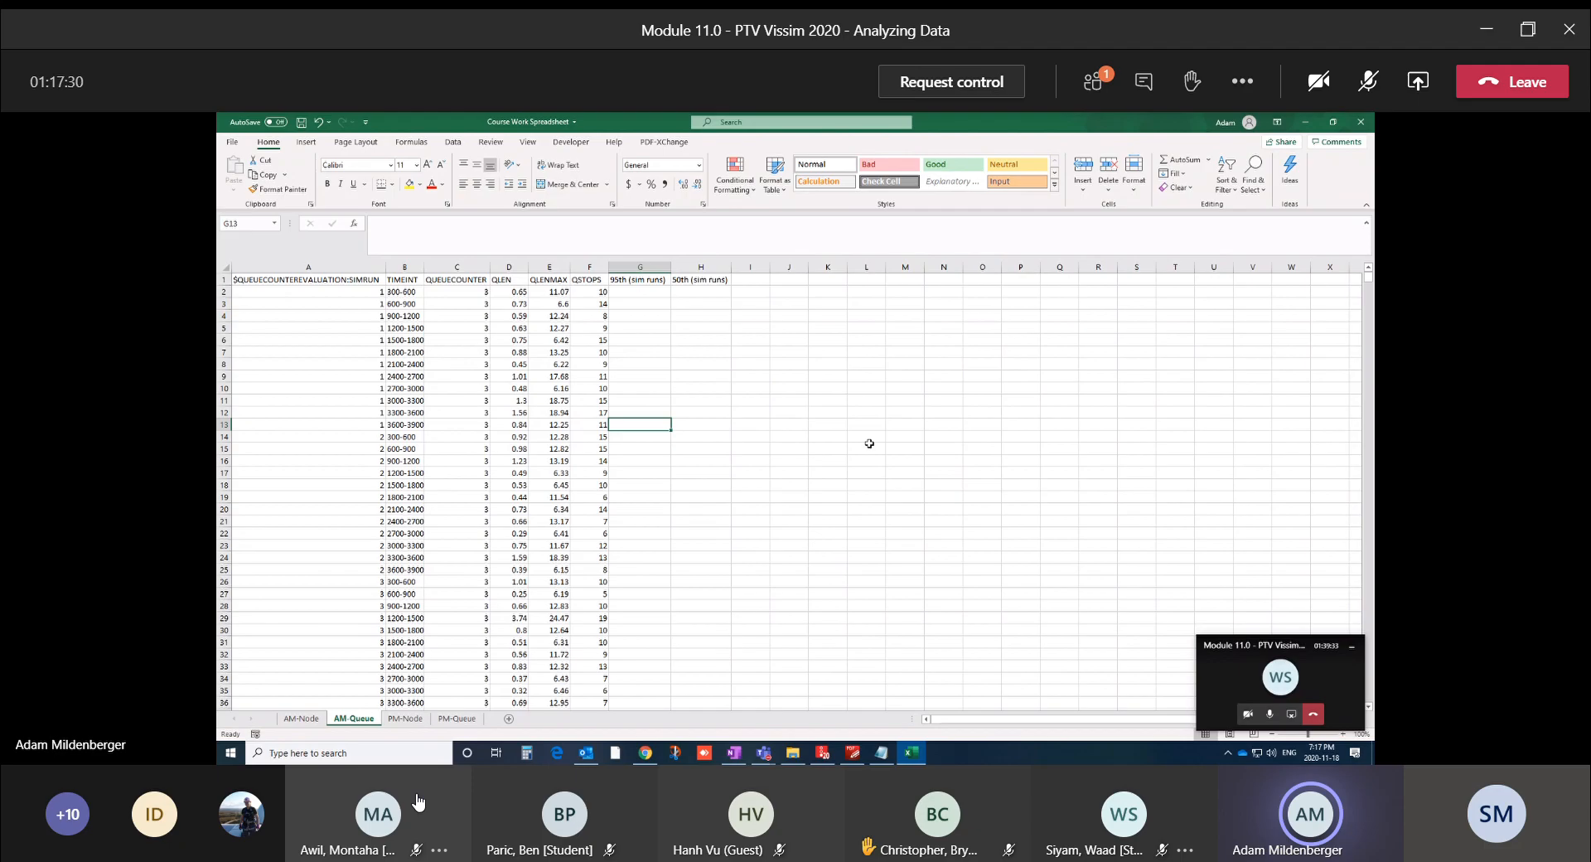
{"action": "type", "text": "="}
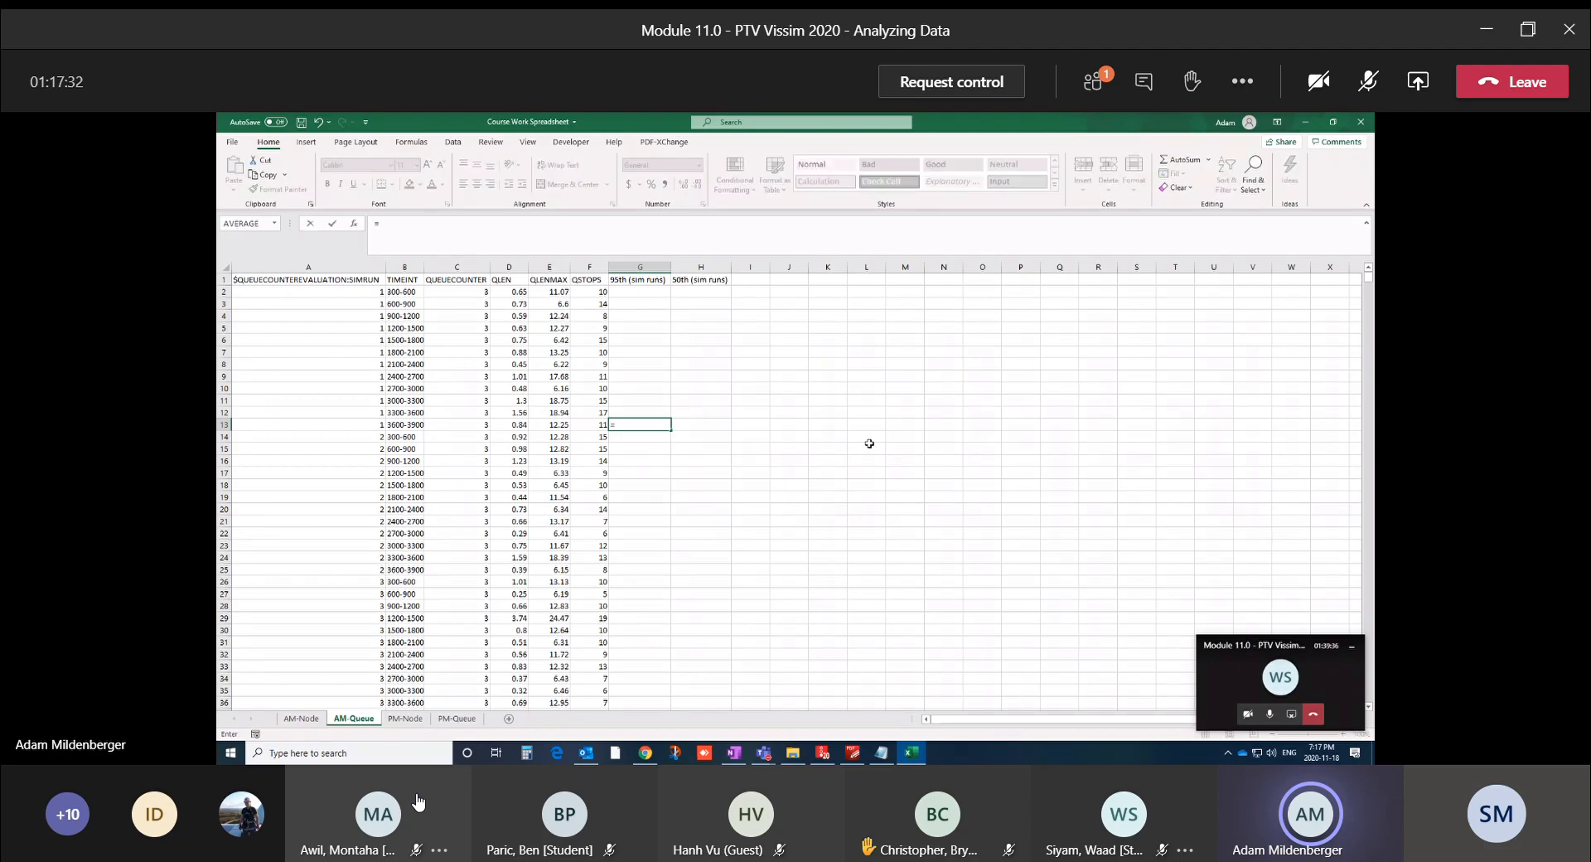
{"action": "type", "text": "perce"}
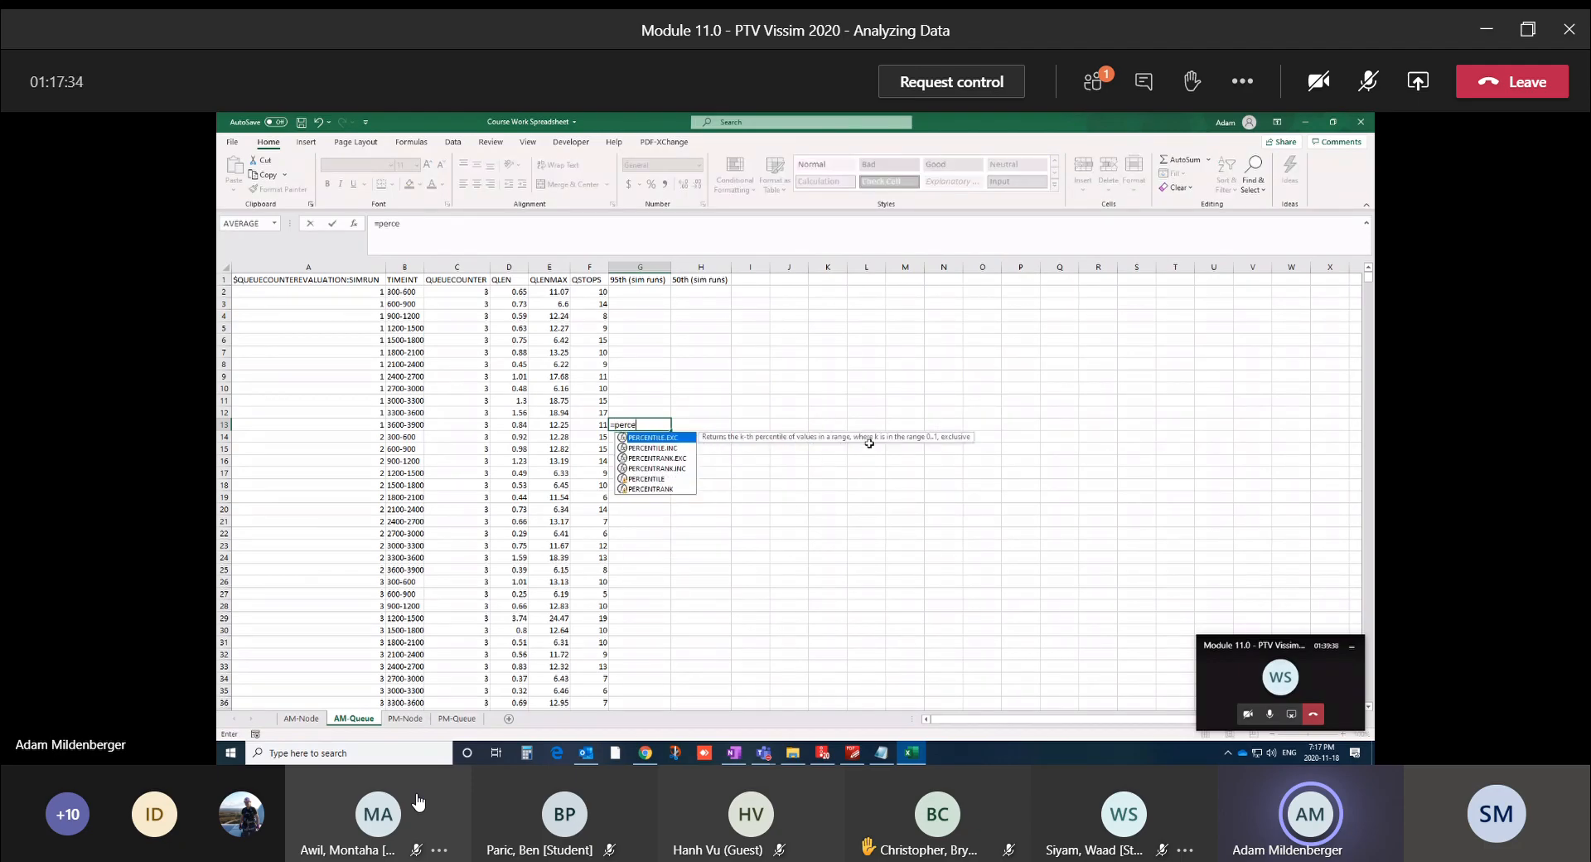
{"action": "key", "text": "Down"}
{"action": "key", "text": "Down"}
{"action": "key", "text": "Down"}
{"action": "key", "text": "Down"}
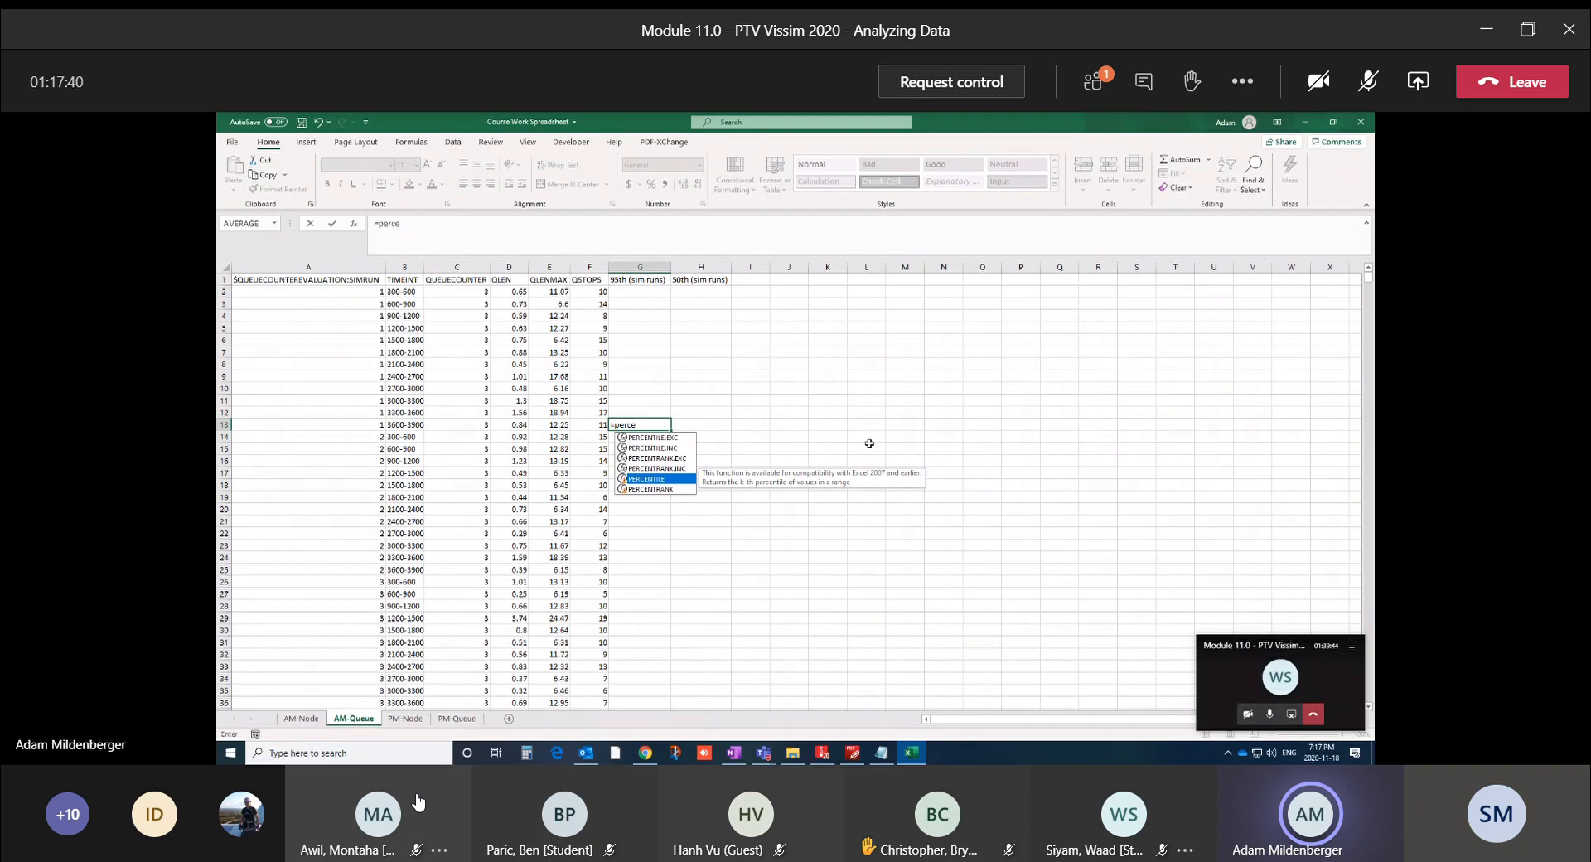
{"action": "key", "text": "Tab"}
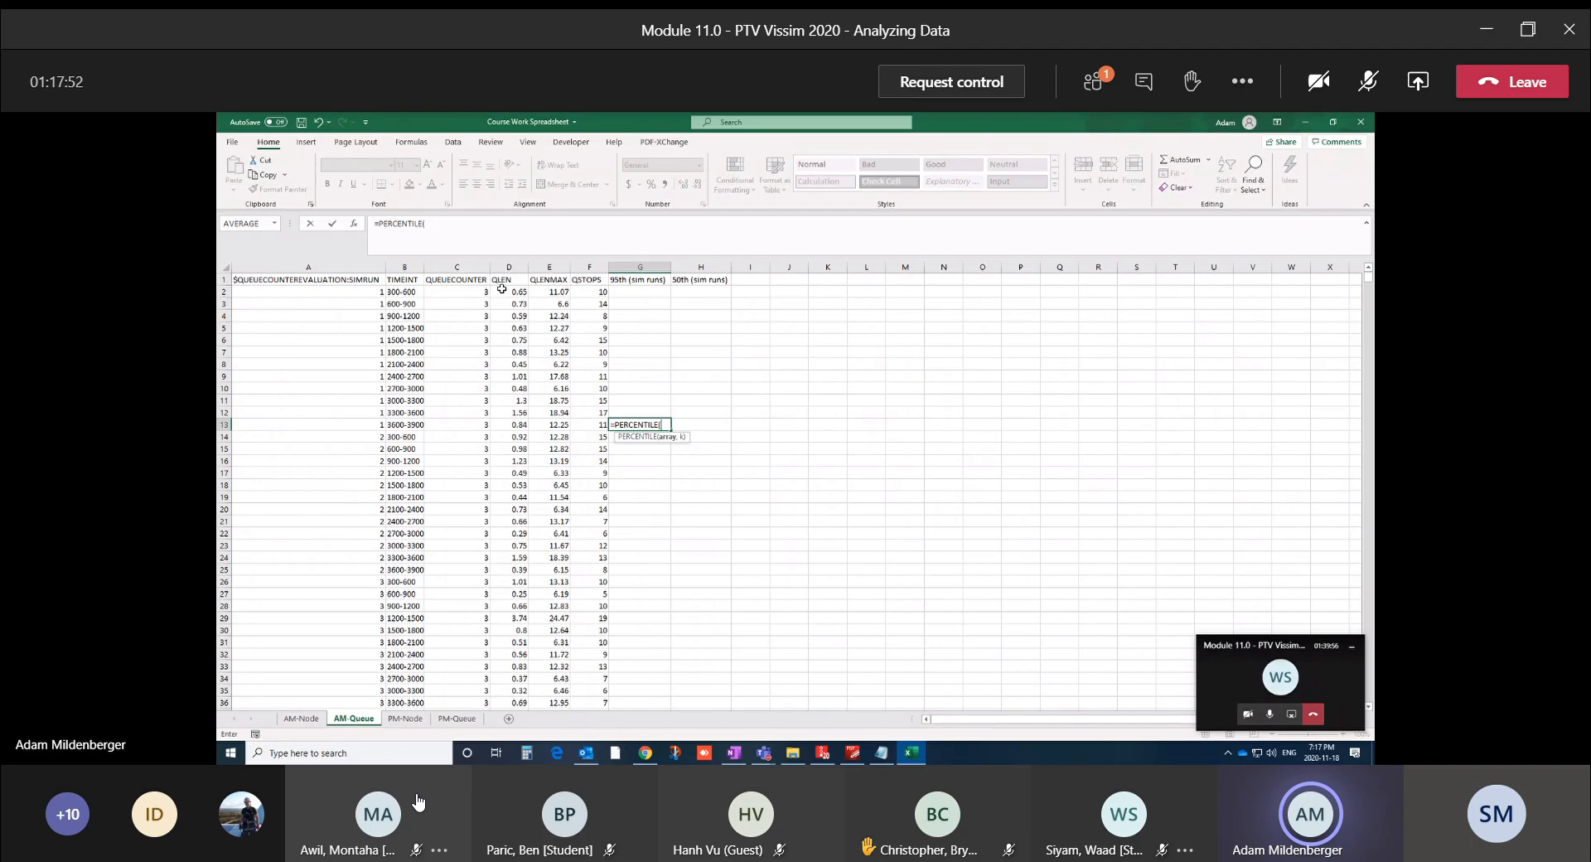
{"action": "left_click", "coordinate": [547, 292]}
{"action": "left_click_drag", "start_coordinate": [546, 300], "coordinate": [550, 428]}
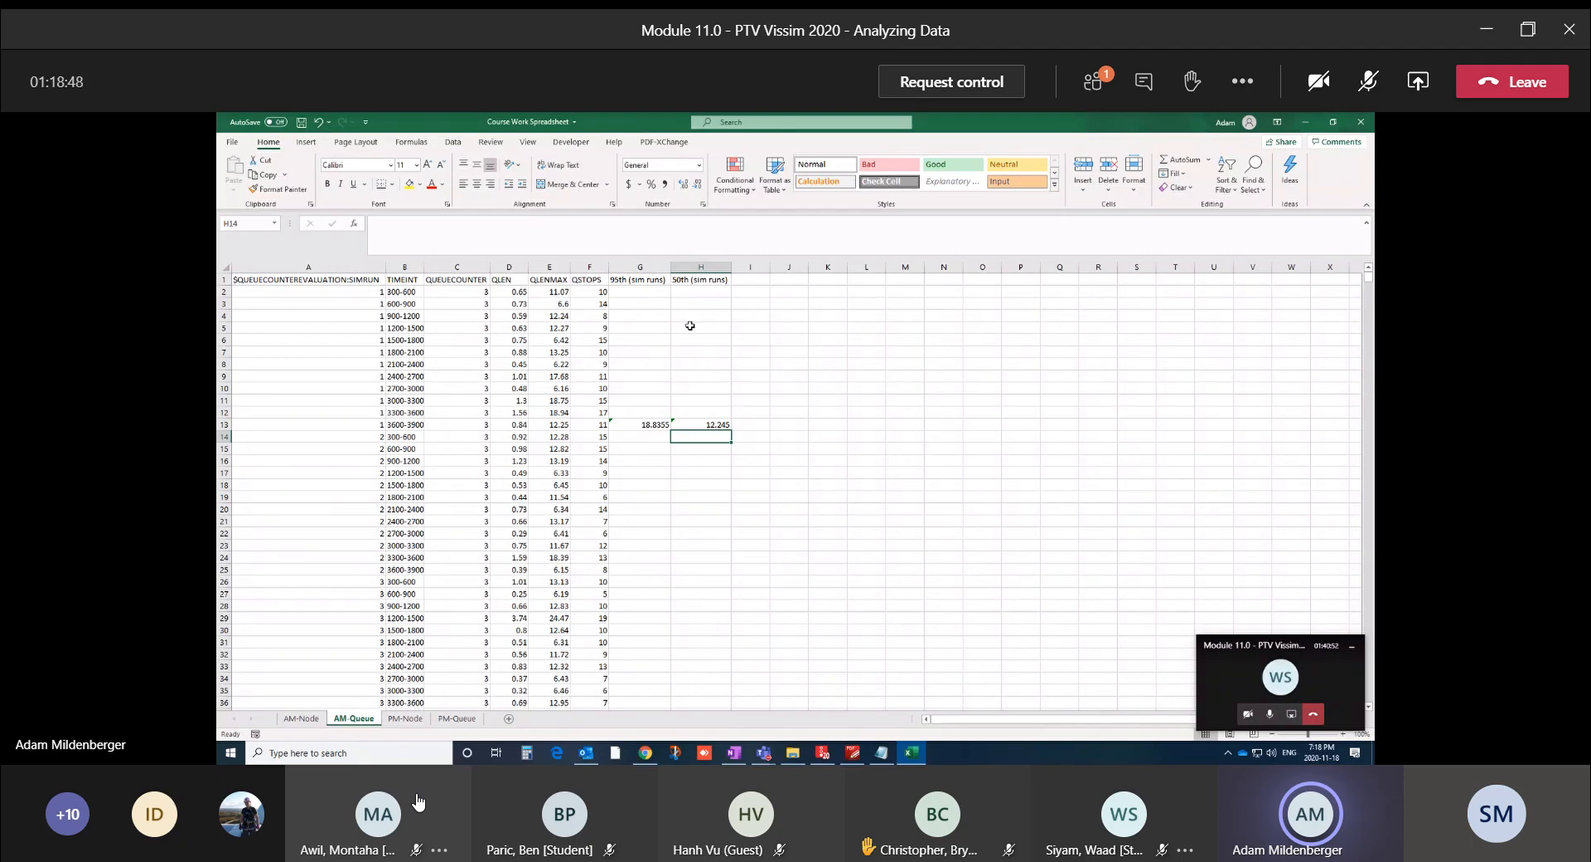
Go through run 1's time intervals in column B, from 3600-3900 up to 300-600 and back down to 2100-2400
{"action": "left_click_drag", "start_coordinate": [396, 293], "coordinate": [404, 425]}
{"action": "left_click", "coordinate": [404, 400]}
{"action": "left_click", "coordinate": [412, 388]}
{"action": "left_click", "coordinate": [414, 376]}
{"action": "left_click", "coordinate": [414, 364]}
{"action": "left_click", "coordinate": [412, 352]}
{"action": "left_click", "coordinate": [408, 340]}
{"action": "left_click", "coordinate": [405, 328]}
{"action": "left_click", "coordinate": [405, 316]}
{"action": "left_click", "coordinate": [403, 304]}
{"action": "left_click", "coordinate": [399, 292]}
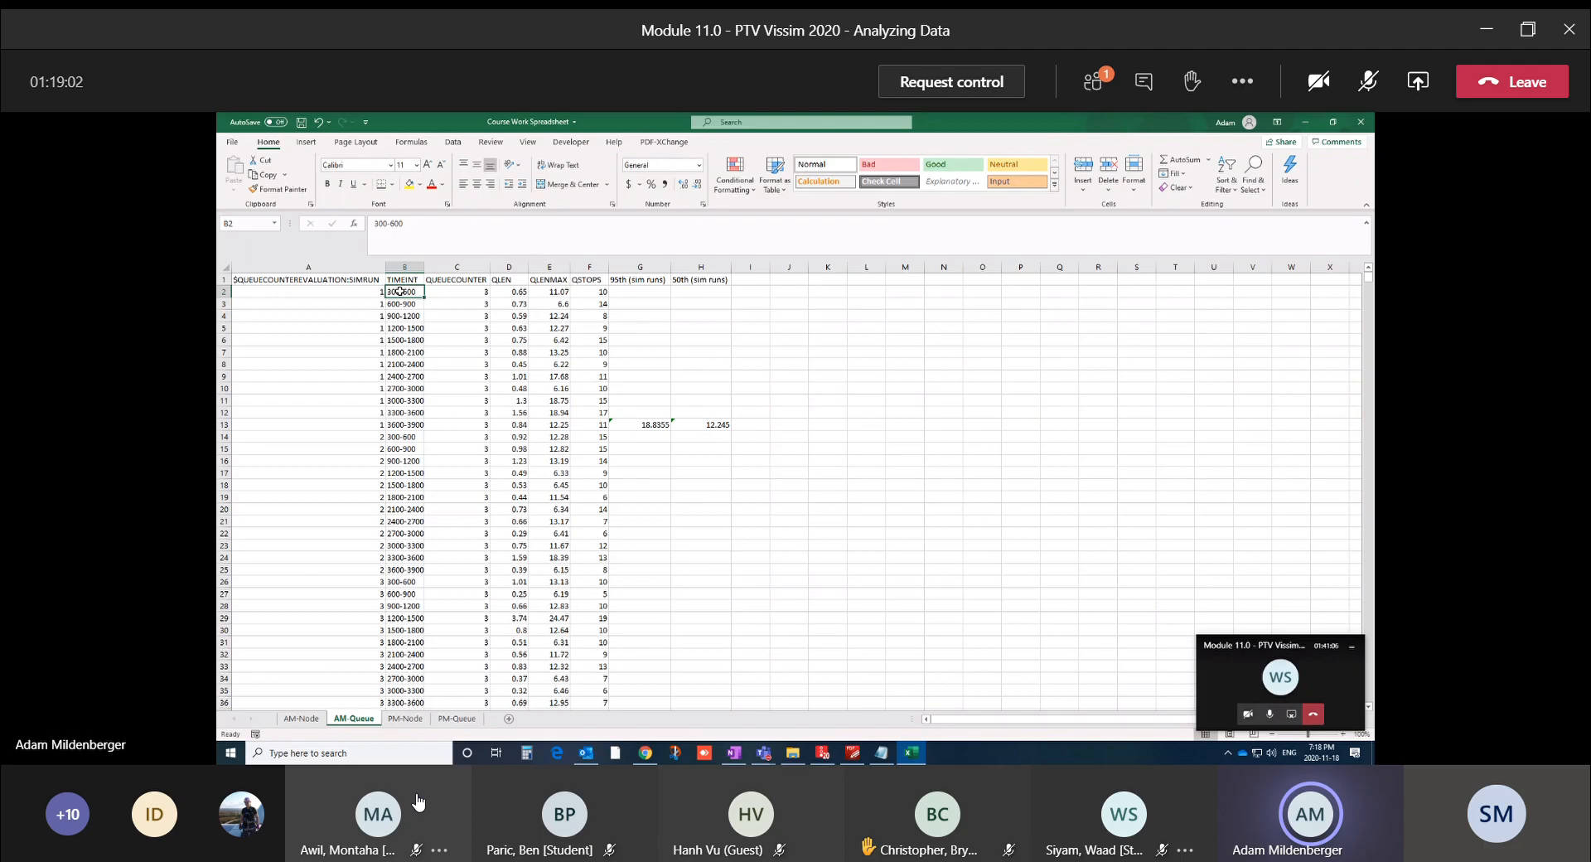
{"action": "key", "text": "Down"}
{"action": "key", "text": "Down"}
{"action": "key", "text": "Down"}
{"action": "key", "text": "Down"}
{"action": "left_click", "coordinate": [396, 363]}
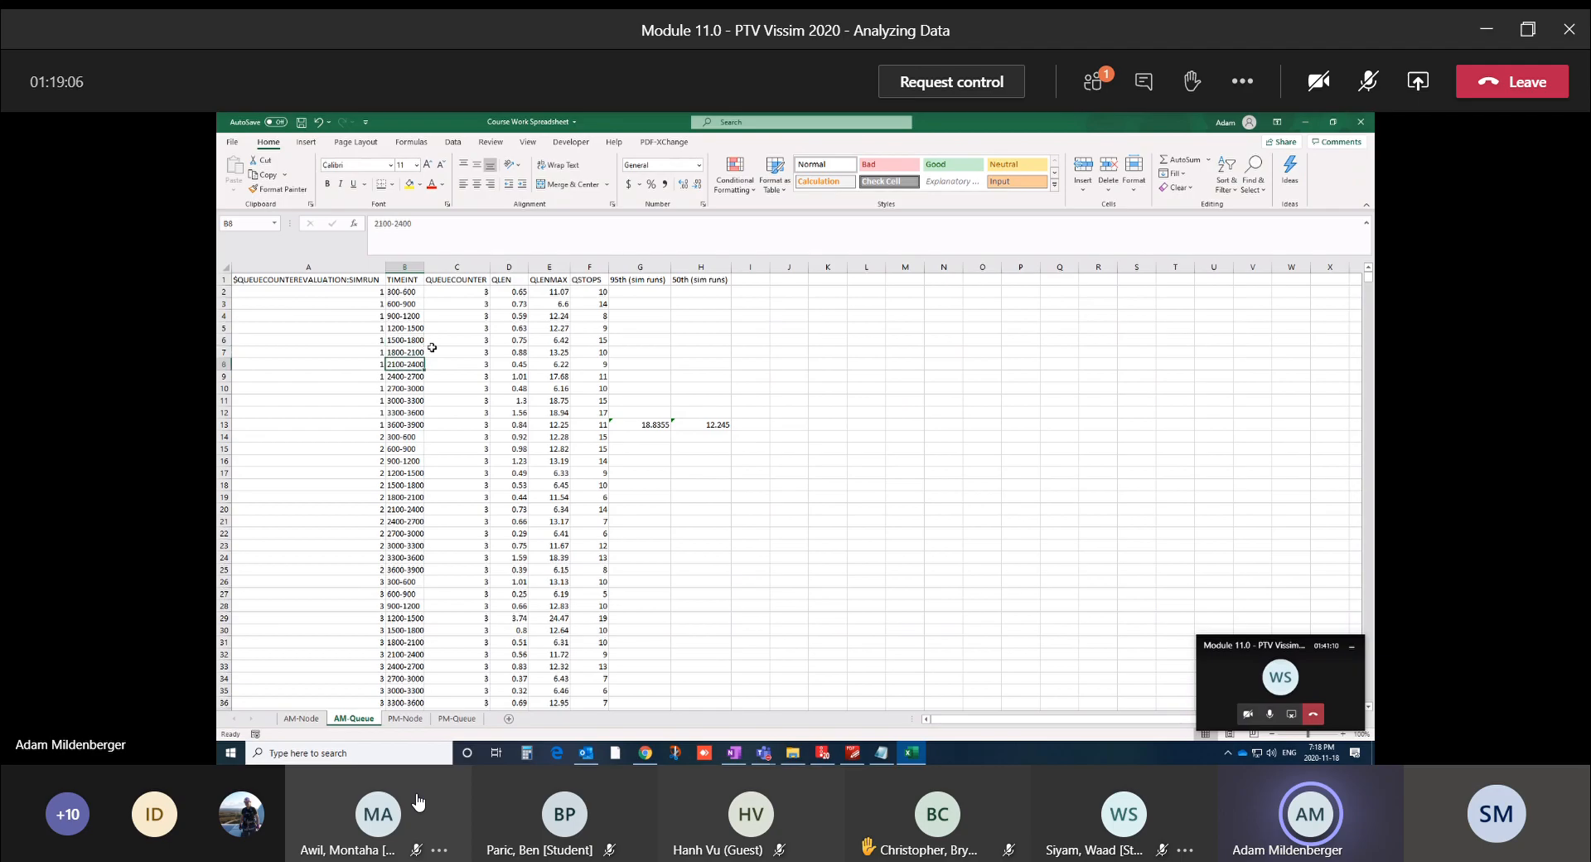
Highlight run 1's QLENMAX values from E2 through E12 to point out the maximum queue lengths
{"action": "left_click", "coordinate": [539, 292]}
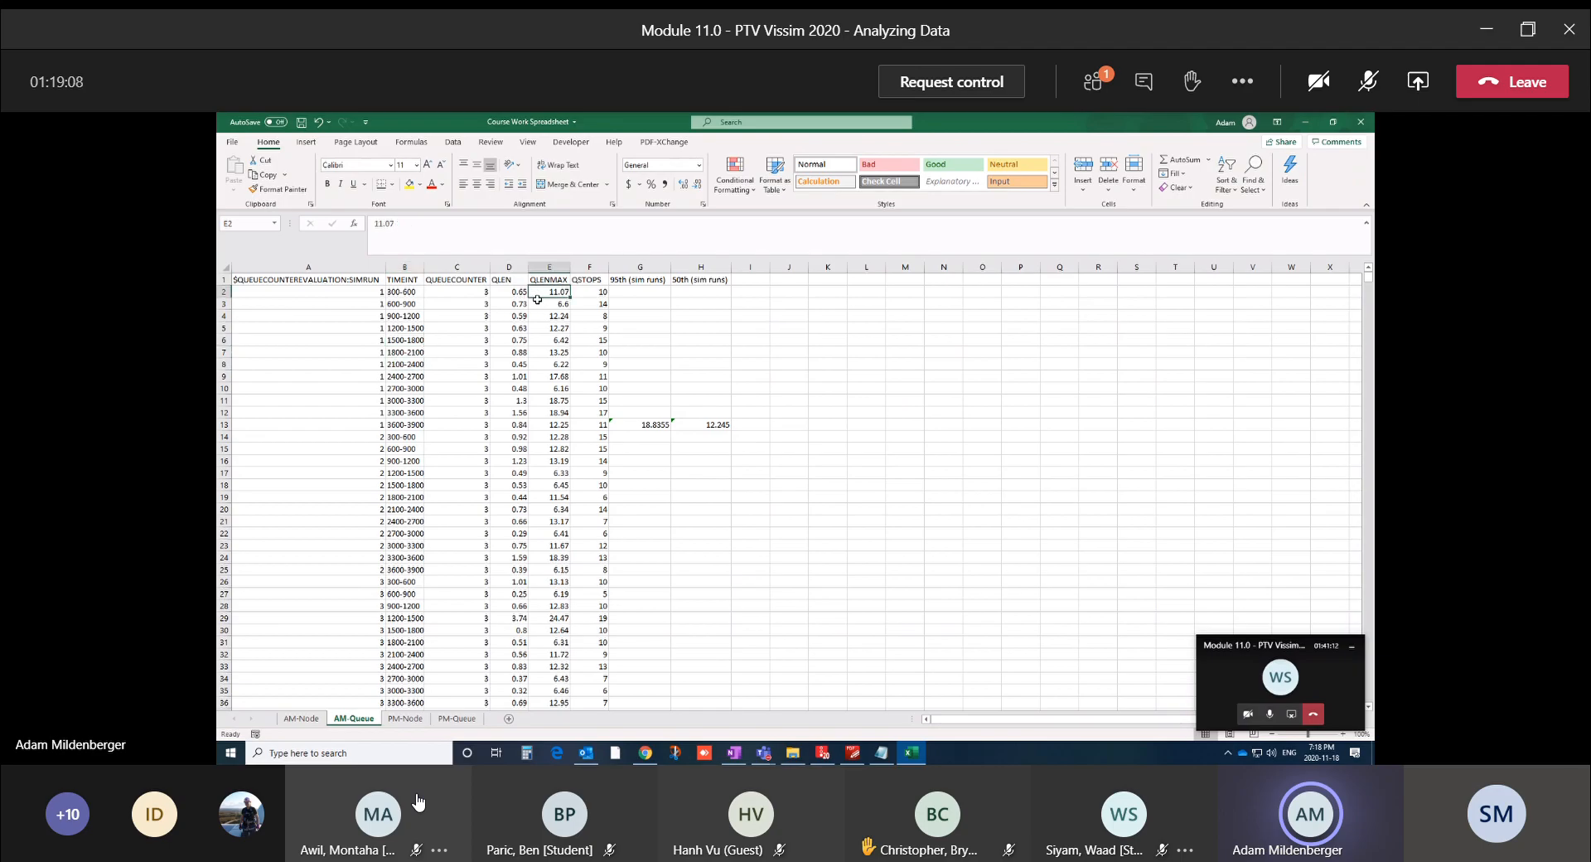
{"action": "left_click_drag", "start_coordinate": [541, 294], "coordinate": [548, 414]}
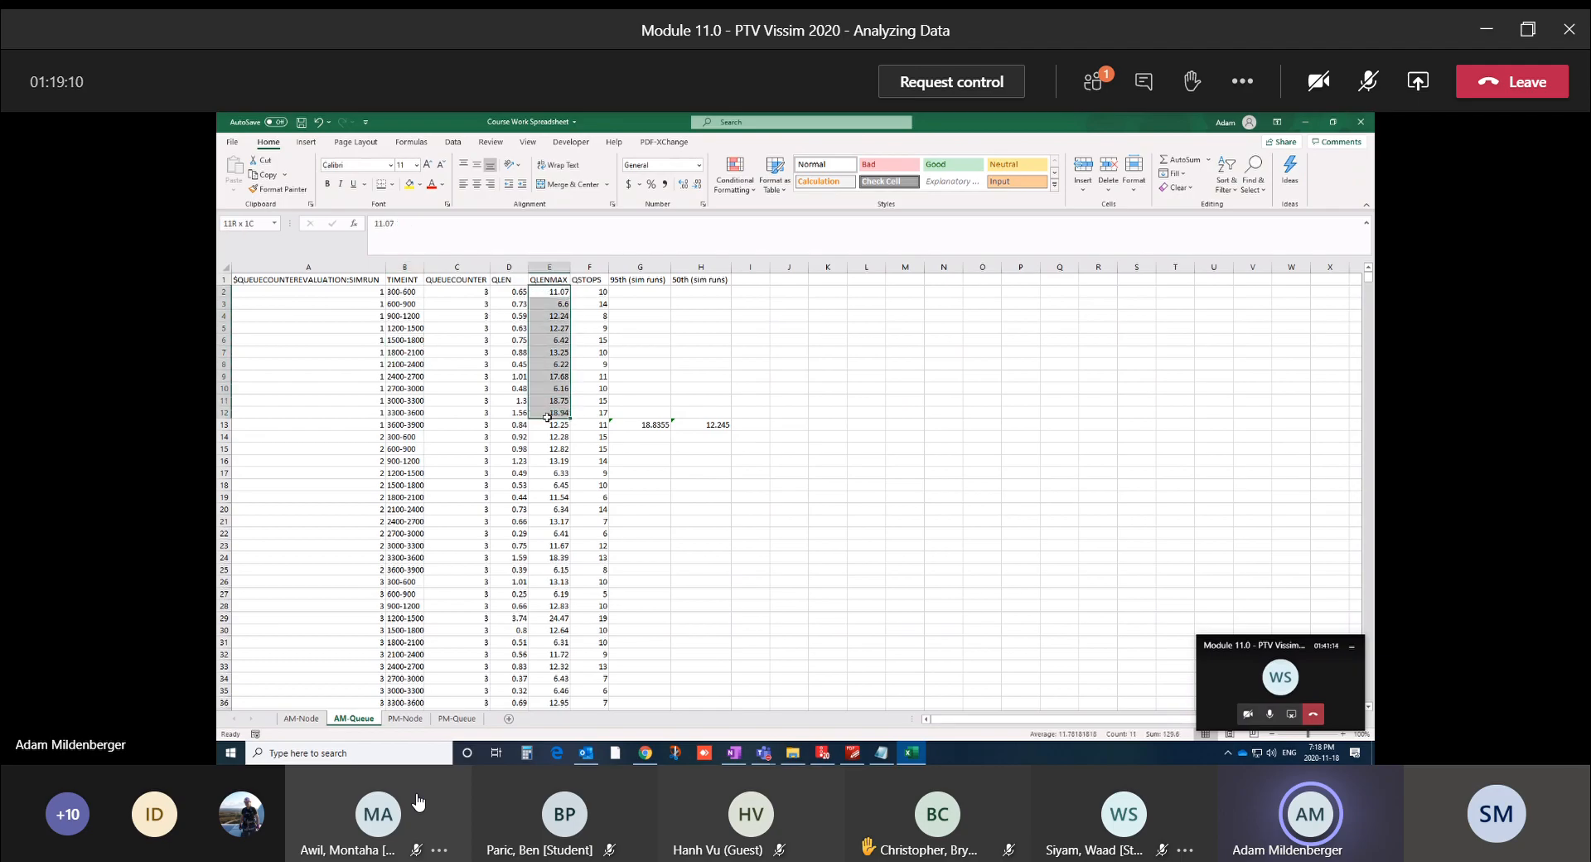
{"action": "left_click", "coordinate": [638, 364]}
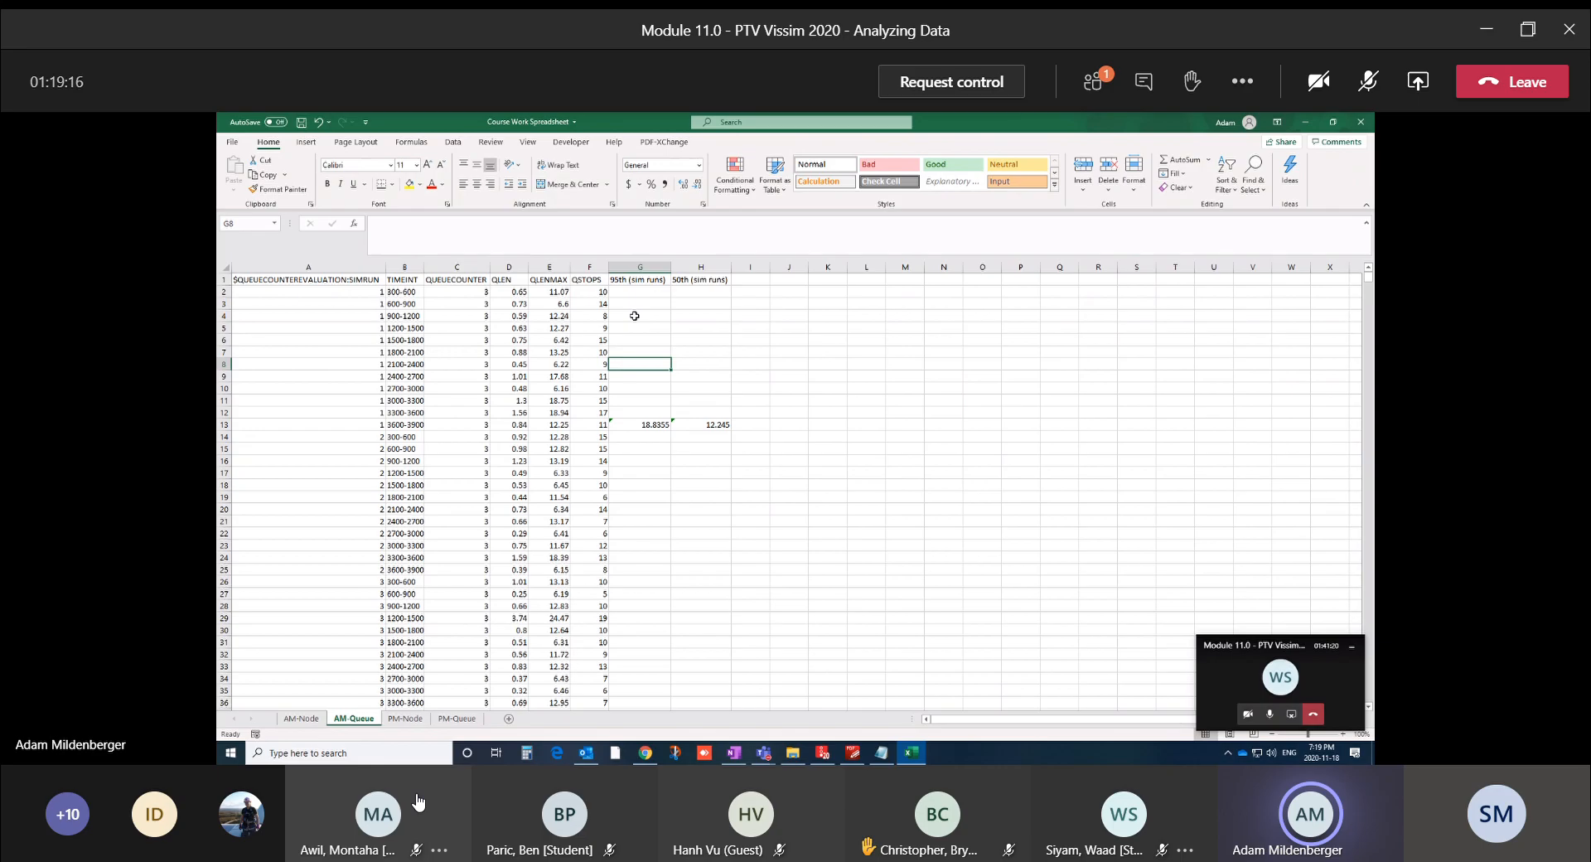
Point out run 1's first three time intervals, 300-600 to 900-1200, and inspect the 95th percentile formula in G13
{"action": "left_click", "coordinate": [396, 292]}
{"action": "left_click", "coordinate": [388, 304]}
{"action": "left_click", "coordinate": [393, 315]}
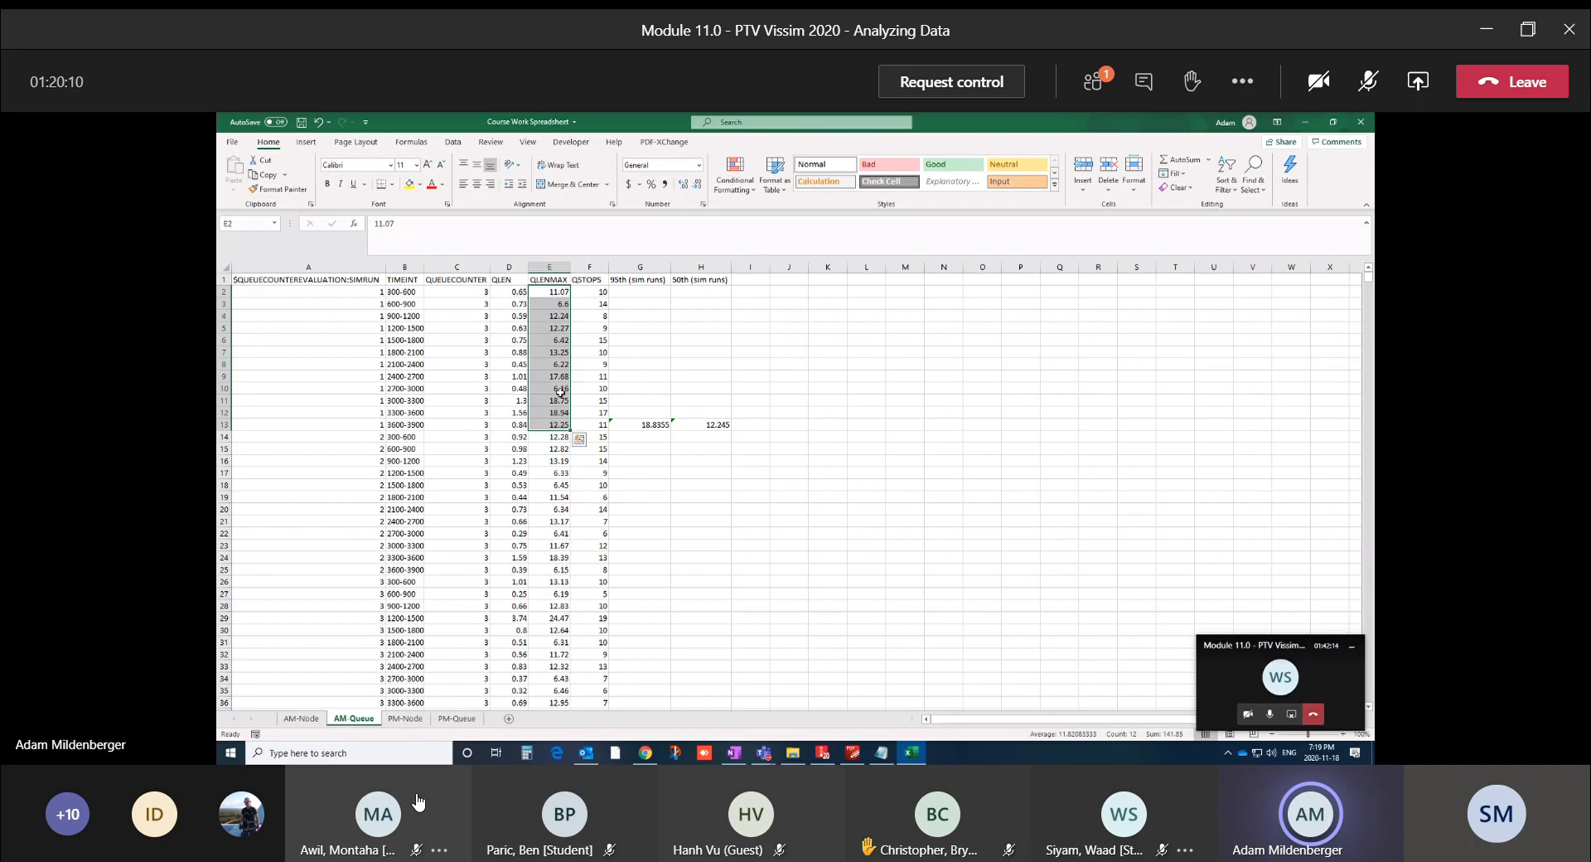
{"action": "left_click", "coordinate": [661, 424]}
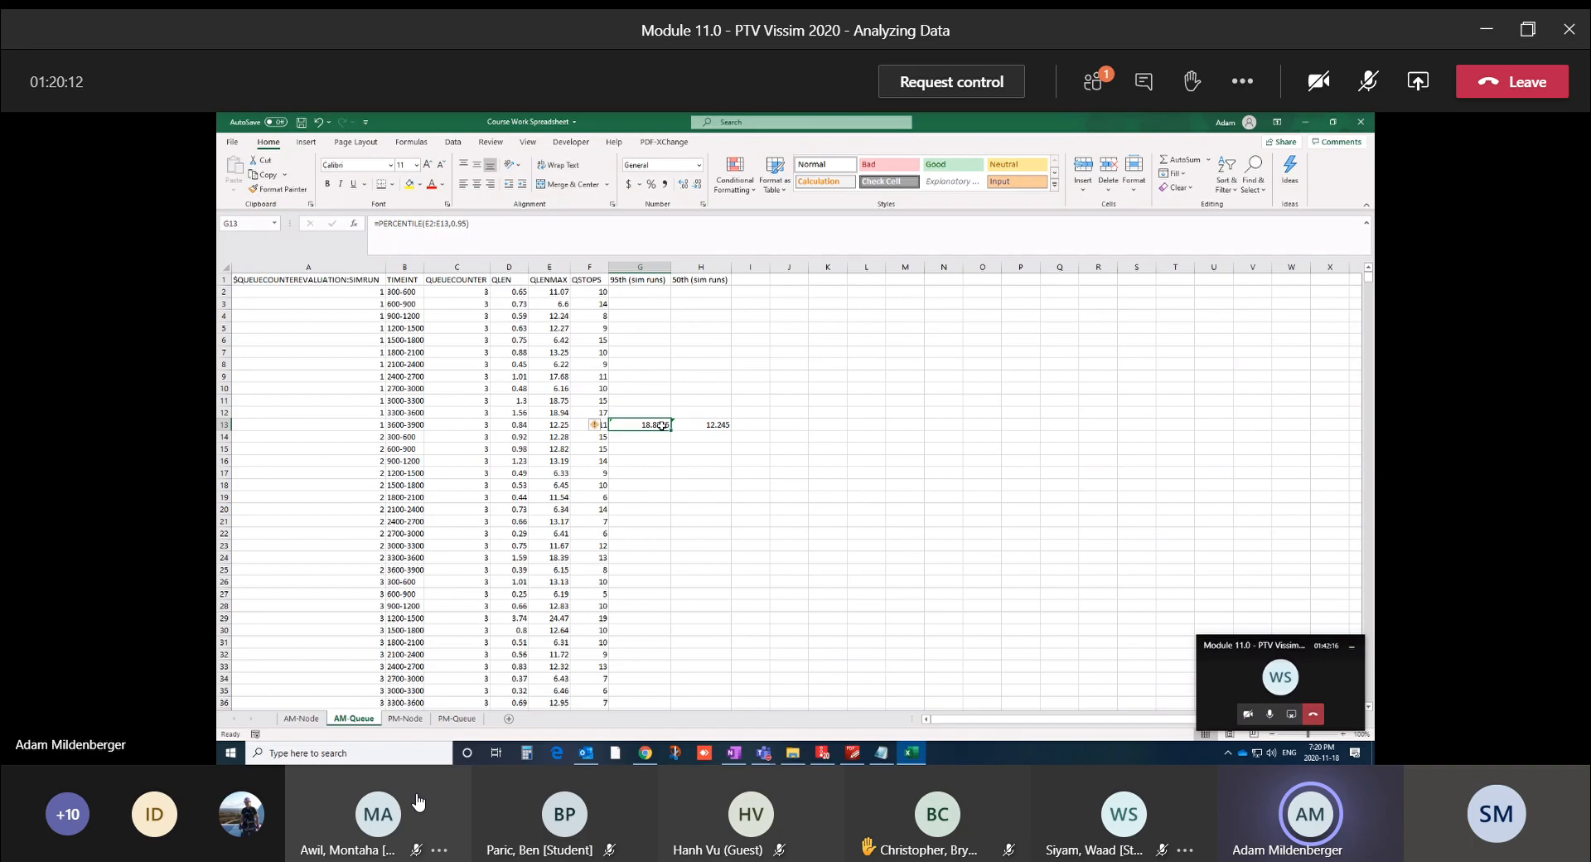
Point out run 1's QLENMAX values in E2:E13, the 50th percentile in H13, and the QLEN values from D2 down
{"action": "left_click_drag", "start_coordinate": [555, 425], "coordinate": [554, 292]}
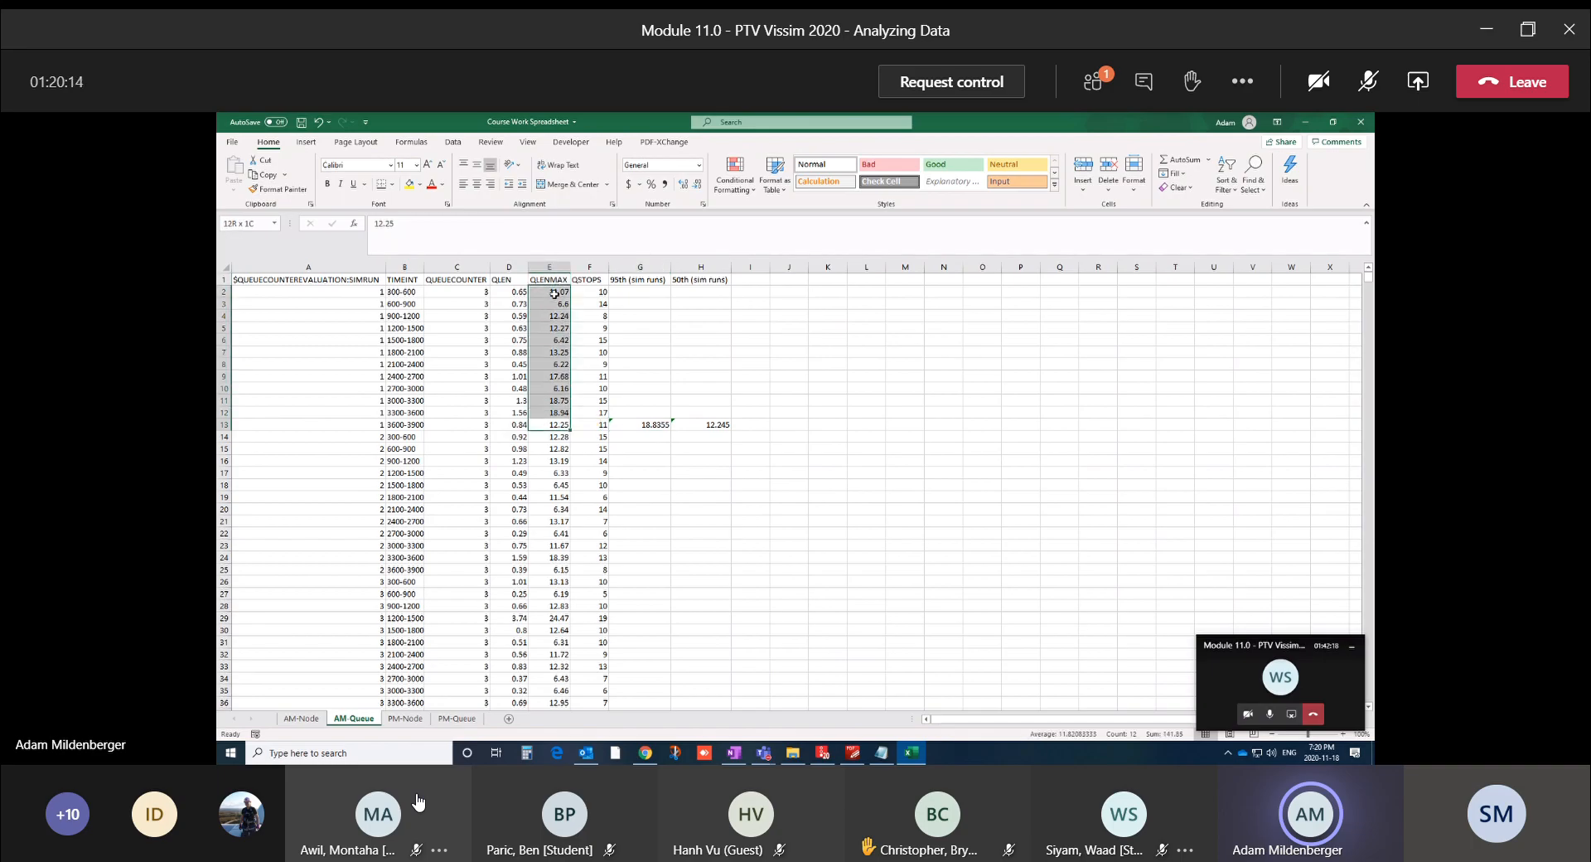
{"action": "left_click", "coordinate": [701, 424]}
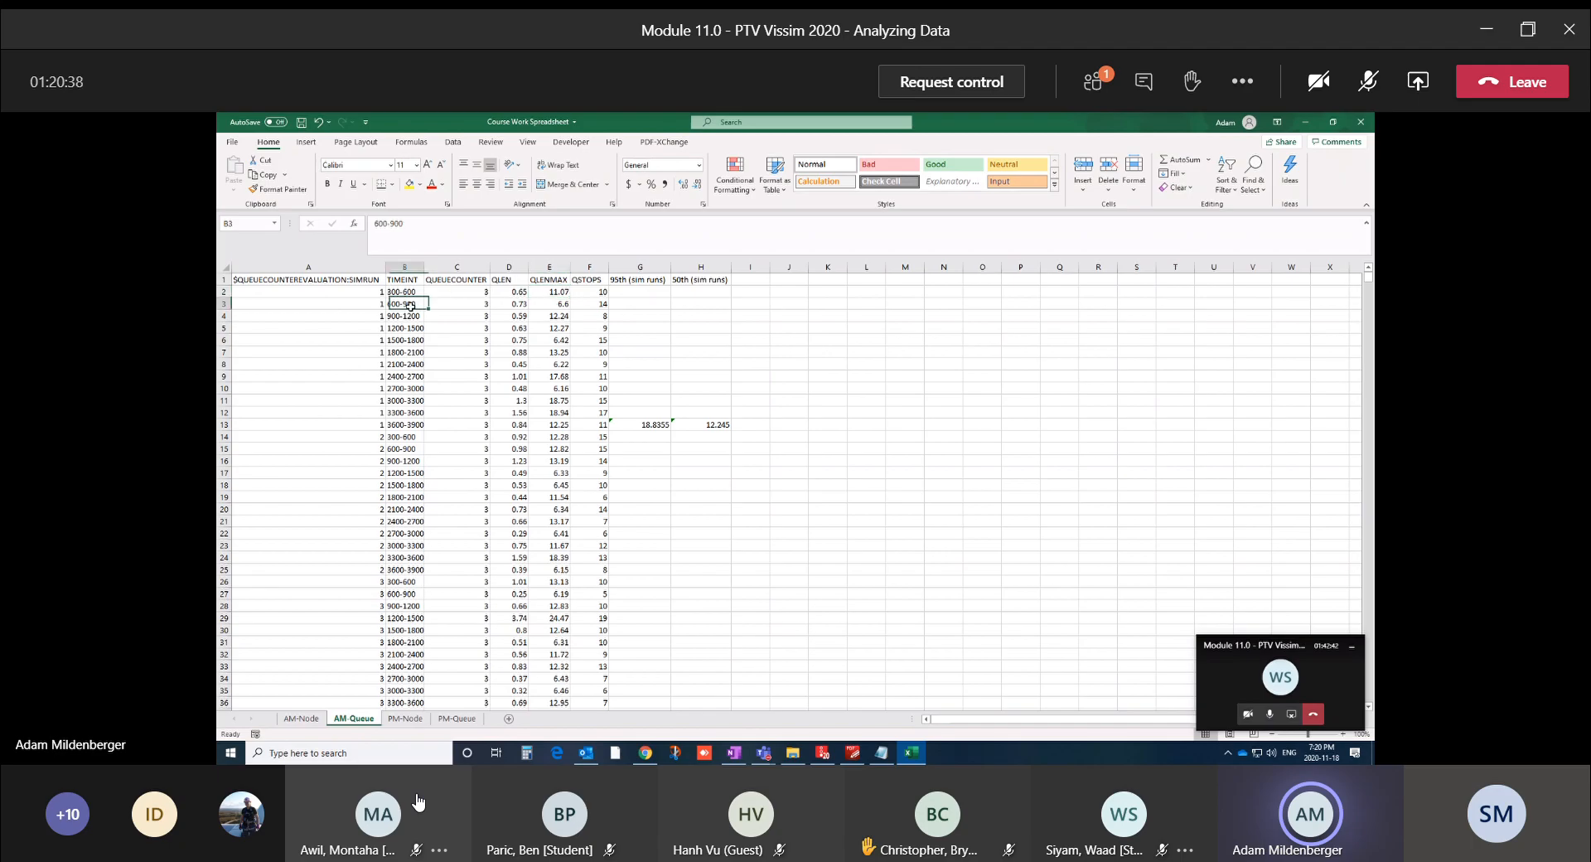
{"action": "left_click", "coordinate": [553, 307]}
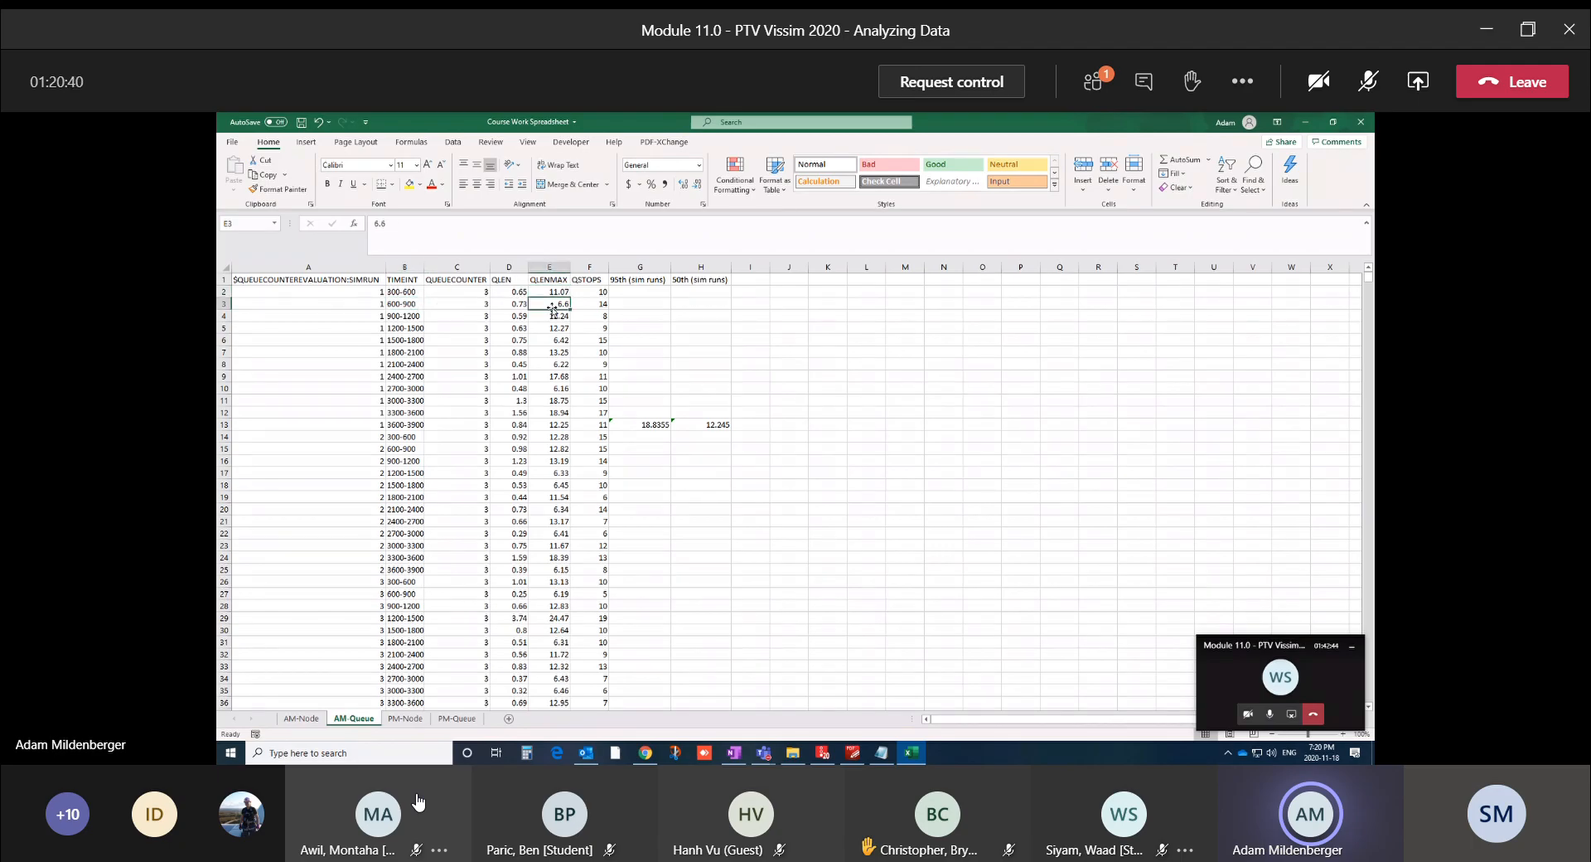
{"action": "left_click_drag", "start_coordinate": [551, 292], "coordinate": [551, 303]}
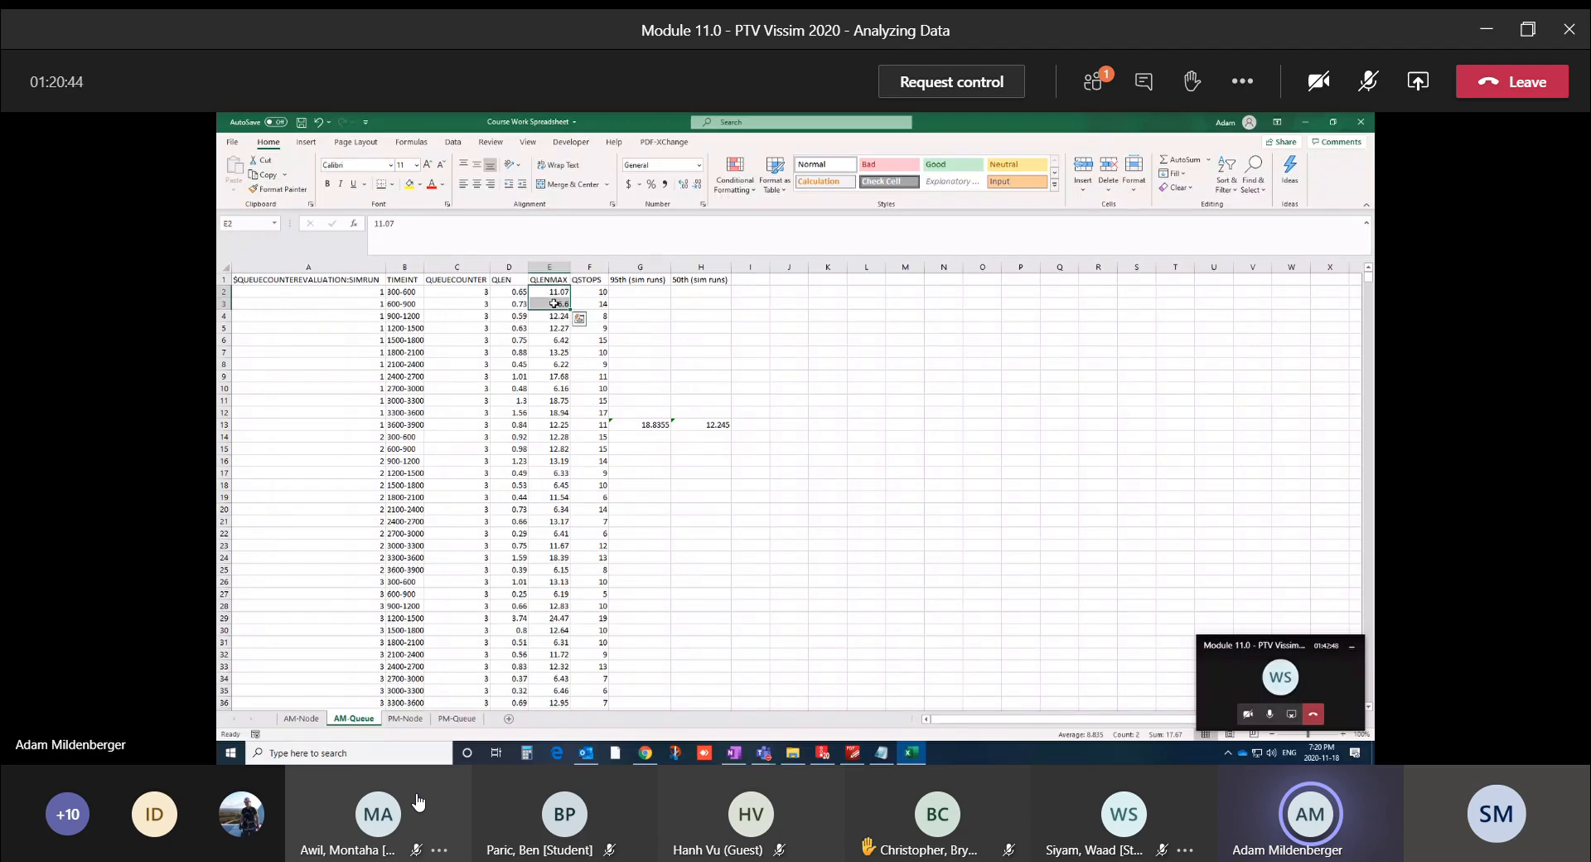
{"action": "left_click_drag", "start_coordinate": [515, 291], "coordinate": [506, 383]}
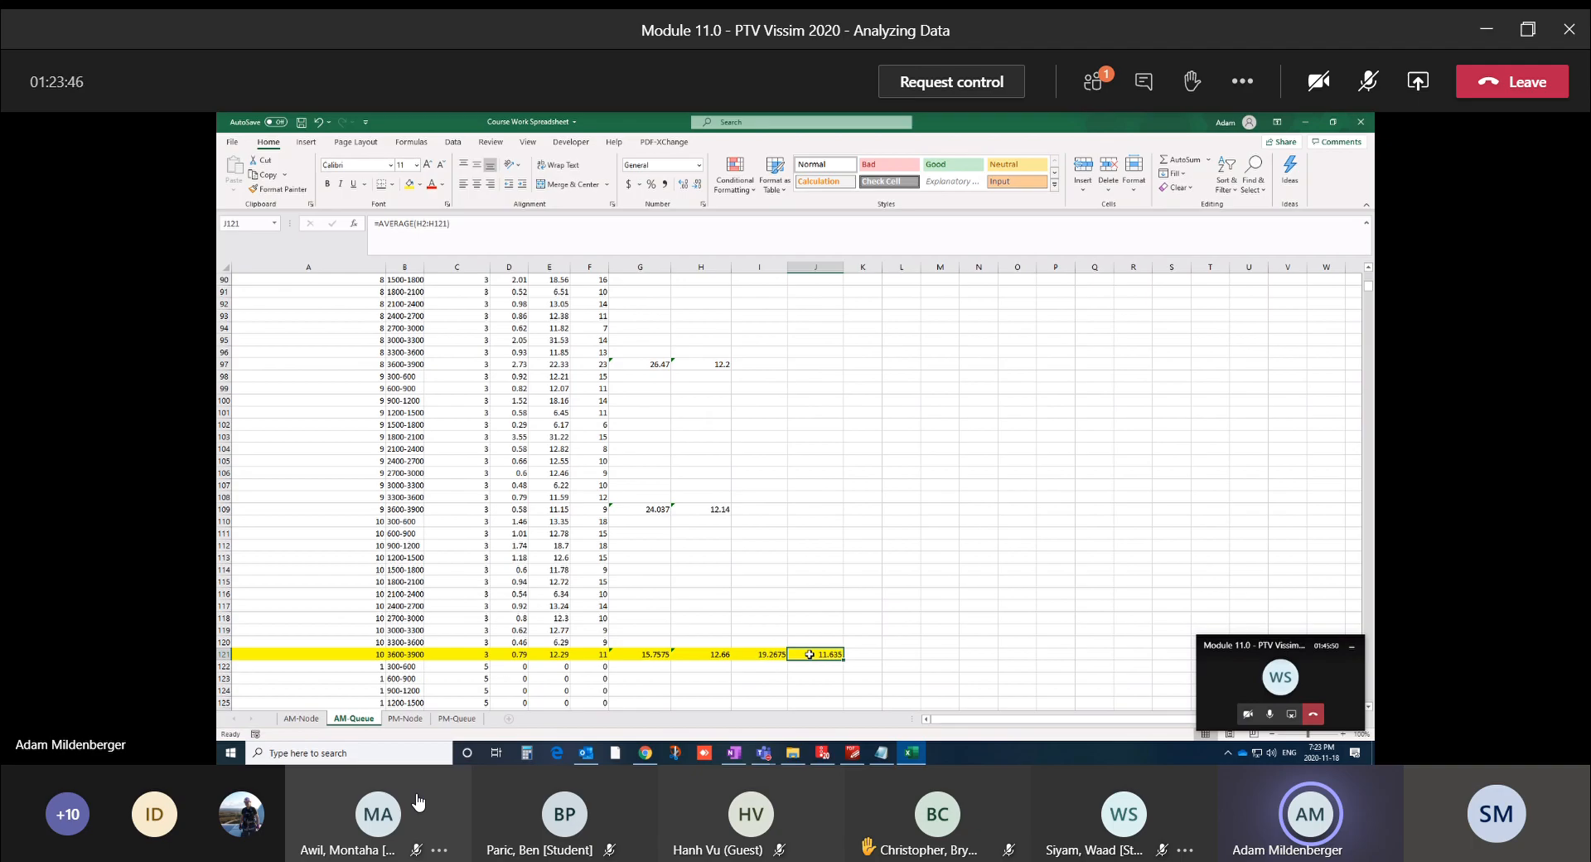
Copy the percentile and average formula block G2:J121 and select the destination in column G beside queue counter 5's data
{"action": "left_click_drag", "start_coordinate": [810, 654], "coordinate": [658, 348]}
{"action": "scroll", "coordinate": [663, 364], "scroll_direction": "down", "scroll_amount": 20}
{"action": "scroll", "coordinate": [688, 422], "scroll_direction": "up", "scroll_amount": 6}
{"action": "scroll", "coordinate": [700, 440], "scroll_direction": "down", "scroll_amount": 1}
{"action": "scroll", "coordinate": [633, 461], "scroll_direction": "up", "scroll_amount": 20}
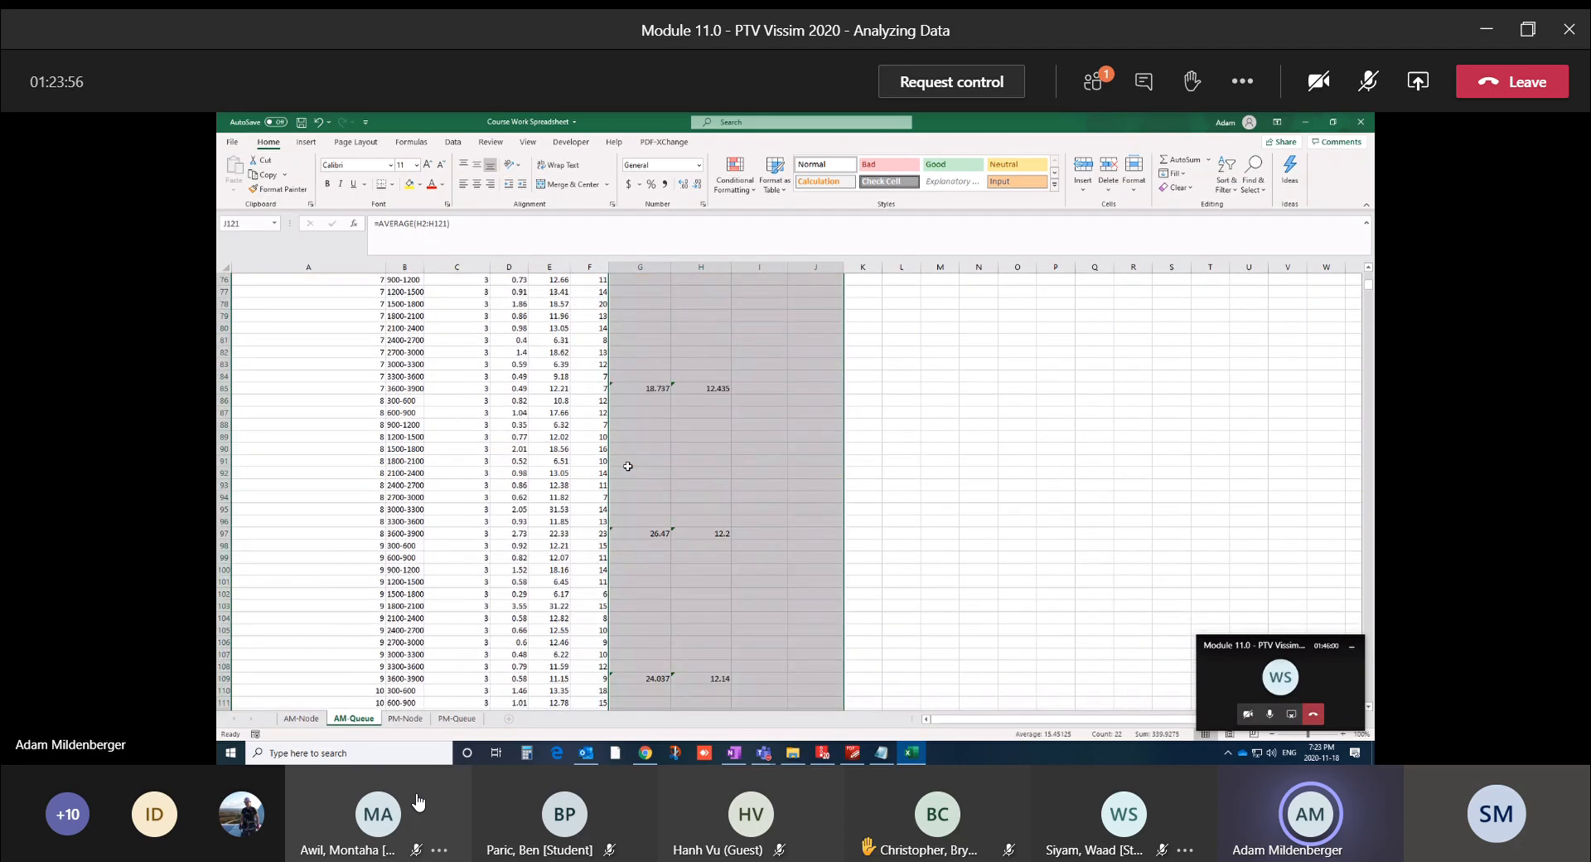
{"action": "right_click", "coordinate": [647, 334]}
{"action": "left_click", "coordinate": [676, 360]}
{"action": "scroll", "coordinate": [651, 366], "scroll_direction": "down", "scroll_amount": 20}
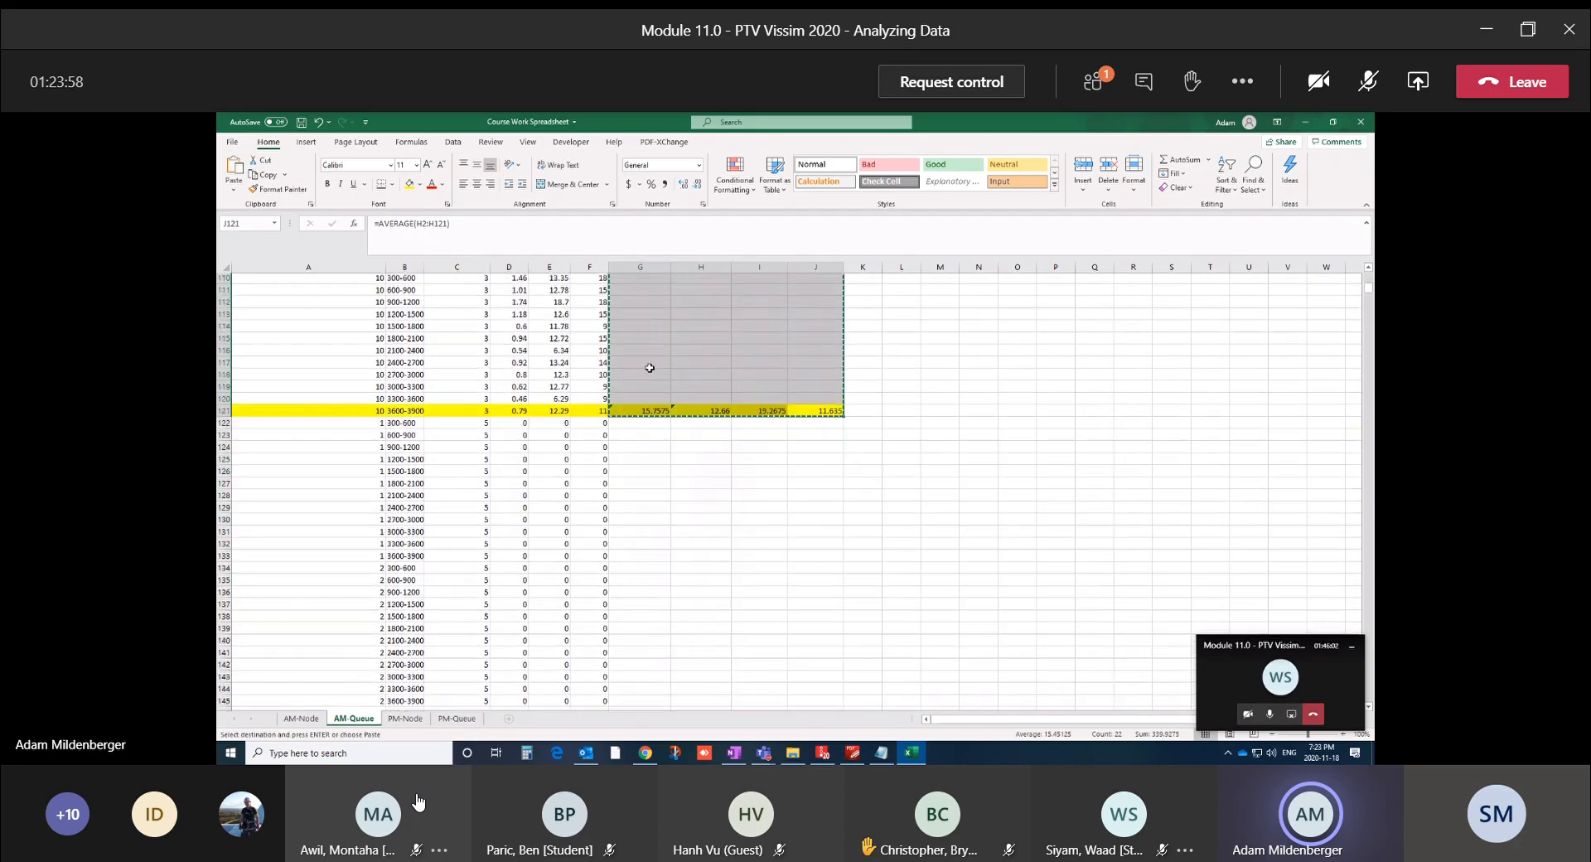
{"action": "left_click", "coordinate": [646, 513]}
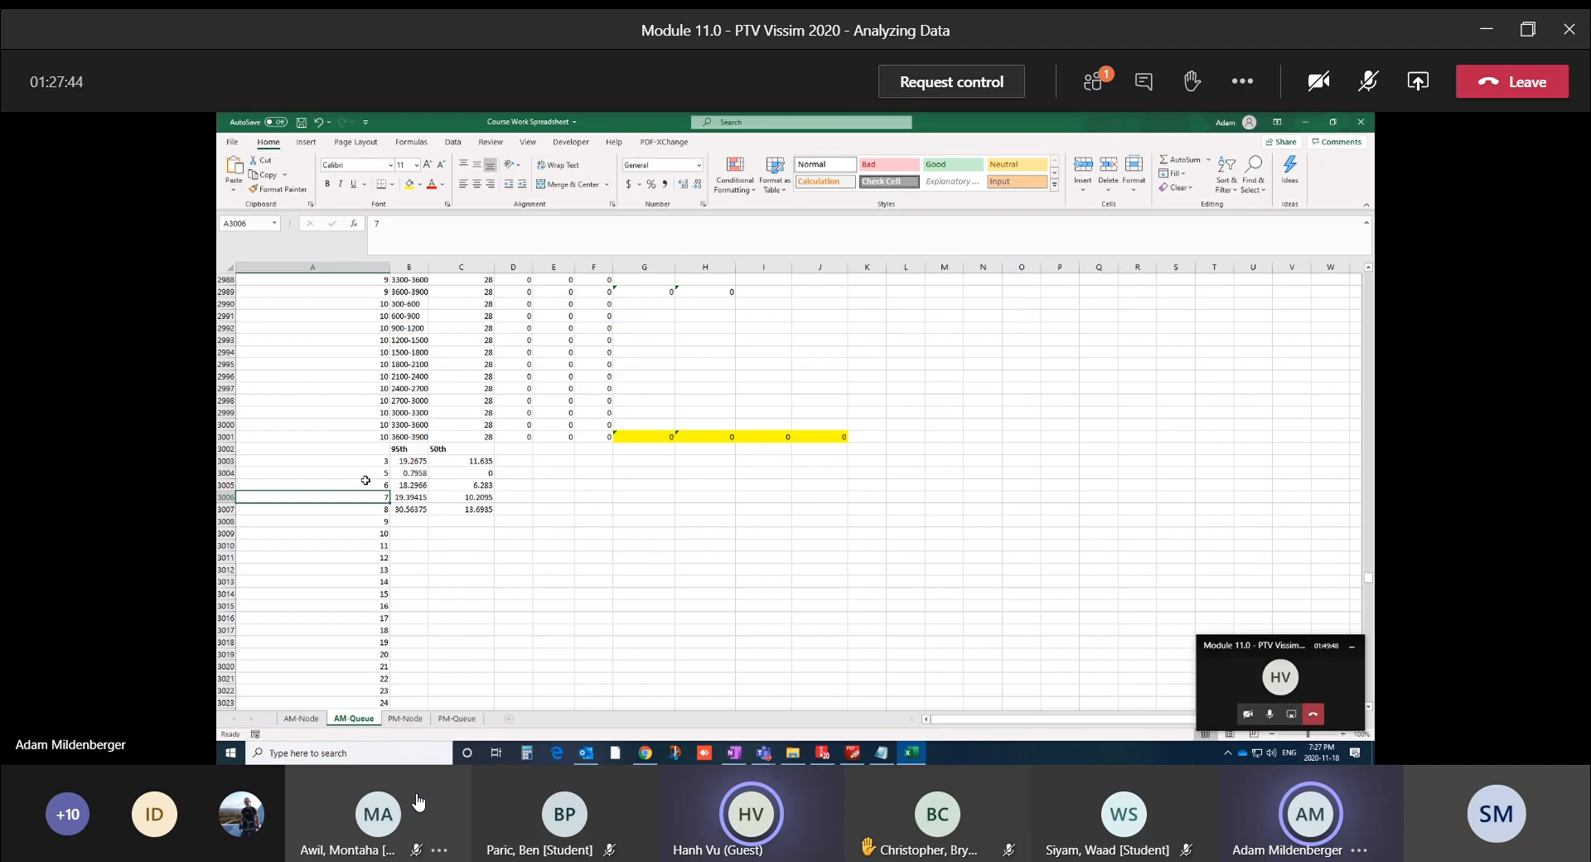
Begin a formula in B3008 of the summary table for queue counter 9's 95th percentile queue length
{"action": "left_click", "coordinate": [423, 521]}
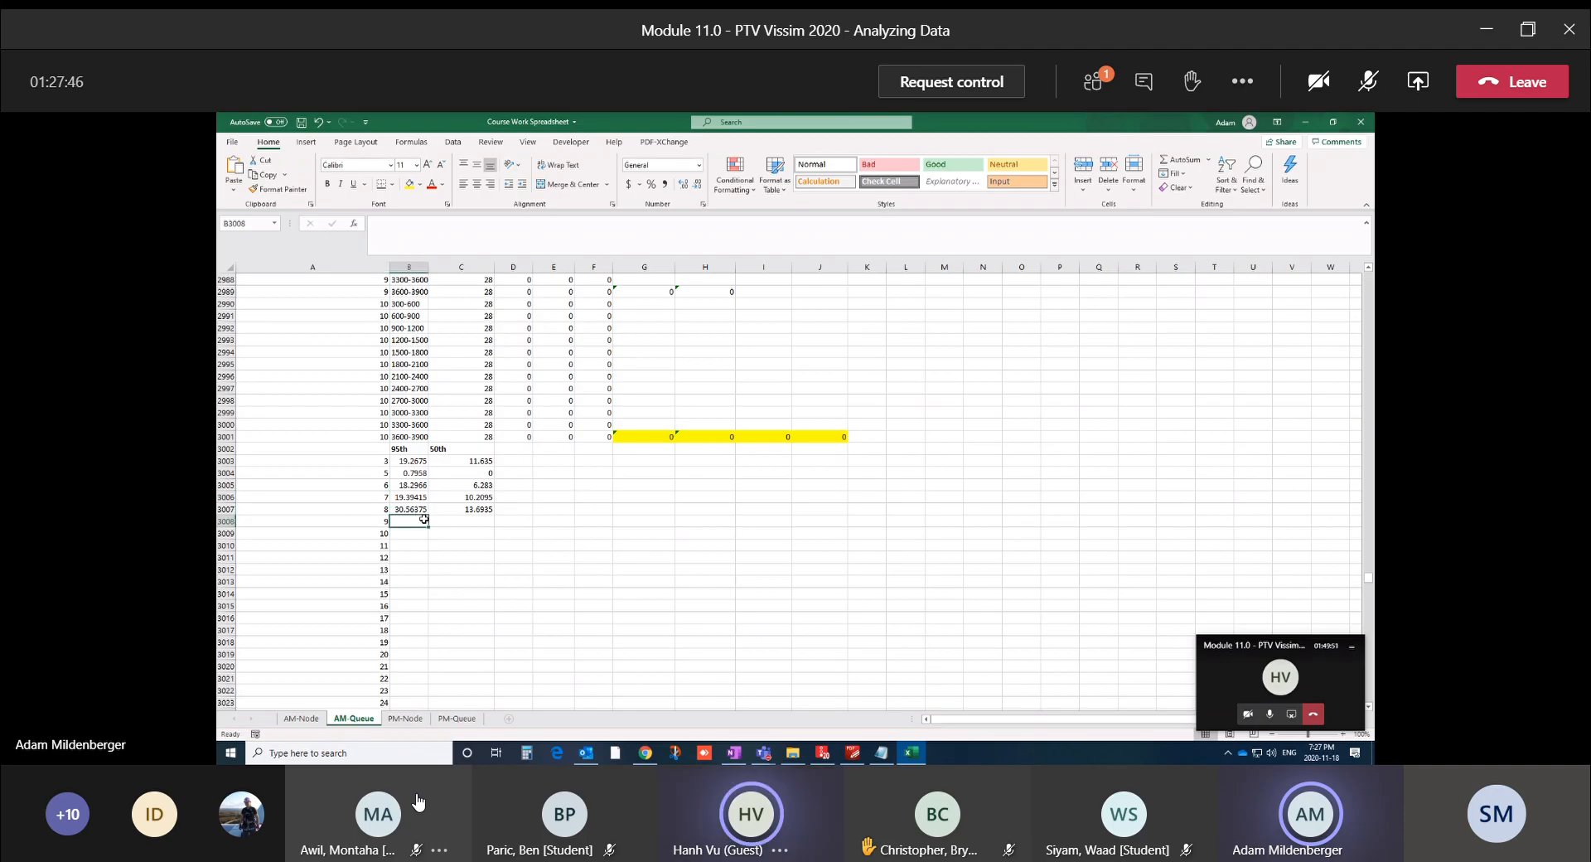
{"action": "type", "text": "="}
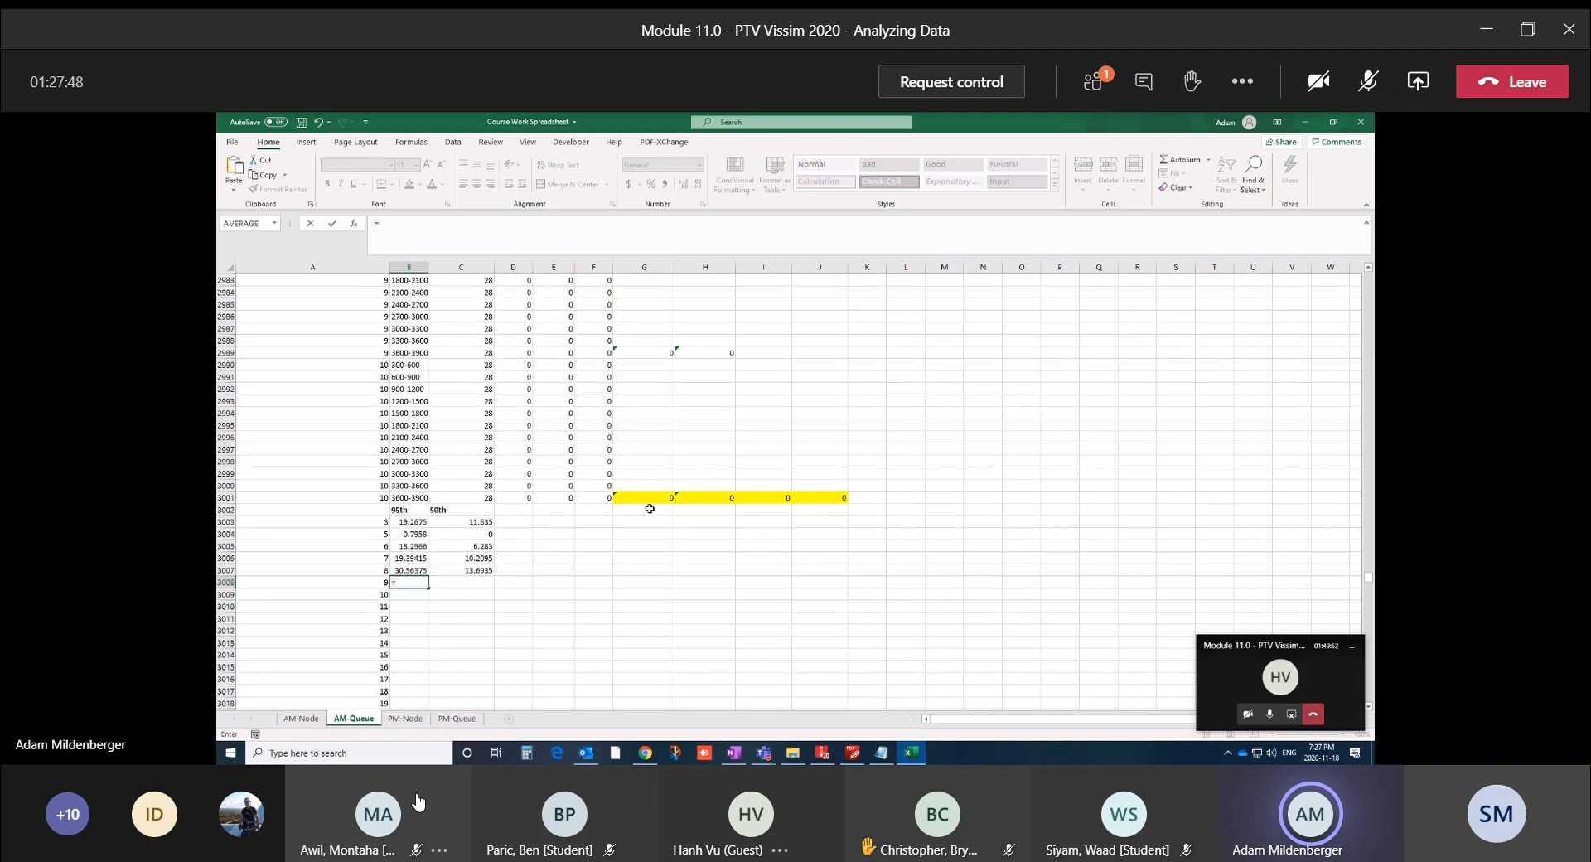
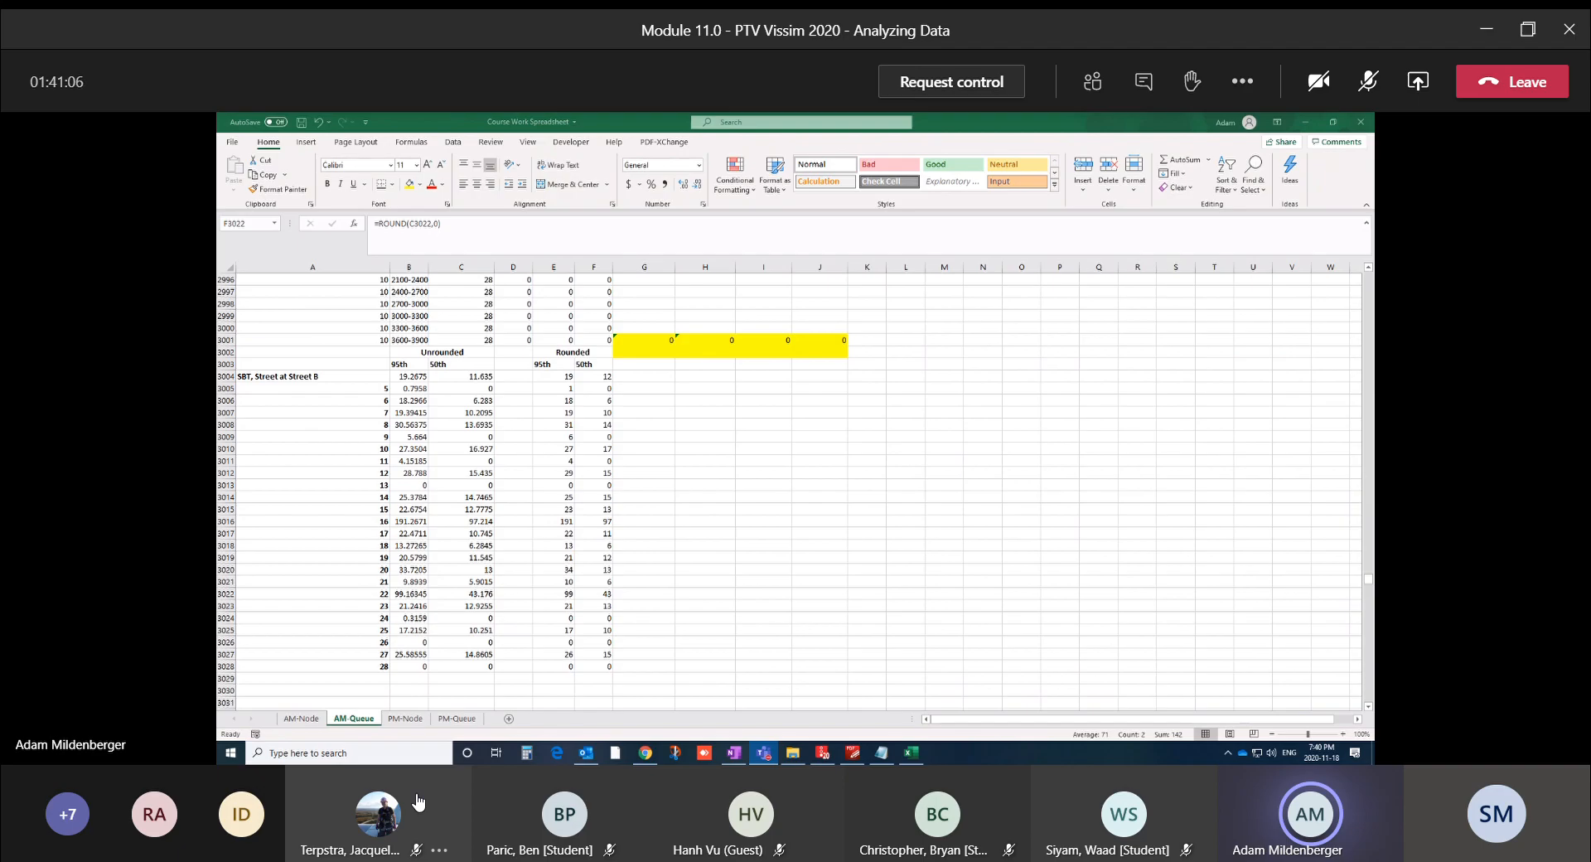
{"action": "mouse_move", "coordinate": [406, 807]}
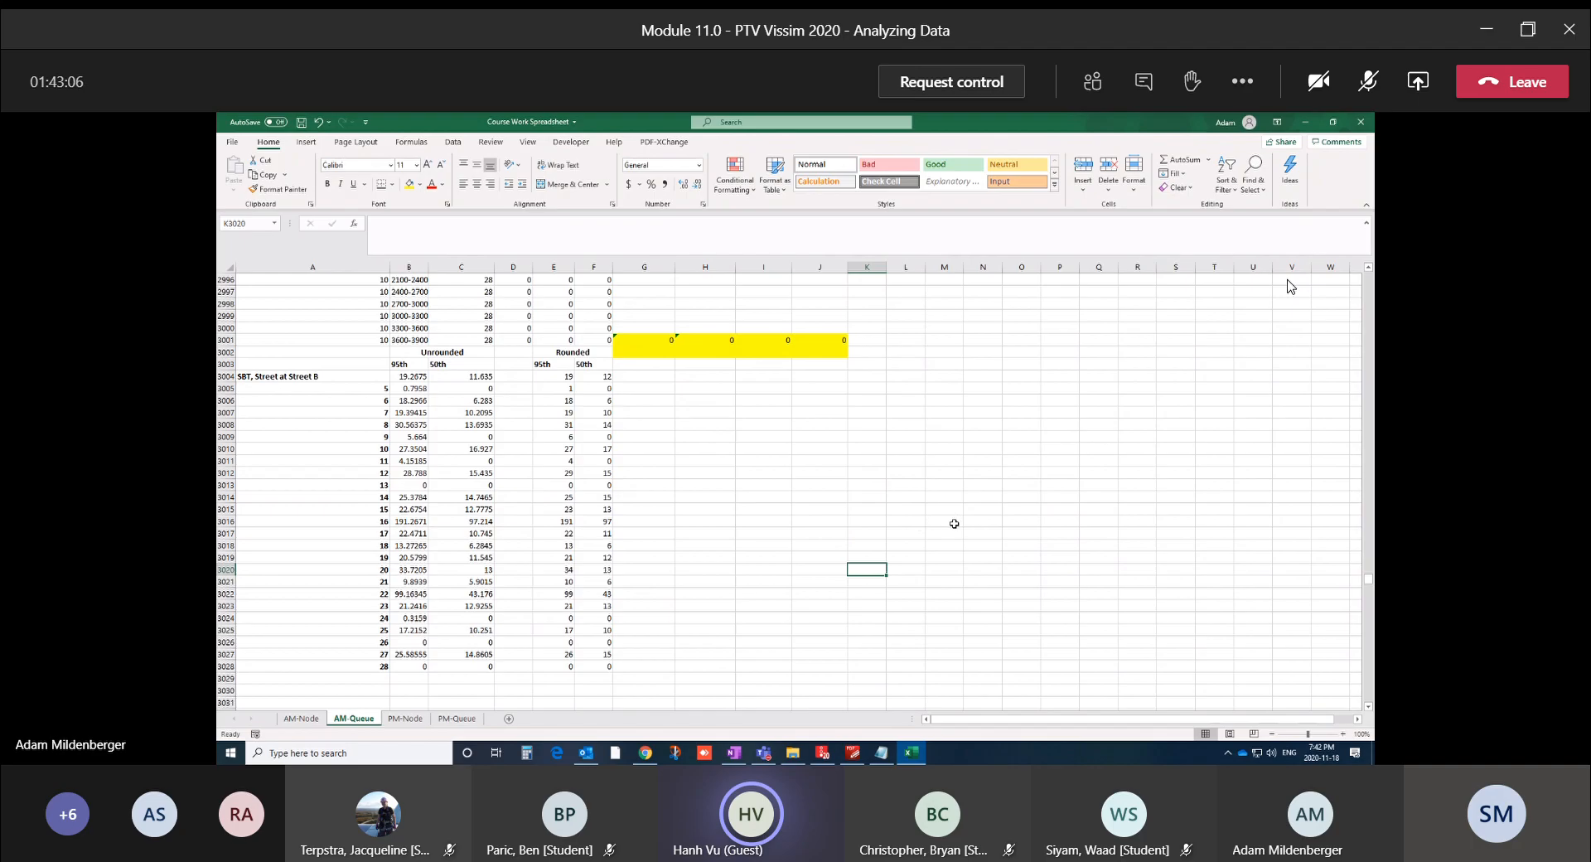
{"action": "left_click", "coordinate": [872, 523]}
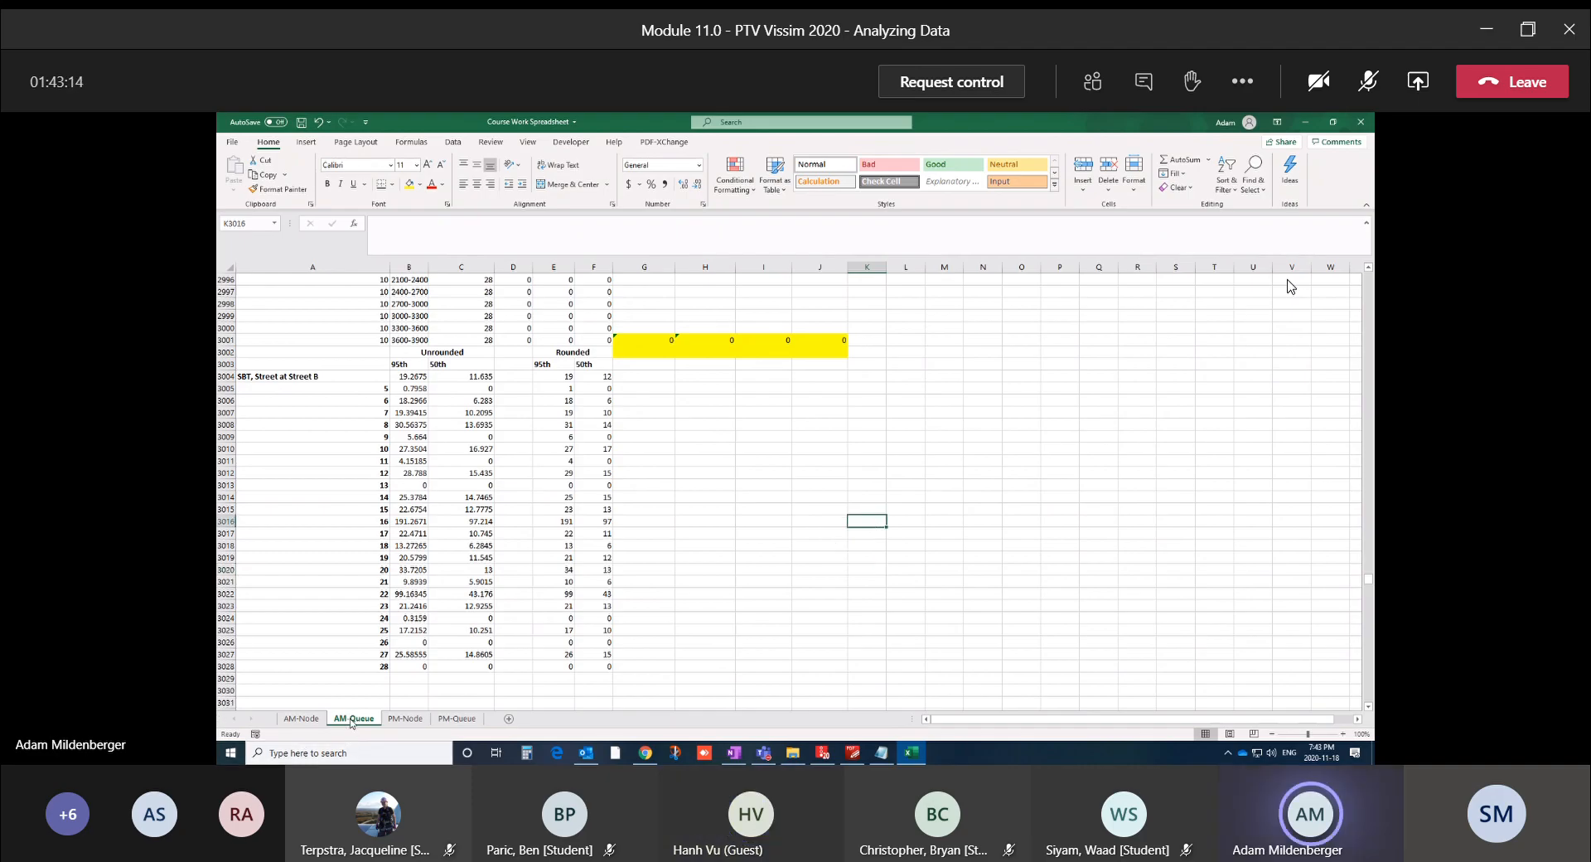
{"action": "scroll", "coordinate": [440, 491], "scroll_direction": "up", "scroll_amount": 5}
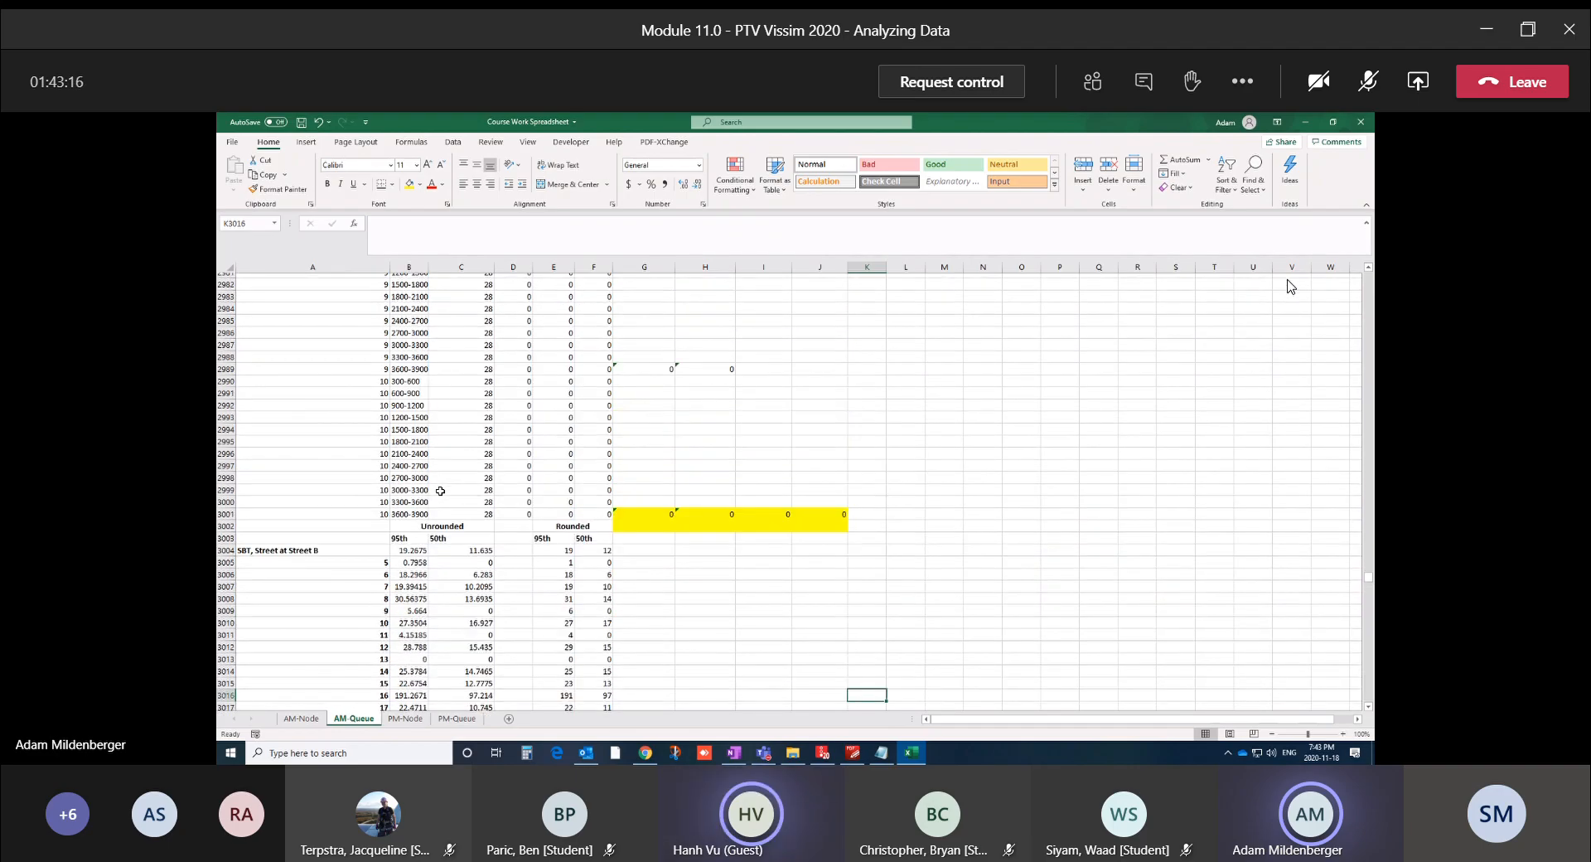
{"action": "scroll", "coordinate": [440, 491], "scroll_direction": "down", "scroll_amount": 5}
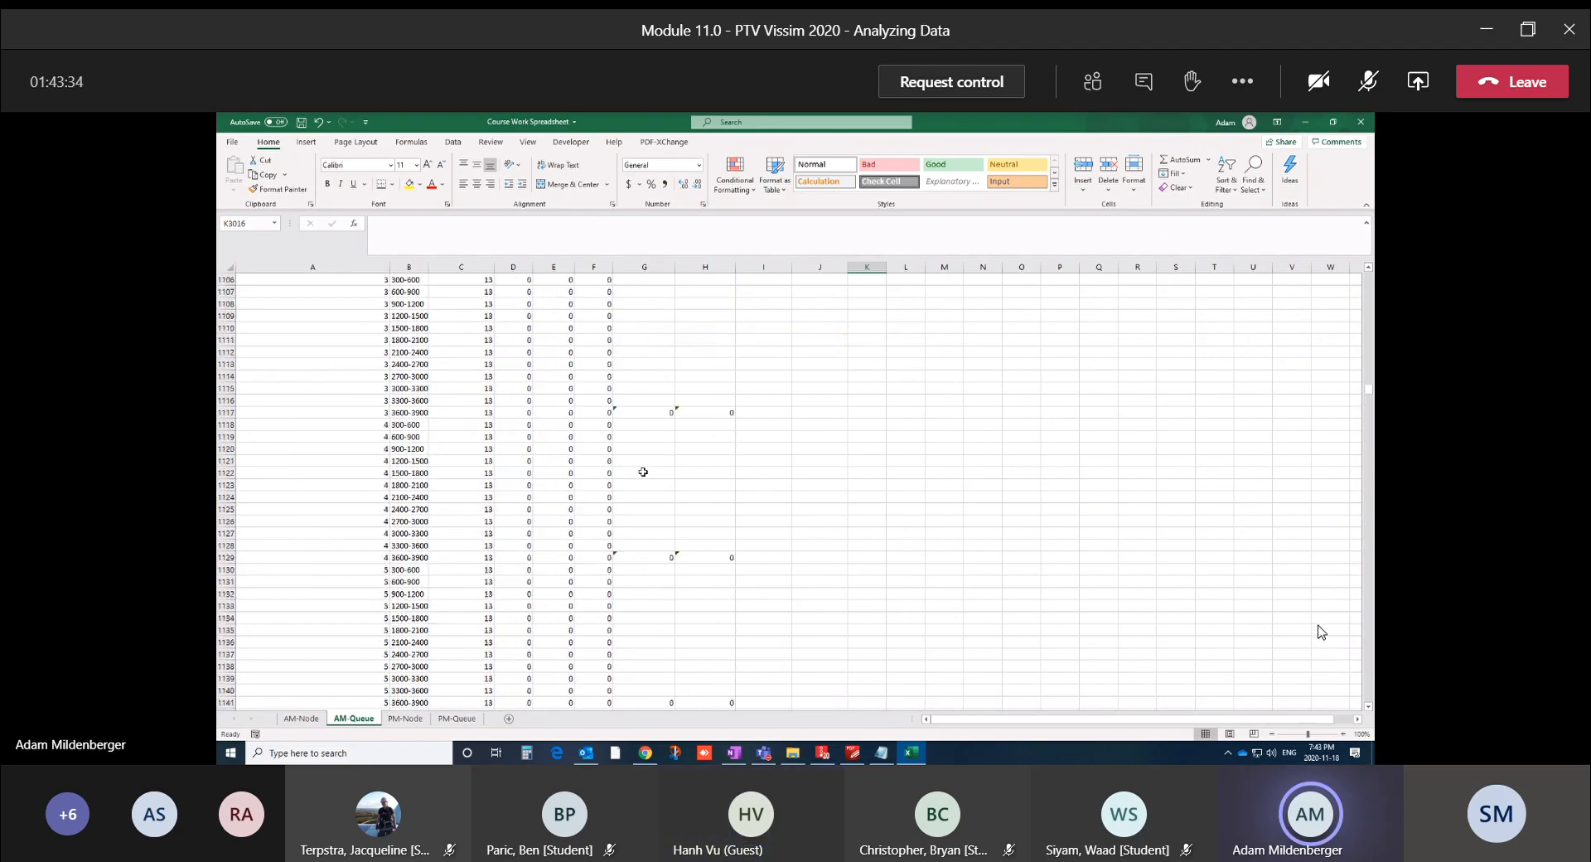
Unmute the microphone in the Teams meeting and mute it again
{"action": "left_click", "coordinate": [1379, 96]}
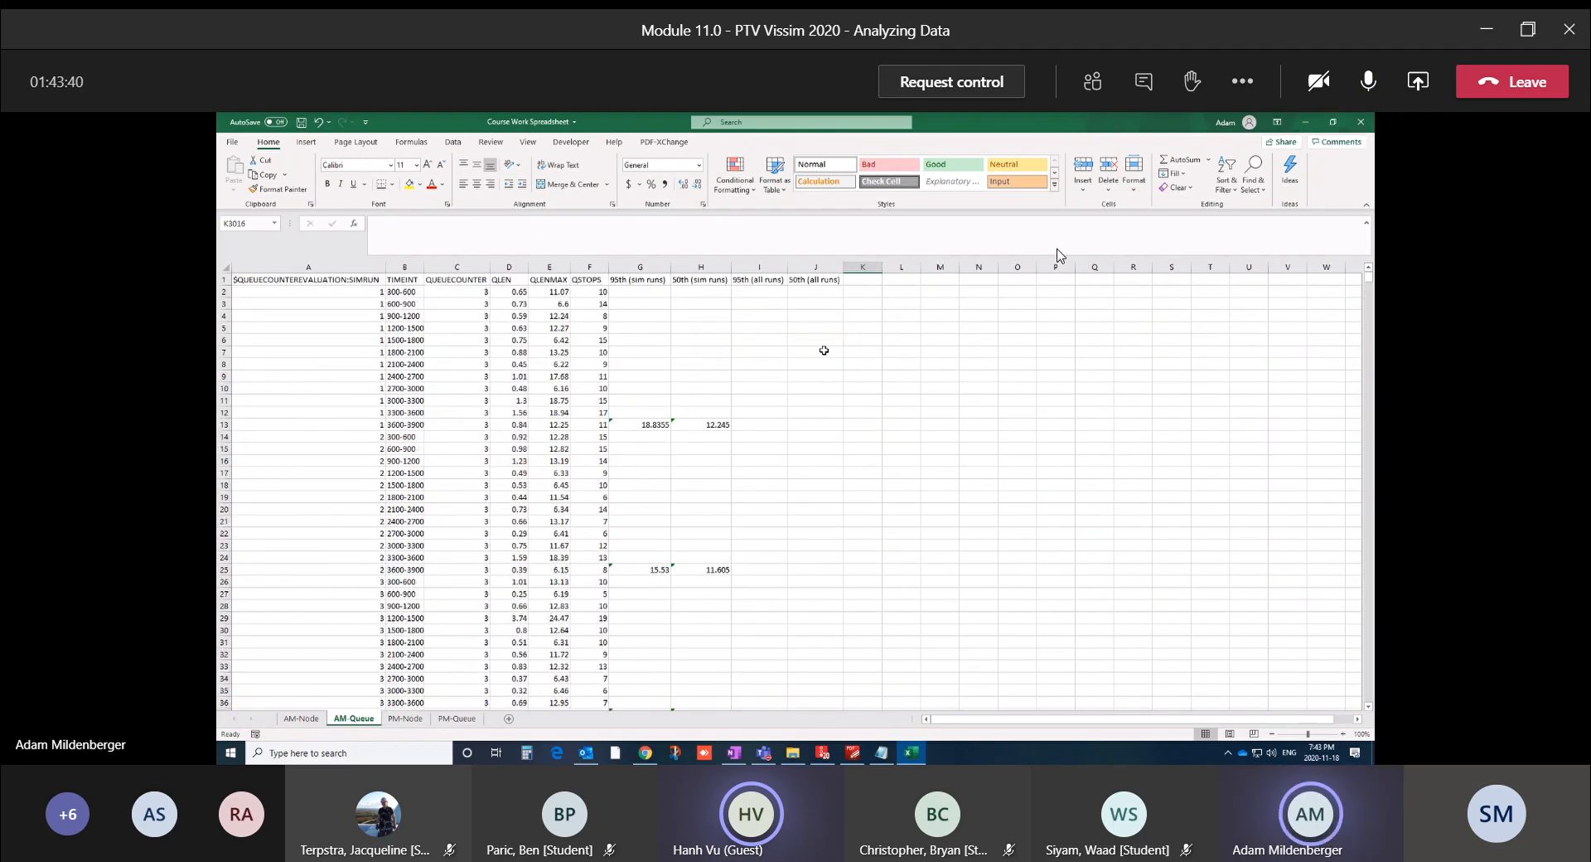
{"action": "left_click", "coordinate": [1371, 81]}
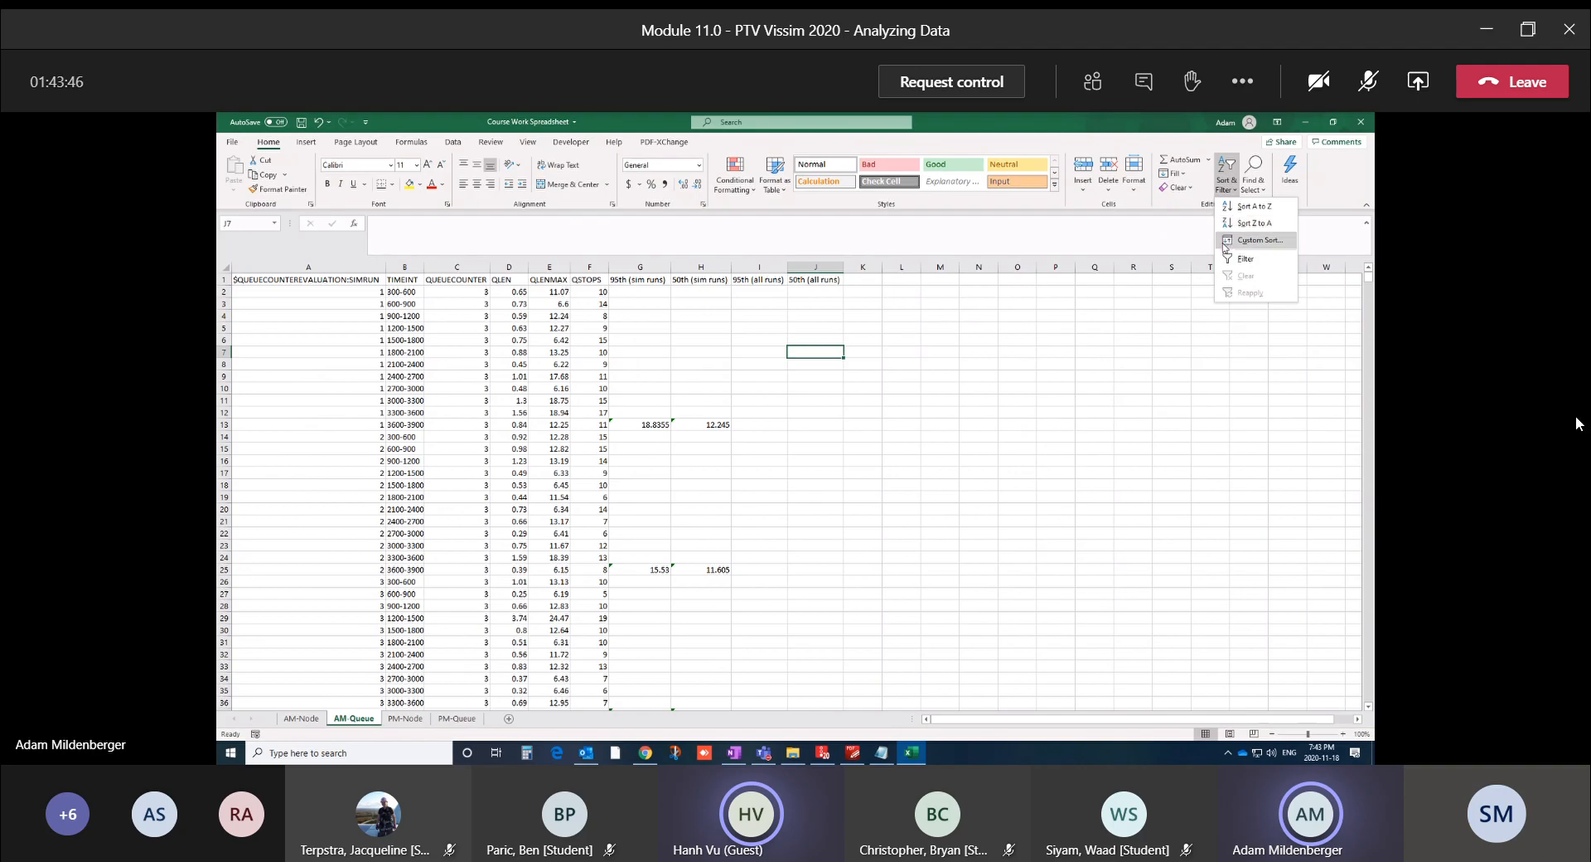